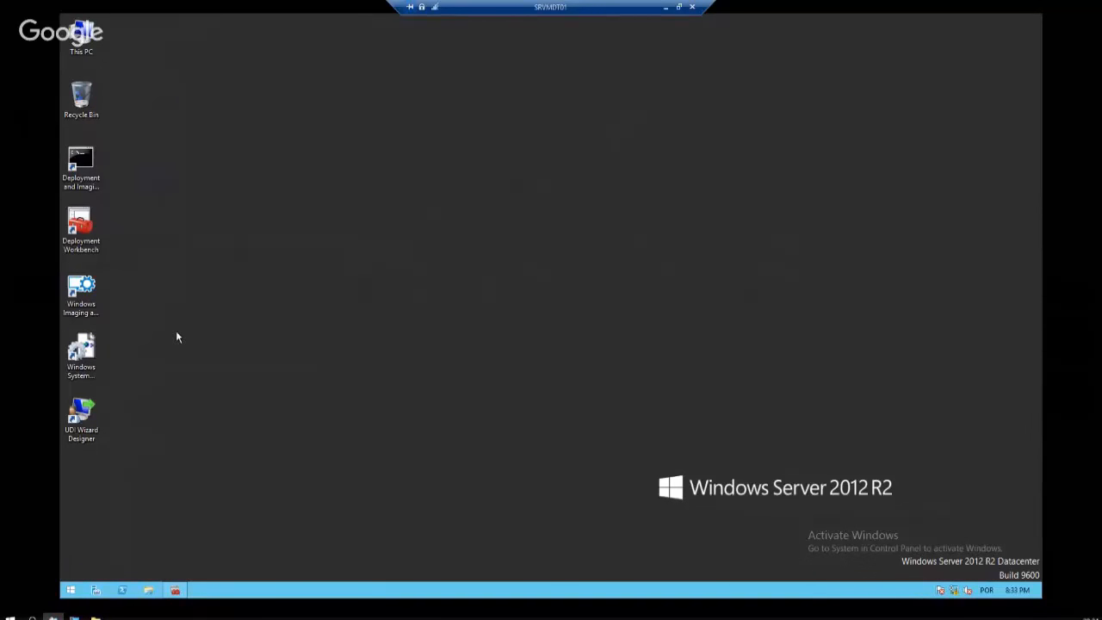
Exit full screen, bring up Hyper-V Manager and review CLT00, SRVDC01 and SRVMDT01 details
left_click(81, 291)
left_click(679, 6)
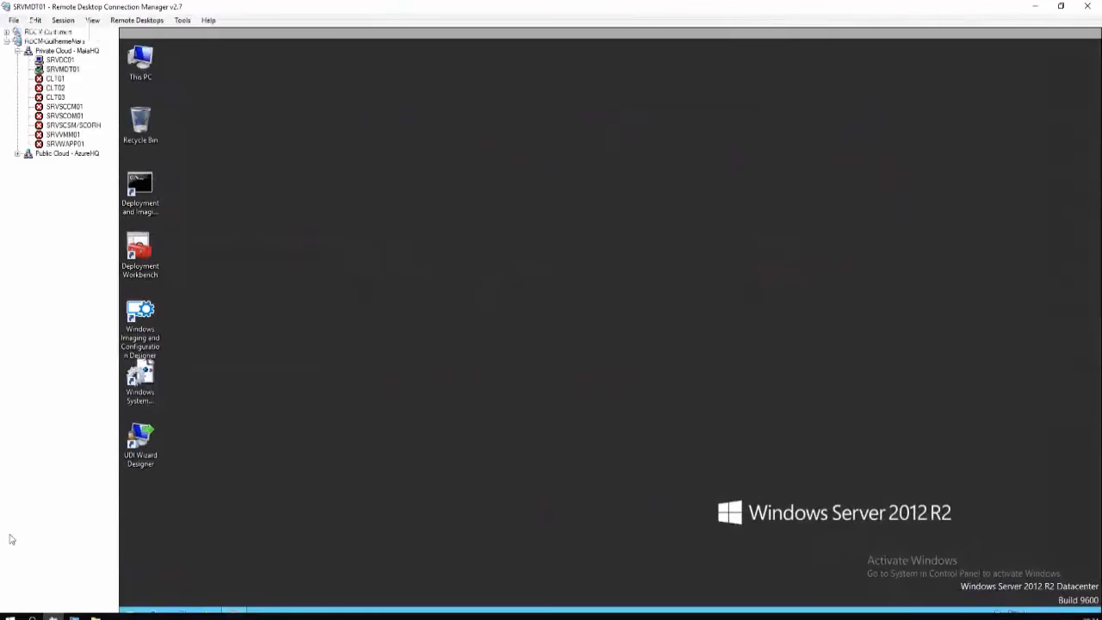
left_click(74, 617)
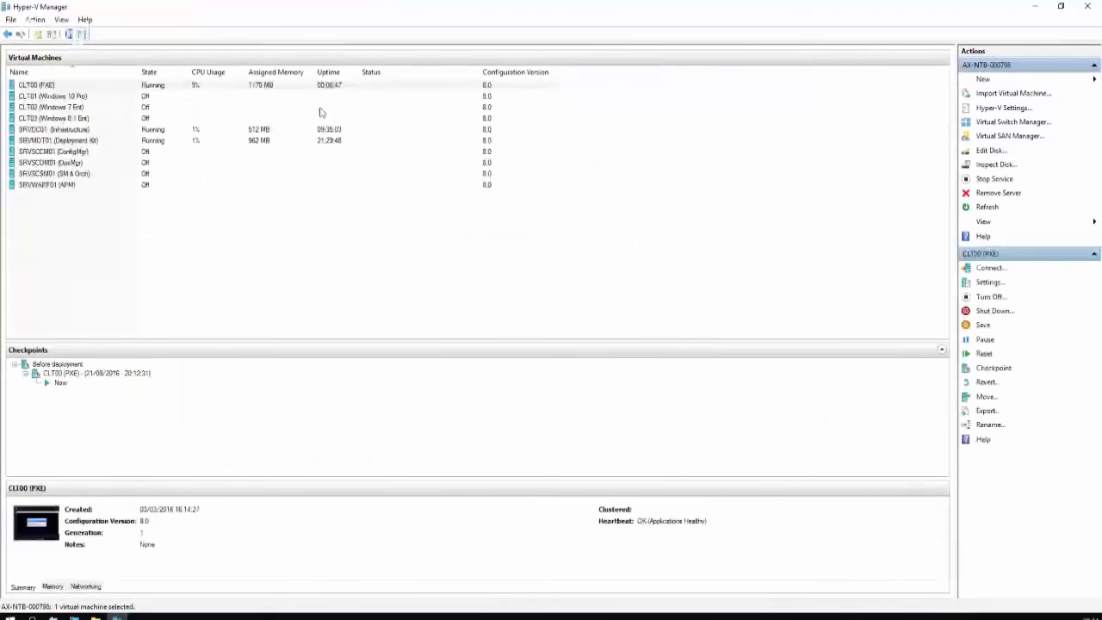
left_click(310, 87)
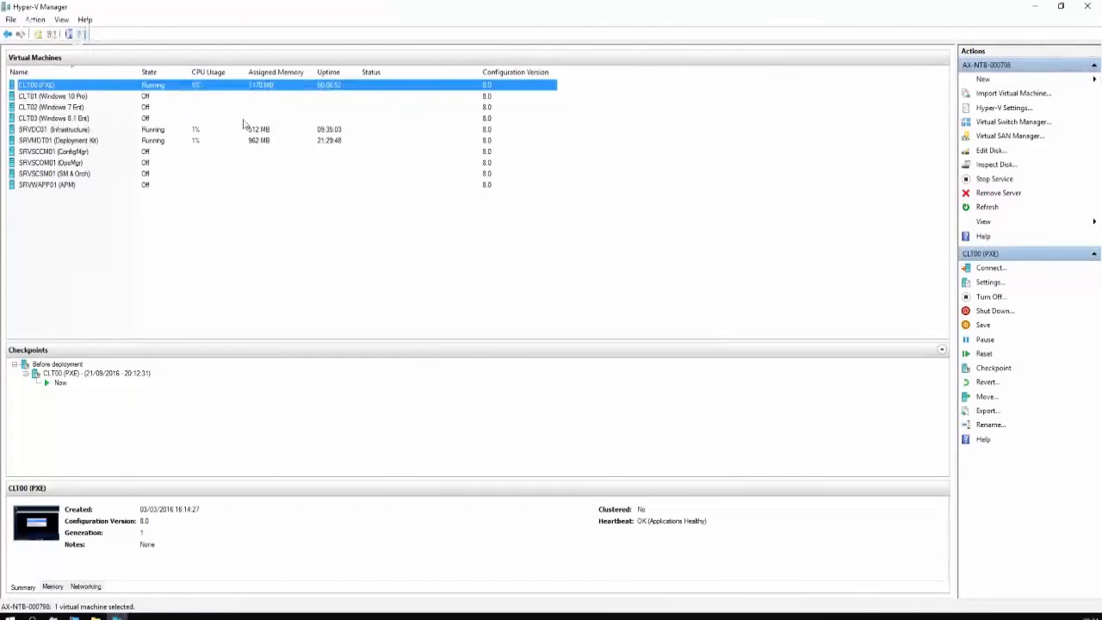
left_click(182, 129)
left_click(185, 141)
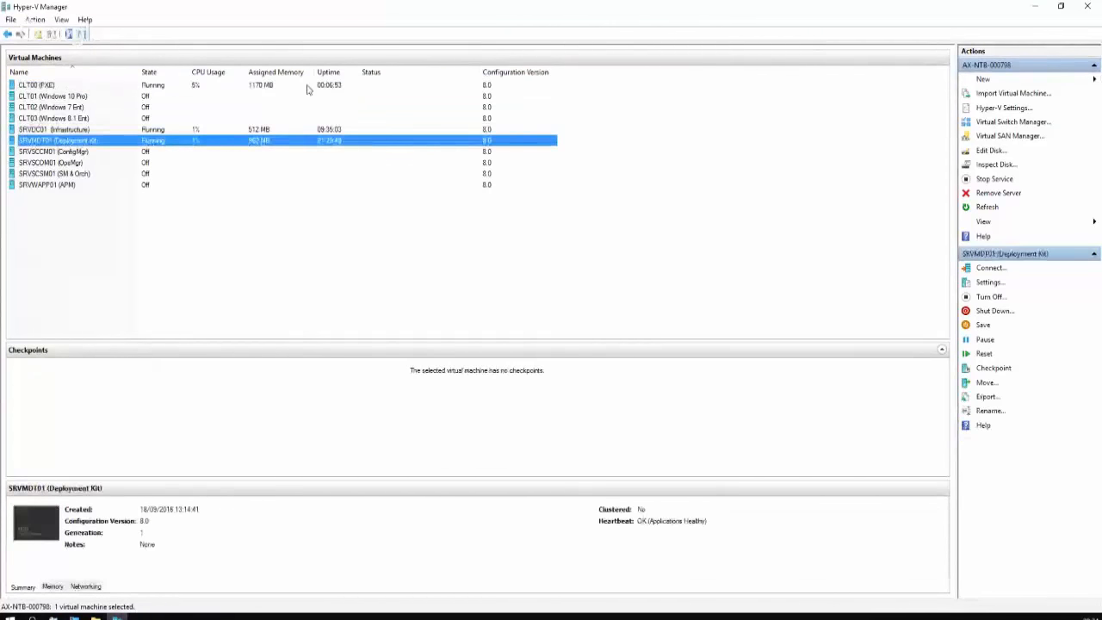
left_click(308, 86)
left_click(290, 142)
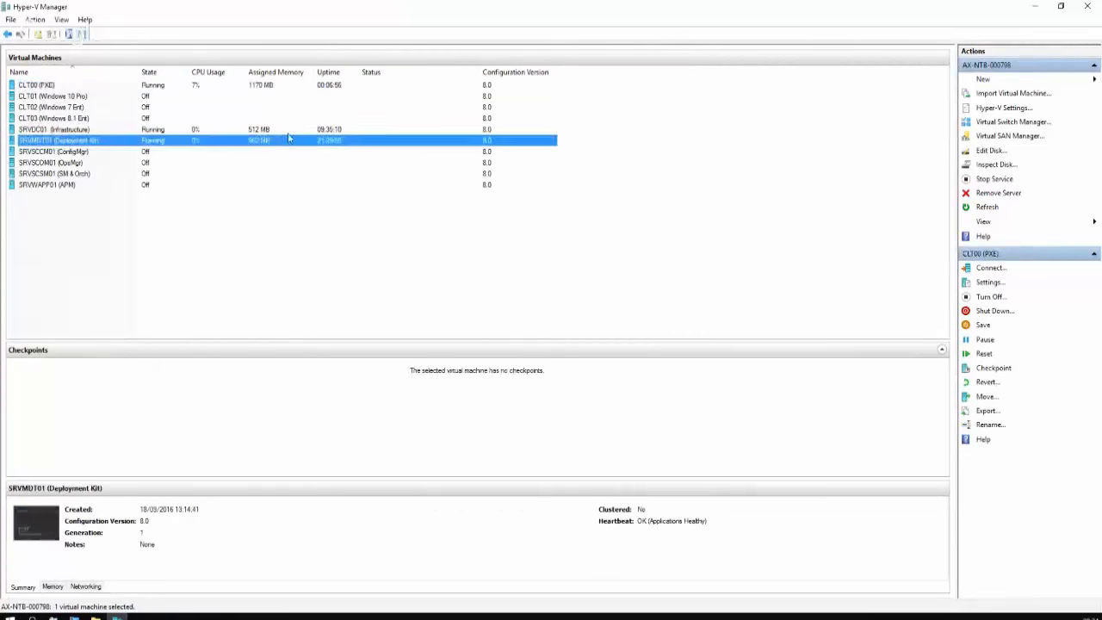
left_click(288, 132)
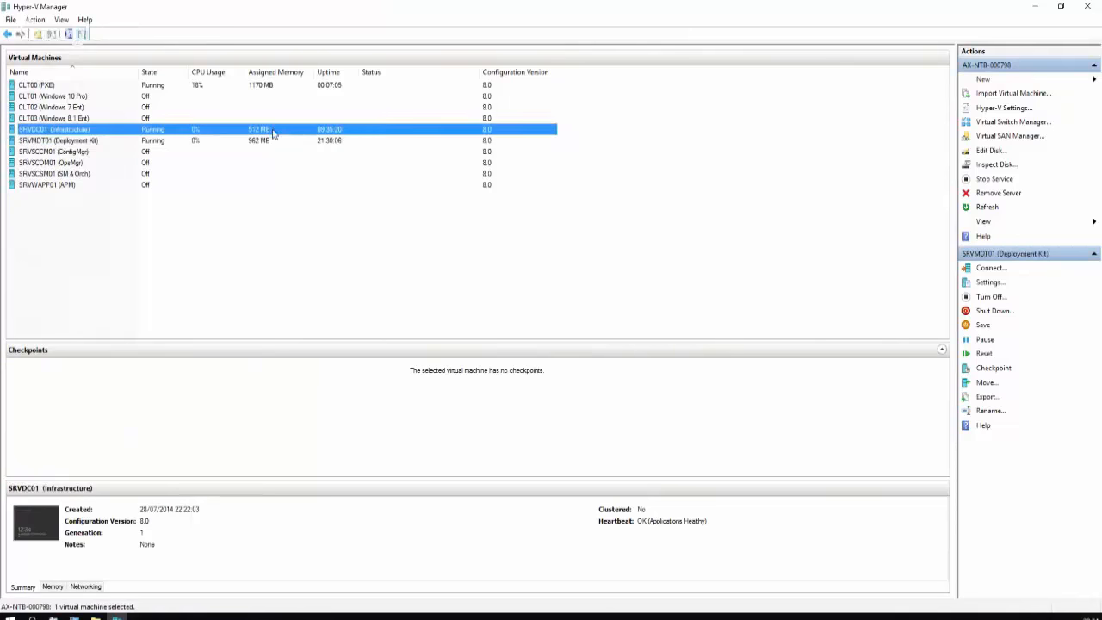
left_click(265, 142)
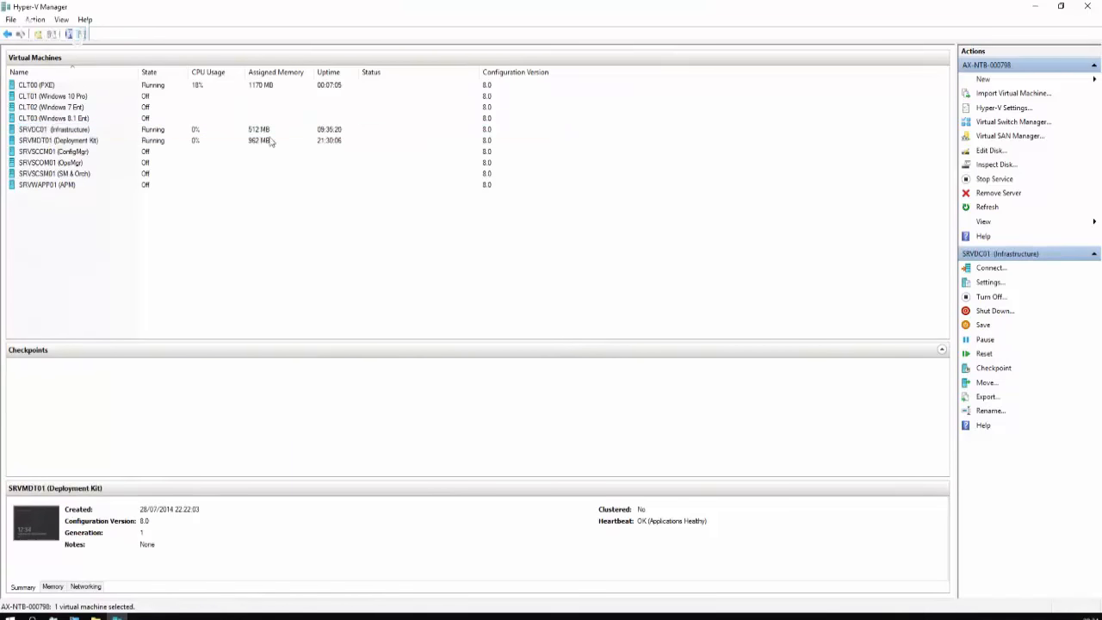
left_click(267, 132)
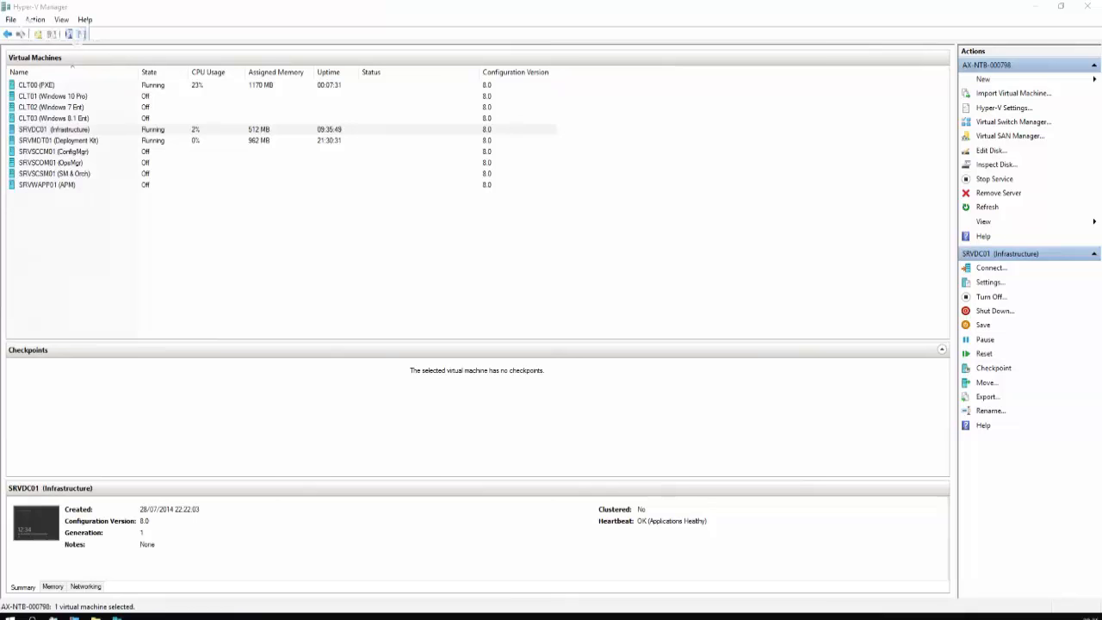
Recheck SRVDC01 and SRVMDT01 details, then minimize Hyper-V Manager and select SRVMDT01 in RDCM
left_click(187, 142)
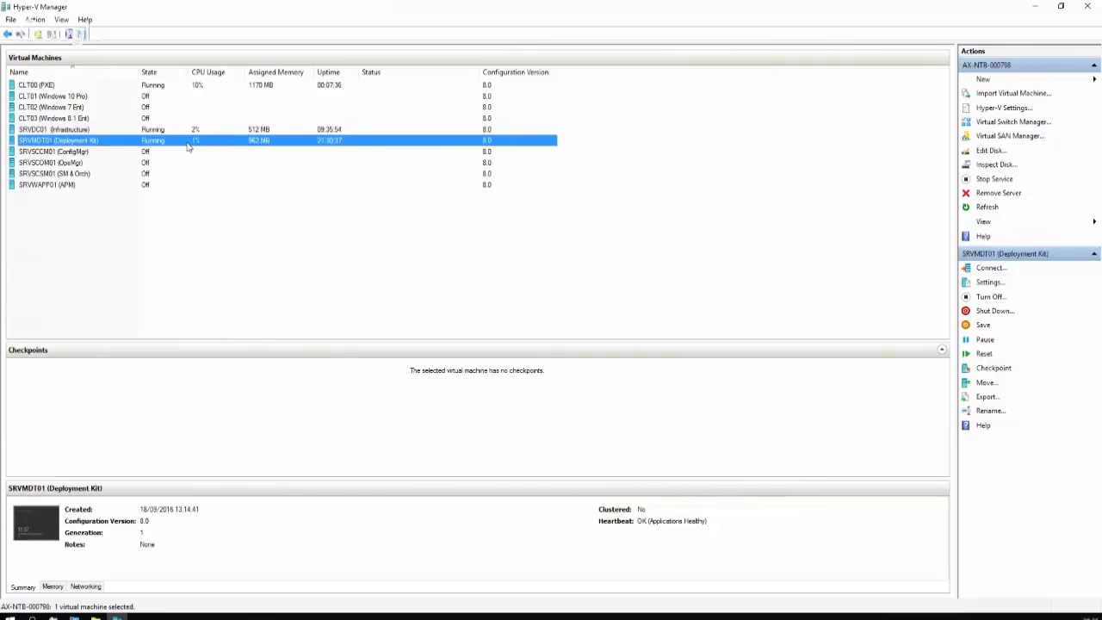
left_click(236, 133)
left_click(238, 143)
left_click(238, 132)
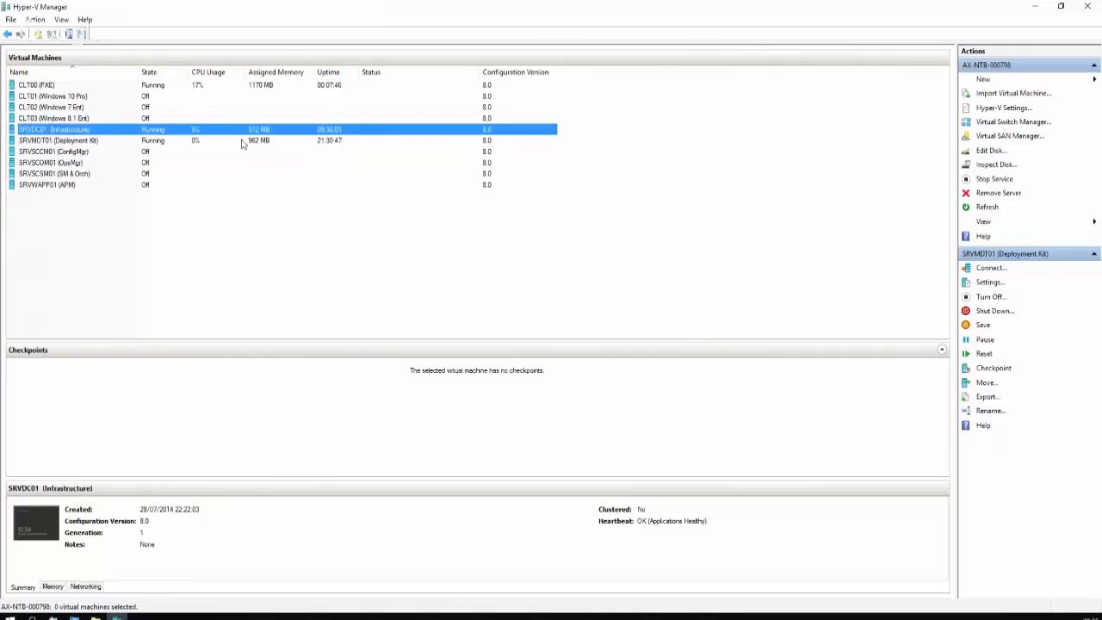
left_click(240, 143)
left_click(240, 132)
left_click(242, 143)
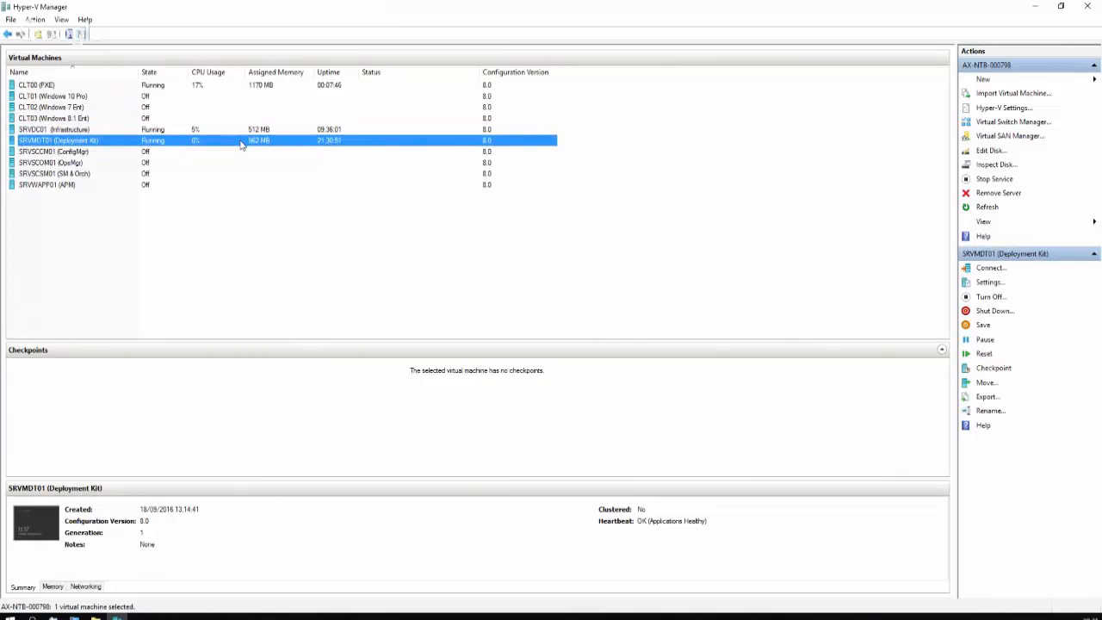
left_click(243, 131)
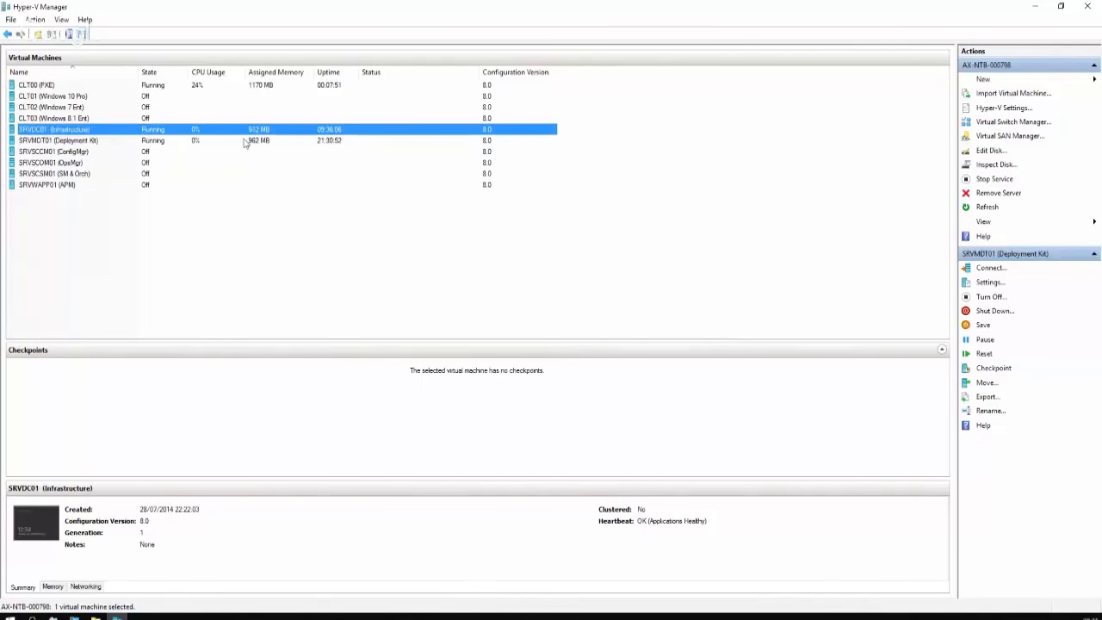
left_click(244, 143)
left_click(239, 132)
left_click(230, 143)
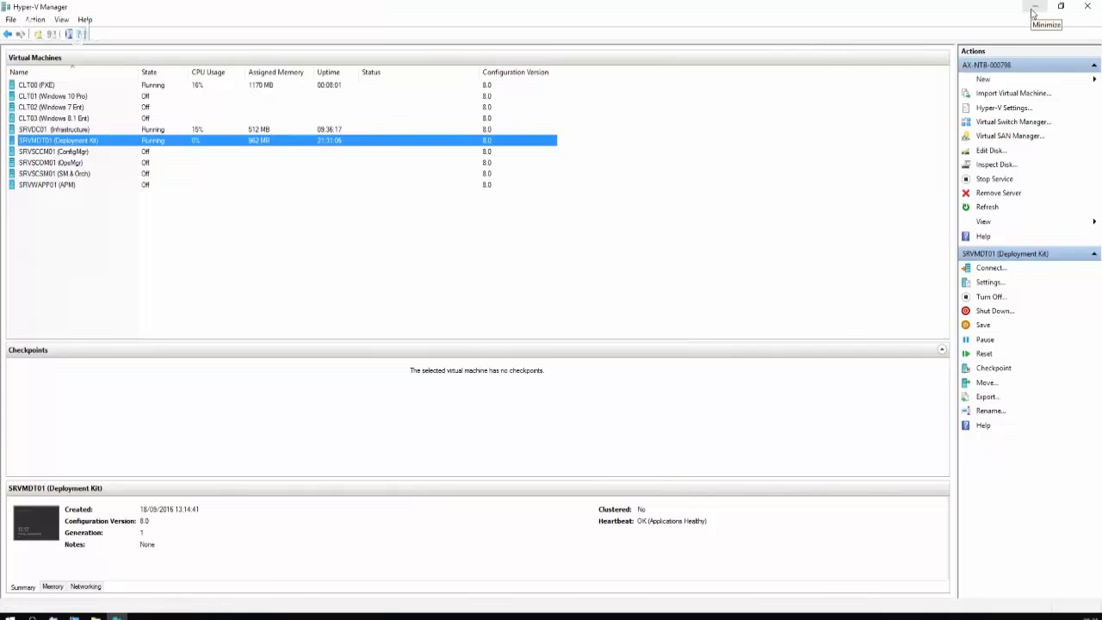
left_click(1033, 13)
left_click(62, 69)
Show SRVMDT01 full screen and open Server Manager's dashboard listing the WDS and File Services roles
right_click(67, 69)
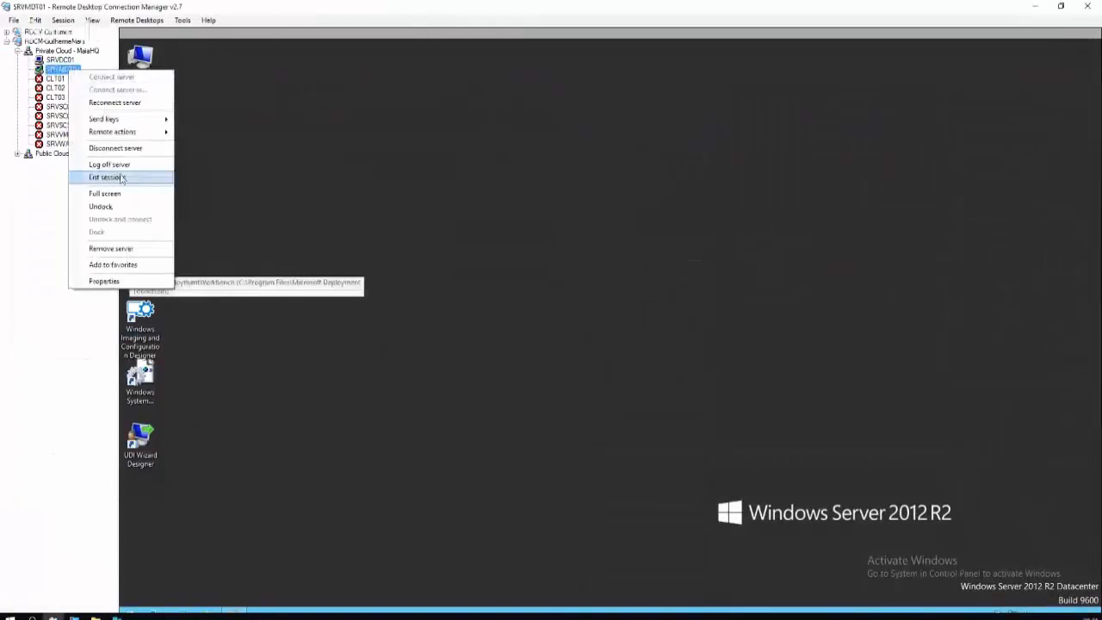
left_click(99, 192)
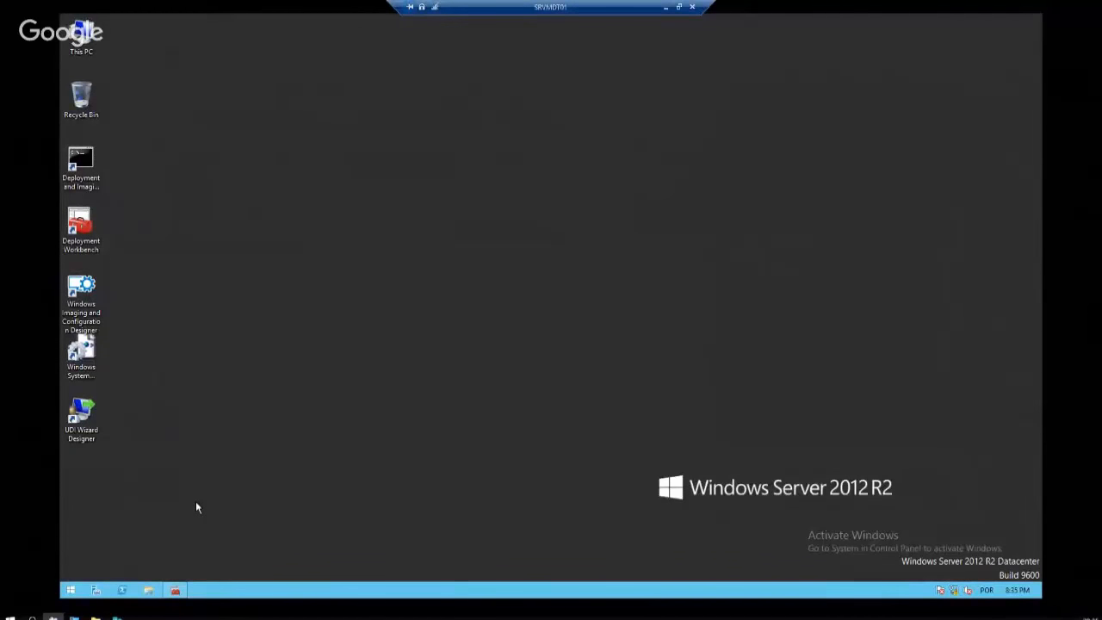
left_click(99, 591)
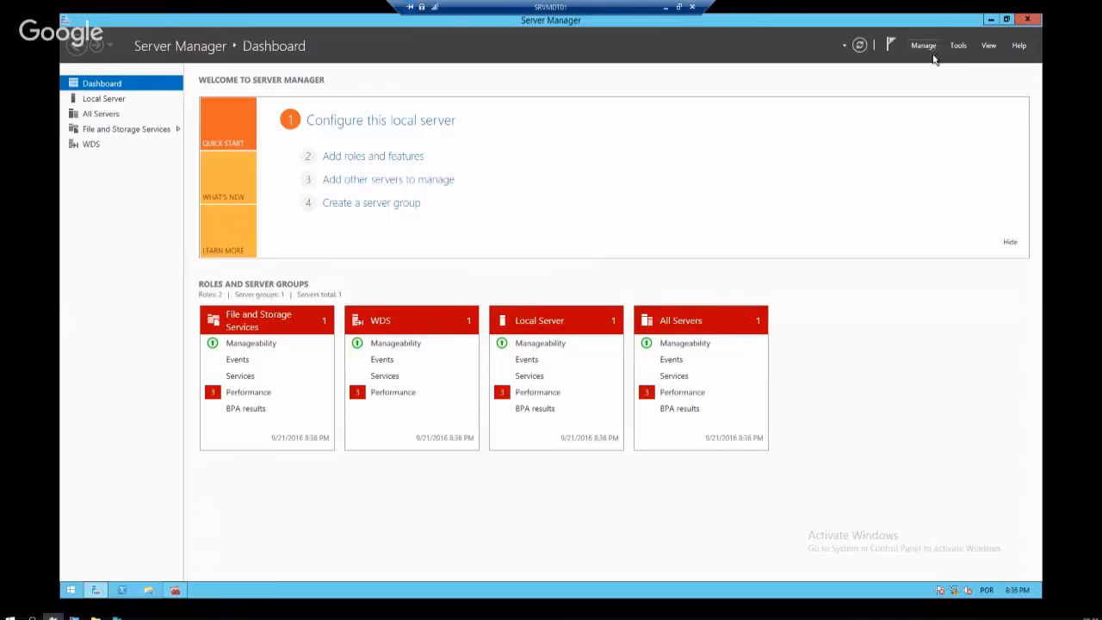
left_click(929, 45)
left_click(939, 62)
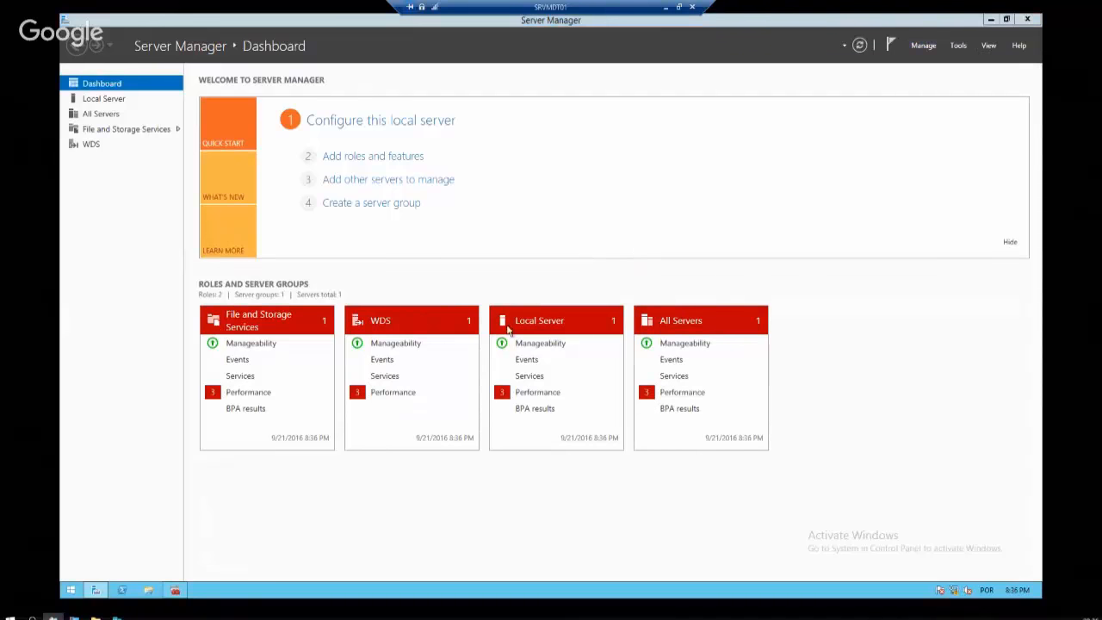
left_click(507, 464)
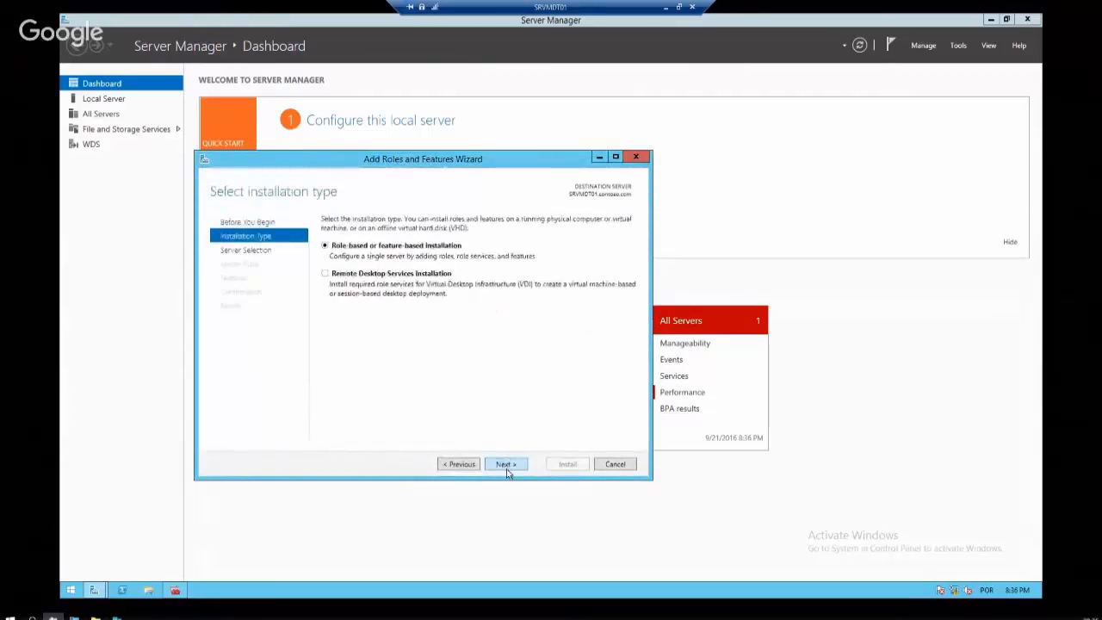
left_click(509, 468)
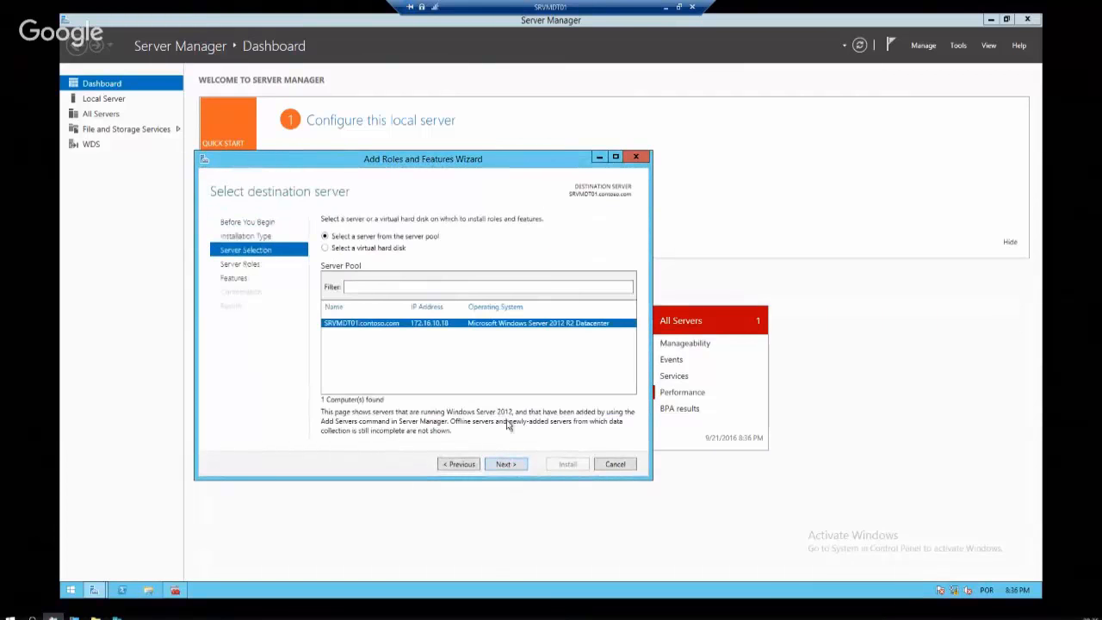
left_click(509, 465)
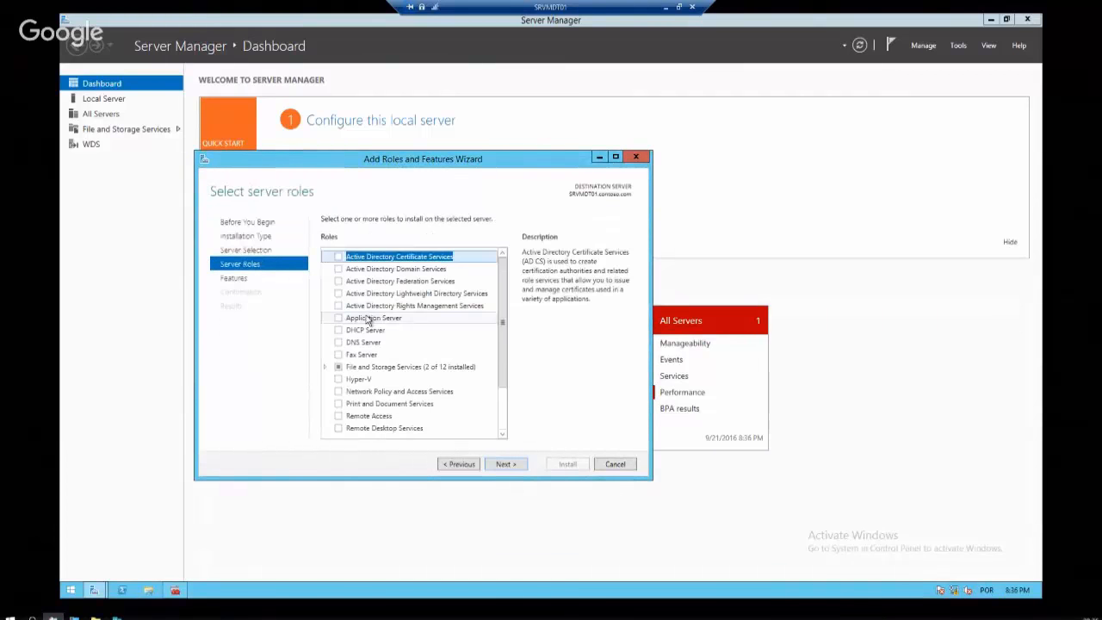
scroll(417, 344, "down", 2)
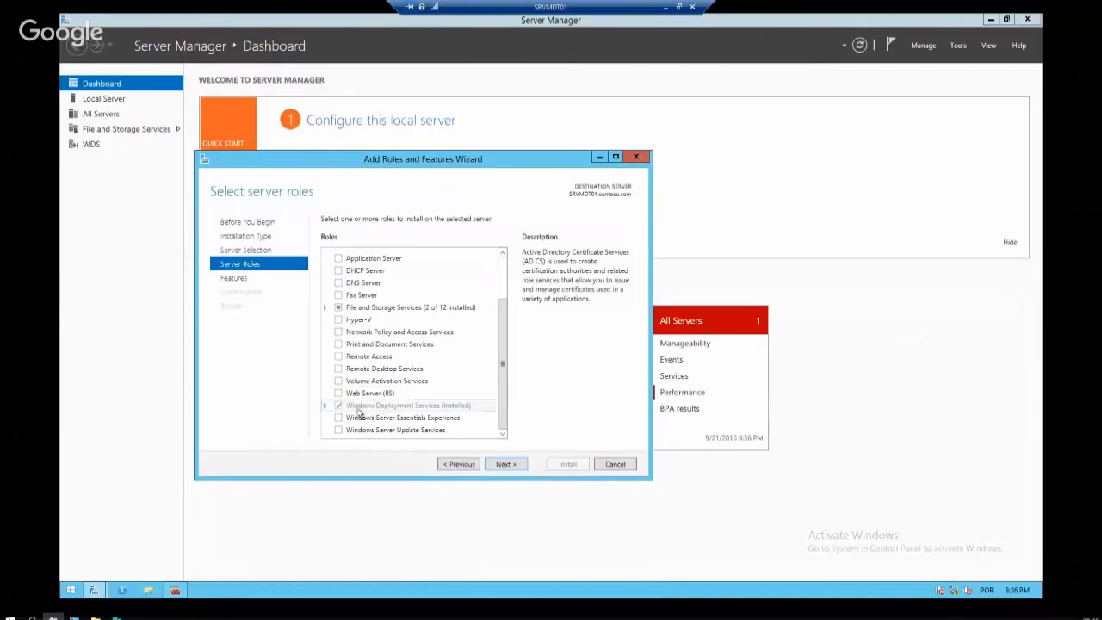
left_click(325, 405)
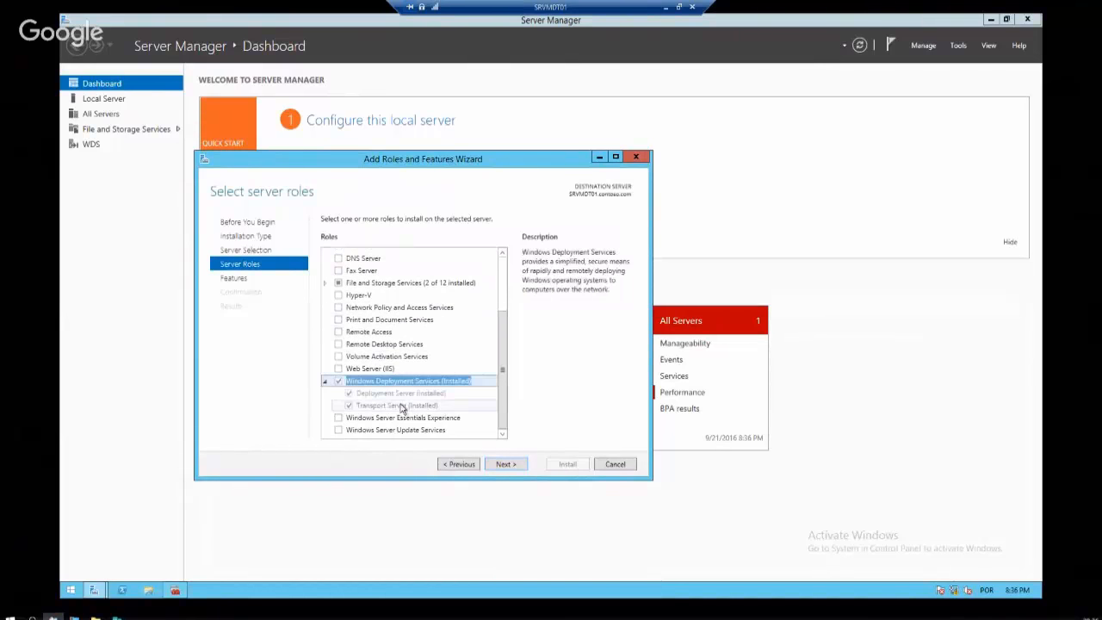
left_click(512, 464)
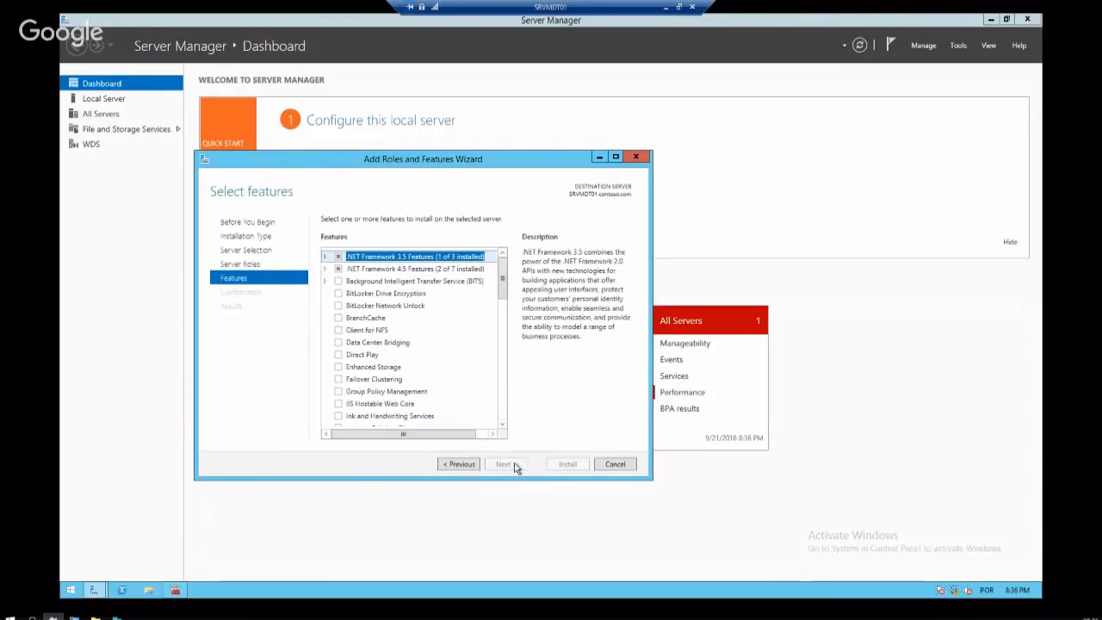
left_click(614, 464)
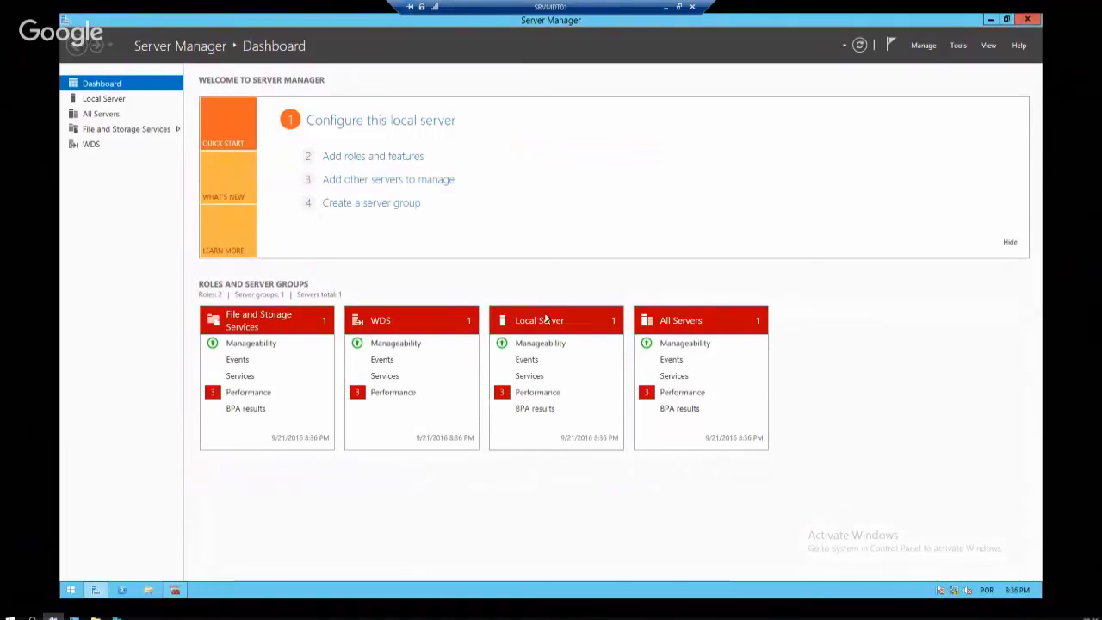
key("super+d")
Launch Windows Deployment Services via a 'wds' Start search and select the SRVMDT01.contoso.com server
key("super")
type("wds")
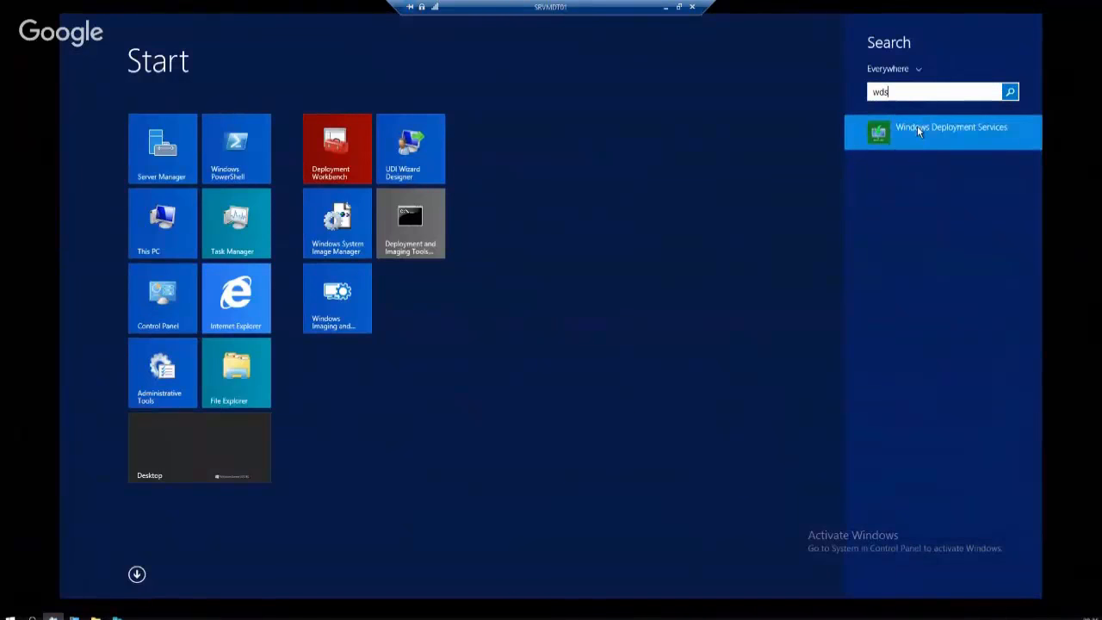
left_click(918, 127)
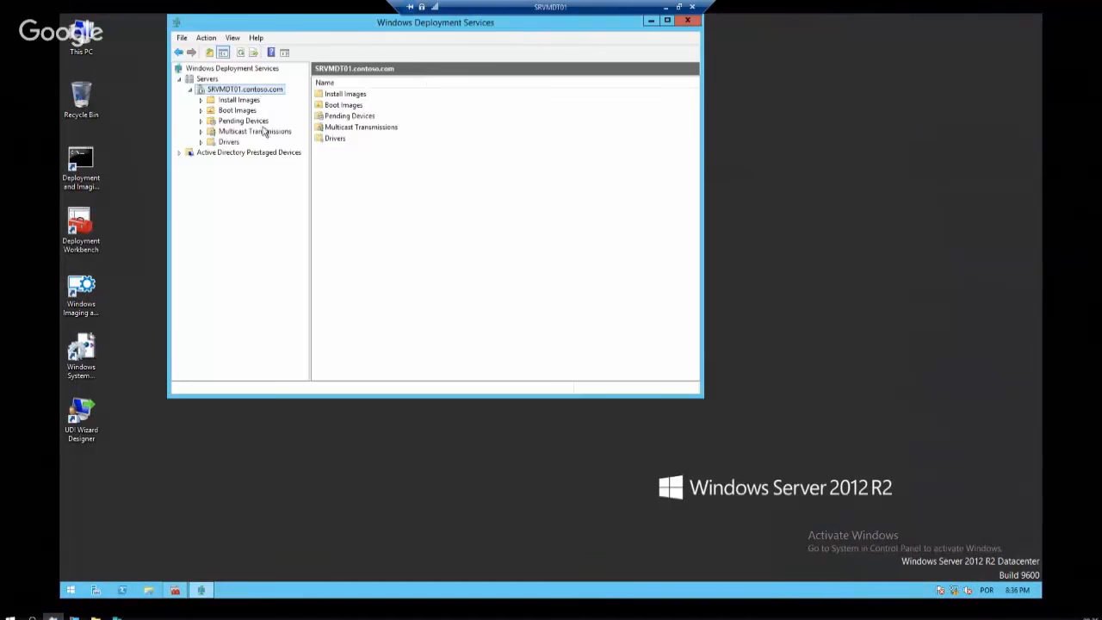
left_click(262, 122)
left_click(254, 90)
left_click(667, 21)
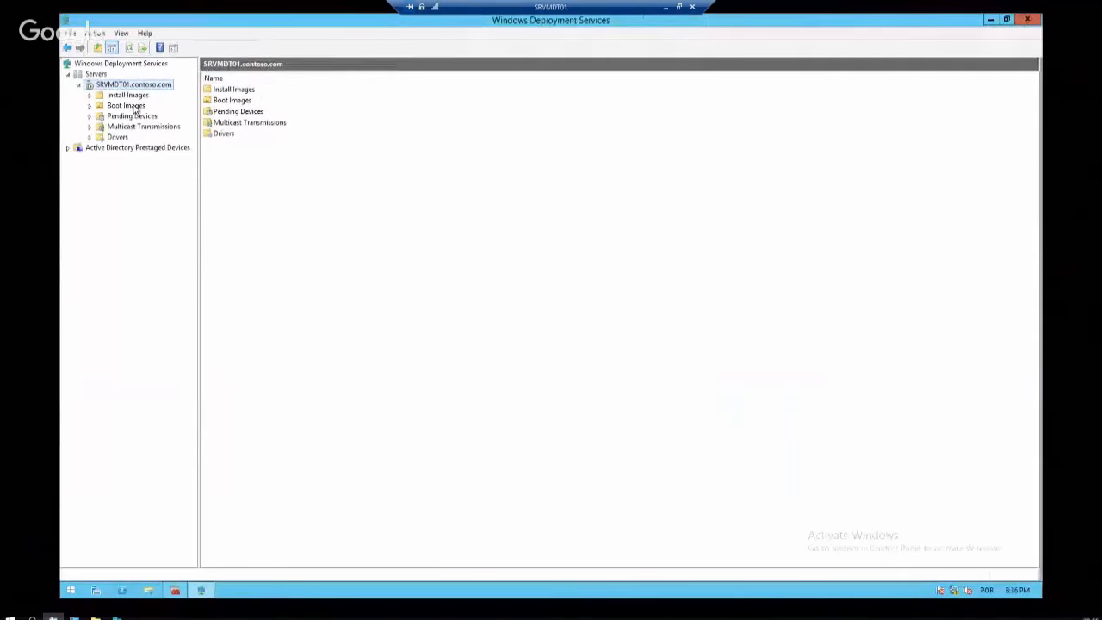
Check SRVMDT01's remote installation folder, D:\RemoteInstall, in its properties, then open This PC
right_click(133, 84)
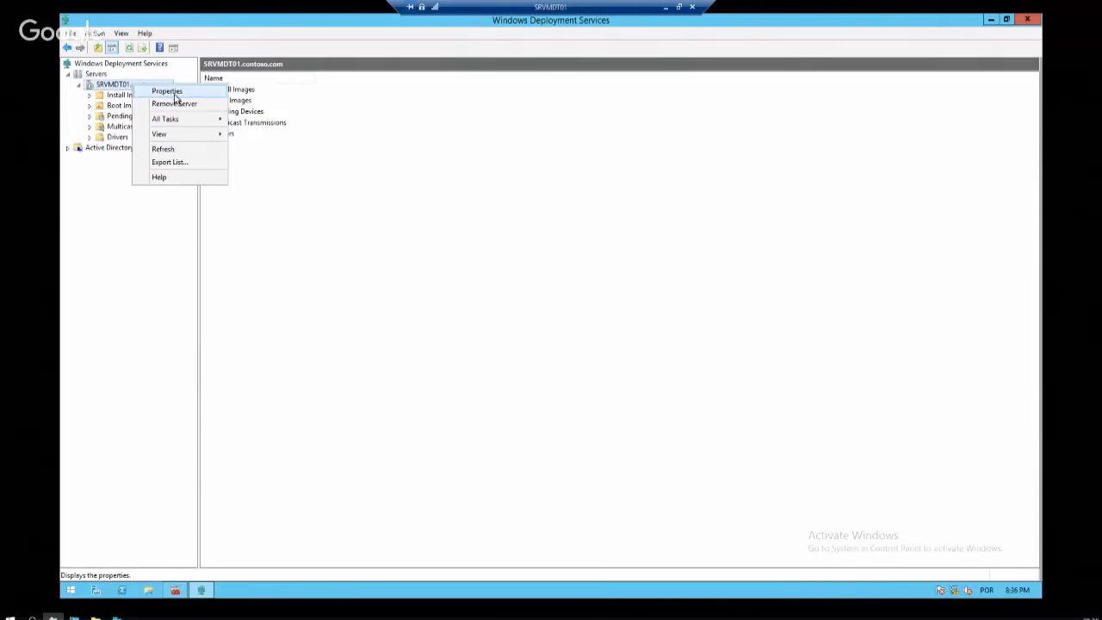
left_click(169, 91)
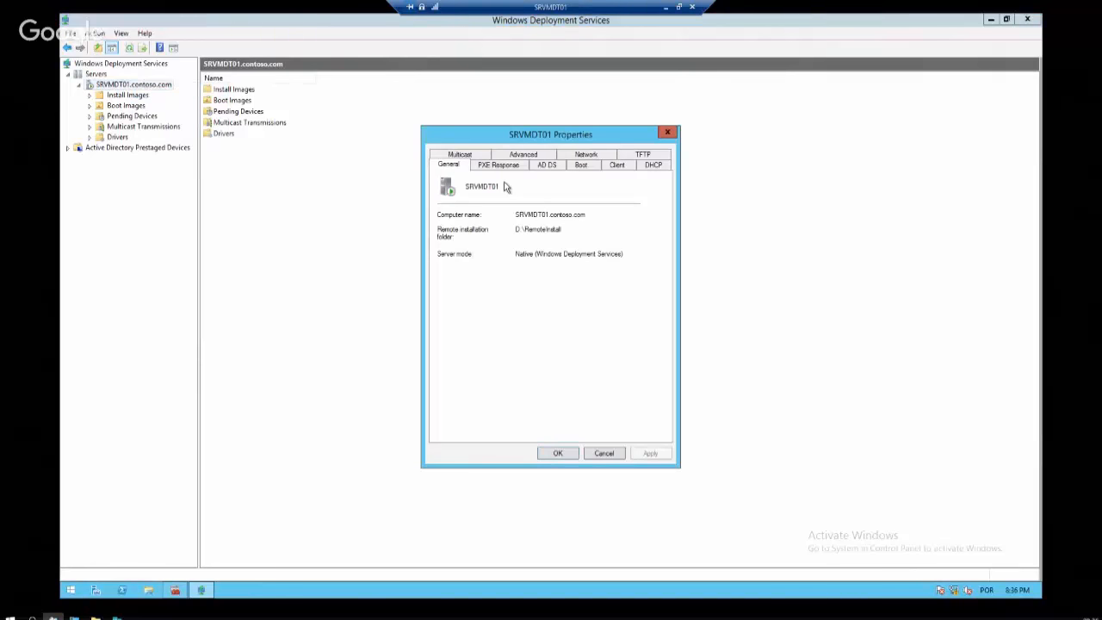
left_click_drag(565, 231, 484, 234)
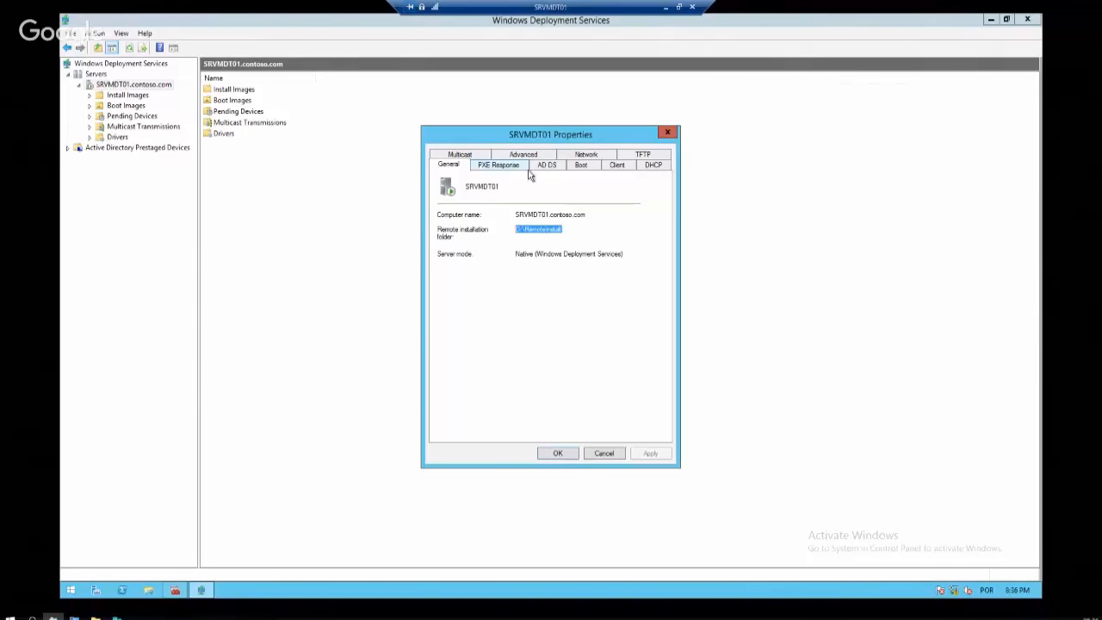
left_click(668, 131)
left_click(148, 589)
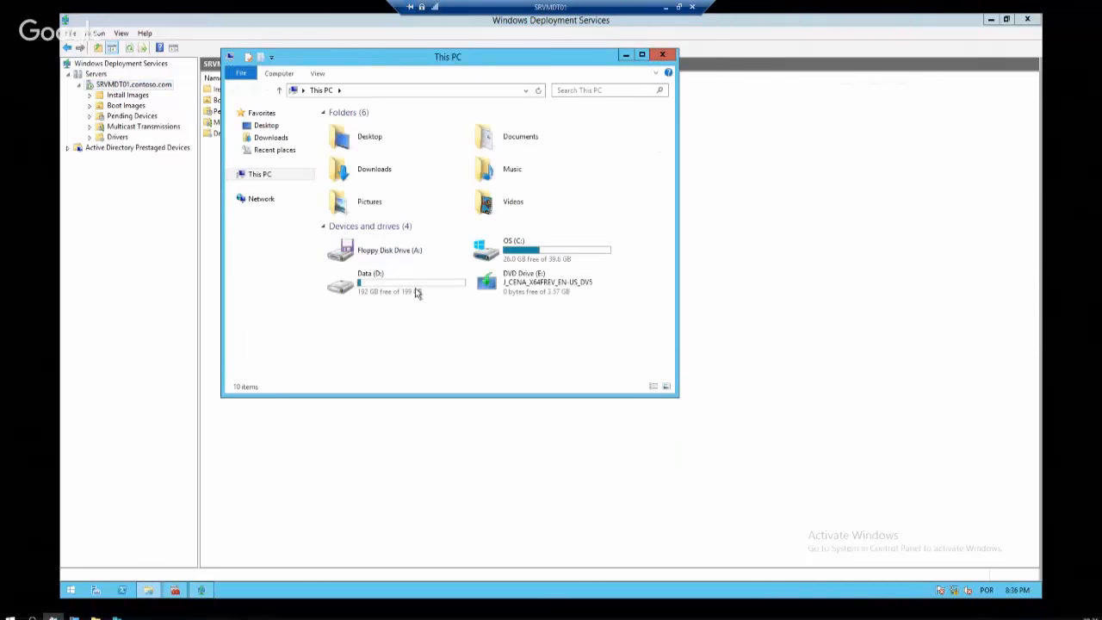
Open the Data (D:) drive, inspect the RemoteInstall folder, and close the window
double_click(398, 293)
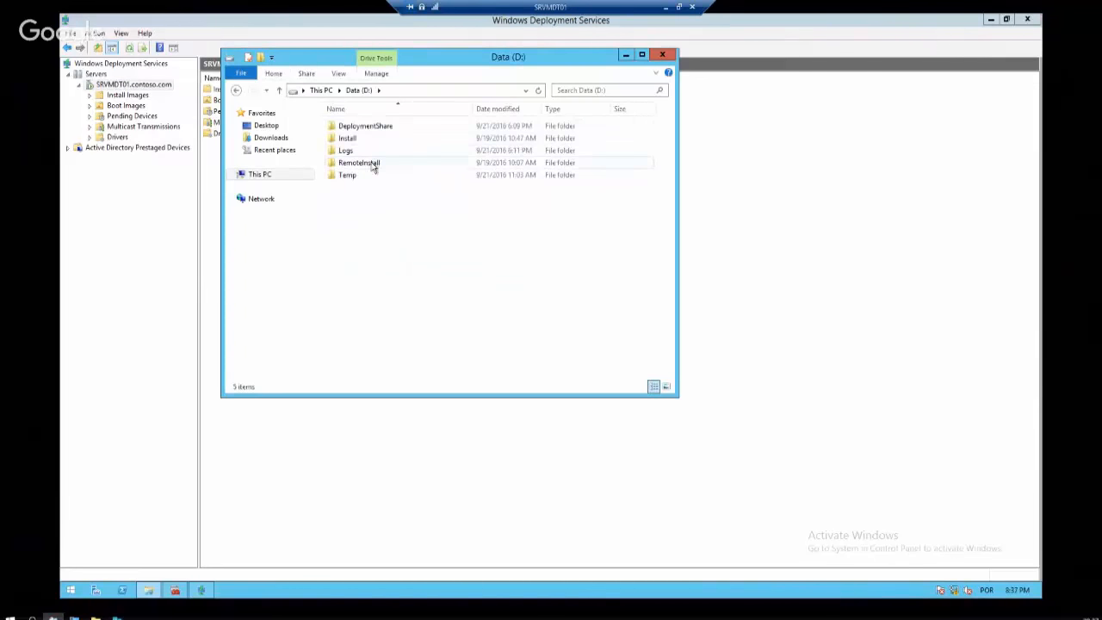
left_click(367, 168)
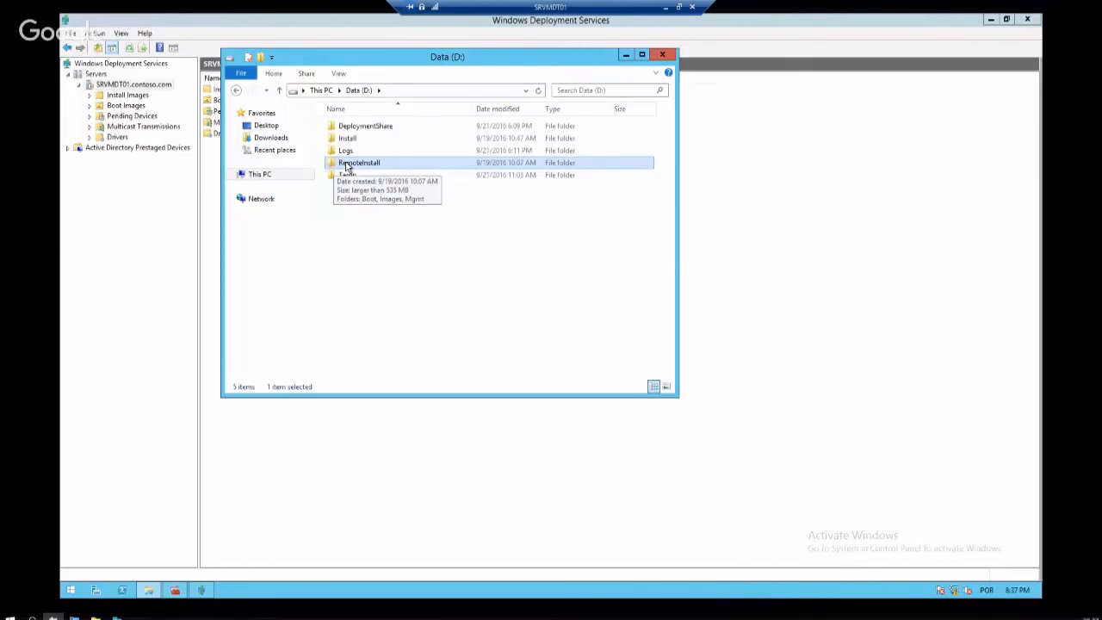
left_click(669, 57)
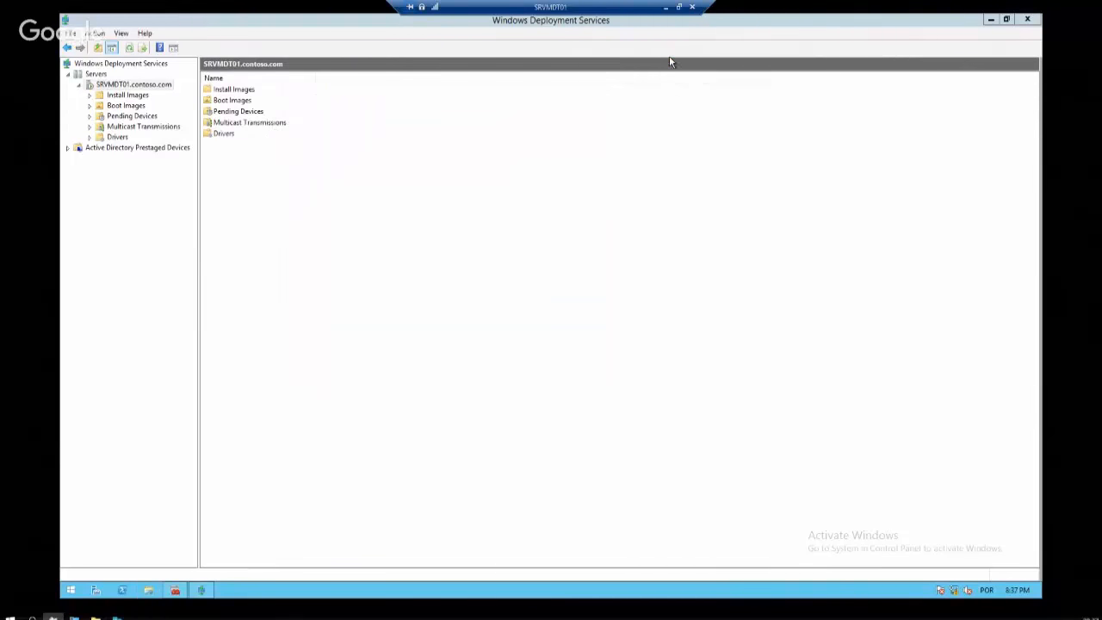
Browse the server's Install Images and Boot Images folders
left_click(127, 95)
left_click(131, 85)
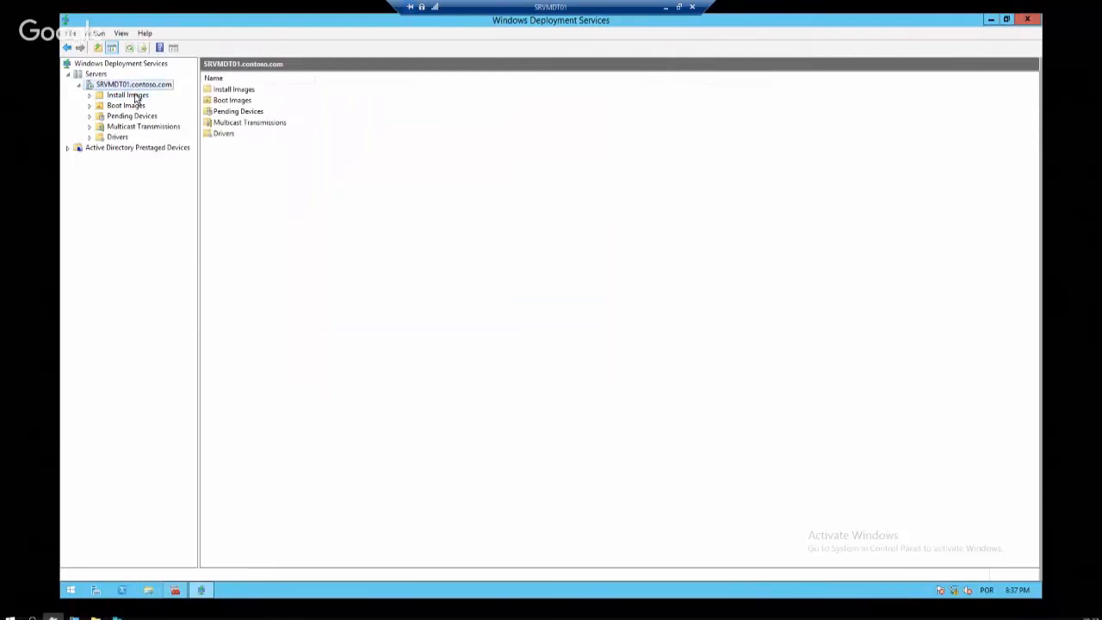
left_click(133, 93)
left_click(132, 85)
left_click(129, 106)
In SRVMDT01's properties, set PXE Response to answer all known and unknown client computers
right_click(140, 85)
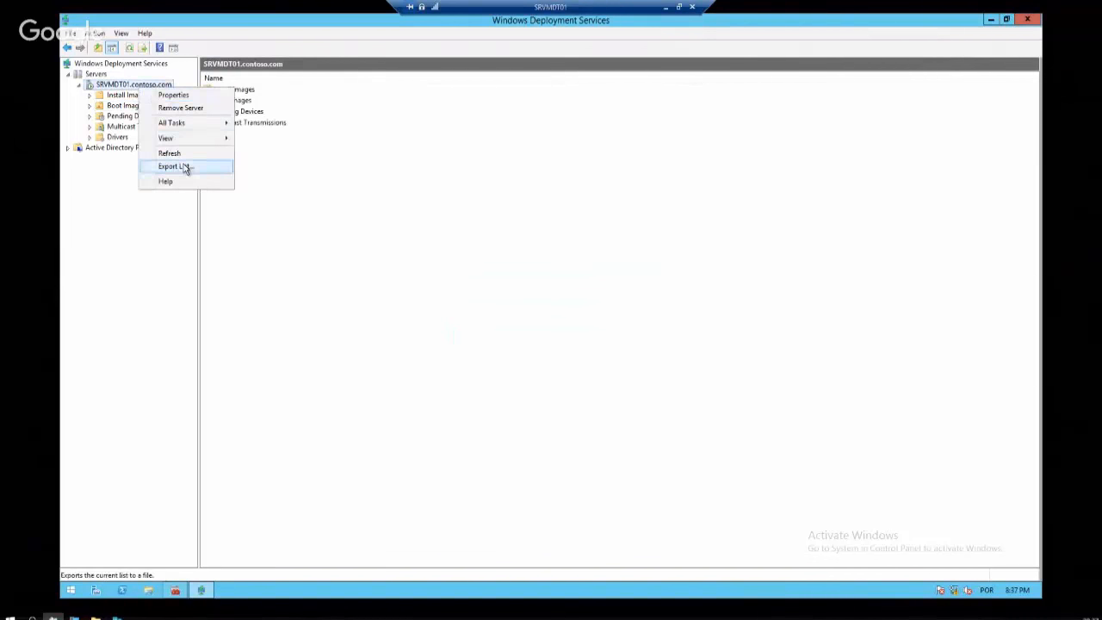
left_click(181, 95)
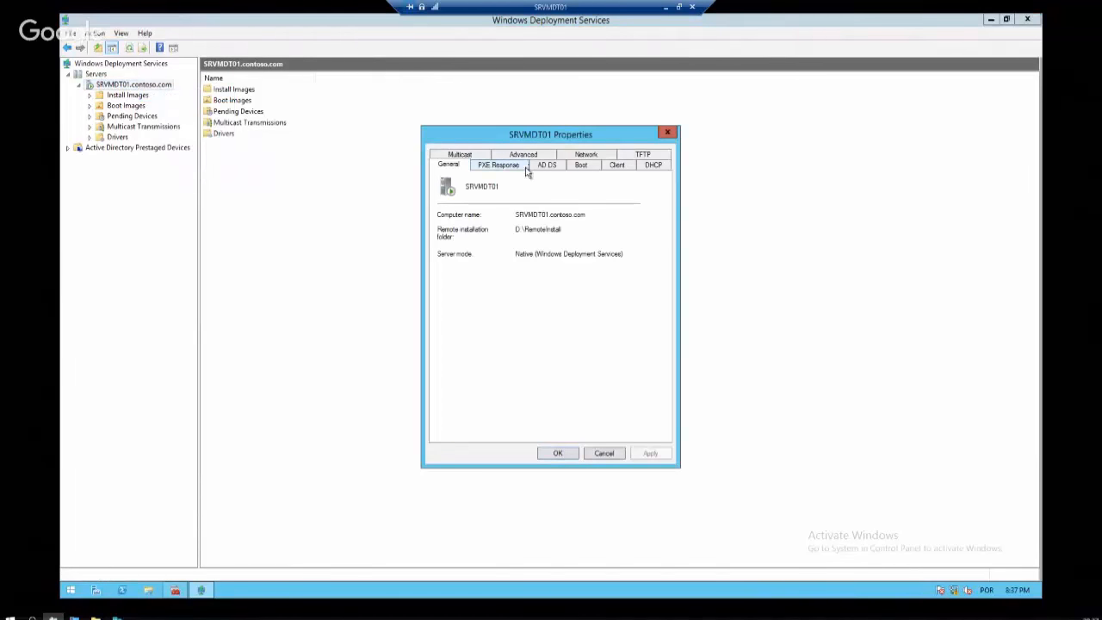
left_click(490, 166)
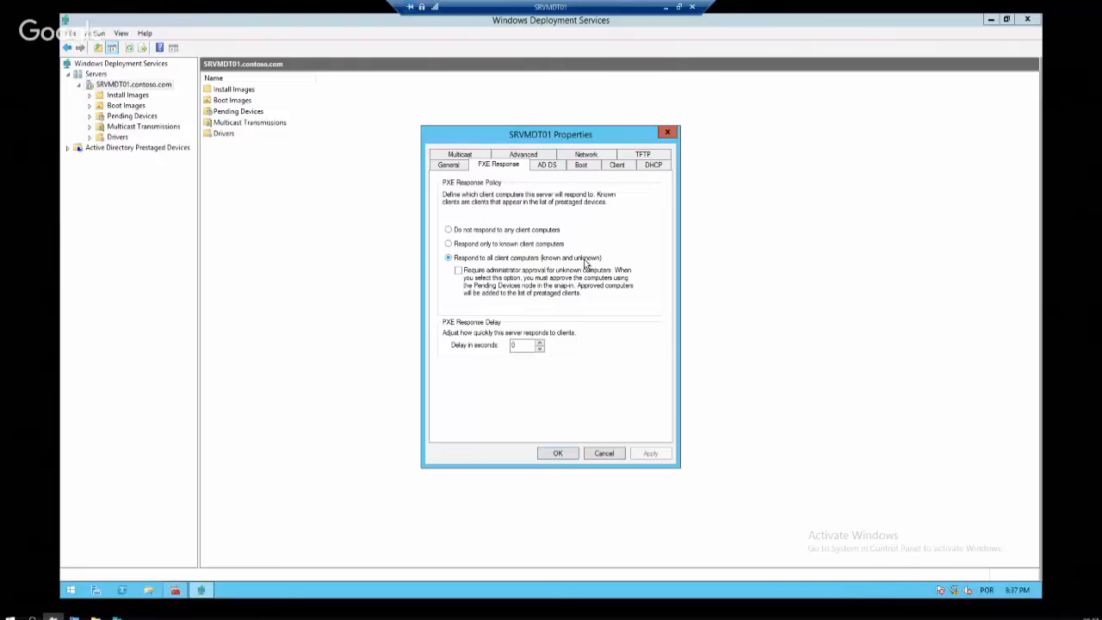
left_click(509, 259)
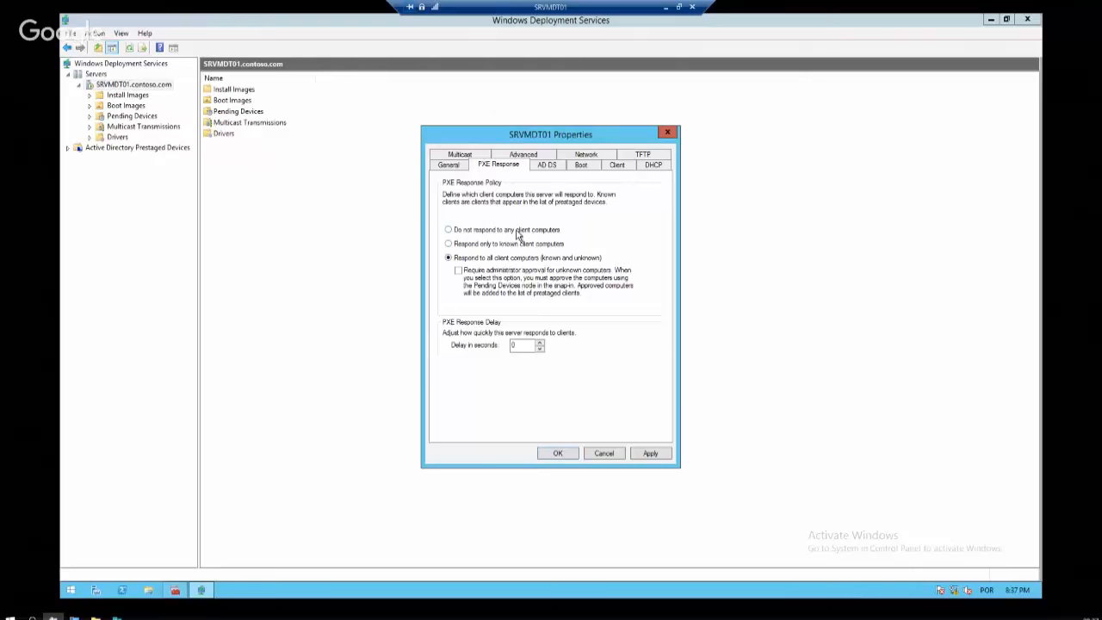
Review the AD DS, Boot, Client, DHCP, Network and Advanced settings, then leave full screen
left_click(548, 167)
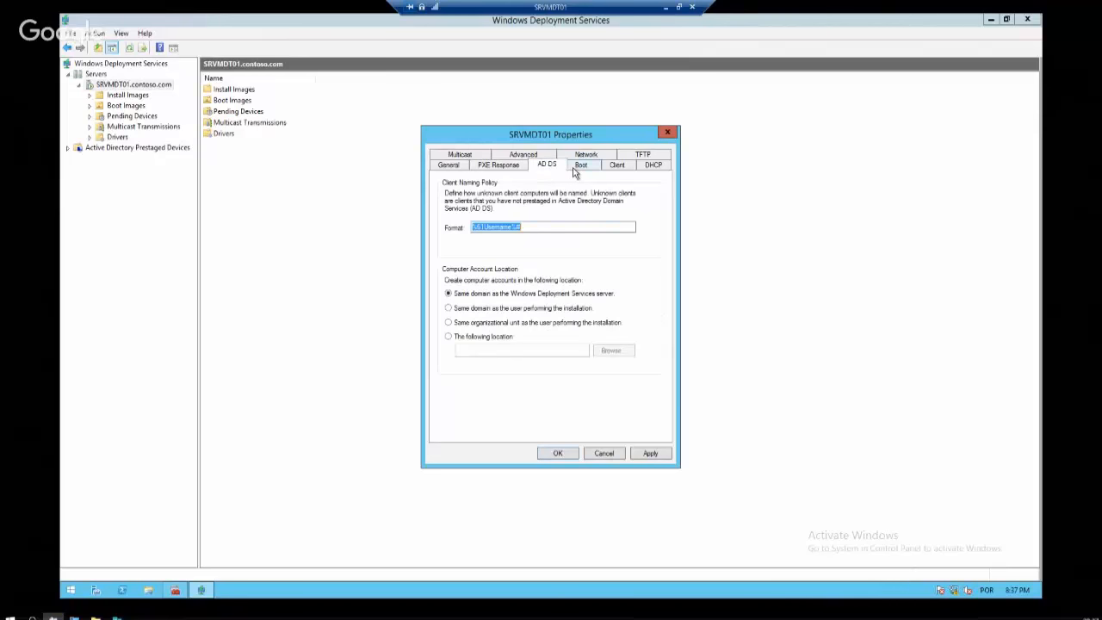
left_click(579, 166)
left_click(615, 166)
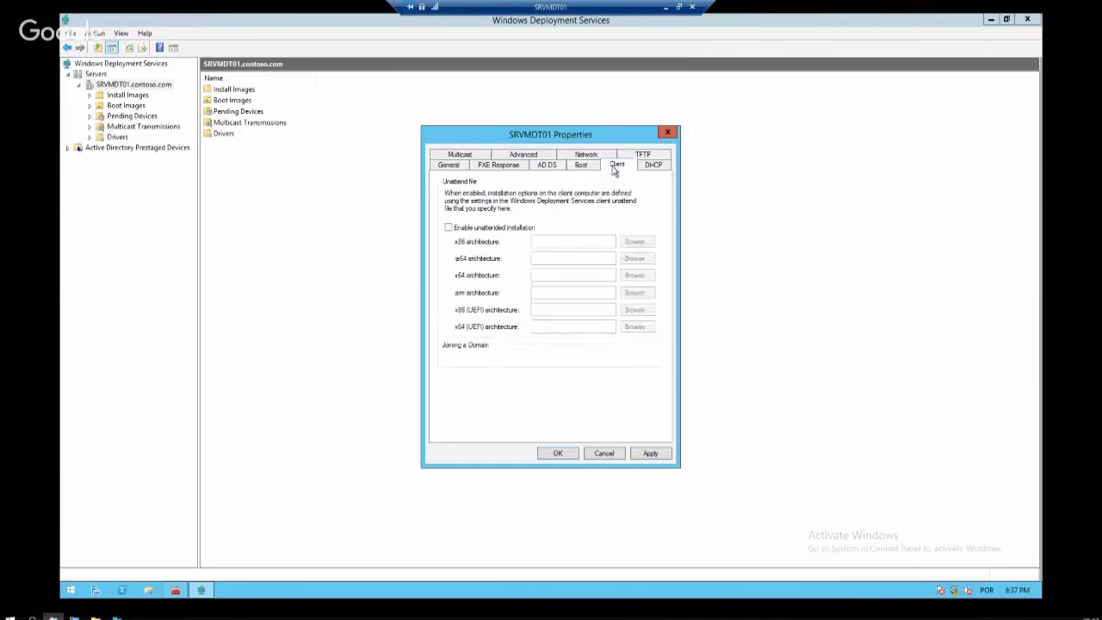
left_click(654, 167)
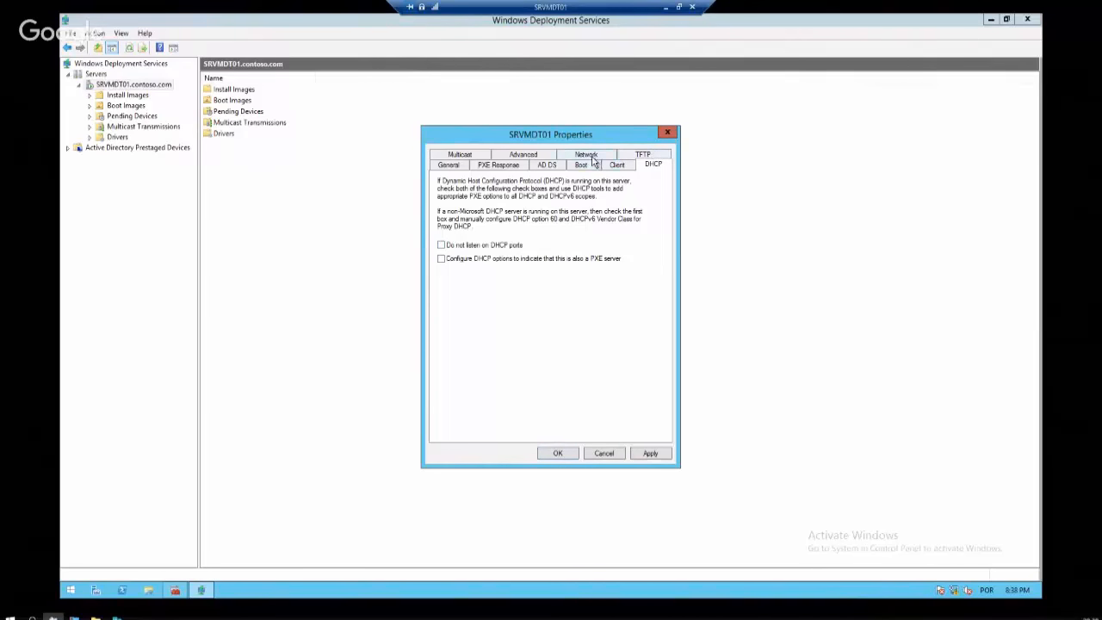
left_click(591, 156)
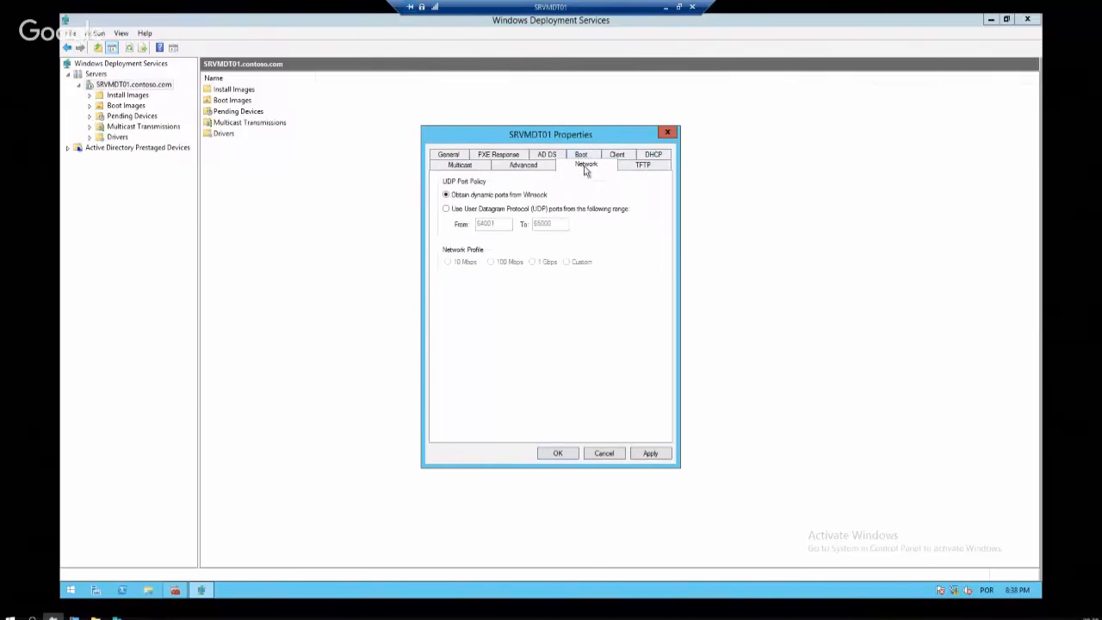
left_click(520, 173)
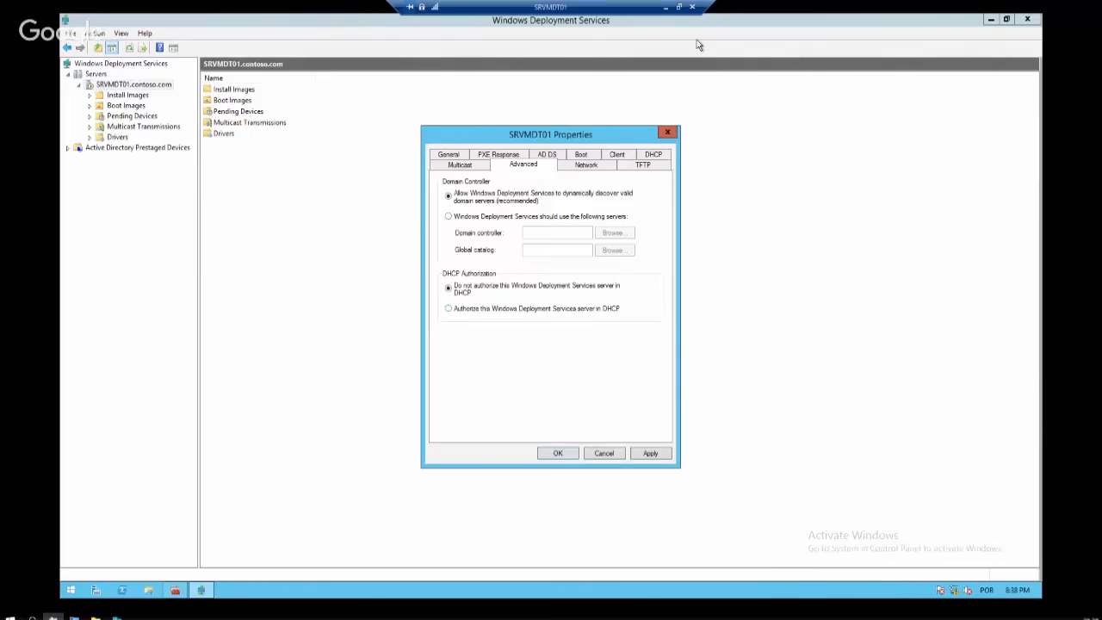
left_click(678, 6)
Show SRVDC01 full screen, minimize Active Directory Users and Computers and launch the DHCP console
right_click(69, 62)
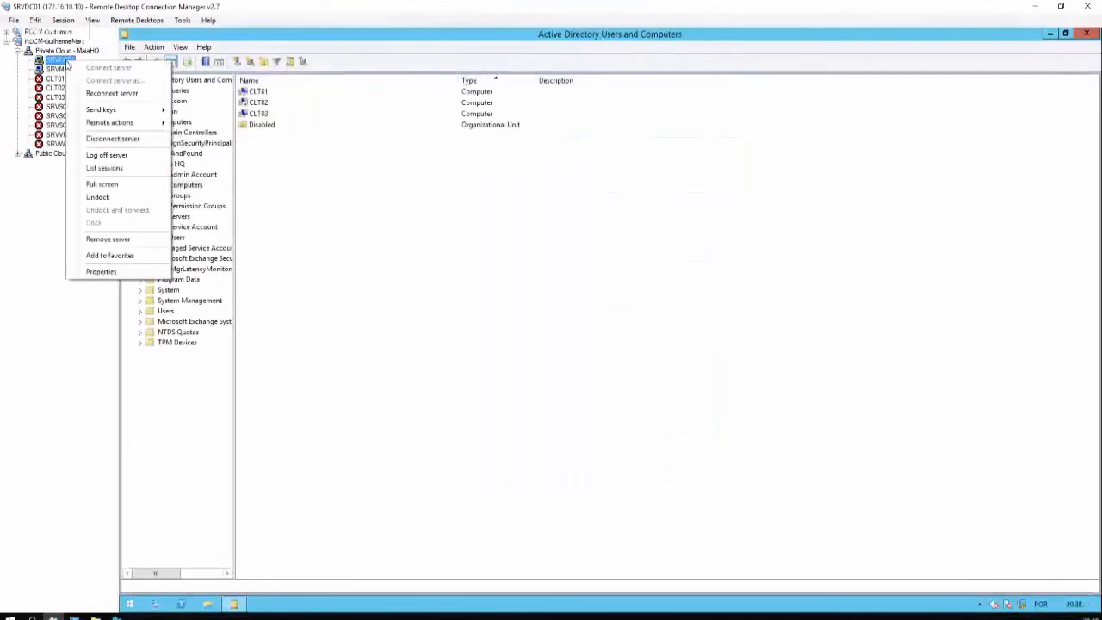
left_click(94, 167)
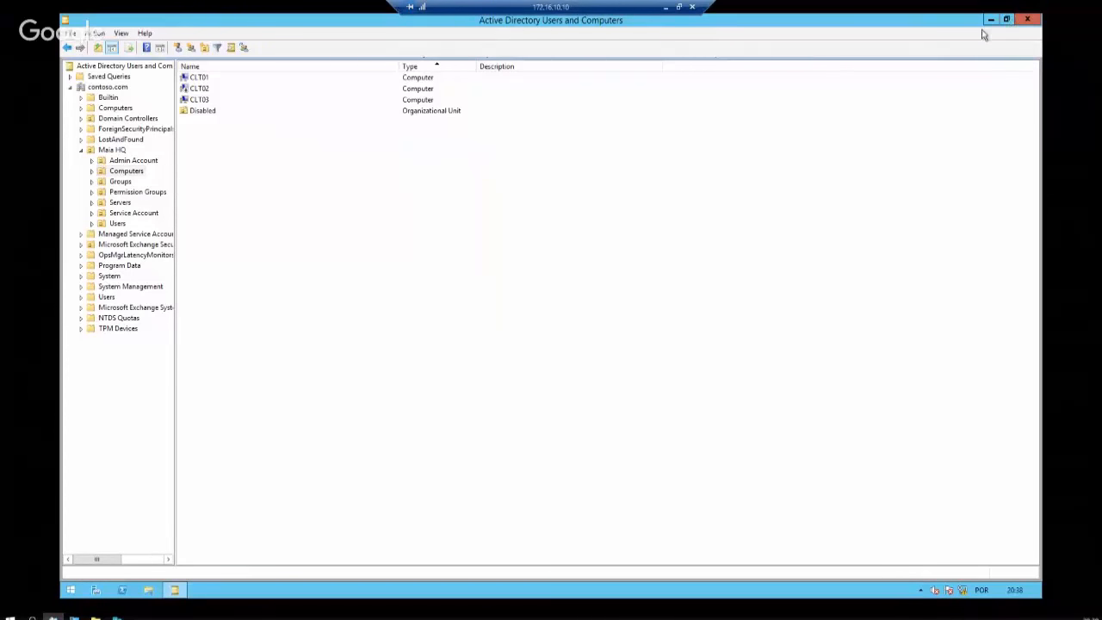
key("super")
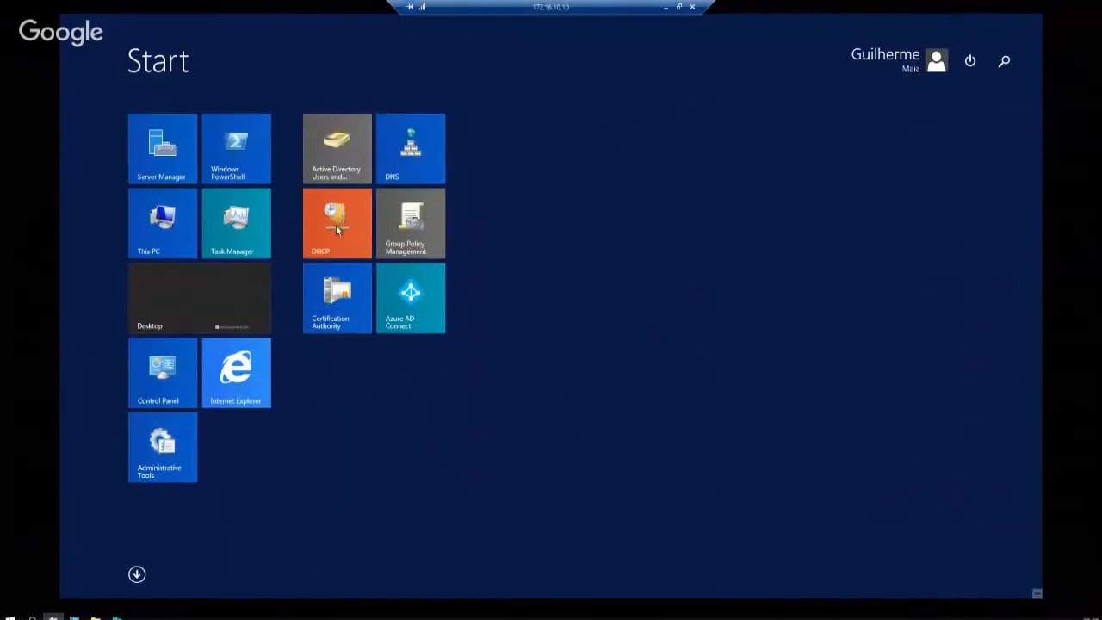
key("super")
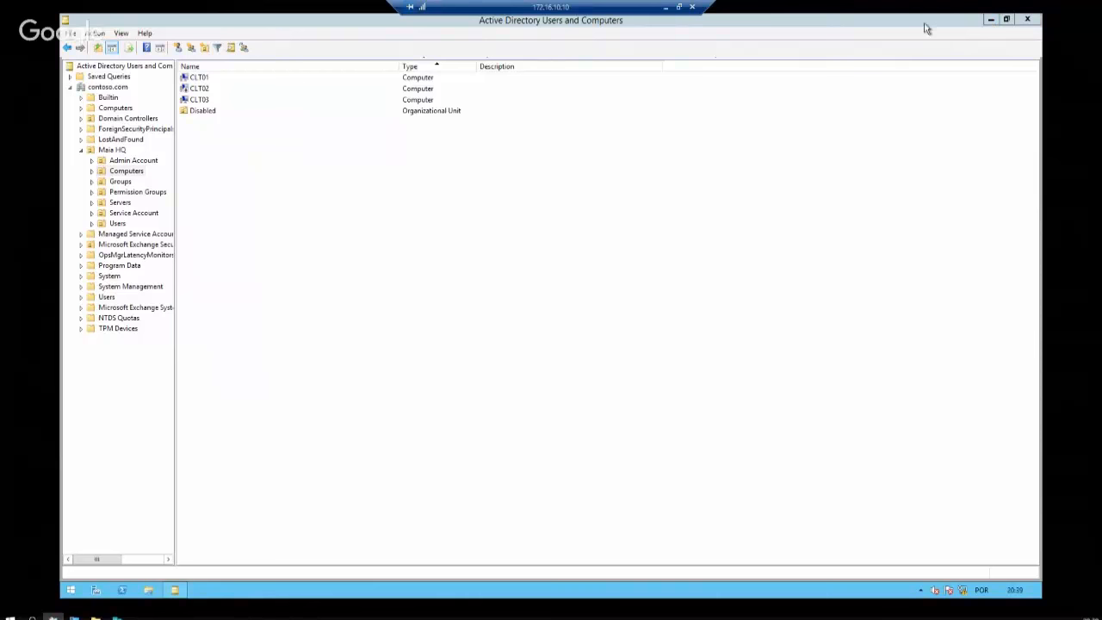
left_click(991, 19)
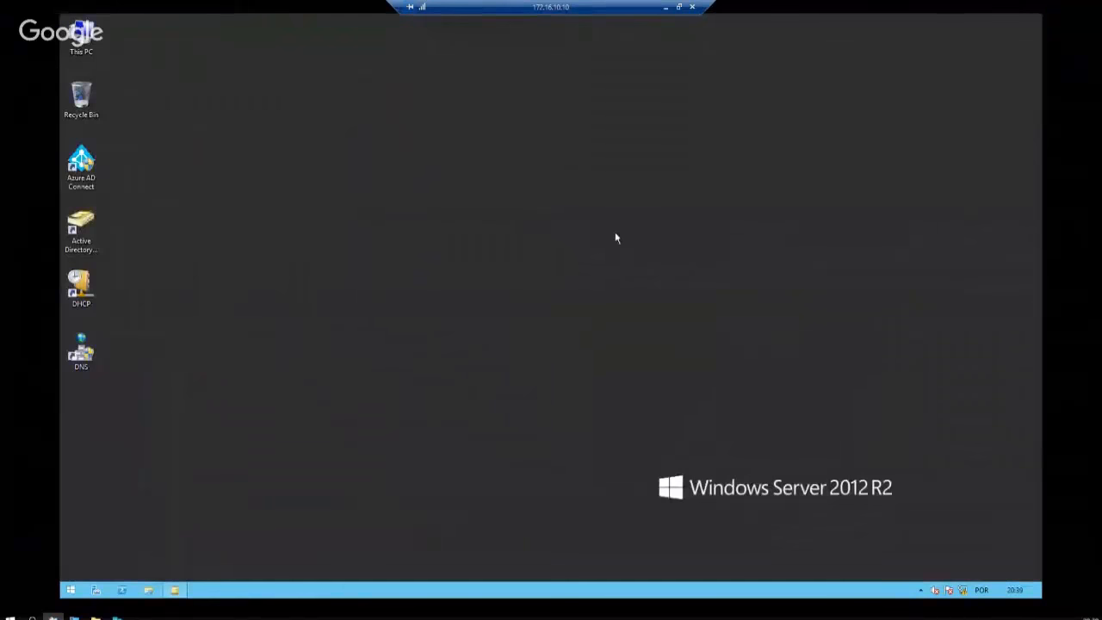
double_click(81, 351)
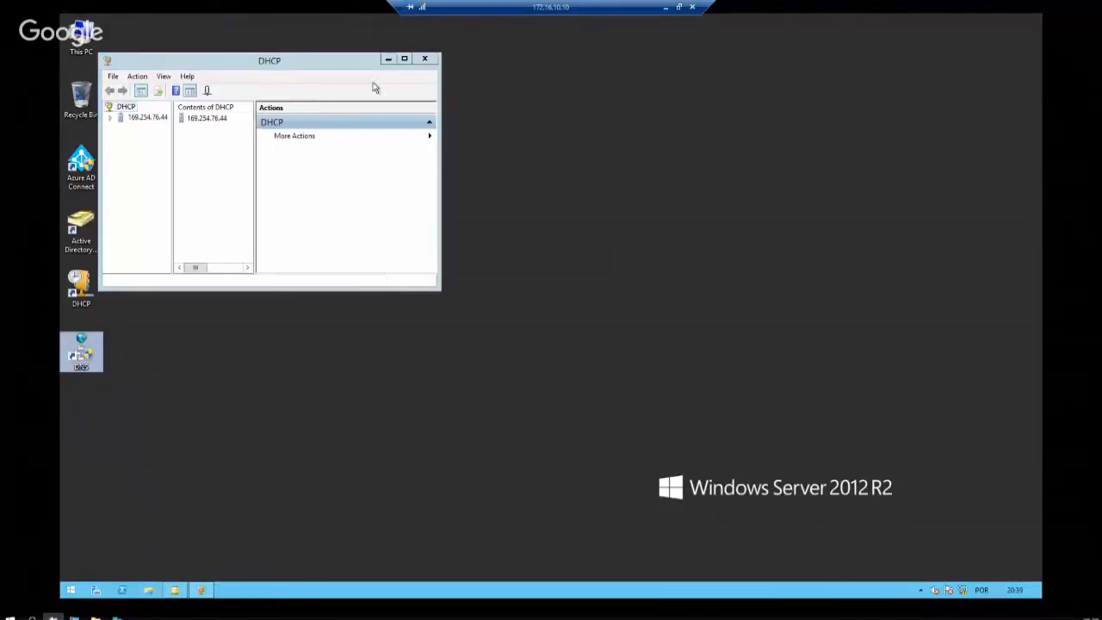
Maximize DHCP, expand server 169.254.76.44 and IPv4, and select the Maia HQ scope
left_click(404, 60)
double_click(103, 74)
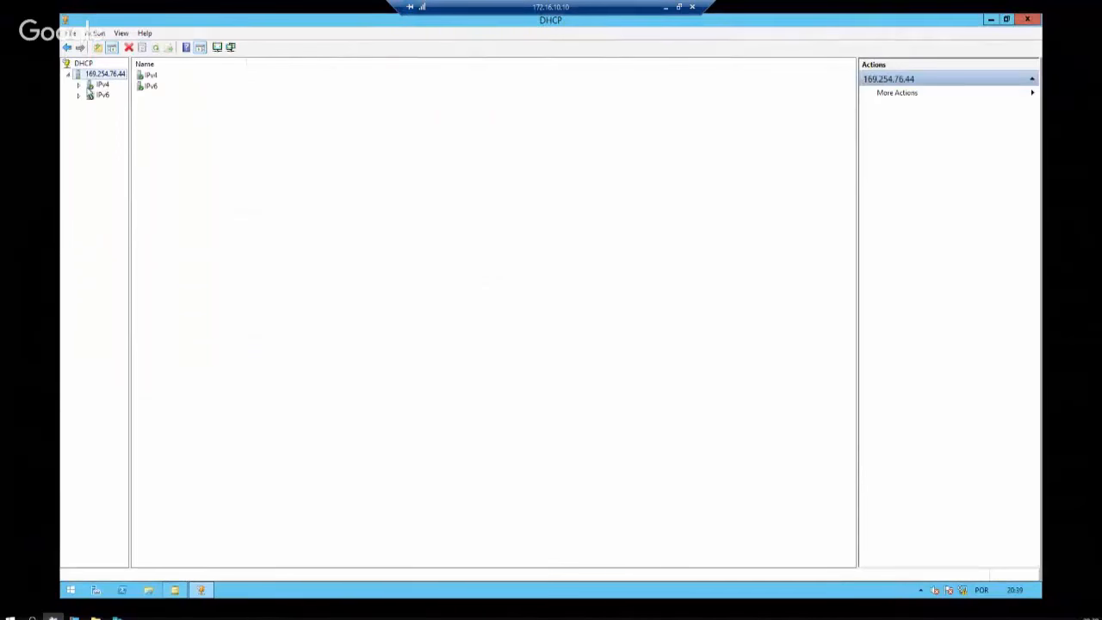
right_click(102, 76)
double_click(102, 84)
right_click(101, 84)
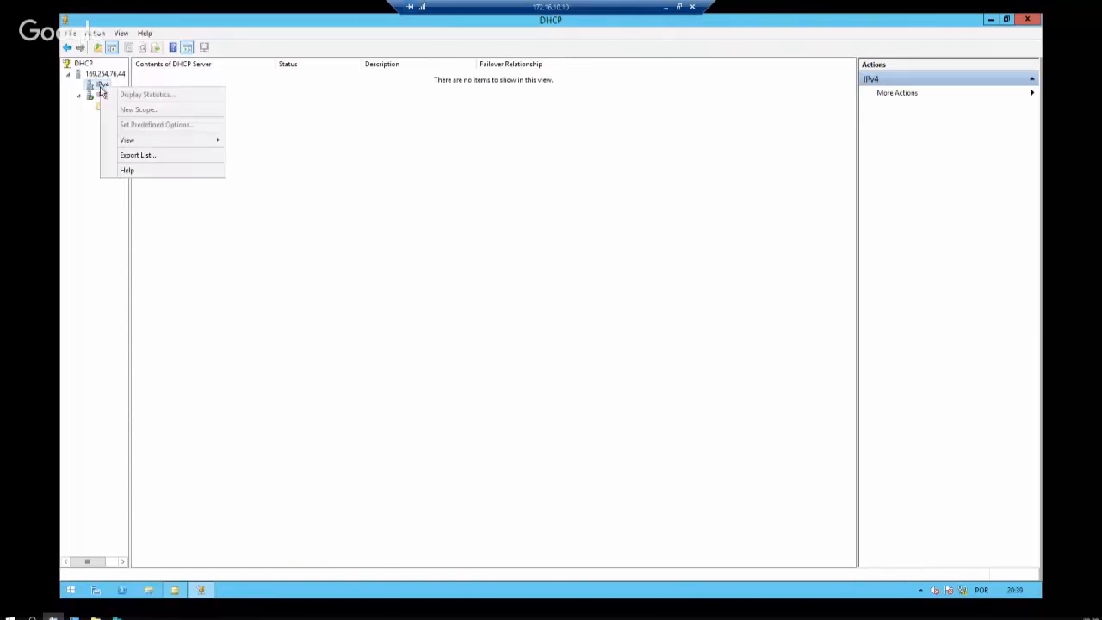
left_click(83, 126)
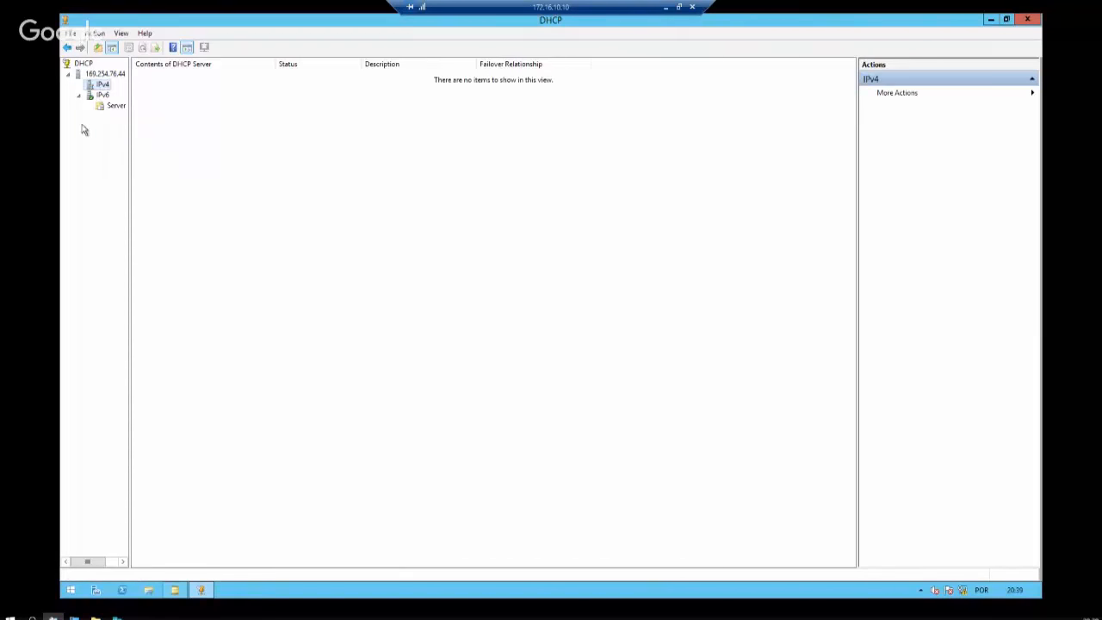
left_click(99, 76)
left_click(102, 84)
right_click(101, 83)
left_click(450, 138)
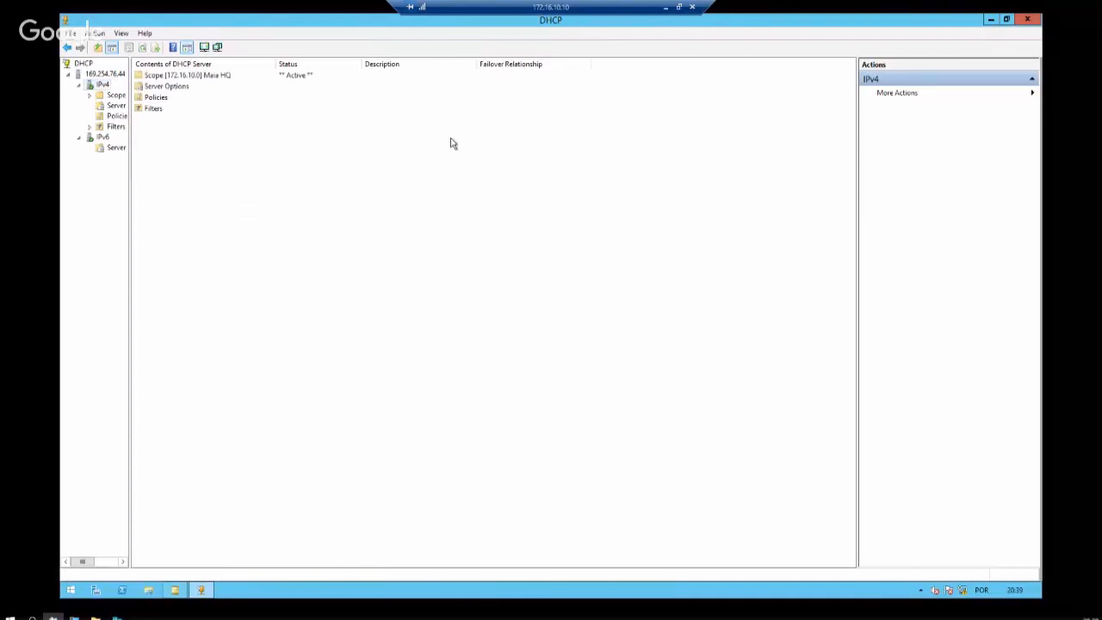
left_click(164, 78)
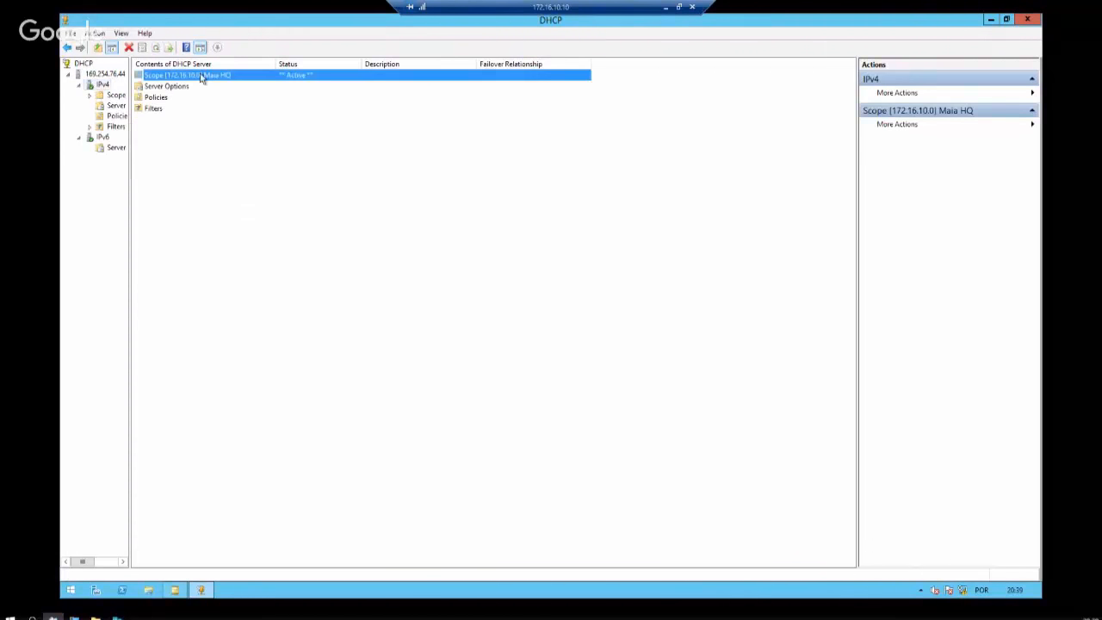
Review the IPv4 properties' Advanced, Failover and General tabs, then close without changes
right_click(107, 85)
left_click(155, 290)
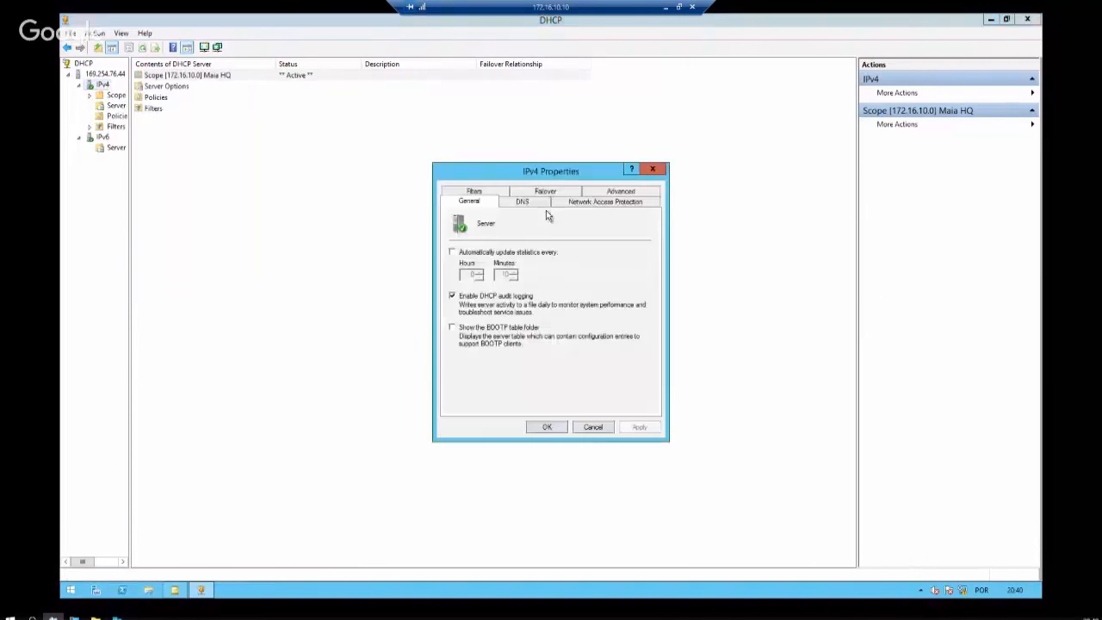
left_click(618, 193)
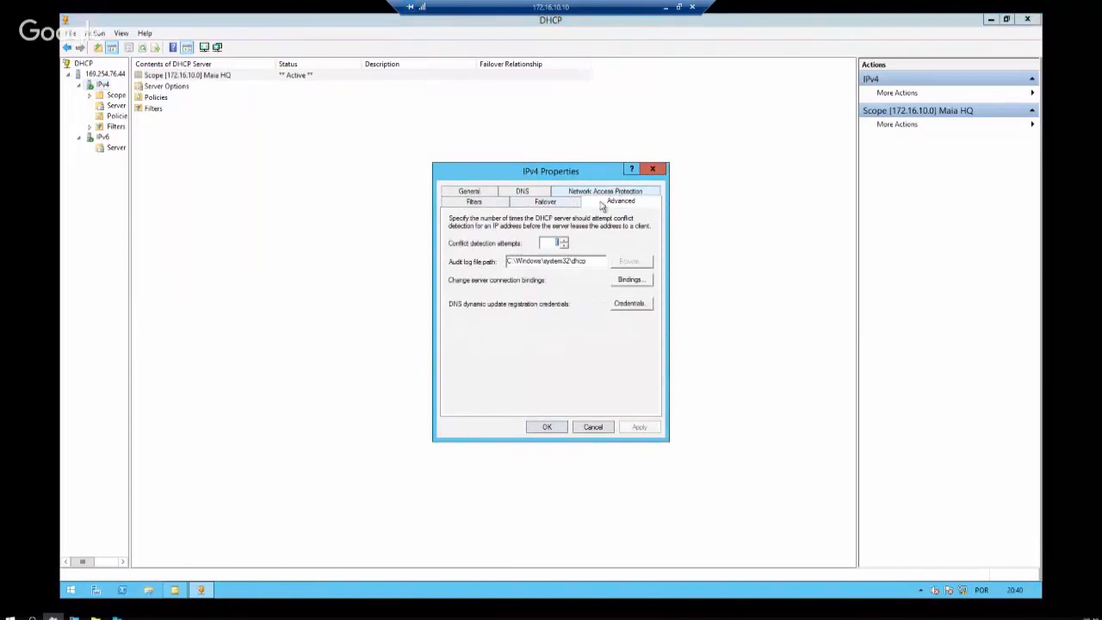
left_click(547, 205)
left_click(476, 192)
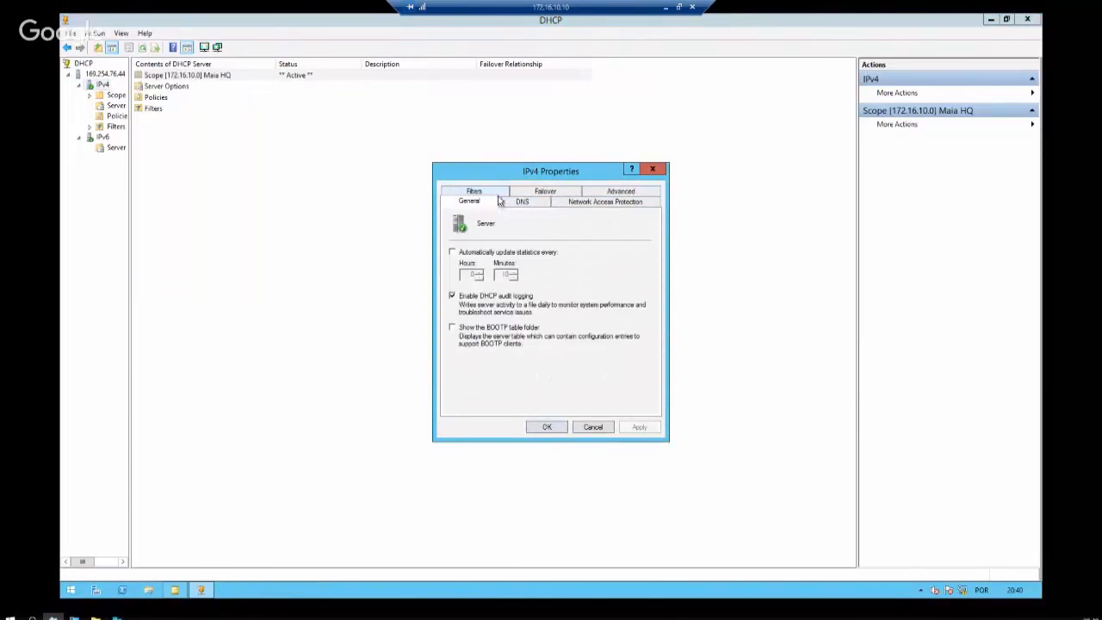
left_click(652, 168)
Check Policies and Server Options, then expand the scope and bring up its Scope Options actions
left_click(116, 115)
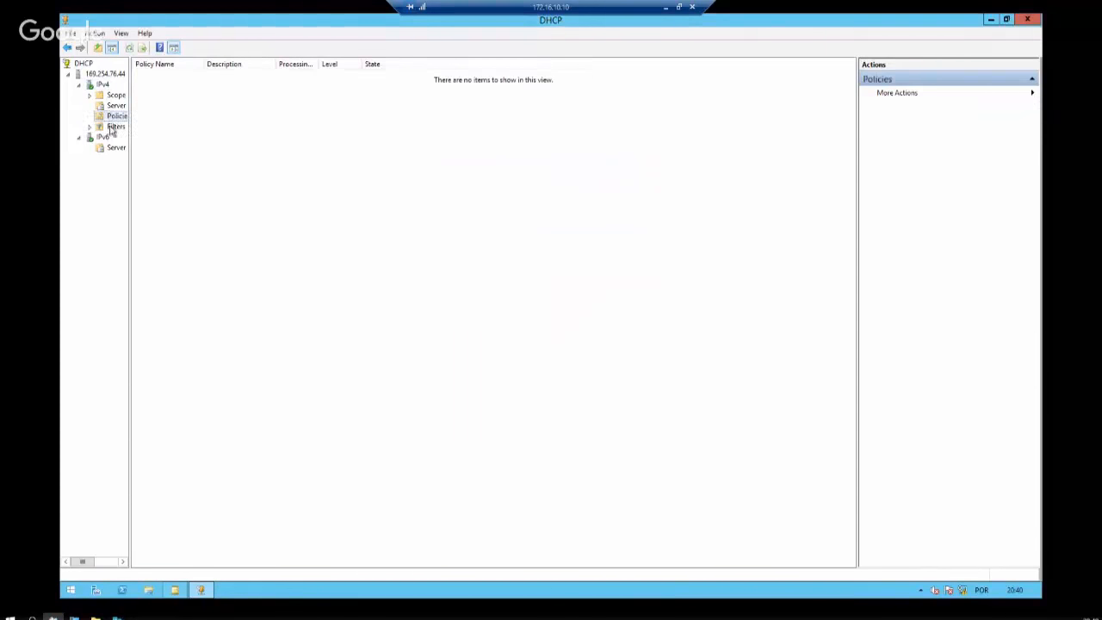
left_click(113, 105)
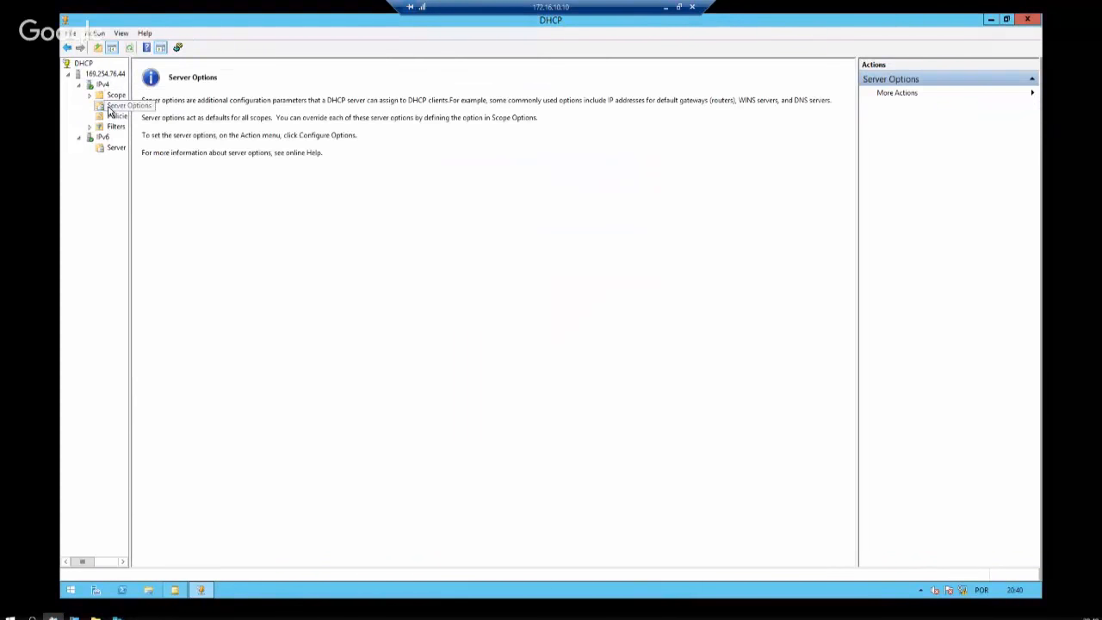
right_click(109, 112)
left_click(124, 114)
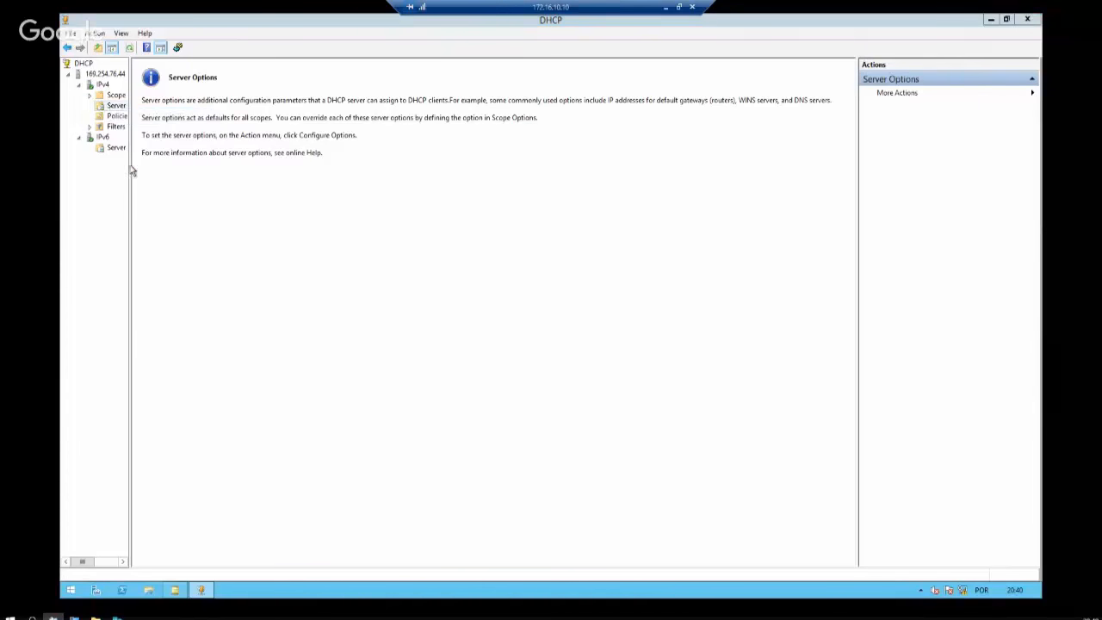
left_click(113, 96)
left_click(171, 112)
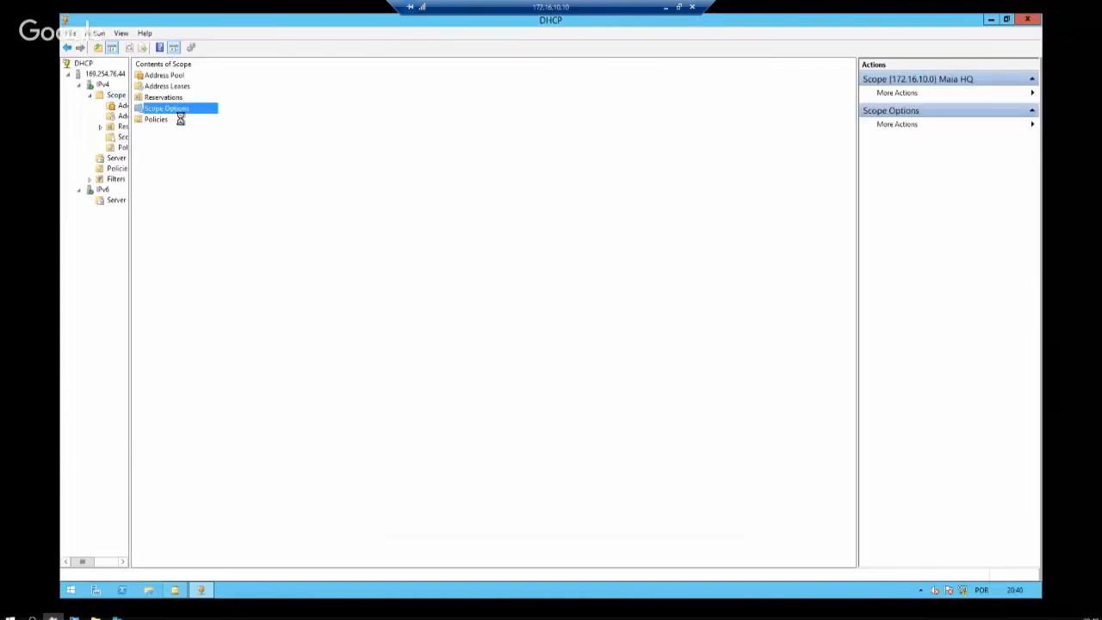
right_click(125, 138)
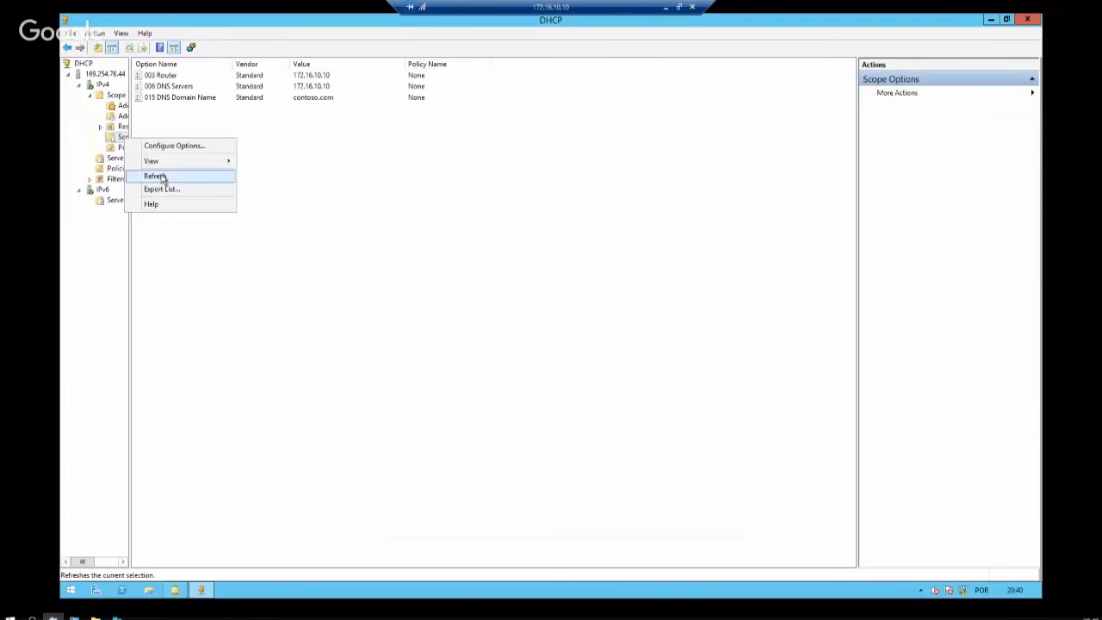
Open Configure Options for the scope and scroll the available options down to 016 Swap Server
left_click(199, 146)
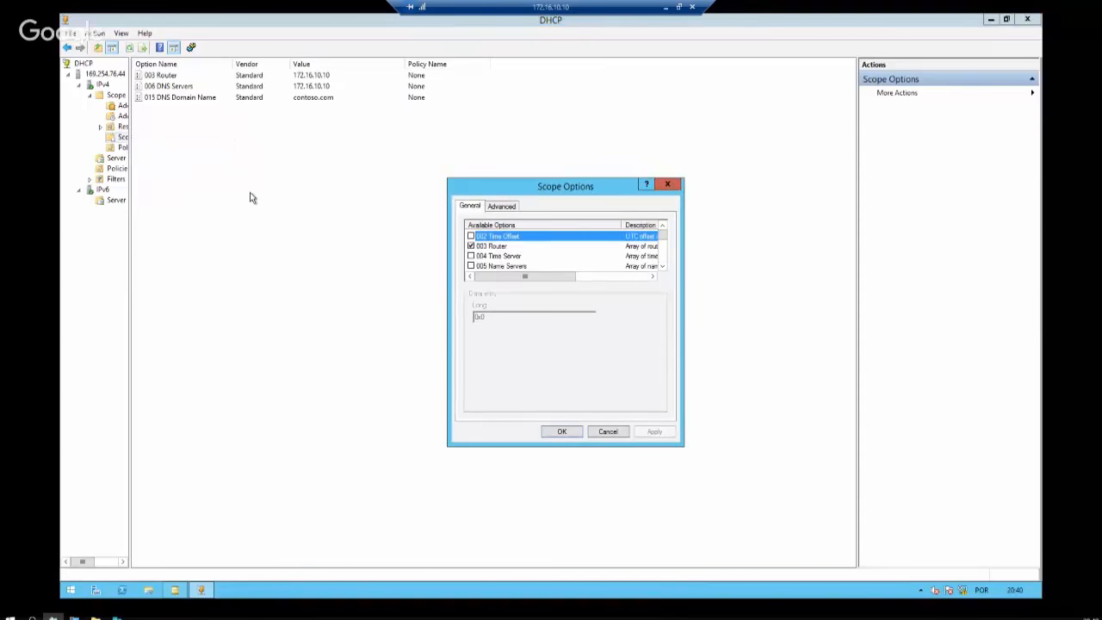
left_click(662, 266)
left_click(662, 266)
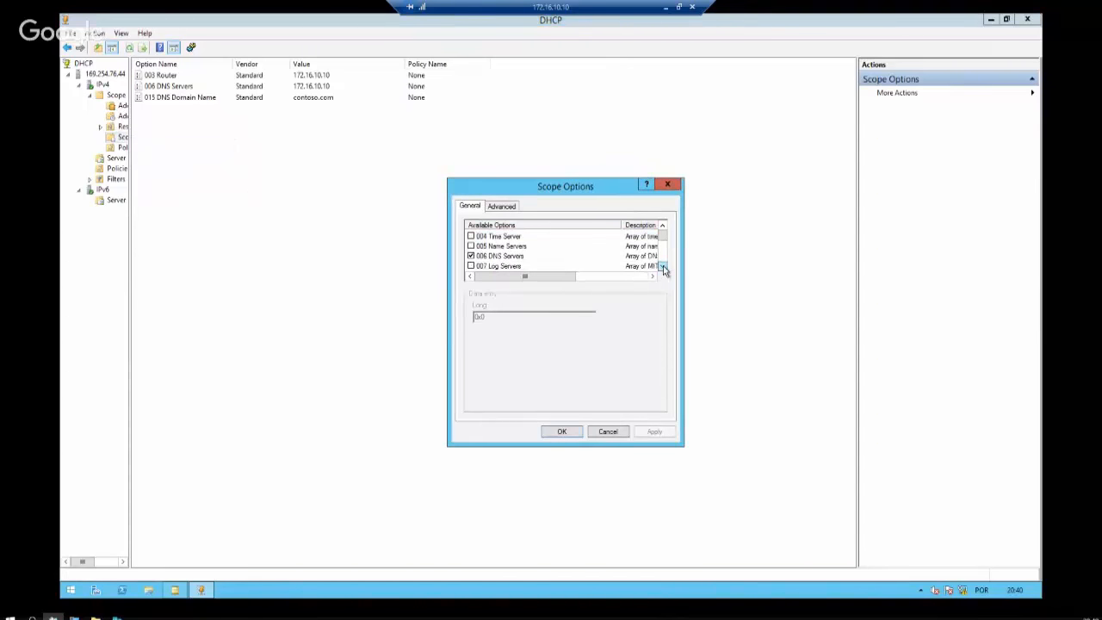
left_click(663, 267)
left_click(663, 266)
left_click(663, 266)
left_click(663, 266)
left_click(663, 266)
left_click(663, 266)
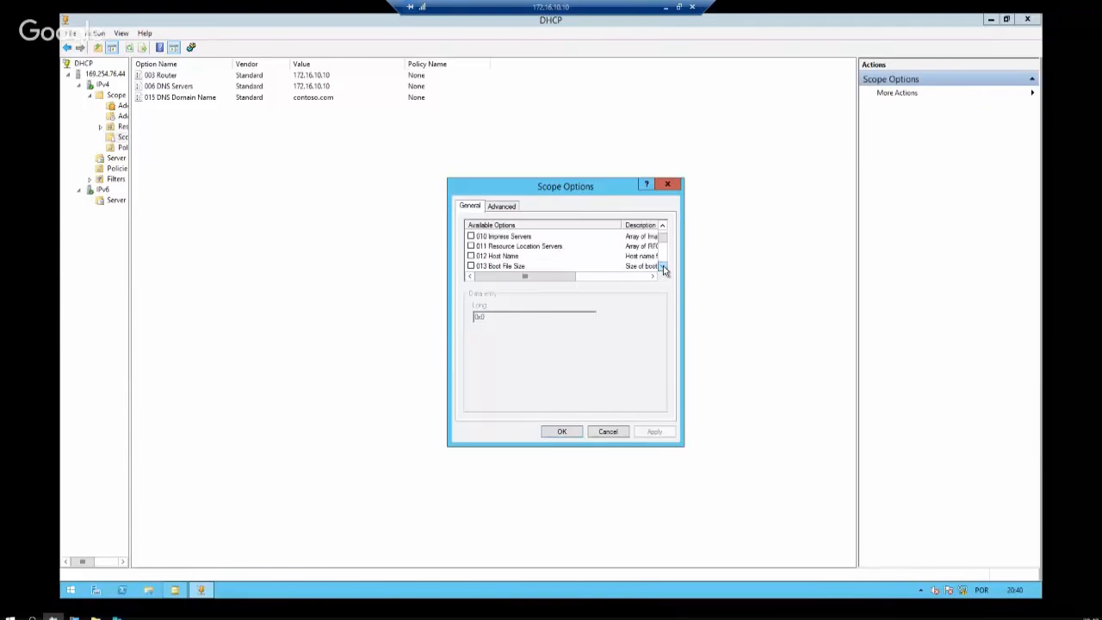
left_click(663, 266)
left_click(663, 266)
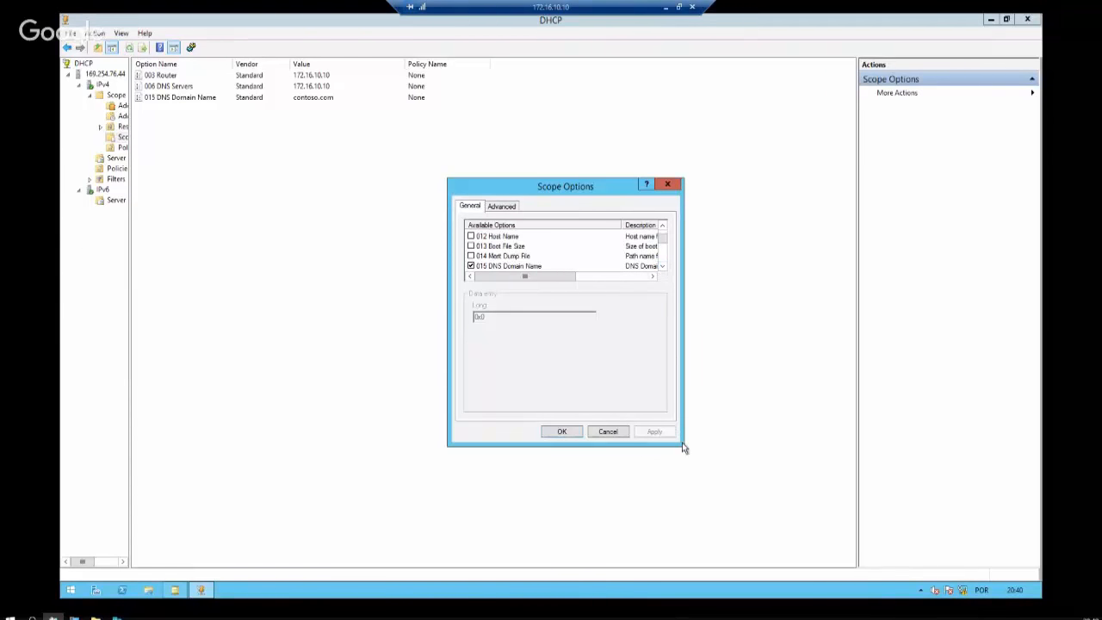
left_click(661, 268)
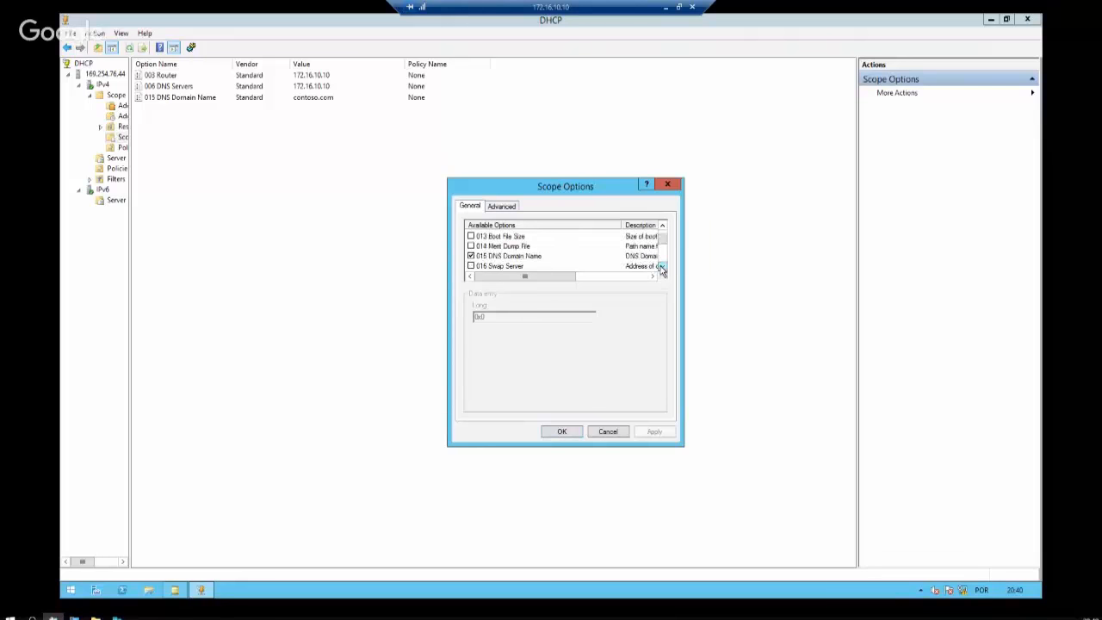
left_click(662, 268)
left_click(661, 268)
left_click(661, 268)
left_click(661, 268)
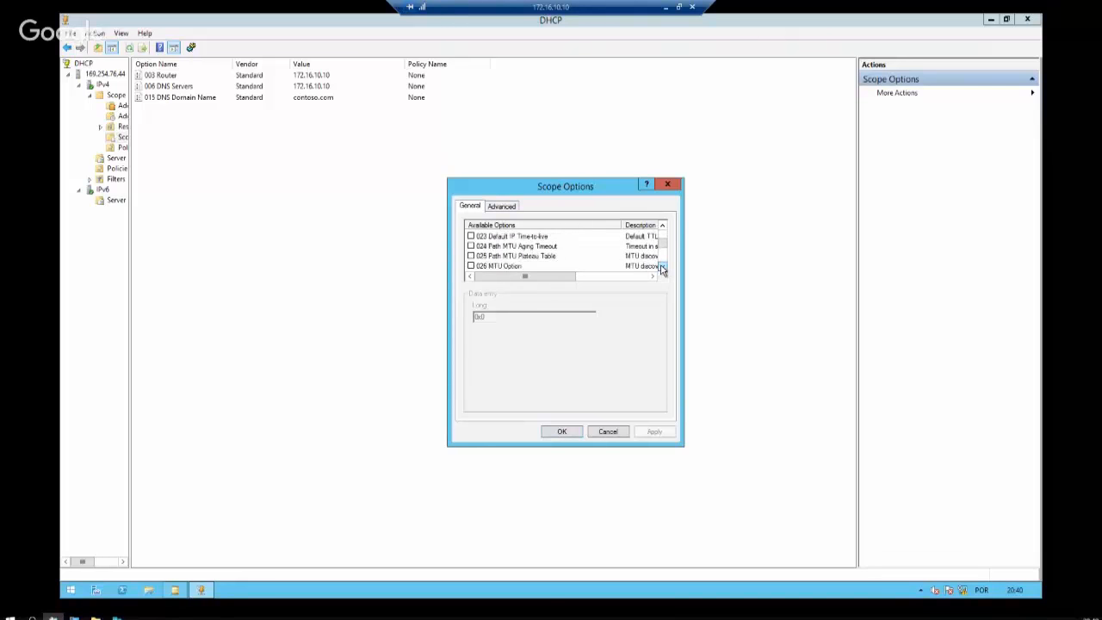
left_click(661, 267)
left_click(661, 268)
left_click(662, 269)
left_click(663, 268)
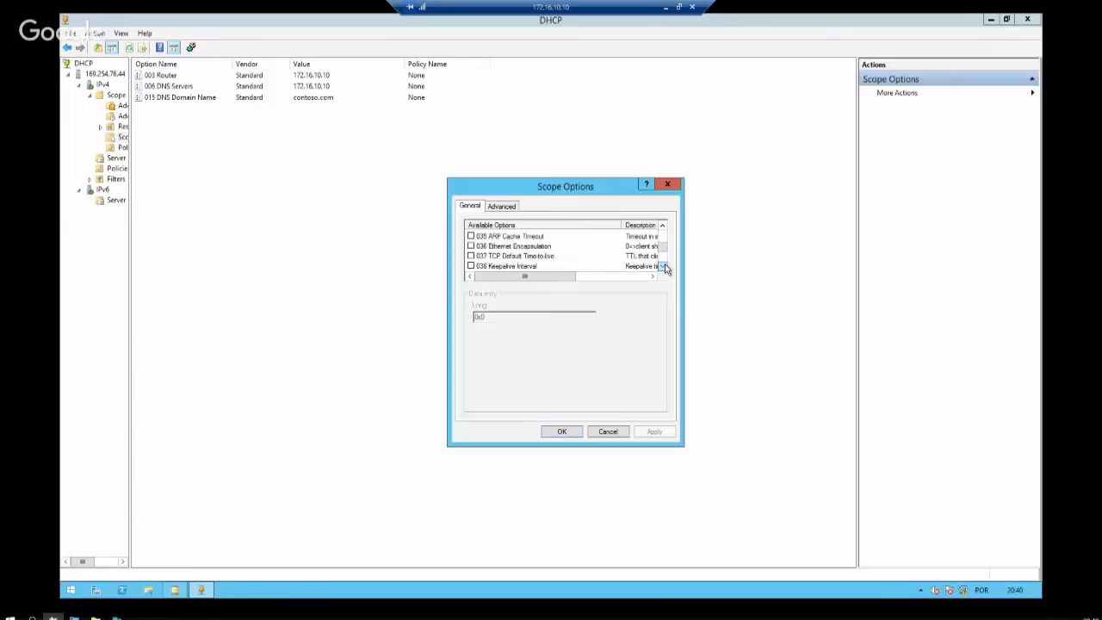
left_click(662, 269)
left_click(663, 268)
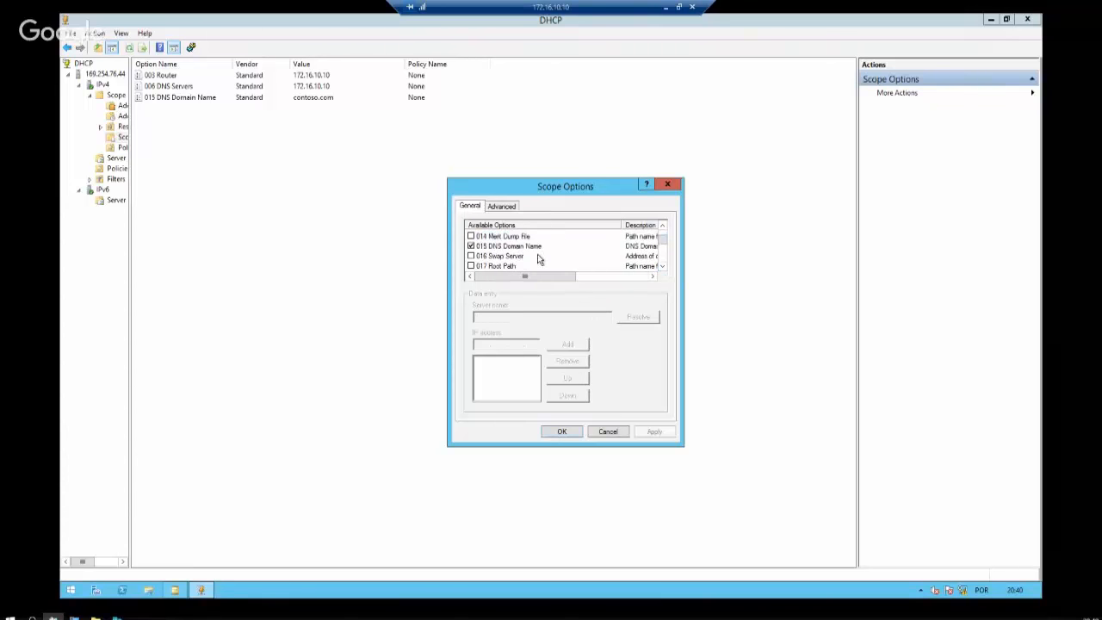
Tick then untick 013 Boot File Size and scroll further to the 064/065 NIS+ options
left_click(471, 257)
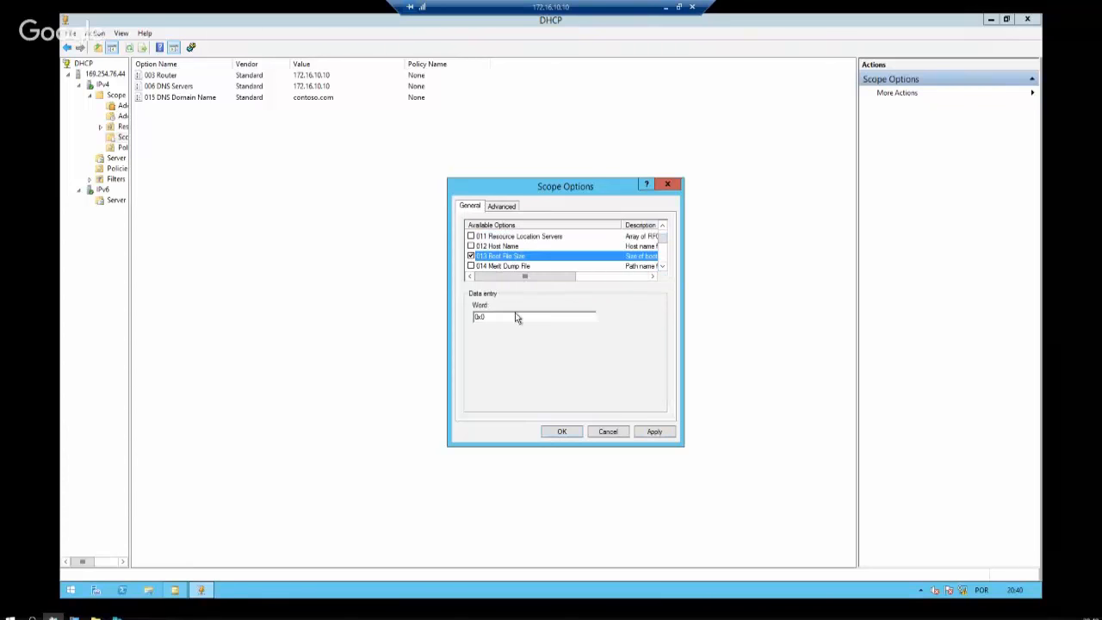
left_click(470, 256)
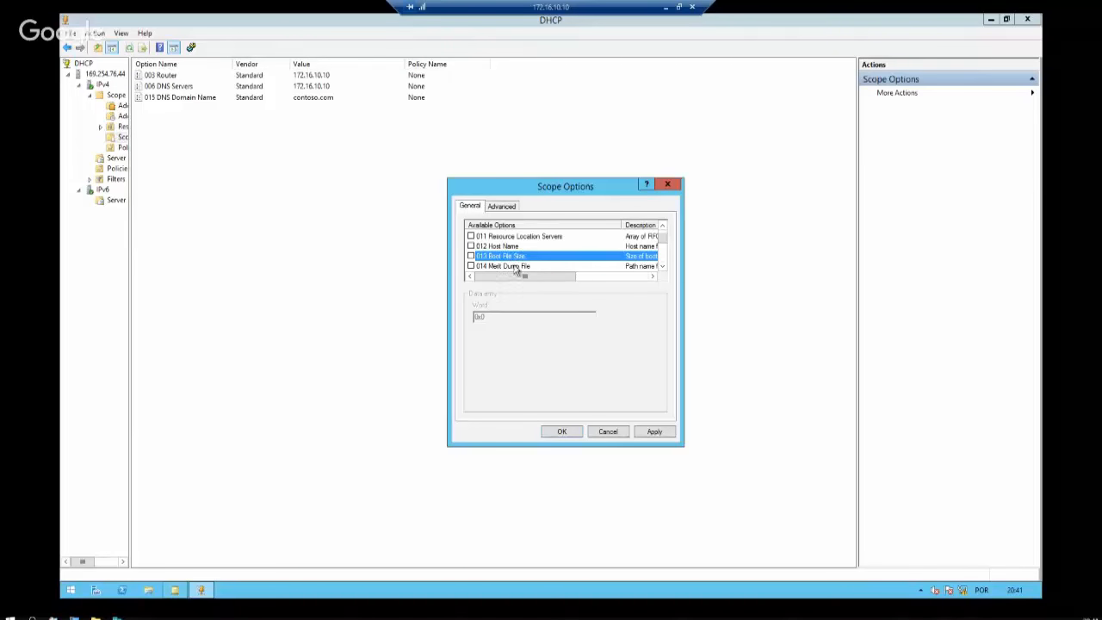
scroll(572, 262, "down", 7)
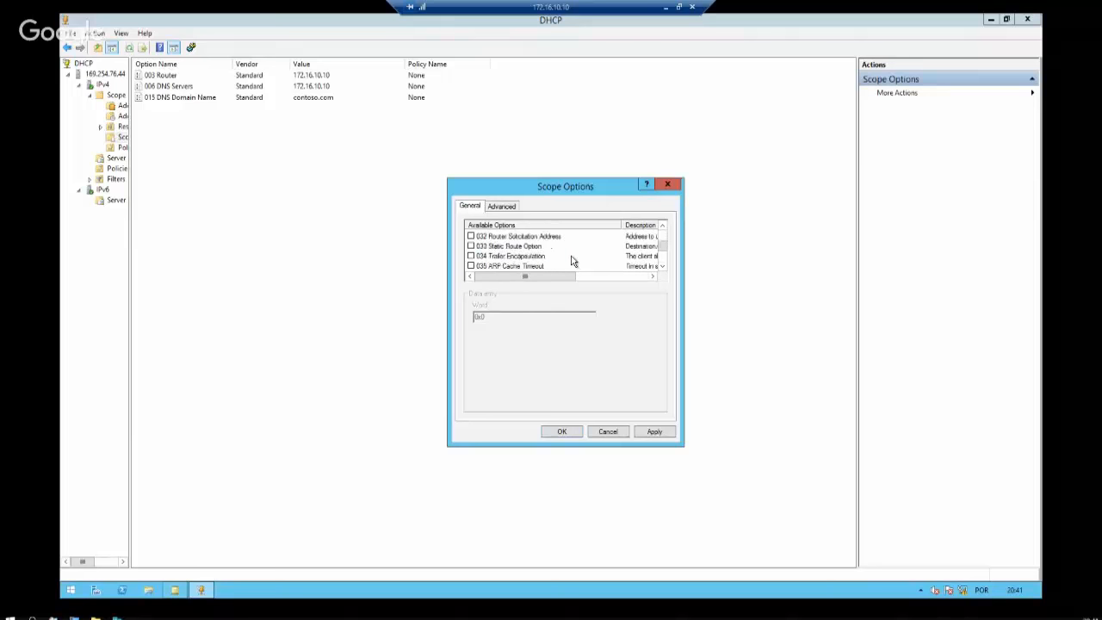
scroll(572, 262, "down", 4)
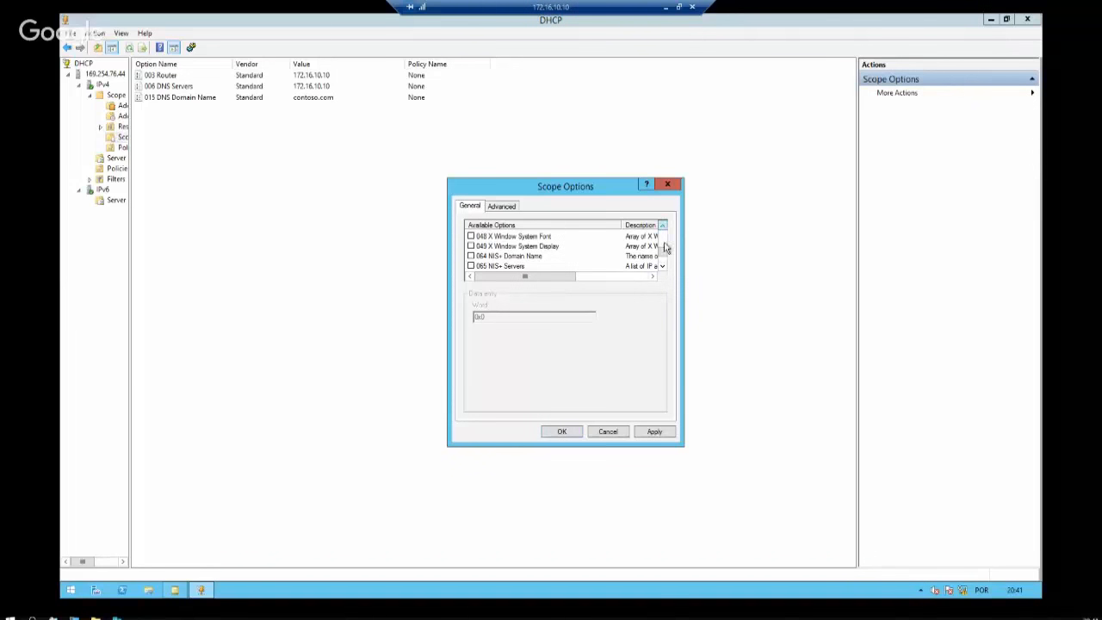
Tick options 066 and 067 and enter srvmdt01.contoso.com as the boot server host name
left_click(663, 266)
left_click(520, 247)
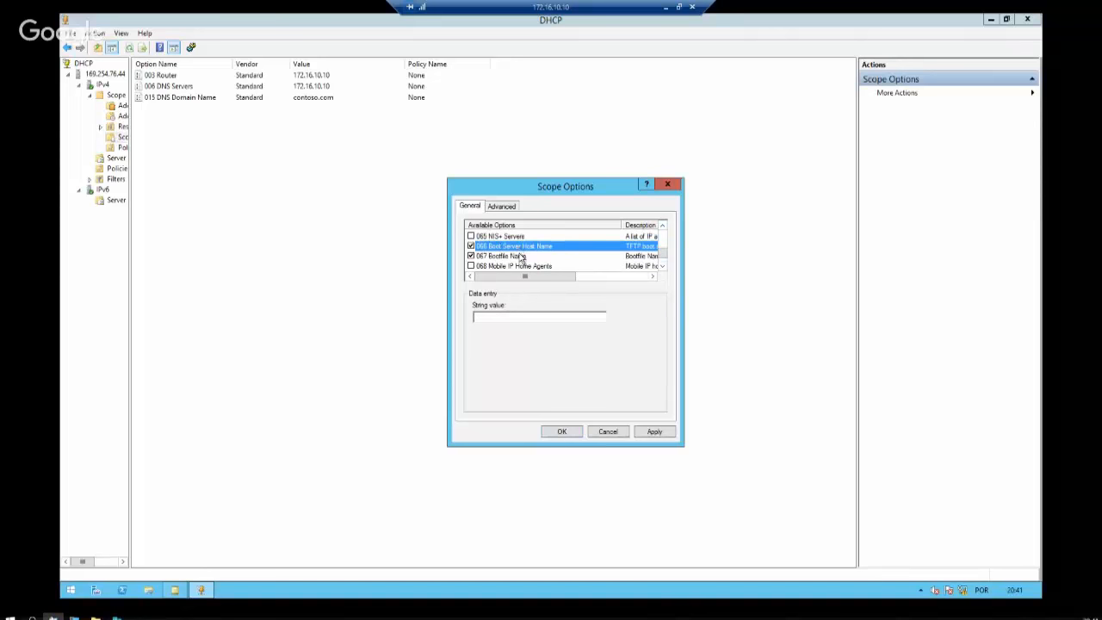
left_click(522, 256)
left_click(542, 248)
left_click(529, 316)
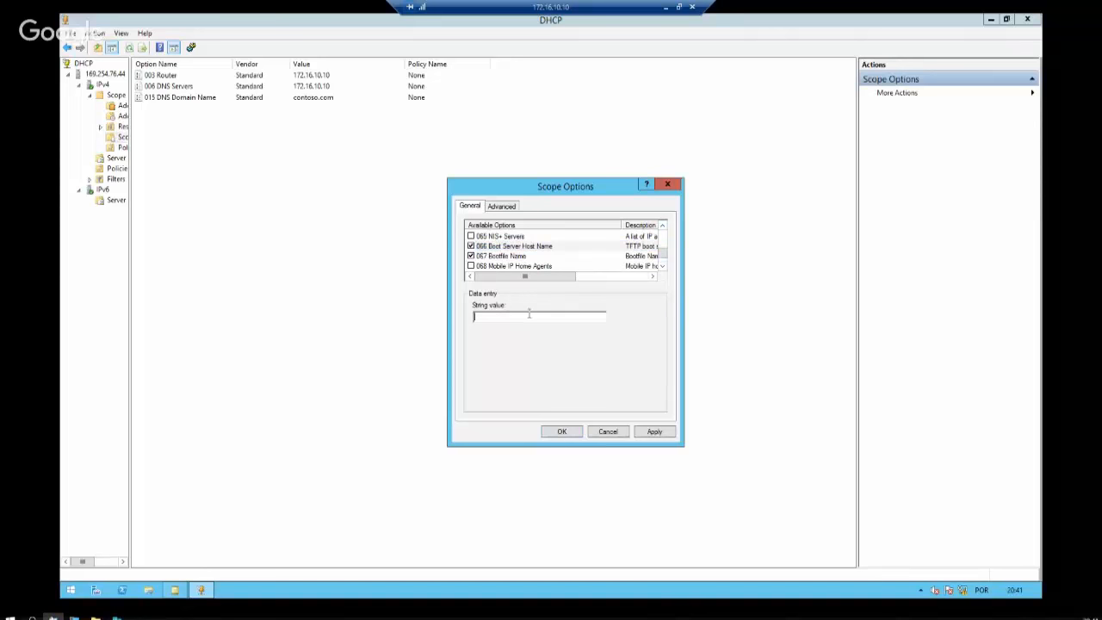
type("srvmdt01.contoso.com")
Paste and edit the 067 Bootfile Name path, then cancel Scope Options and exit full screen
left_click(520, 256)
left_click(523, 315)
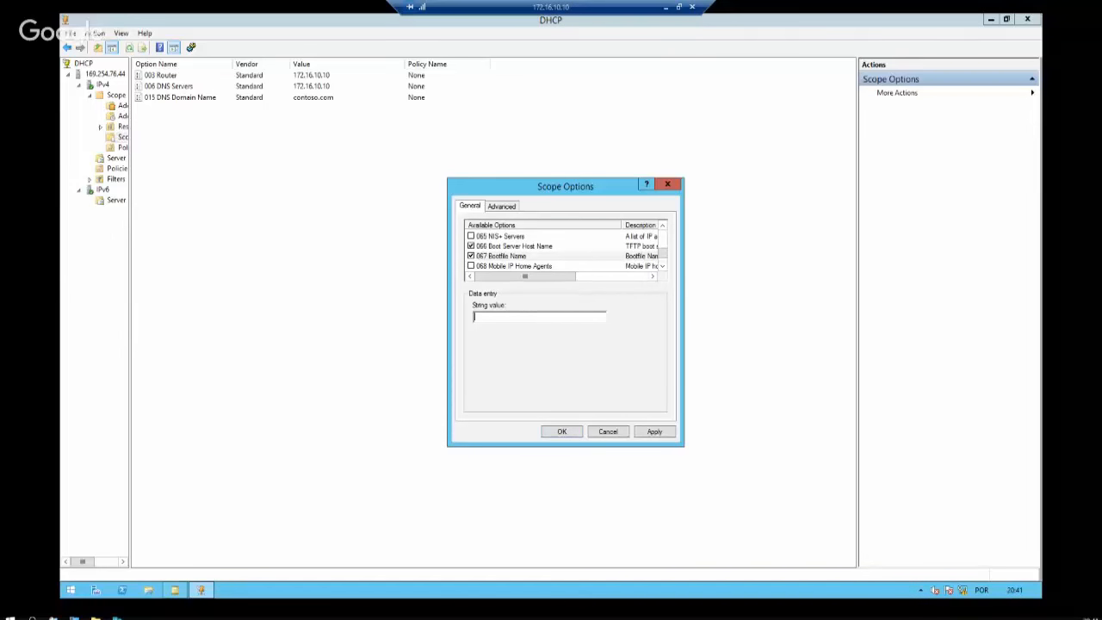
type("boot\\x86\\pxeboot.com")
type("boot\\x86\\pxeboot.com")
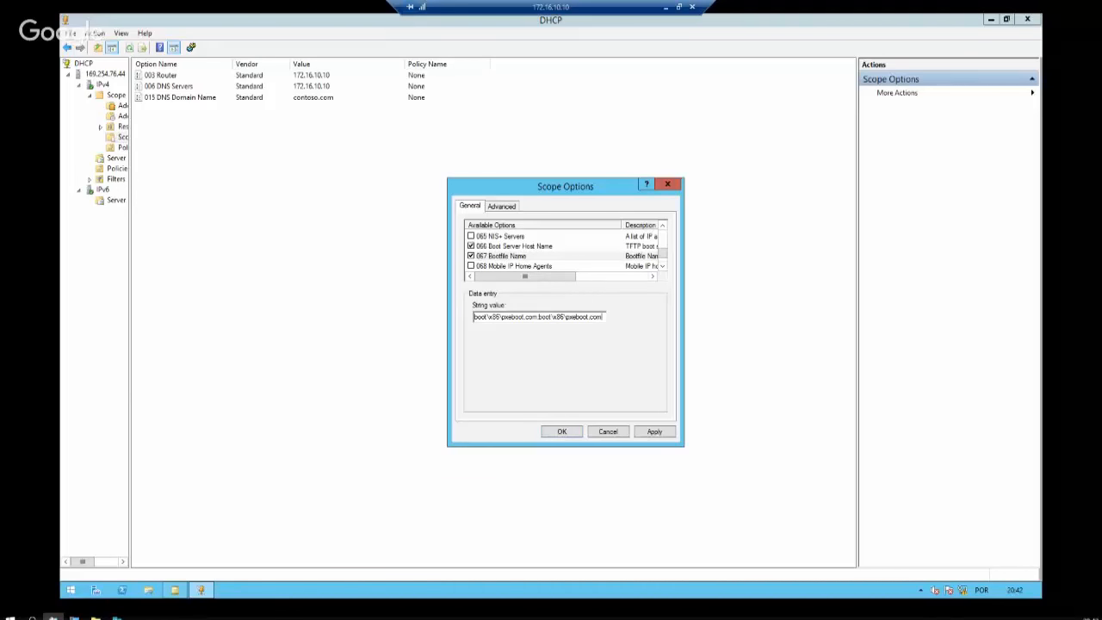
left_click(539, 317)
key("BackSpace")
type(",")
left_click(608, 431)
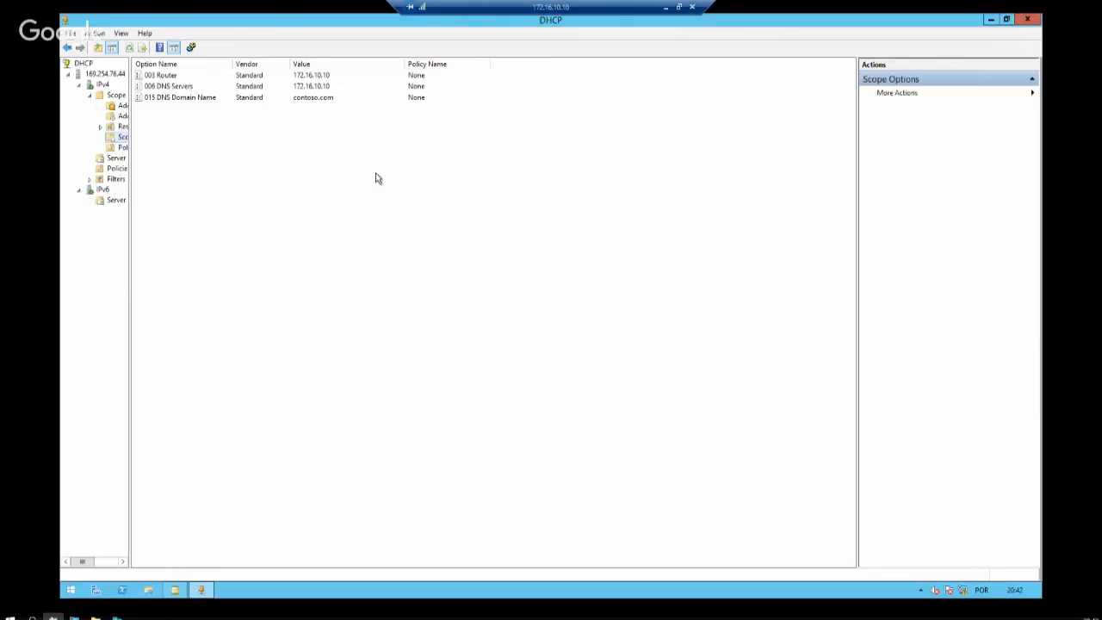
left_click(680, 8)
Switch to the SRVMDT01 session, close Windows Deployment Services and bring up Deployment Workbench
left_click(62, 69)
right_click(62, 69)
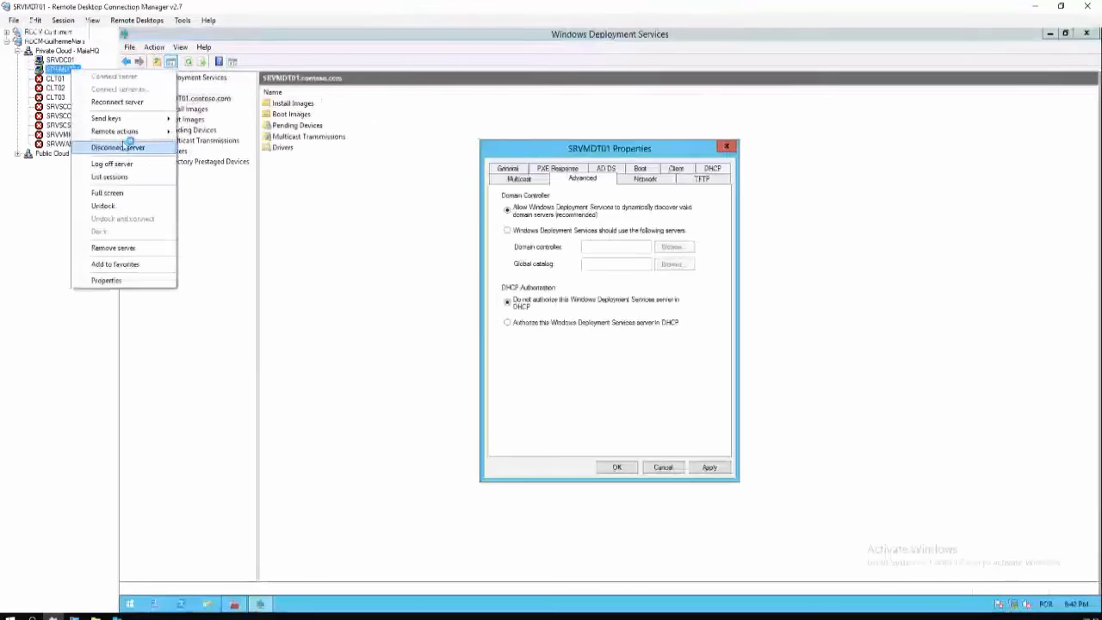
left_click(125, 192)
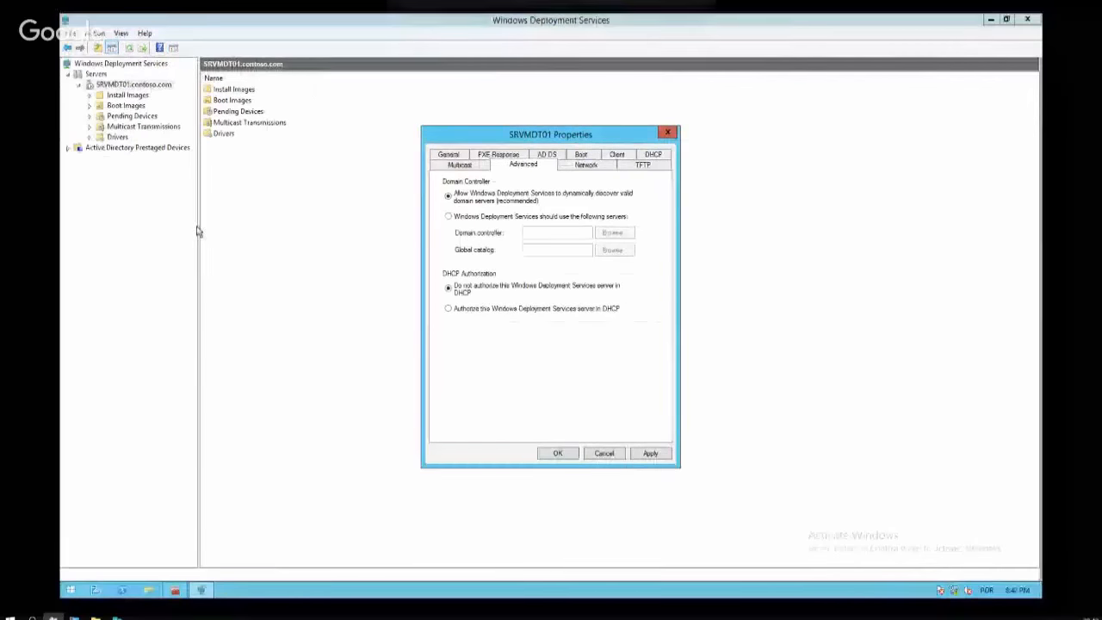
left_click(604, 454)
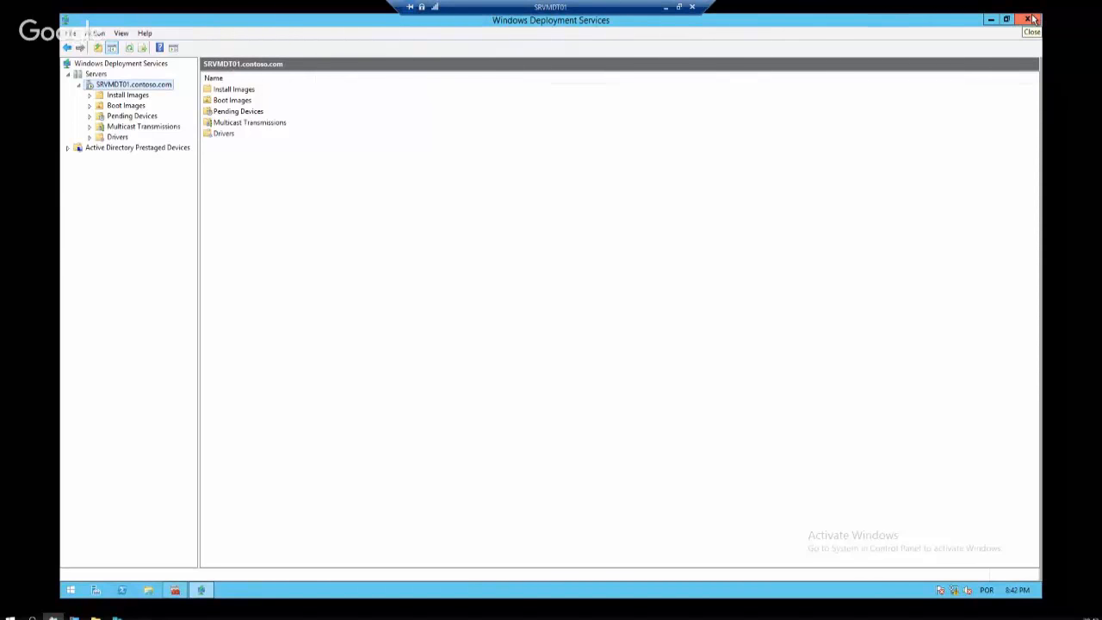
left_click(1029, 18)
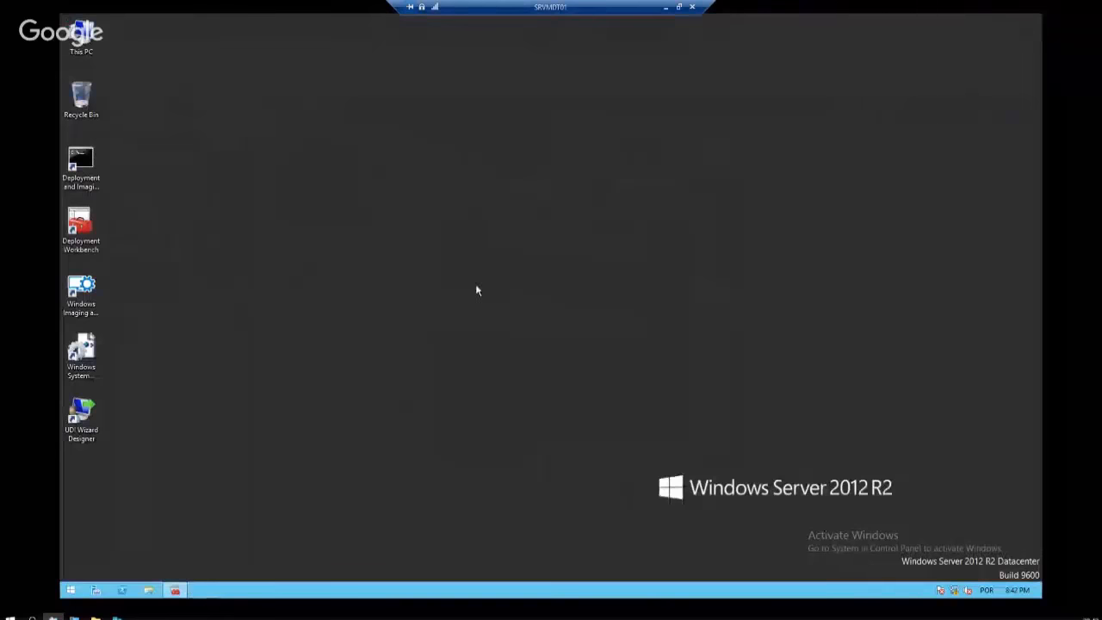
left_click(175, 589)
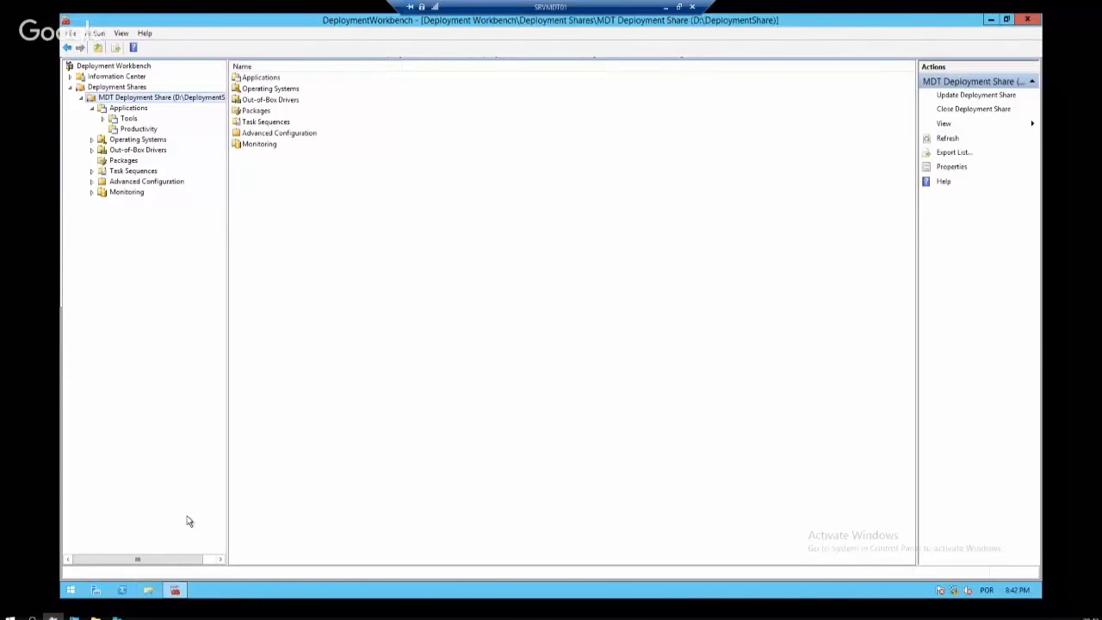
Launch Control Panel with the 'control' command from the Run prompt
key("super+r")
type("control")
key("Return")
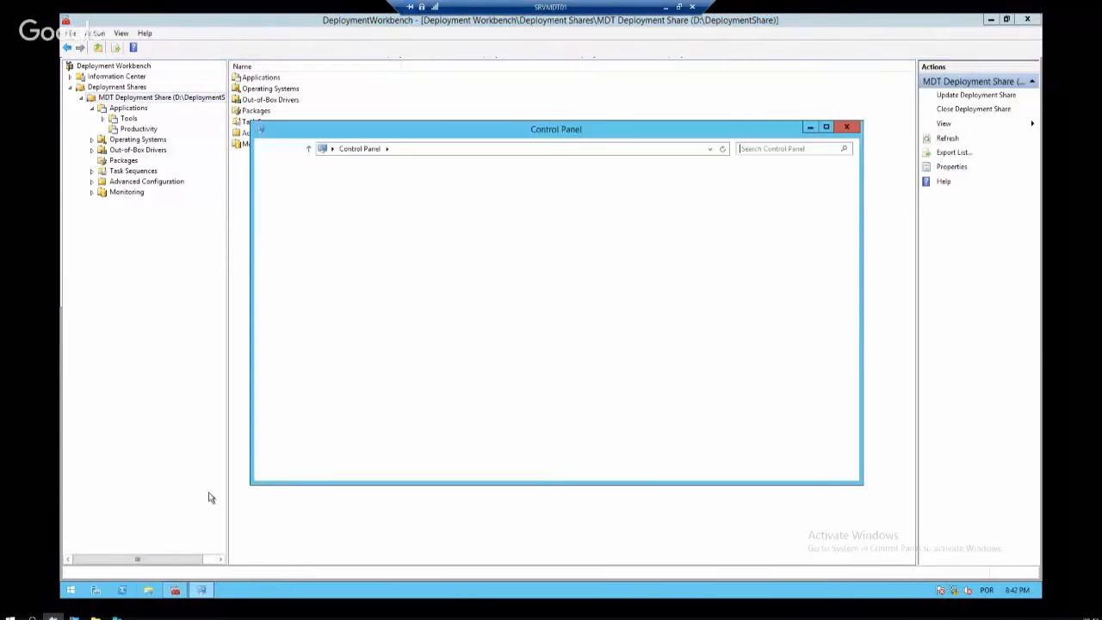
Browse to D:\Install, showing Windows10_1511_x64 and MicrosoftDeploymentToolkit2013_x64
left_click(150, 591)
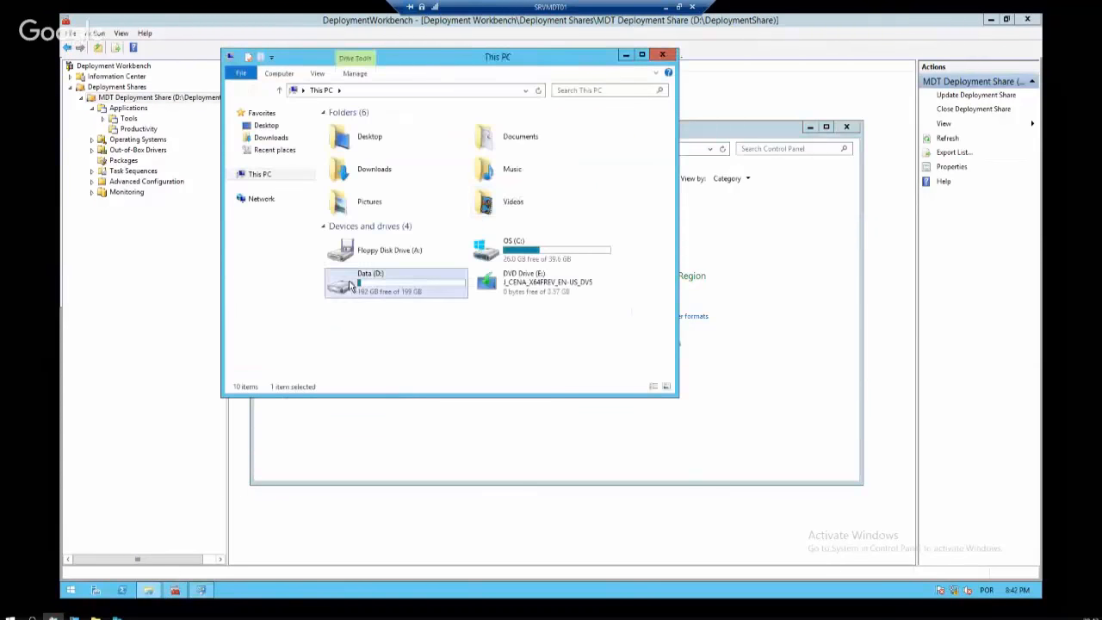
double_click(357, 283)
left_click(357, 140)
double_click(357, 140)
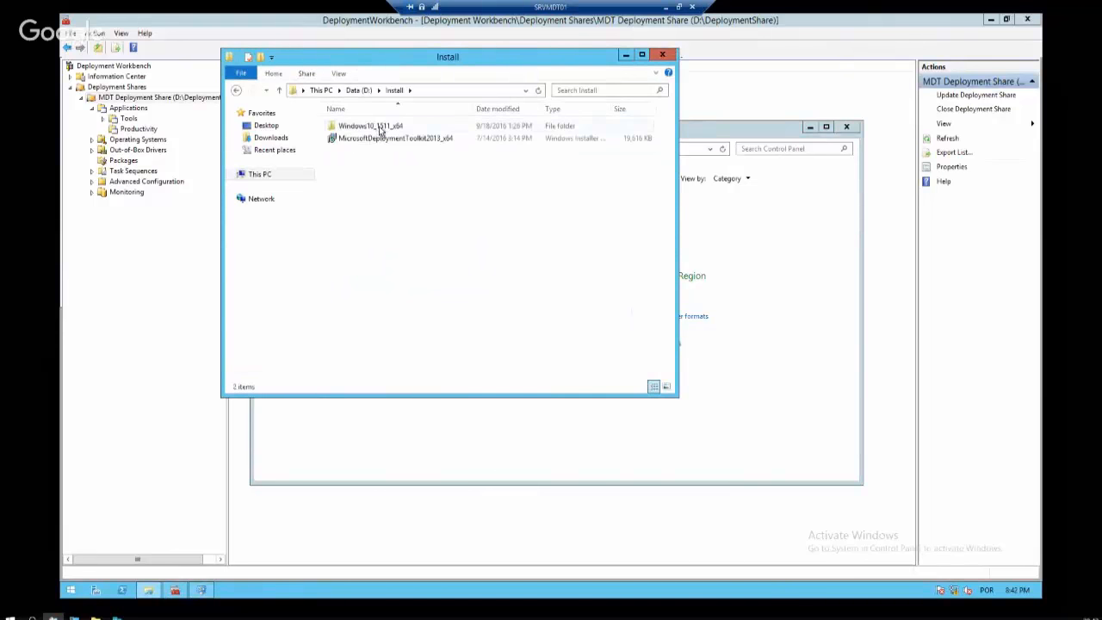
Locate the adksetup file in Downloads by searching for 'adk'
left_click(264, 137)
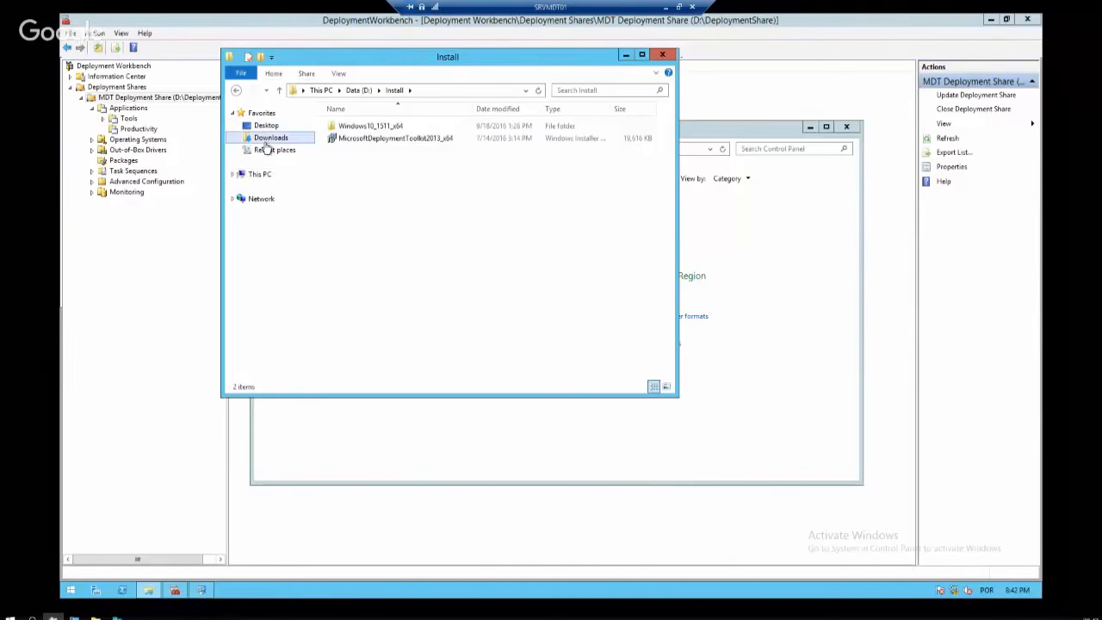
left_click(257, 175)
double_click(558, 255)
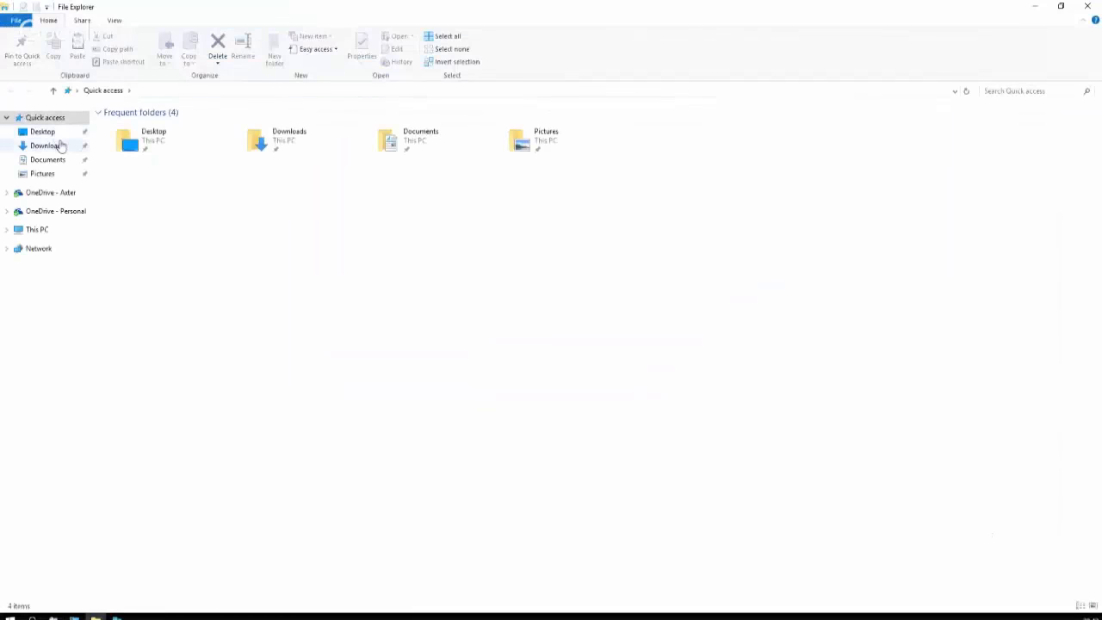
left_click(60, 144)
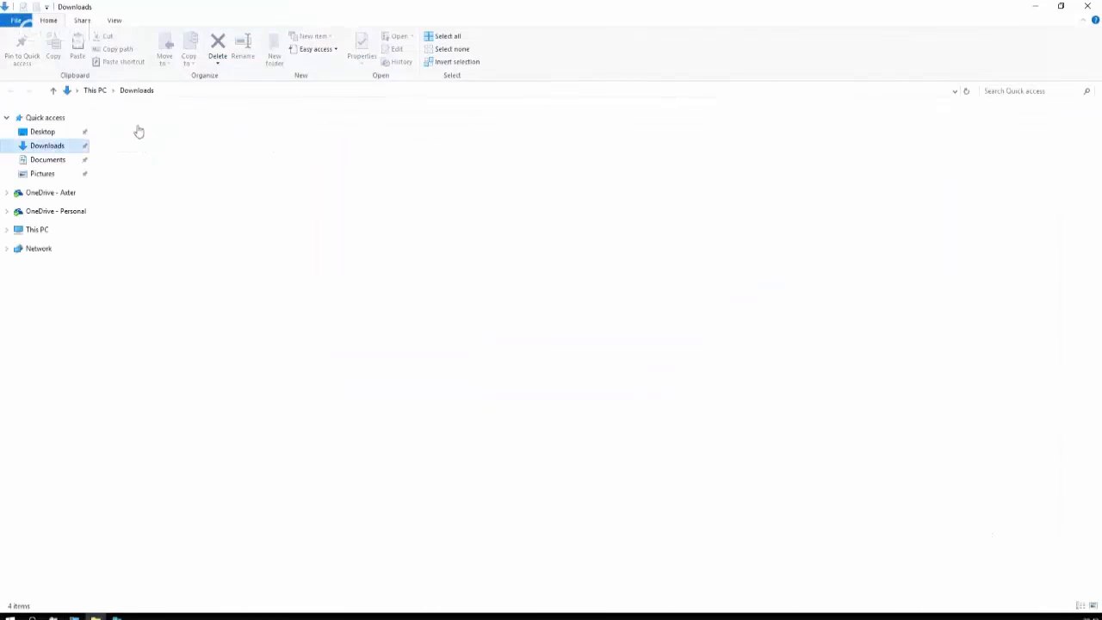
left_click(992, 90)
type("adk")
left_click(130, 138)
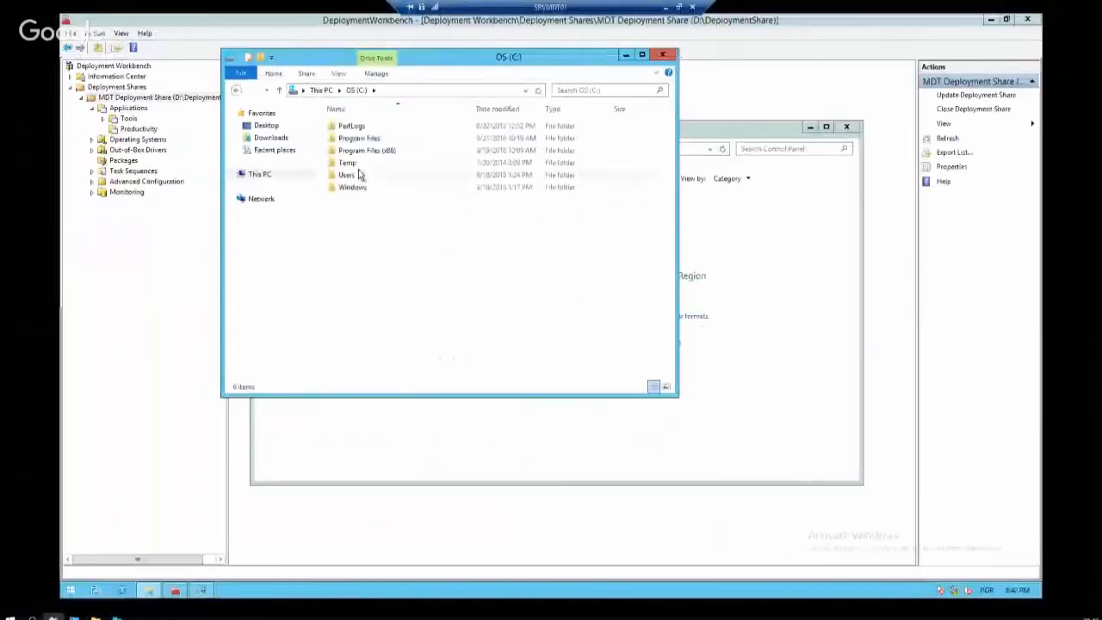
Paste adksetup into C:\Temp, launch the ADK setup, and close the folder window
left_click(356, 165)
double_click(358, 165)
key("ctrl+v")
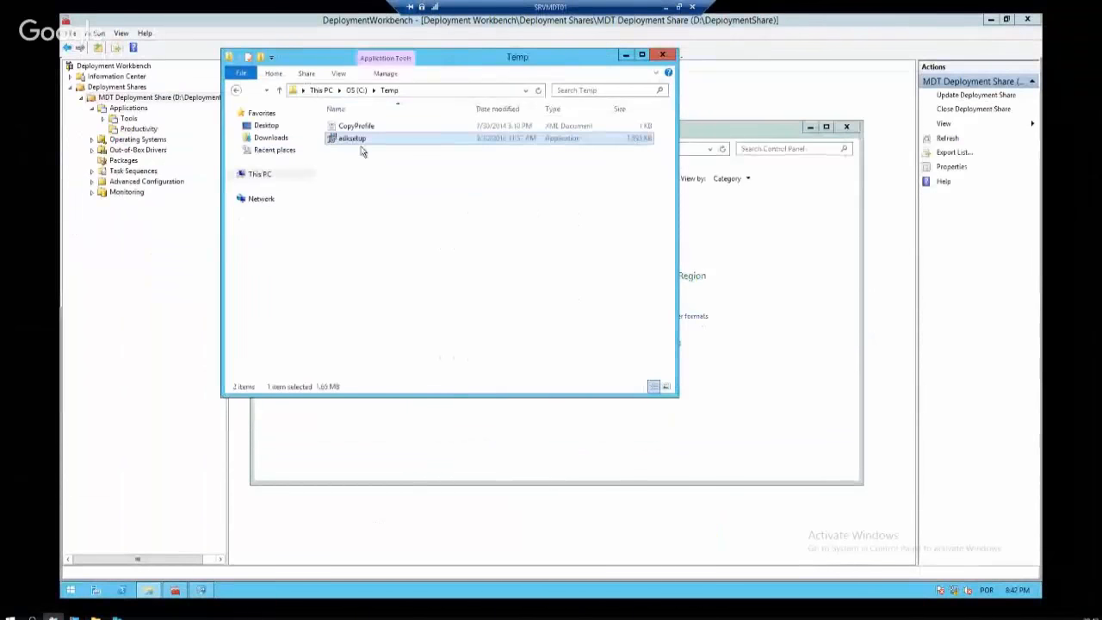
double_click(360, 140)
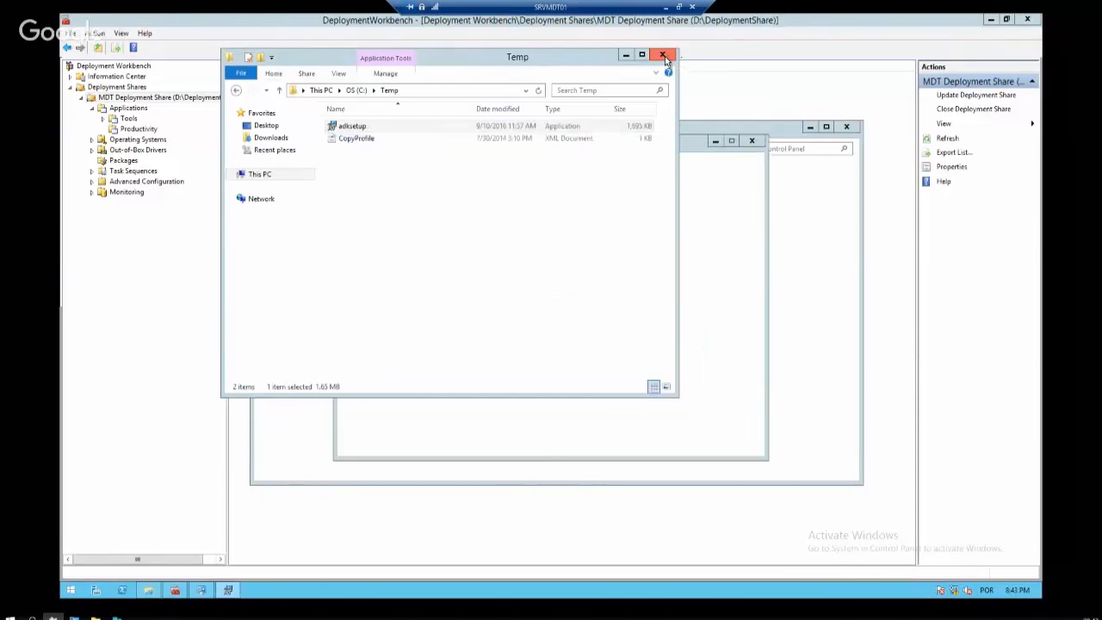
left_click(665, 56)
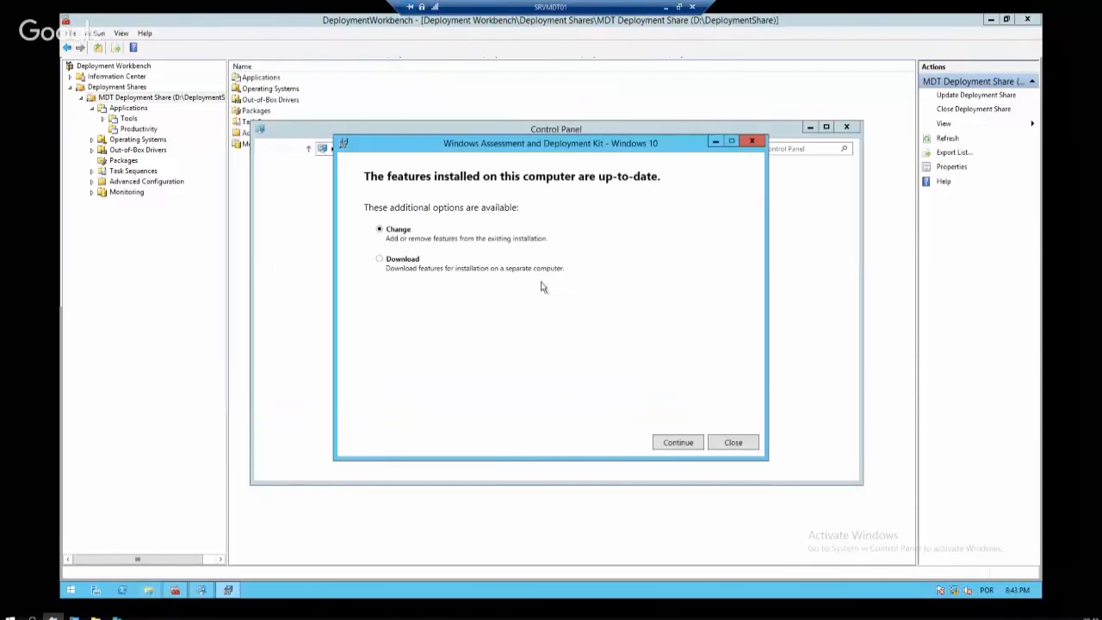
Choose Change and read the Deployment Tools, Windows PE, ICD and USMT feature descriptions
left_click(678, 442)
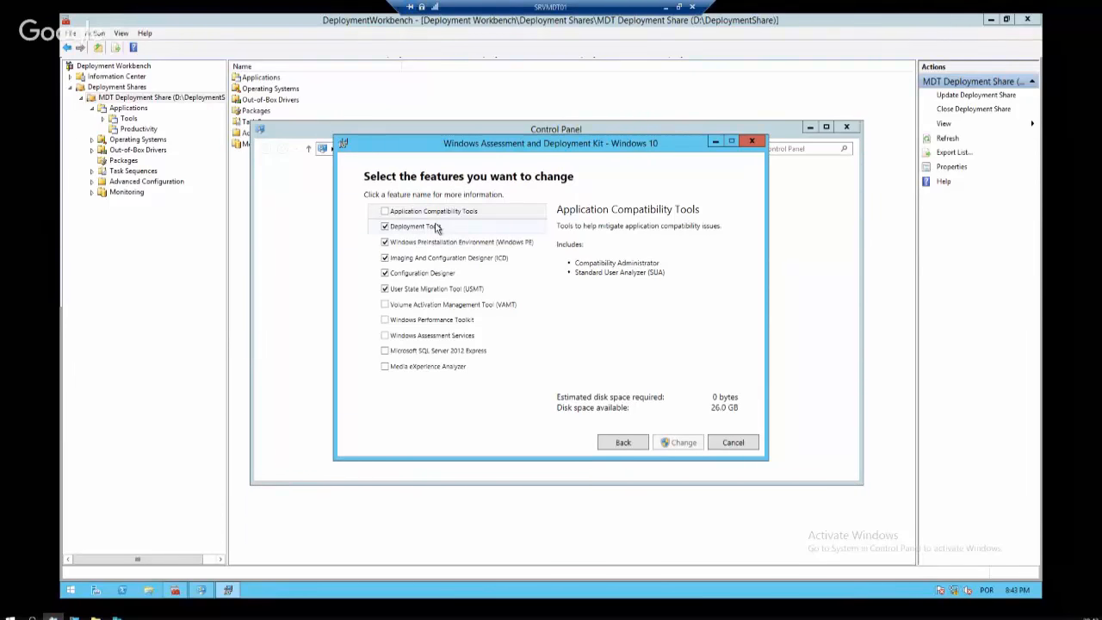
left_click(437, 229)
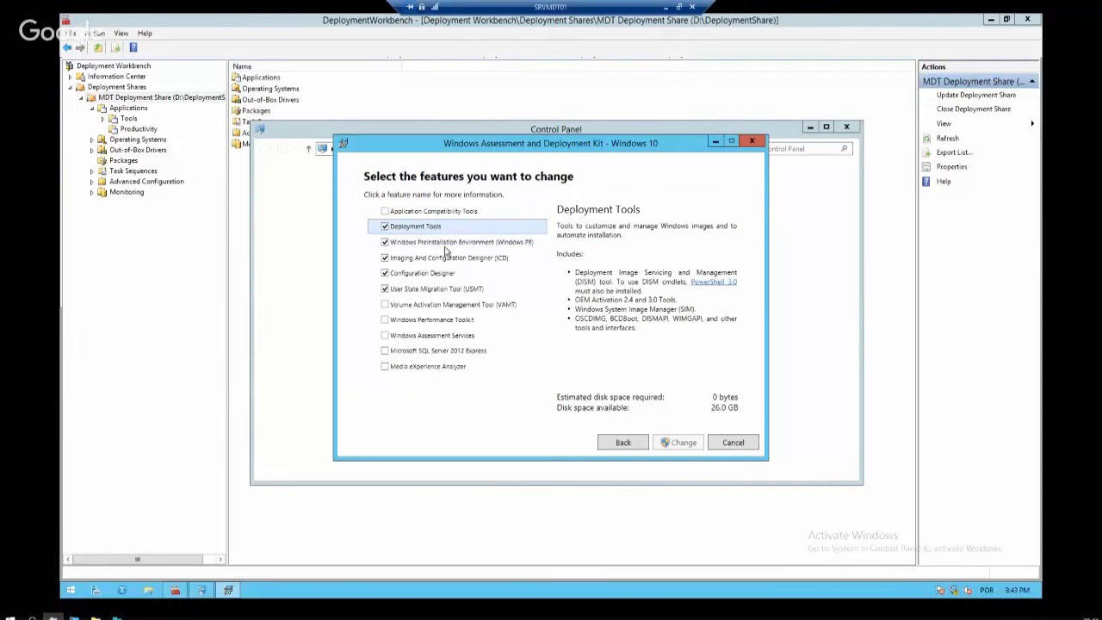
left_click(448, 243)
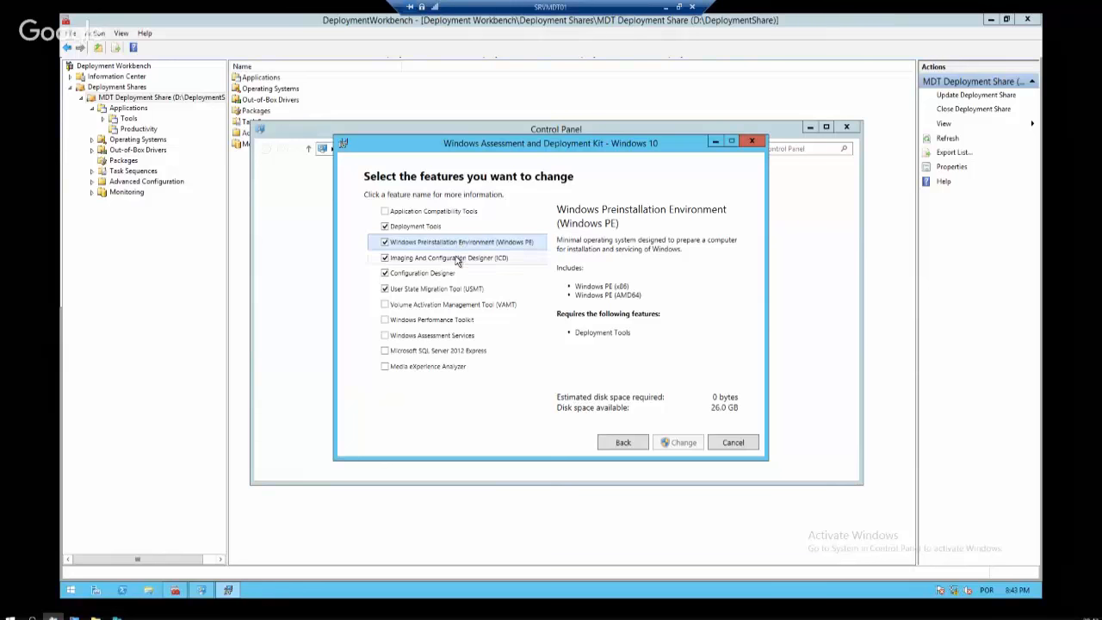
left_click(460, 259)
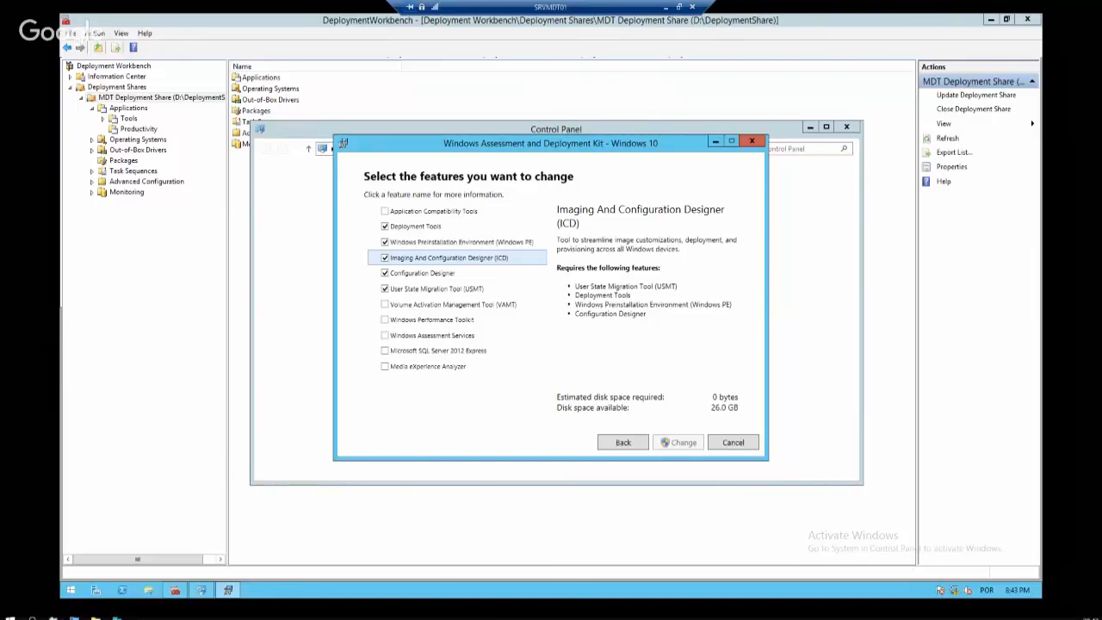
left_click(455, 274)
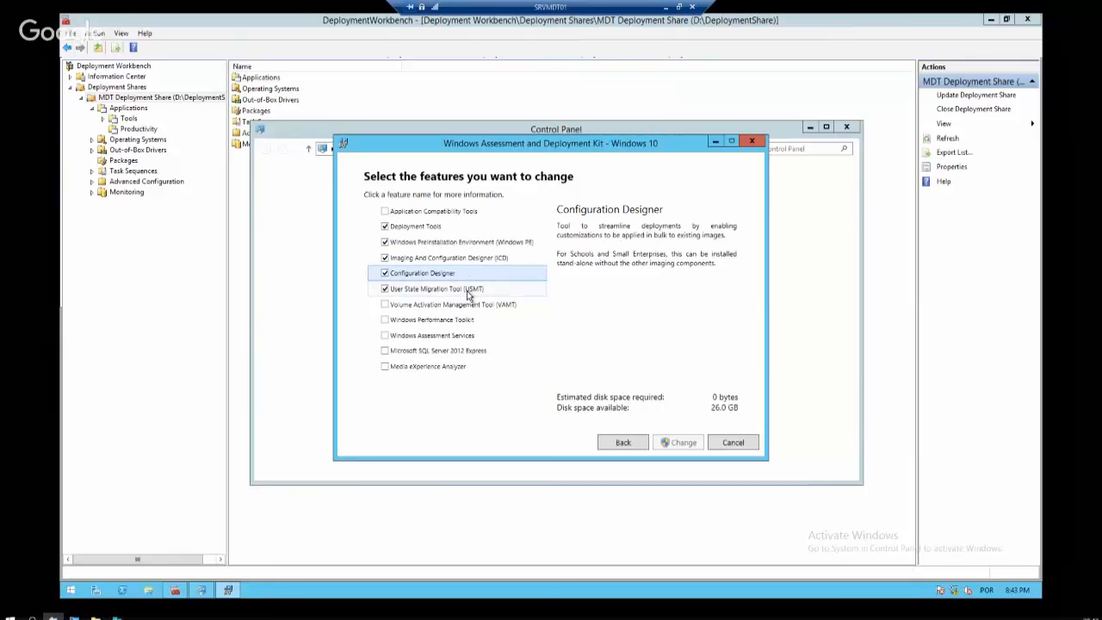
left_click(469, 291)
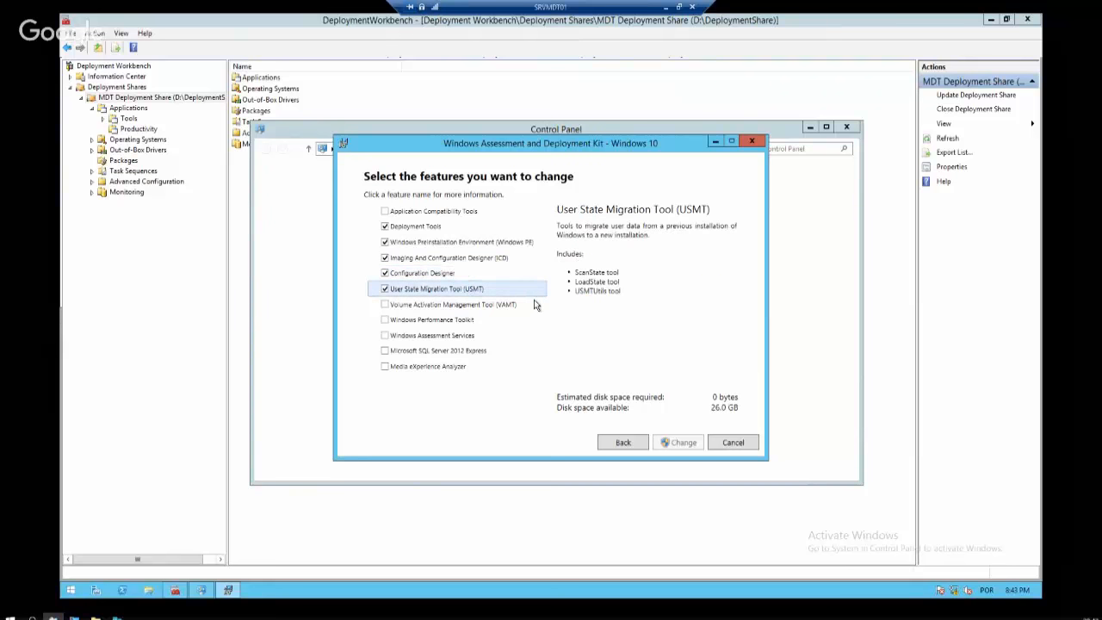
Cancel the ADK feature change, close the setup, and close Control Panel
left_click(733, 443)
left_click(590, 343)
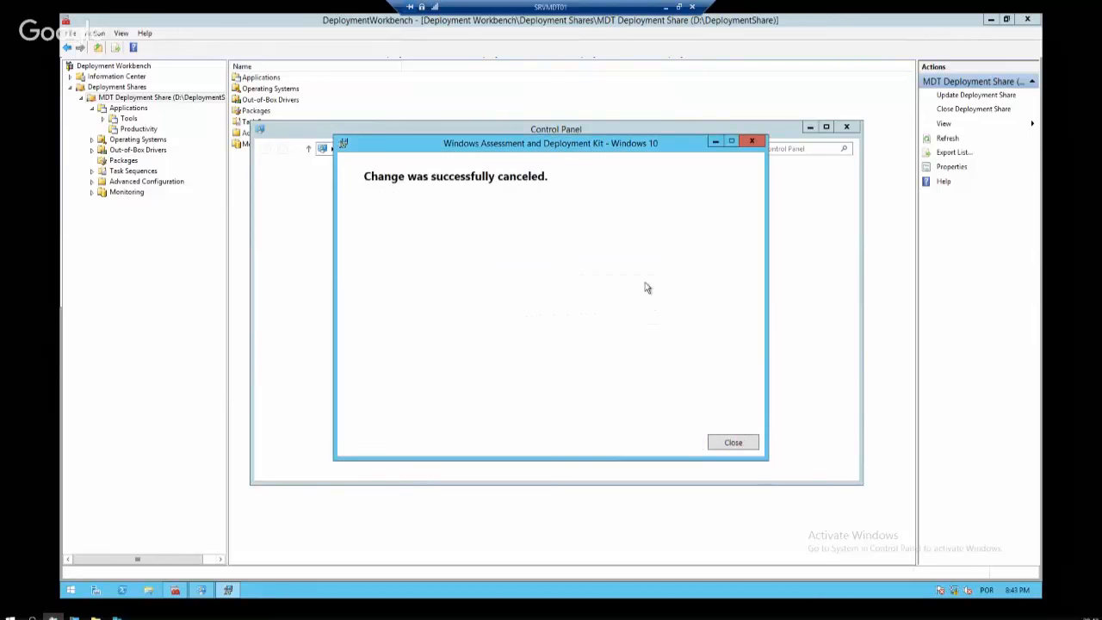
left_click(753, 142)
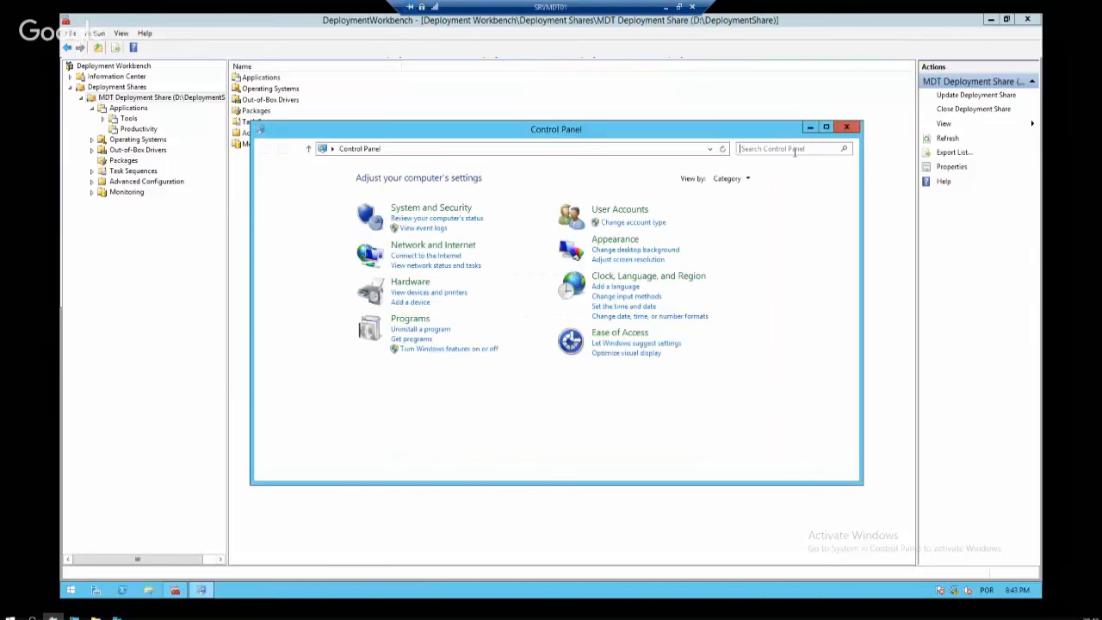
left_click(846, 127)
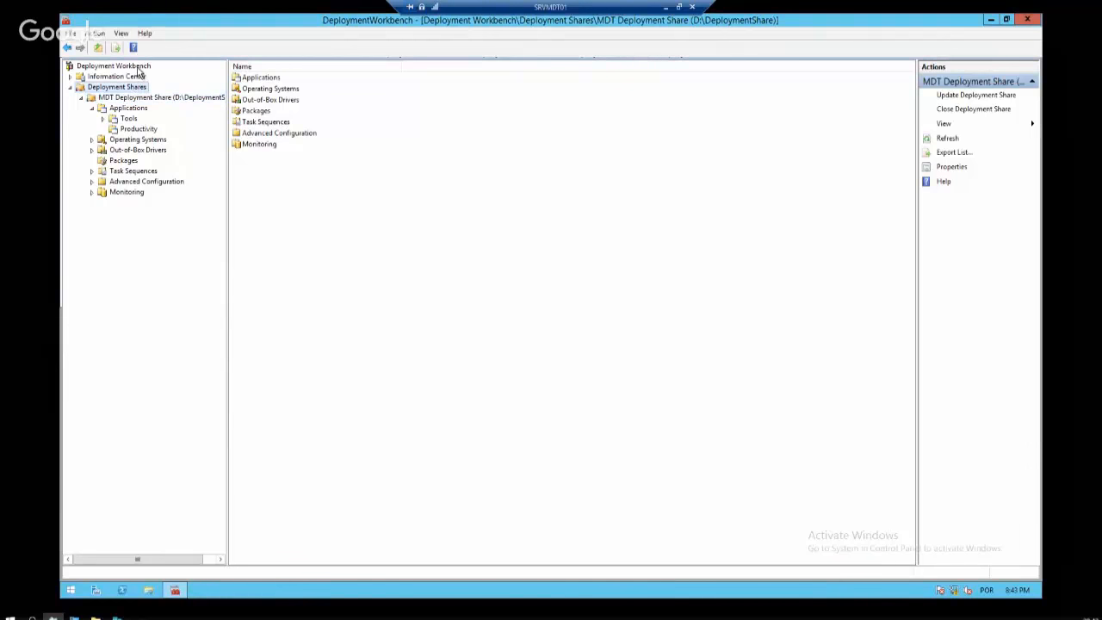
Start a new deployment share from Deployment Shares, then cancel the wizard
left_click(140, 68)
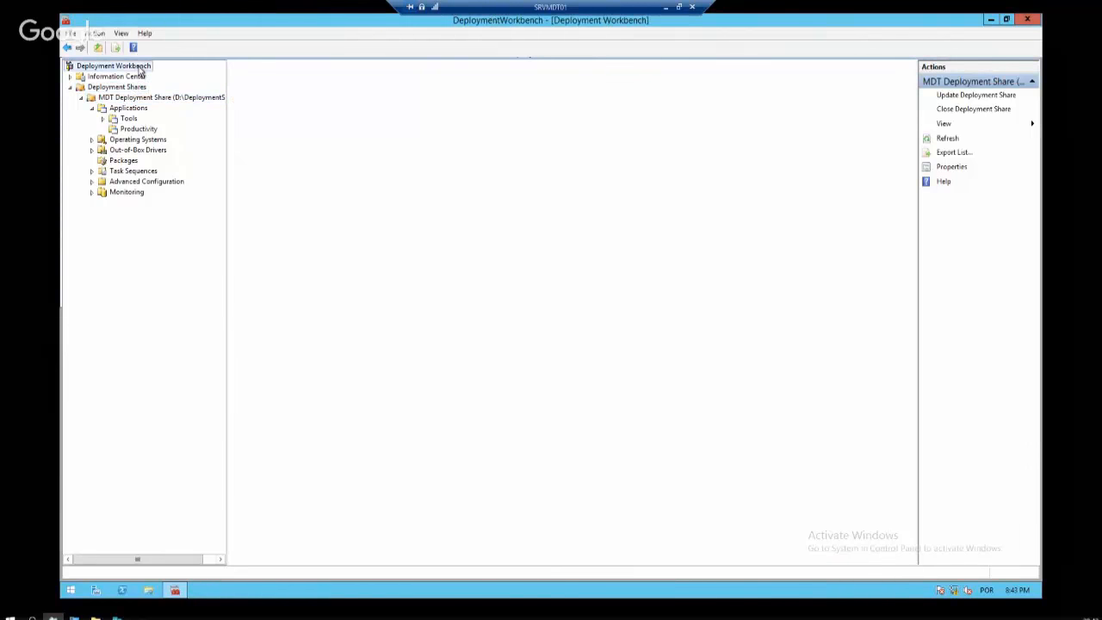
right_click(131, 88)
left_click(181, 96)
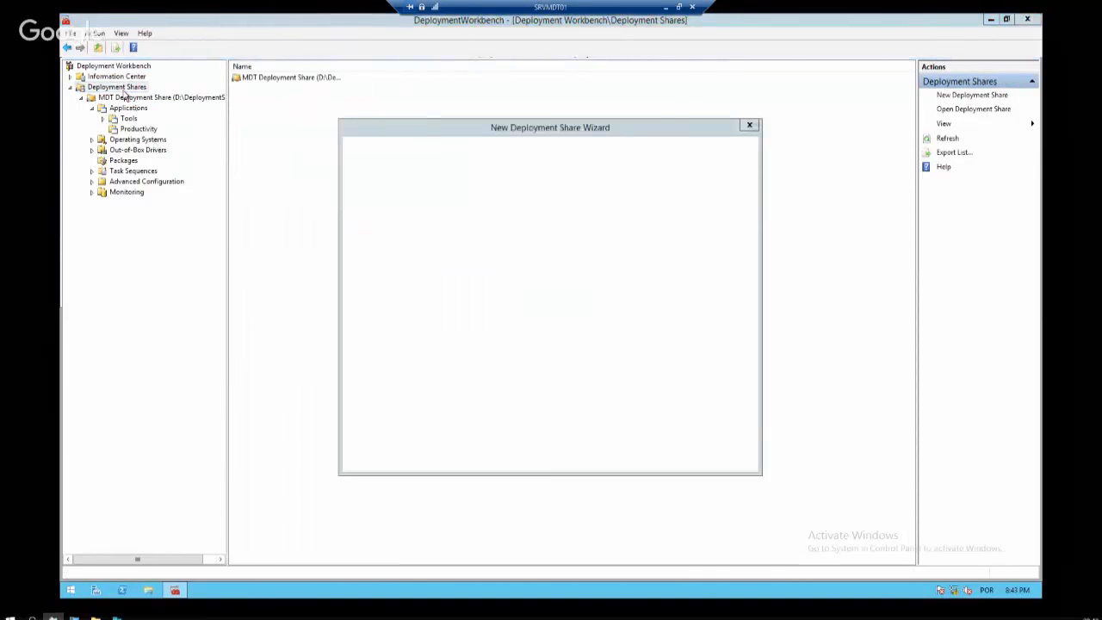
left_click(721, 457)
left_click(540, 342)
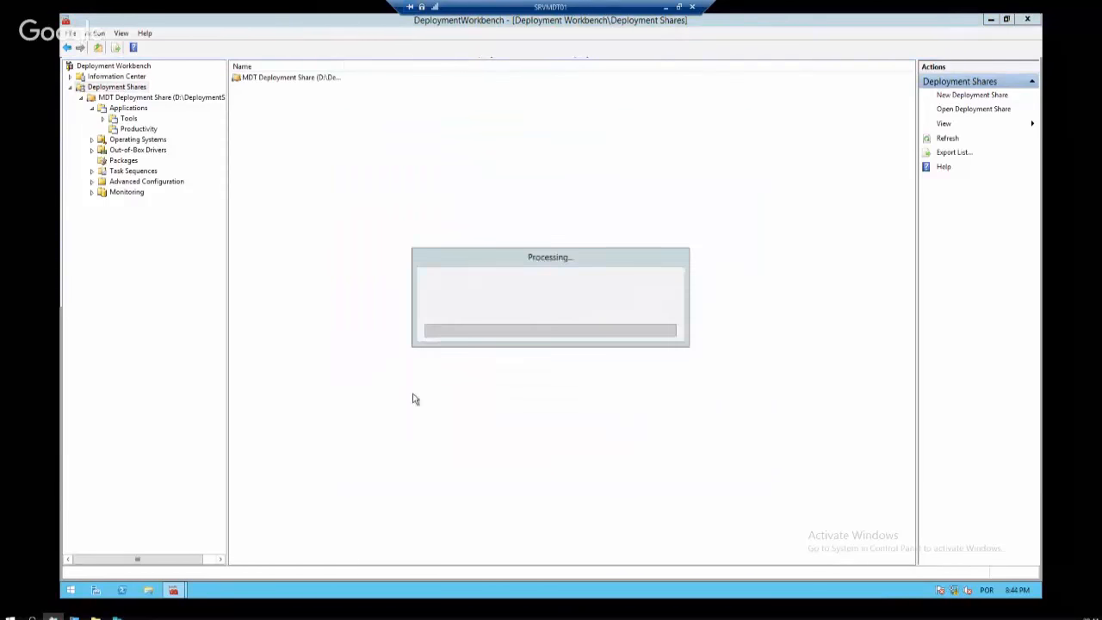
Run the MicrosoftDeploymentToolkit2013_x64 installer from D:\Install
left_click(148, 590)
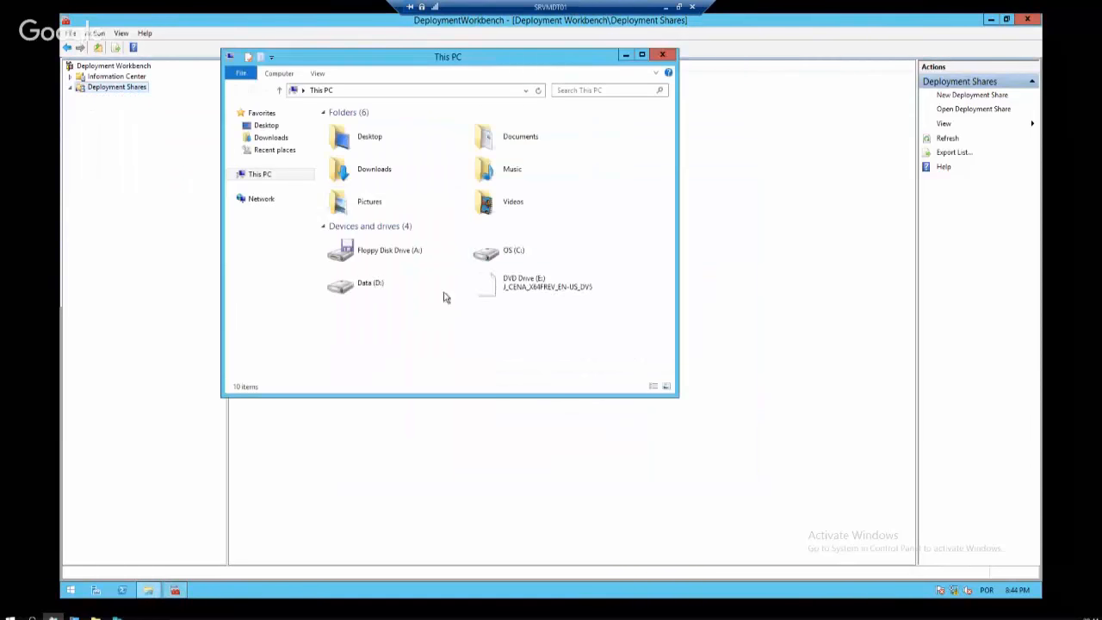
double_click(362, 286)
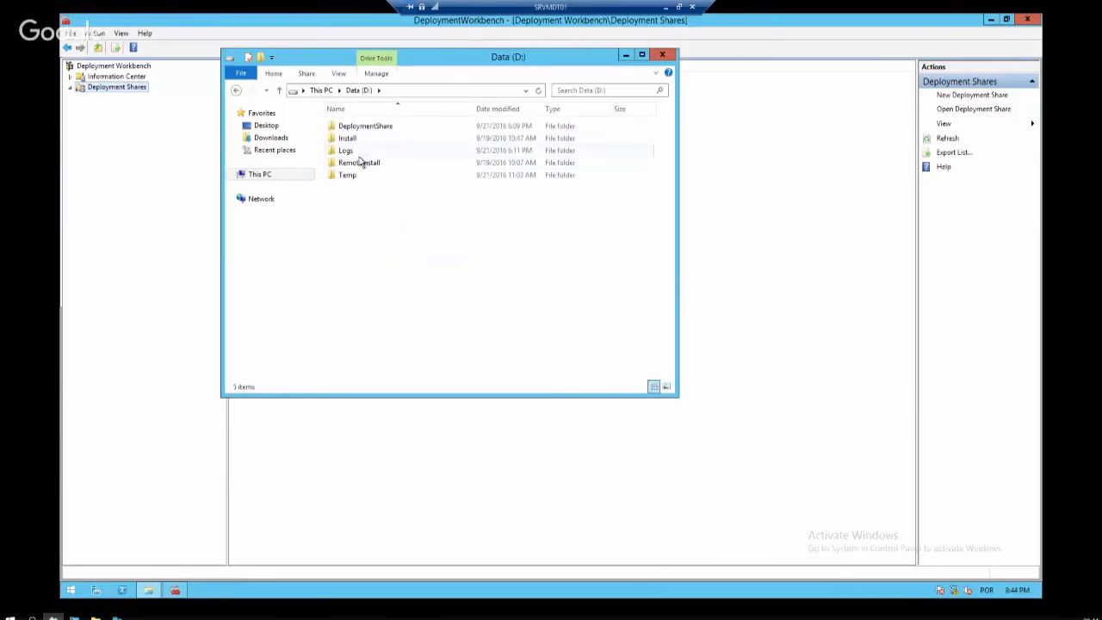
double_click(375, 138)
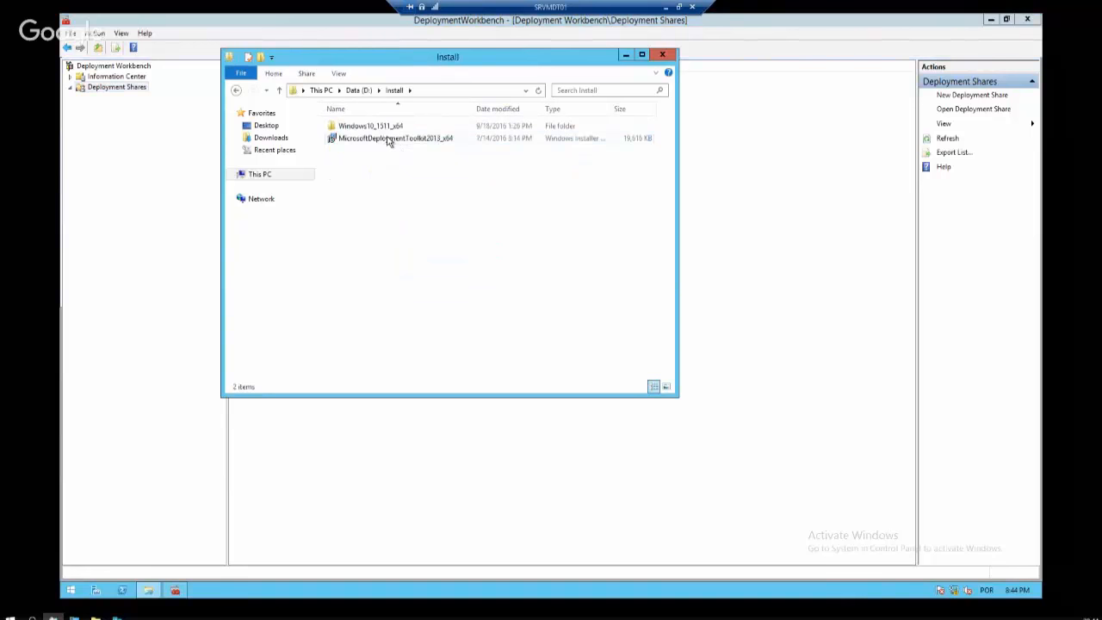
left_click(392, 140)
double_click(392, 141)
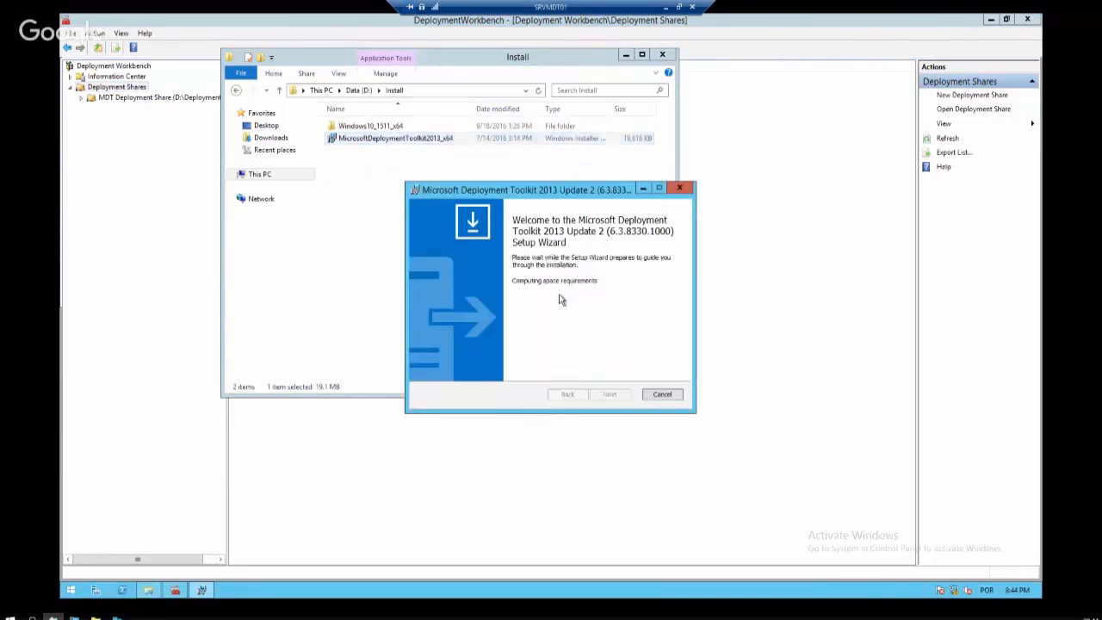
Exit MDT setup unchanged (6.3.8330.1000 installed) and minimize Deployment Workbench to the desktop
left_click(616, 396)
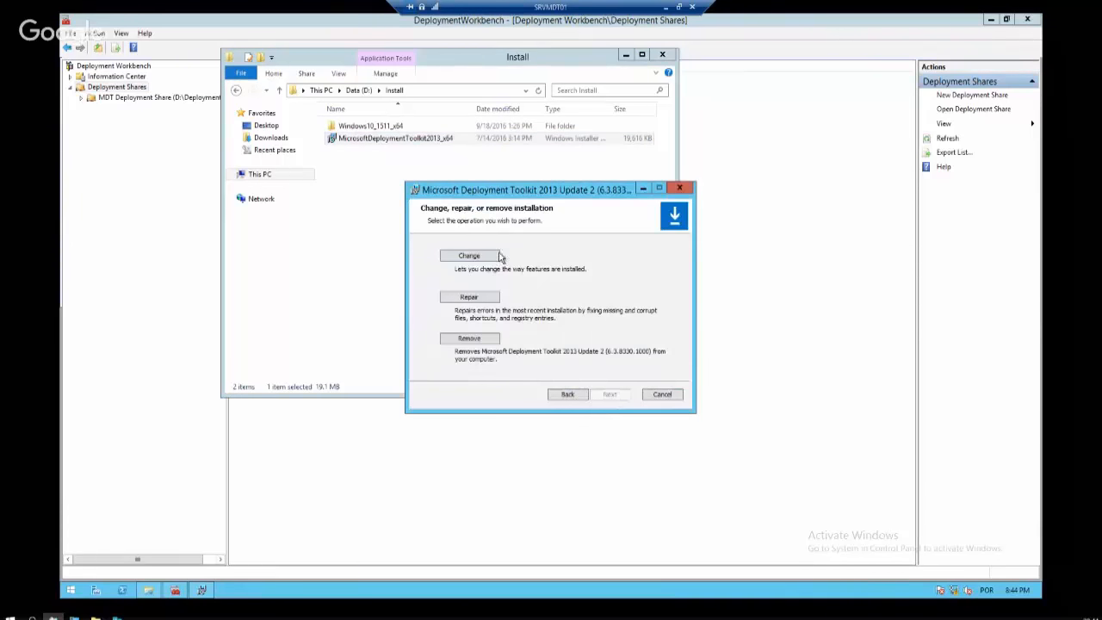
left_click(662, 395)
left_click(527, 327)
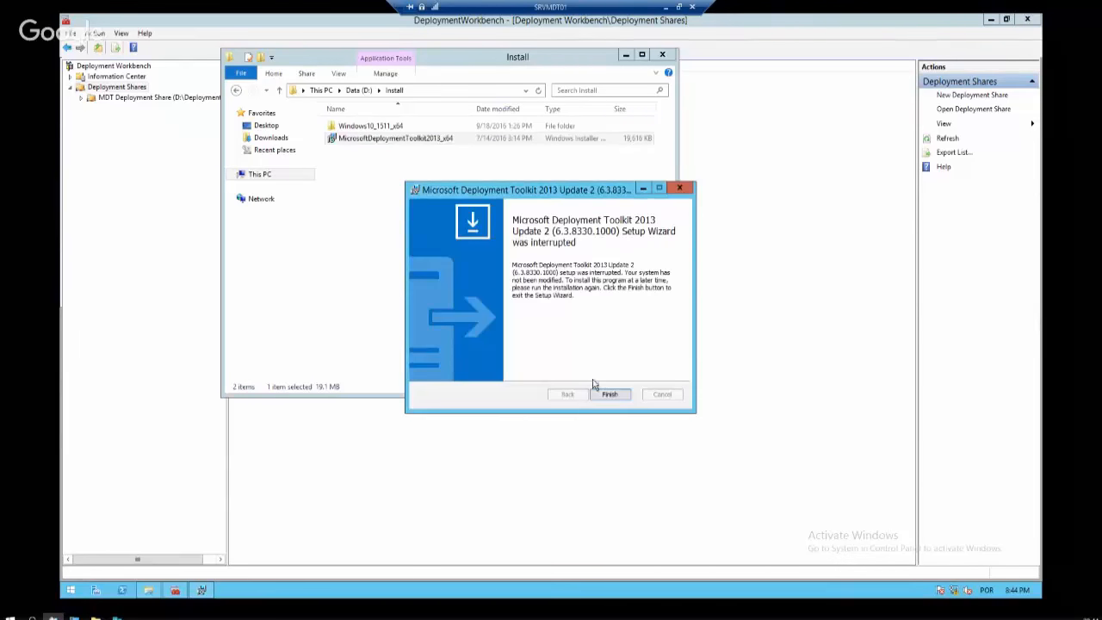
left_click(609, 393)
right_click(130, 89)
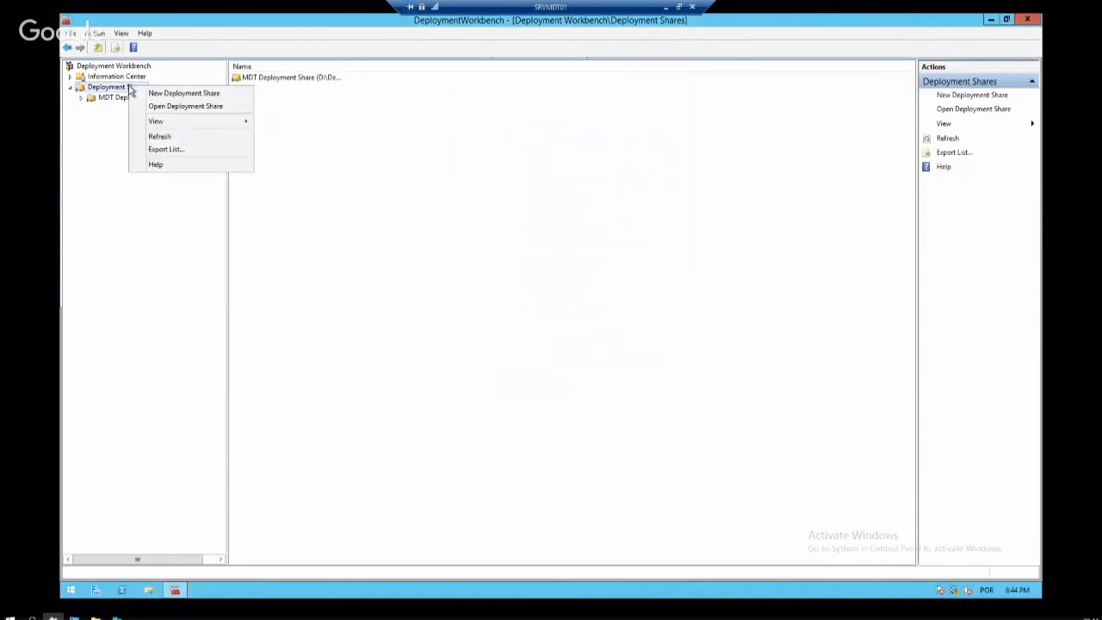
left_click(542, 143)
left_click(991, 19)
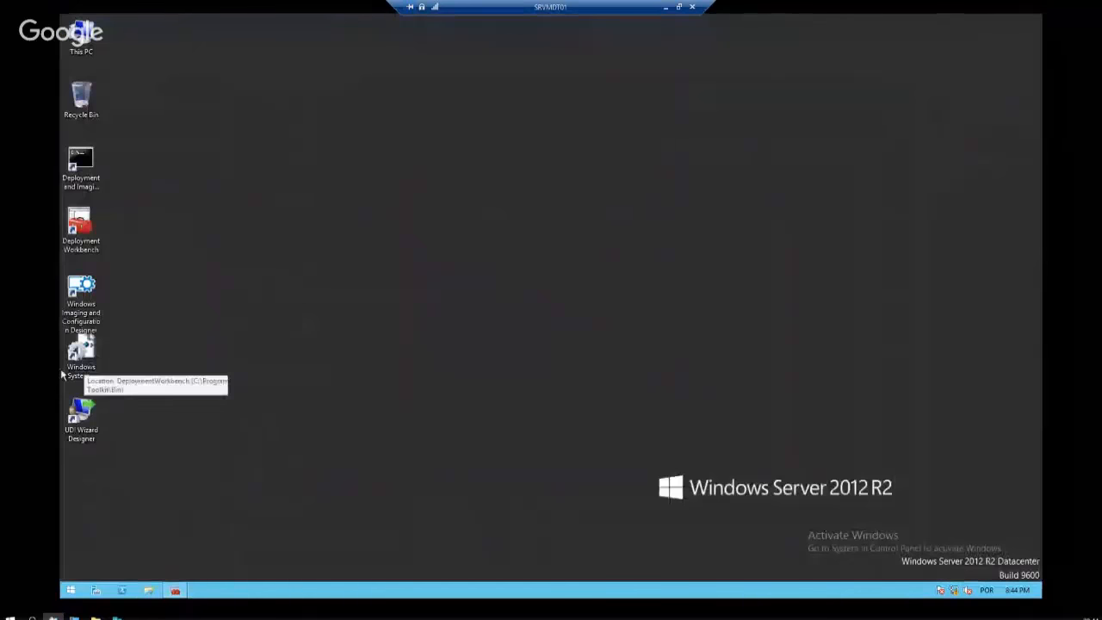
Launch Deployment Workbench and start New Deployment Share from the Deployment Shares node
left_click(80, 231)
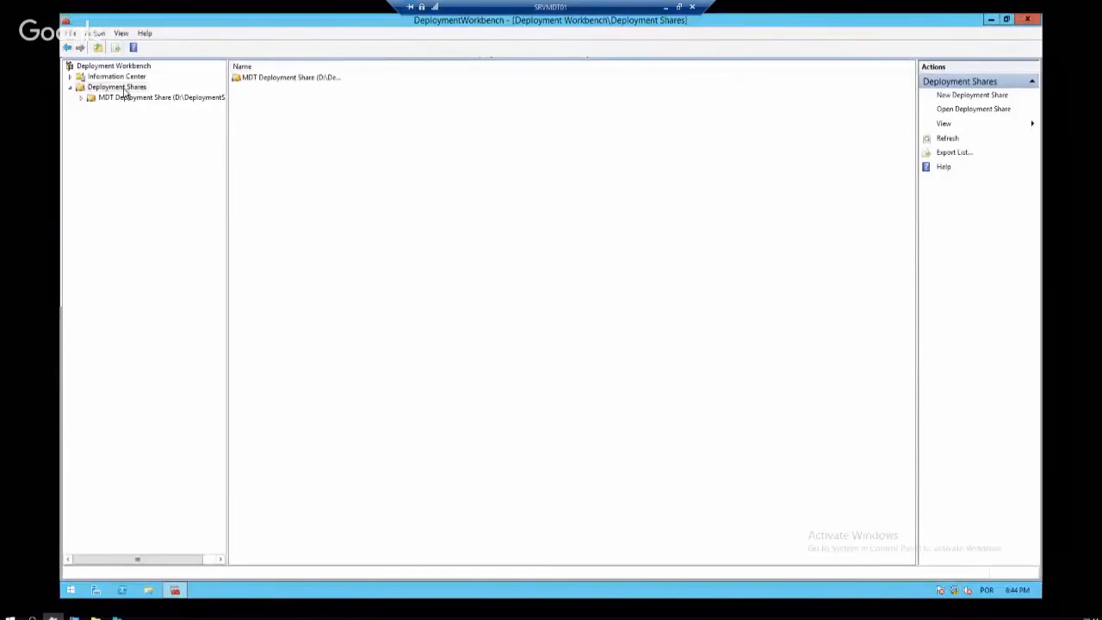
left_click(129, 89)
right_click(133, 91)
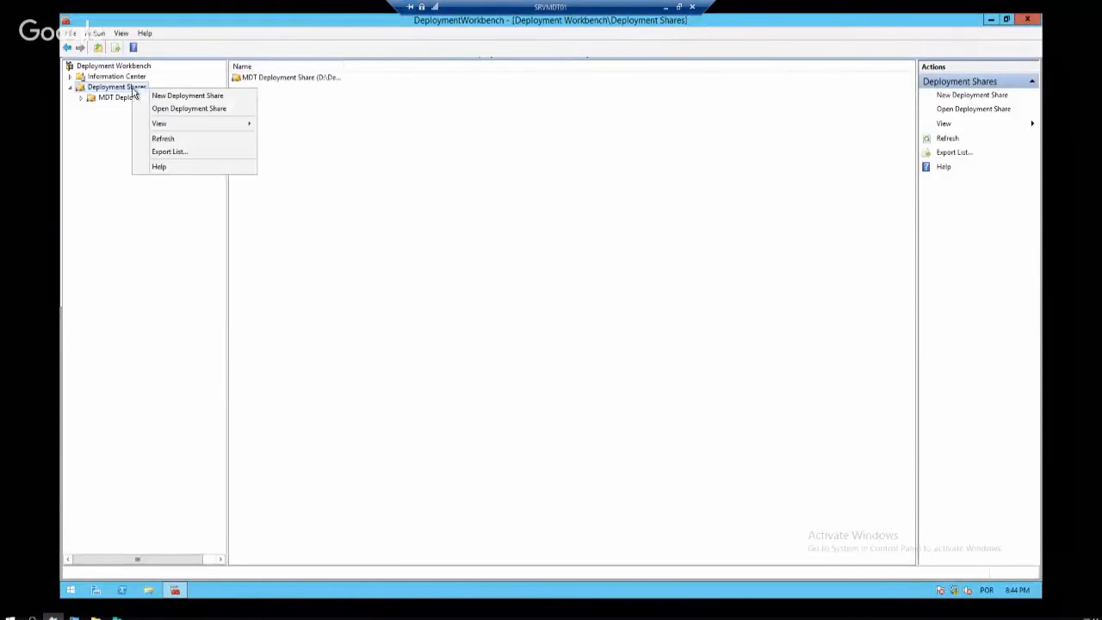
left_click(197, 97)
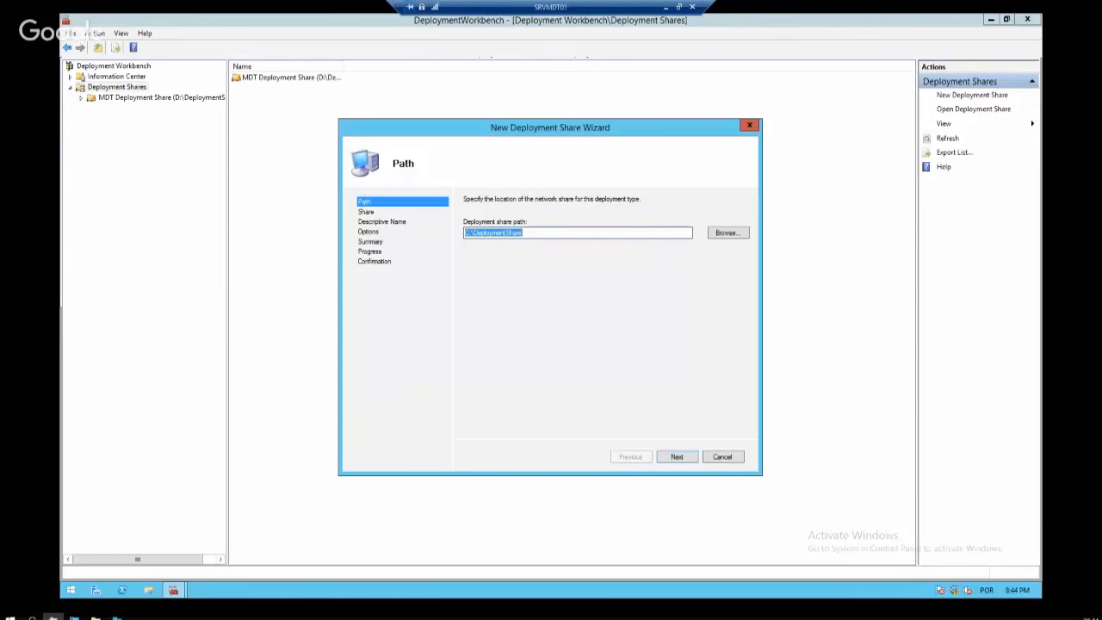
Change the share path's drive to D: and append 2, giving D:\DeploymentShare2
left_click(594, 233)
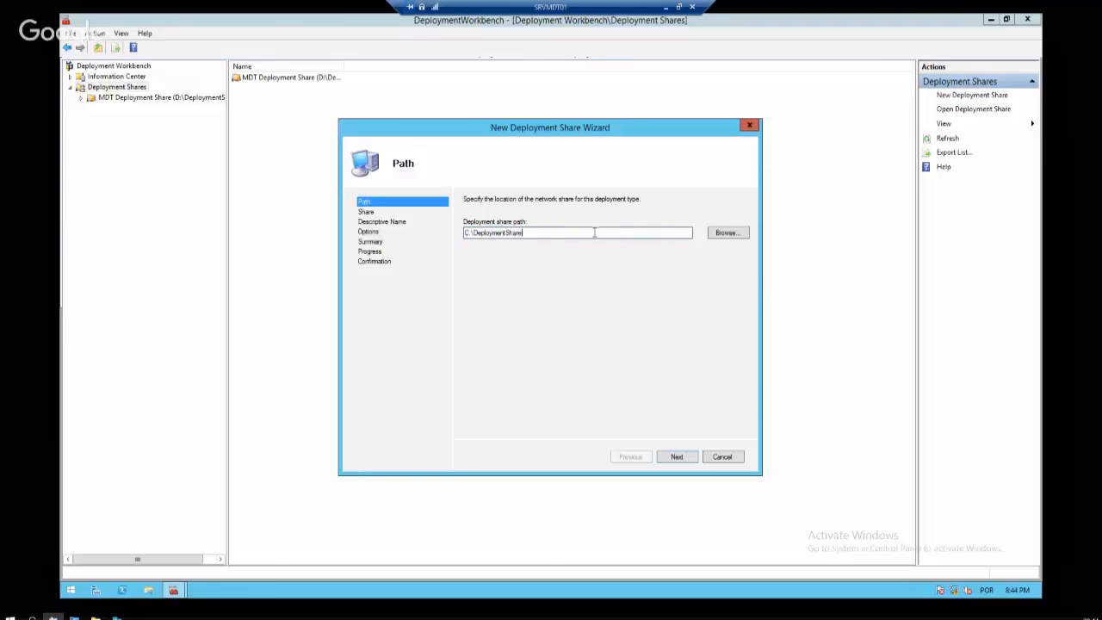
left_click_drag(594, 233, 419, 239)
left_click(574, 235)
key("BackSpace")
type("D")
key("End")
type("2")
left_click(677, 457)
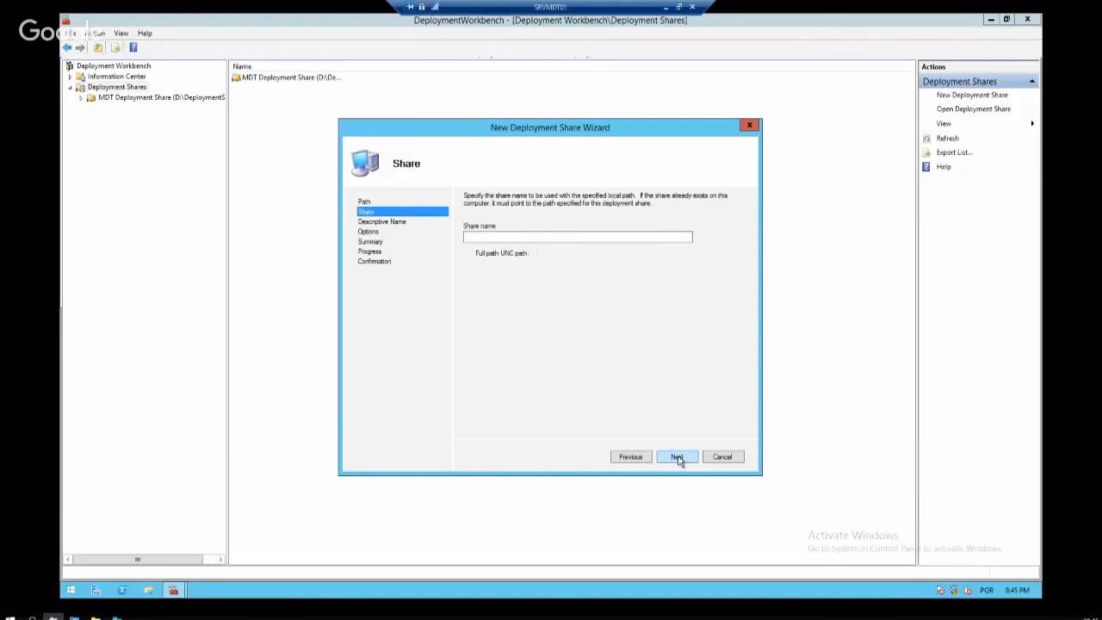
Name the share DeploymentAula and correct the path to D:\DeploymentAula
left_click(565, 235)
key("BackSpace")
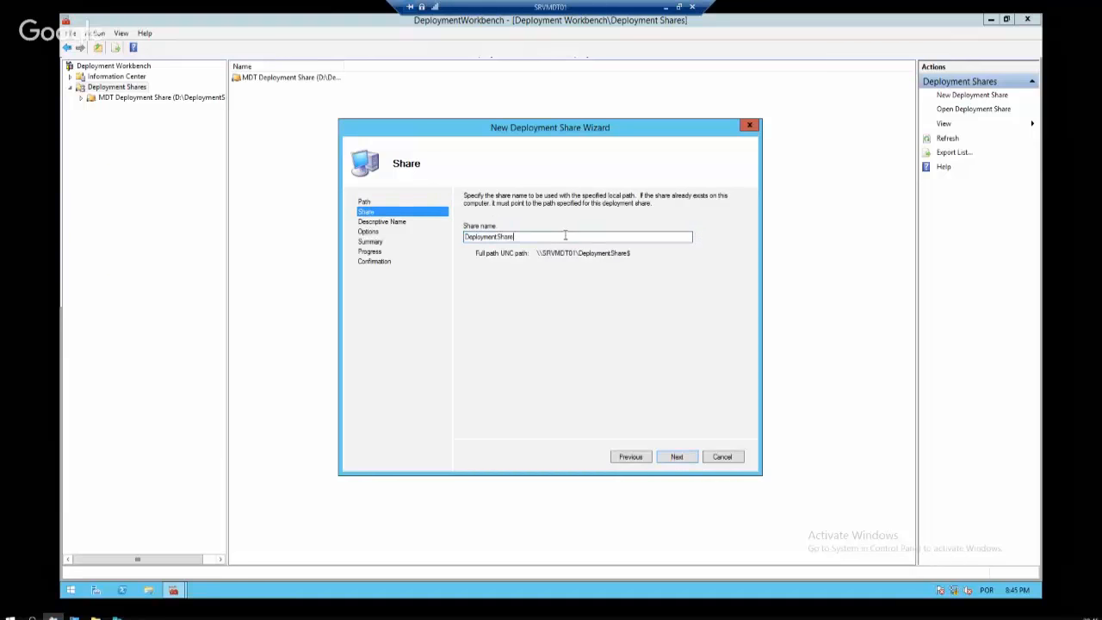
type("2")
key("BackSpace")
key("BackSpace")
key("BackSpace")
key("BackSpace")
key("BackSpace")
key("BackSpace")
type("Aula")
left_click(631, 456)
left_click(541, 232)
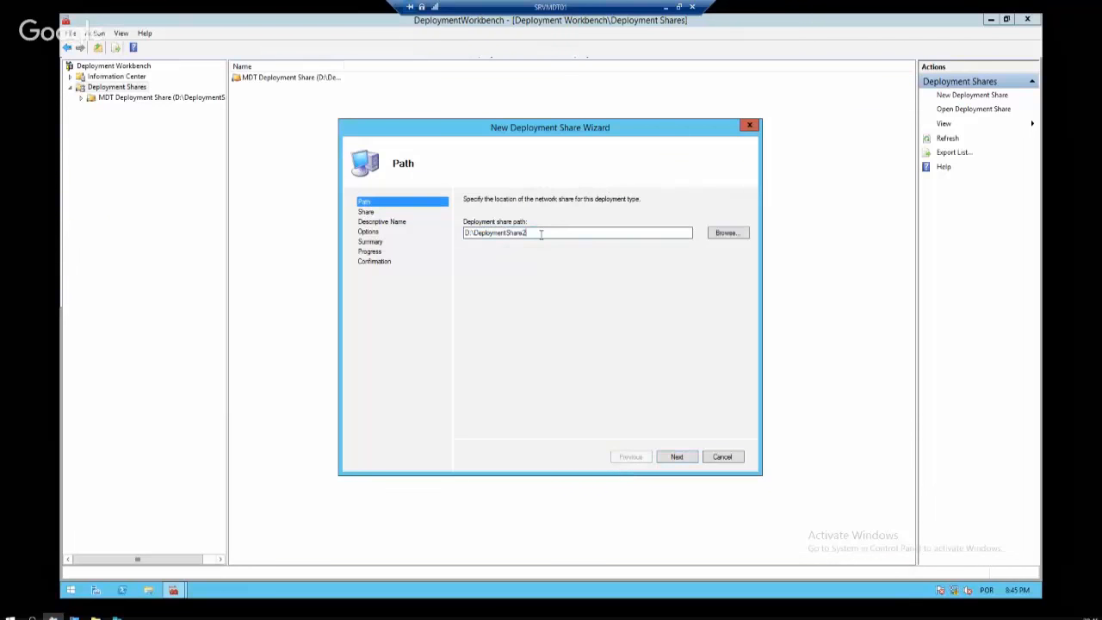
key("BackSpace")
key("BackSpace")
key("BackSpace")
key("BackSpace")
key("BackSpace")
key("BackSpace")
type("Aula")
left_click(676, 457)
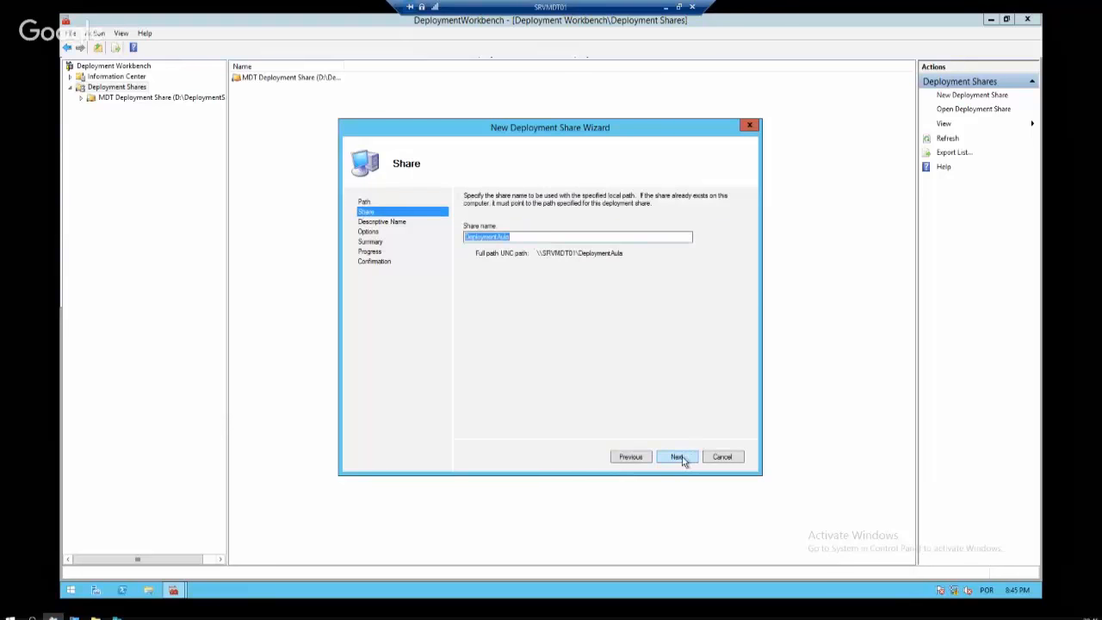
left_click(678, 456)
Set the share description to MDT Deployment Aula
left_click(563, 229)
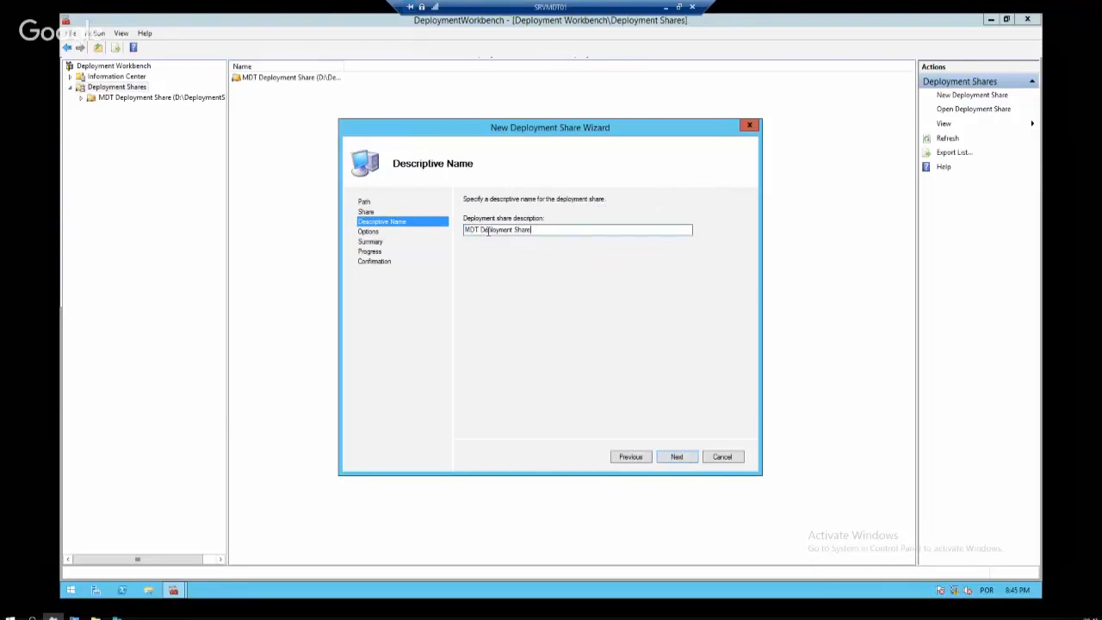
double_click(519, 229)
type("Aula")
left_click(677, 456)
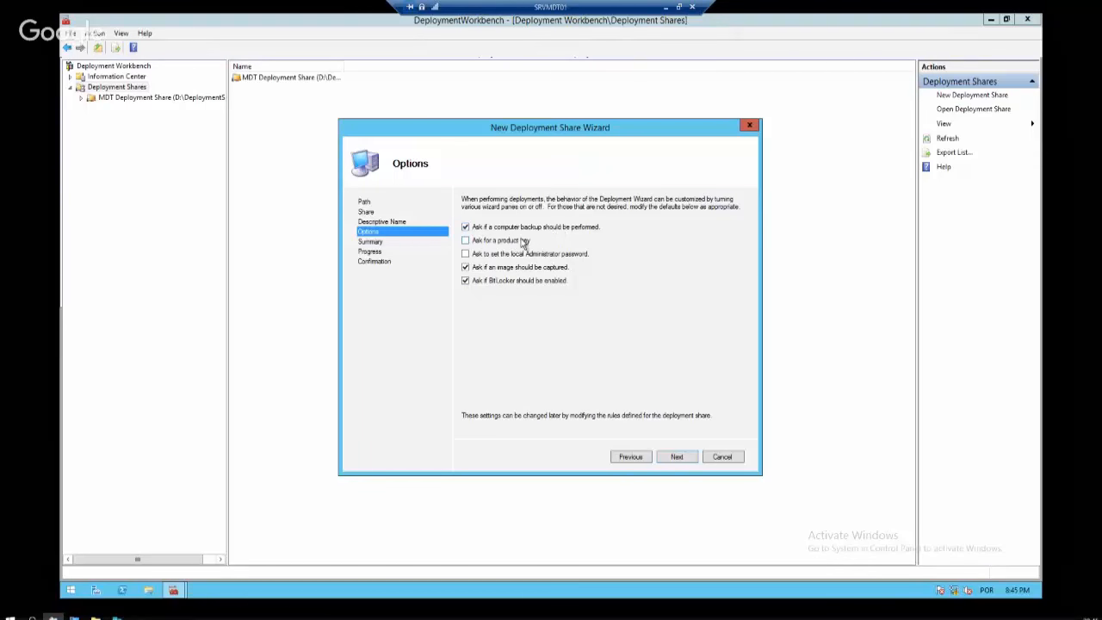
Leave the administrator password and product key prompts off, then create the share as DS002
left_click(530, 256)
left_click(521, 242)
left_click(539, 257)
left_click(507, 242)
left_click(684, 457)
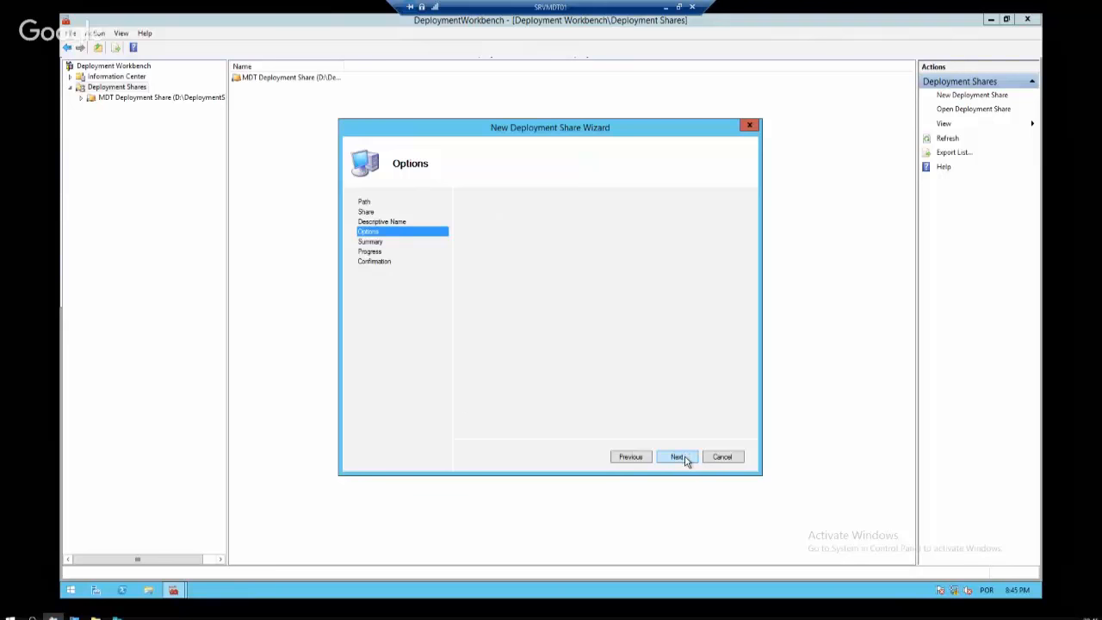
left_click(681, 457)
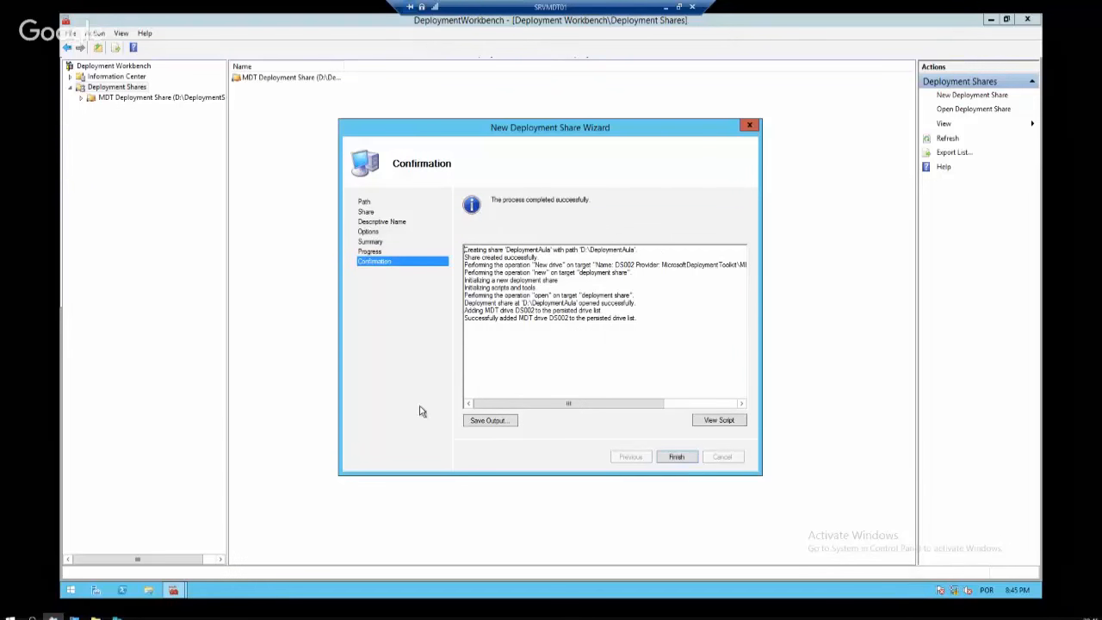
left_click(678, 458)
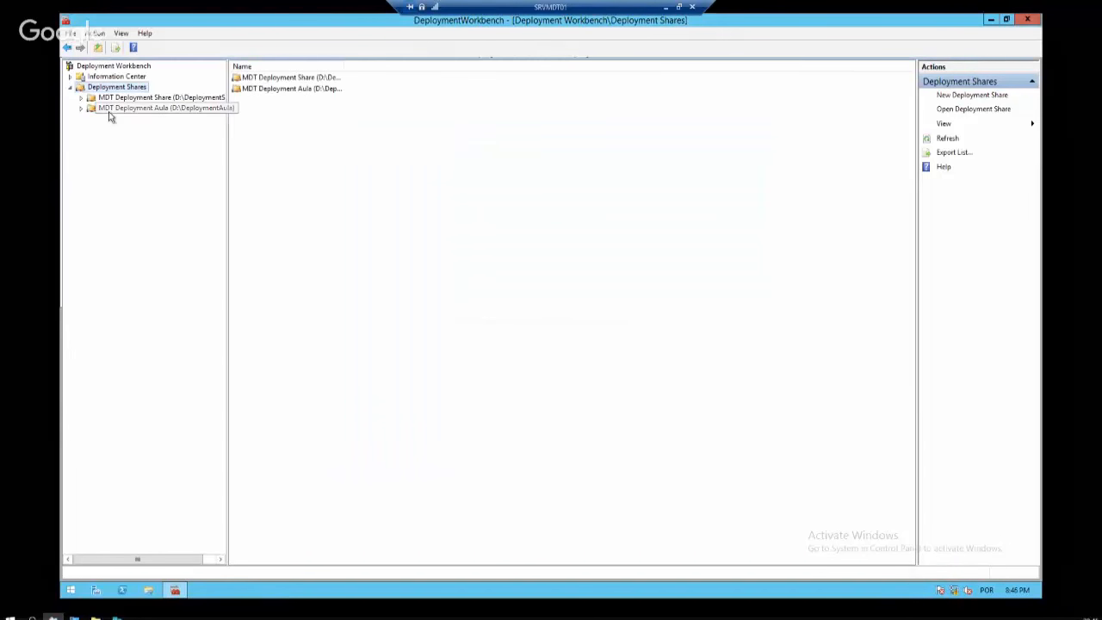
Compare the Aula share's empty Operating Systems folder with the original share's Windows 10 and Windows 7
left_click(187, 100)
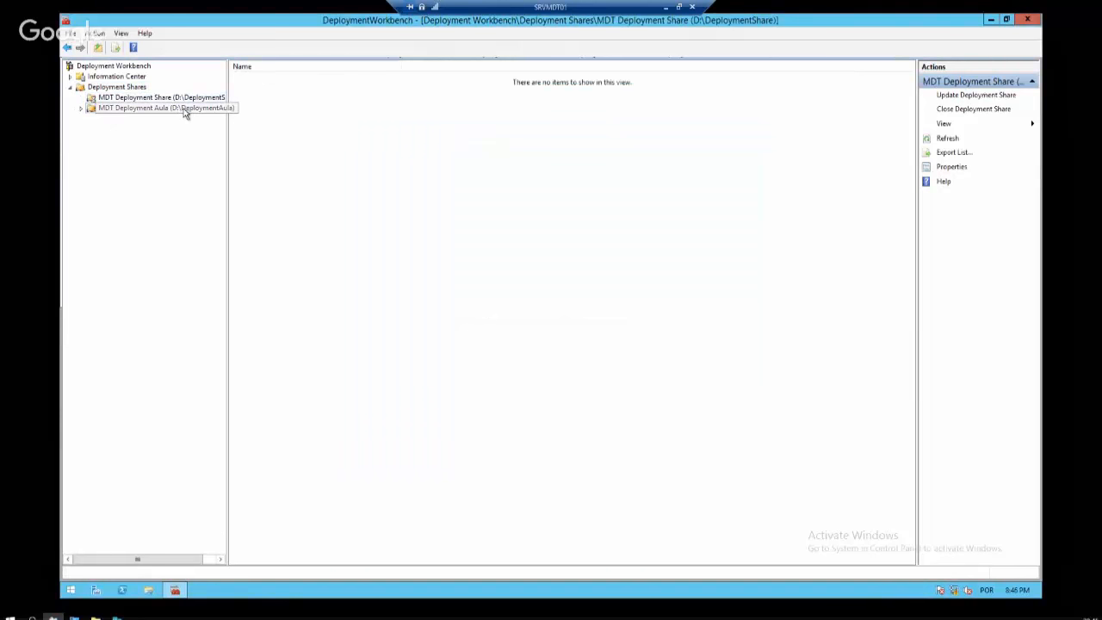
left_click(88, 111)
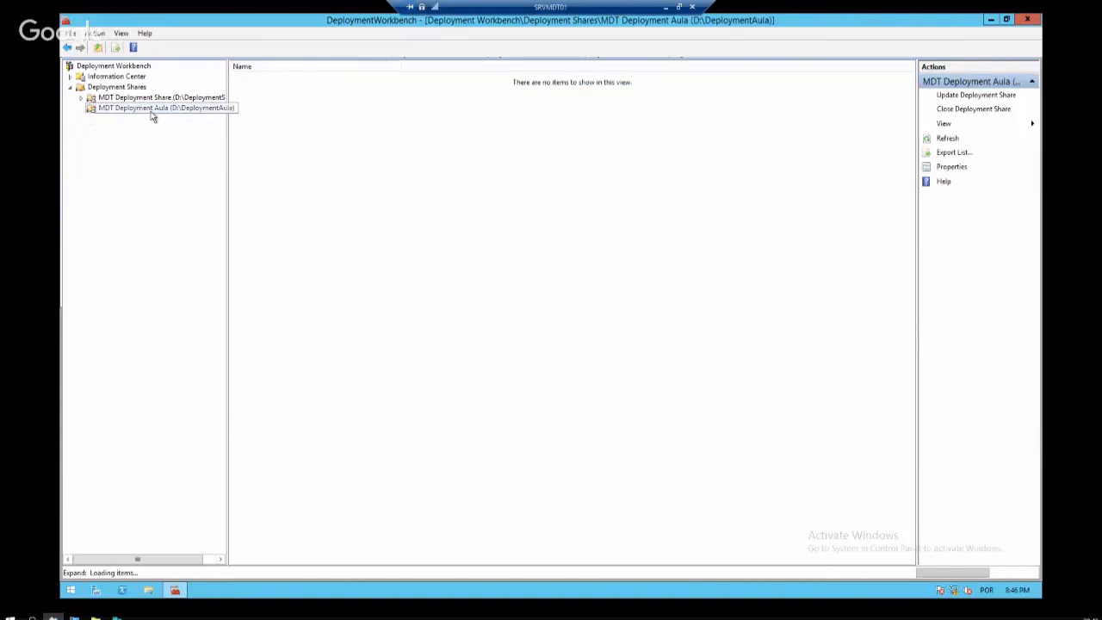
left_click(81, 110)
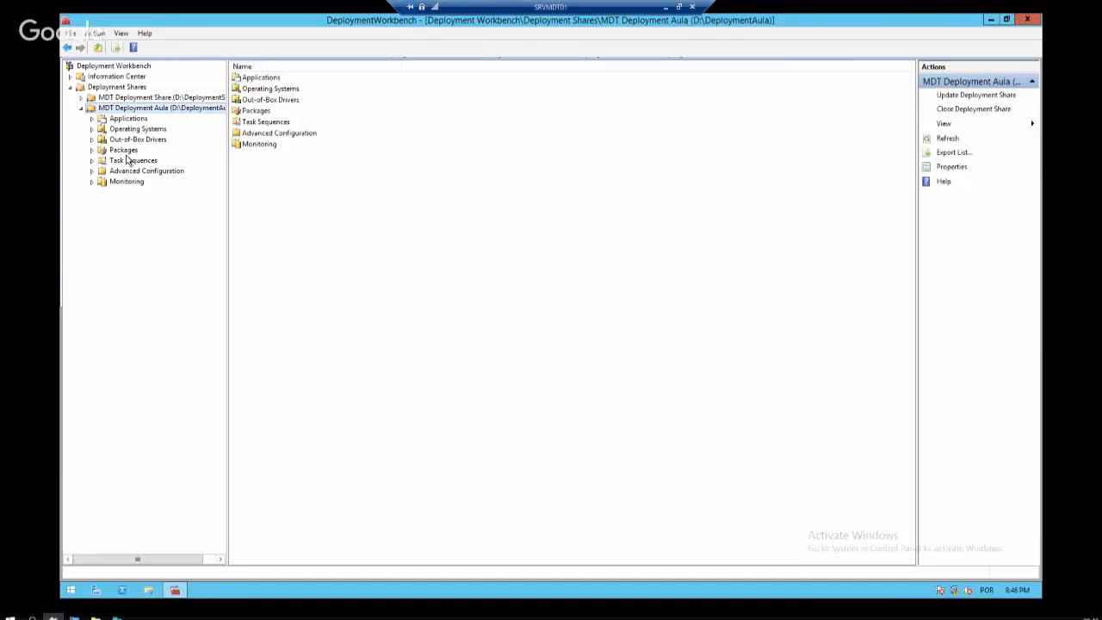
left_click(138, 129)
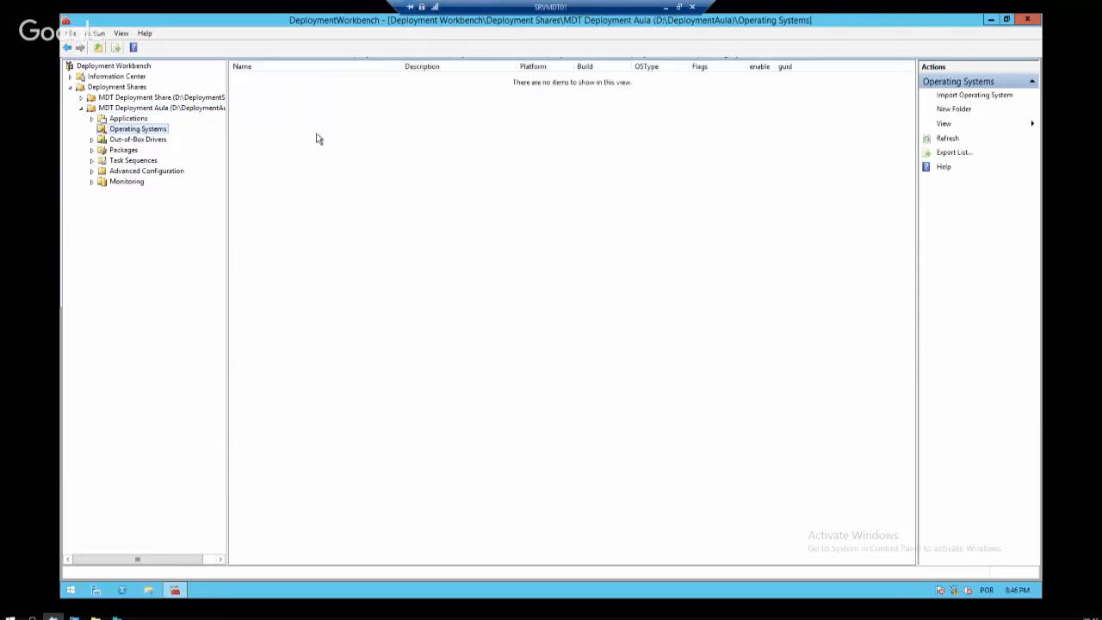
left_click(81, 109)
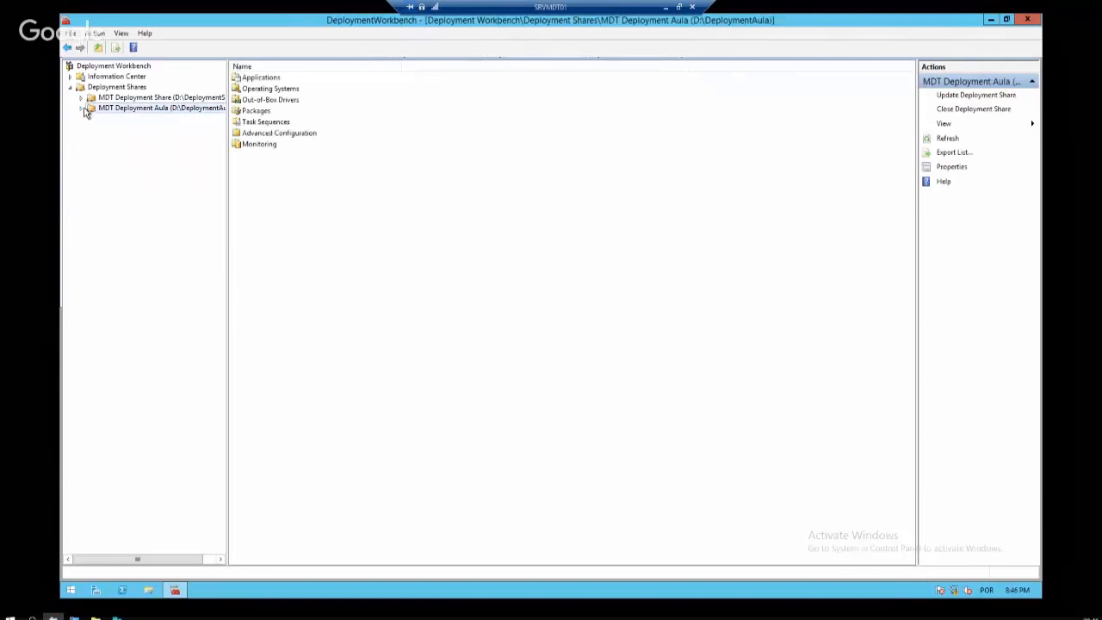
left_click(81, 98)
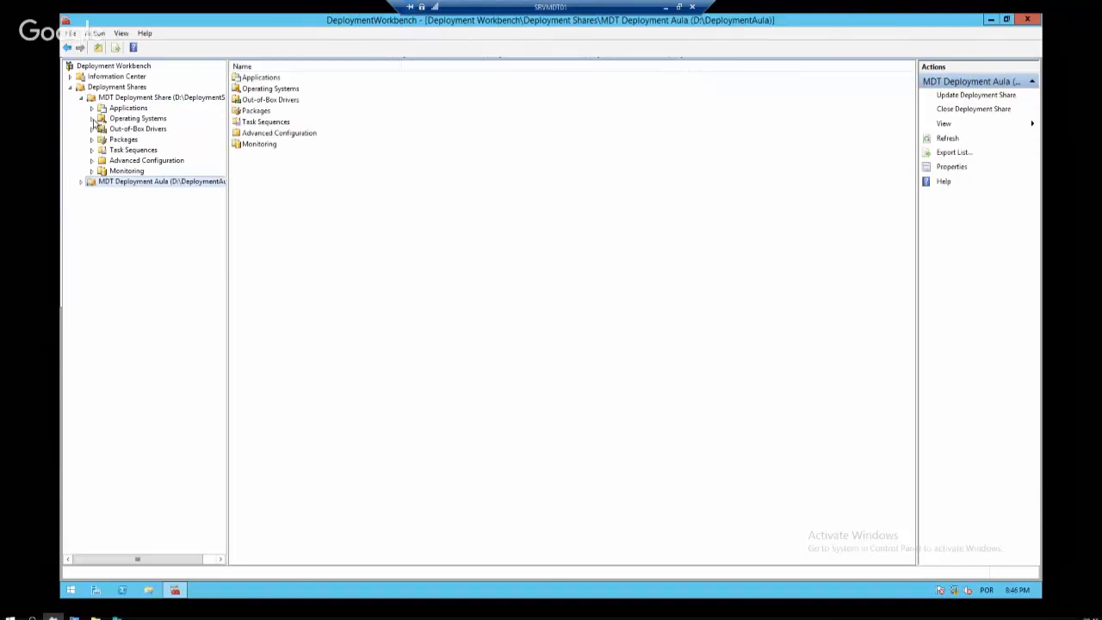
left_click(93, 118)
left_click(138, 119)
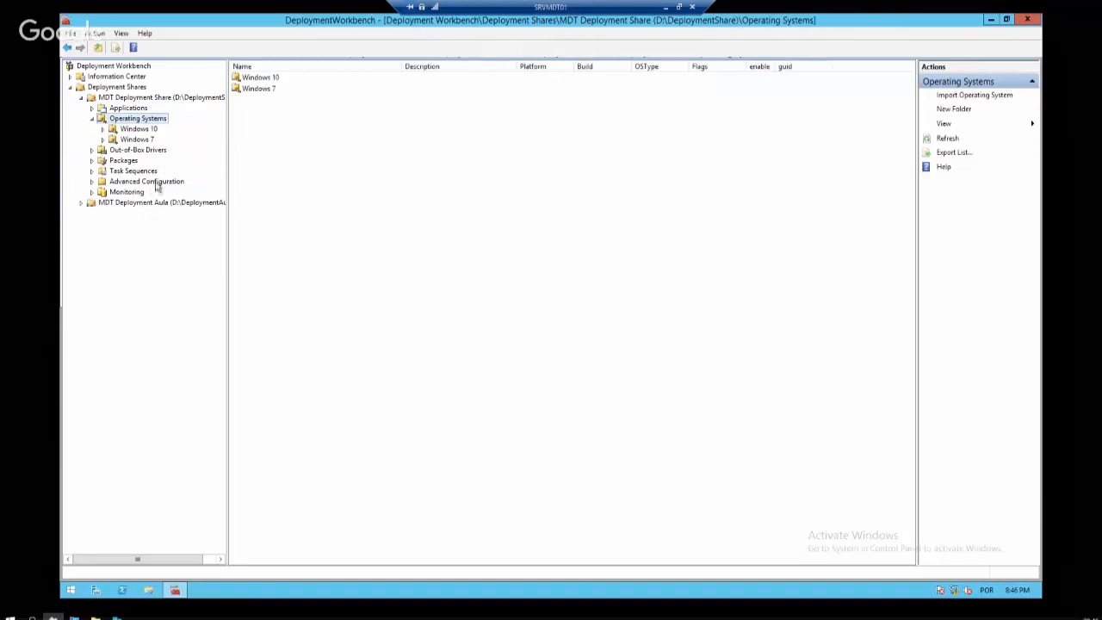
left_click(131, 201)
right_click(162, 205)
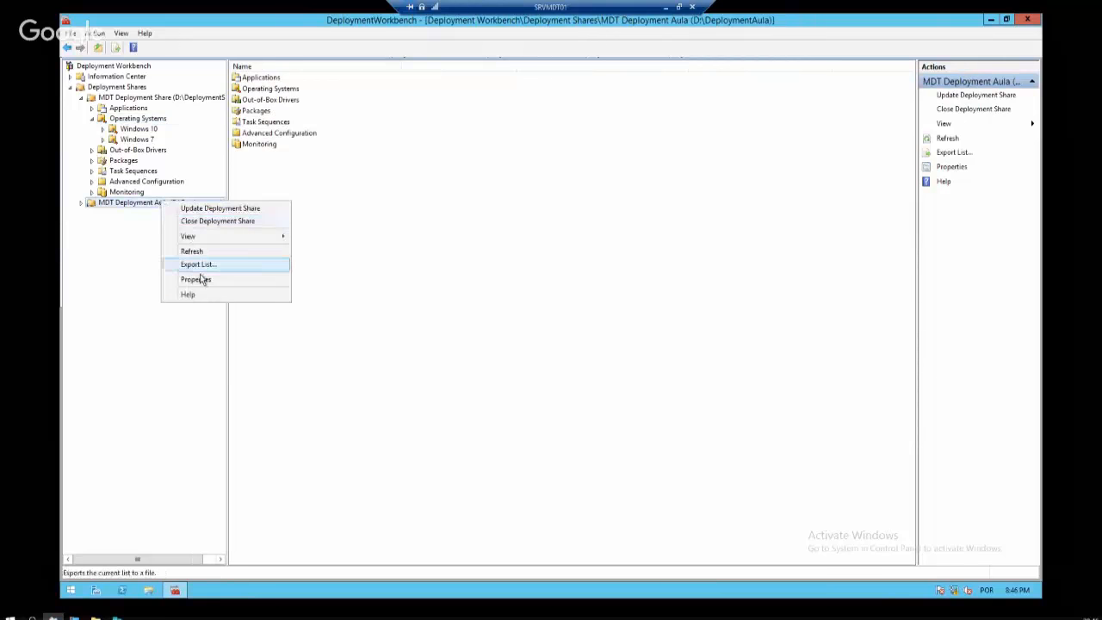
Open the Aula share's properties and review its deployment rules, OSInstall through SkipBitLocker
left_click(201, 280)
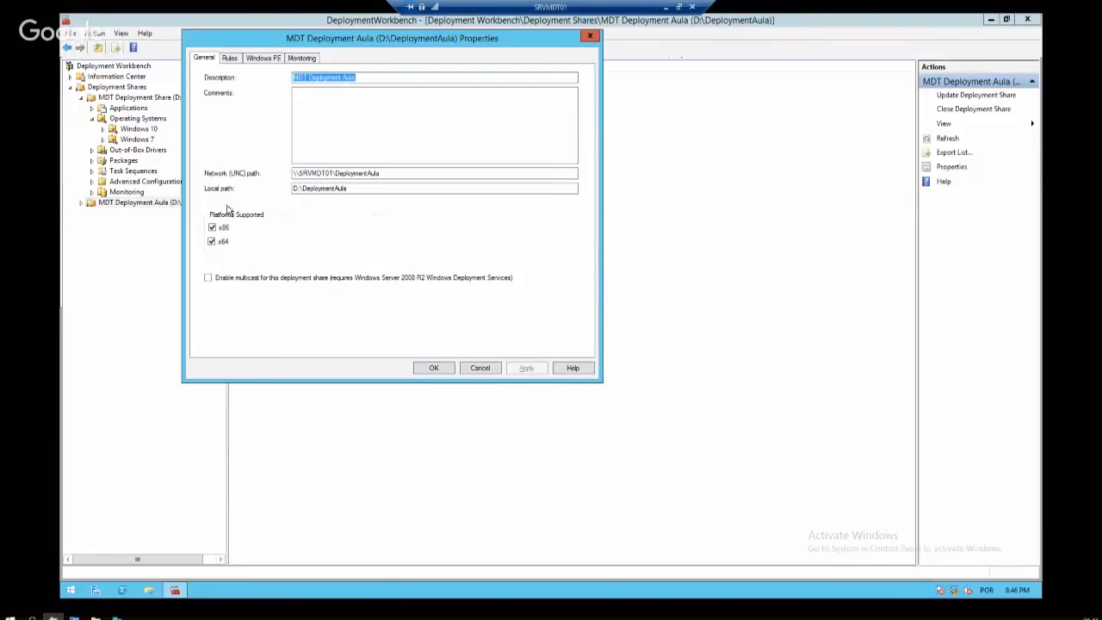
left_click(231, 59)
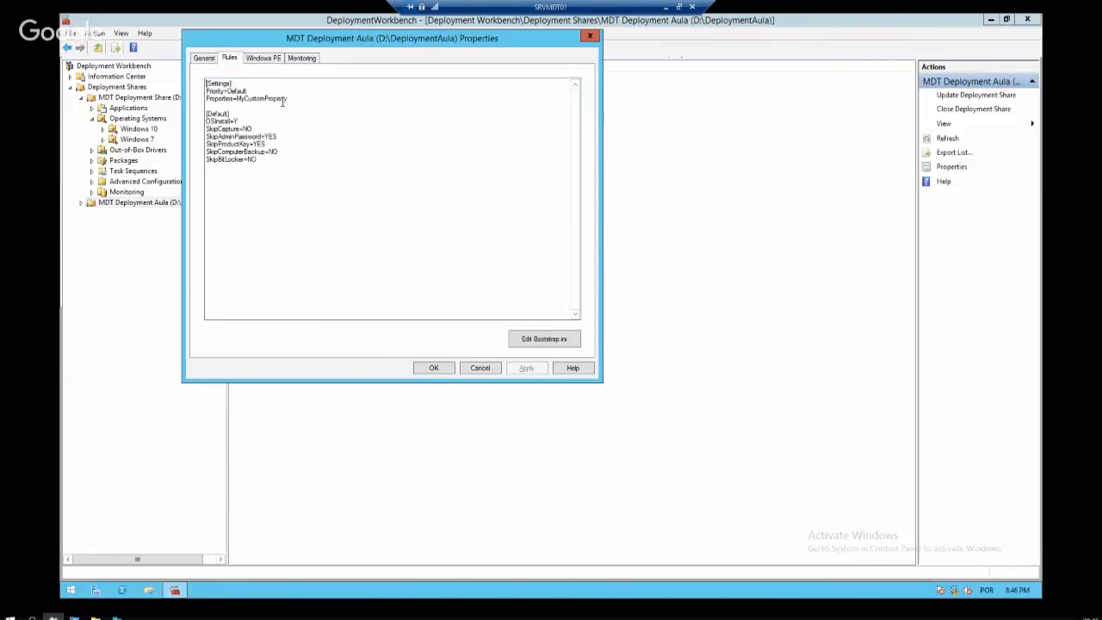
key("ctrl+a")
left_click(279, 164)
left_click_drag(267, 161, 186, 118)
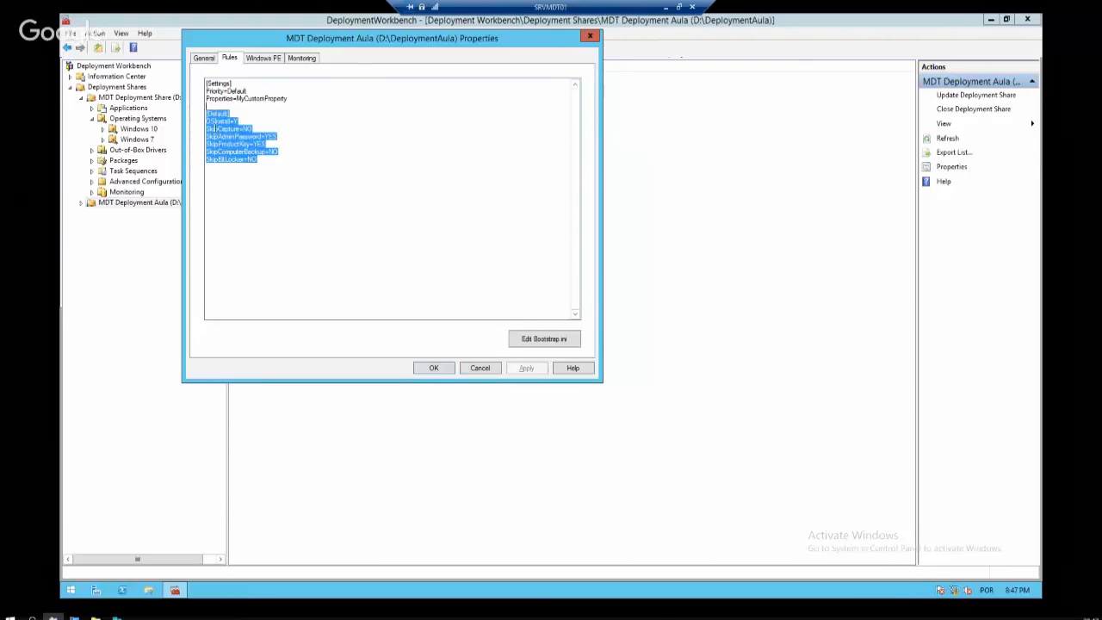
left_click(295, 165)
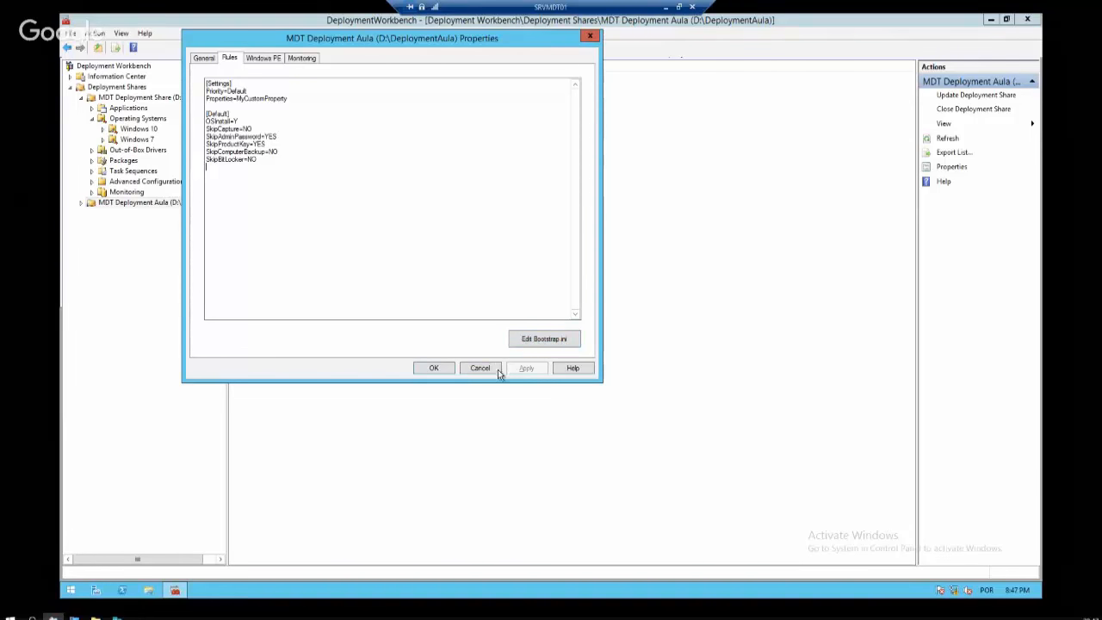
Check the Windows PE and Monitoring settings, then cancel without saving
left_click(263, 57)
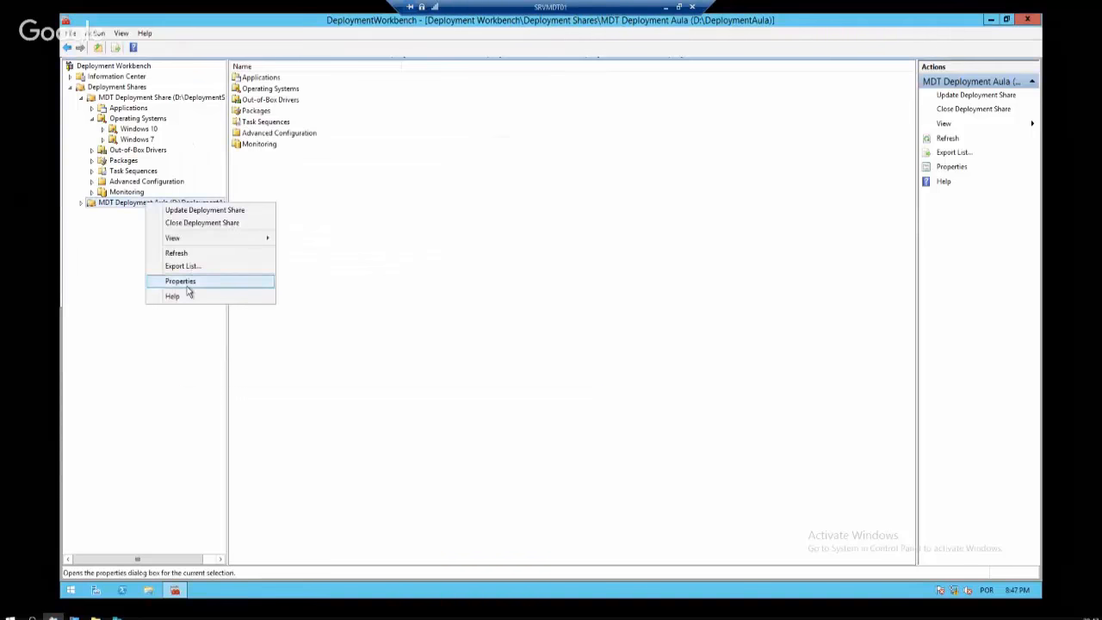
left_click(187, 284)
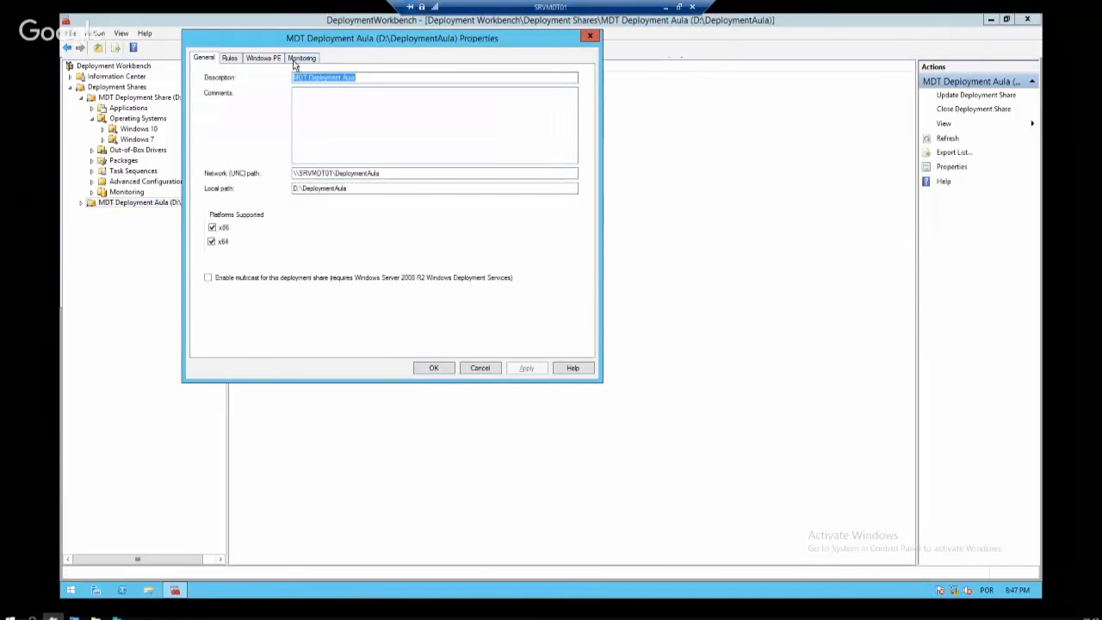
left_click(301, 57)
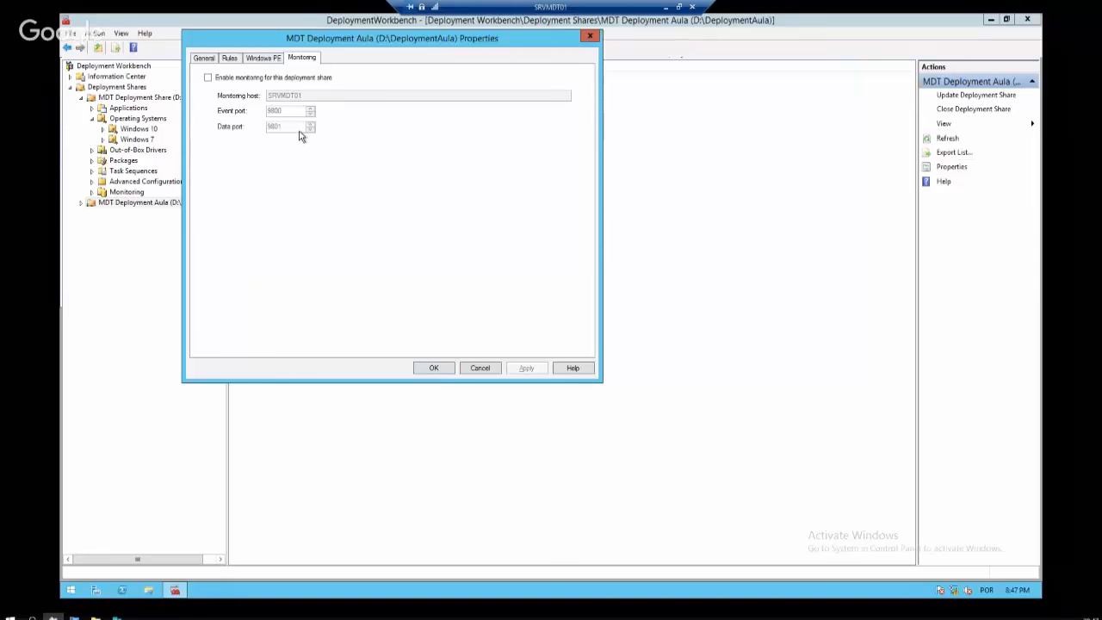
left_click(277, 78)
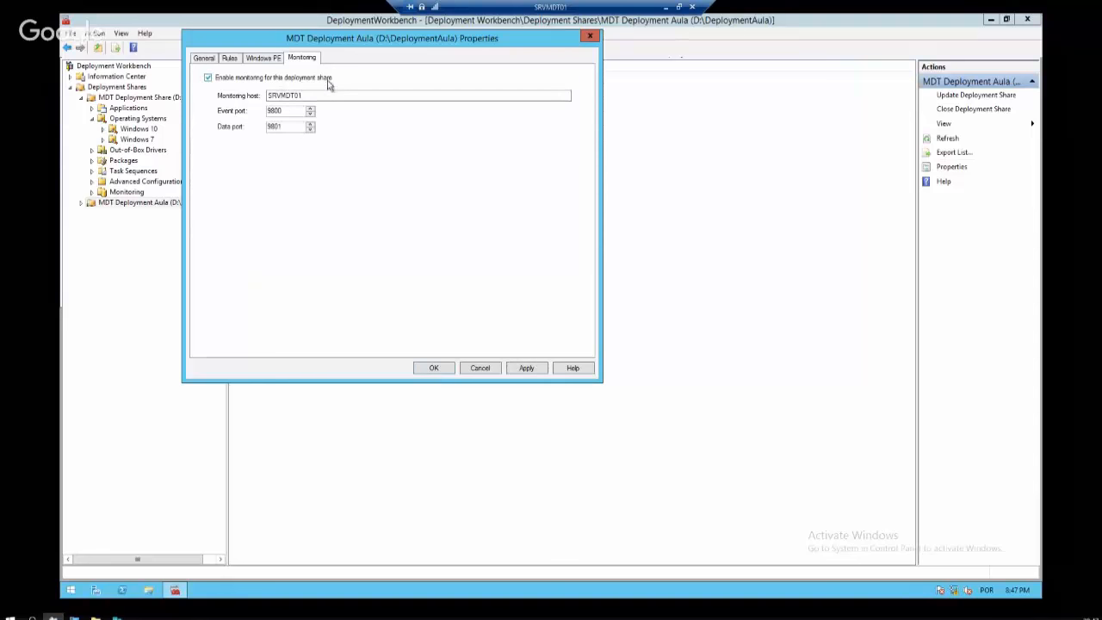
left_click(481, 369)
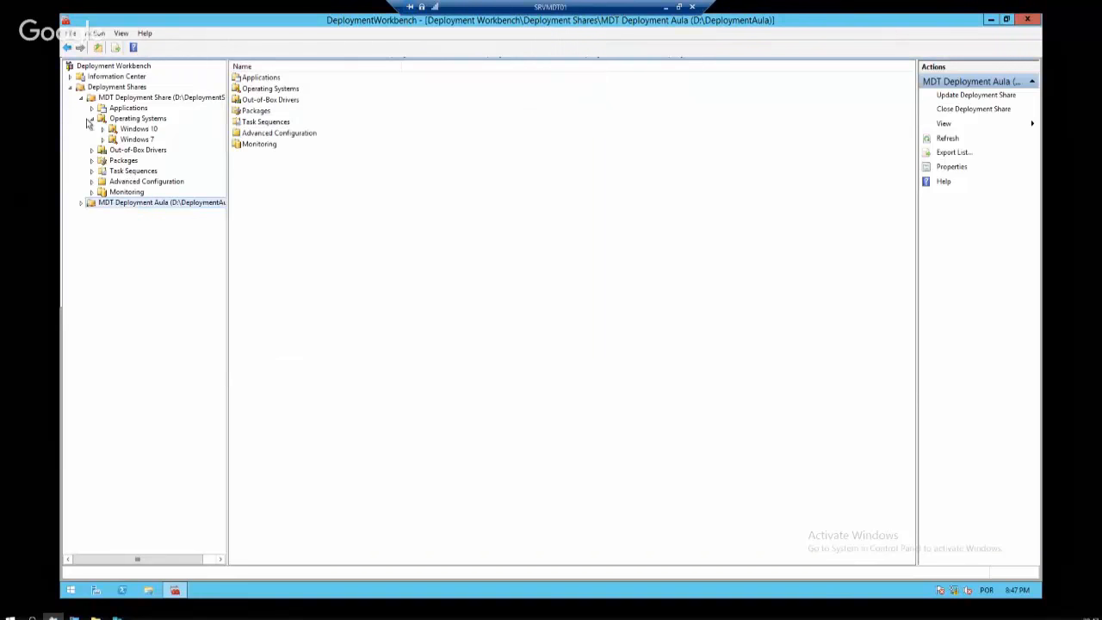
Open the original share's Operating Systems folder and briefly check the Windows 10 folder
left_click(116, 97)
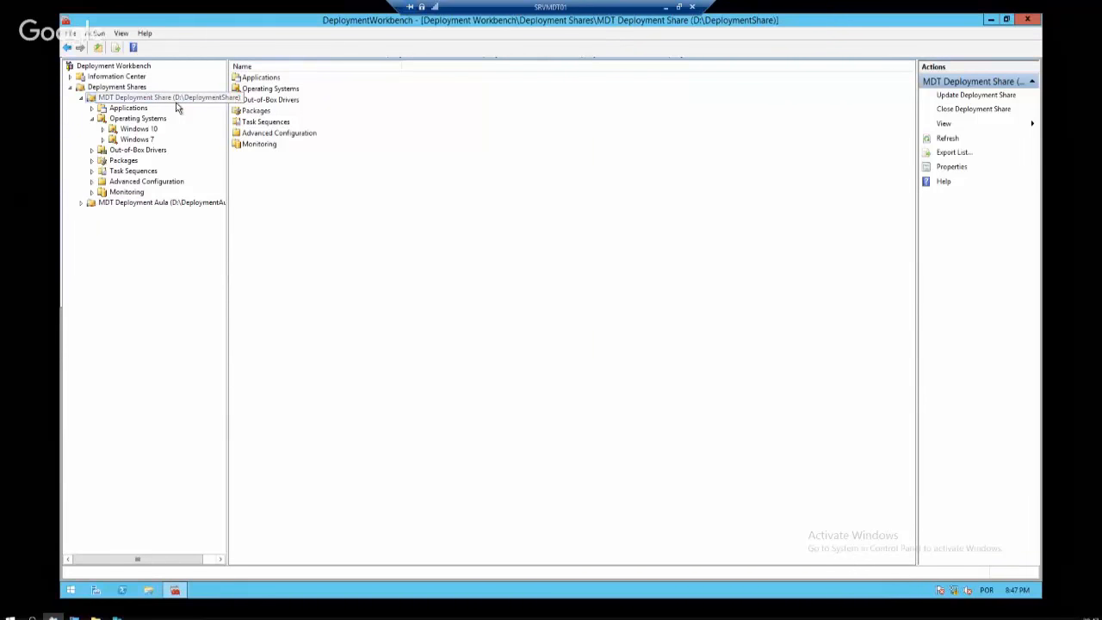
left_click(135, 119)
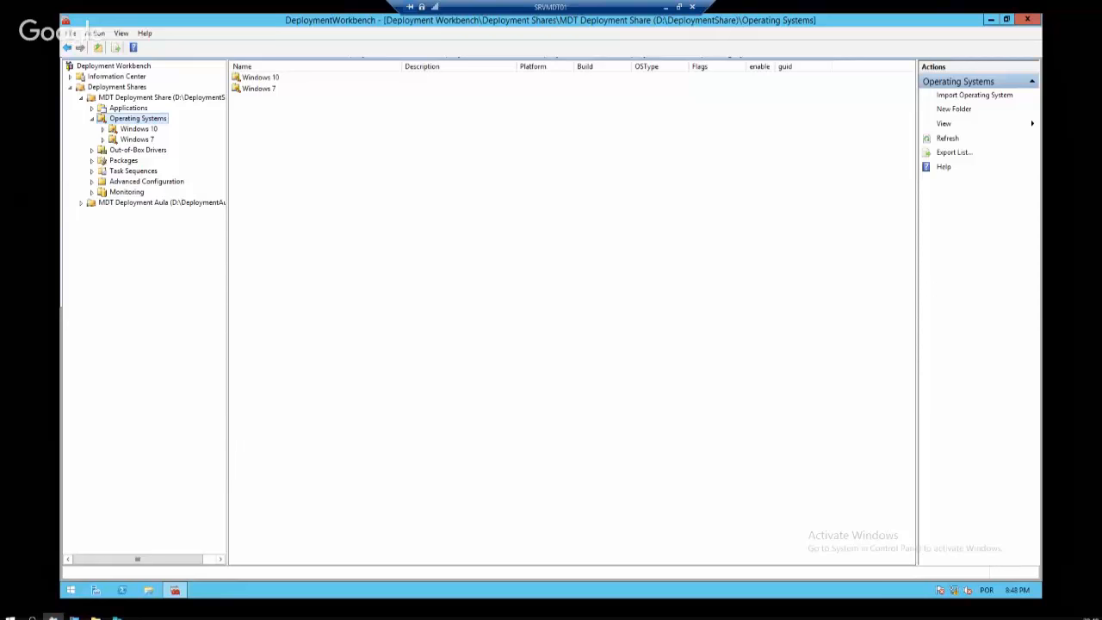
right_click(160, 121)
left_click(145, 131)
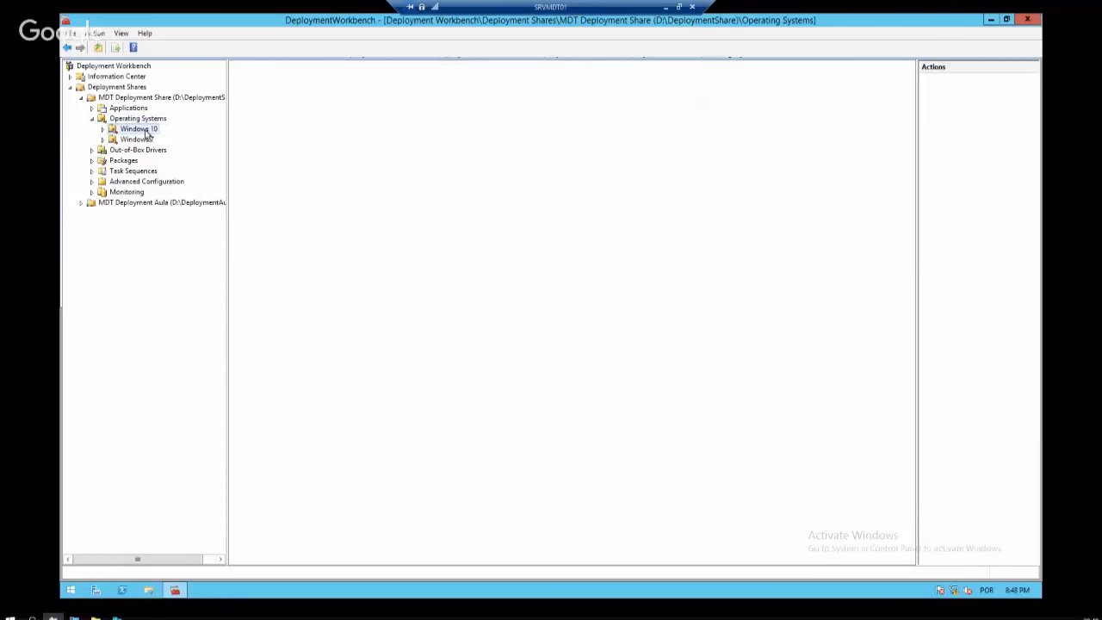
left_click(151, 120)
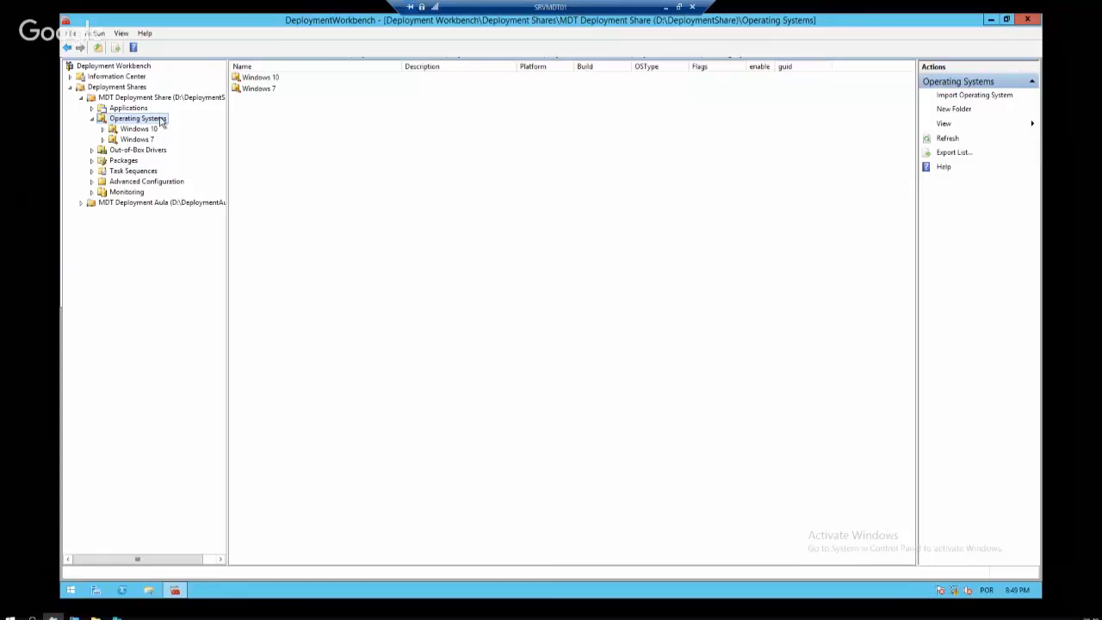
right_click(160, 121)
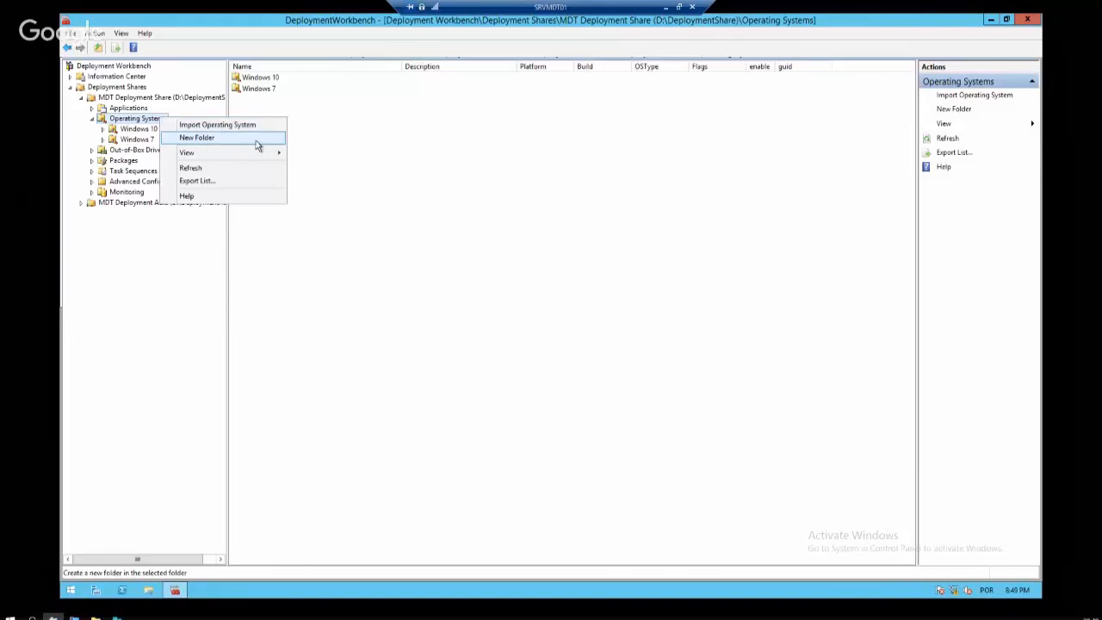
Create a folder named Windows 8 under Operating Systems
left_click(221, 138)
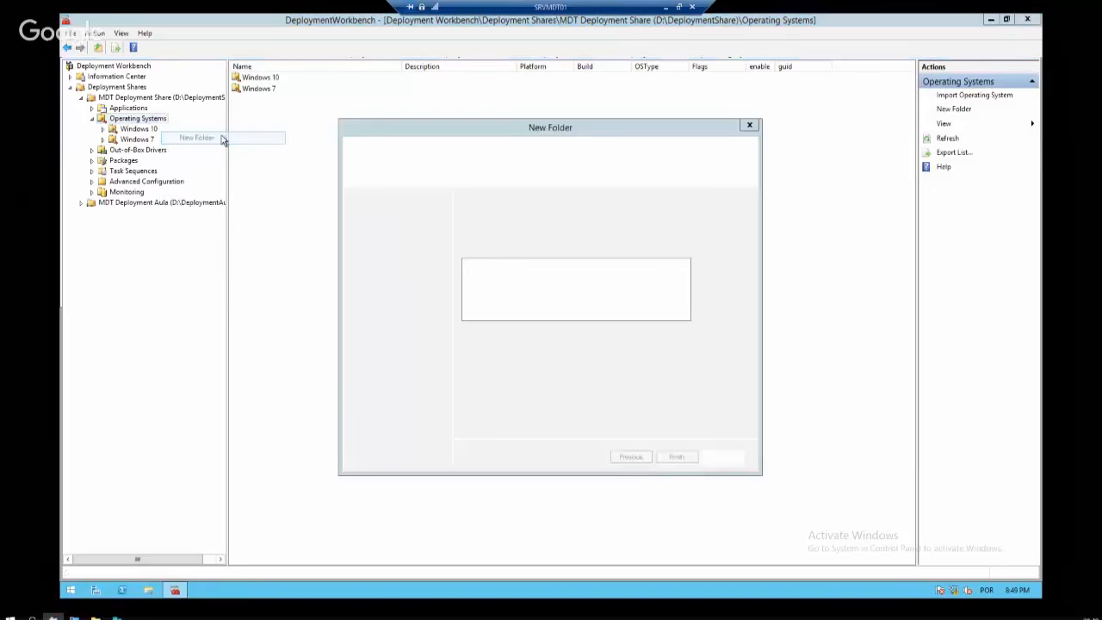
type("Windo")
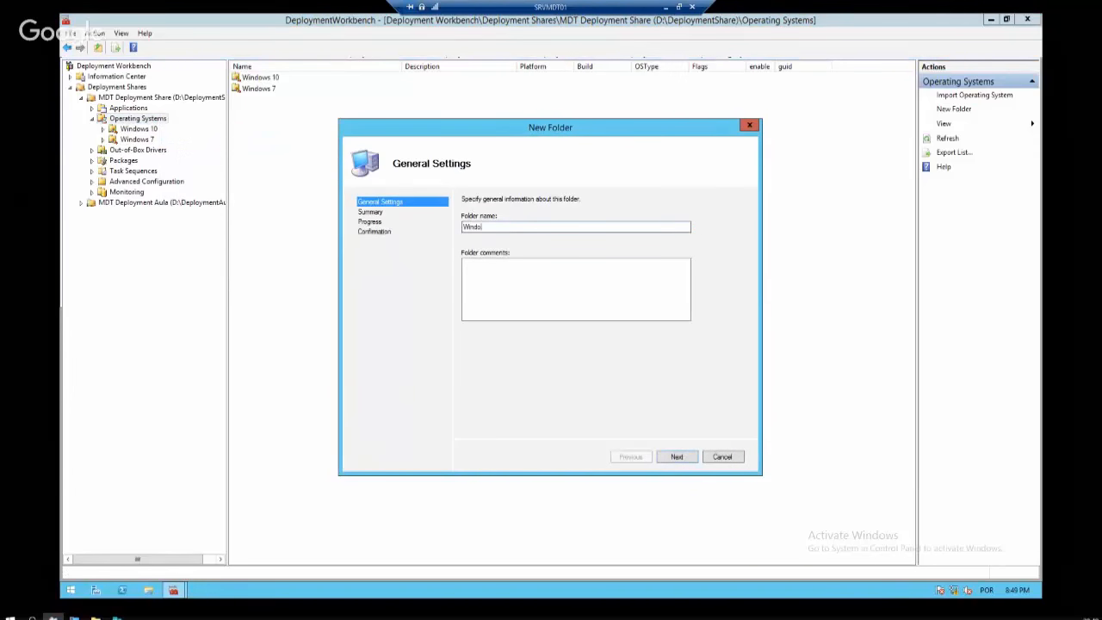
key("BackSpace")
key("BackSpace")
key("BackSpace")
key("BackSpace")
key("BackSpace")
type("Au")
key("BackSpace")
key("BackSpace")
type("Windows 8")
key("Return")
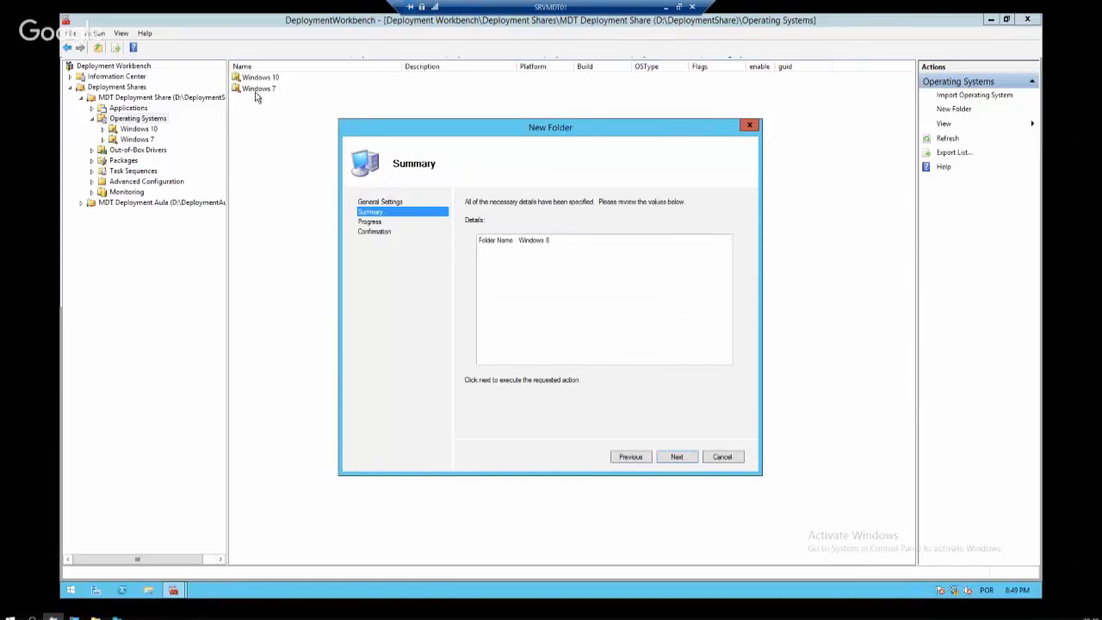
left_click(677, 463)
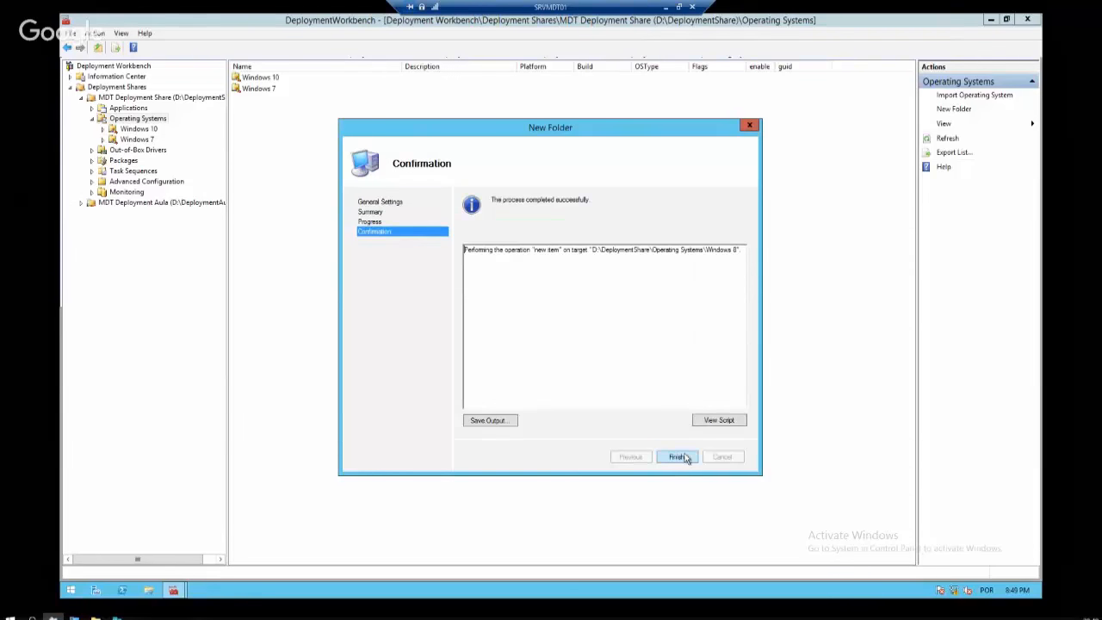
left_click(685, 461)
Start importing an operating system into the Windows 10 folder and open This PC in File Explorer
left_click(149, 140)
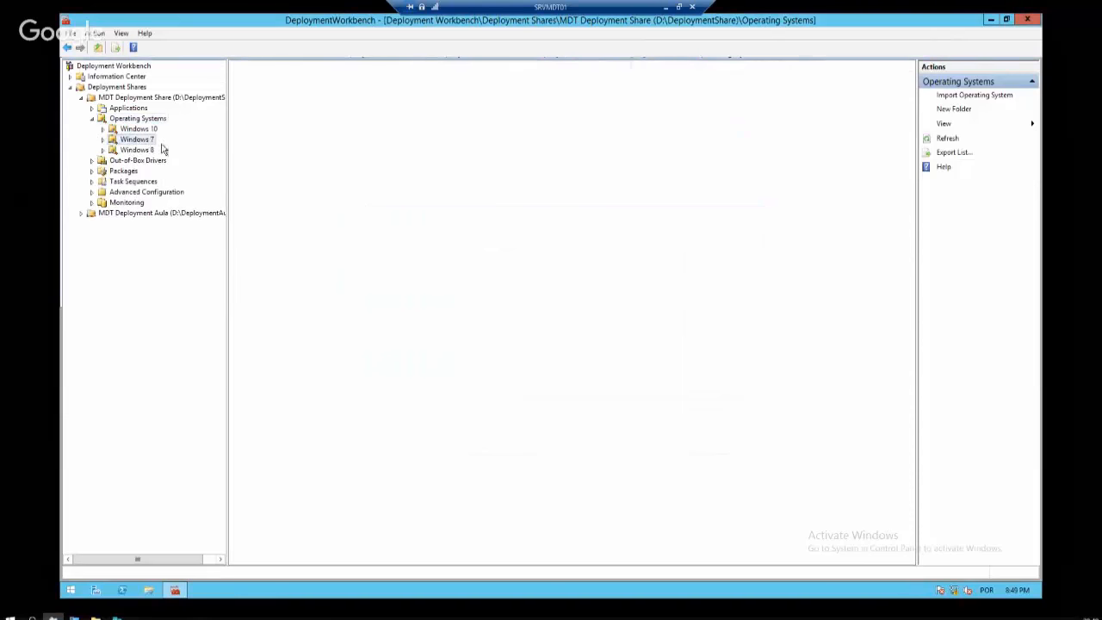
left_click(145, 130)
left_click(148, 141)
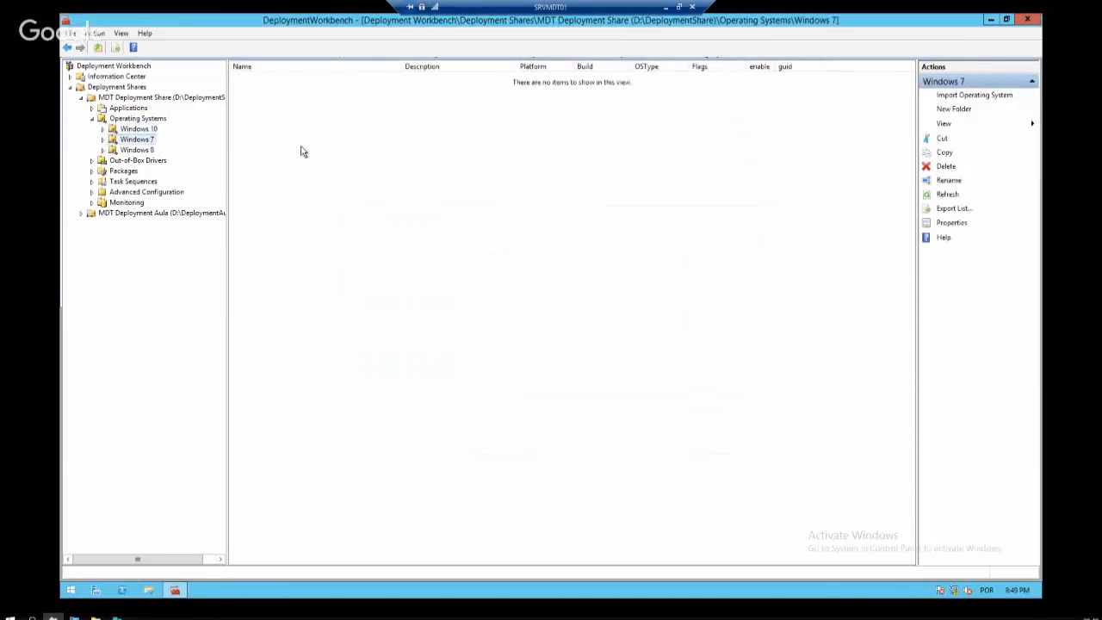
right_click(148, 140)
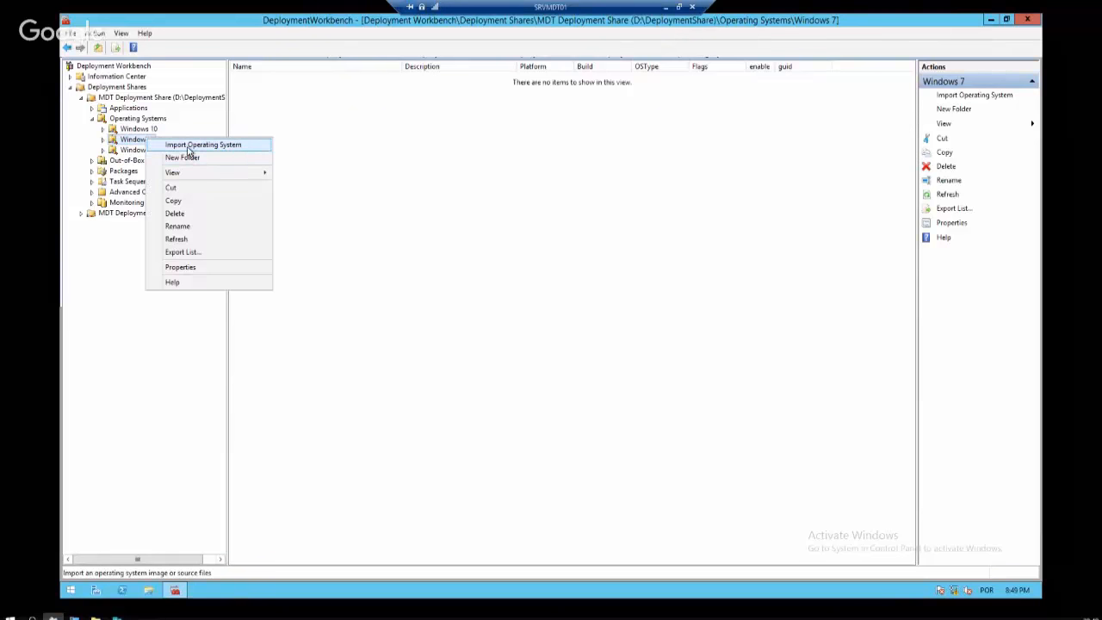
left_click(402, 154)
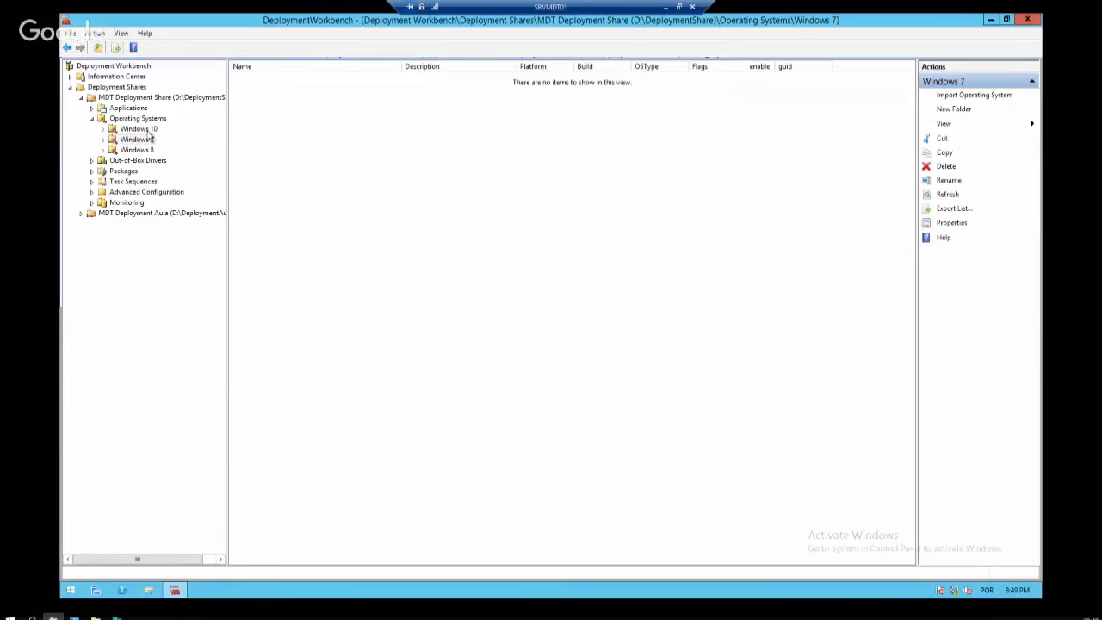
left_click(145, 130)
right_click(157, 130)
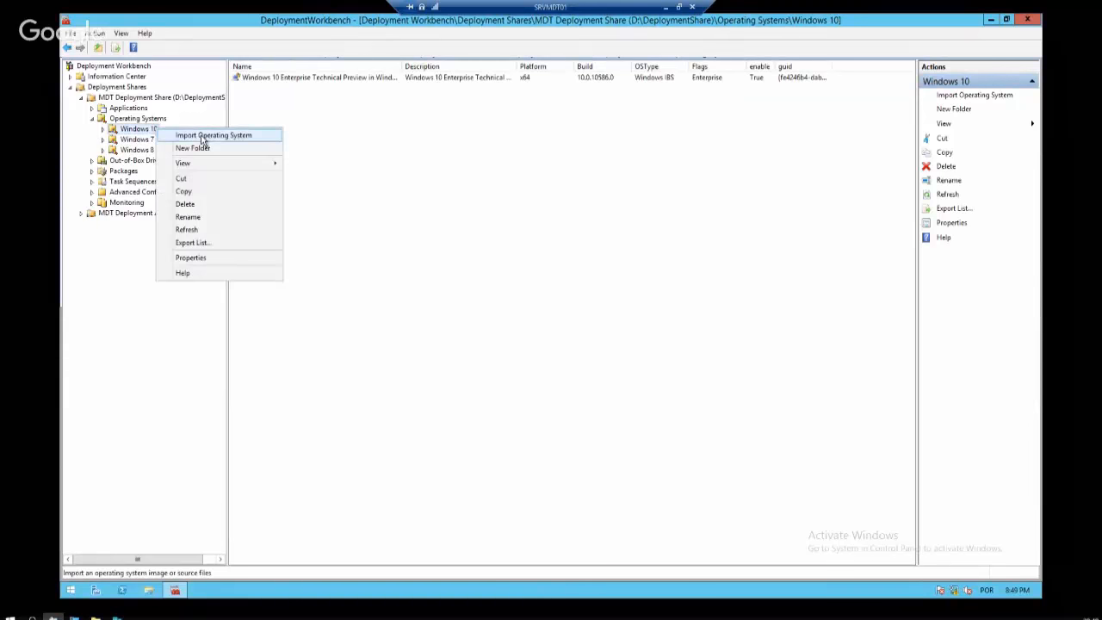
left_click(203, 139)
left_click(153, 594)
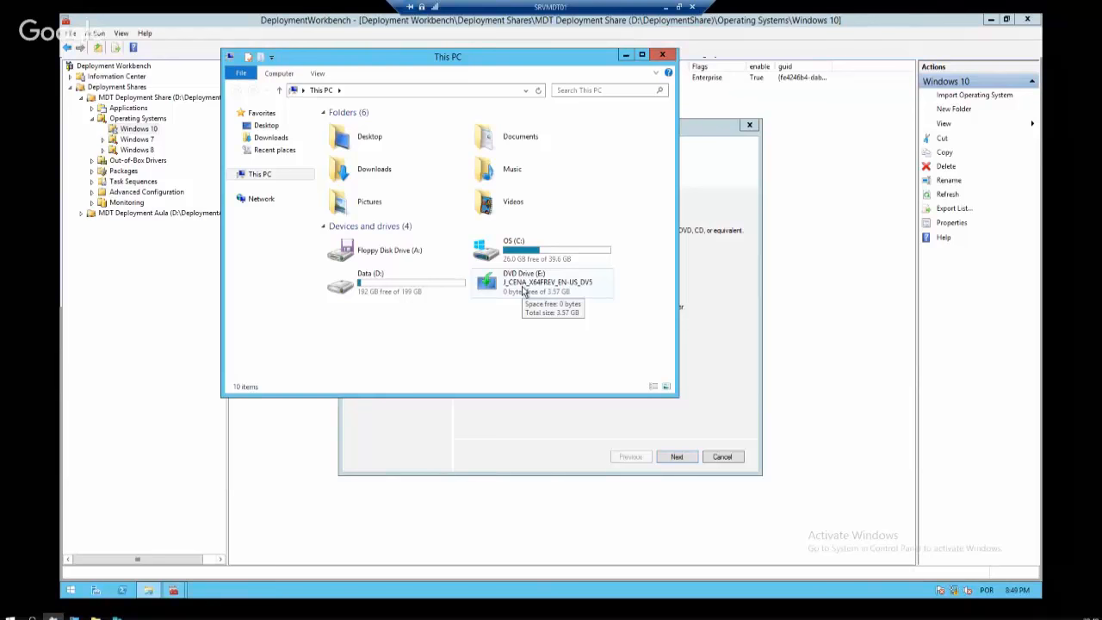
Browse DVD Drive E: into its sources folder and locate the 3.10 GB install.wim image
left_click(523, 289)
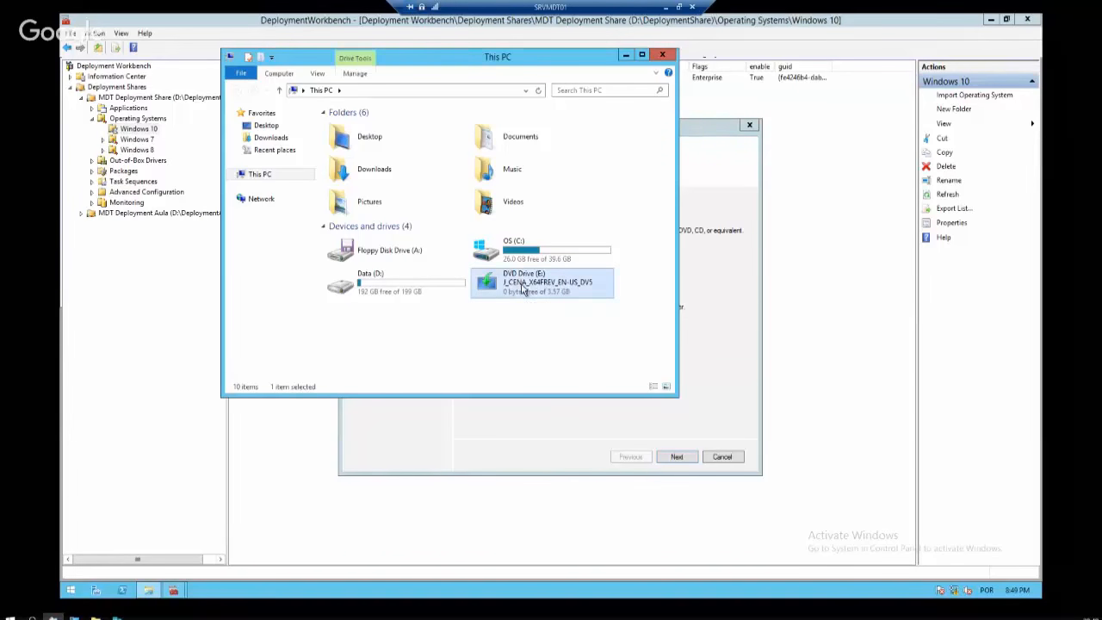
right_click(510, 278)
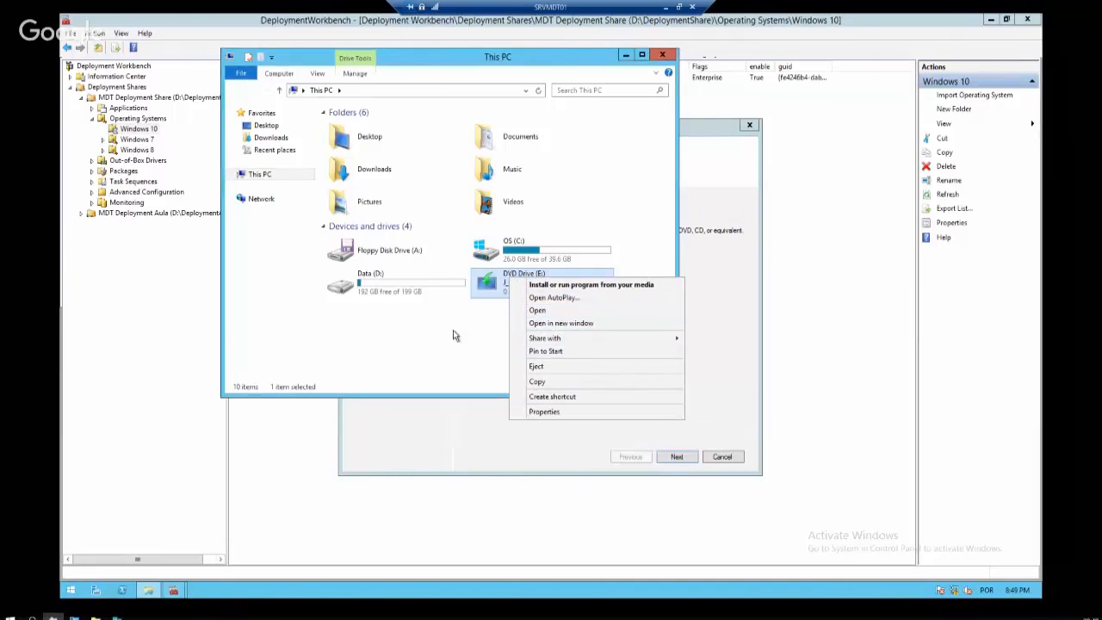
left_click(541, 311)
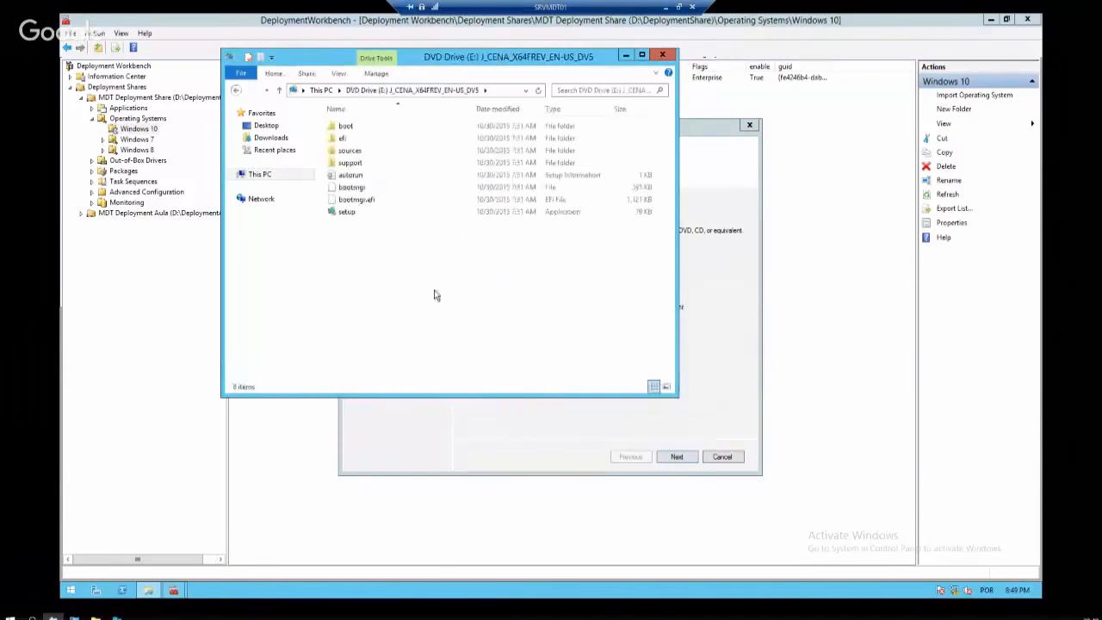
left_click(361, 153)
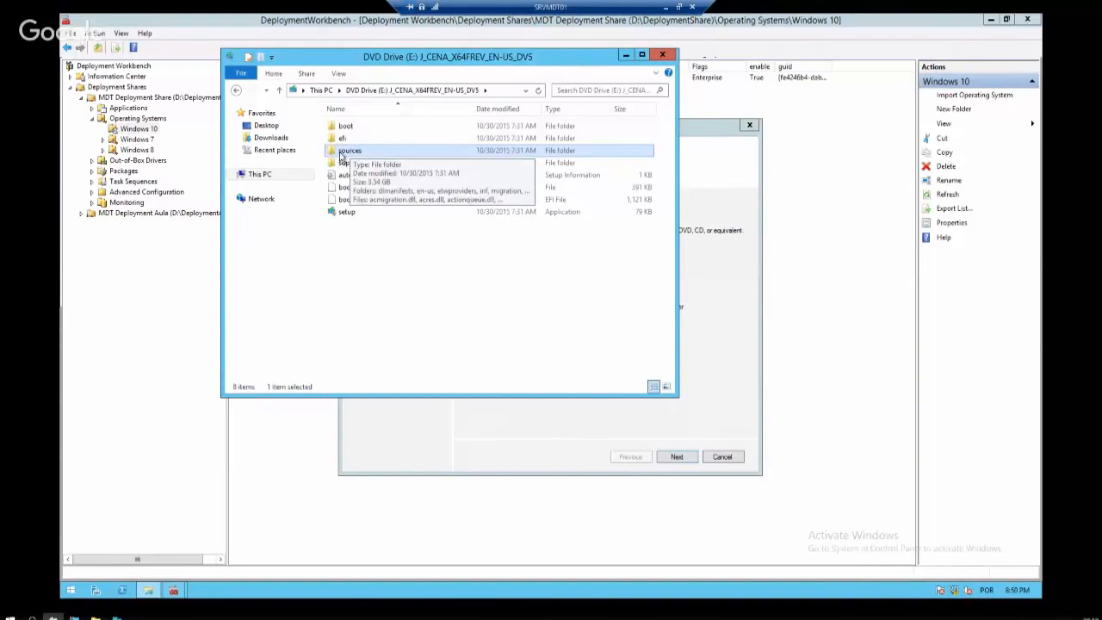
double_click(350, 155)
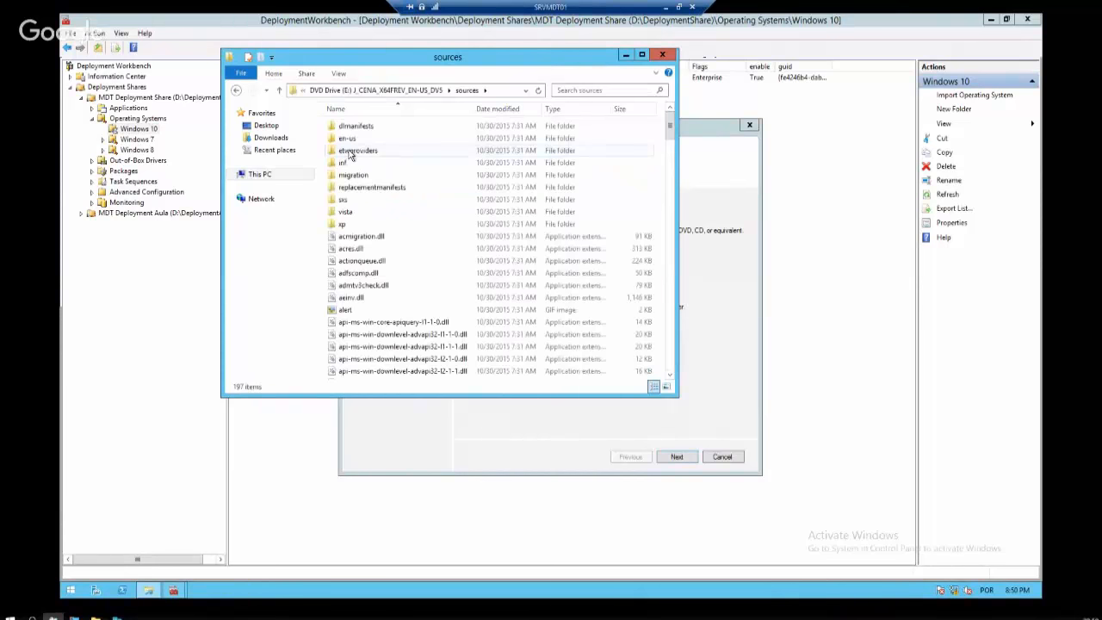
scroll(379, 305, "down", 10)
left_click(379, 302)
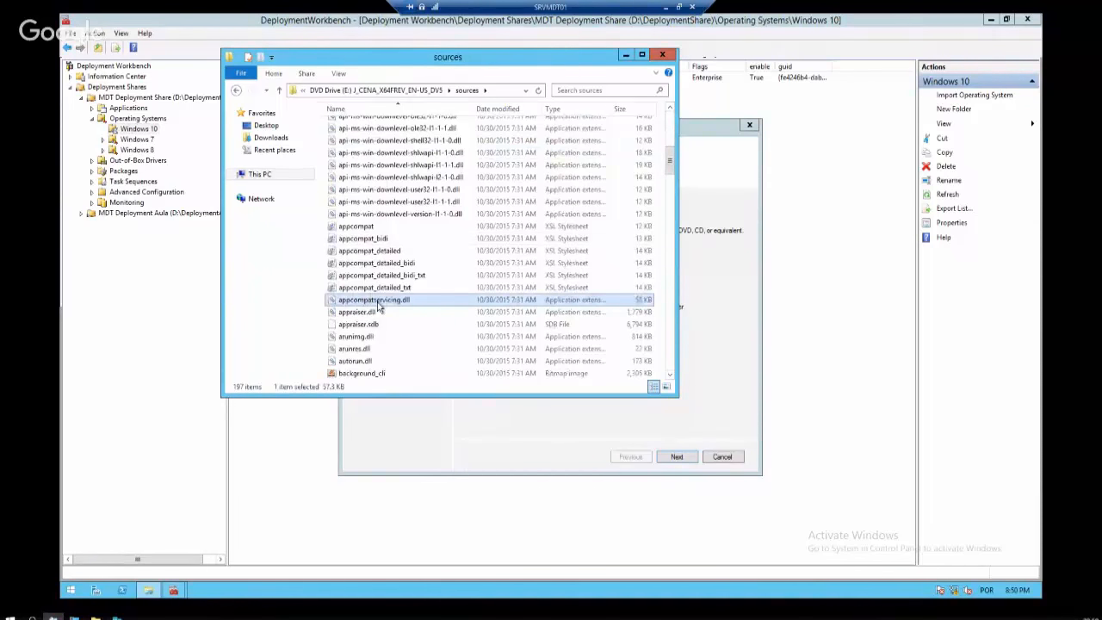
key("i")
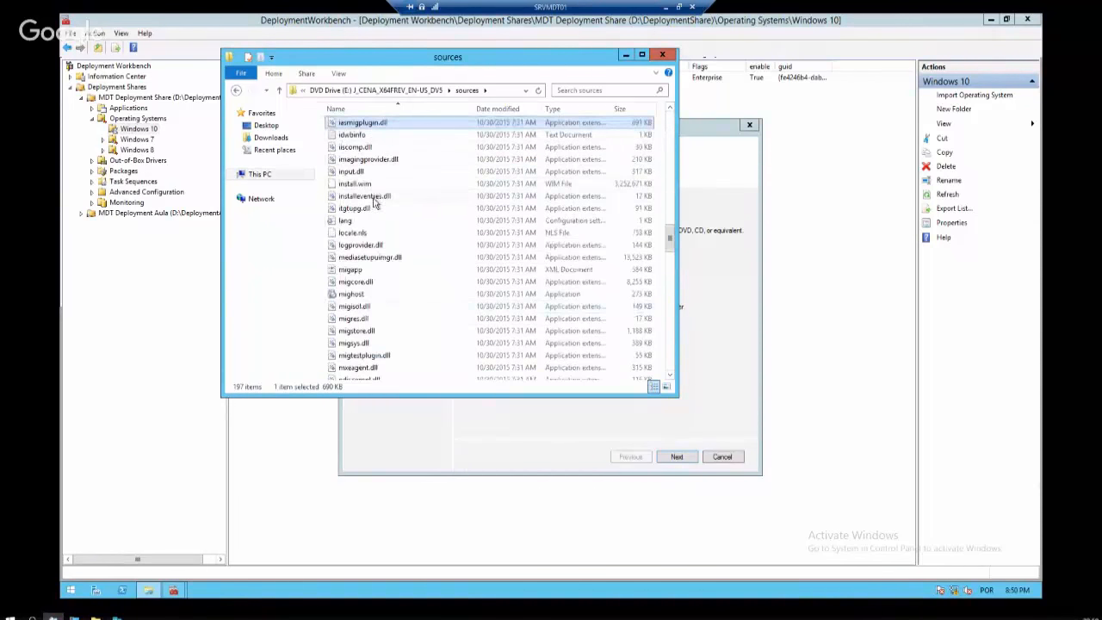
left_click(368, 185)
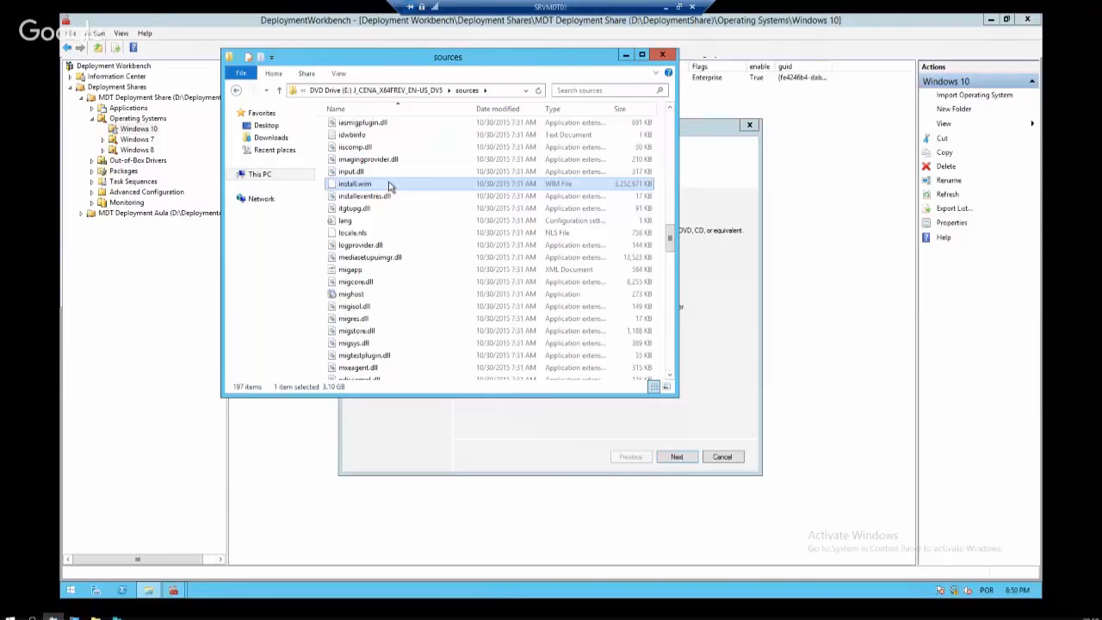
Go from This PC to the Operating Systems folder in D:\DeploymentShare
left_click(259, 174)
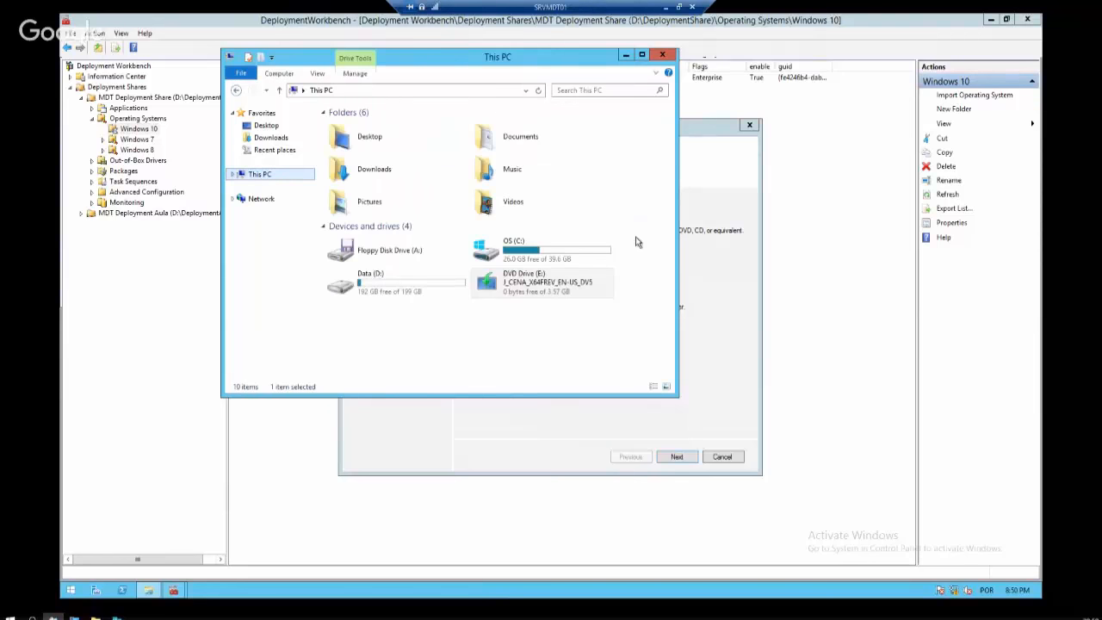
double_click(408, 285)
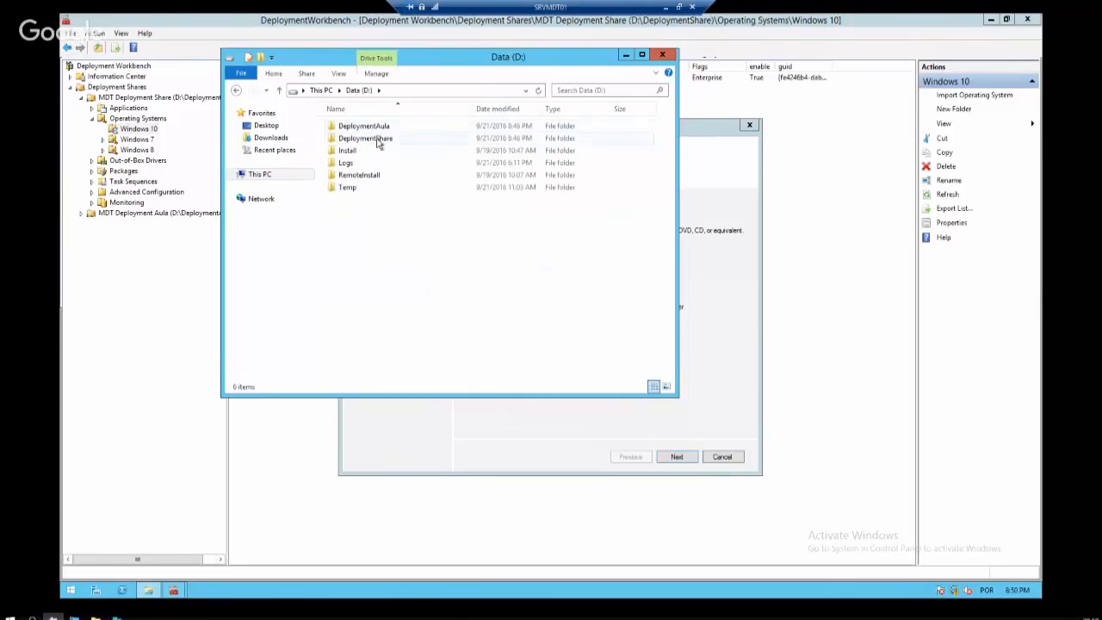
double_click(376, 139)
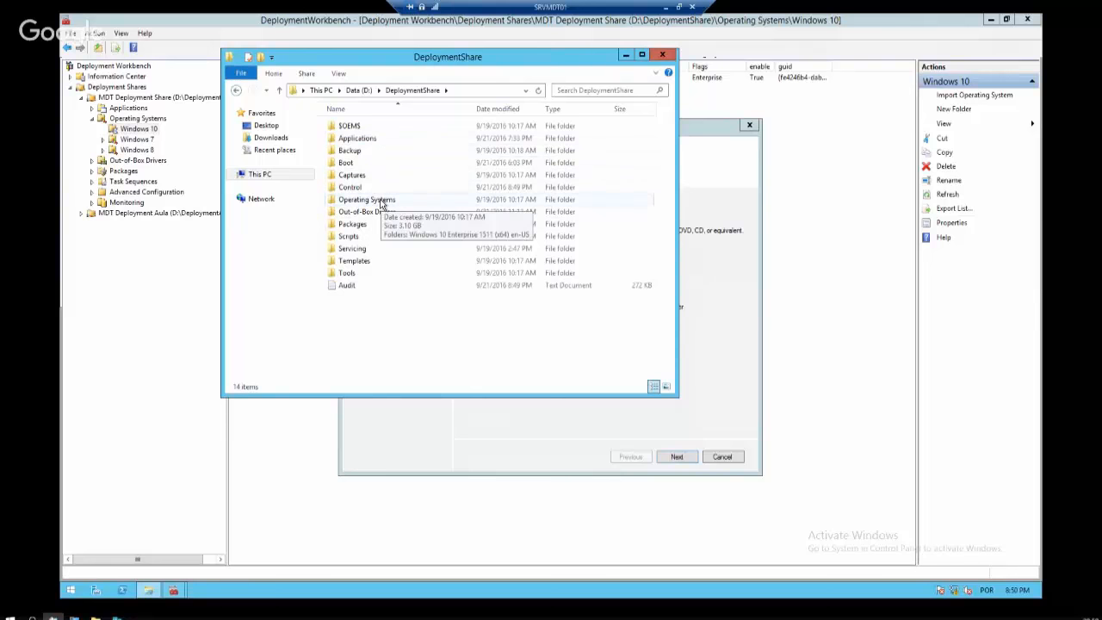
double_click(381, 201)
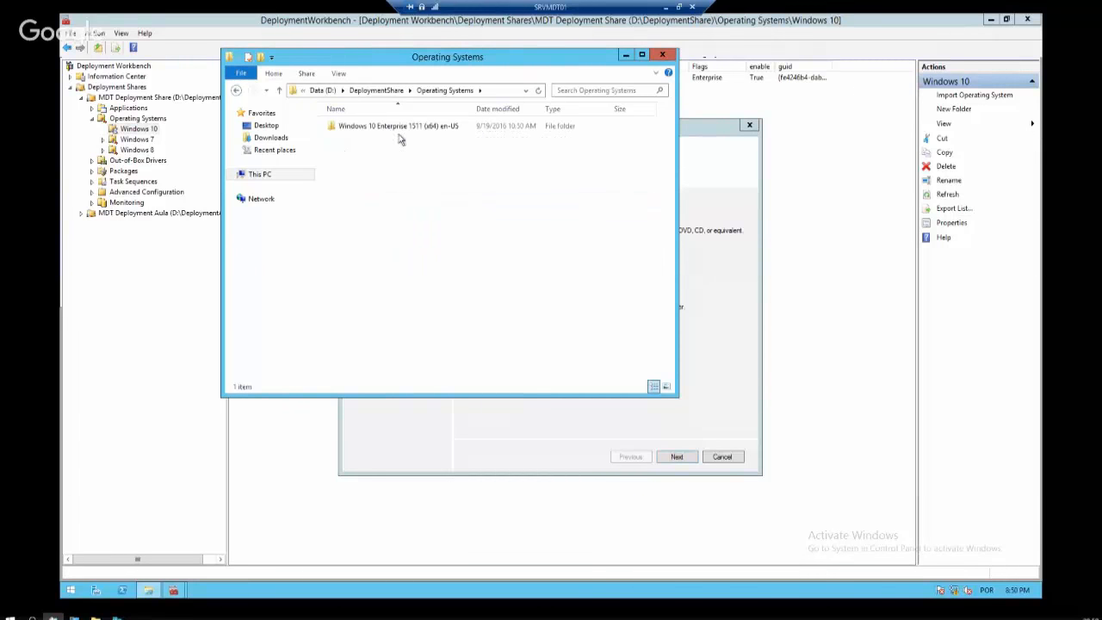
Create a new folder named Windows_10_x64 in Operating Systems
right_click(402, 163)
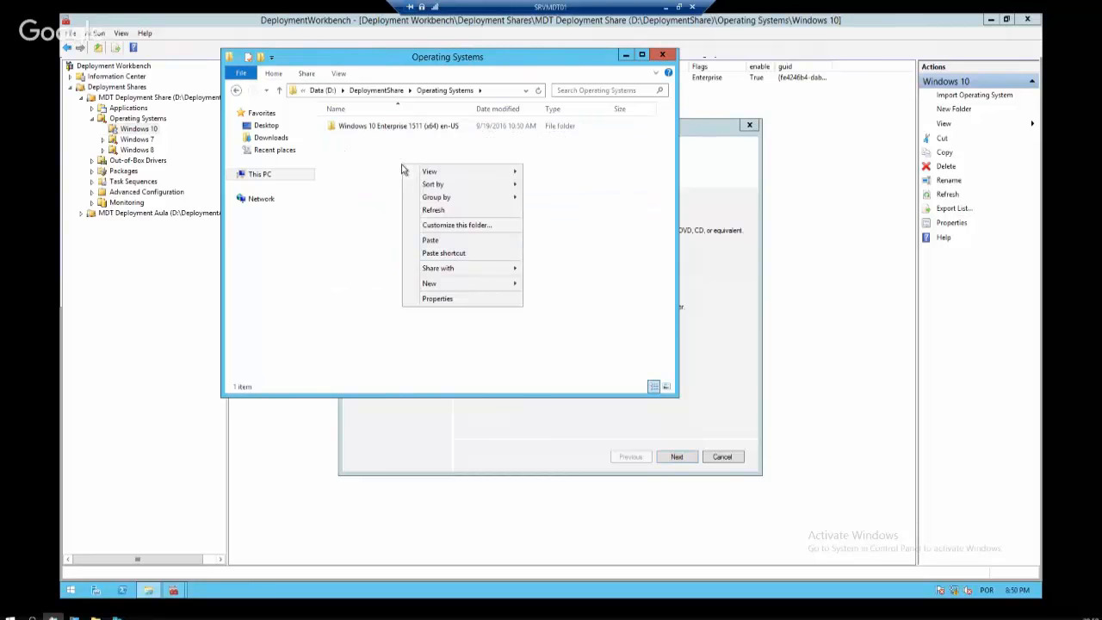
mouse_move(481, 287)
left_click(539, 285)
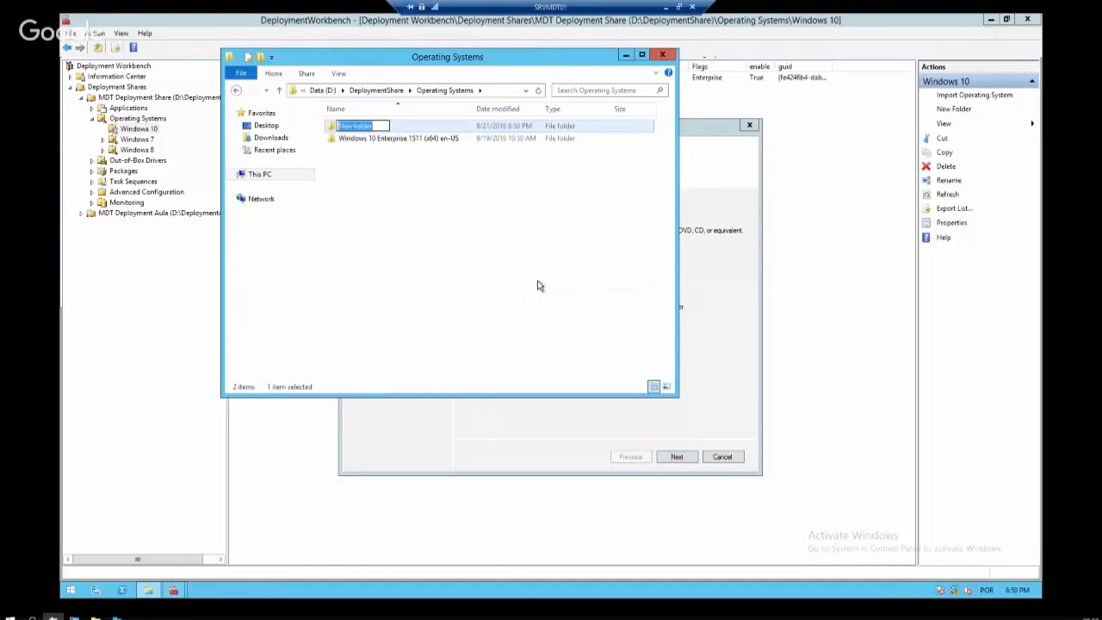
type("Windows 10")
key("BackSpace")
key("BackSpace")
key("BackSpace")
type("_10_")
type("x64")
key("Return")
key("Return")
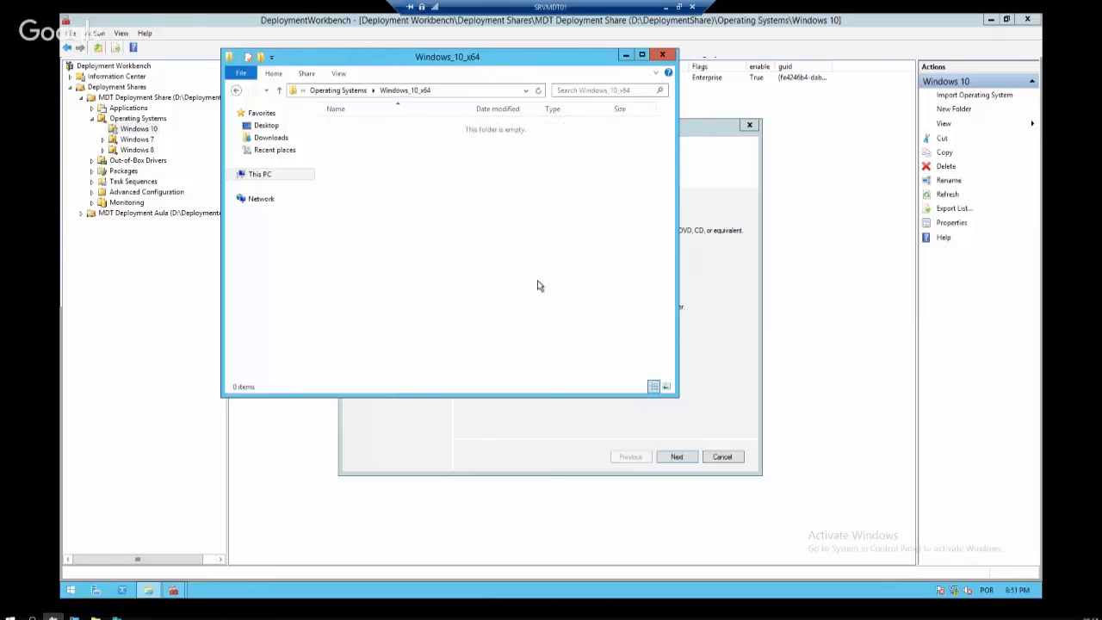
Cancel the paste, find install.wim in the Windows 10 Enterprise 1511 folder, then choose Custom image file
key("ctrl+v")
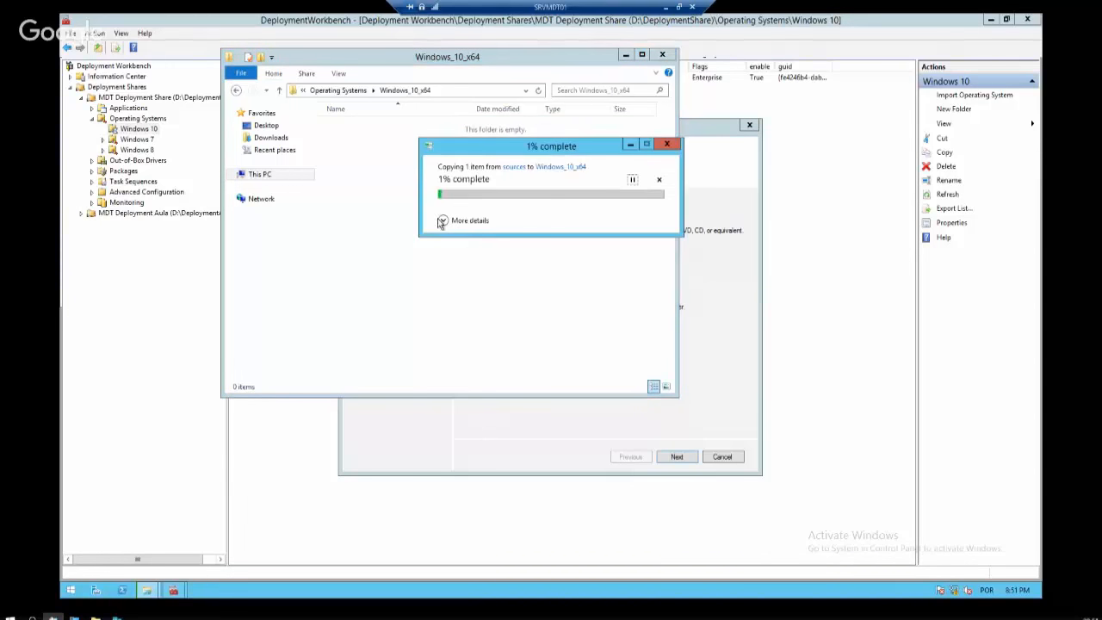
left_click(486, 222)
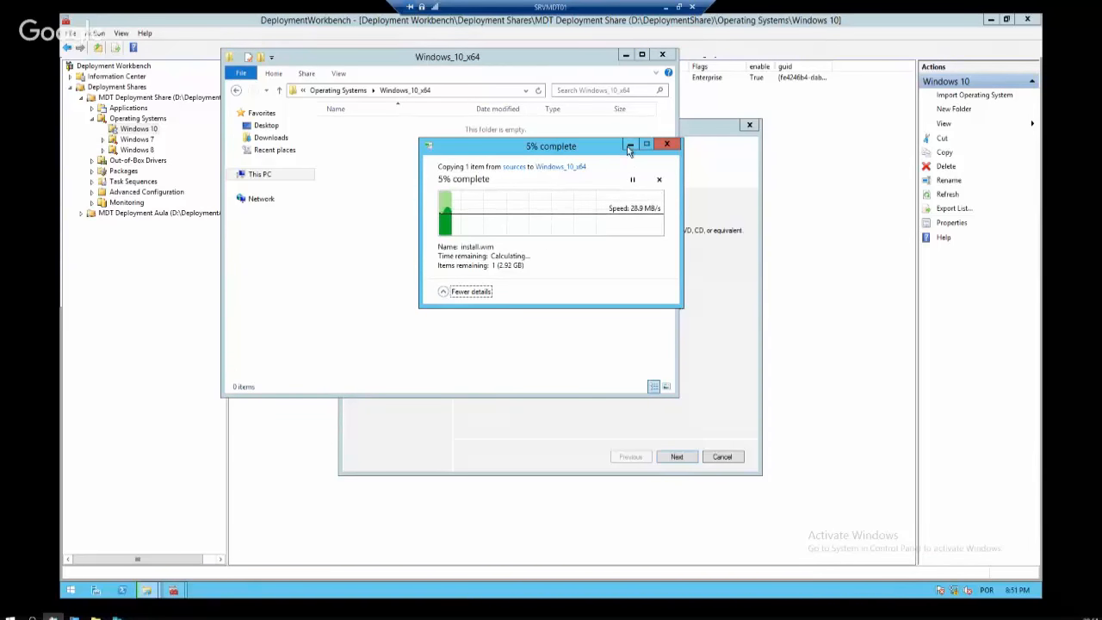
left_click(660, 180)
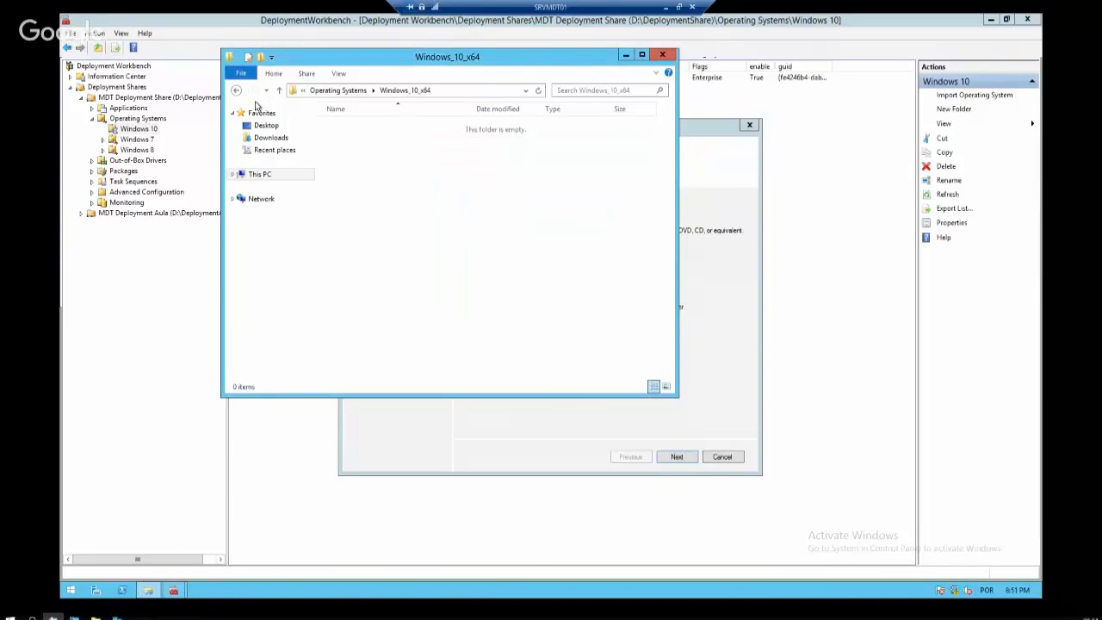
left_click(239, 91)
double_click(411, 128)
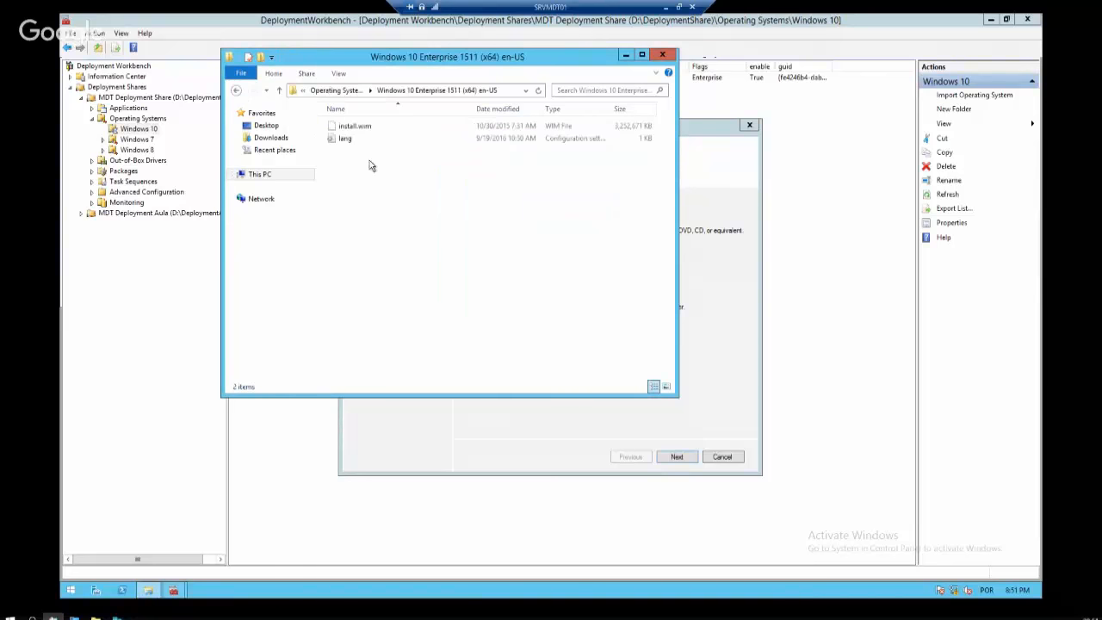
left_click(367, 127)
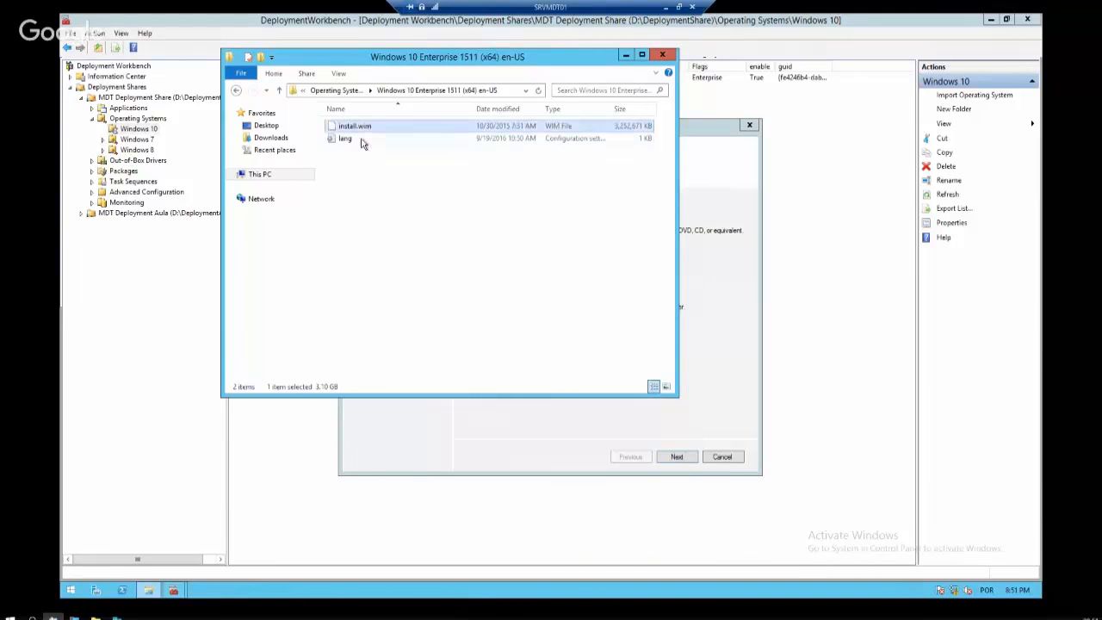
left_click(662, 55)
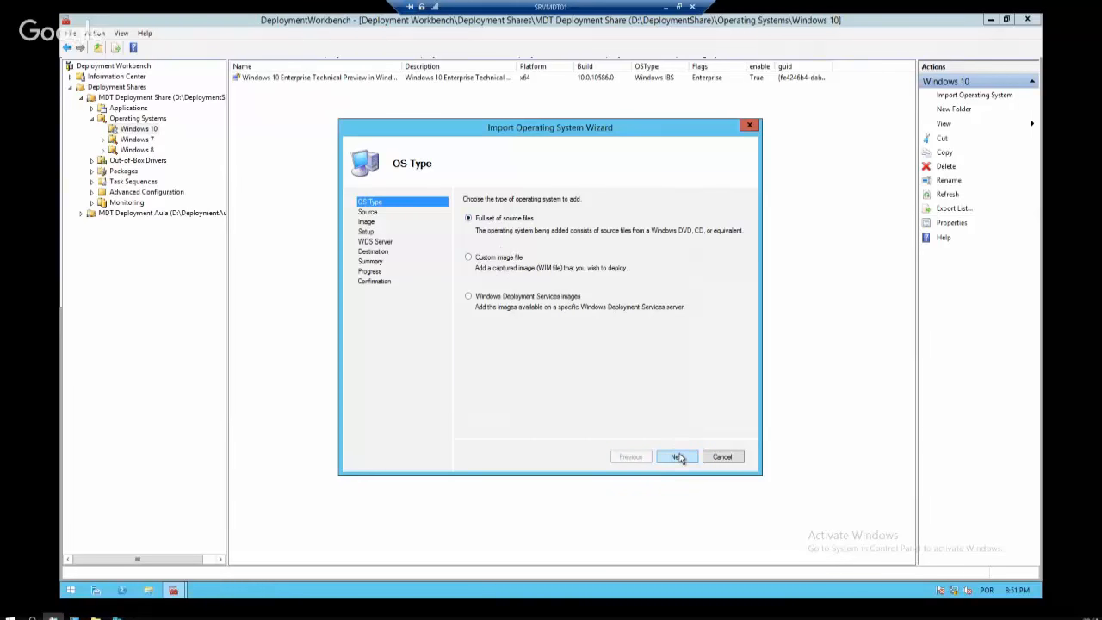
left_click(498, 258)
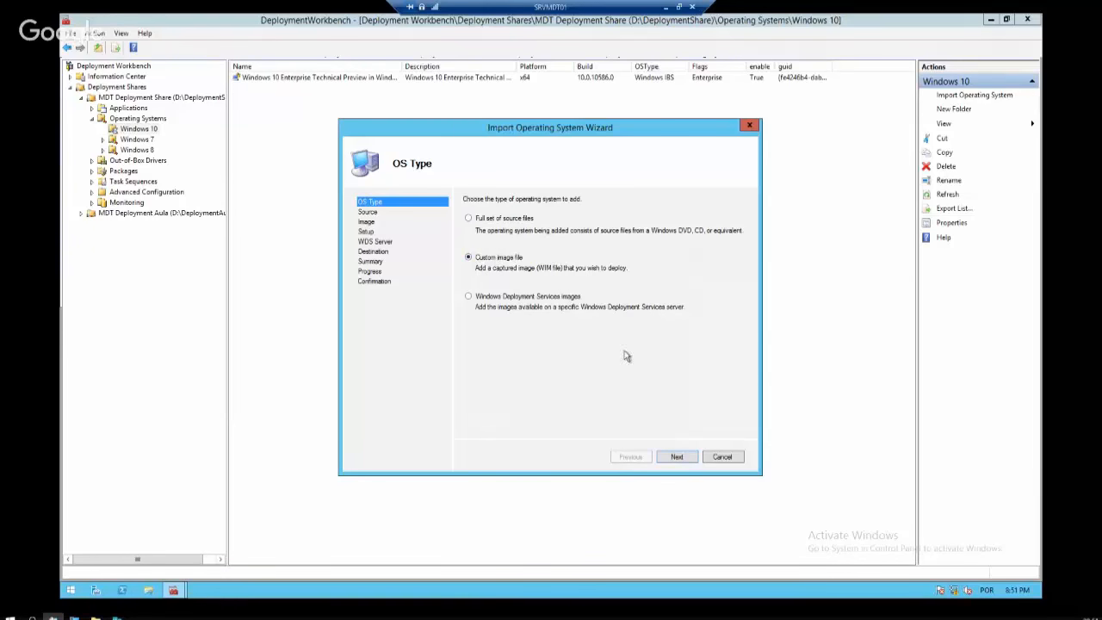
Pick install.wim from \\srvmdt01\DeploymentShare$\Operating Systems\Windows 10 Enterprise 1511 as the image
left_click(677, 459)
left_click(725, 227)
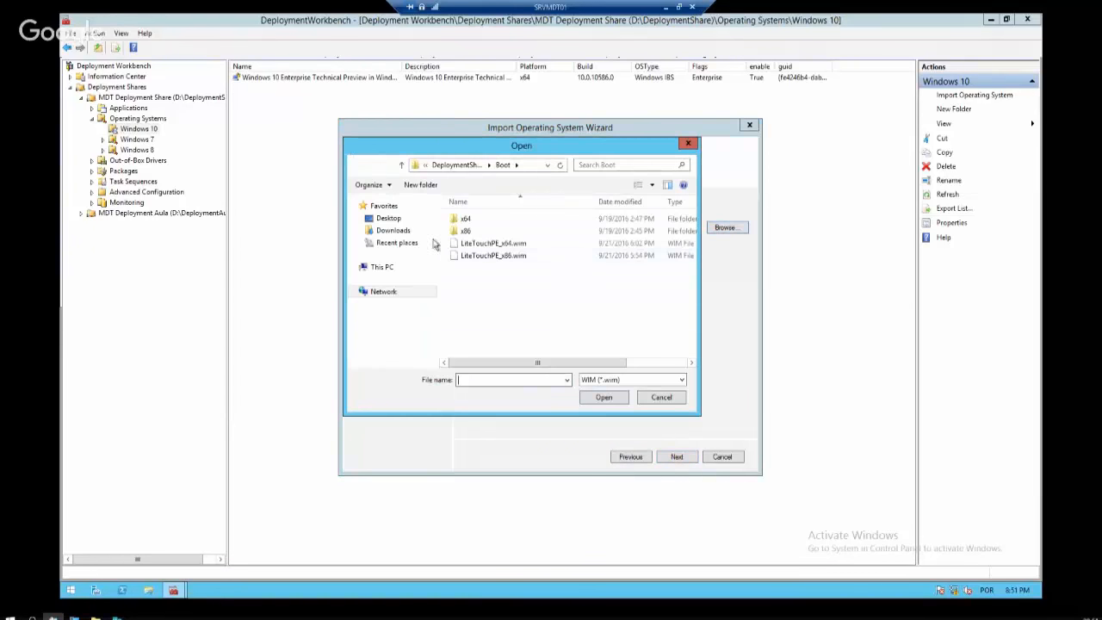
left_click(383, 268)
left_click(512, 167)
type("\\srvmd")
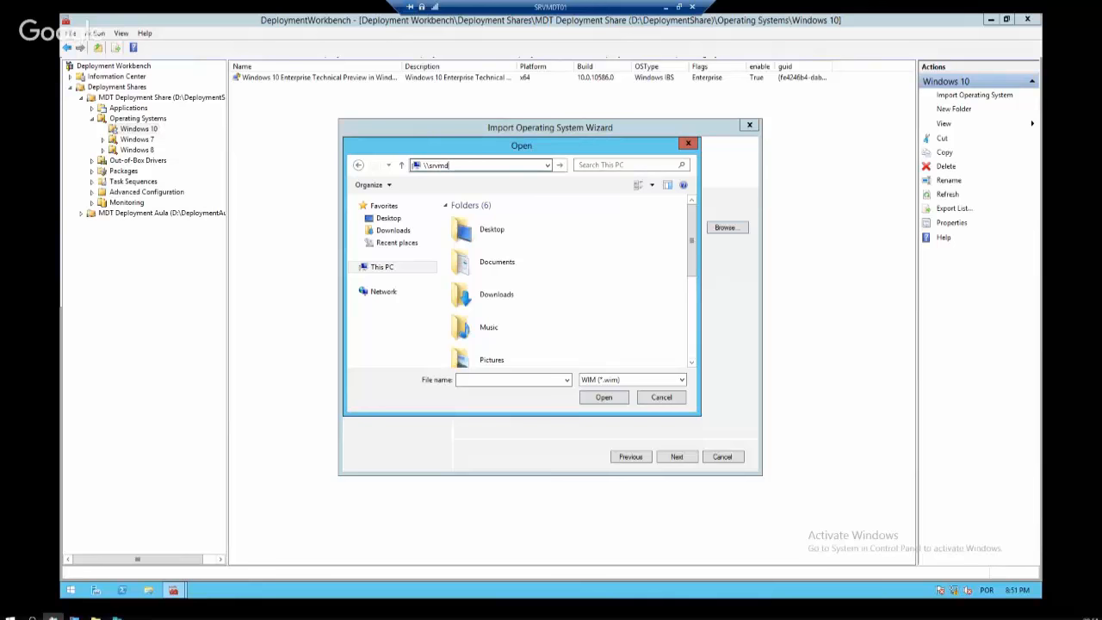
type("t01\\DeploymentShare$")
key("Return")
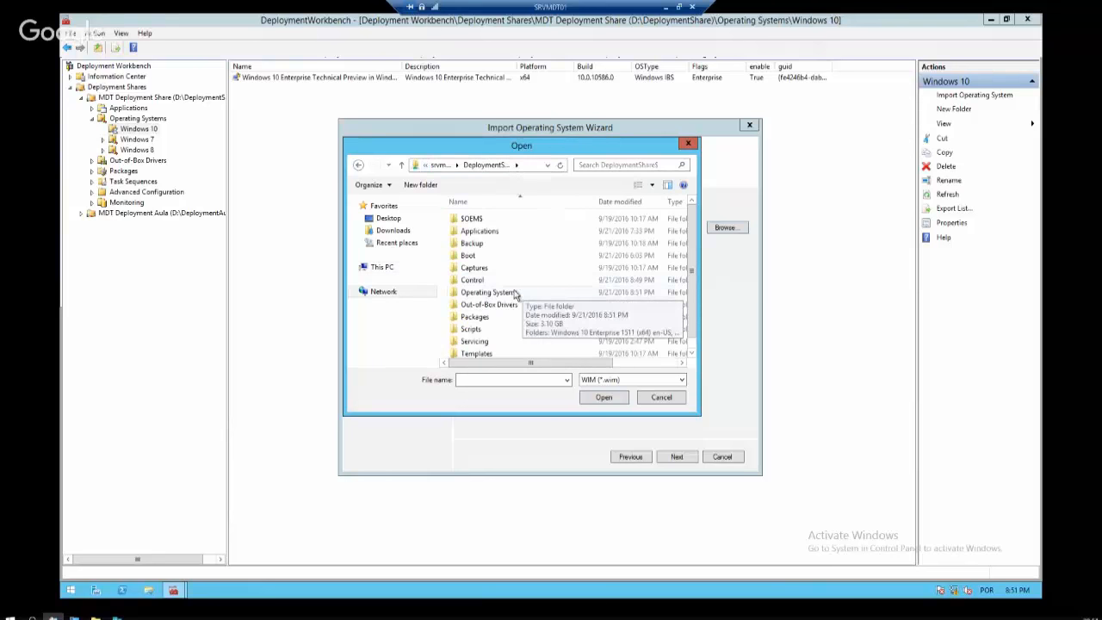
double_click(514, 294)
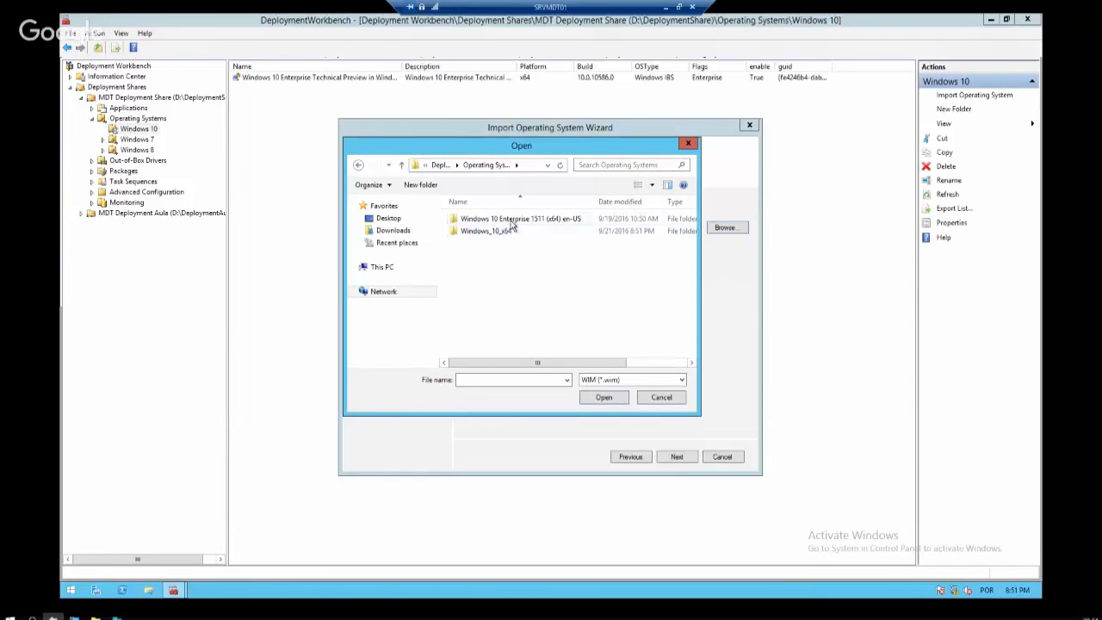
double_click(514, 220)
double_click(492, 221)
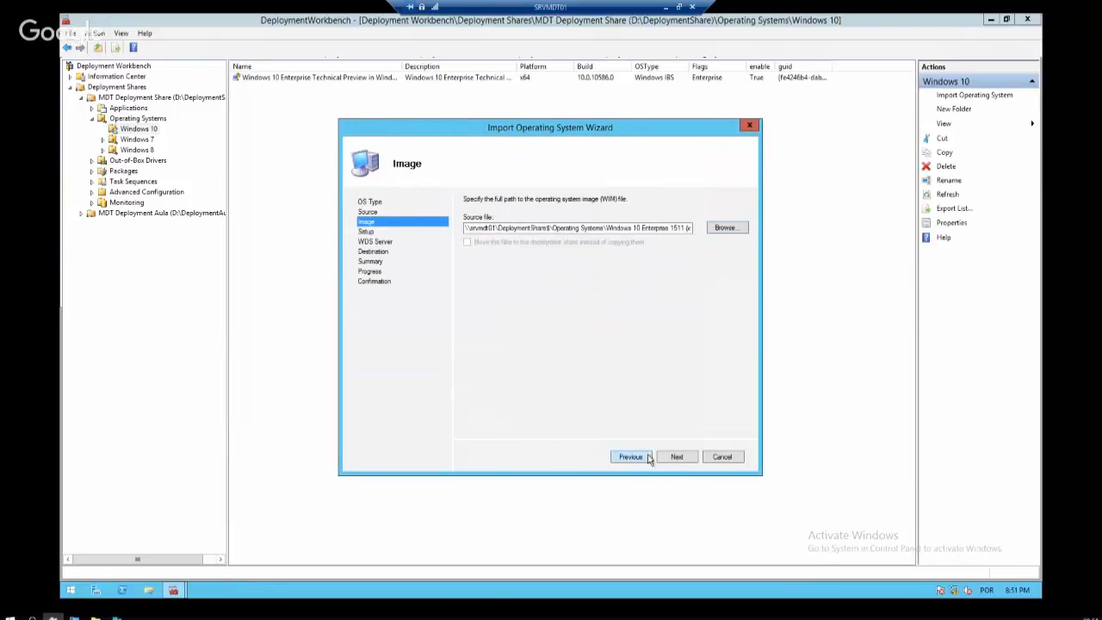
Skip setup files, name it Windows 10 Enterprise x64 pt-BR, then cancel the wizard at Summary
left_click(676, 456)
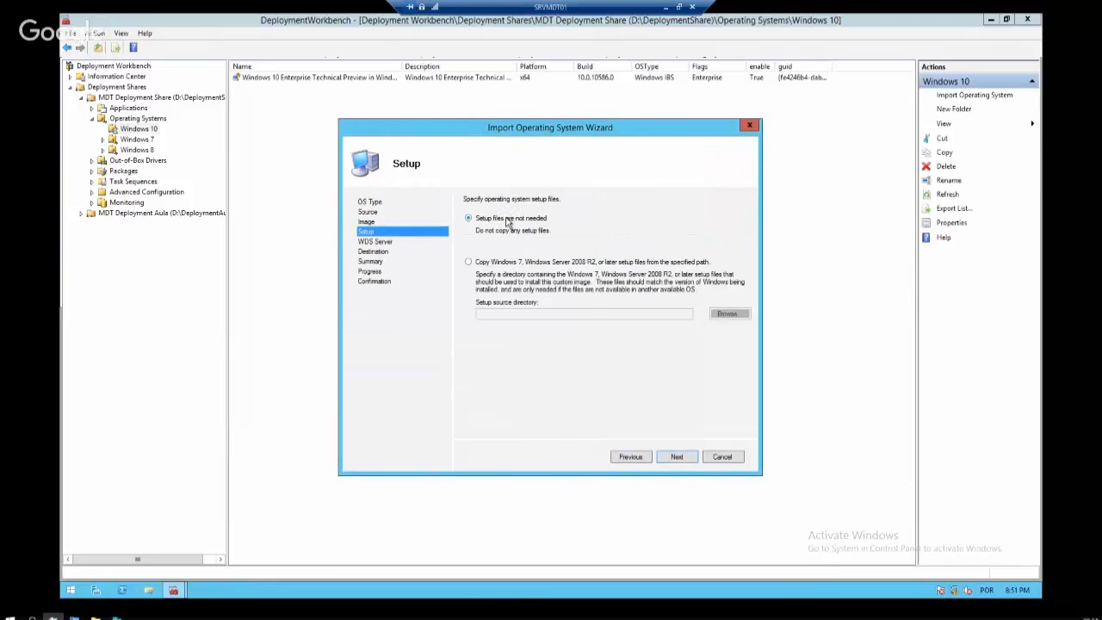
left_click(678, 459)
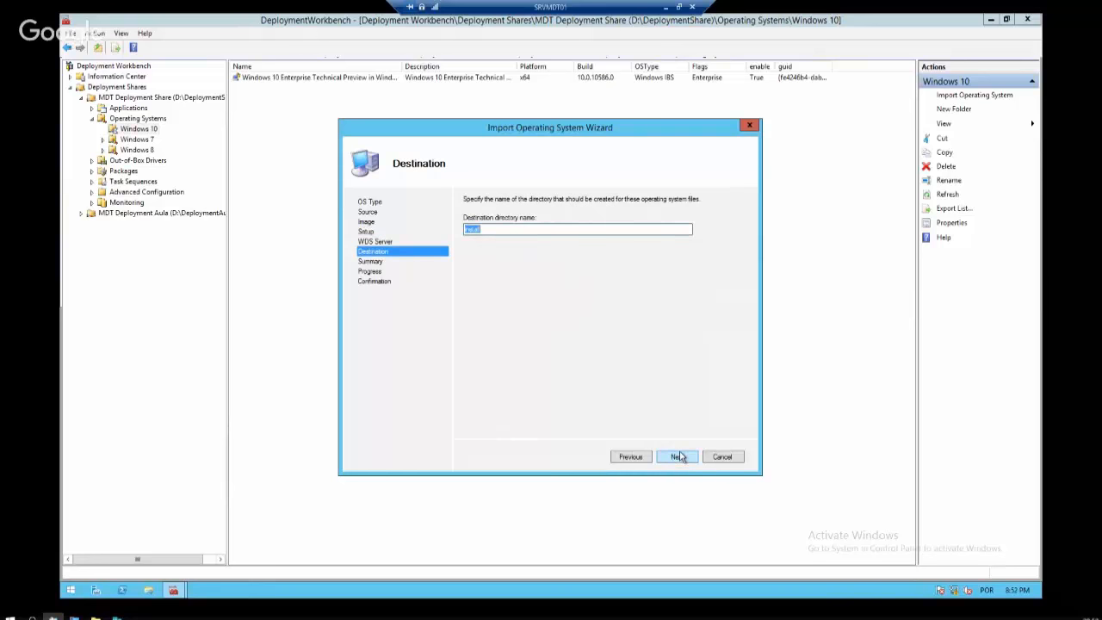
type("Windows 10 Enterprise x64 pt-BR")
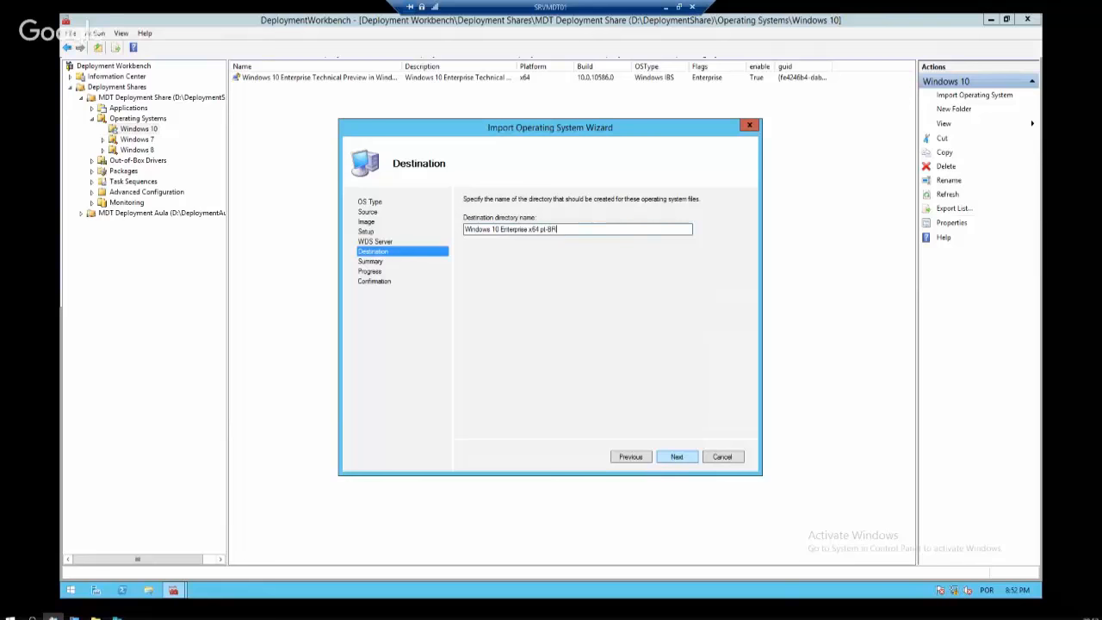
left_click(690, 461)
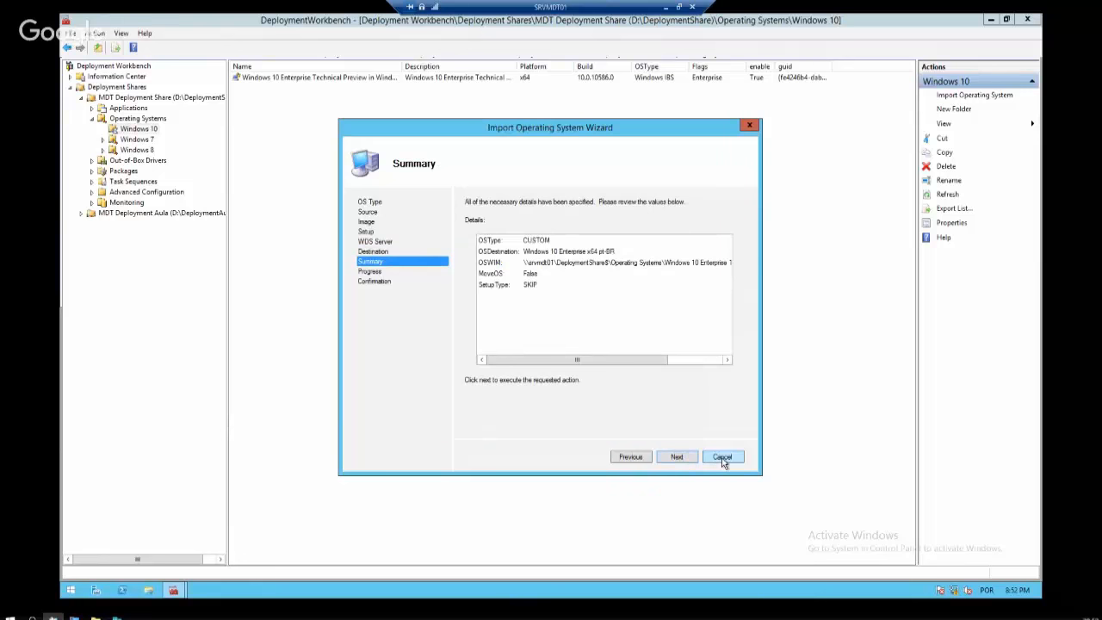
left_click(721, 458)
left_click(537, 343)
right_click(370, 77)
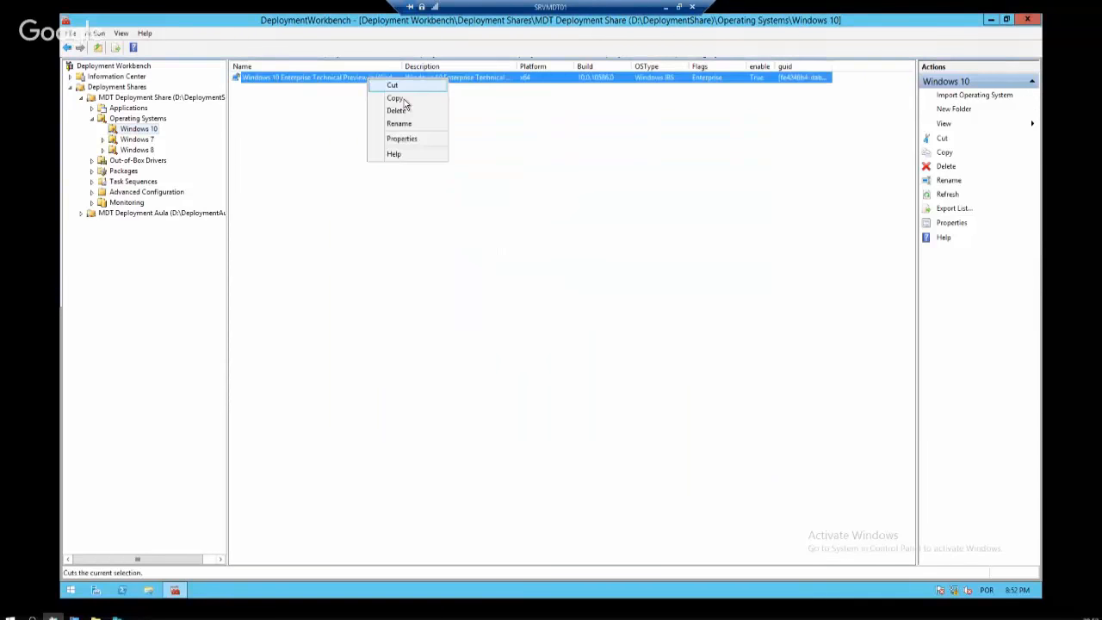
left_click(414, 138)
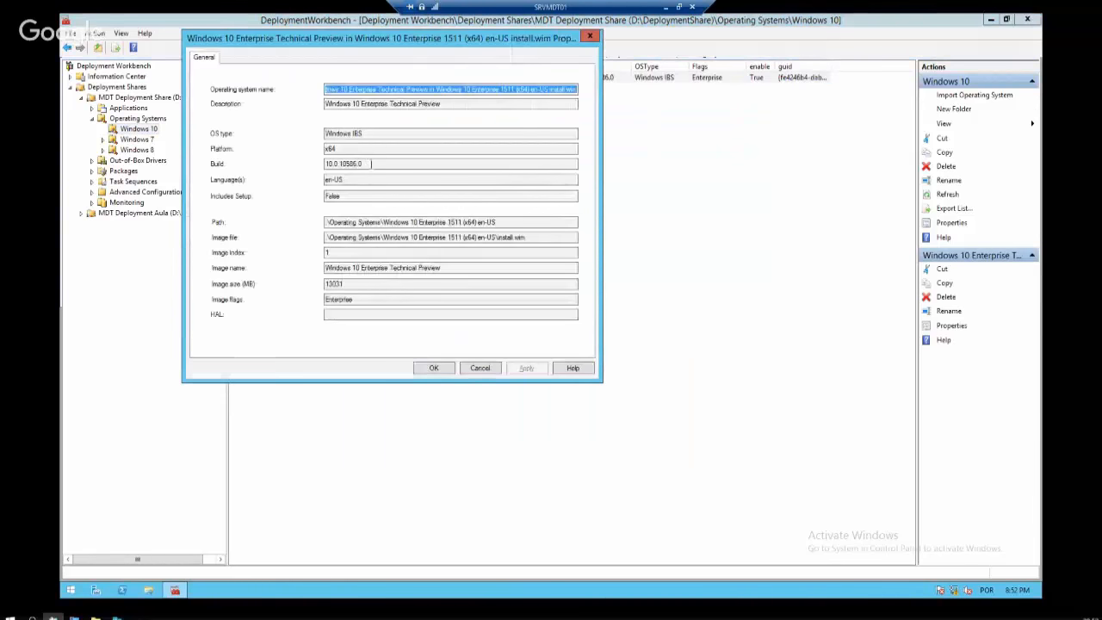
left_click_drag(516, 90, 503, 89)
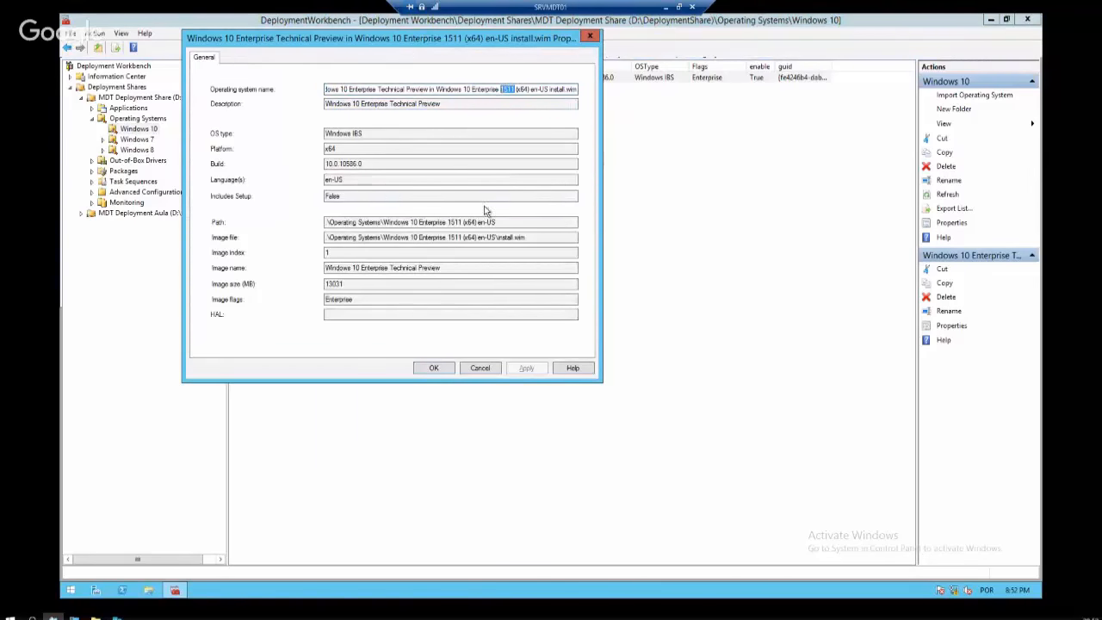
left_click_drag(514, 222, 323, 223)
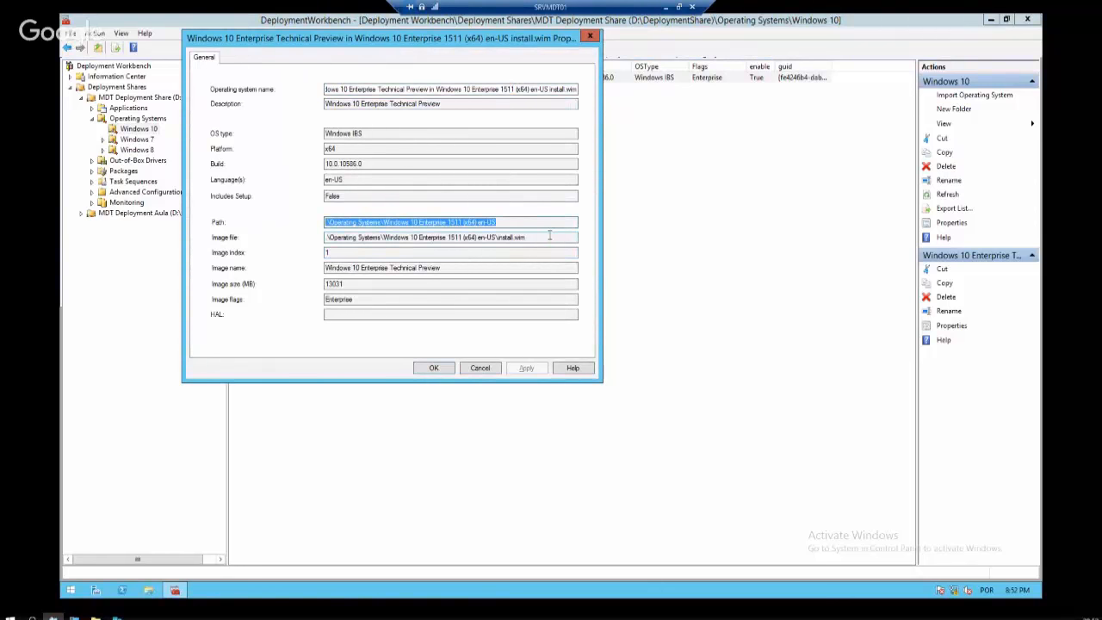
left_click_drag(550, 235, 308, 236)
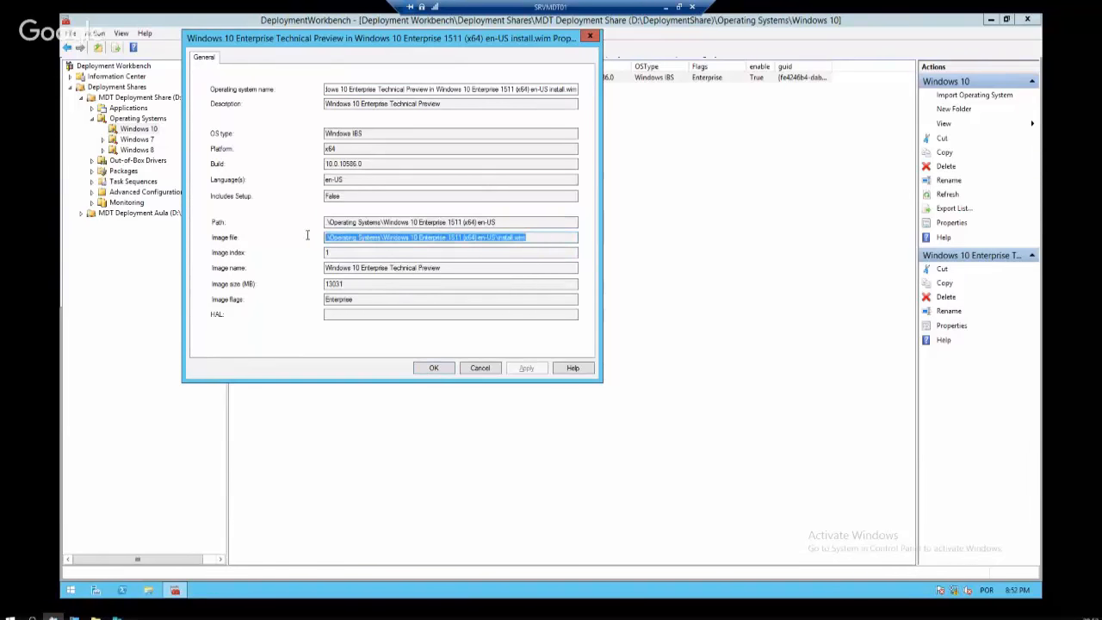
left_click_drag(548, 238, 285, 244)
left_click_drag(564, 268, 279, 271)
left_click_drag(542, 222, 261, 231)
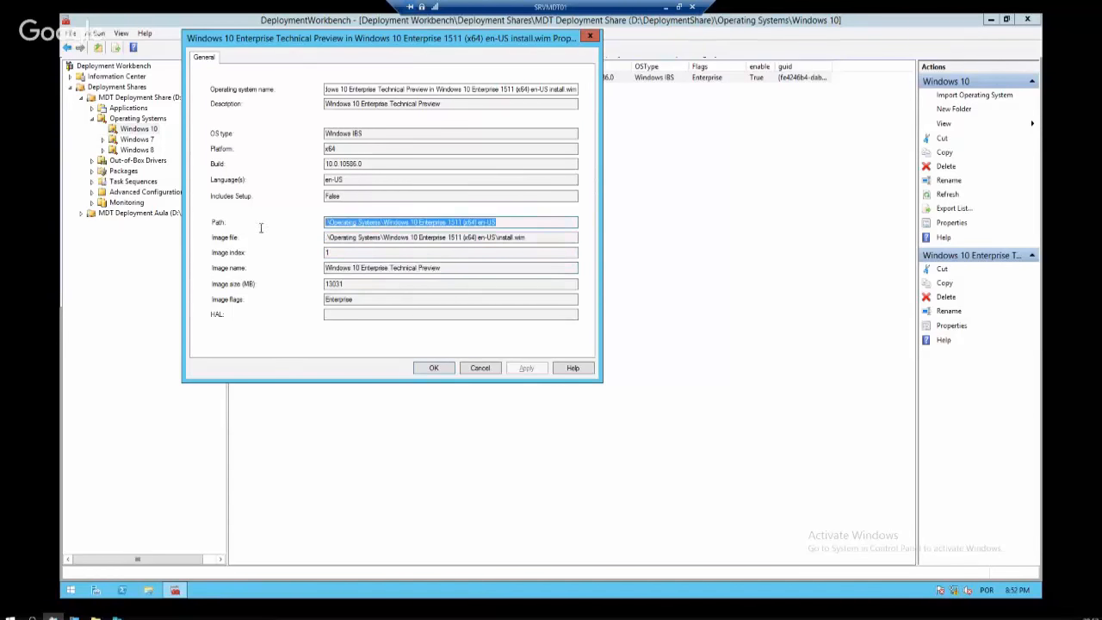
left_click(479, 368)
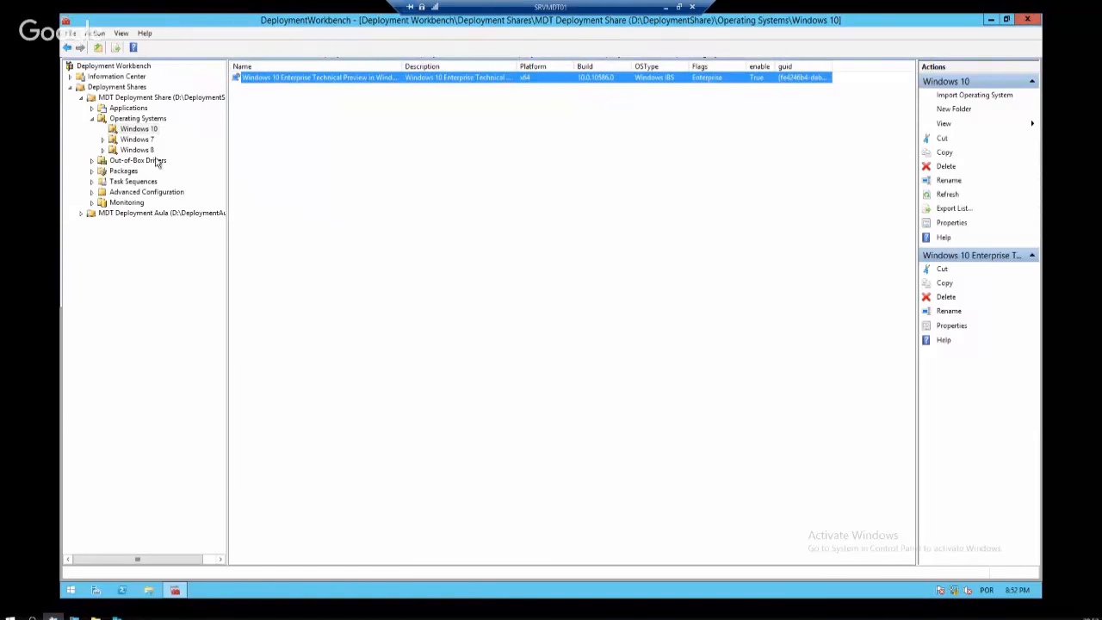
Expand Applications and look through its Tools and Productivity subfolders
left_click(124, 109)
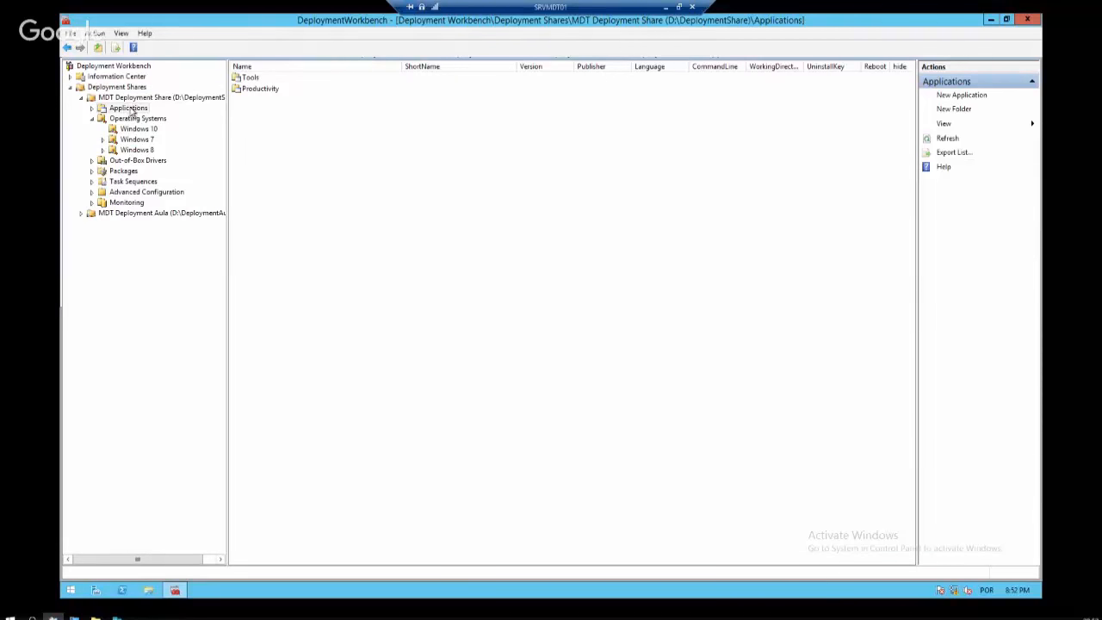
left_click(92, 108)
left_click(130, 119)
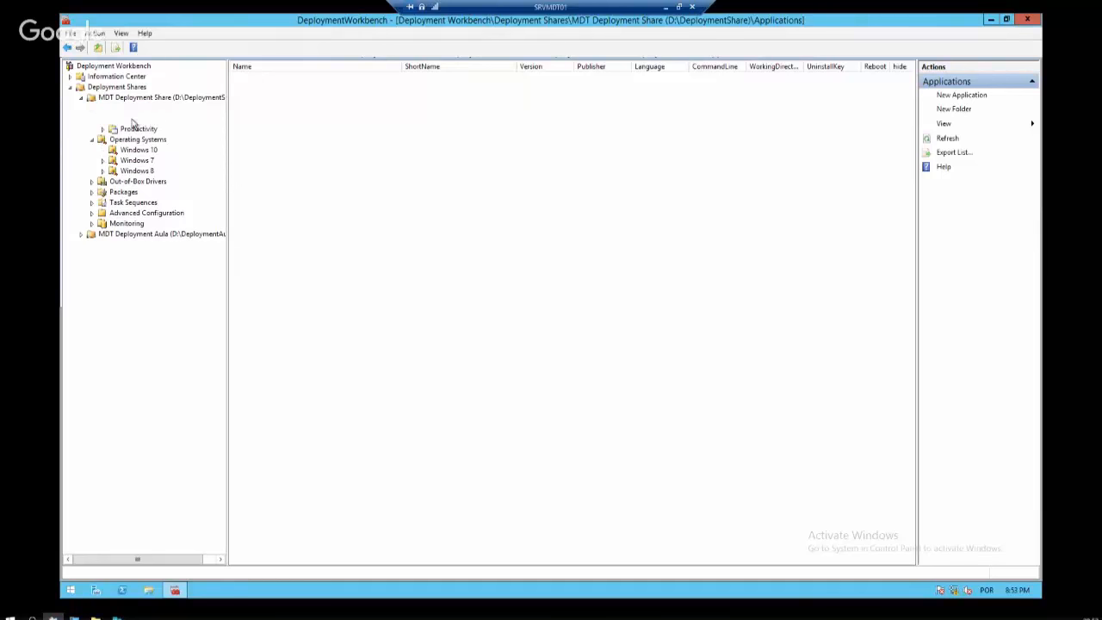
left_click(109, 129)
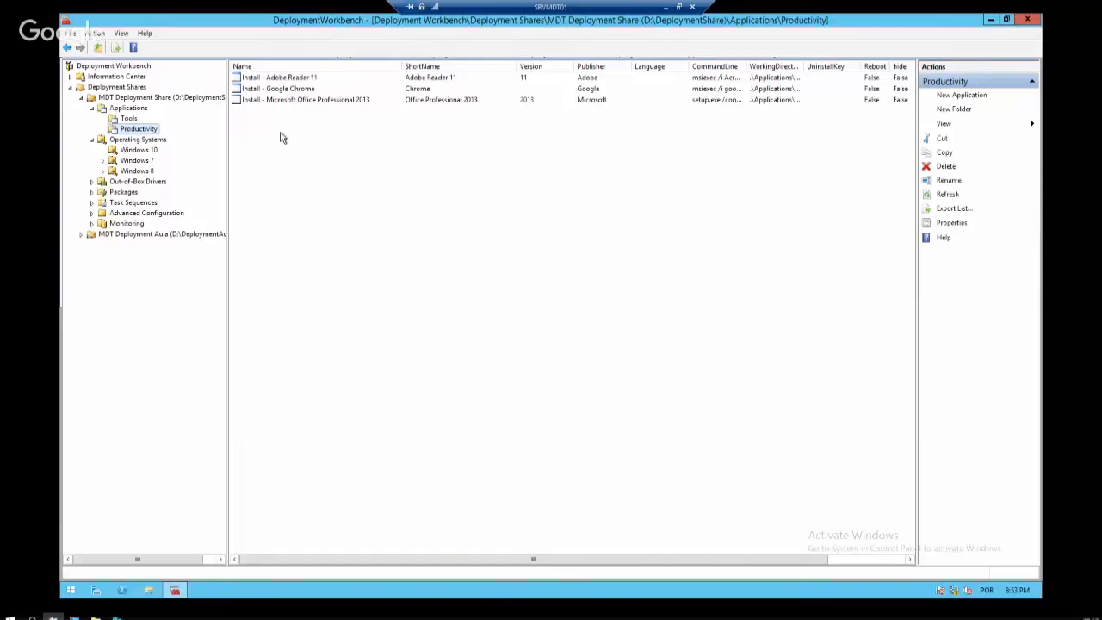
left_click(127, 107)
Create a folder named RH under Applications and open it
right_click(128, 108)
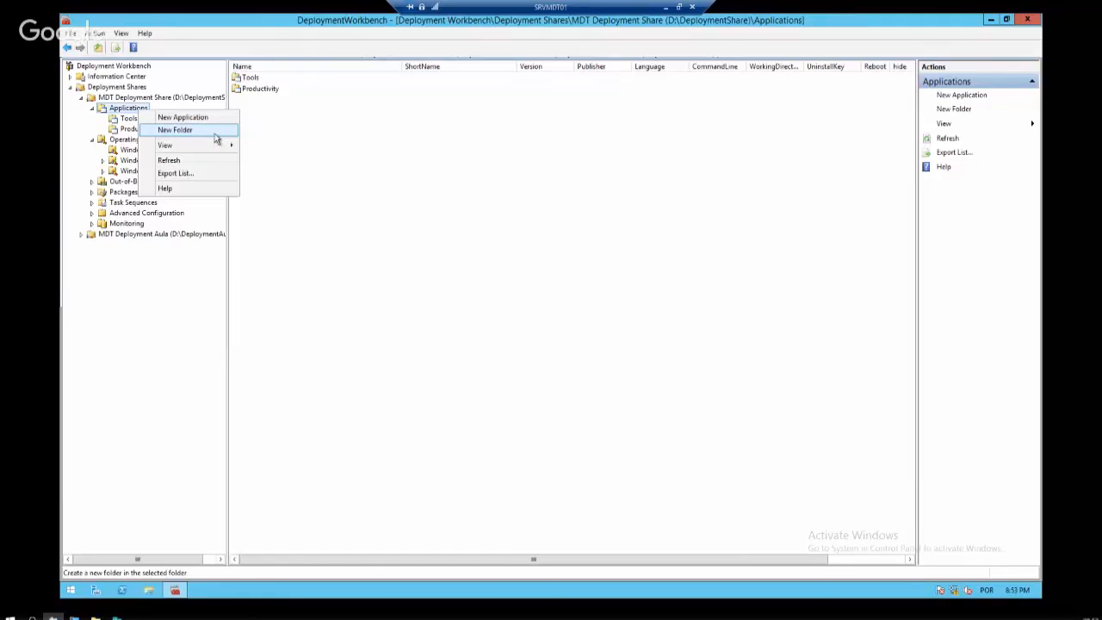
left_click(176, 130)
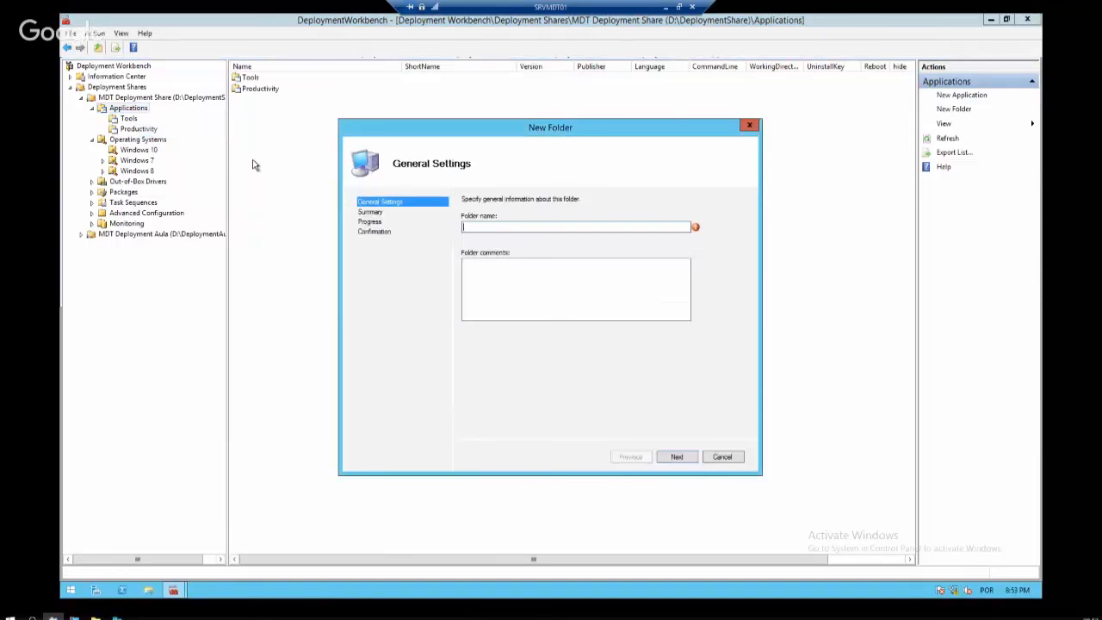
type("RH")
key("Return")
key("Return")
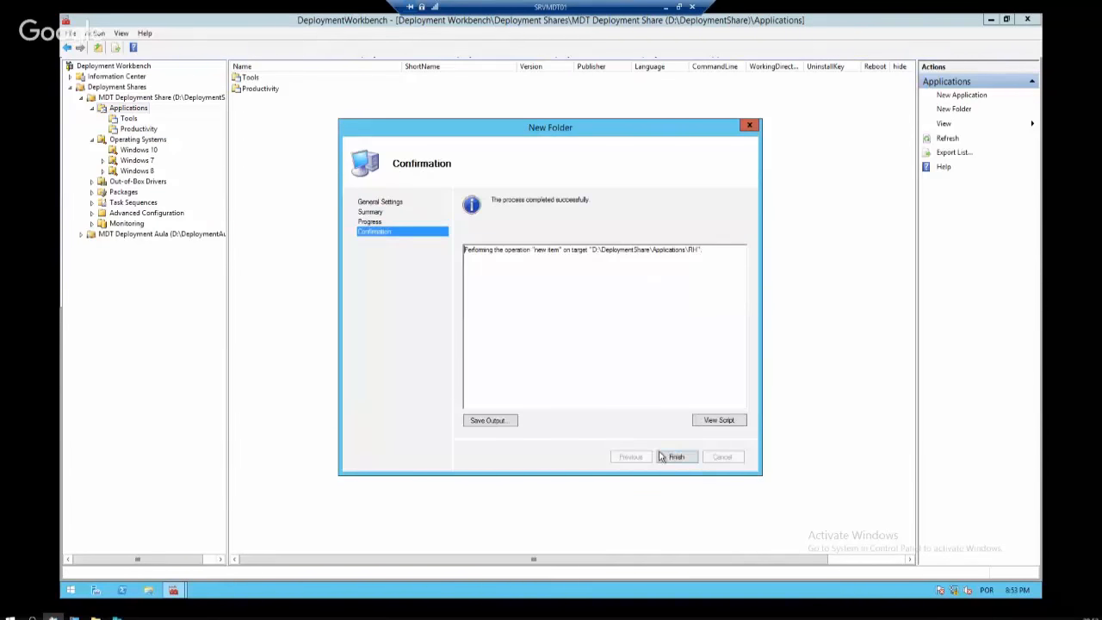
left_click(674, 455)
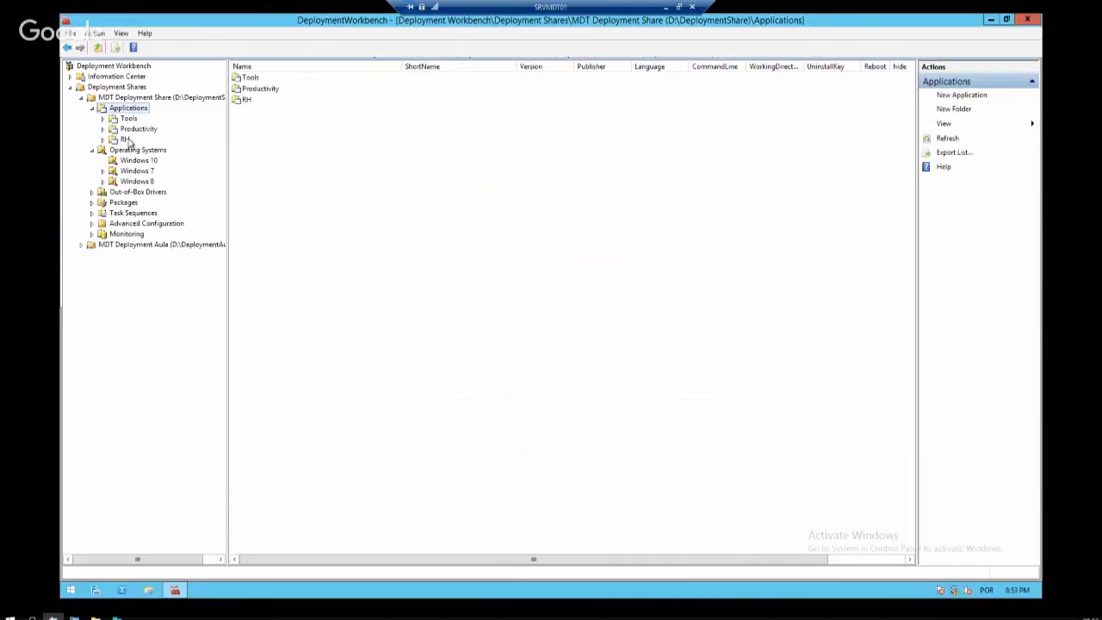
left_click(126, 139)
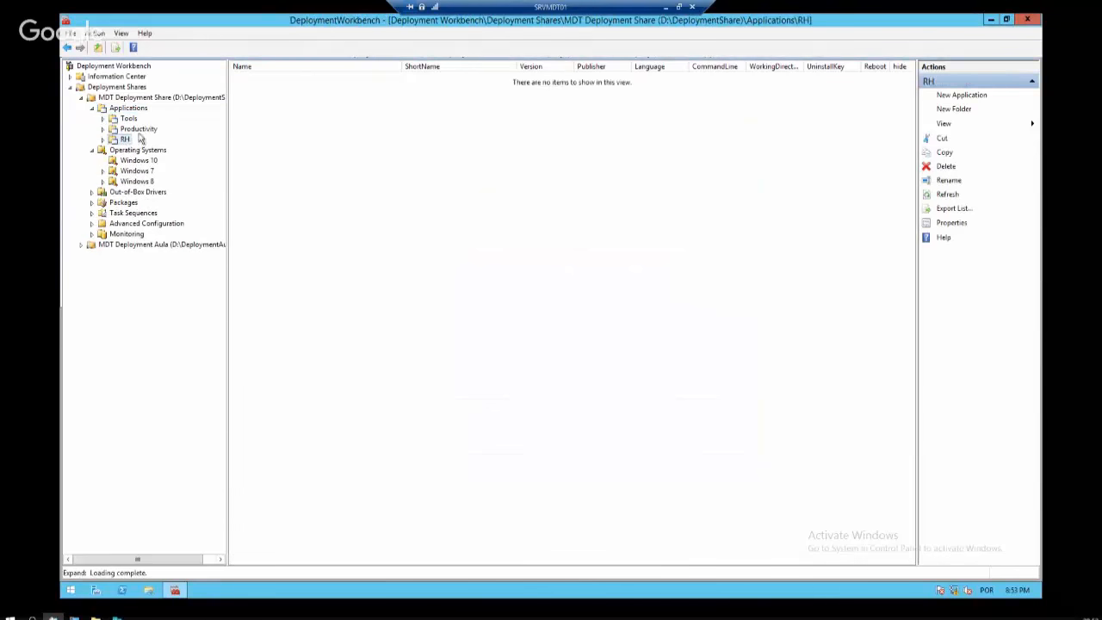
Start a new application in the RH folder, keeping the 'with source files' type
right_click(124, 140)
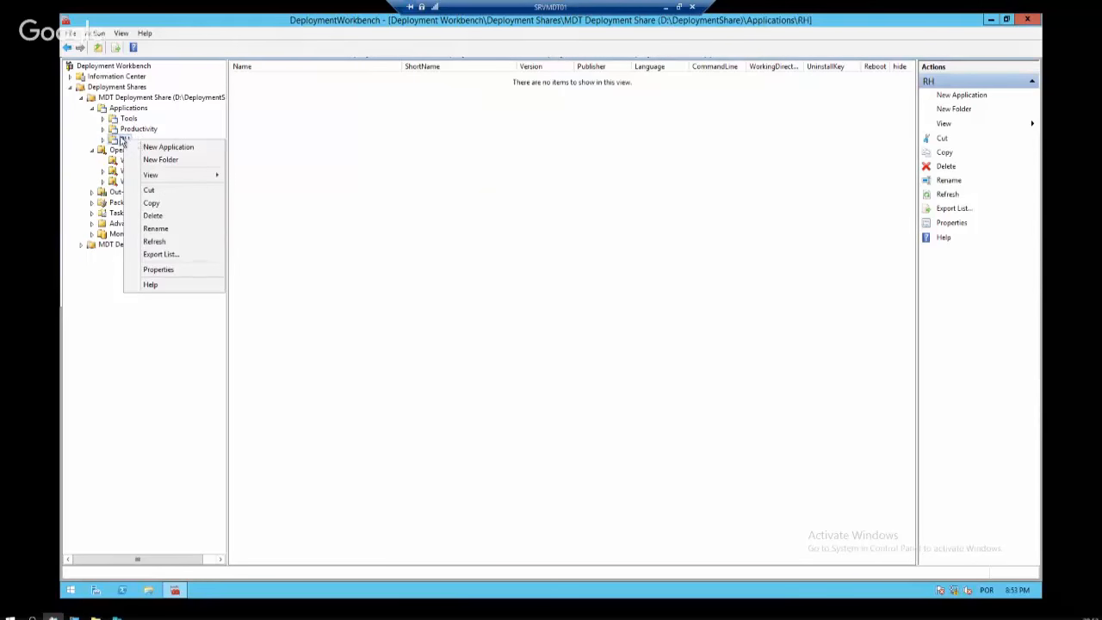
left_click(110, 143)
right_click(122, 140)
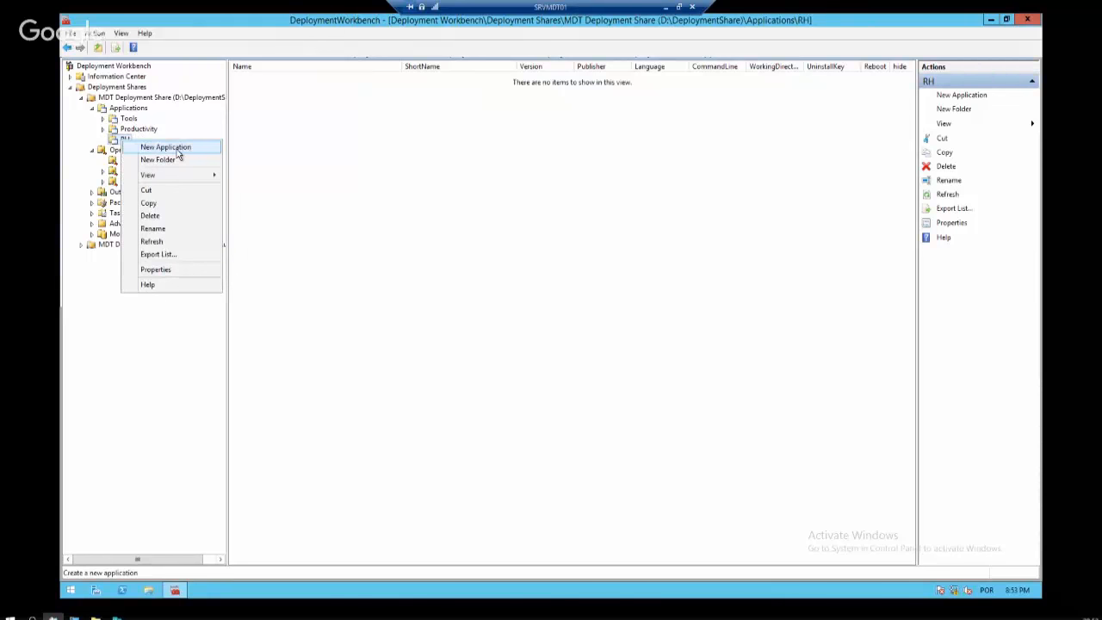
left_click(167, 147)
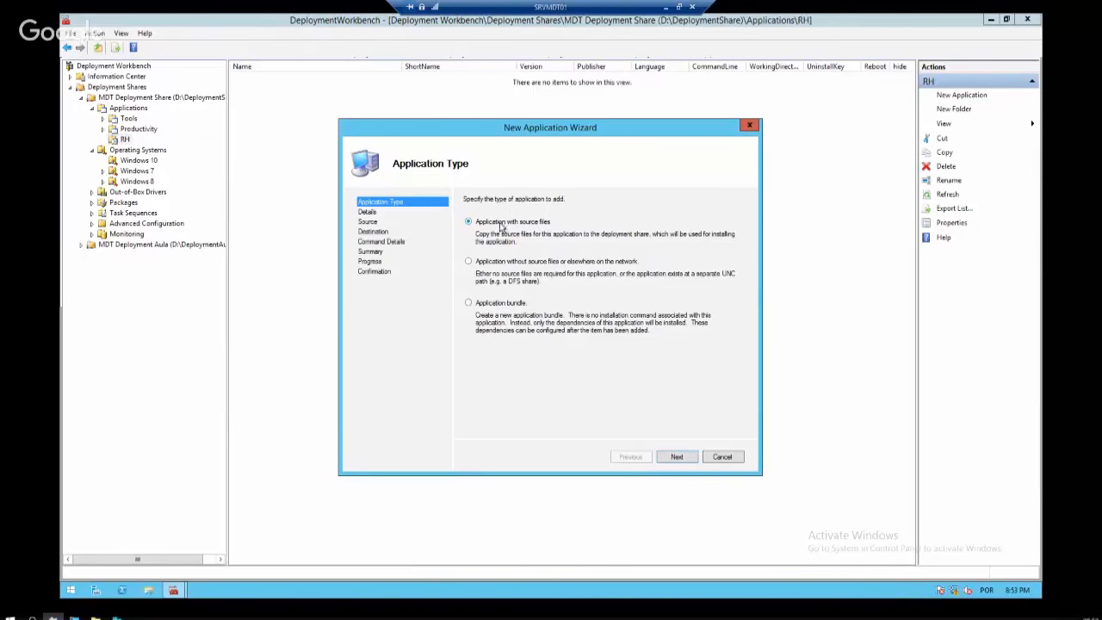
left_click(687, 459)
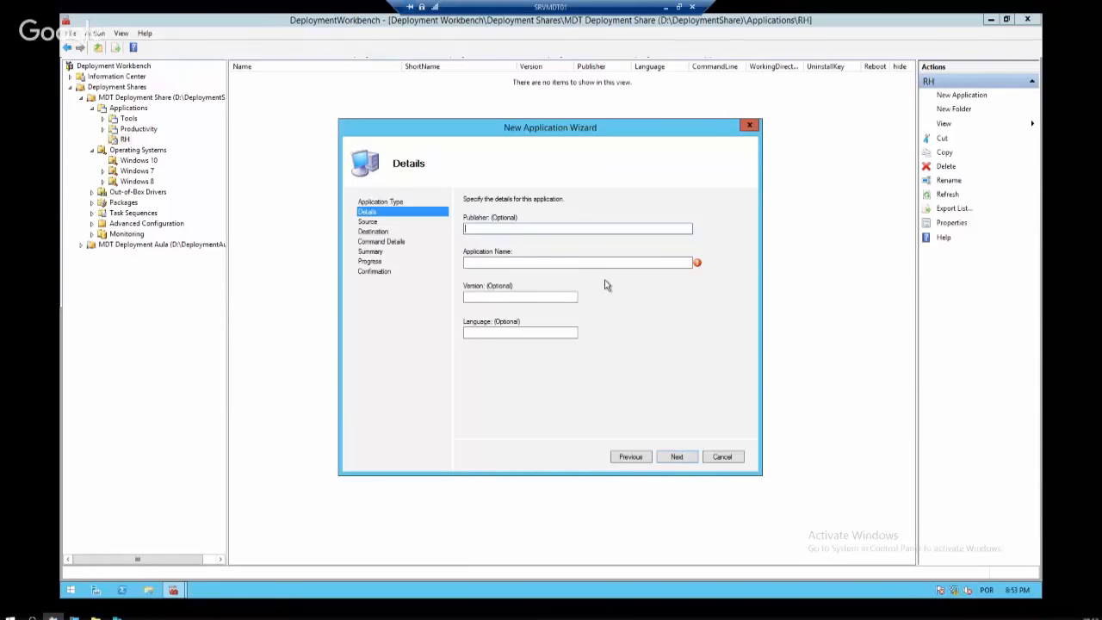
Fill in the publisher and set the application name to RH
type("Maia")
key("Tab")
type("RH")
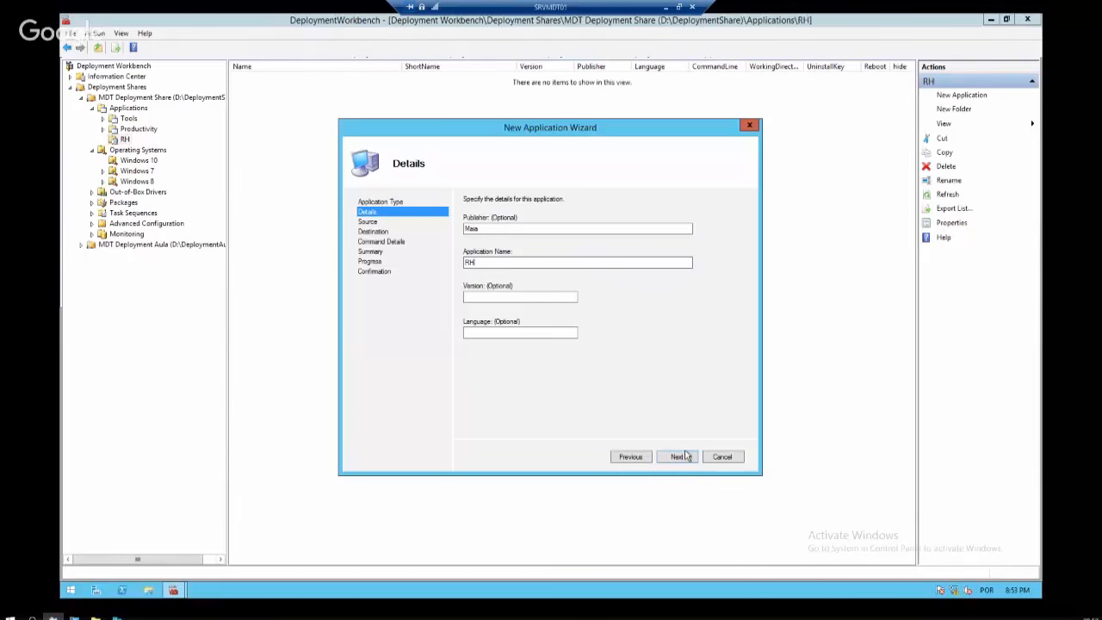
left_click(685, 458)
Begin the source directory as \\srvmdt01\deploymentshare$\Applications
type("\\")
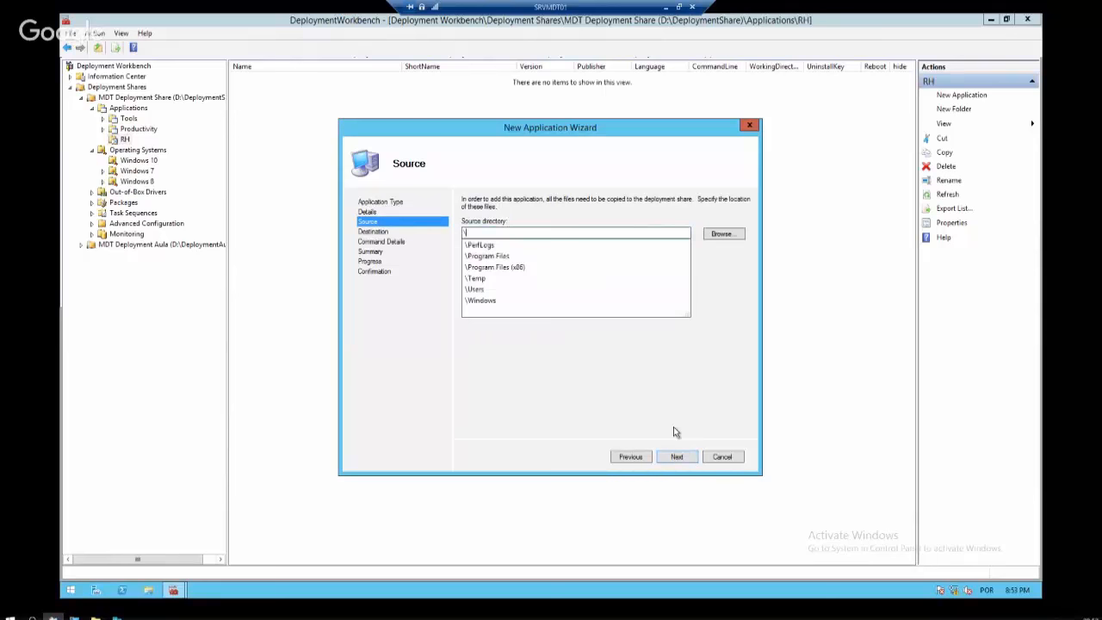
type("srvmd")
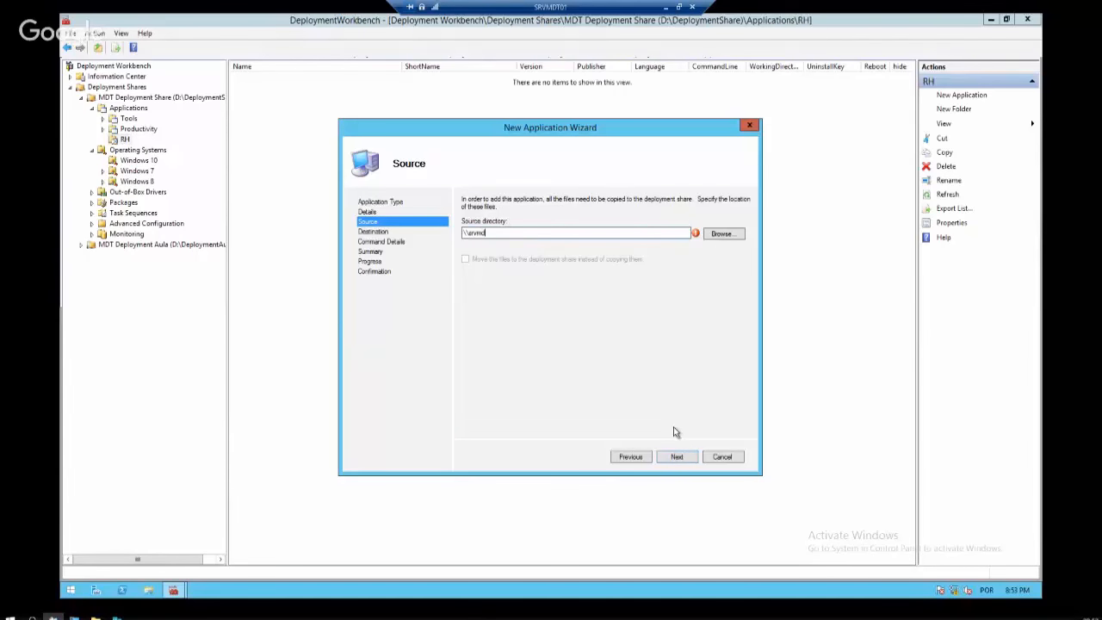
type("t01\\deploymentshare$\\")
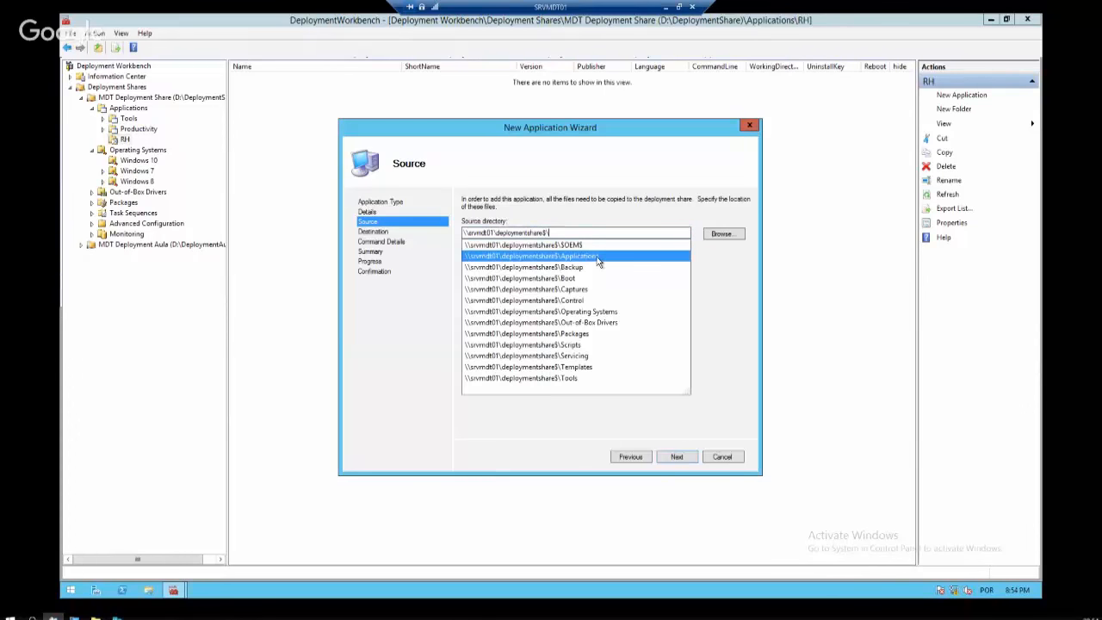
left_click(603, 254)
Look up the PowerBI Desktop folder in D:\DeploymentShare\Applications and copy its name
left_click(719, 235)
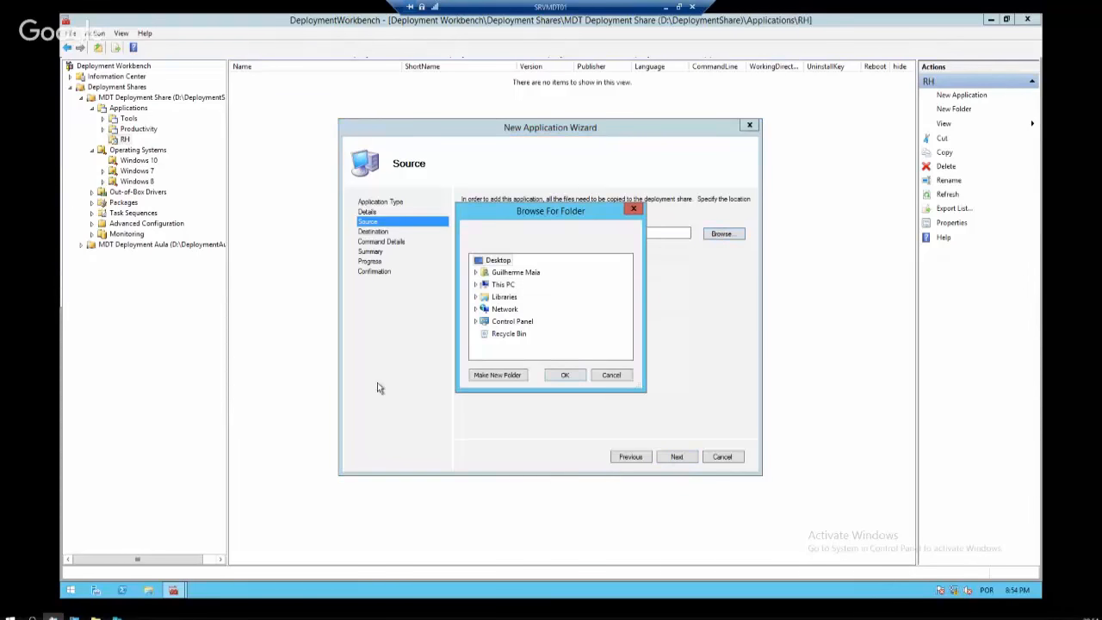
left_click(150, 590)
double_click(361, 281)
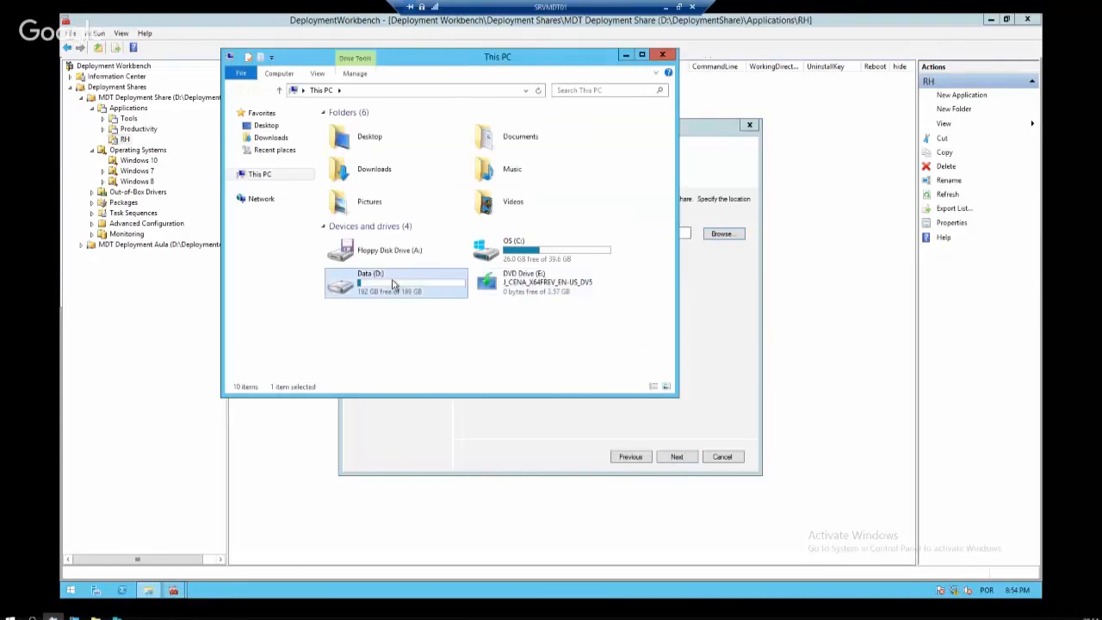
double_click(386, 139)
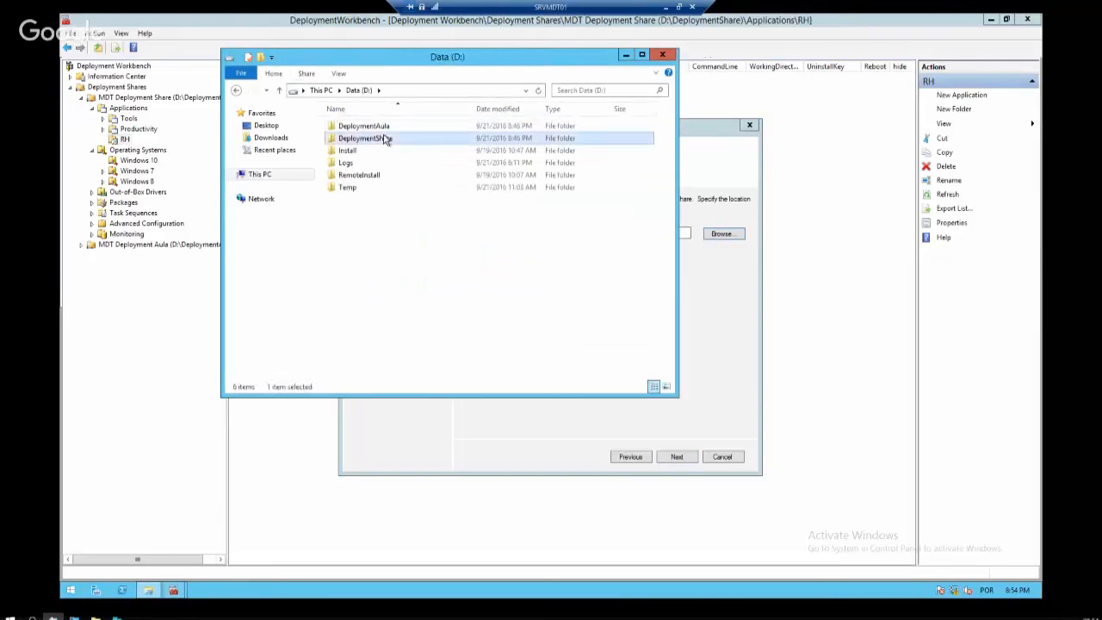
left_click(376, 140)
double_click(376, 140)
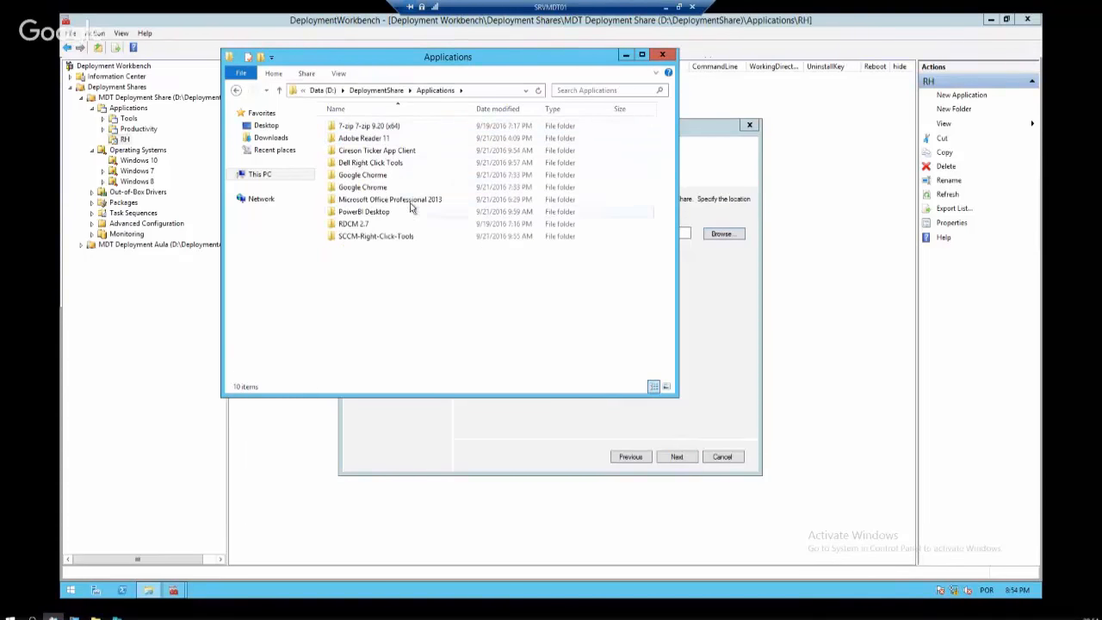
double_click(385, 213)
left_click(498, 89)
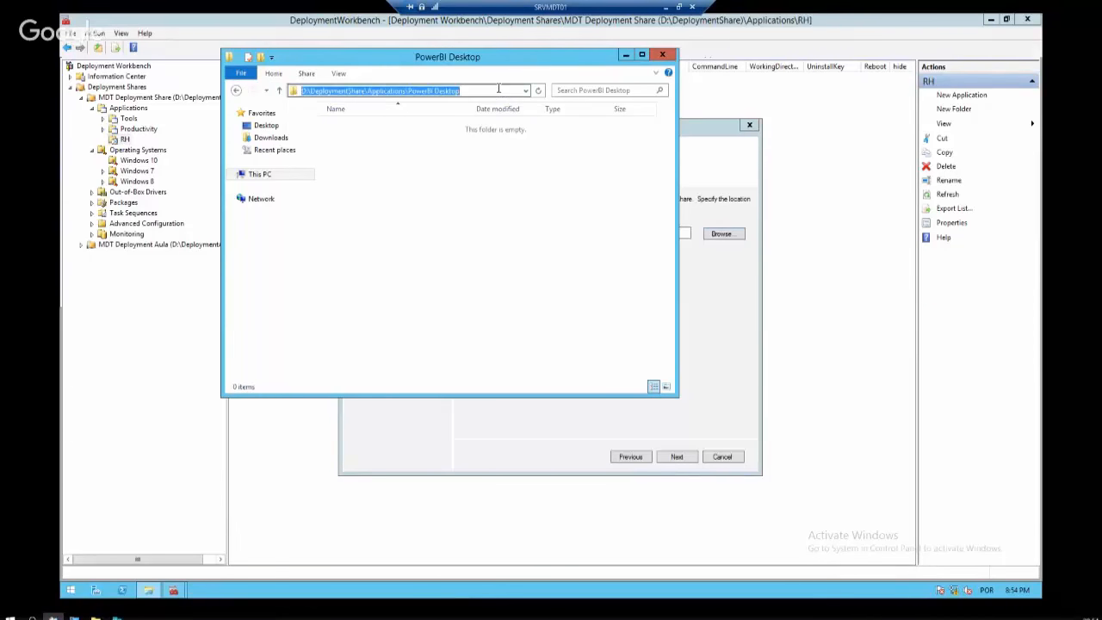
left_click_drag(461, 91, 409, 92)
key("ctrl+c")
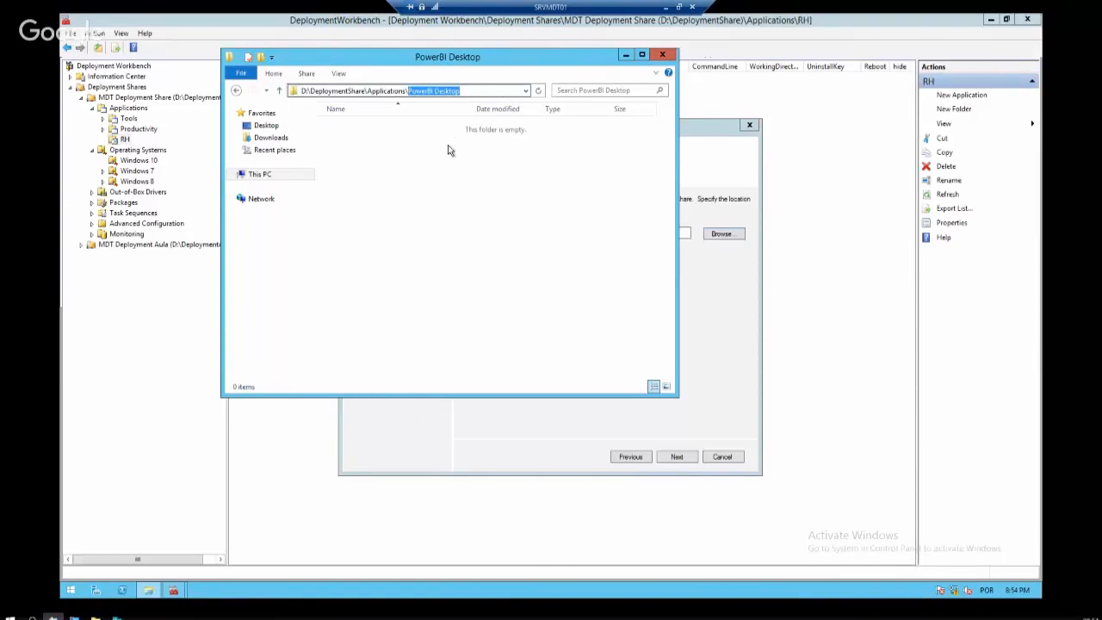
left_click(626, 56)
left_click(628, 371)
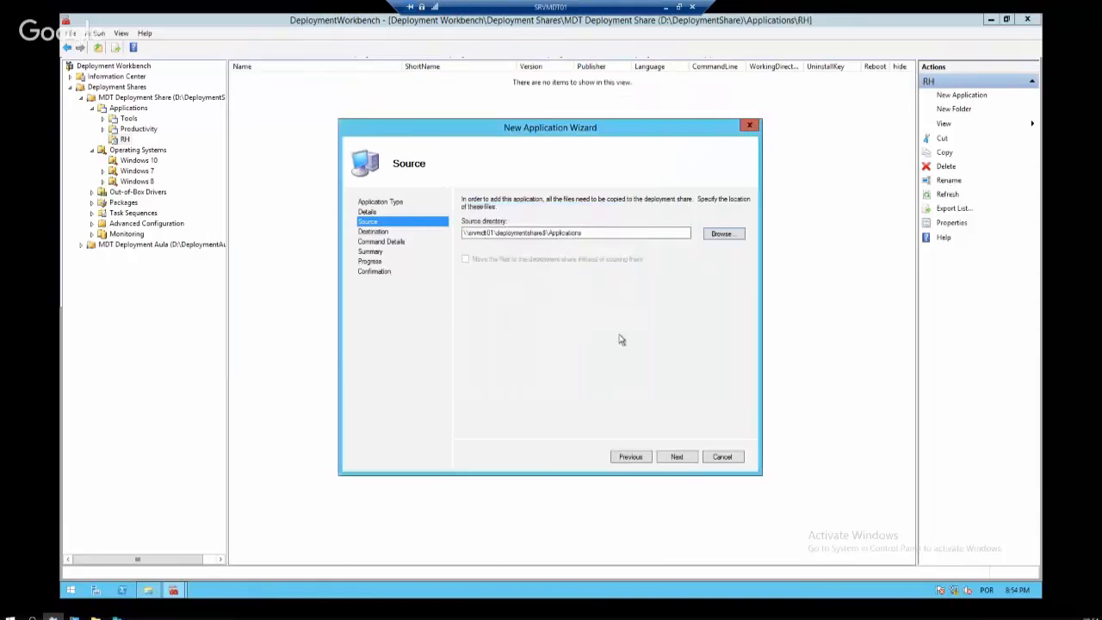
Complete the source path with \PowerBI Desktop and accept the default destination directory
left_click(604, 231)
type("\\")
key("ctrl+v")
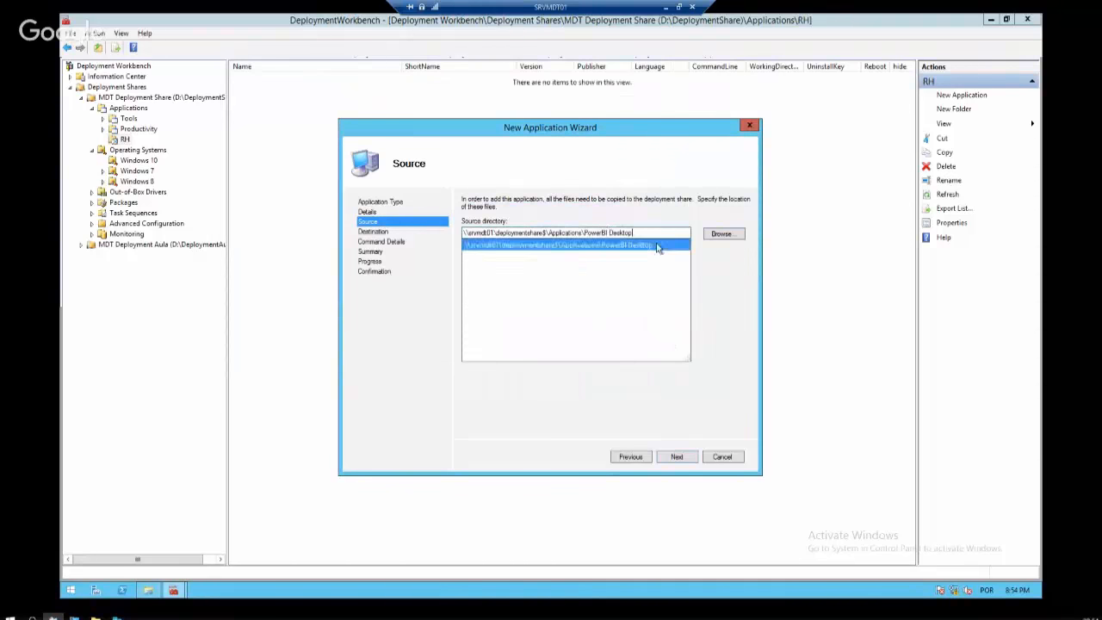
left_click(660, 247)
left_click(676, 457)
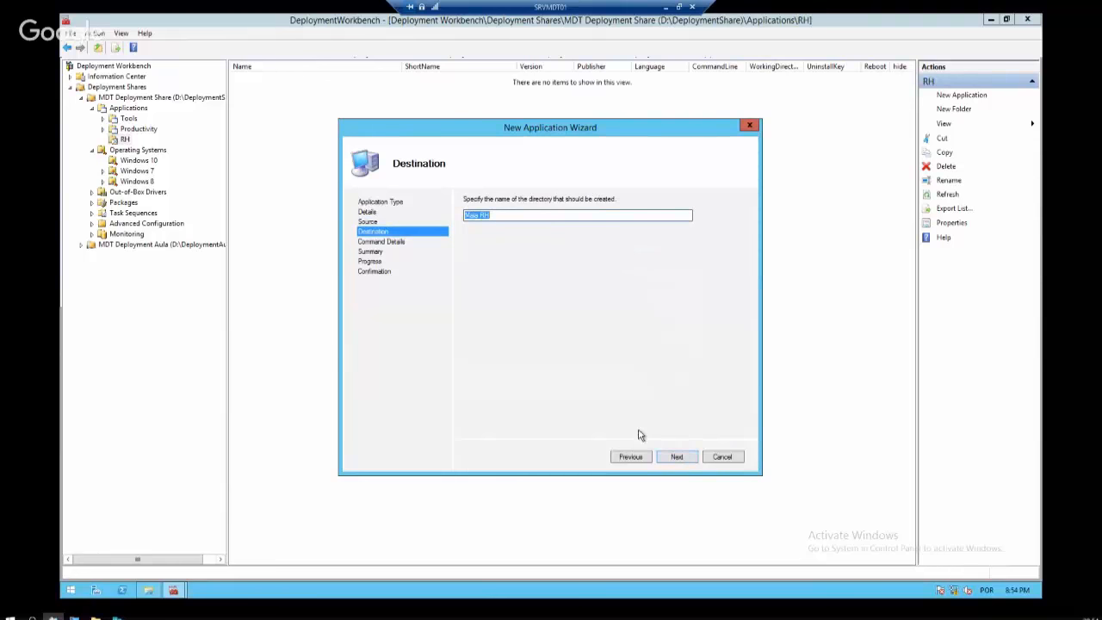
left_click(684, 460)
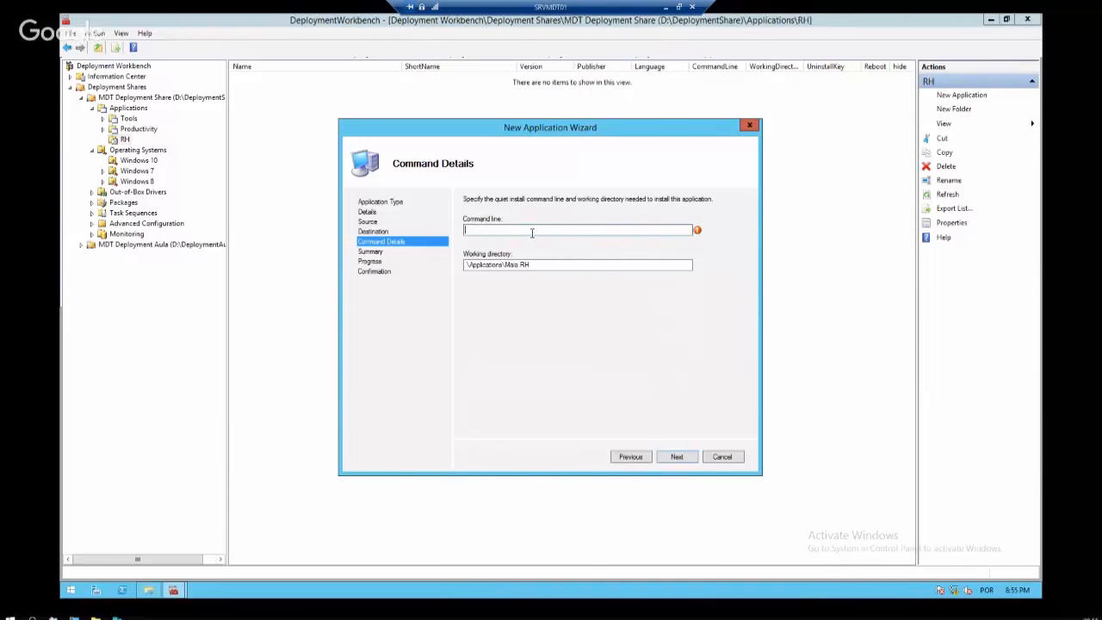
Copy the rdcman installer from the RDCM 2.7 folder into the PowerBI Desktop folder
left_click(150, 589)
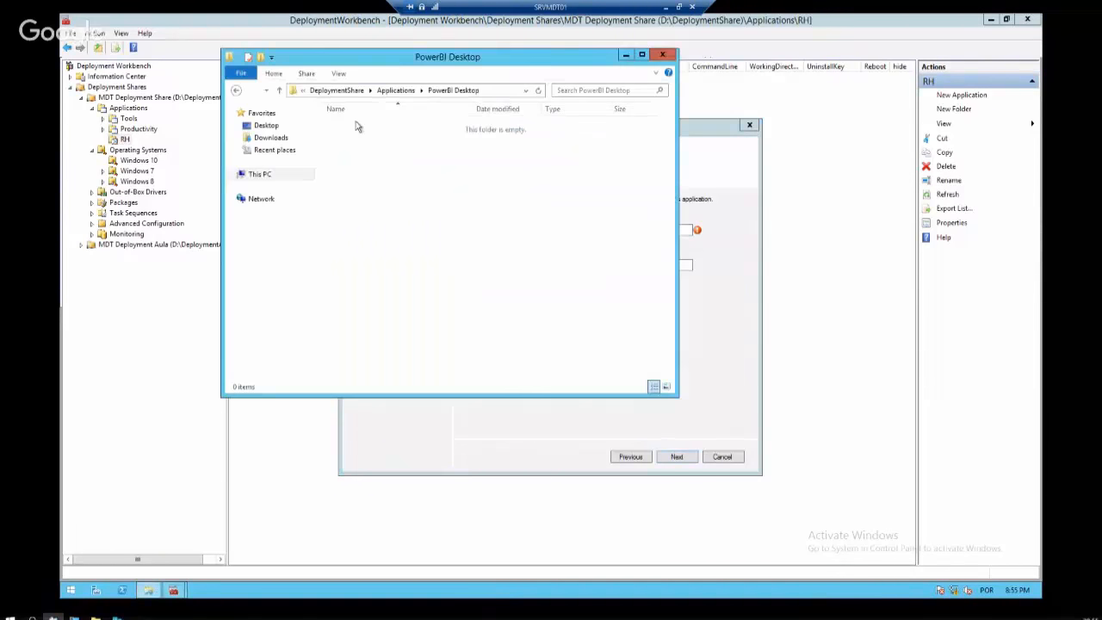
left_click(402, 89)
double_click(366, 224)
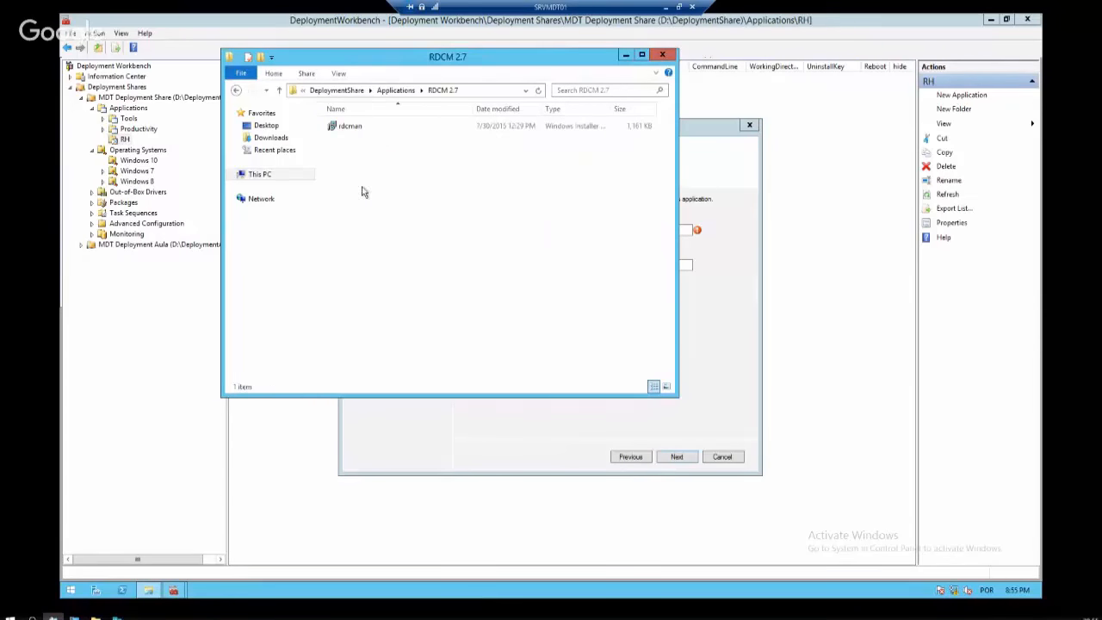
left_click(360, 127)
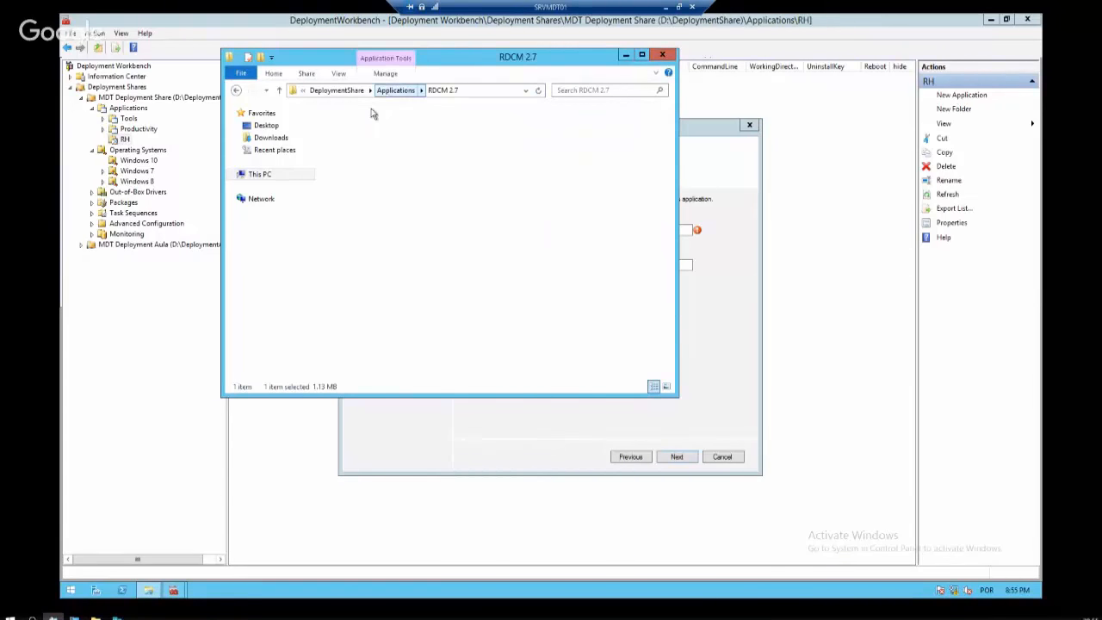
left_click(396, 89)
double_click(377, 213)
key("ctrl+v")
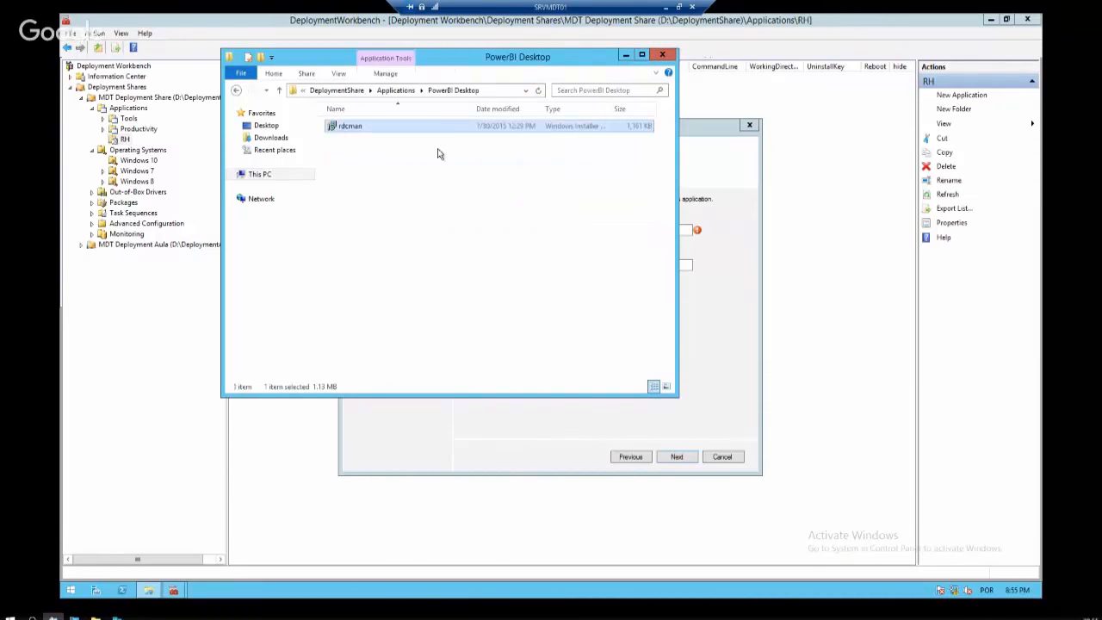
key("F2")
Enter the command line 'msiexec rdcman' and complete the import wizard
left_click(732, 234)
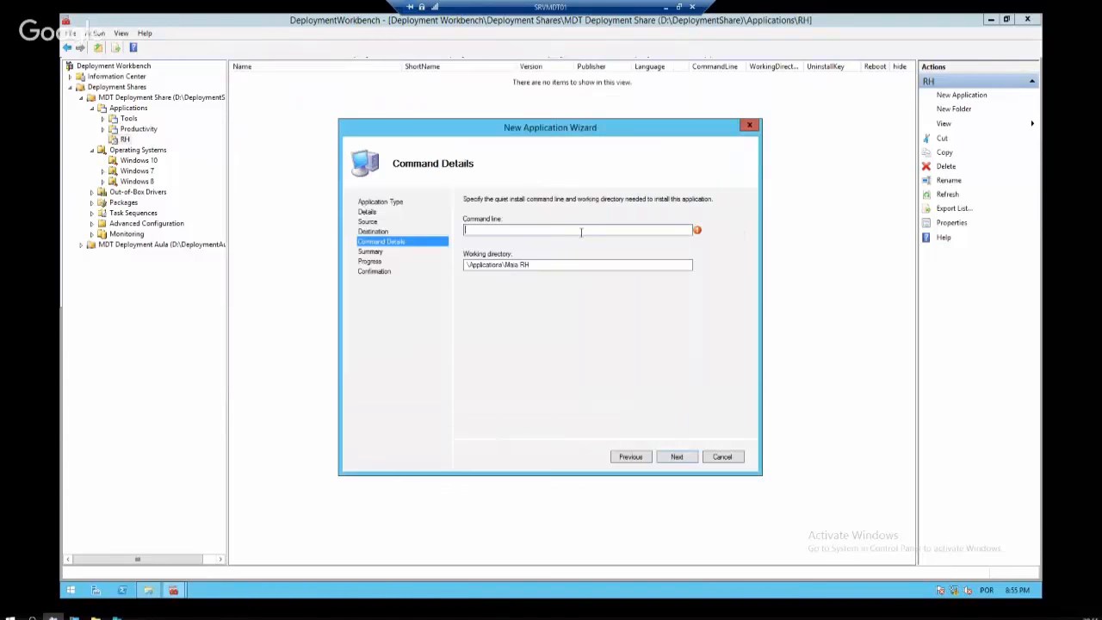
type("msiexec /")
key("BackSpace")
type("rdcman")
left_click(679, 457)
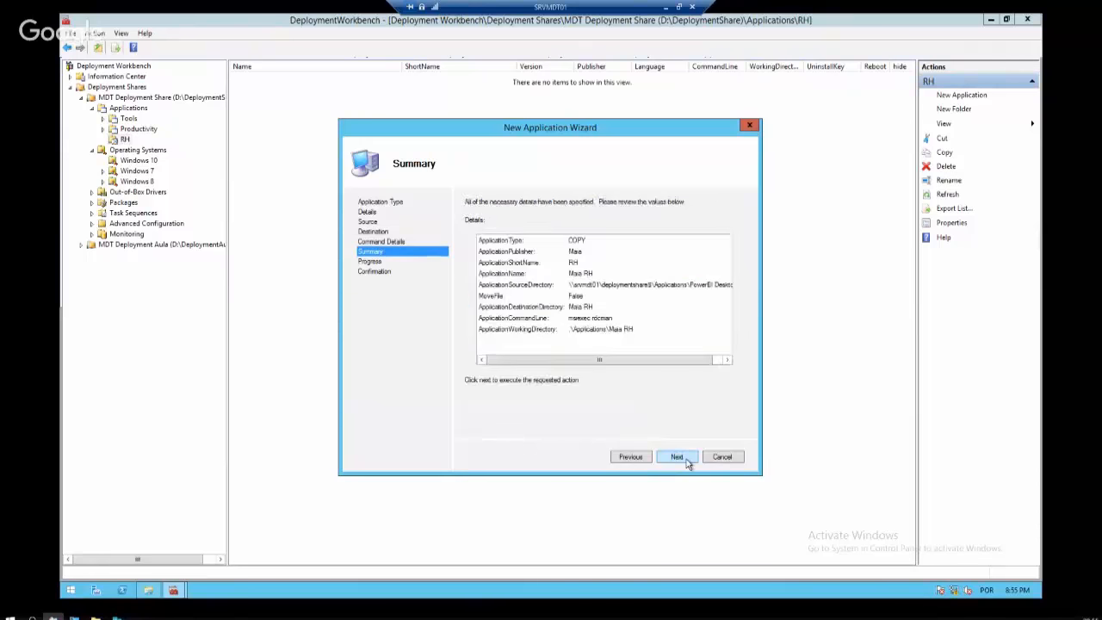
left_click(680, 458)
Check the Google Chrome application's install command details for reference
left_click(686, 459)
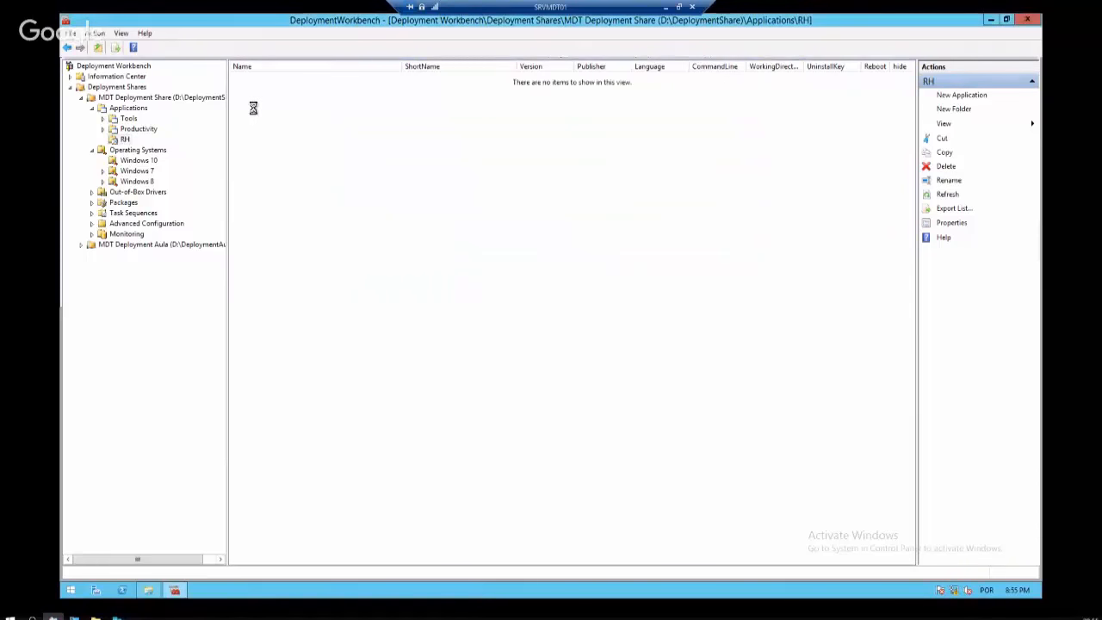
left_click(138, 128)
right_click(293, 90)
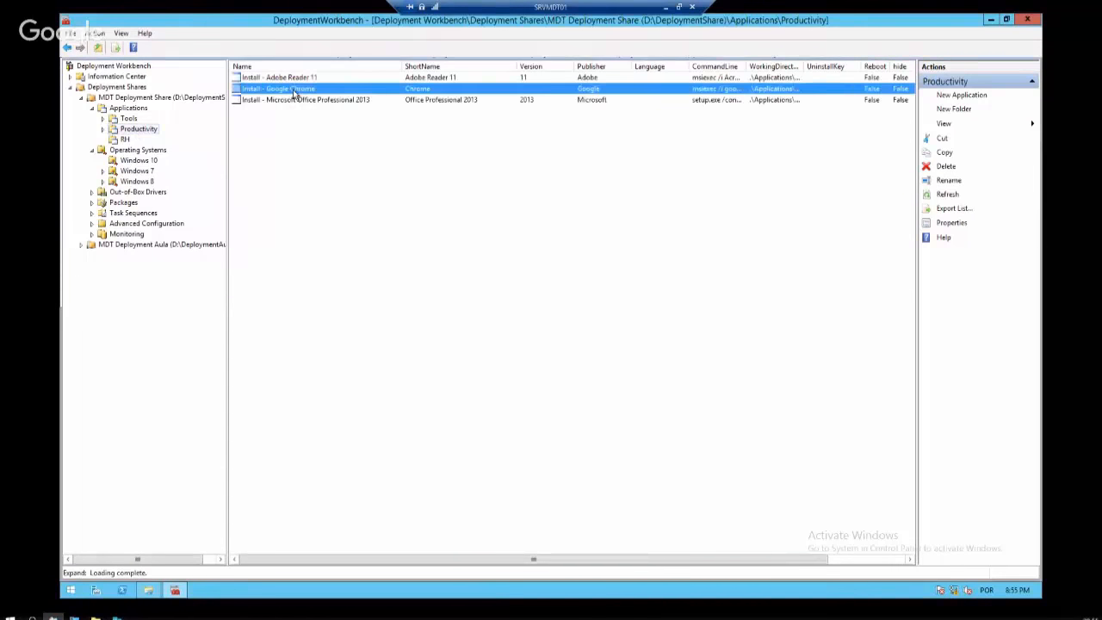
left_click(339, 151)
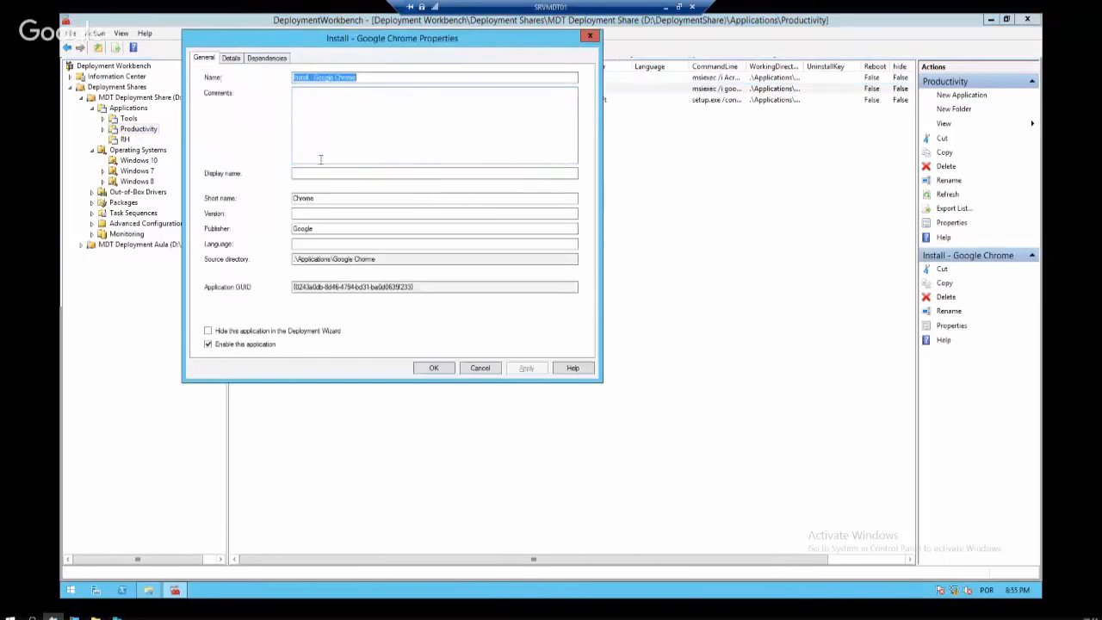
left_click(231, 59)
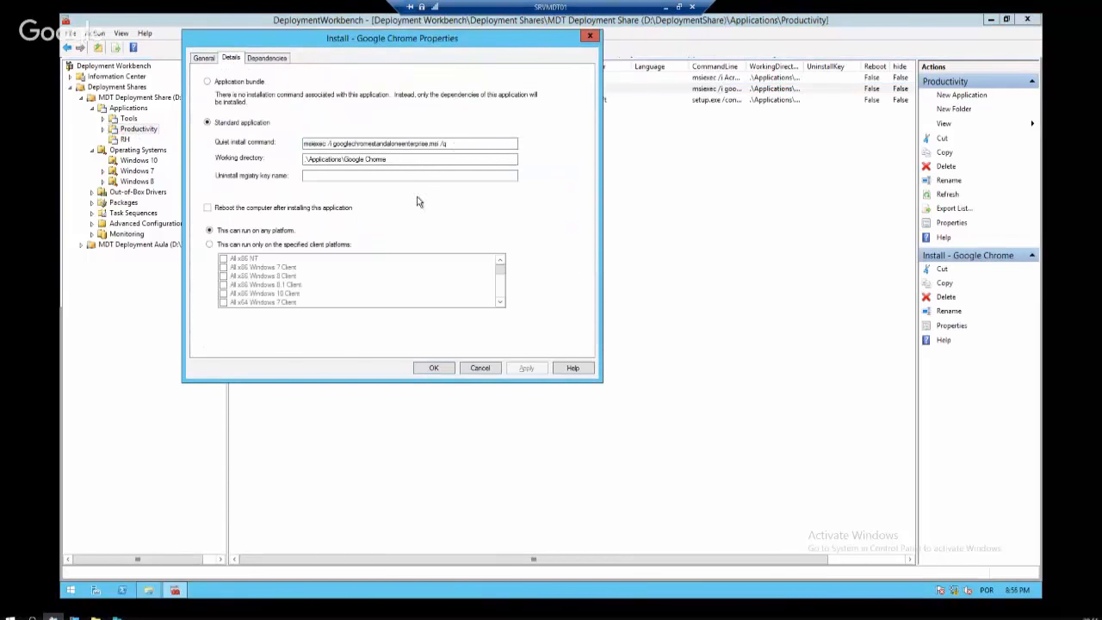
left_click(480, 368)
Change the RH application's quiet install command to 'msiexec /i rdcman /q' and save it
left_click(128, 139)
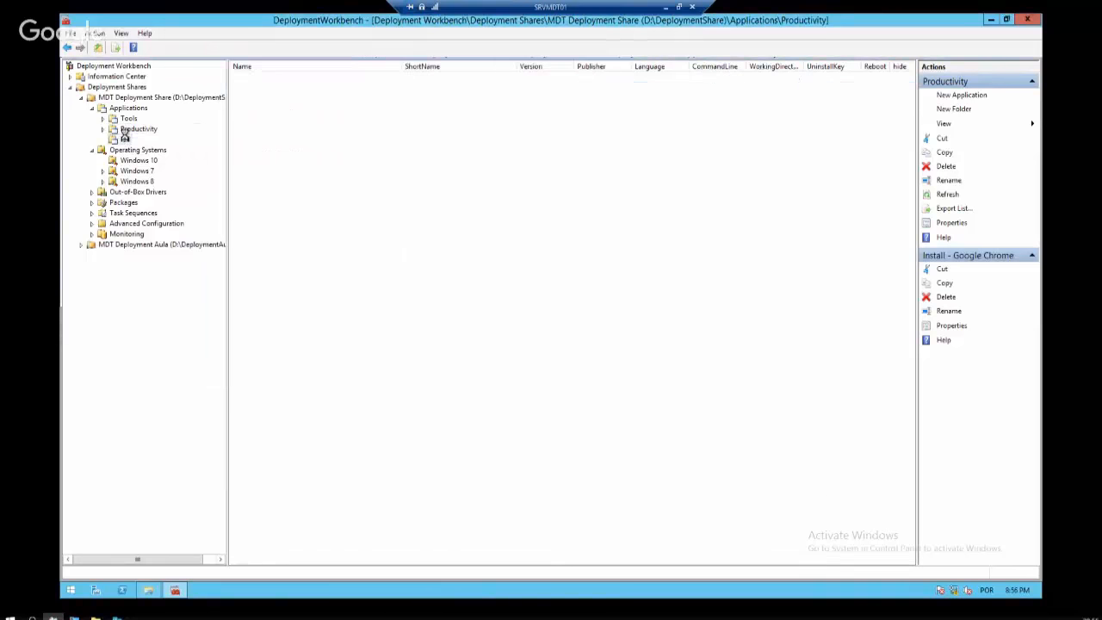
left_click(255, 78)
right_click(256, 77)
left_click(296, 133)
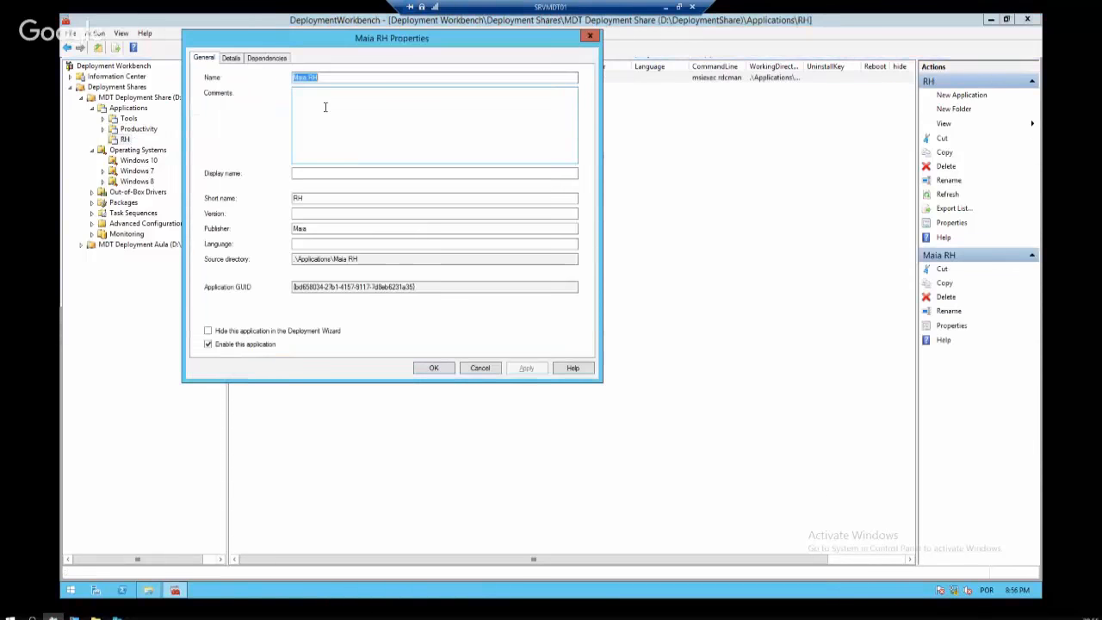
left_click(231, 57)
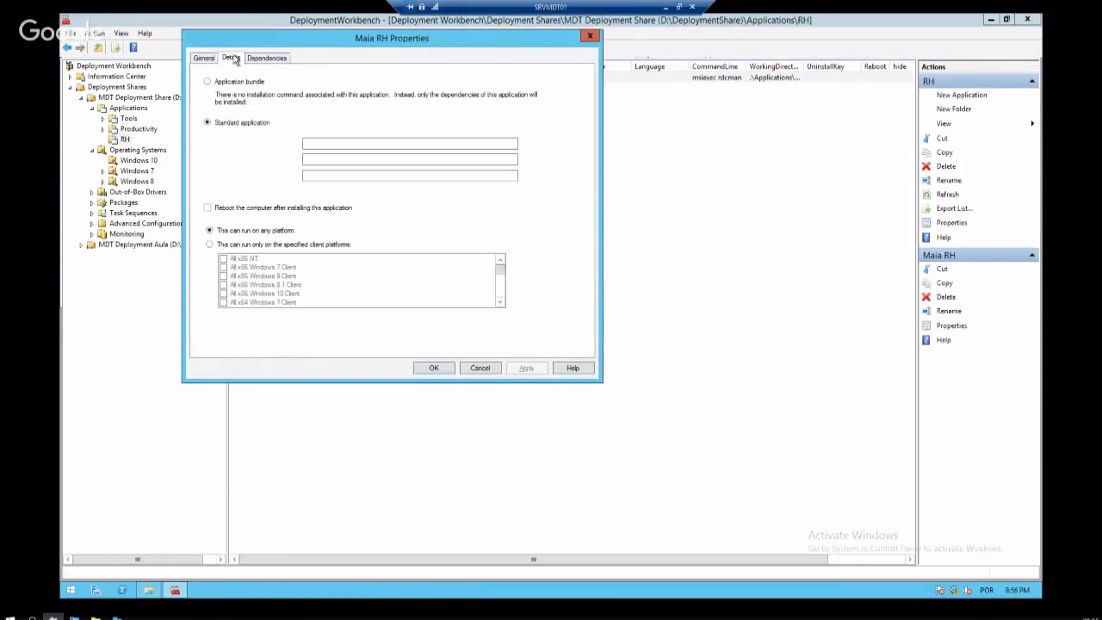
left_click(329, 143)
type("/i")
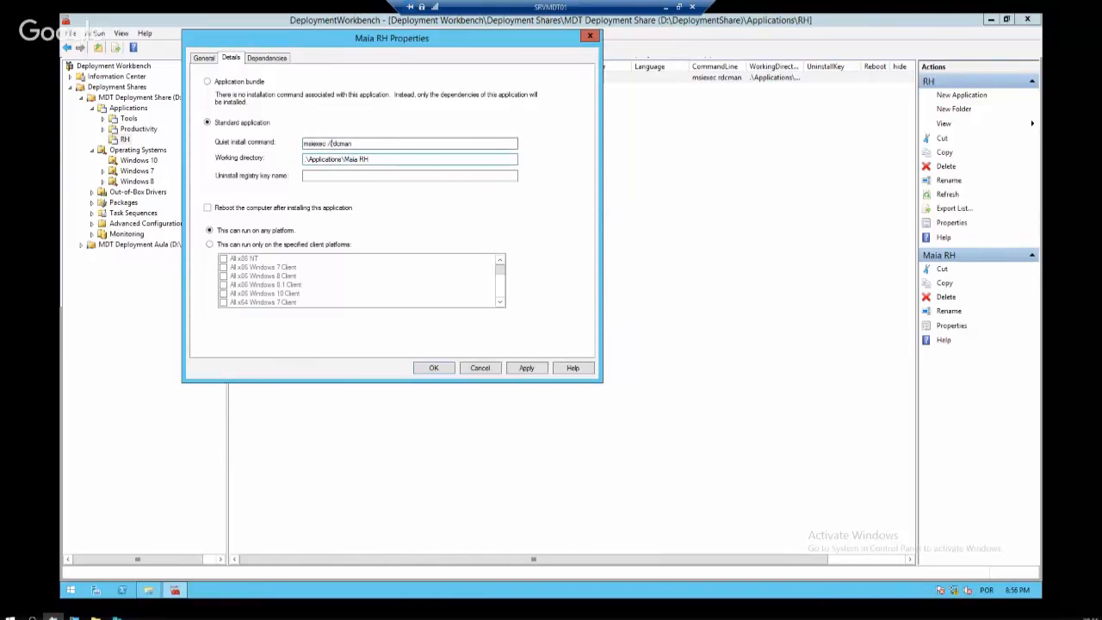
key("End")
type("/q")
left_click(527, 368)
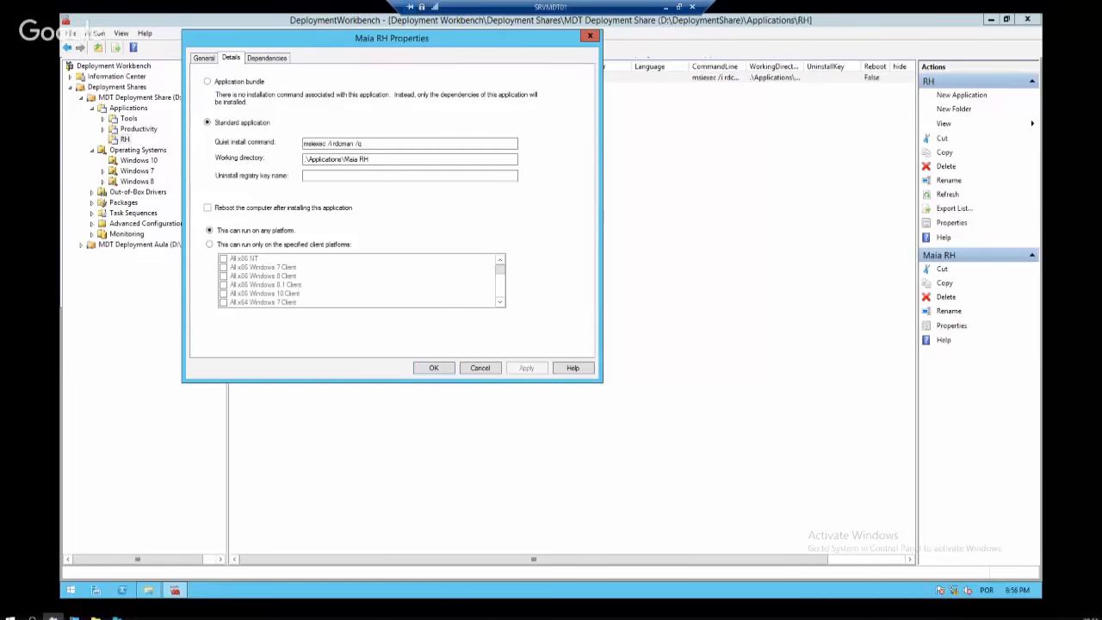
left_click(376, 144)
left_click(435, 369)
Review the Tools applications: 7-Zip, Cireson Ticker App Client, Dell Right Click Tools and RDCM 2.7
left_click(128, 139)
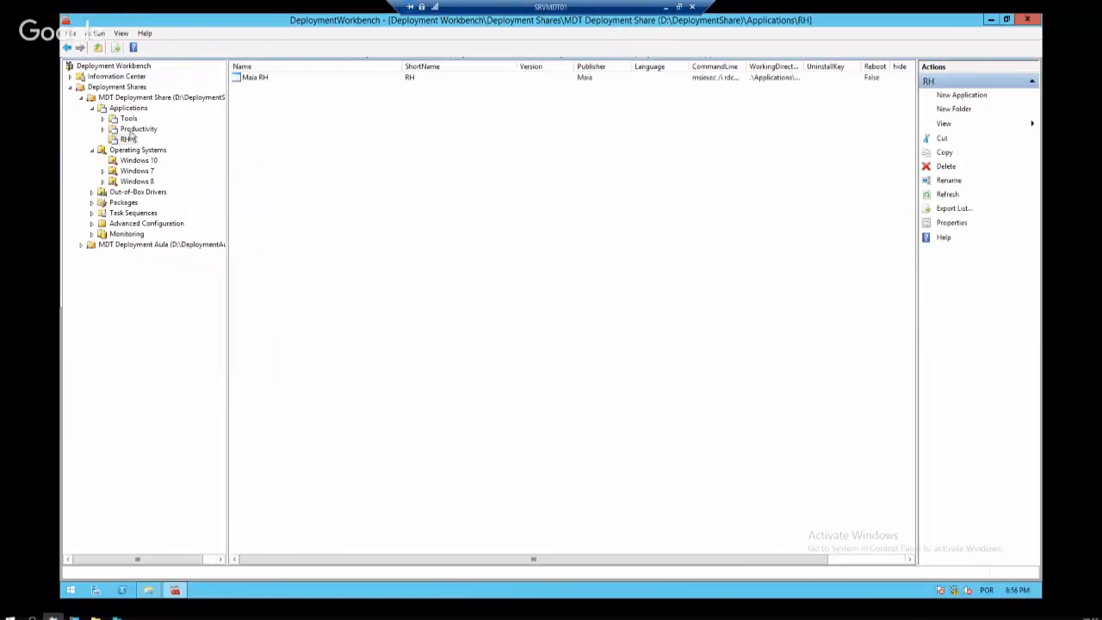
left_click(136, 129)
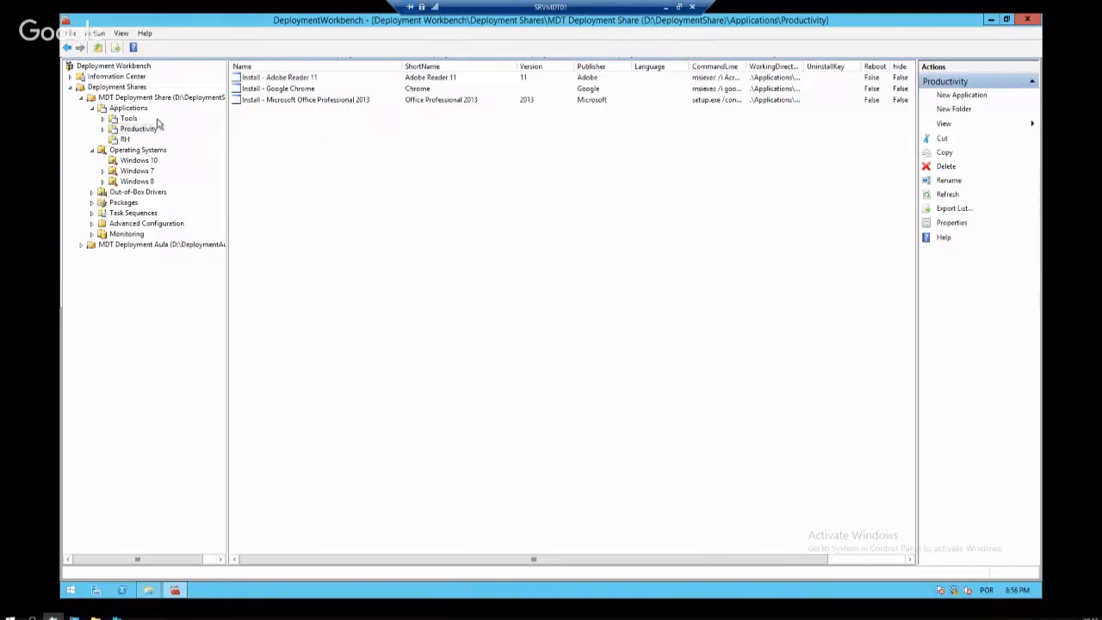
left_click(128, 119)
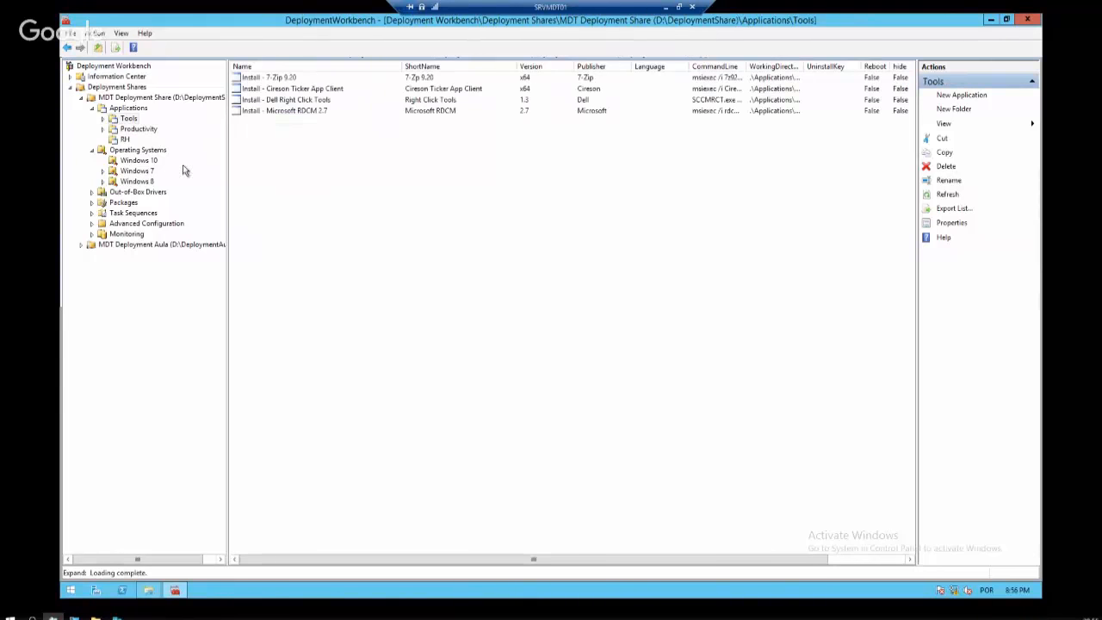
left_click(276, 77)
left_click(315, 88)
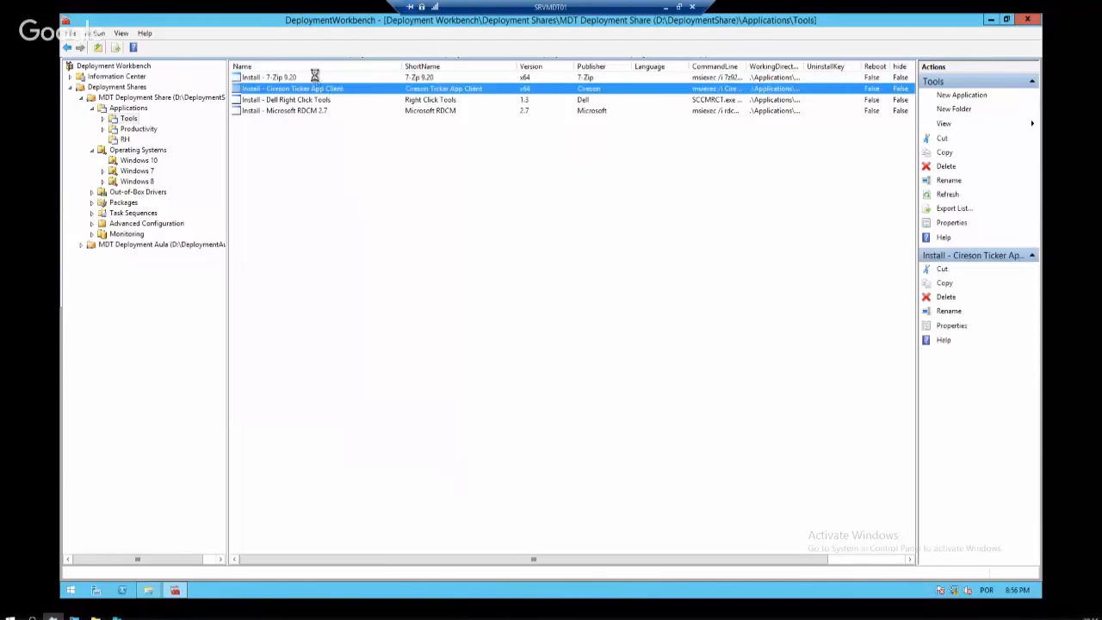
left_click(324, 101)
left_click(321, 111)
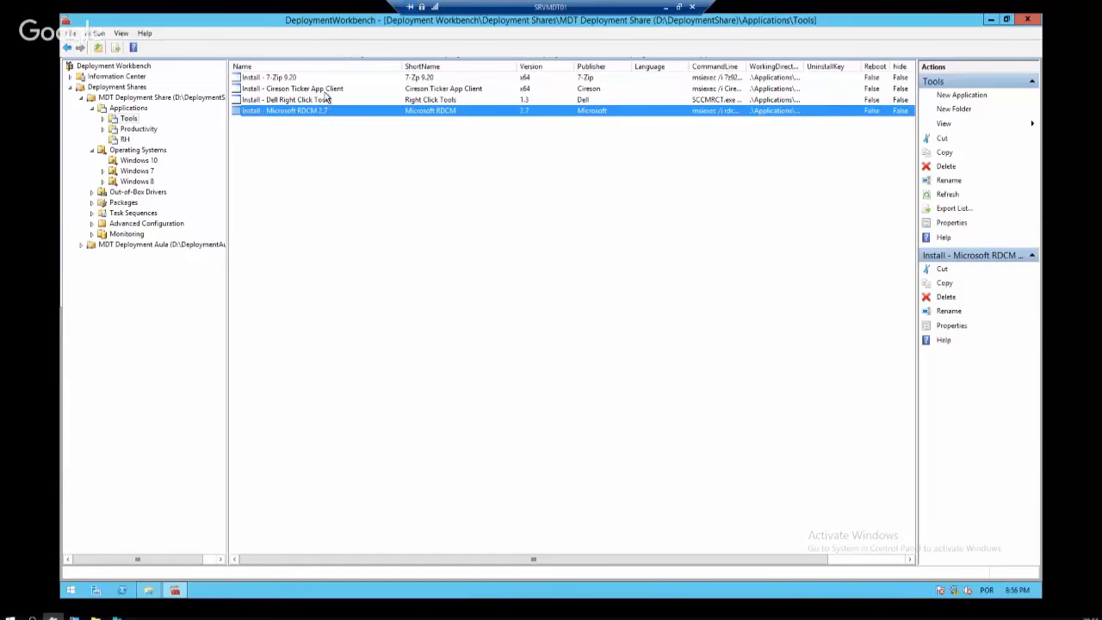
left_click(323, 89)
Look over the Productivity (Chrome, Office 2013, Adobe Reader 11) and RH folders, returning to Tools
left_click(138, 128)
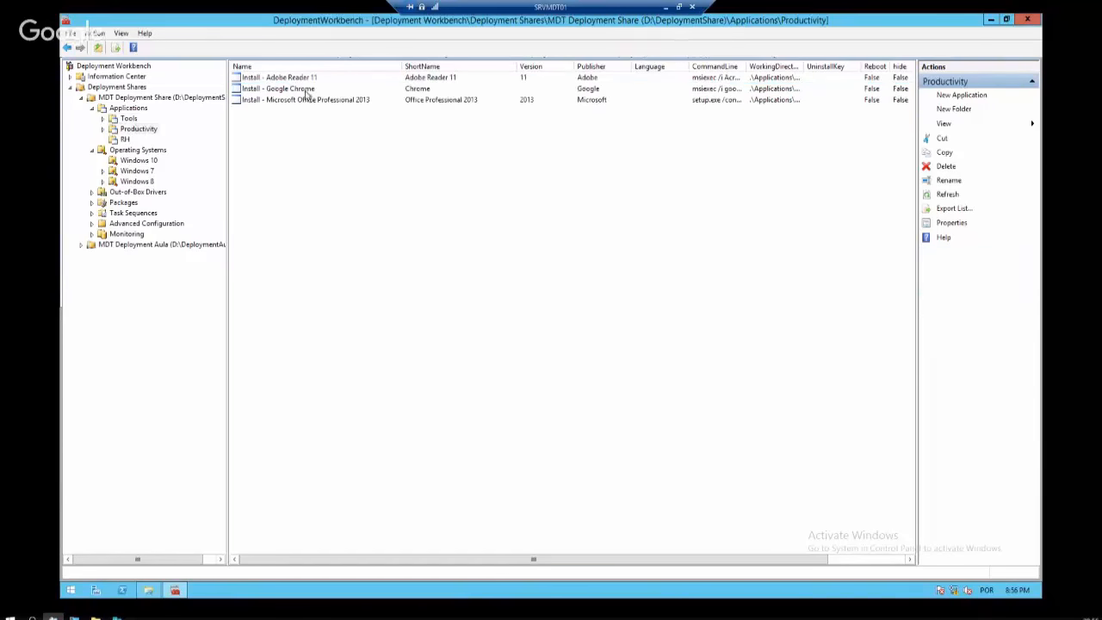
left_click(308, 89)
left_click(320, 102)
left_click(311, 81)
left_click(310, 90)
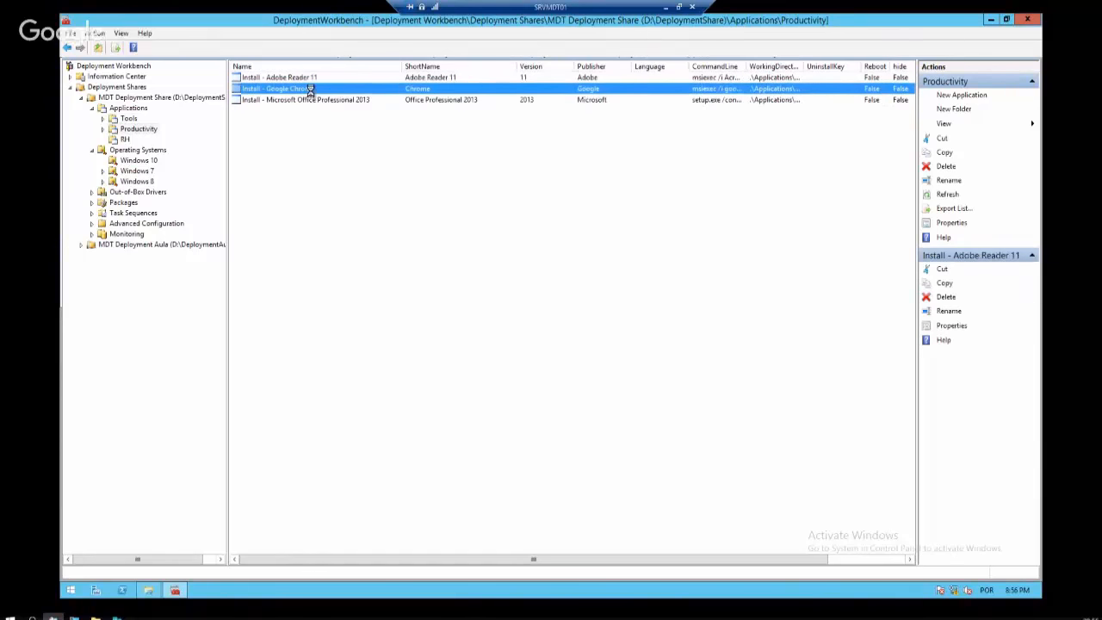
left_click(126, 139)
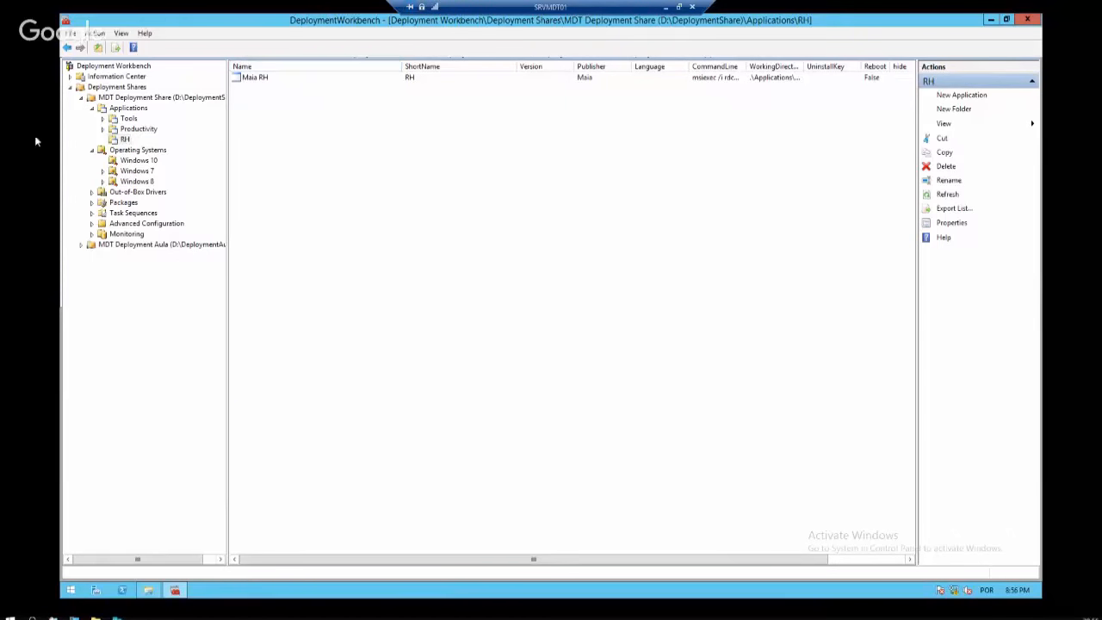
left_click(134, 130)
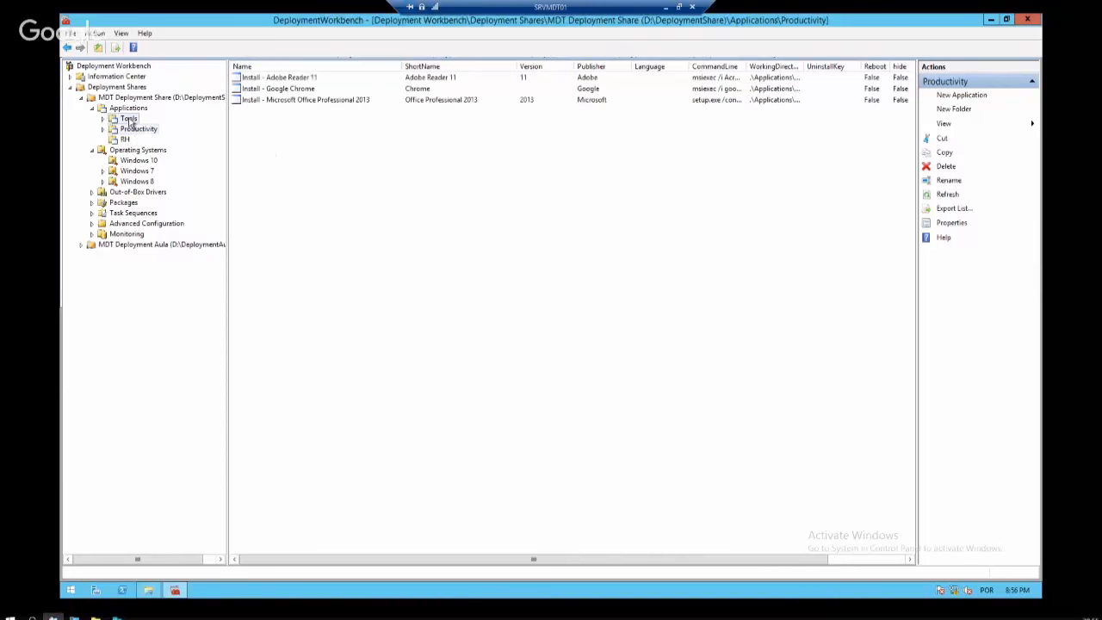
left_click(129, 119)
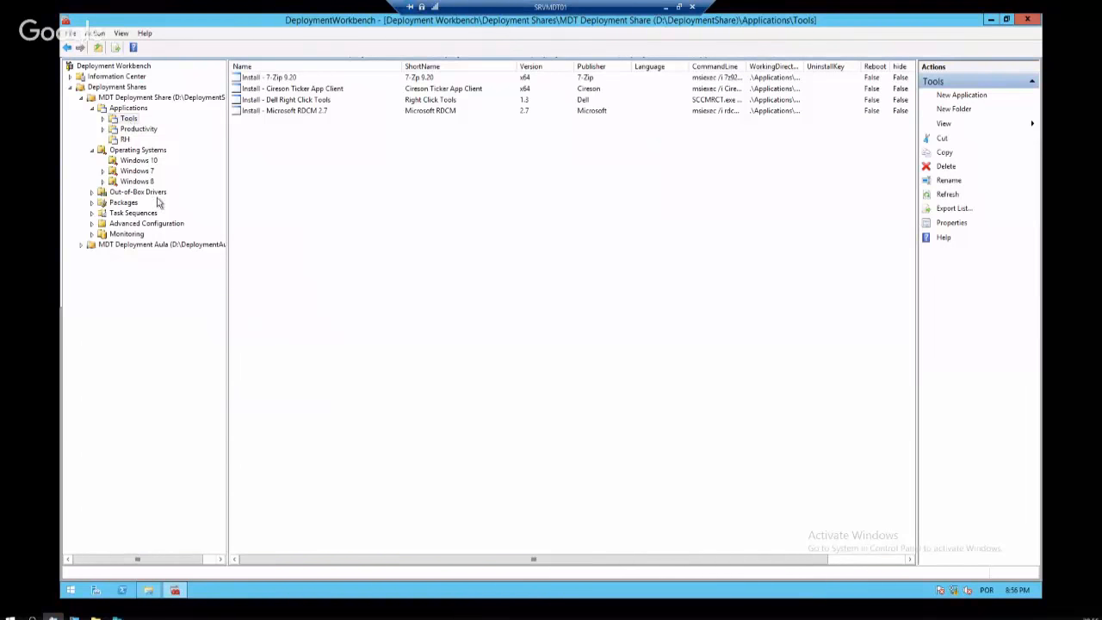
left_click(93, 193)
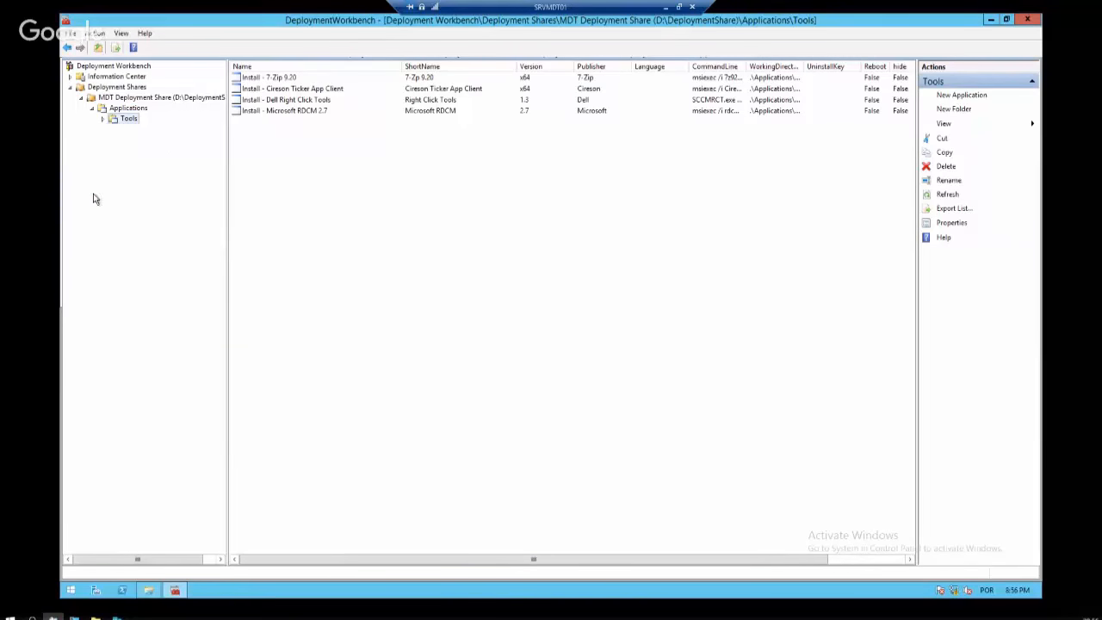
Show the Out-of-Box Drivers folders and open an administrator Command Prompt at mid-screen
left_click(148, 194)
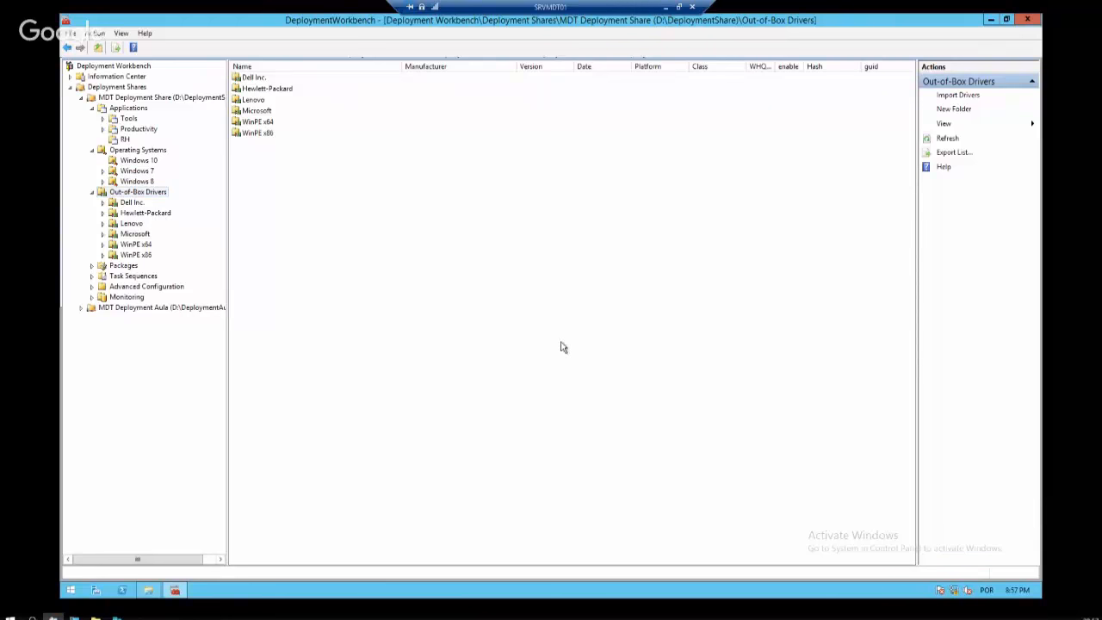
key("super+x")
left_click(167, 496)
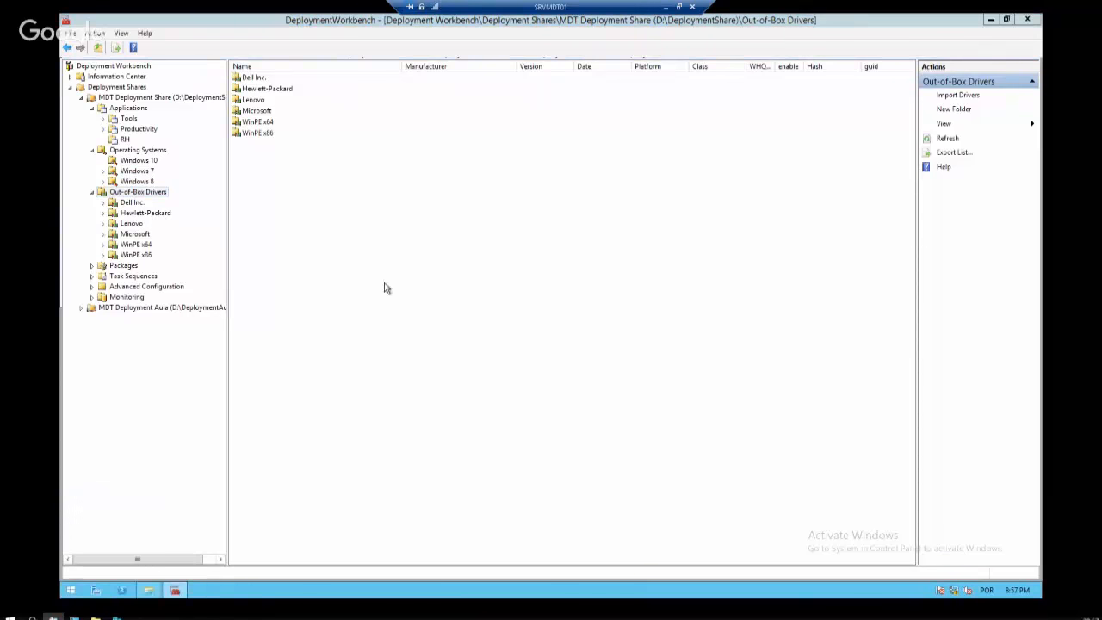
left_click_drag(422, 84, 658, 226)
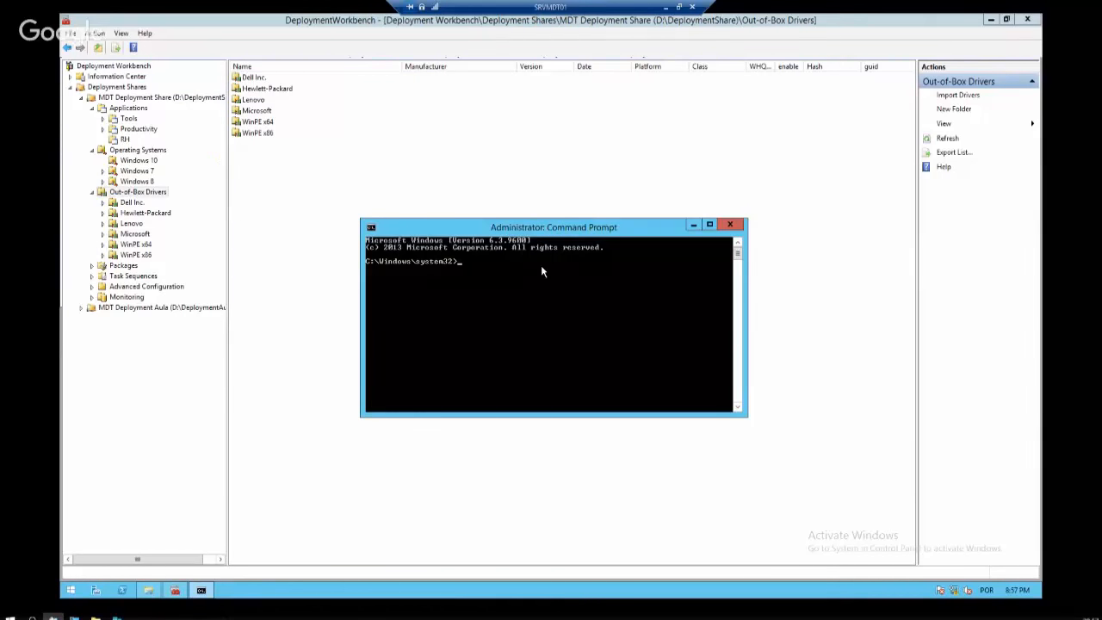
Close the extra prompt, centre the remaining console and clear it with cls
left_click(729, 225)
left_click_drag(0, 106, 688, 143)
type("cls")
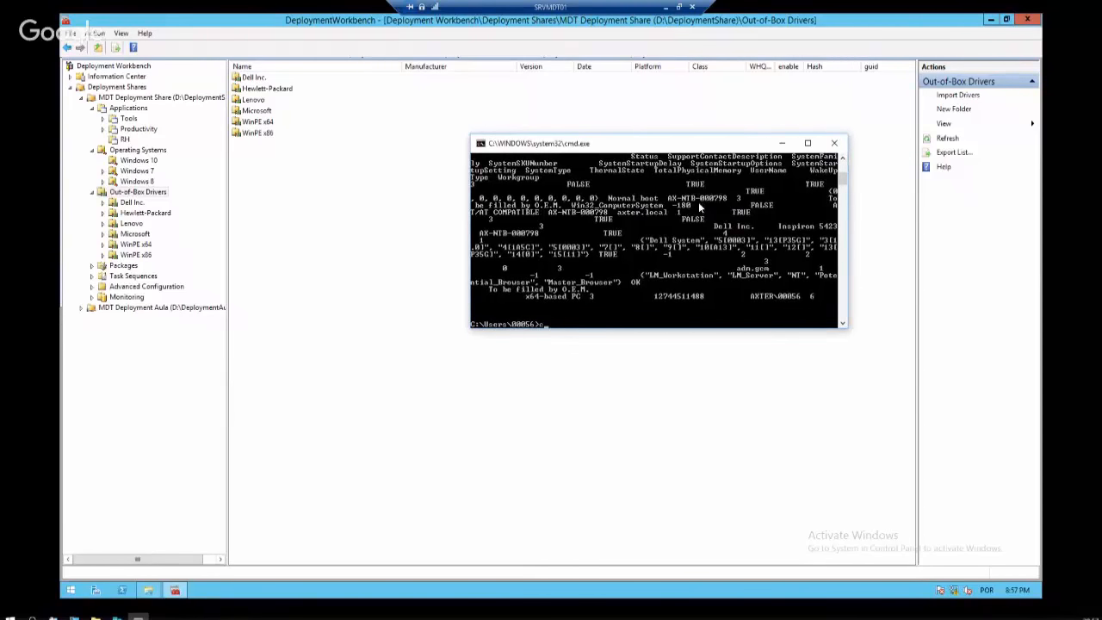
key("Return")
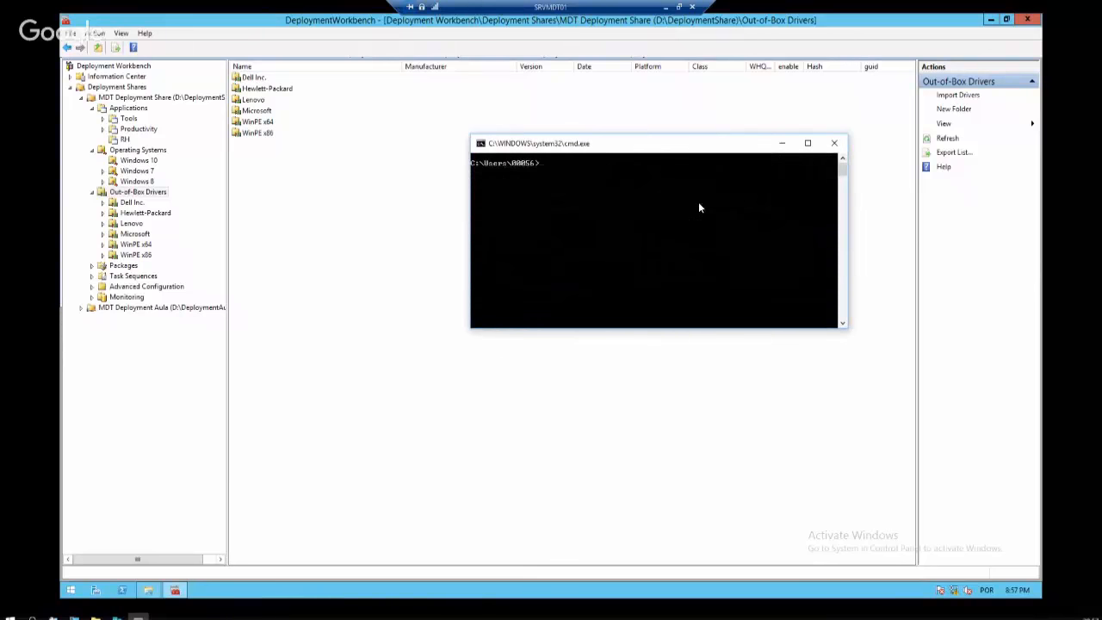
type("um")
Set the console's screen text colour to green
right_click(748, 152)
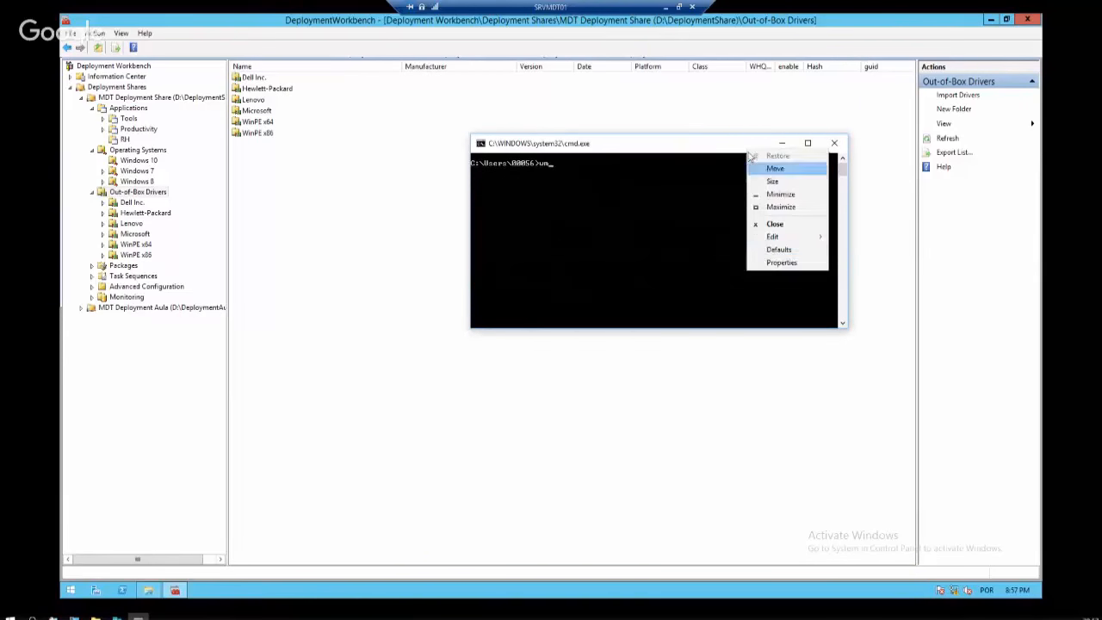
left_click(781, 262)
left_click(579, 171)
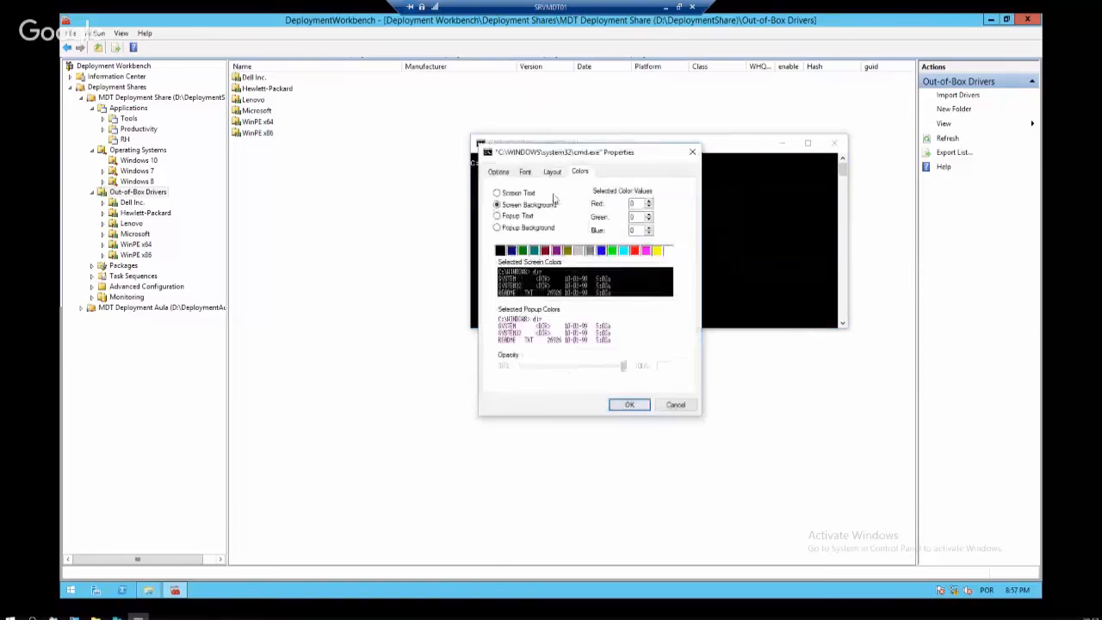
left_click(524, 194)
left_click(612, 251)
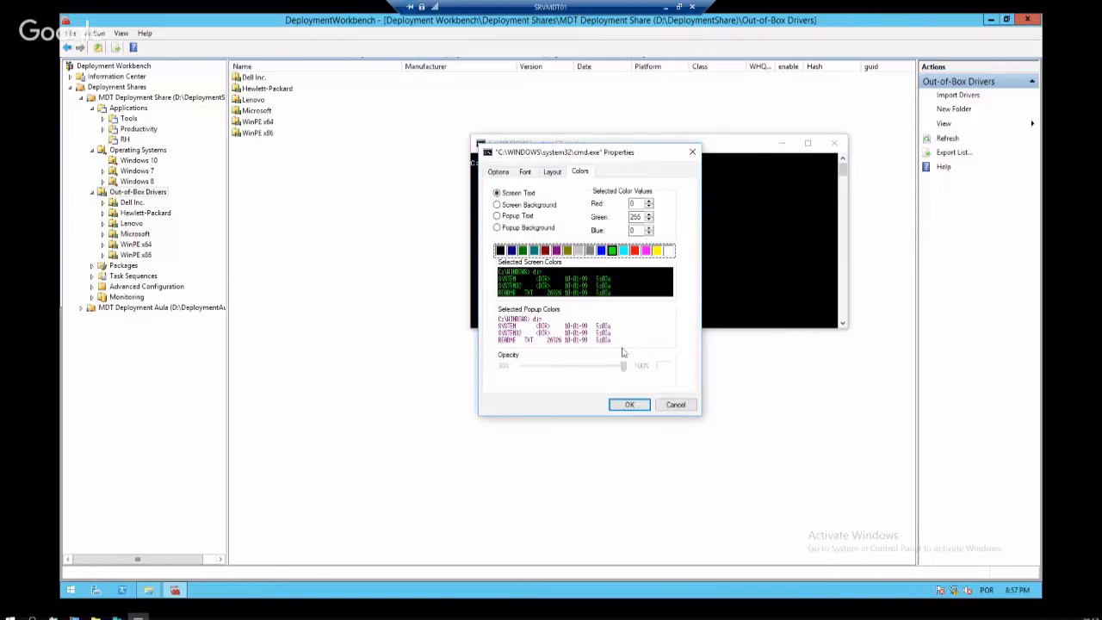
left_click(630, 405)
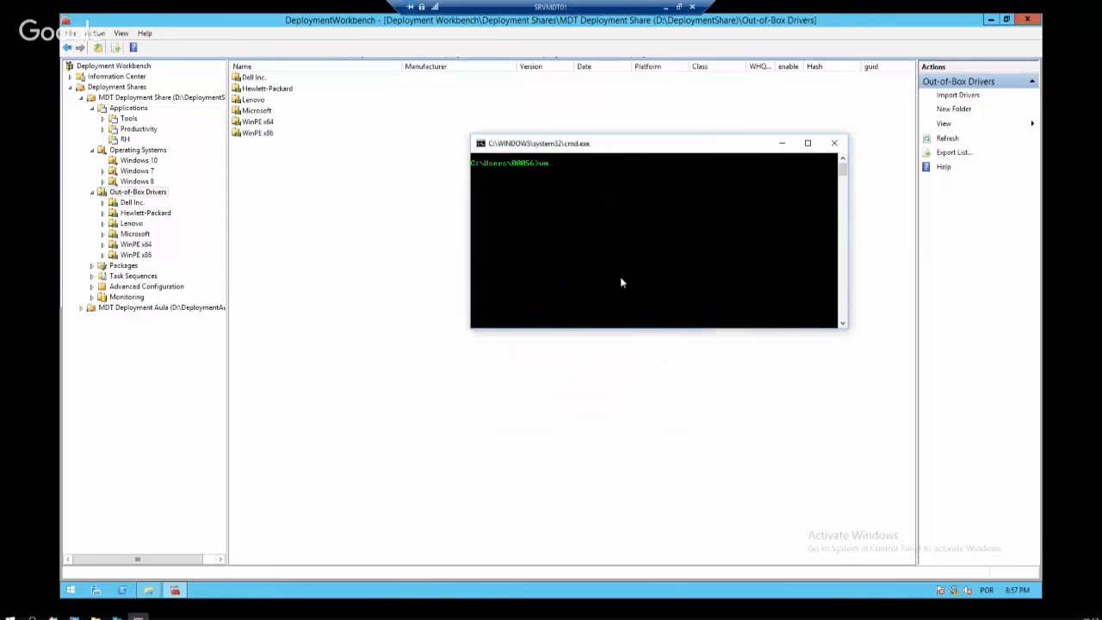
Switch the console font to the larger 16 x 12 size
right_click(652, 145)
left_click(693, 260)
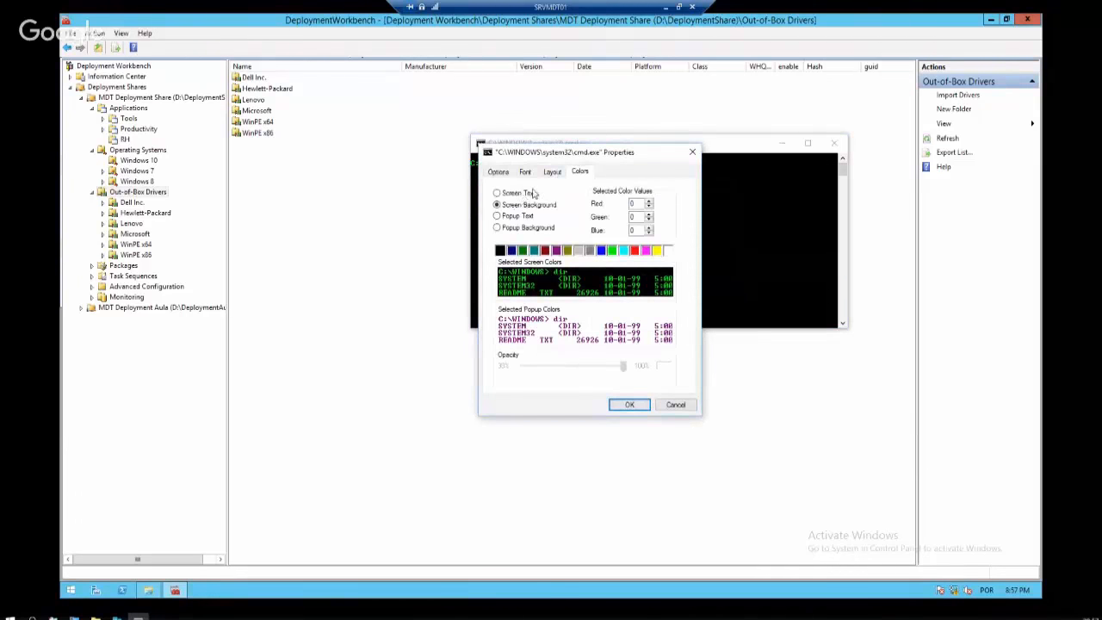
left_click(521, 193)
left_click(551, 171)
left_click(525, 171)
left_click(515, 253)
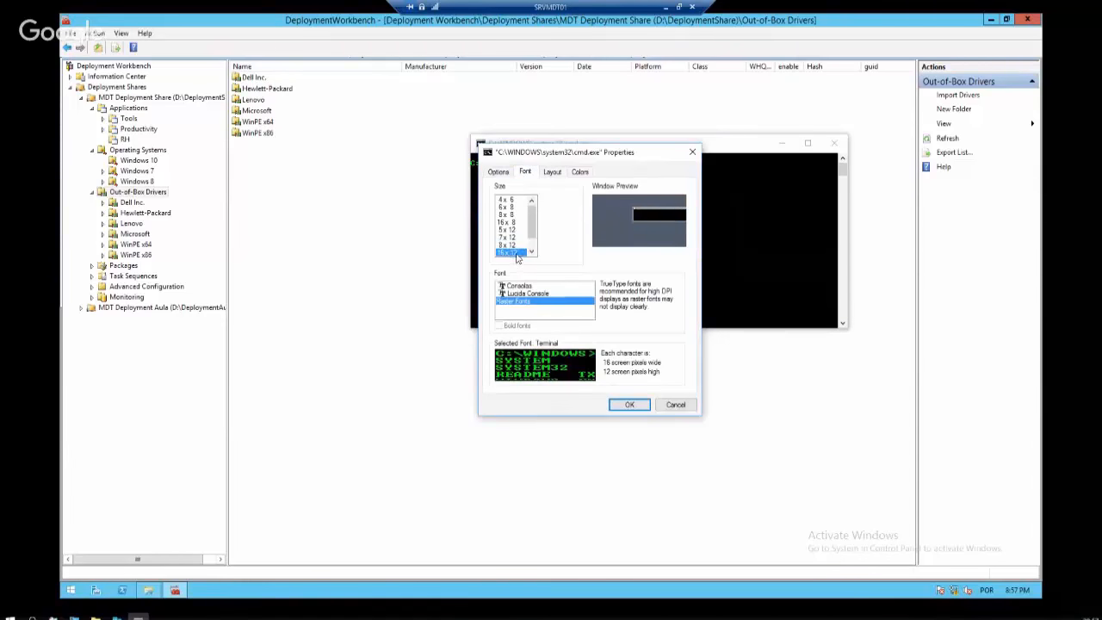
left_click(642, 405)
Narrow and reposition the console window, then type 'wmic computersystem'
type("wm")
left_click_drag(684, 153, 436, 204)
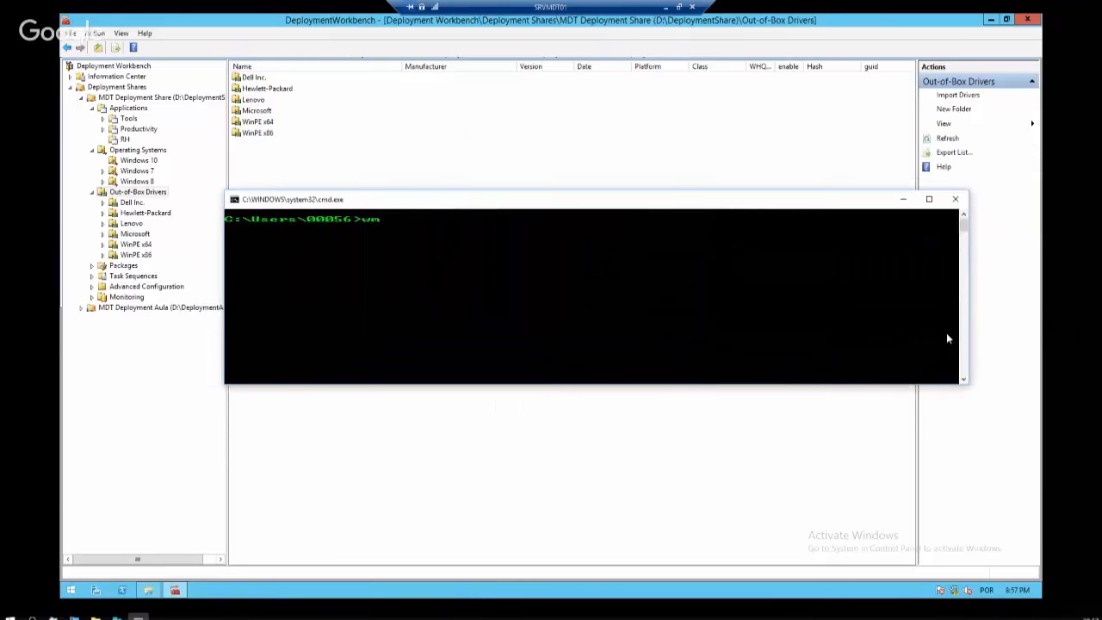
left_click_drag(965, 319, 574, 317)
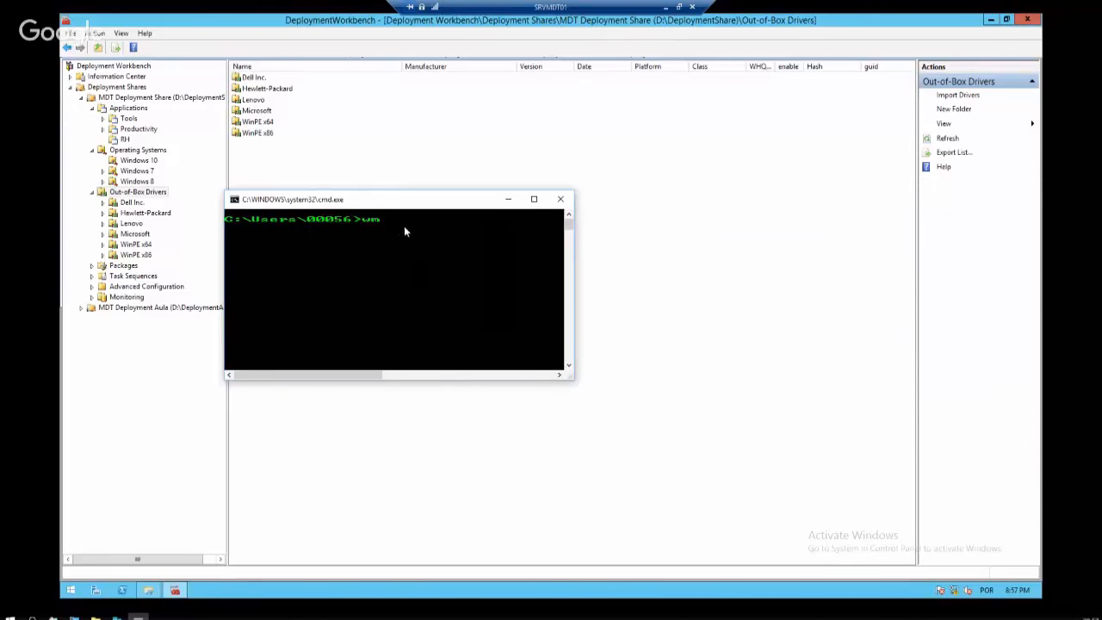
left_click_drag(425, 200, 546, 202)
right_click(546, 205)
left_click(469, 255)
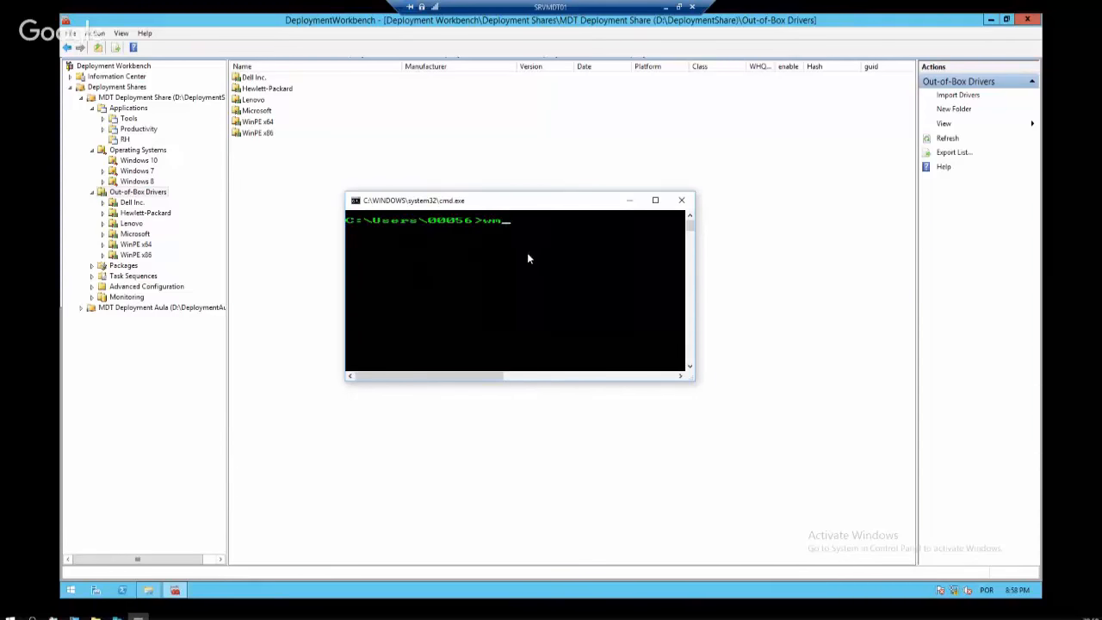
type("wmic computersystem")
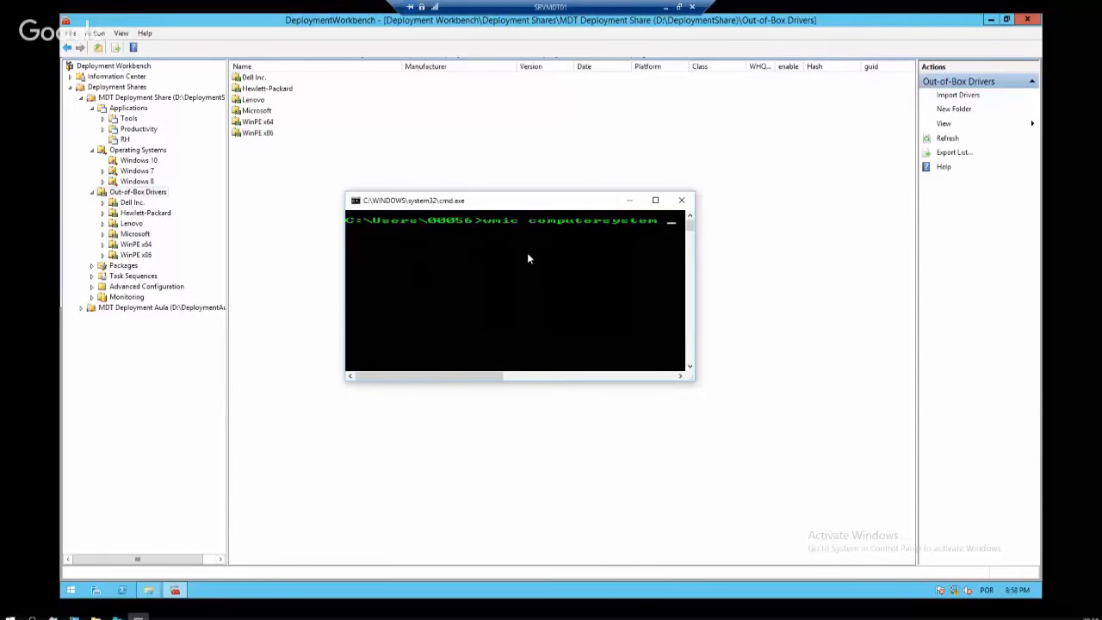
Run 'wmic computersystem get model', which returns Inspiron 5423
key("BackSpace")
type("get model")
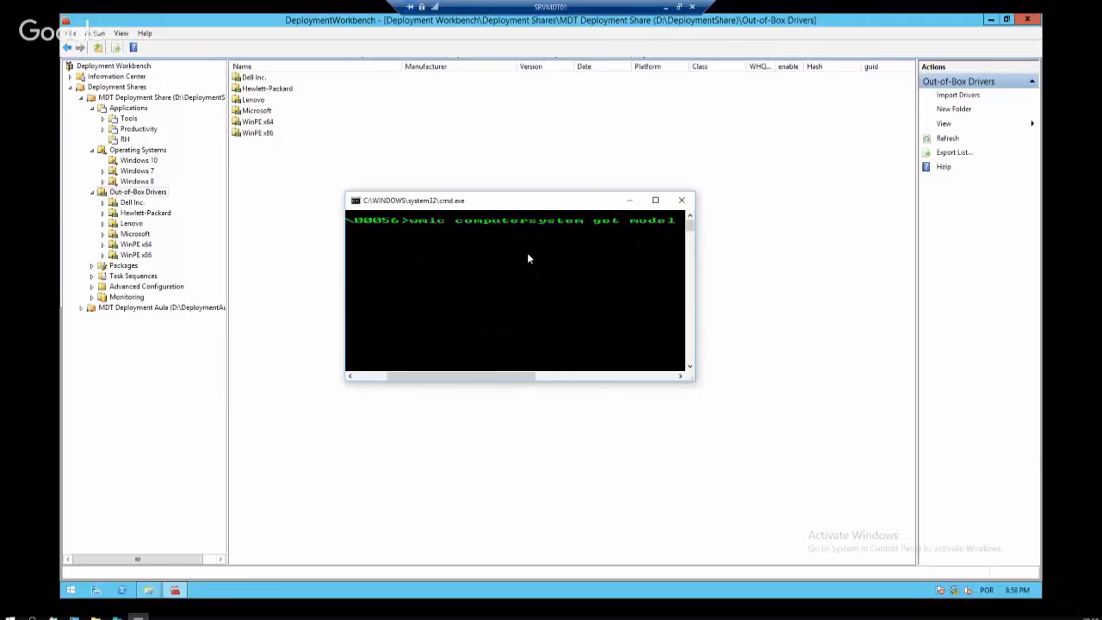
key("Return")
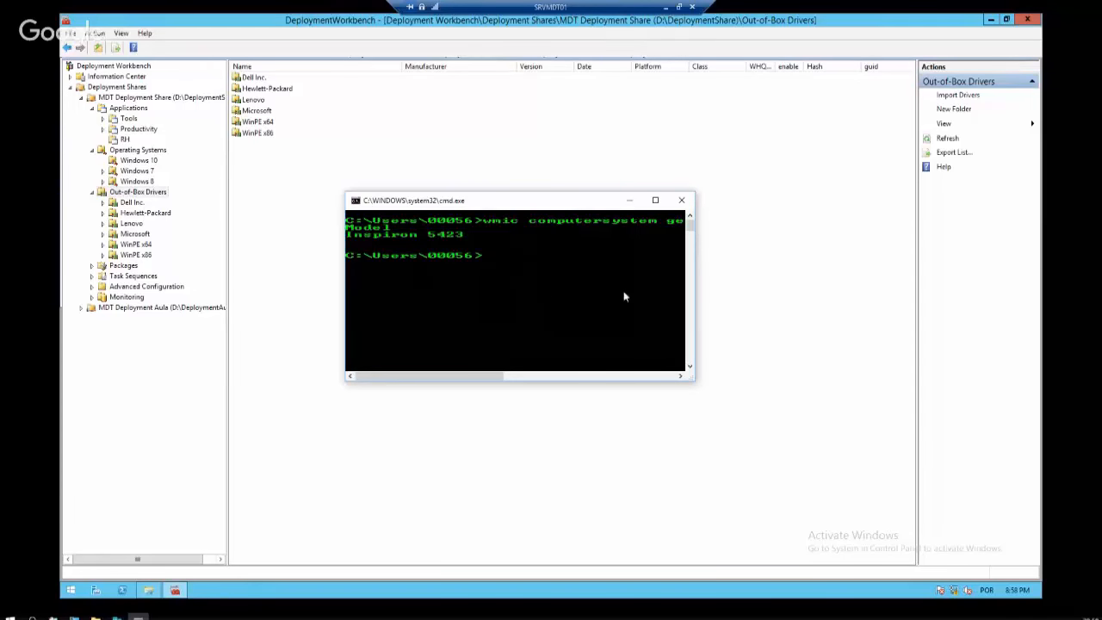
left_click_drag(831, 292, 840, 292)
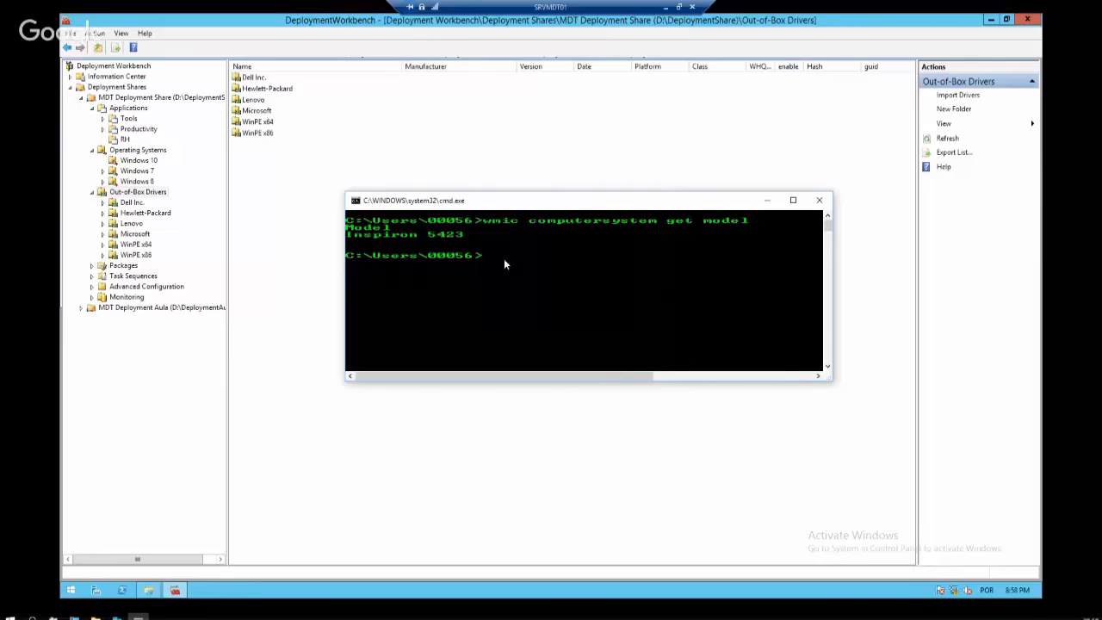
Run 'wmic computersystem get manufacturer', which returns Dell Inc
key("Up")
key("BackSpace")
key("BackSpace")
key("BackSpace")
key("BackSpace")
key("BackSpace")
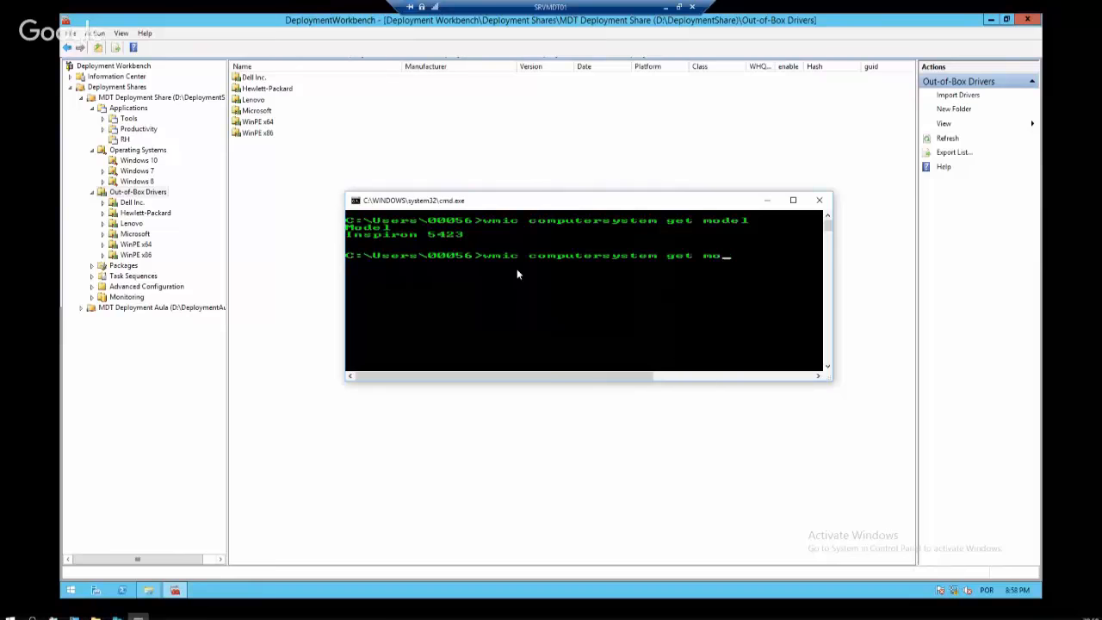
type("manufacturer")
key("Return")
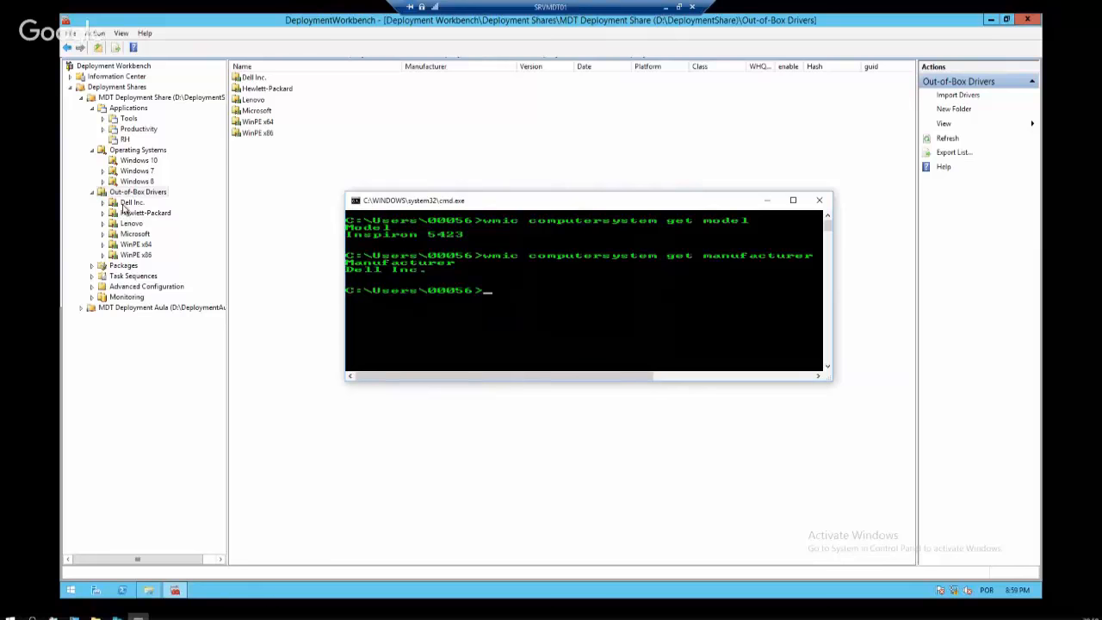
left_click(104, 202)
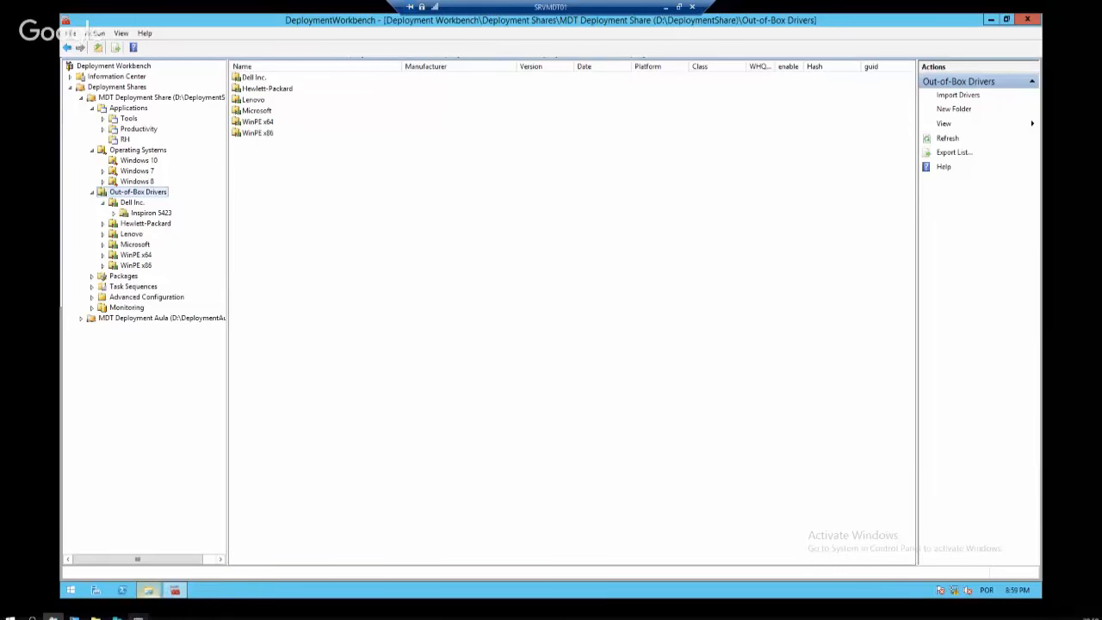
Return to Deployment Workbench showing Out-of-Box Drivers > Dell Inc. > Inspiron 5423
left_click(172, 591)
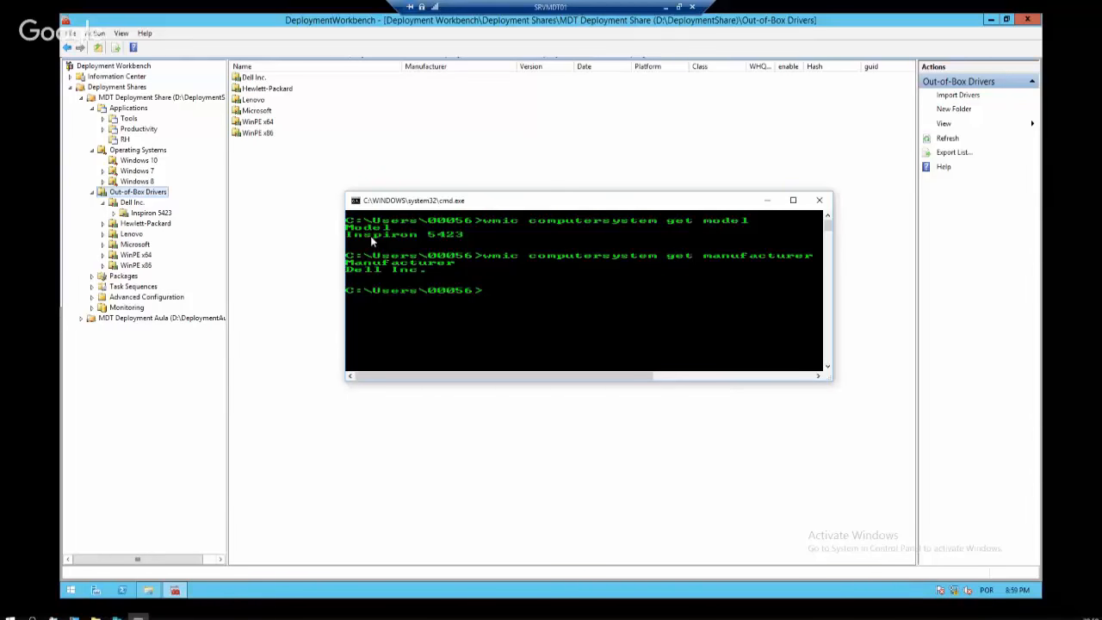
Browse D:\DeploymentShare\Out-of-Box Drivers in File Explorer, viewing the Dell, Lenovo, Microsoft and SCSIAdapter folders
left_click(161, 213)
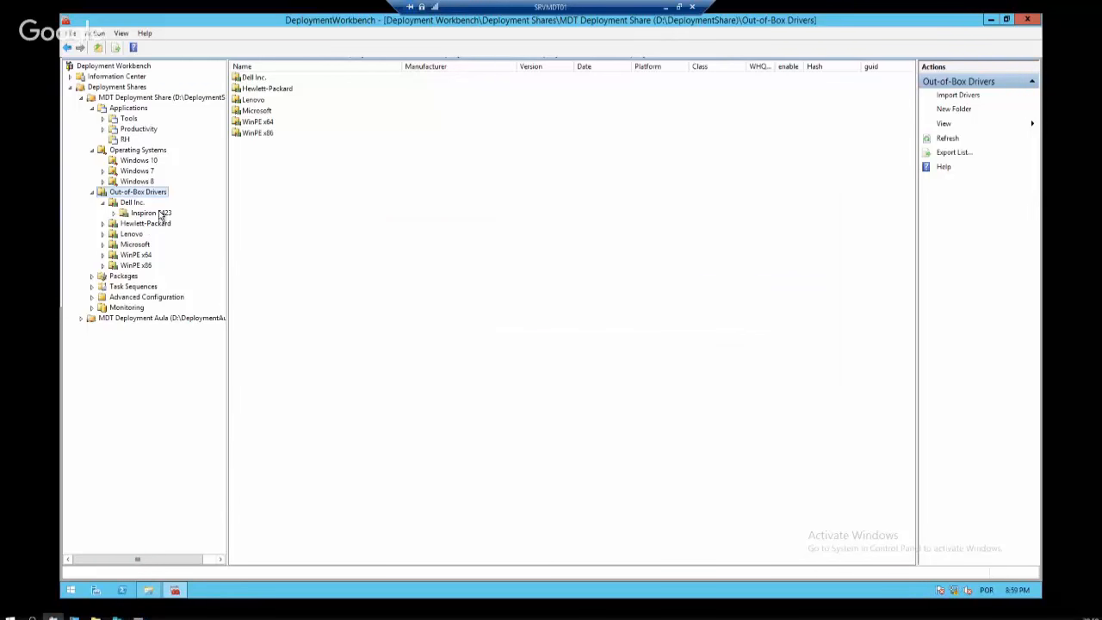
left_click(130, 204)
left_click(148, 590)
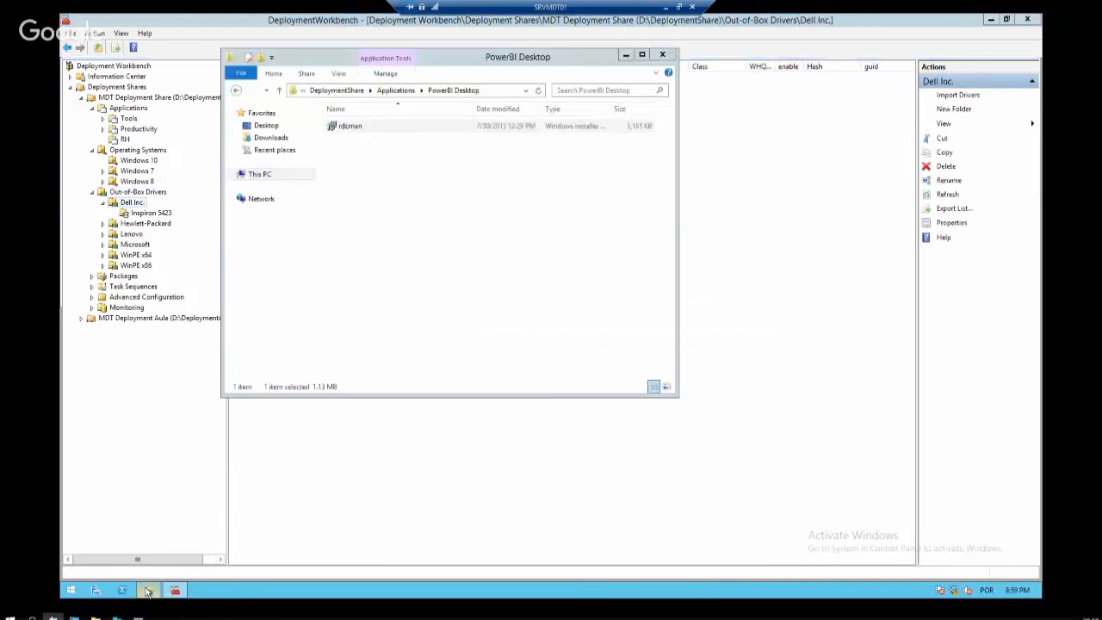
left_click(260, 175)
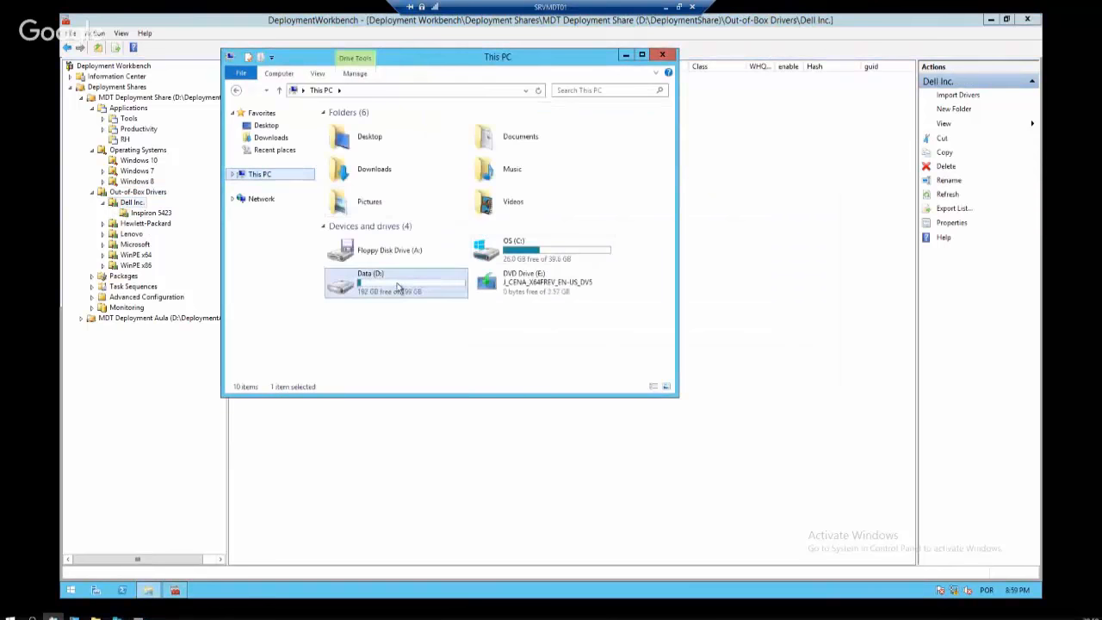
double_click(366, 282)
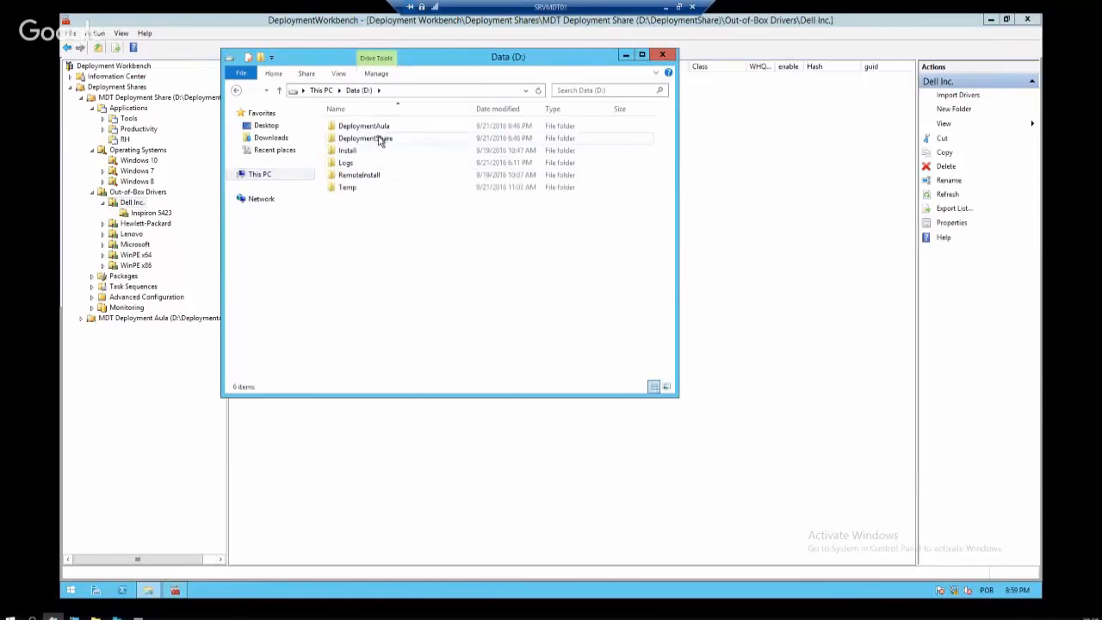
double_click(380, 140)
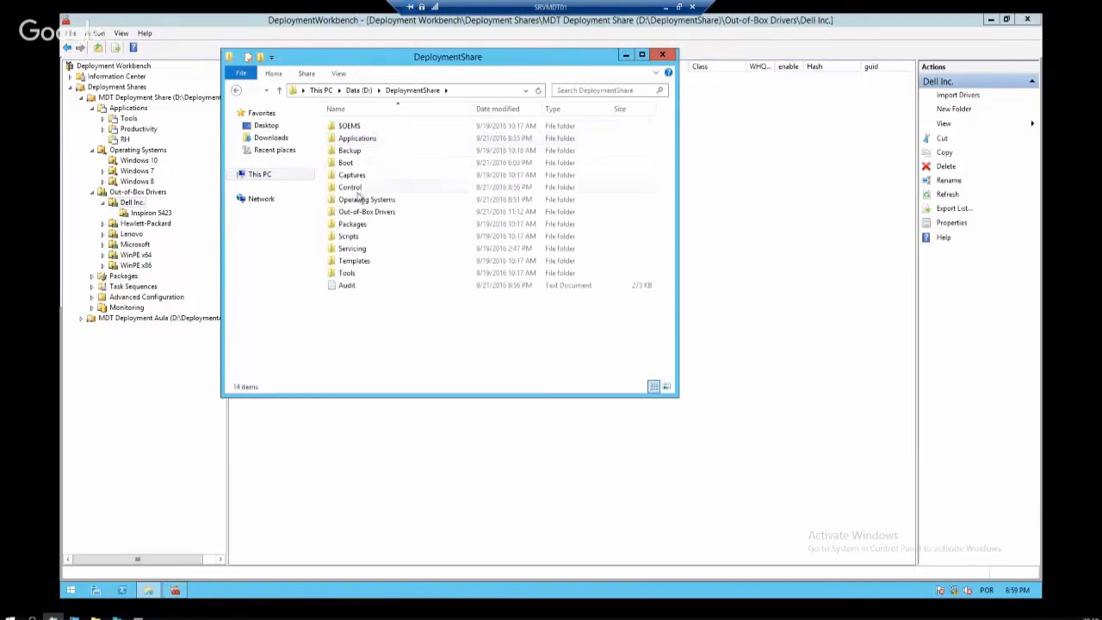
left_click(366, 200)
double_click(371, 211)
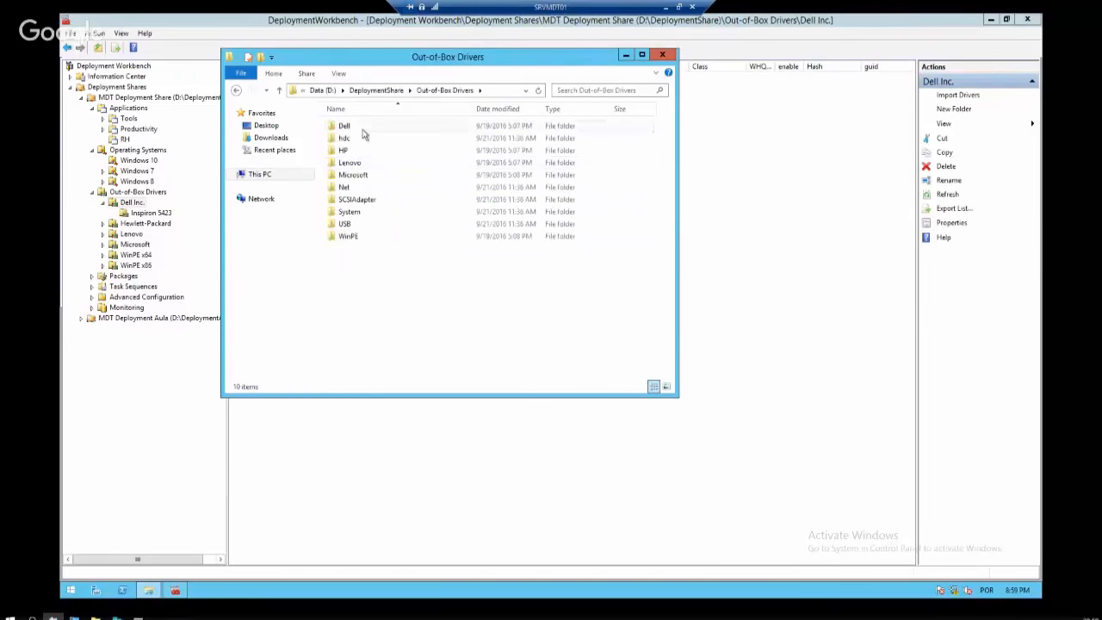
left_click(359, 129)
left_click(370, 176)
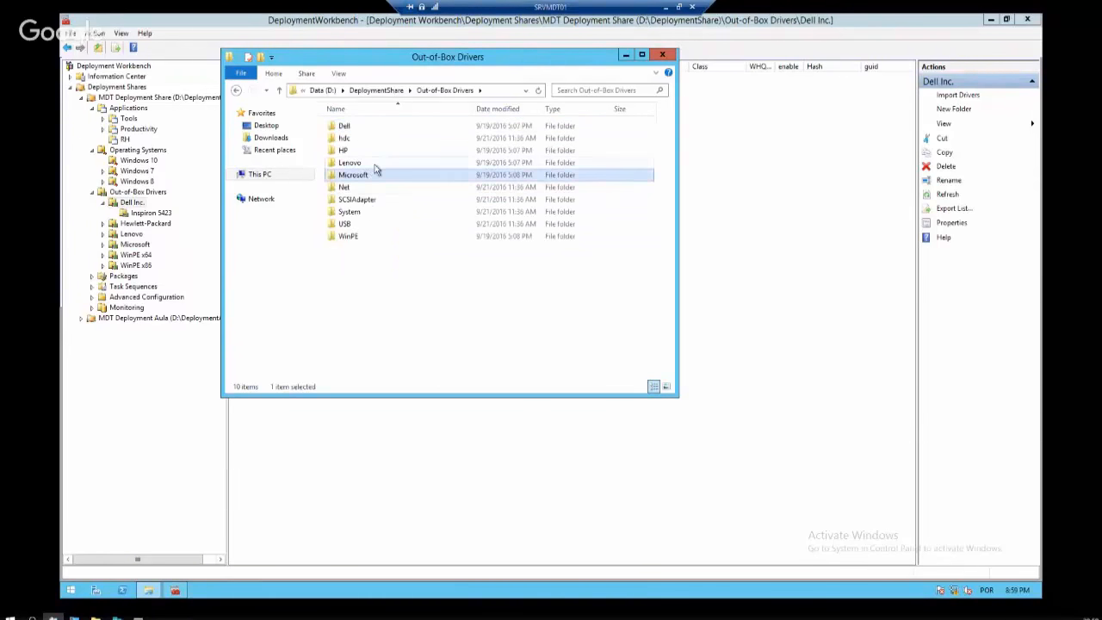
left_click(376, 164)
left_click(373, 203)
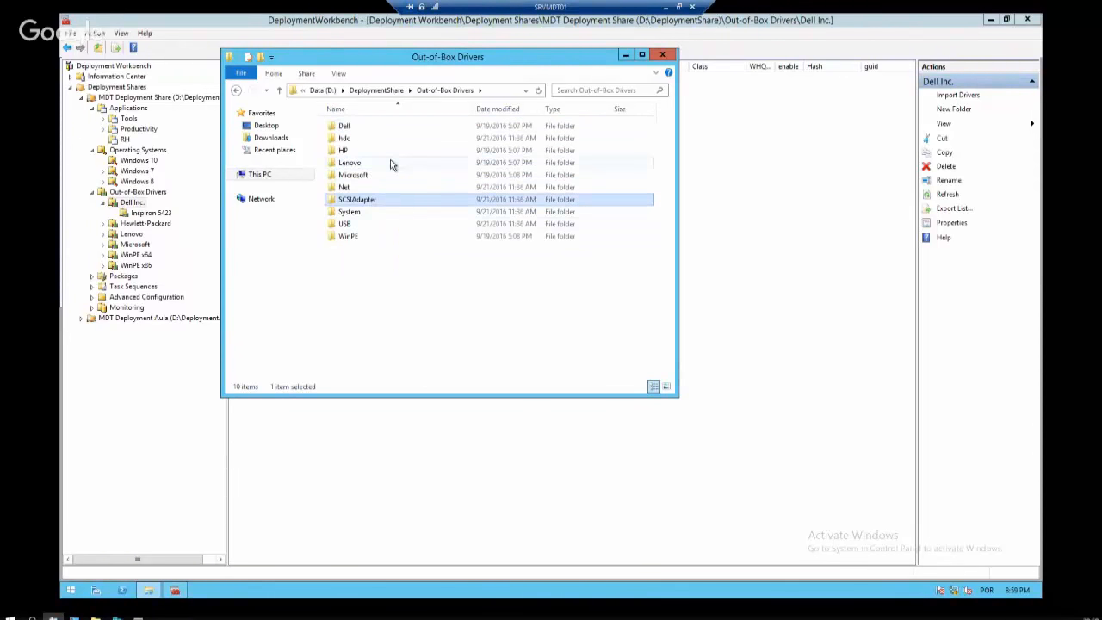
Confirm the Inspiron 5423 driver folder is empty and maximize Dell's driver packs page
left_click(626, 55)
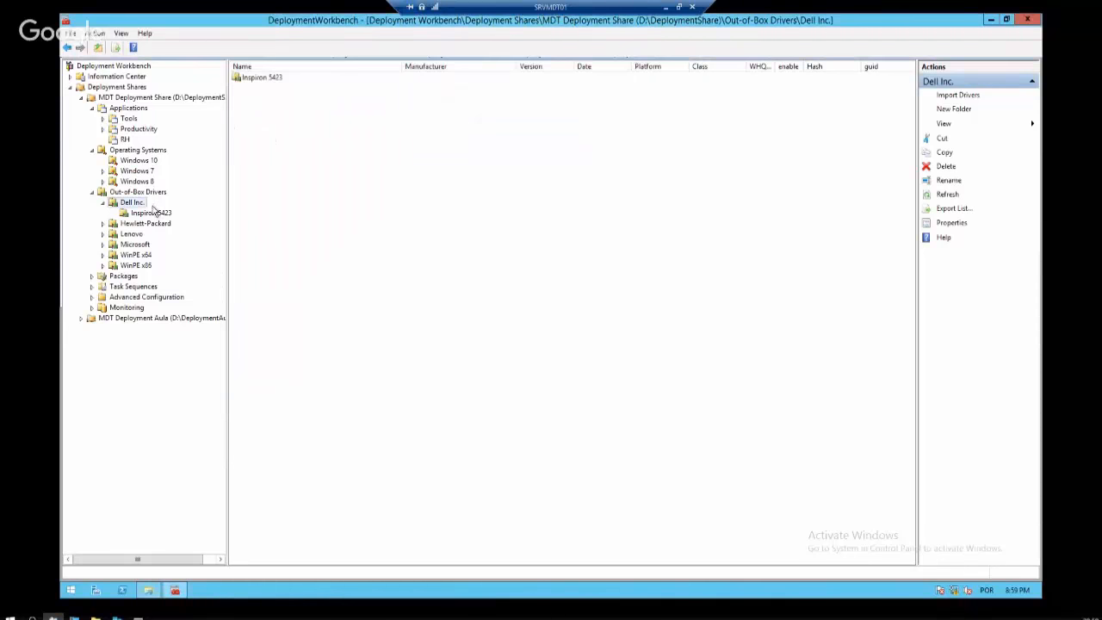
left_click(153, 214)
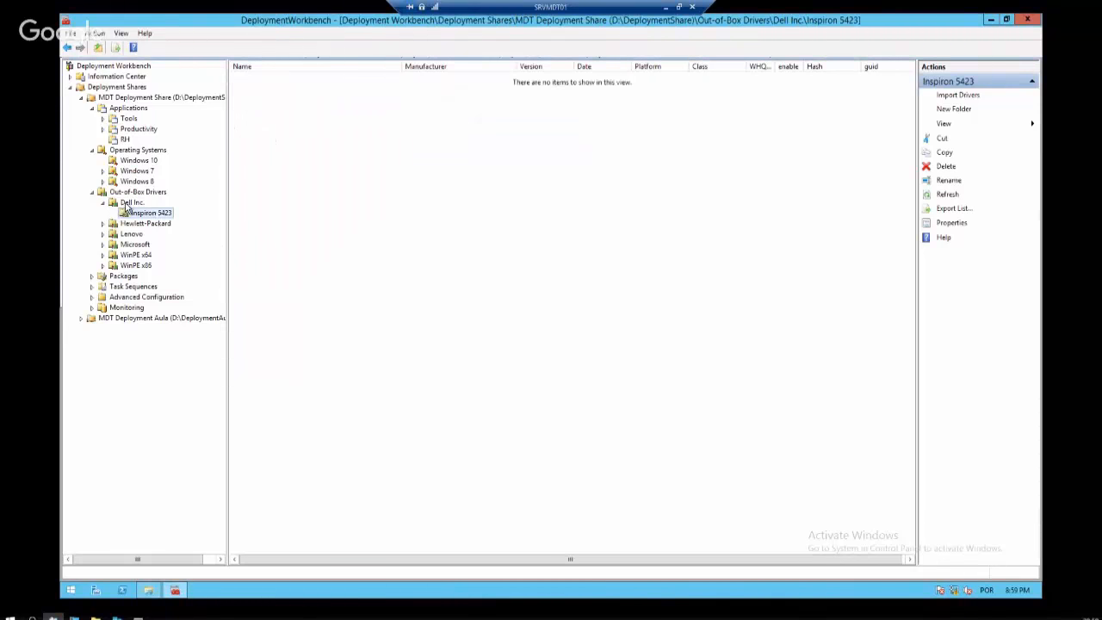
left_click(129, 205)
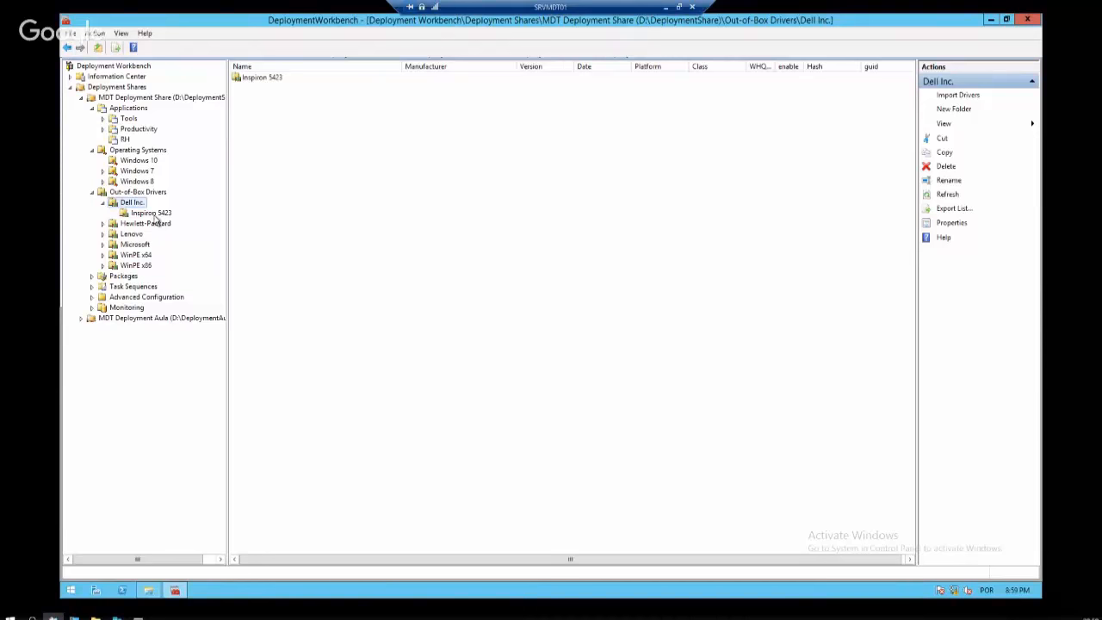
left_click(153, 214)
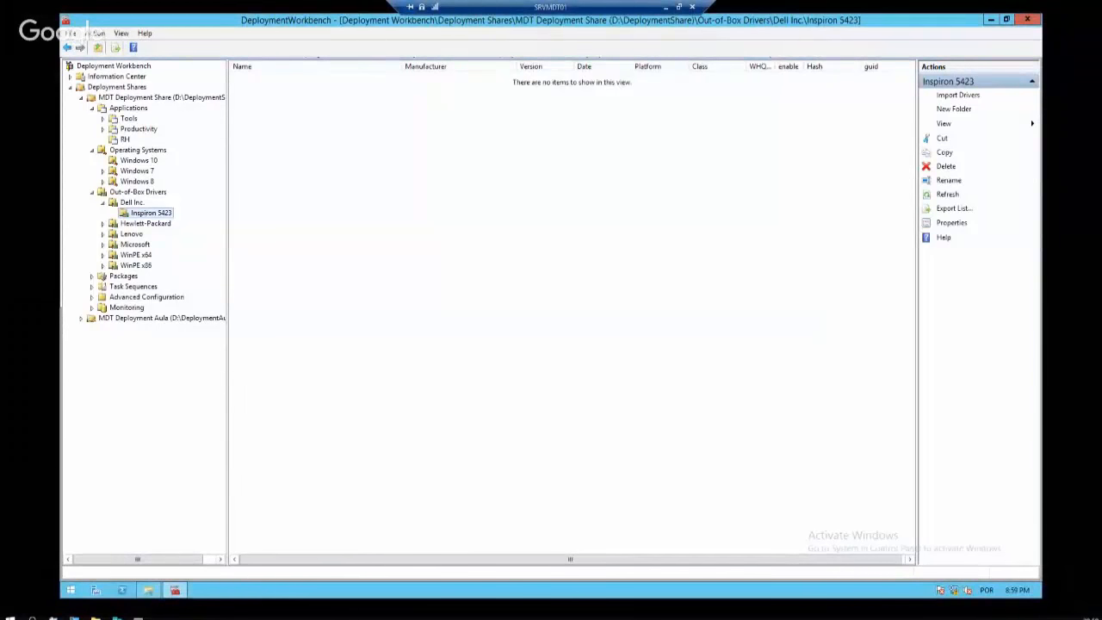
left_click_drag(0, 97, 581, 120)
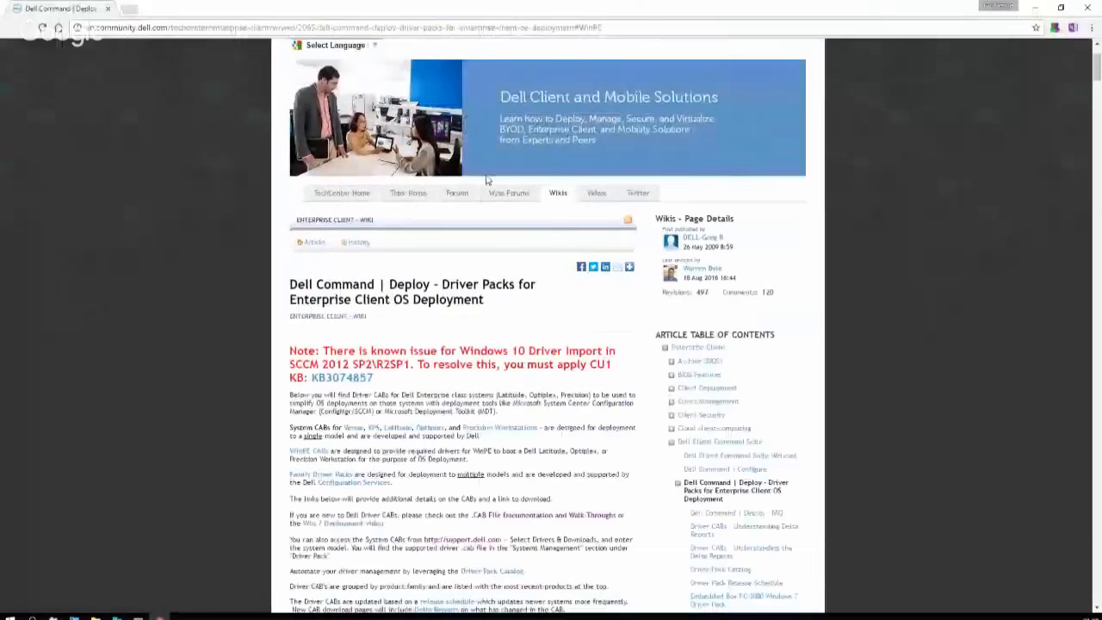
Scroll the Dell driver packs page past the WinPE, XPS and Latitude tables to the Optiplex CAB table
scroll(486, 179, "up", 2)
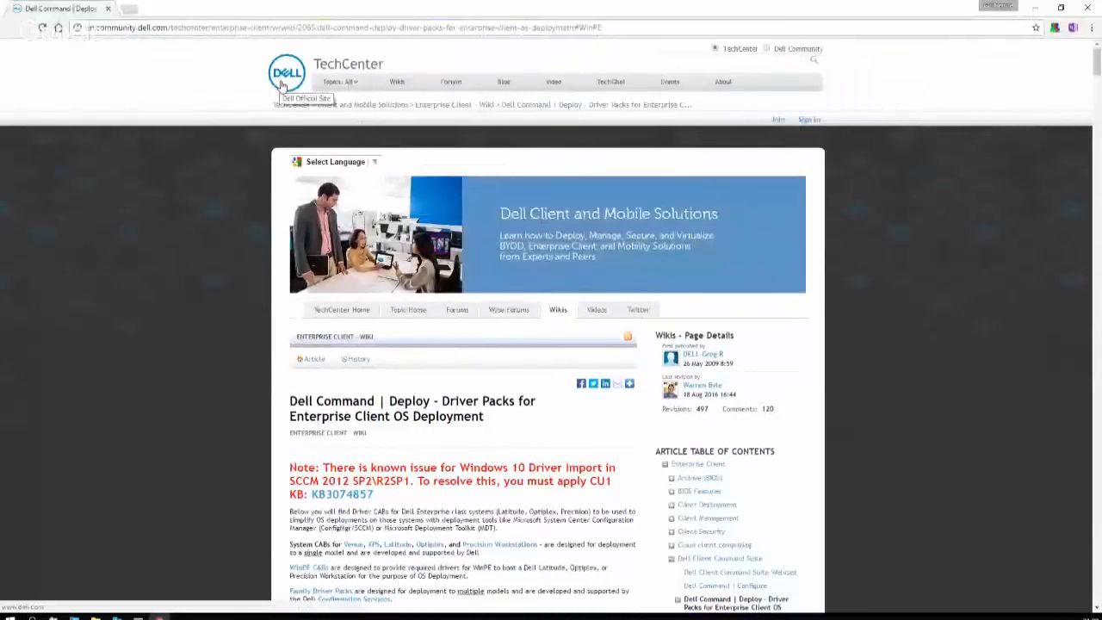
scroll(314, 153, "down", 3)
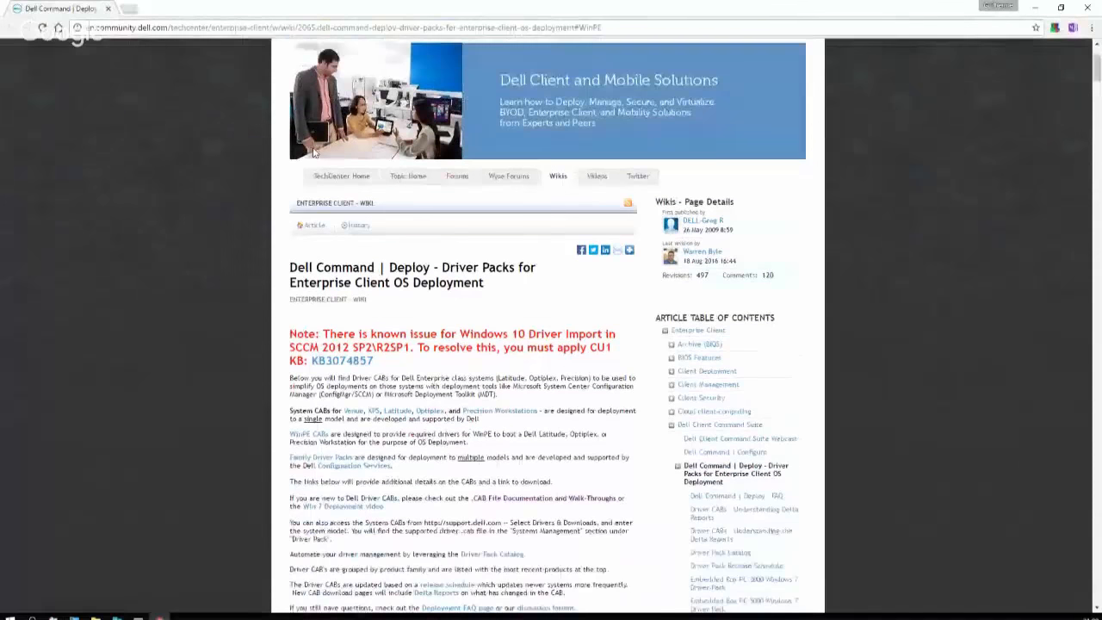
scroll(314, 152, "down", 10)
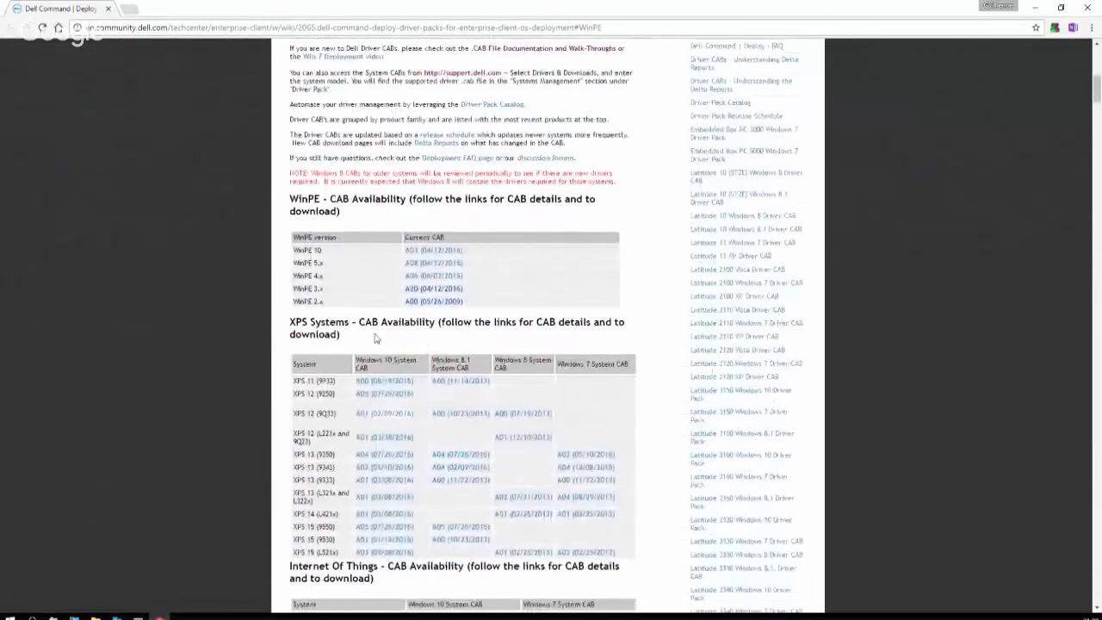
scroll(375, 338, "down", 4)
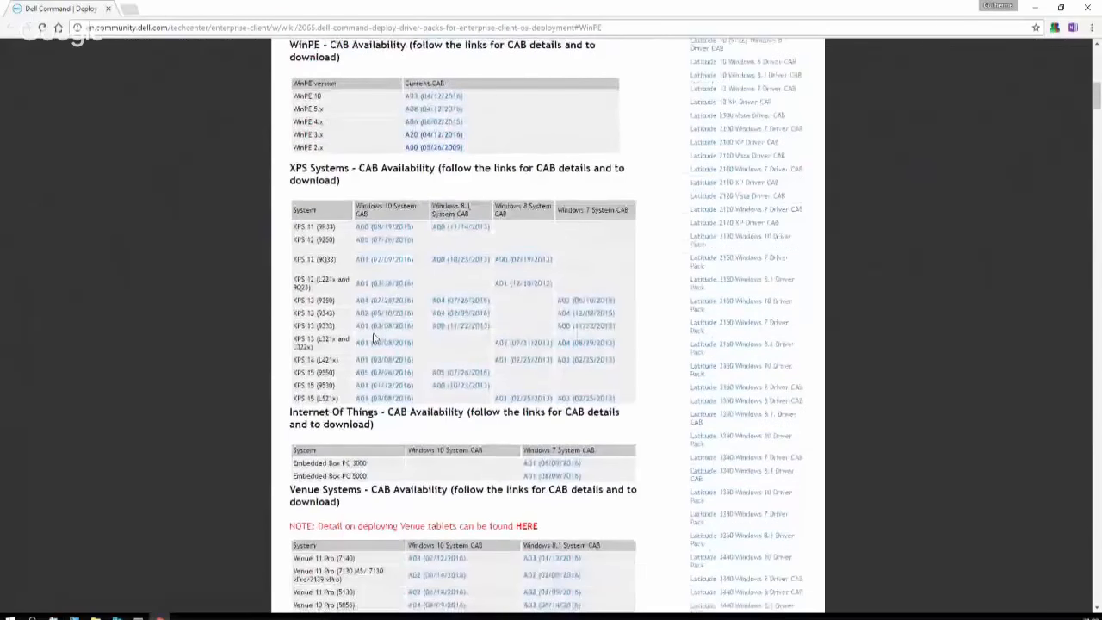
scroll(375, 338, "down", 3)
scroll(376, 338, "down", 20)
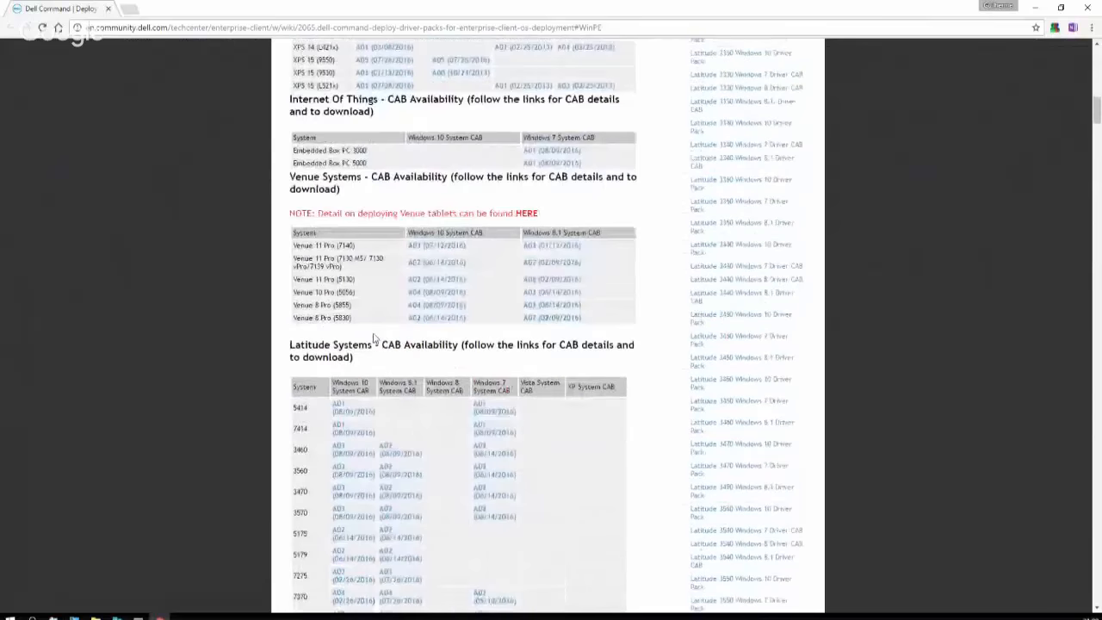
scroll(375, 340, "down", 5)
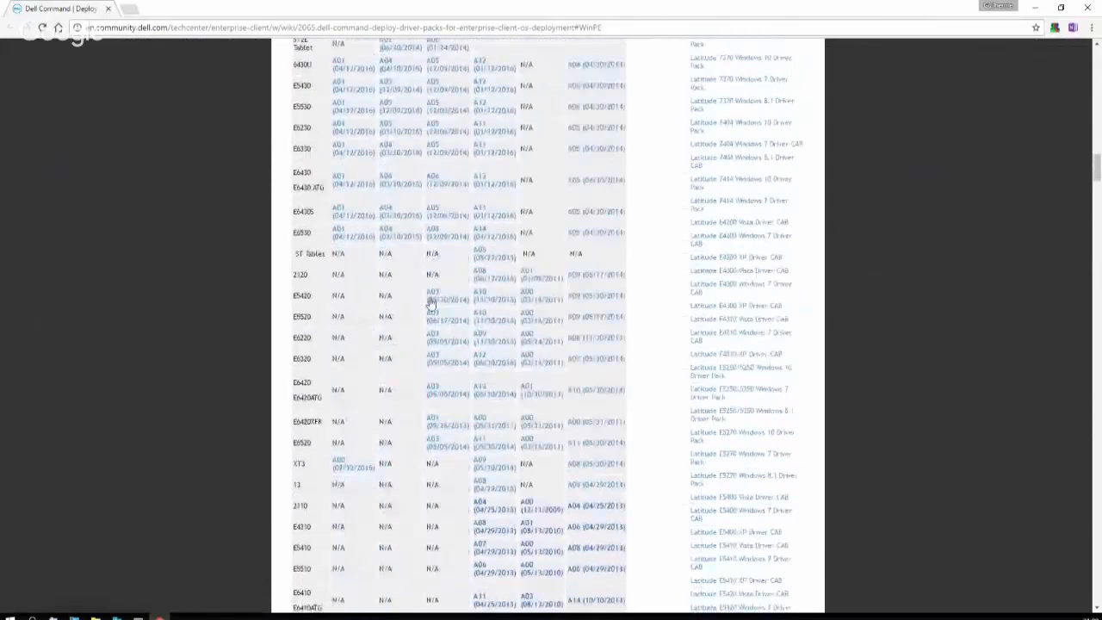
scroll(448, 297, "up", 20)
scroll(469, 296, "up", 3)
scroll(469, 295, "down", 20)
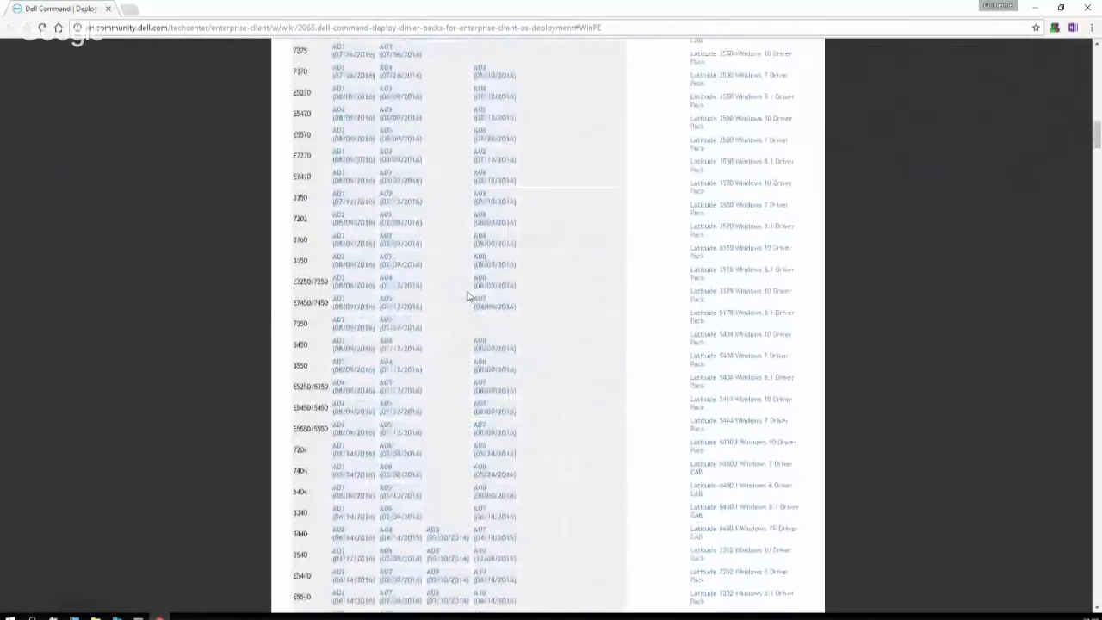
scroll(470, 298, "down", 3)
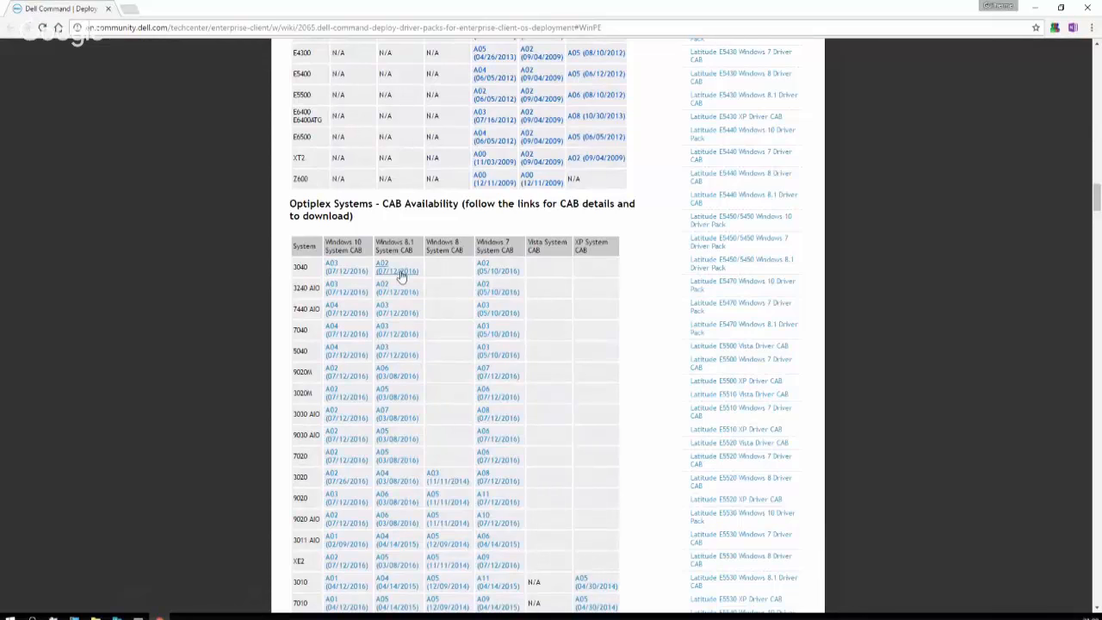
Download the Optiplex 3040 Windows 10 A03 driver CAB into the Install folder and minimize Chrome
left_click(342, 272)
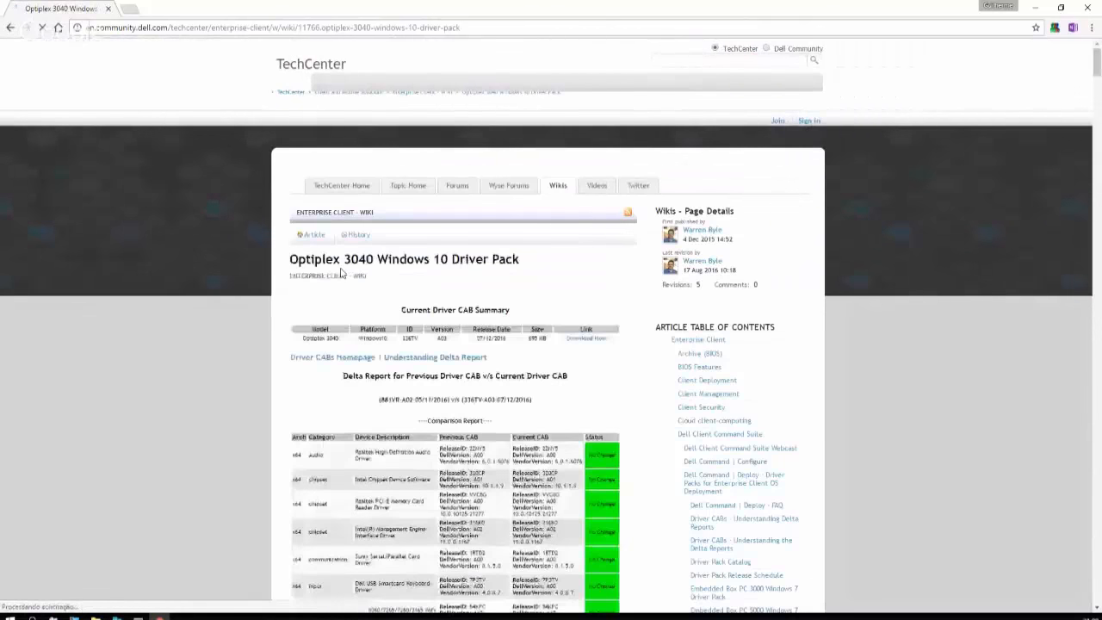
scroll(399, 312, "down", 3)
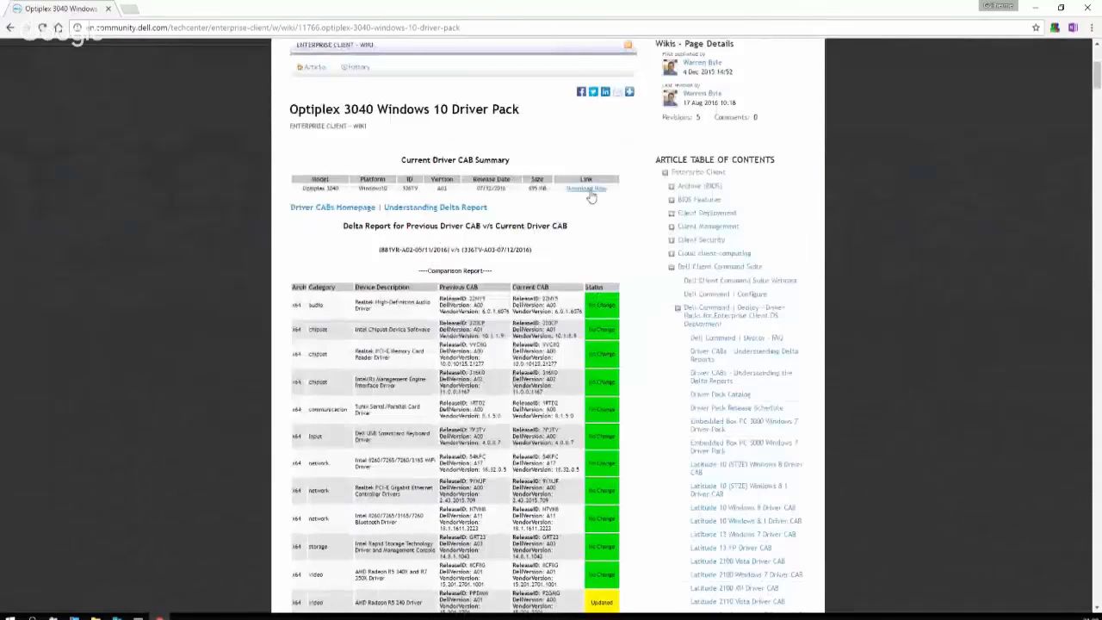
left_click(588, 189)
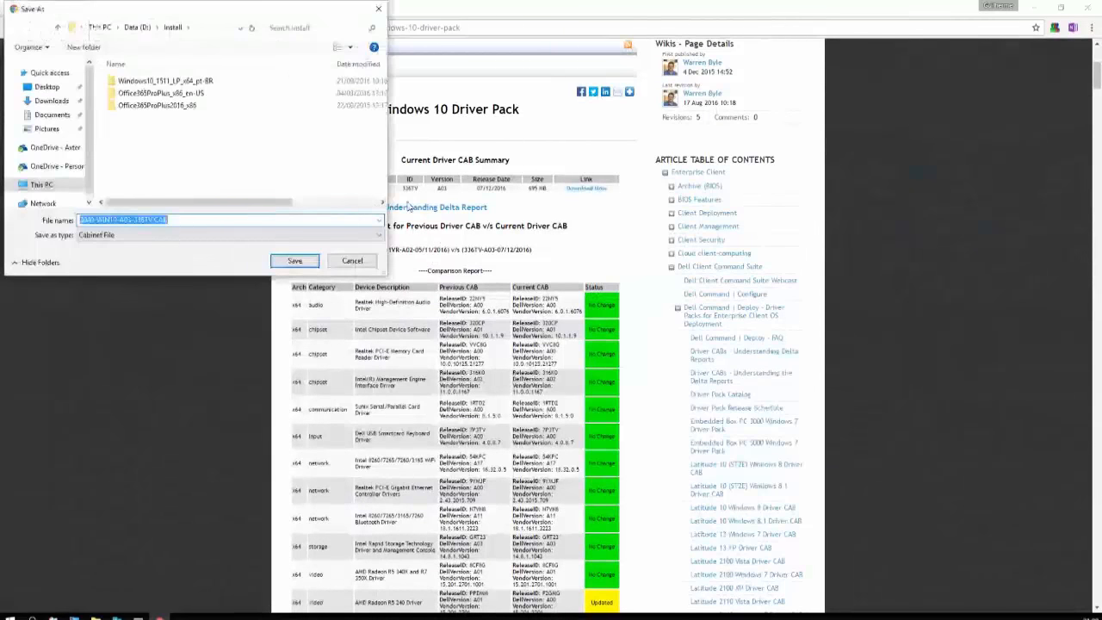
left_click(296, 261)
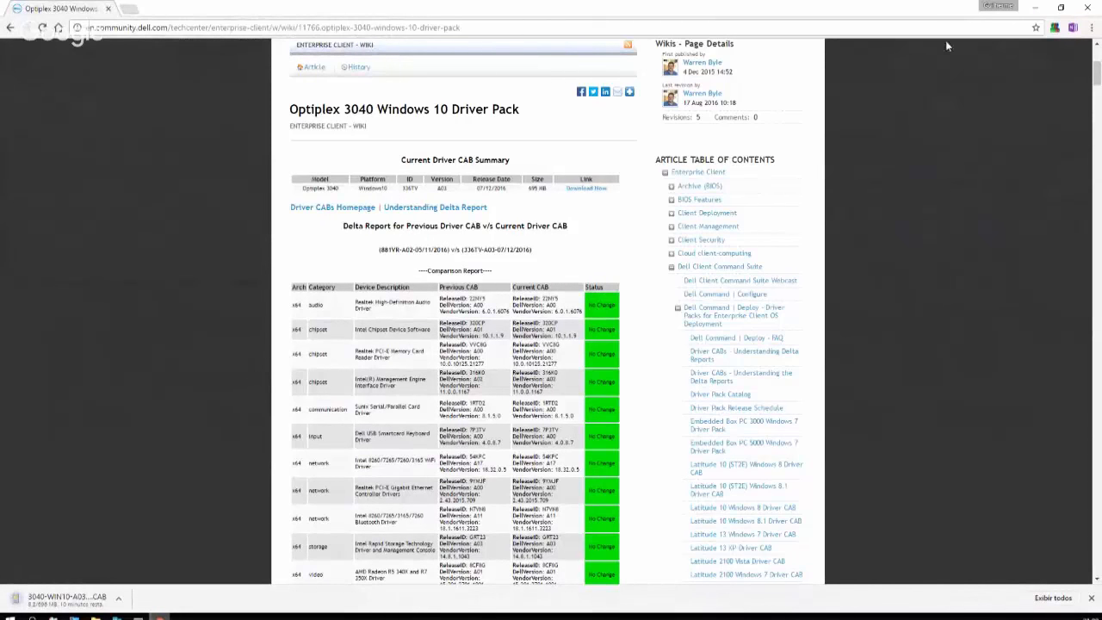
left_click(1035, 8)
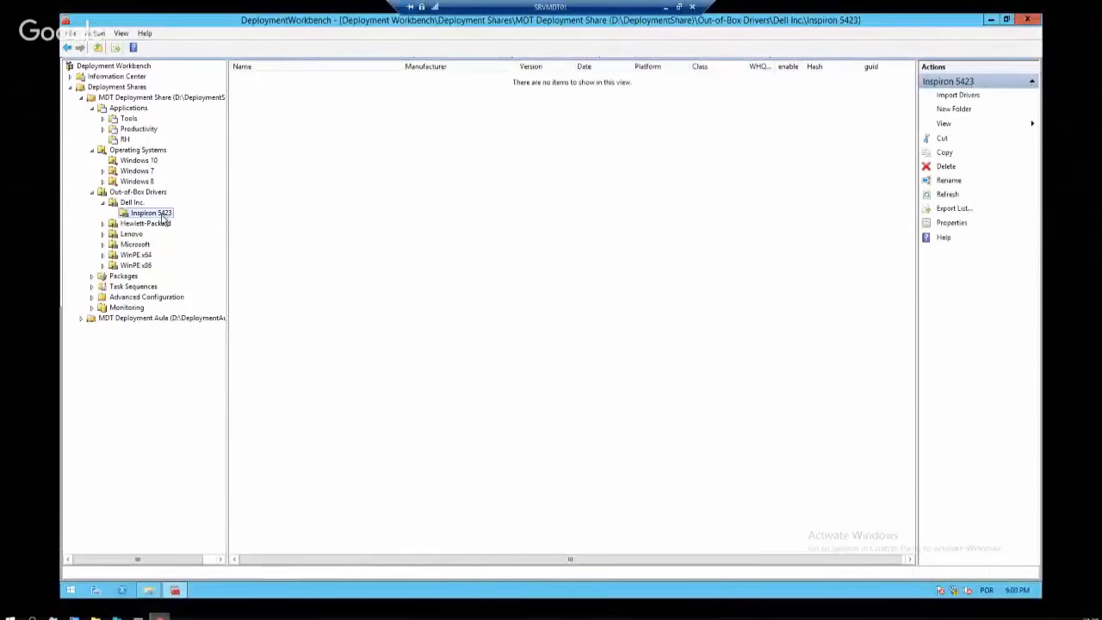
Browse the Dell and Net driver folders inside Out-of-Box Drivers
mouse_move(151, 593)
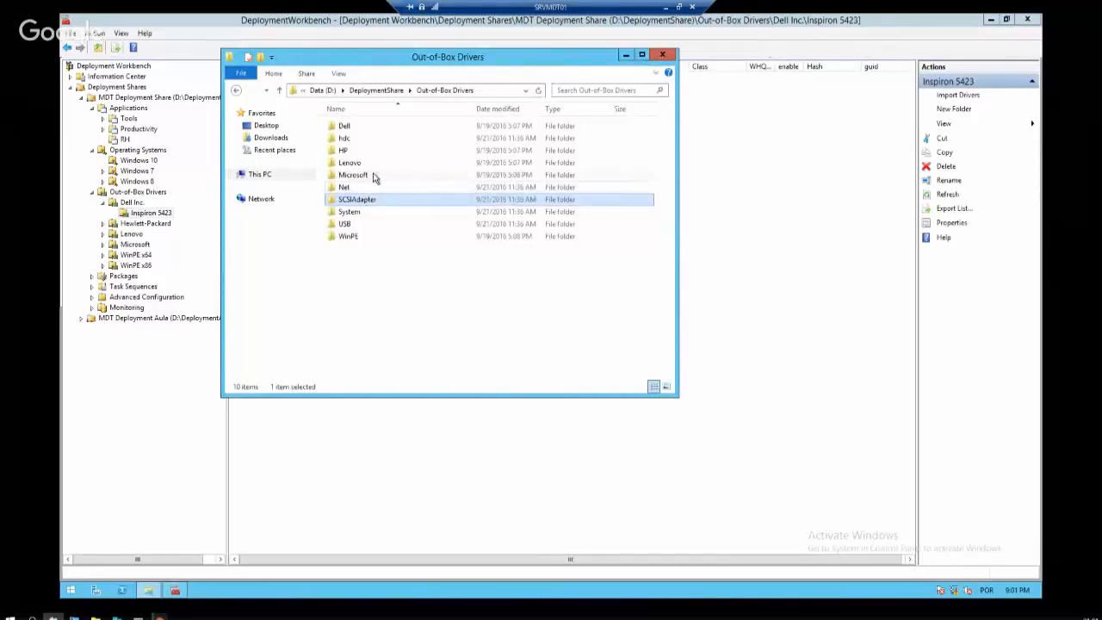
left_click(361, 128)
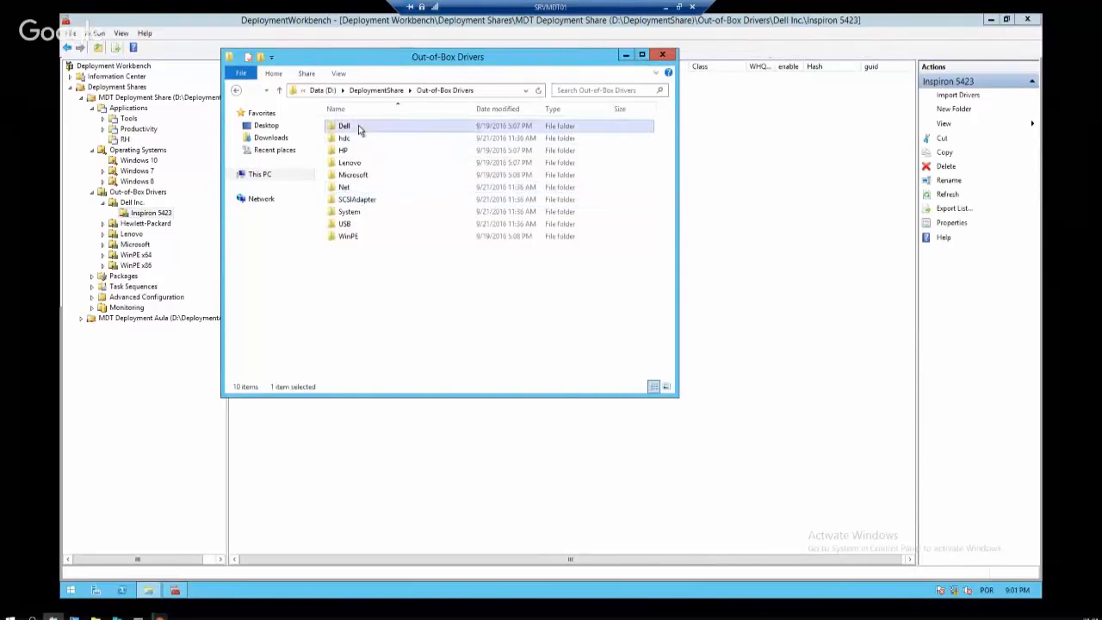
double_click(361, 129)
left_click(236, 89)
double_click(358, 187)
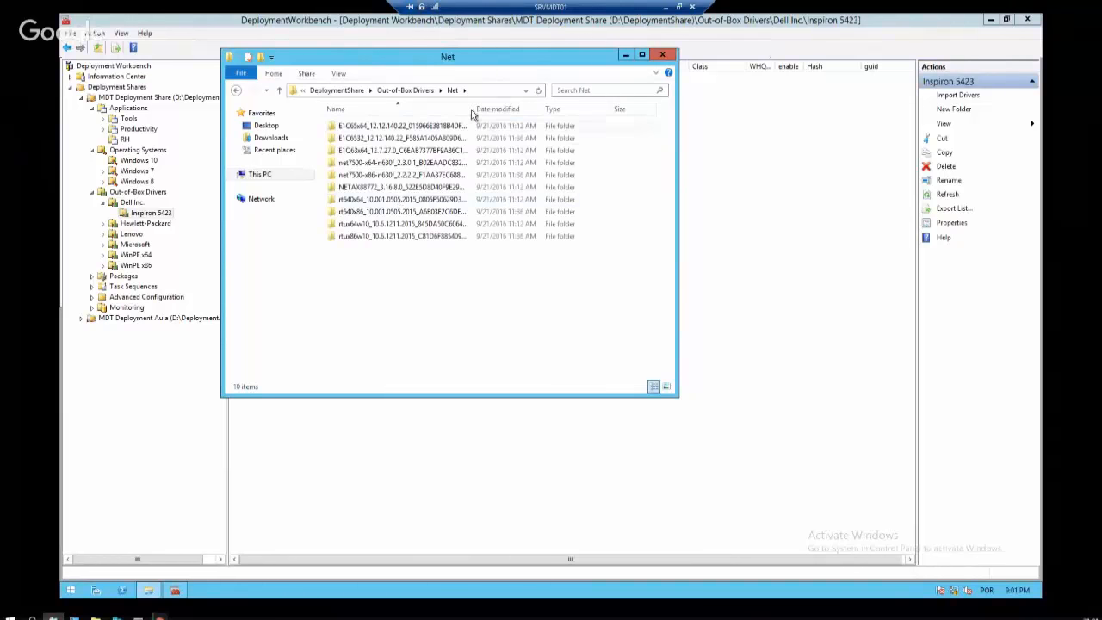
double_click(473, 107)
left_click(420, 94)
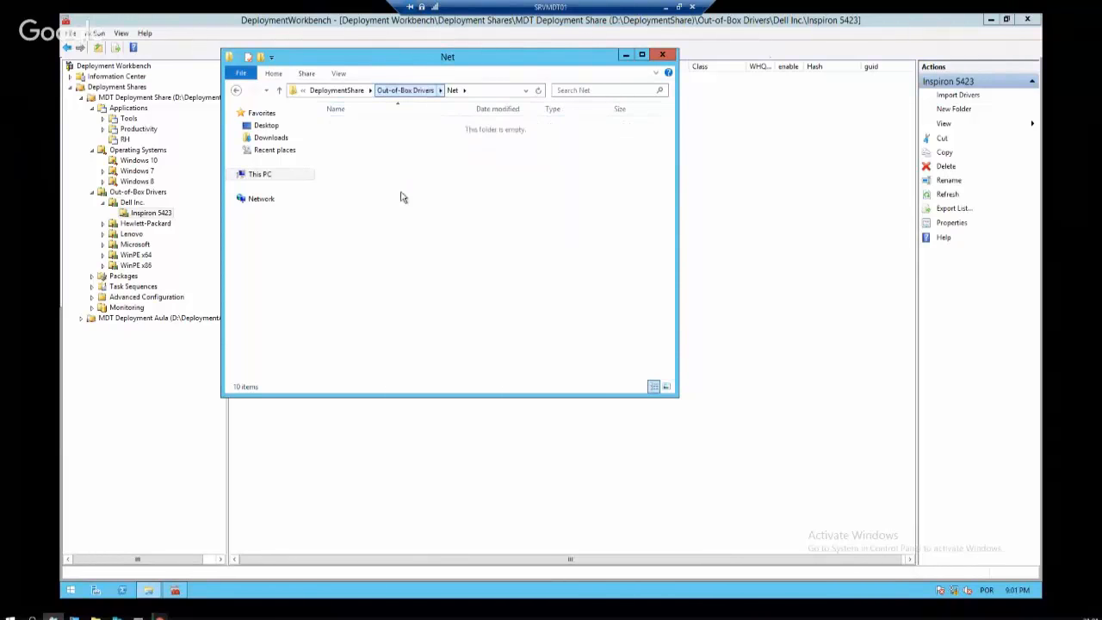
Check the System and USB folders, then bring up the Inspiron 5423 folder's actions in the Workbench
double_click(360, 212)
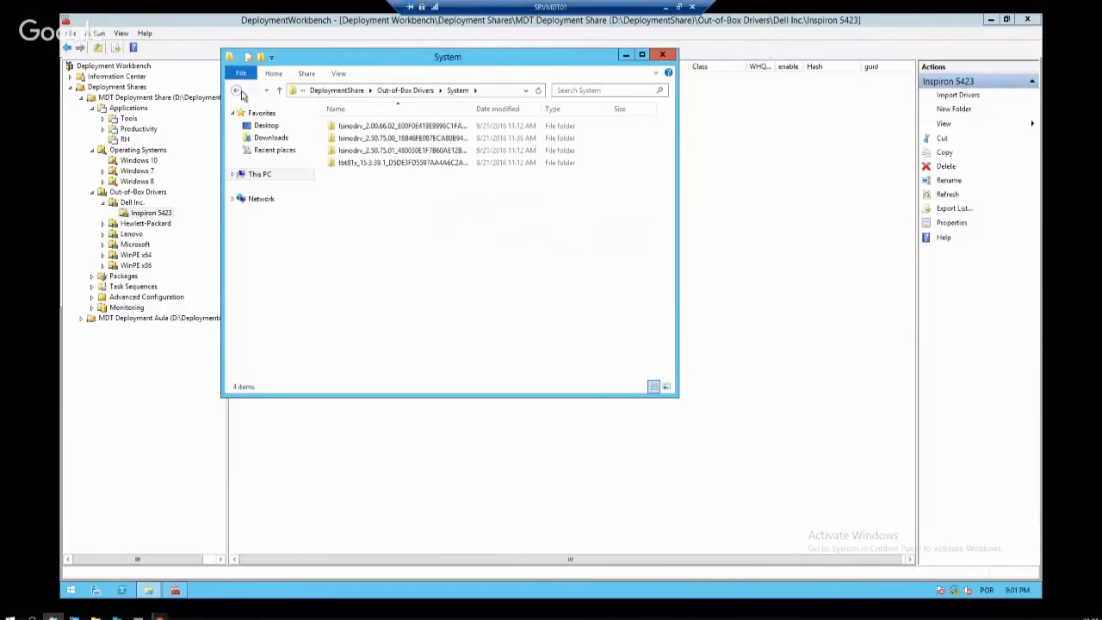
left_click(240, 92)
left_click(351, 226)
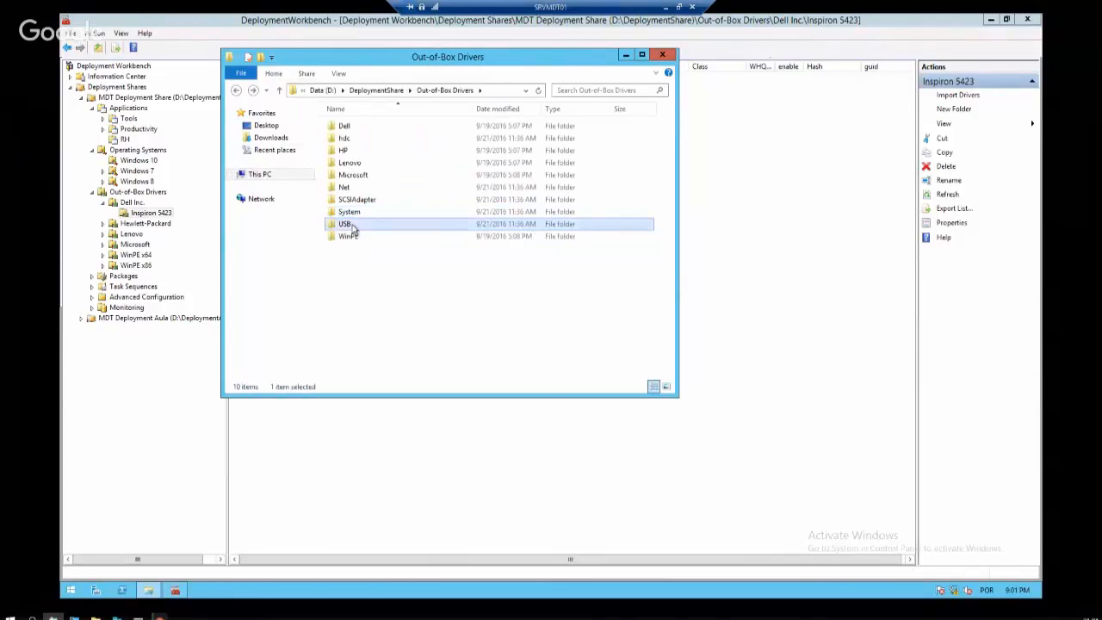
double_click(353, 227)
left_click(236, 92)
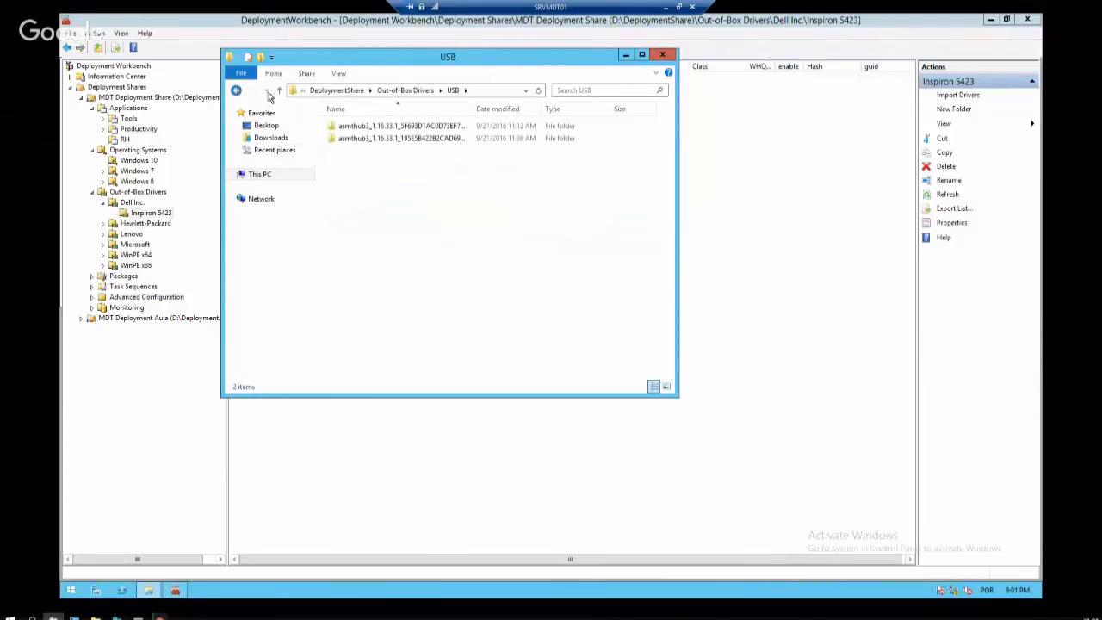
left_click(625, 55)
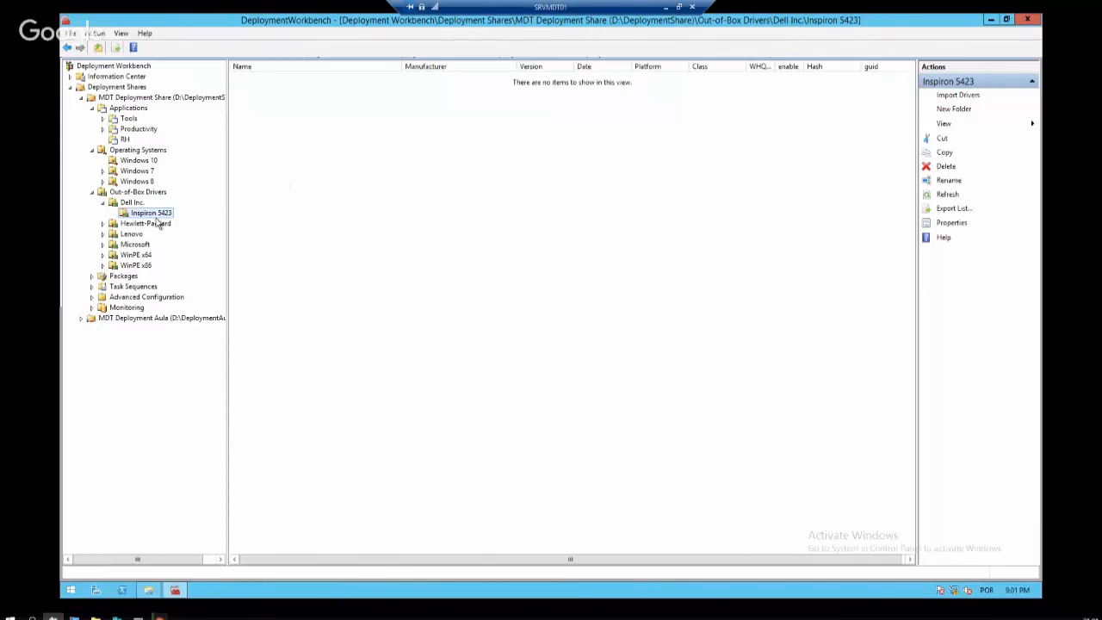
right_click(158, 215)
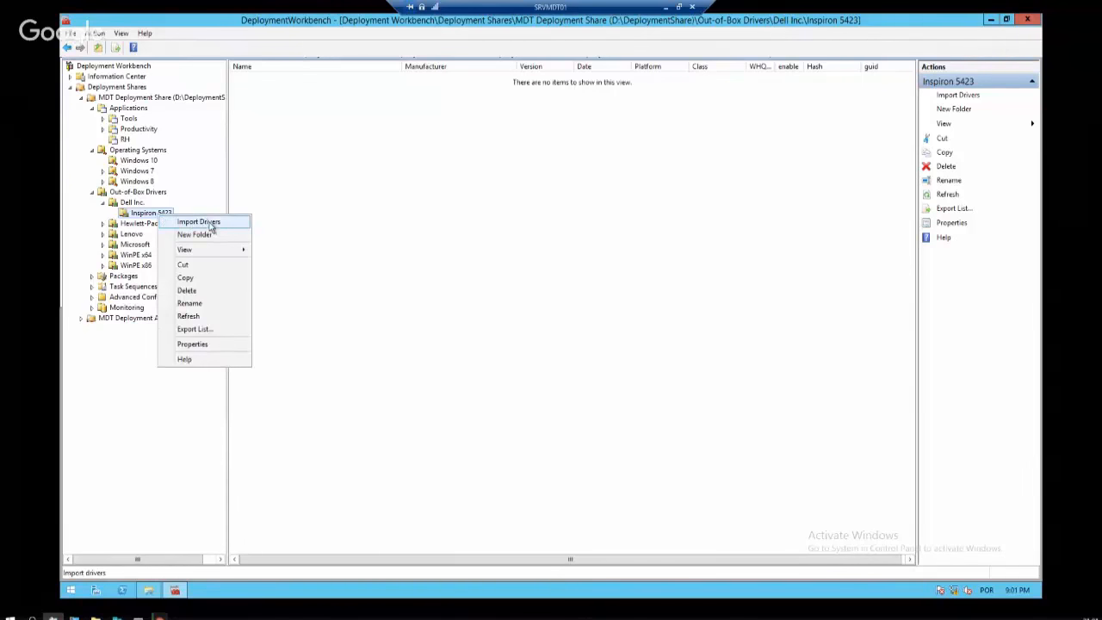
Start the Inspiron 5423 driver import and create an Inspiron folder inside Out-of-Box Drivers\Dell
left_click(210, 223)
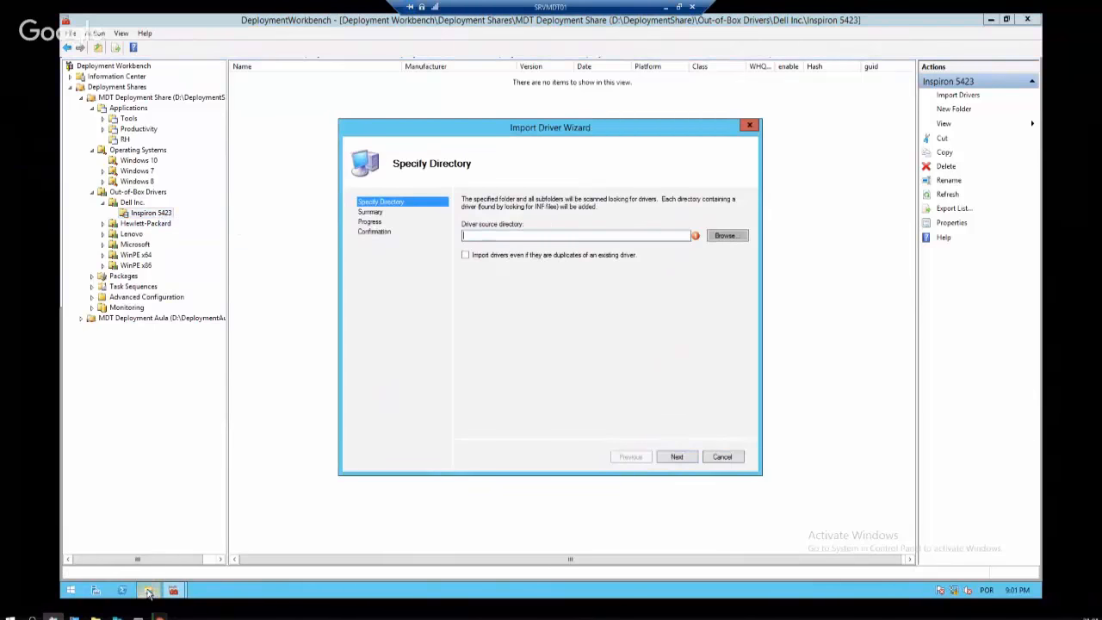
left_click(148, 590)
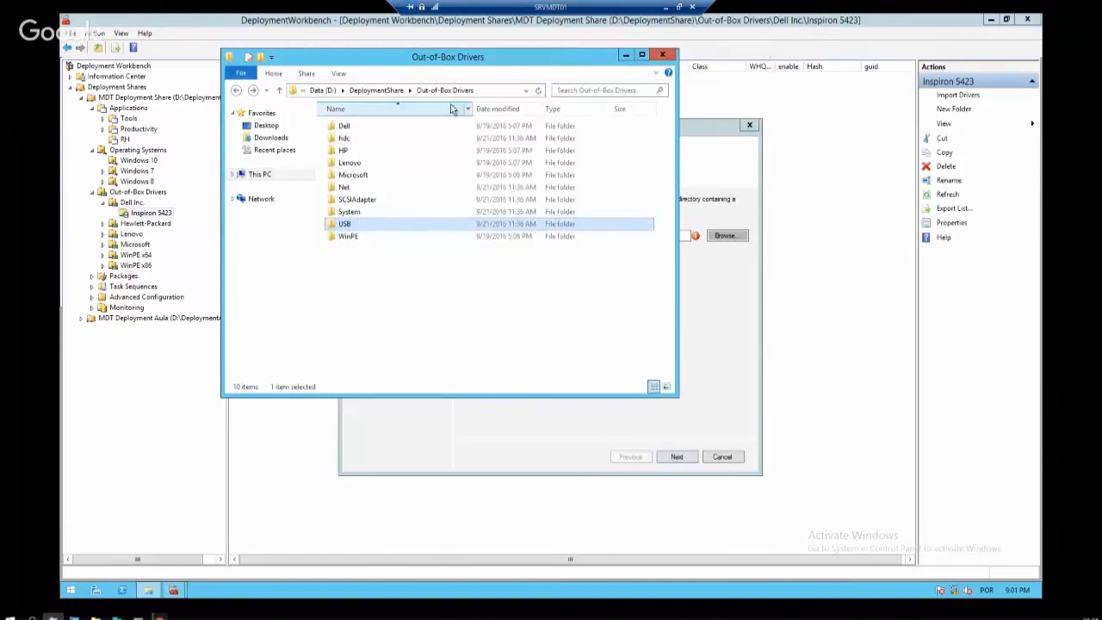
left_click(497, 93)
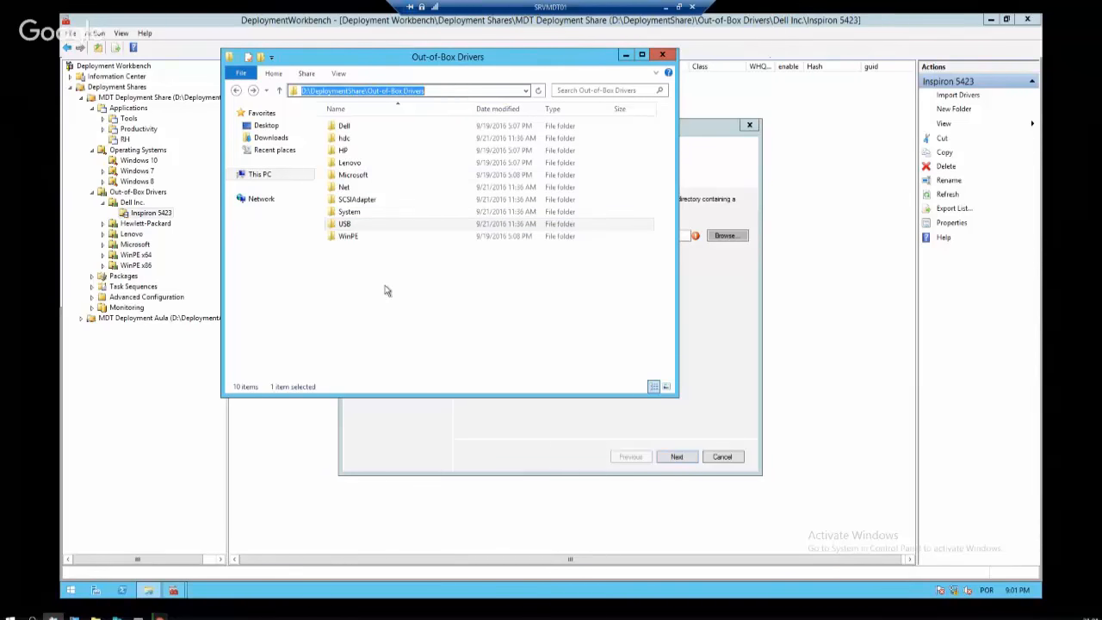
double_click(351, 129)
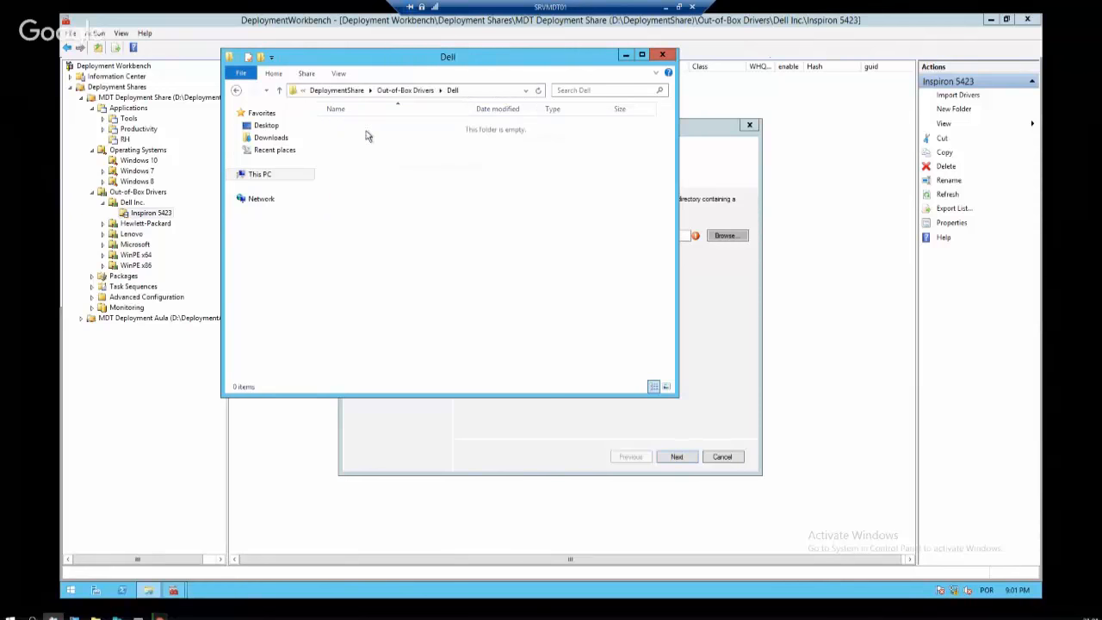
right_click(428, 137)
left_click(594, 268)
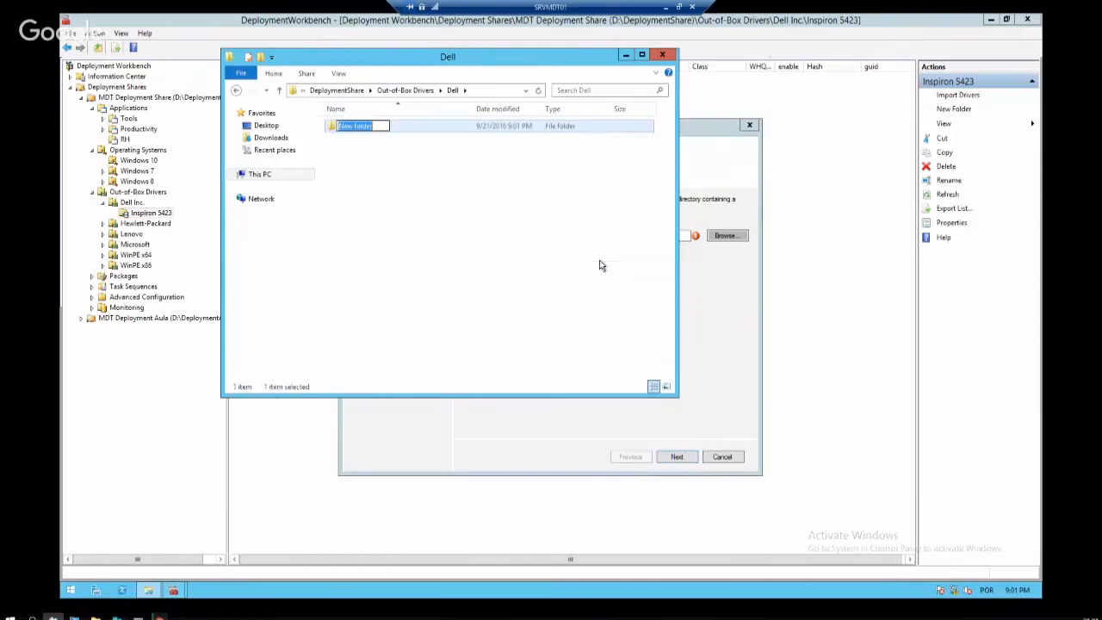
type("Inspiron")
key("Return")
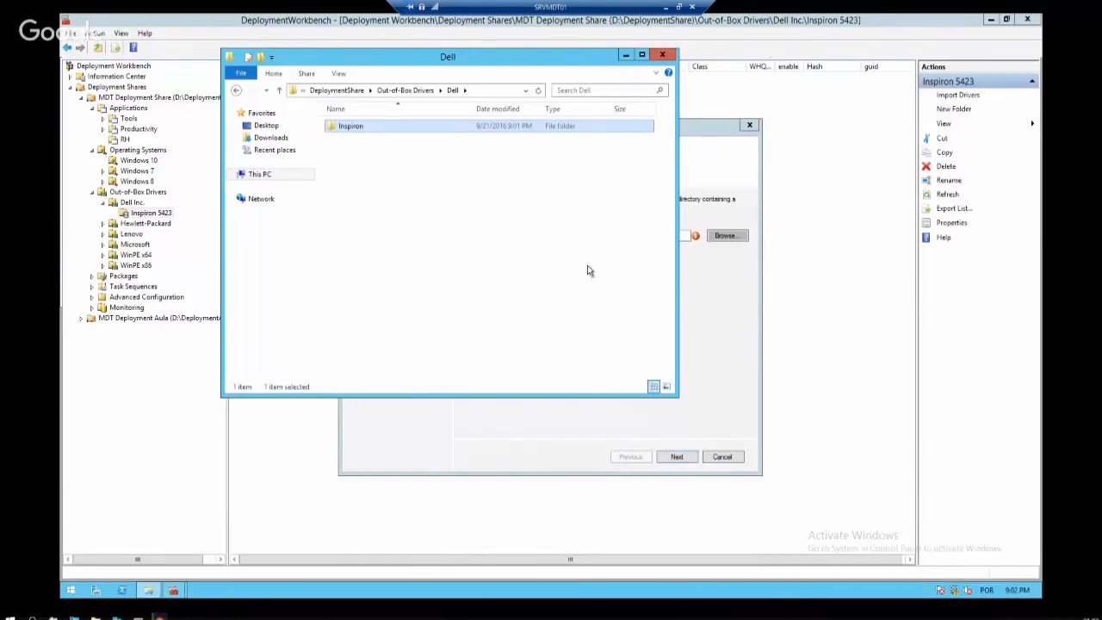
Select all driver folders in System, then all driver folders in Dell\Inspiron
left_click(448, 192)
double_click(355, 126)
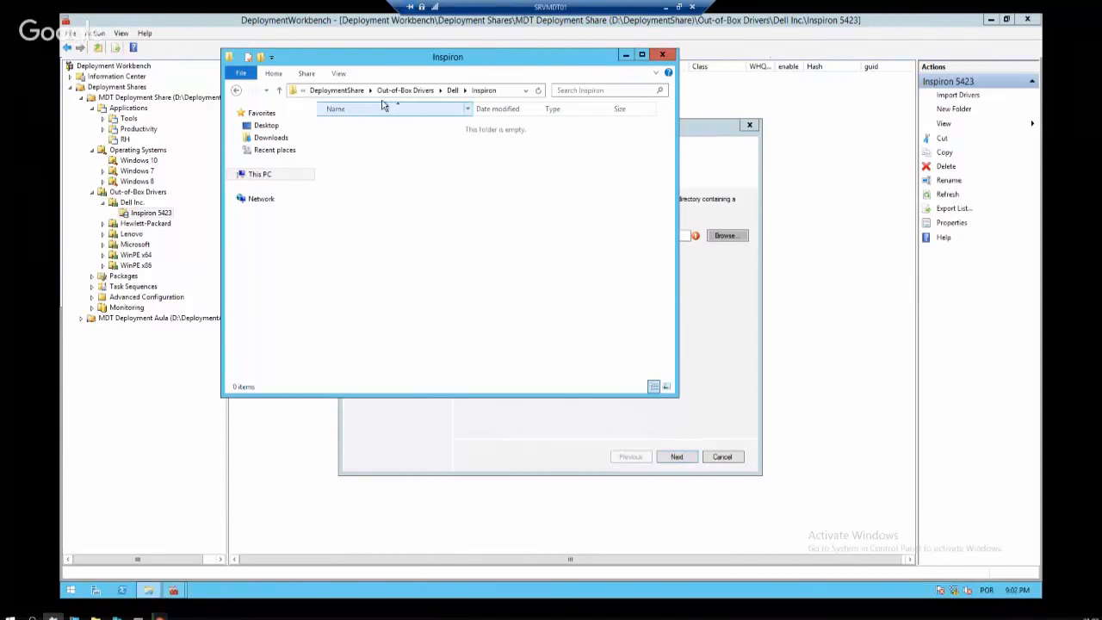
left_click(405, 91)
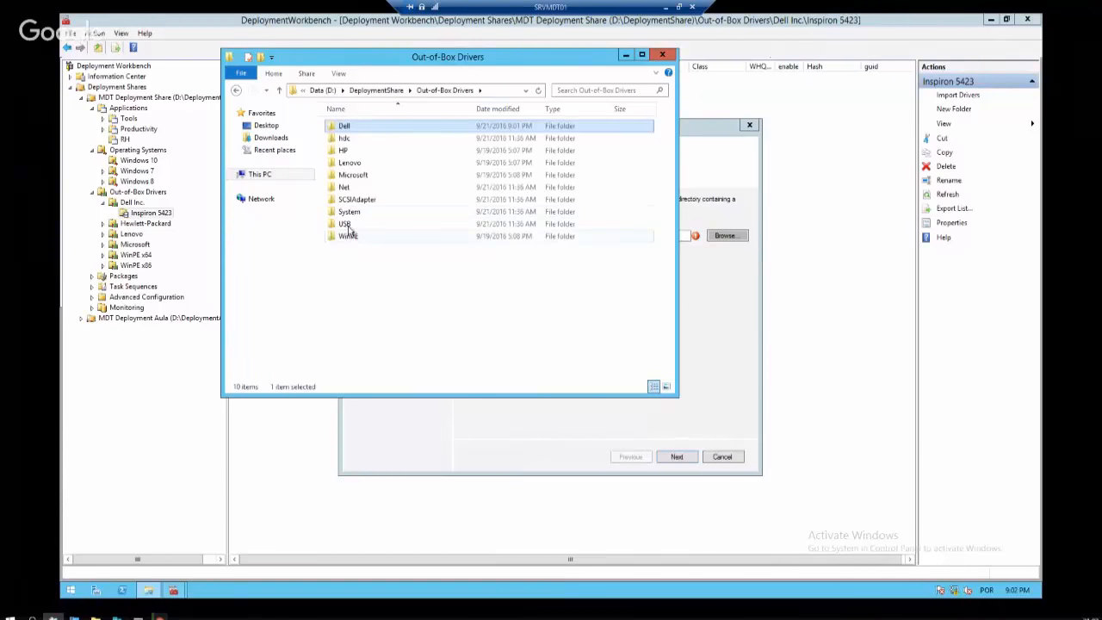
double_click(349, 212)
key("ctrl+a")
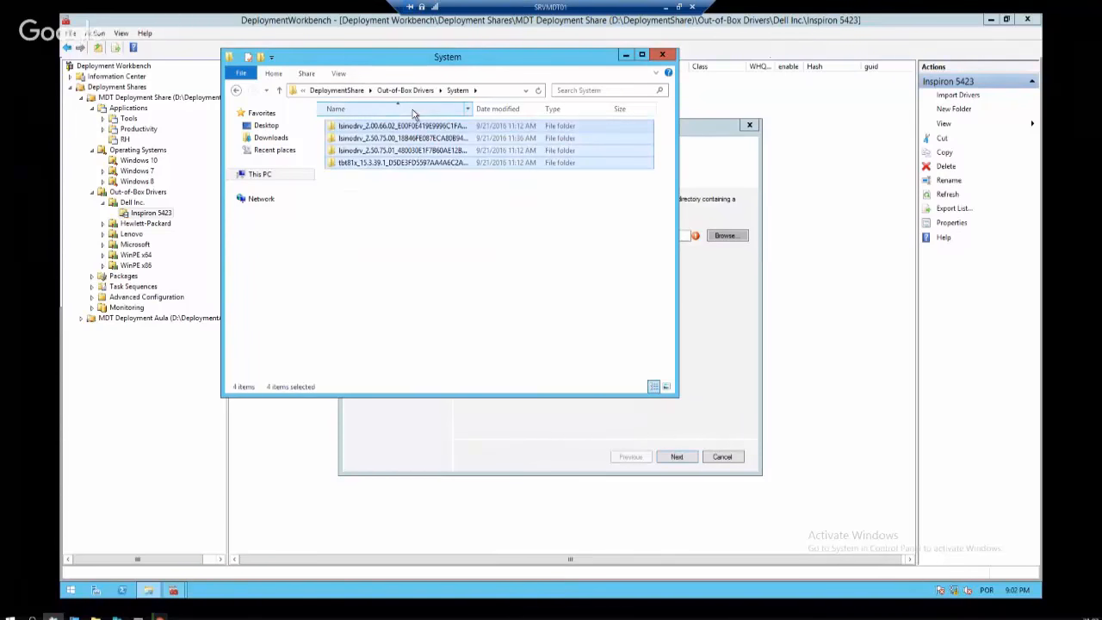
left_click(405, 92)
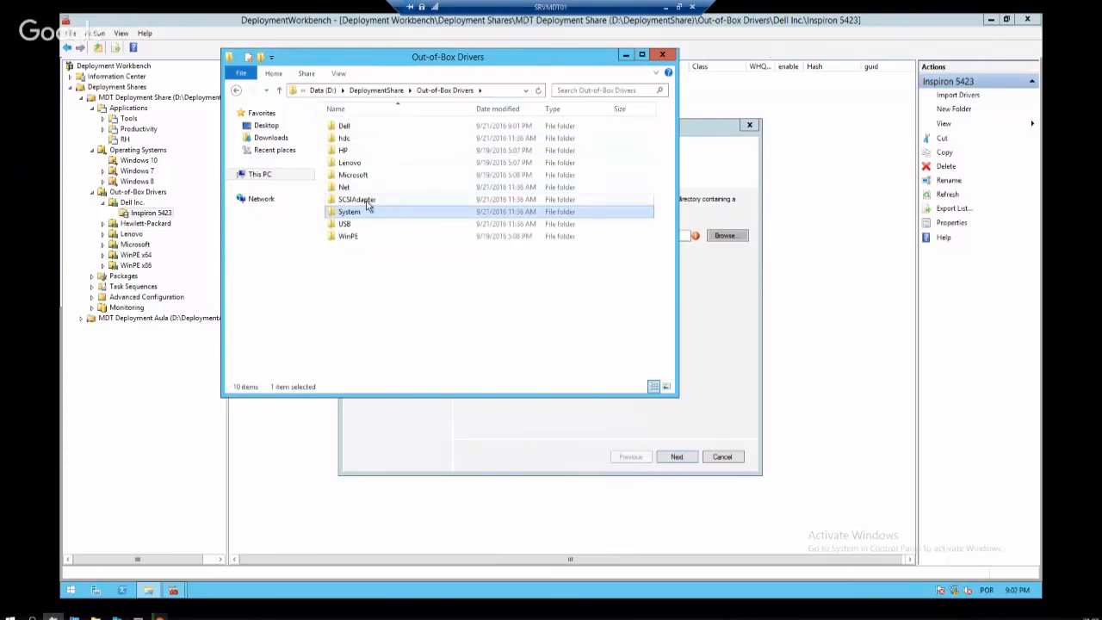
double_click(357, 128)
double_click(355, 128)
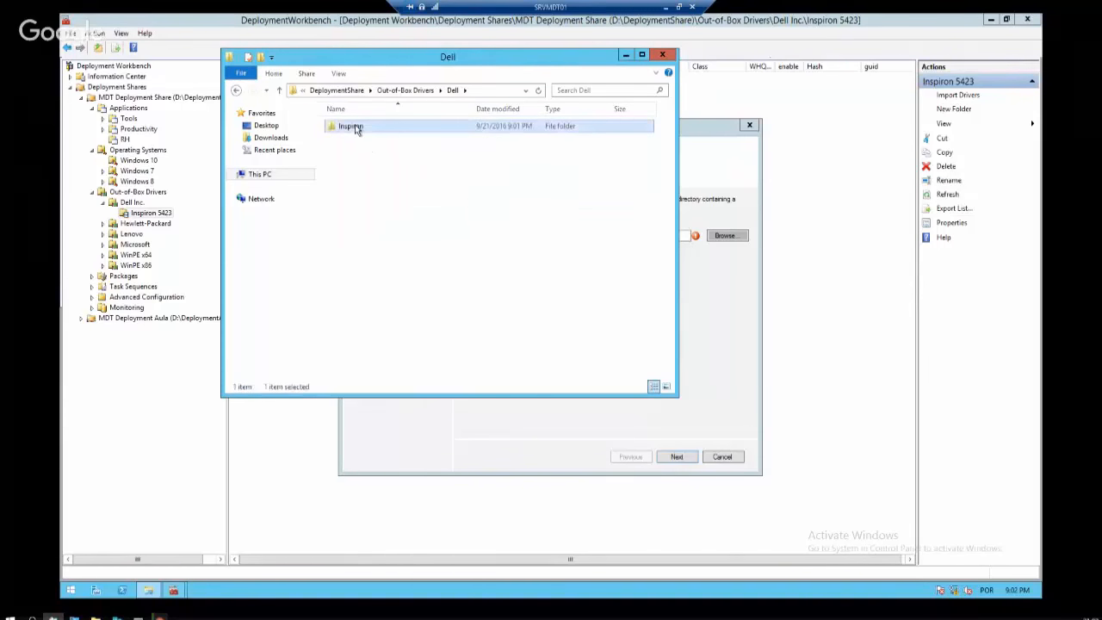
key("ctrl+a")
Enter \\srvmdt01\deploymentshare$\ as the start of the driver source directory
left_click(624, 56)
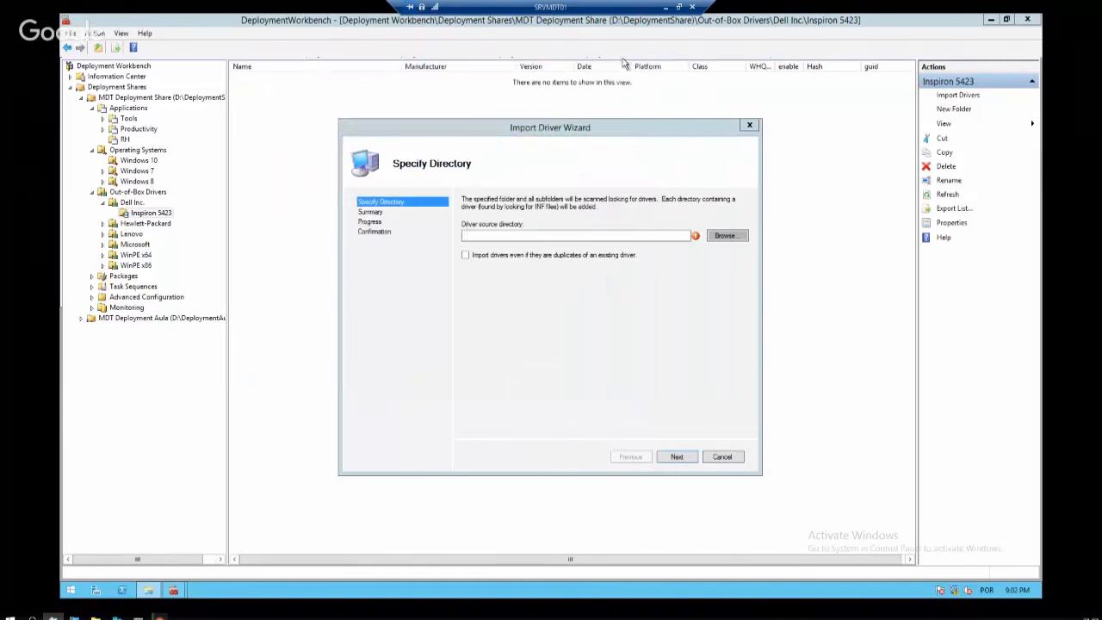
left_click(602, 235)
type("\\ar")
type("vmd")
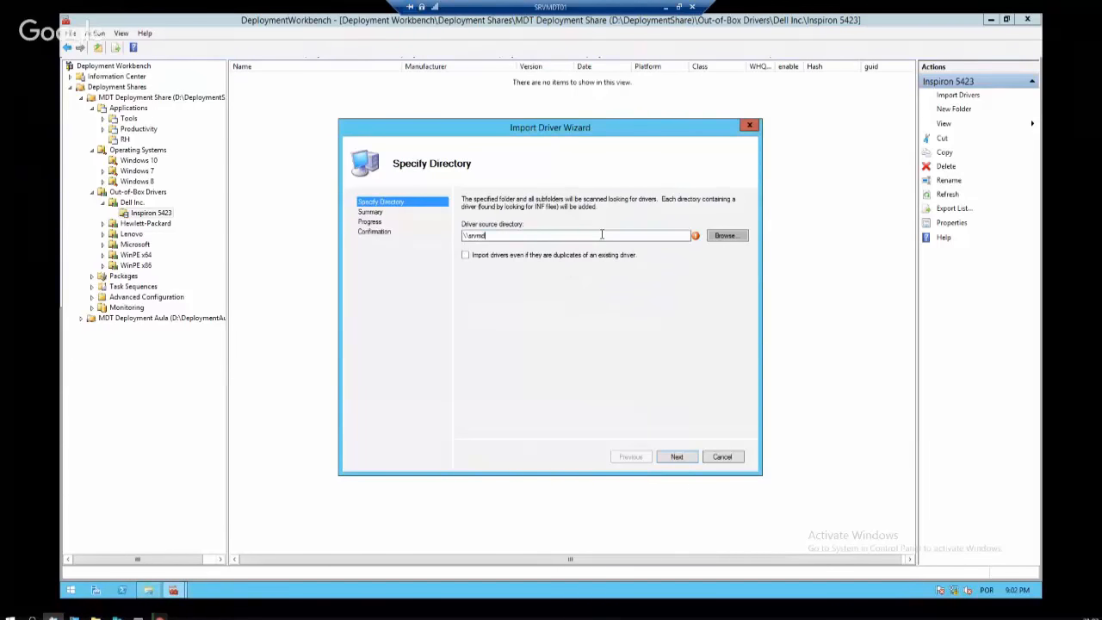
type("t01\\deploymentshare$\\")
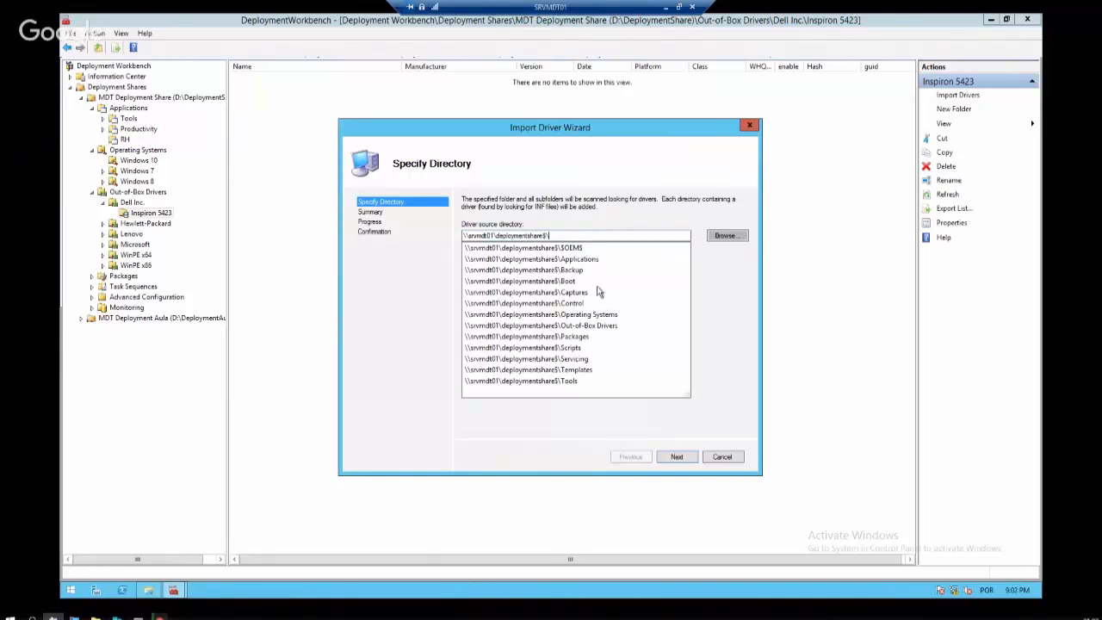
left_click(629, 324)
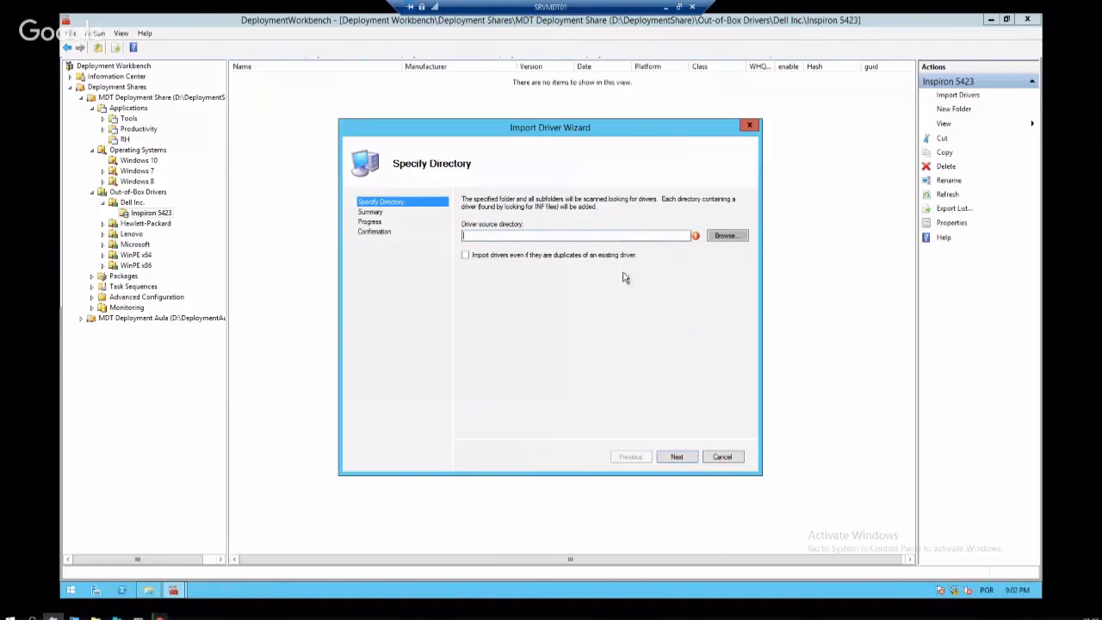
key("ctrl+v")
double_click(642, 237)
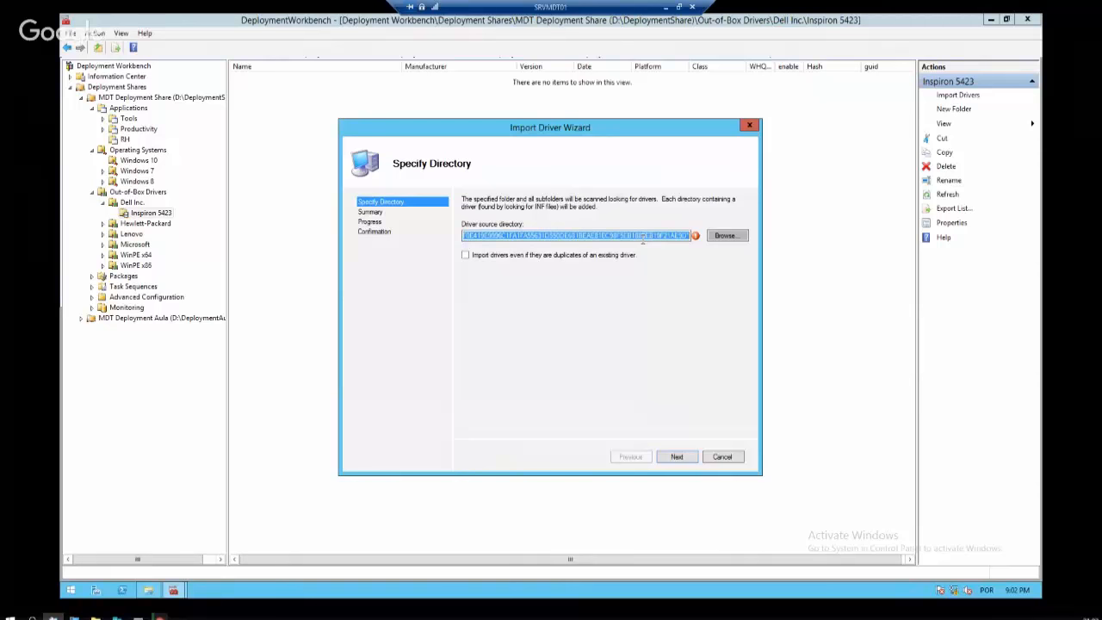
type("\\\\srvm")
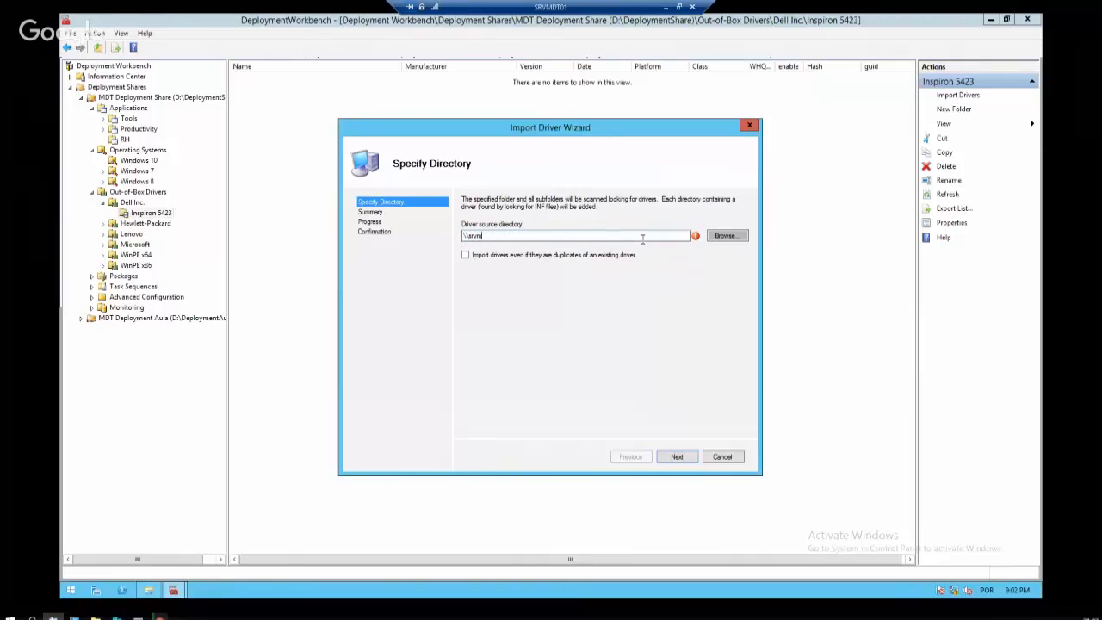
type("dt01\\deploymentshare$\\")
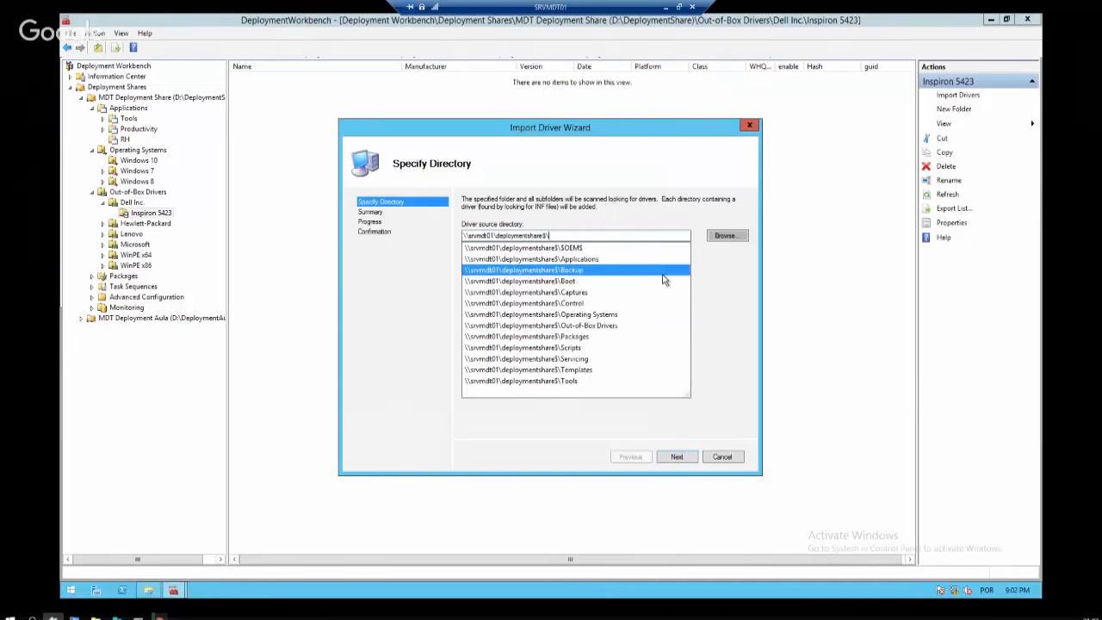
Extend the source path to Out-of-Box Drivers\Dell\Inspiron\ and continue to the summary
left_click(653, 324)
left_click(650, 239)
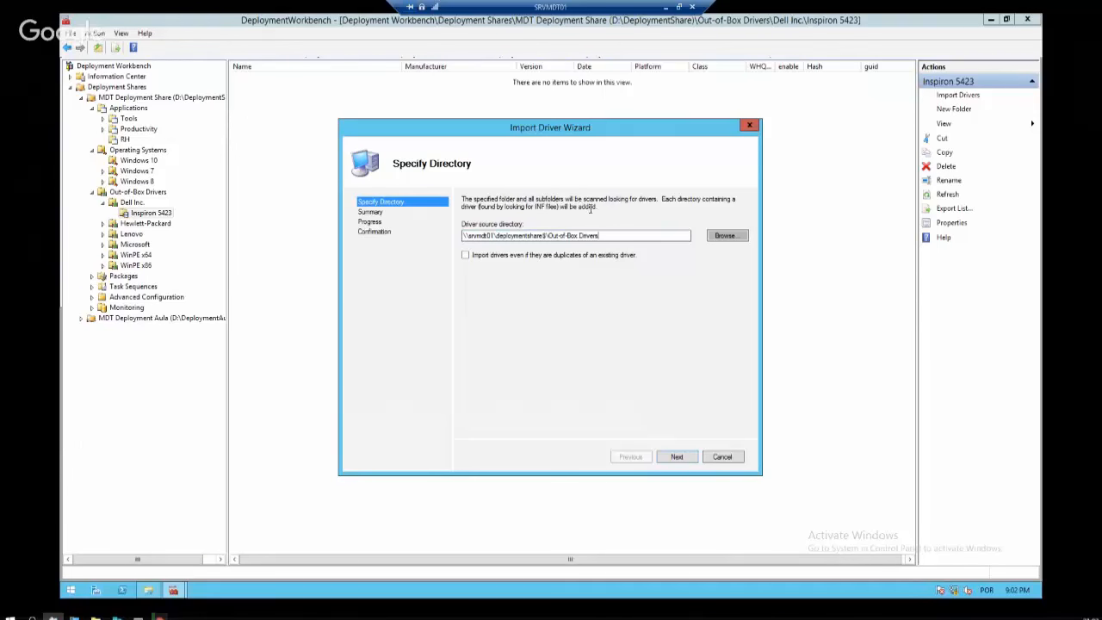
type("\\")
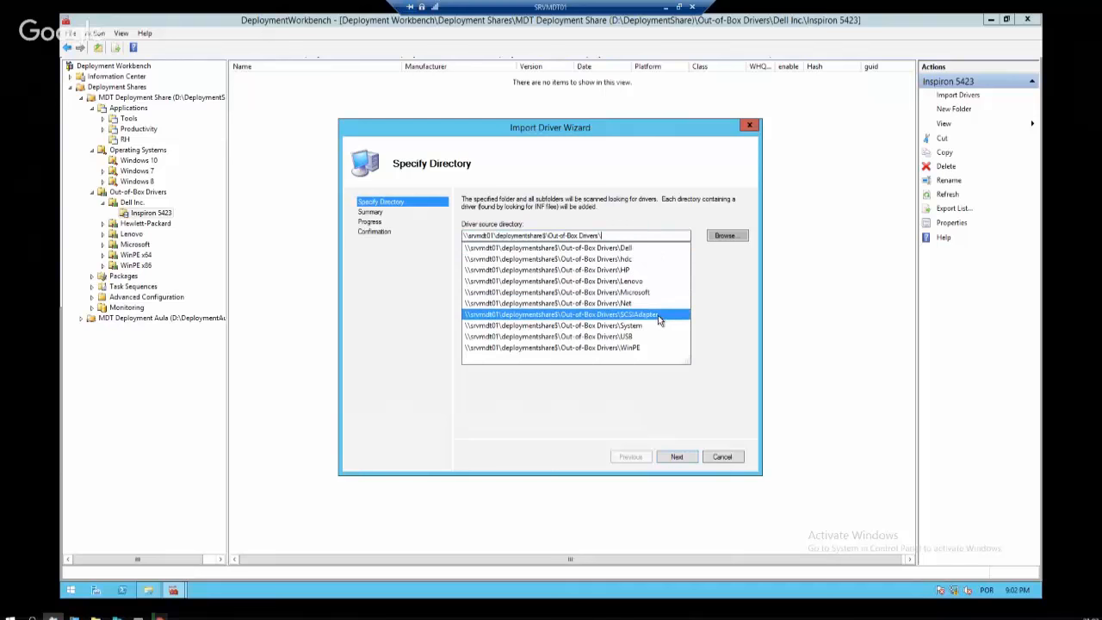
left_click(654, 250)
type("\\")
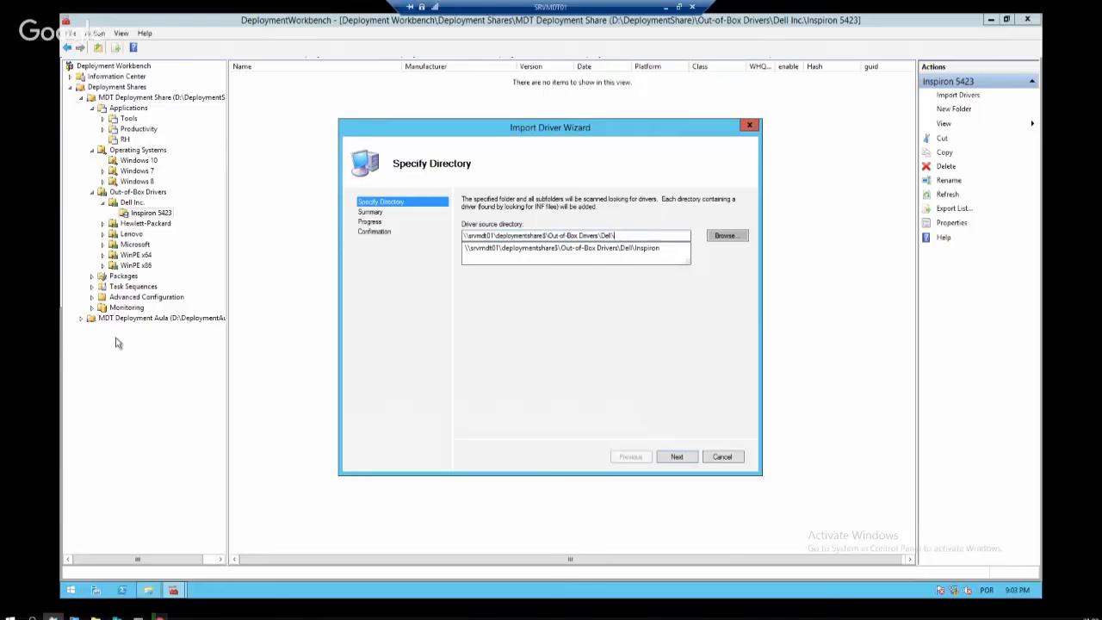
left_click(664, 248)
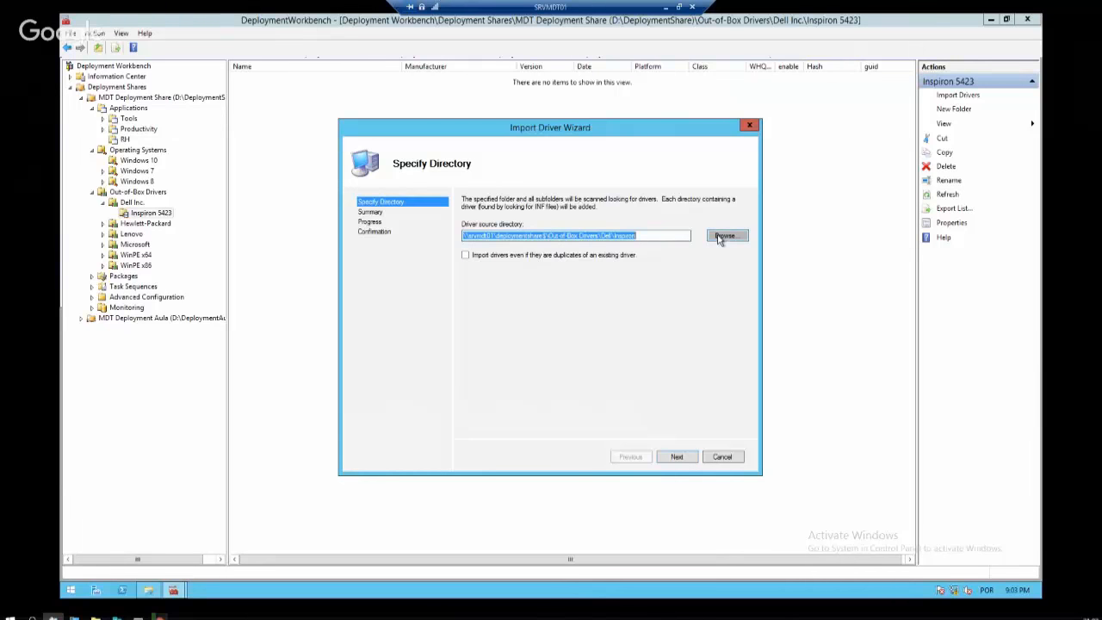
left_click(720, 240)
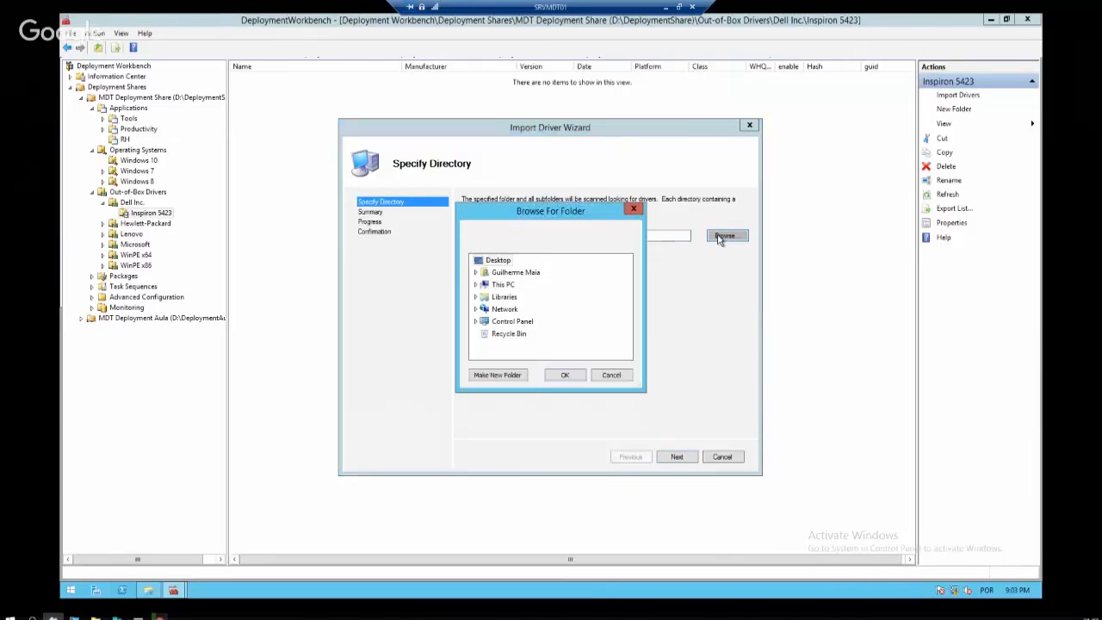
left_click(611, 375)
type("\\")
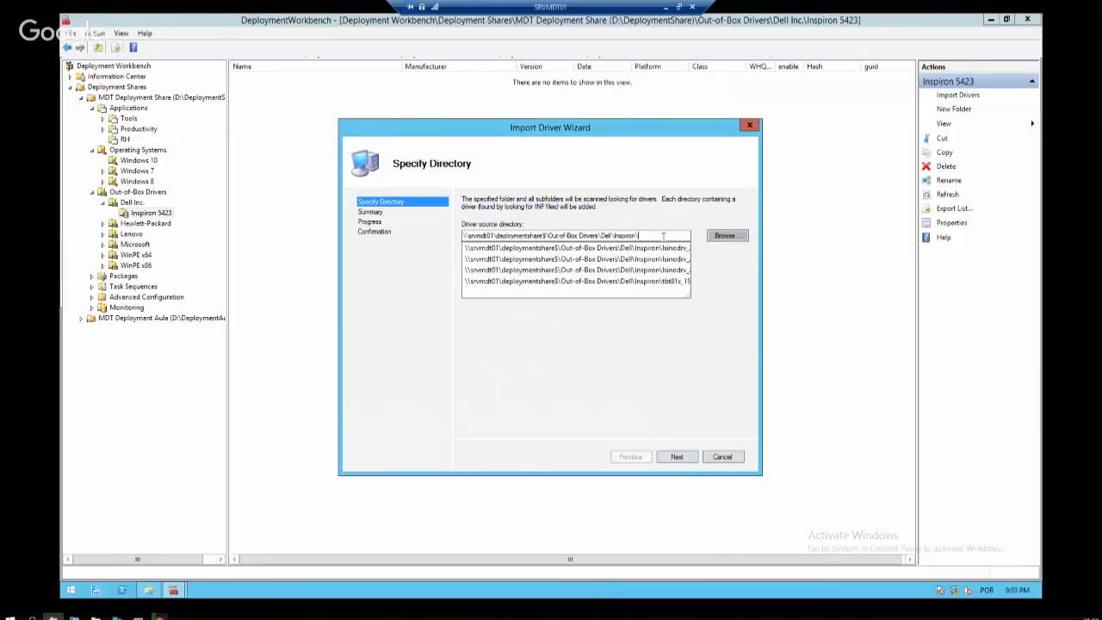
left_click(656, 442)
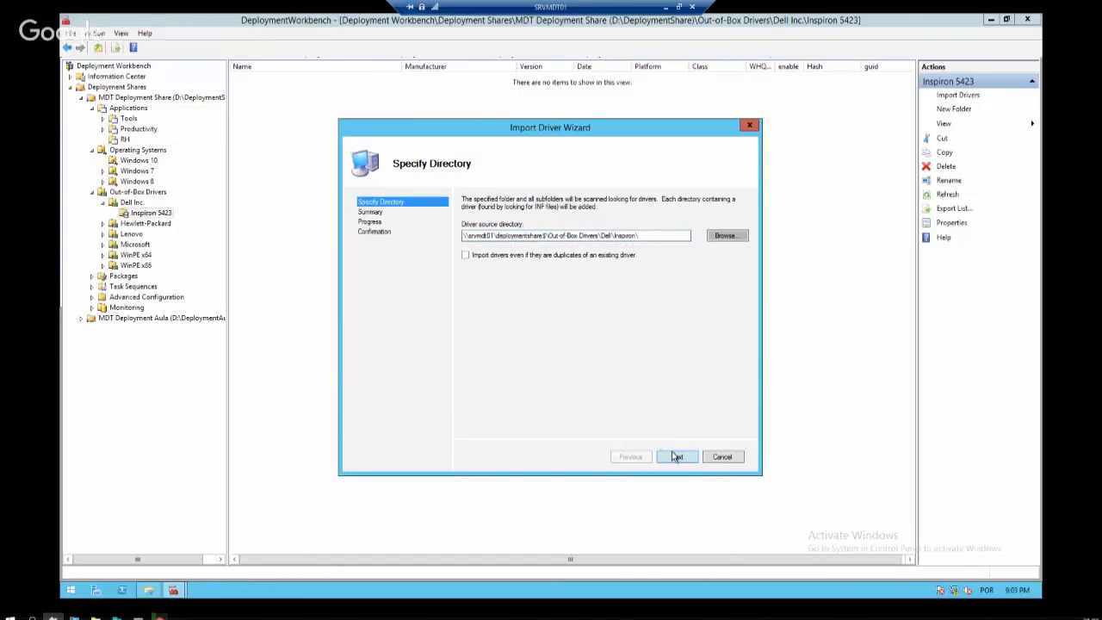
left_click(676, 456)
Run the driver import, finish the wizard, and inspect the Intel tbt81x and LSI lsi_sas3 drivers
left_click(677, 458)
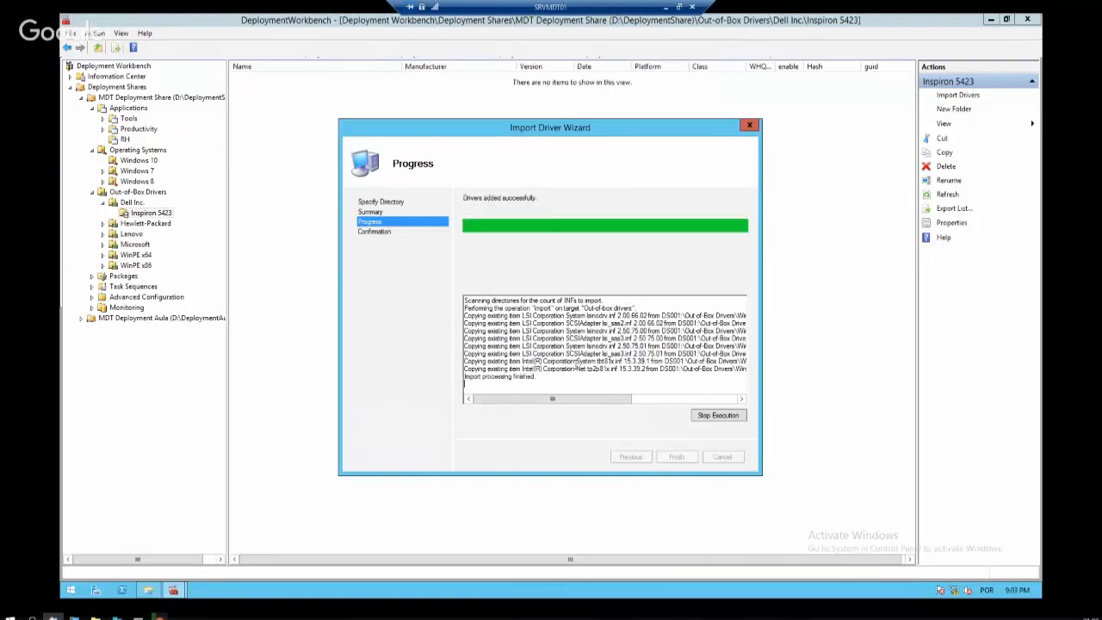
left_click(671, 459)
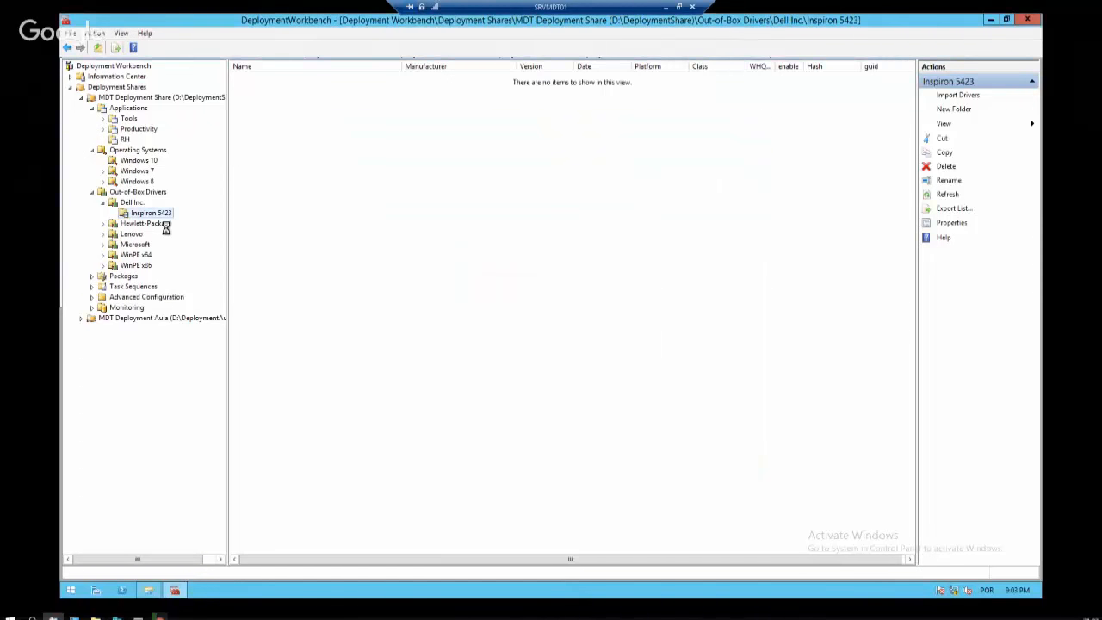
left_click(307, 89)
left_click(352, 111)
Compare the imported driver versions, ending on the lsinodrv 2.50.75.01 entry
left_click(319, 145)
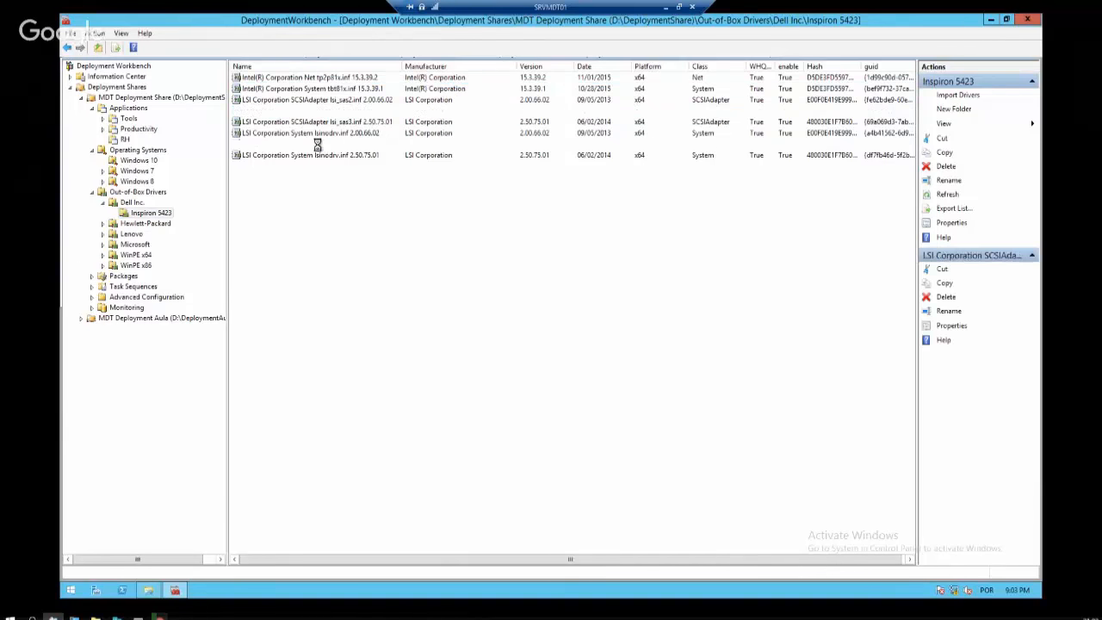
left_click(322, 78)
left_click(344, 109)
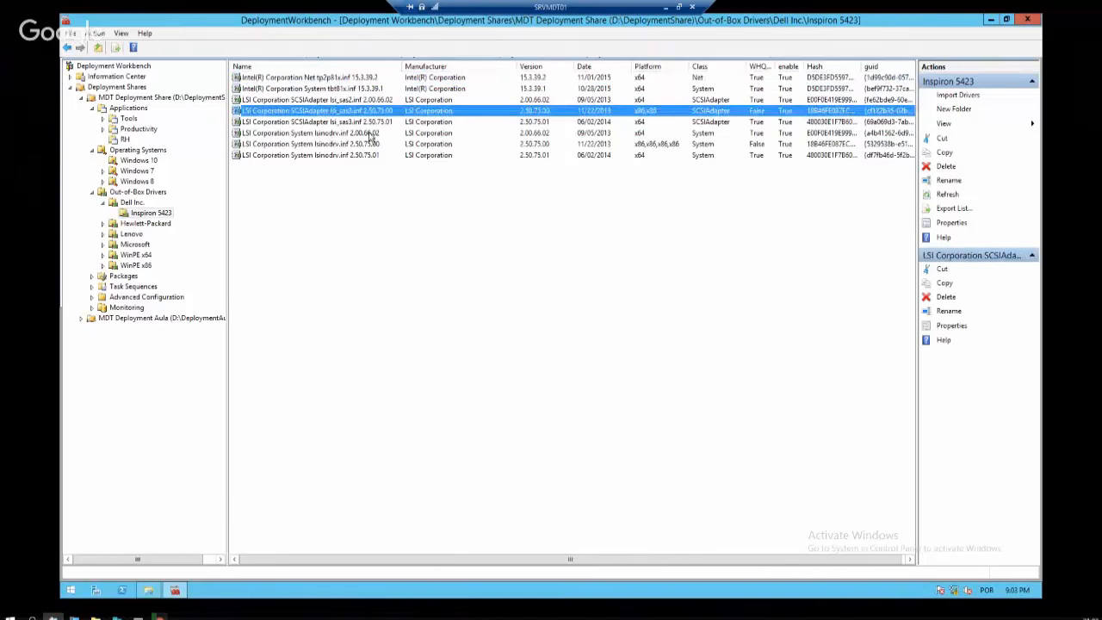
left_click(353, 134)
left_click(343, 123)
left_click(351, 145)
left_click(353, 158)
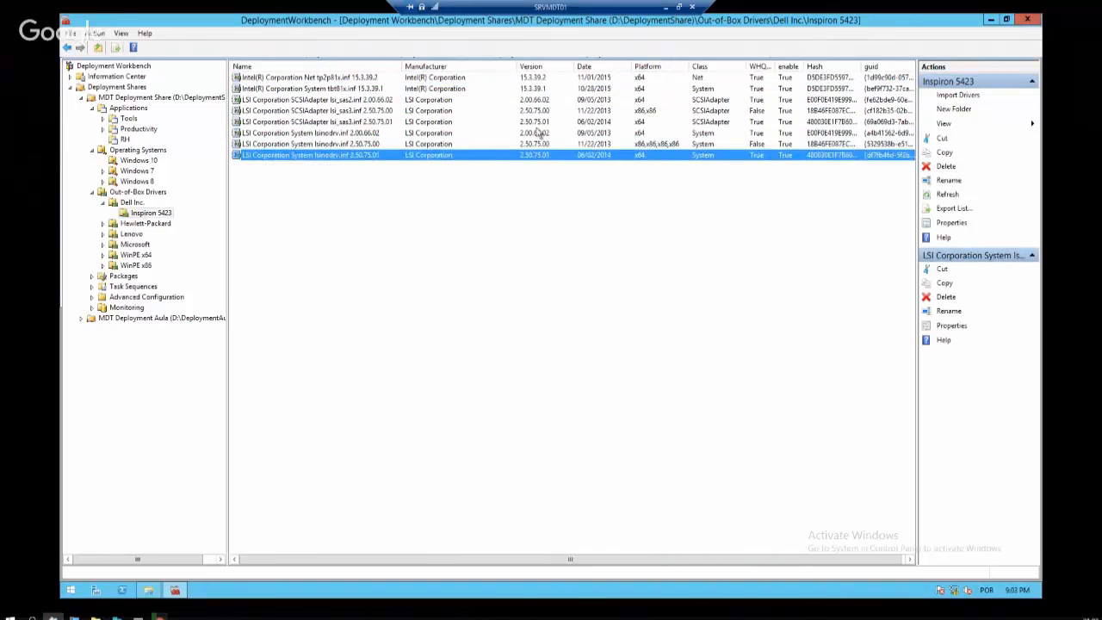
left_click(140, 215)
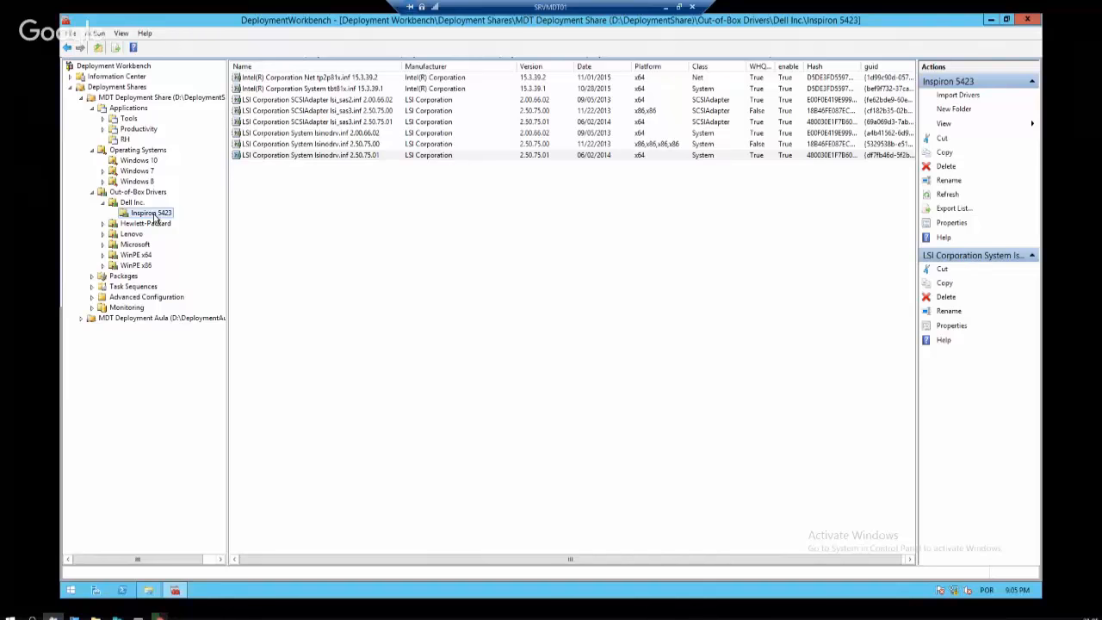
View the WinPE x64 drivers, checking Intel iaStorB, E1D65x64 and E1Q63x64
left_click(137, 255)
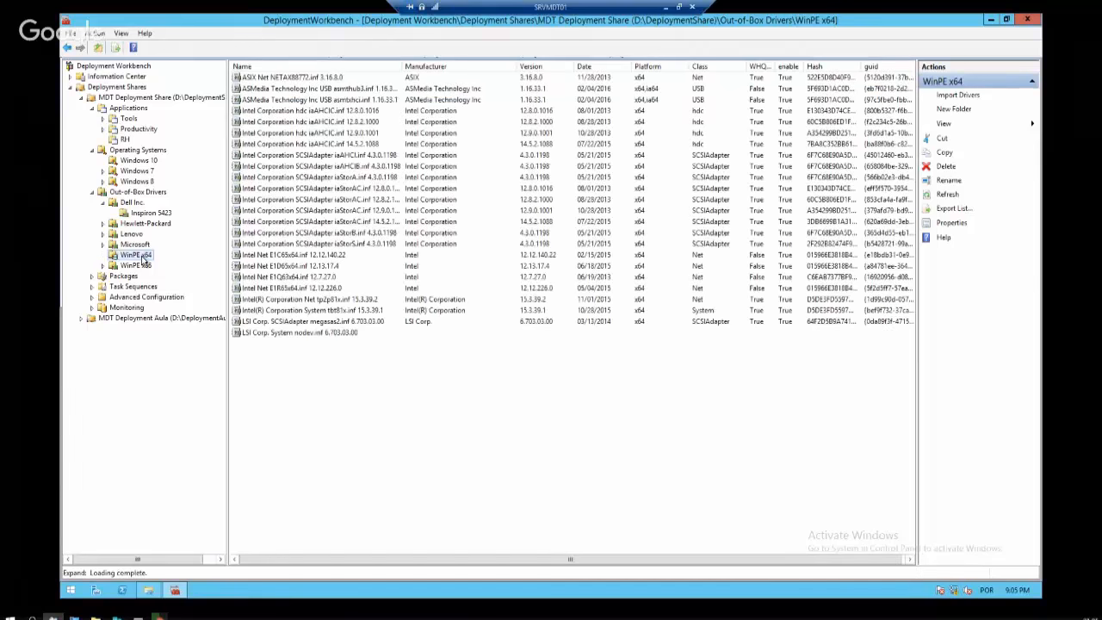
left_click(277, 233)
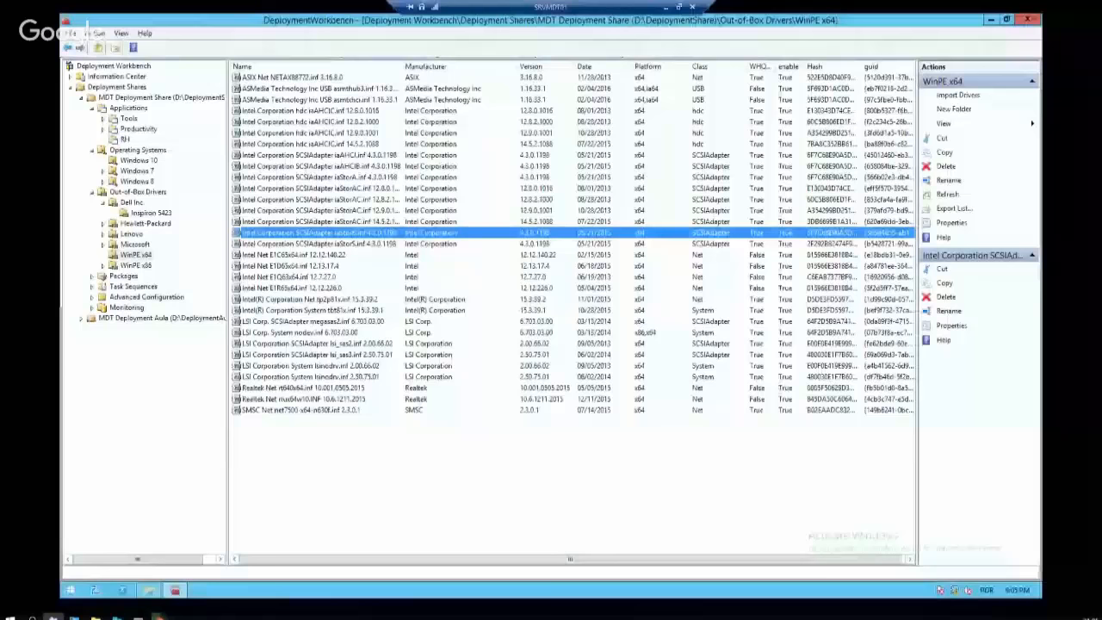
left_click(357, 265)
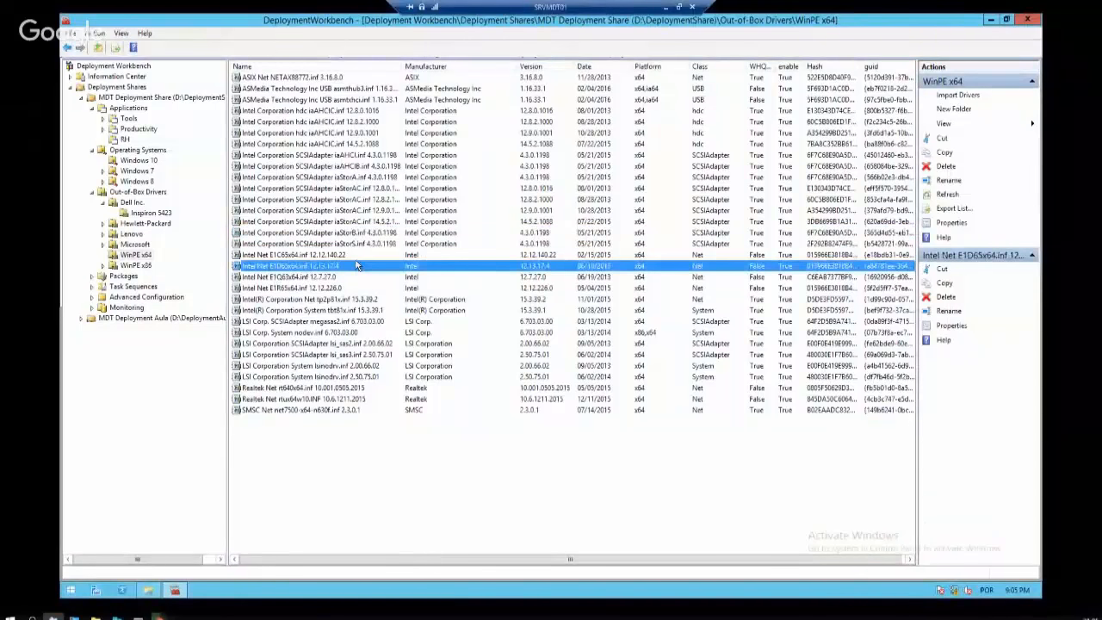
left_click(338, 276)
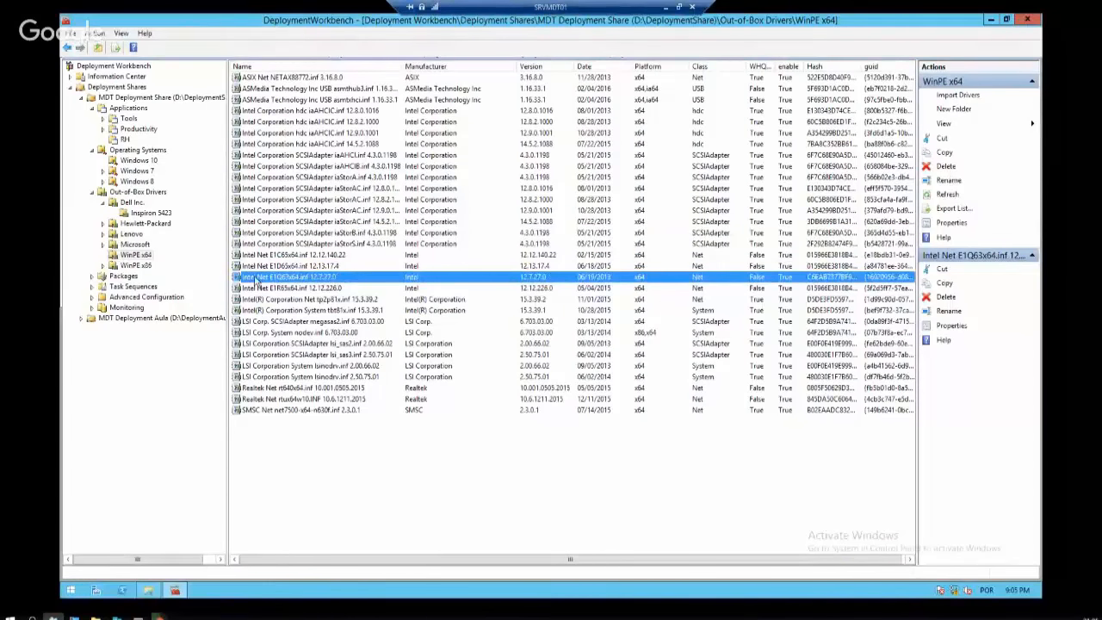
Switch between WinPE x86 and x64, checking the iaAHCI and iaStorAC 14.5.2.1088 drivers
left_click(142, 266)
left_click(136, 257)
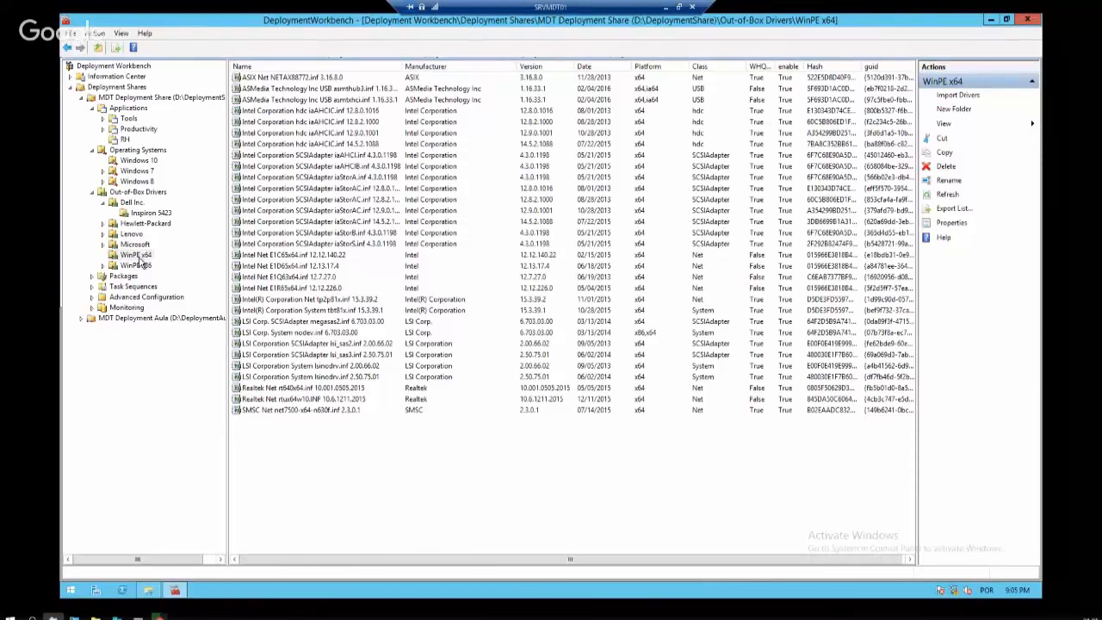
left_click(137, 266)
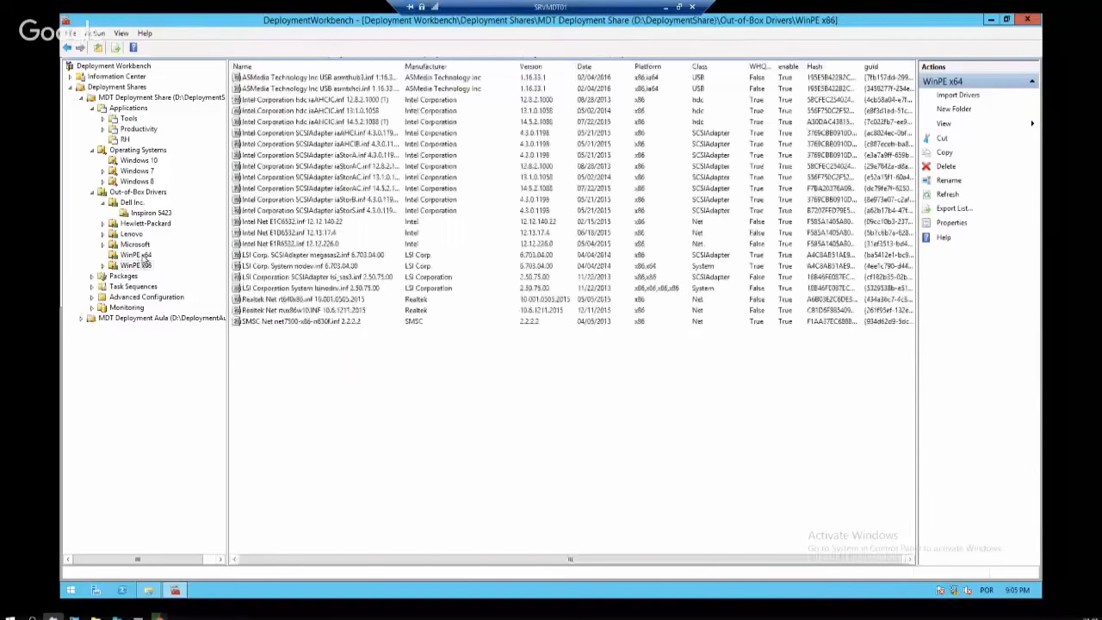
left_click(138, 255)
left_click(307, 166)
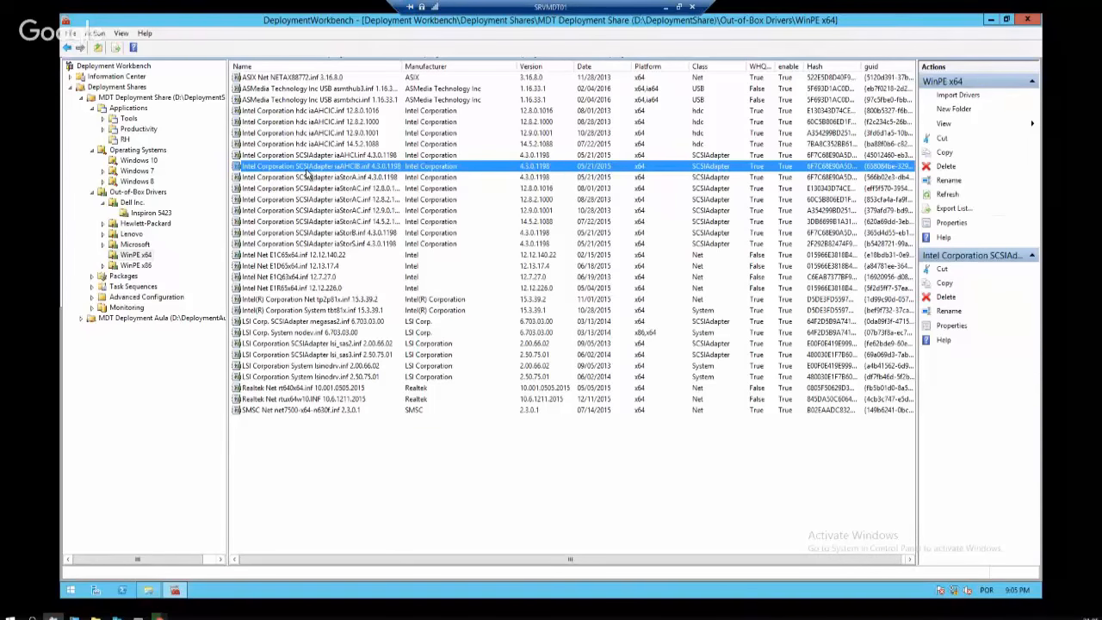
left_click(138, 266)
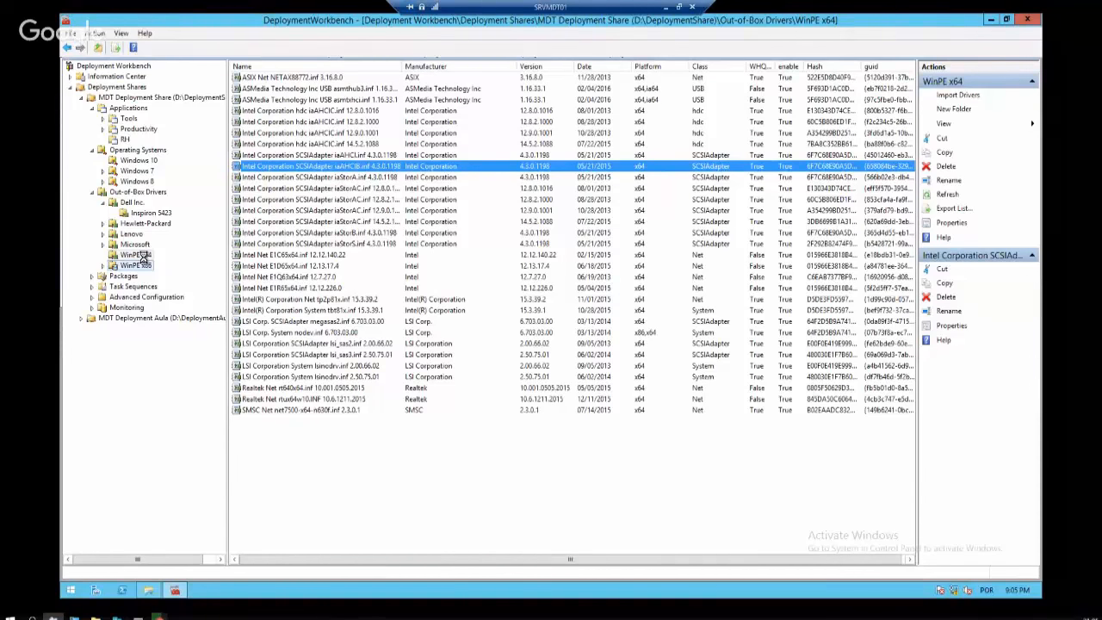
left_click(325, 223)
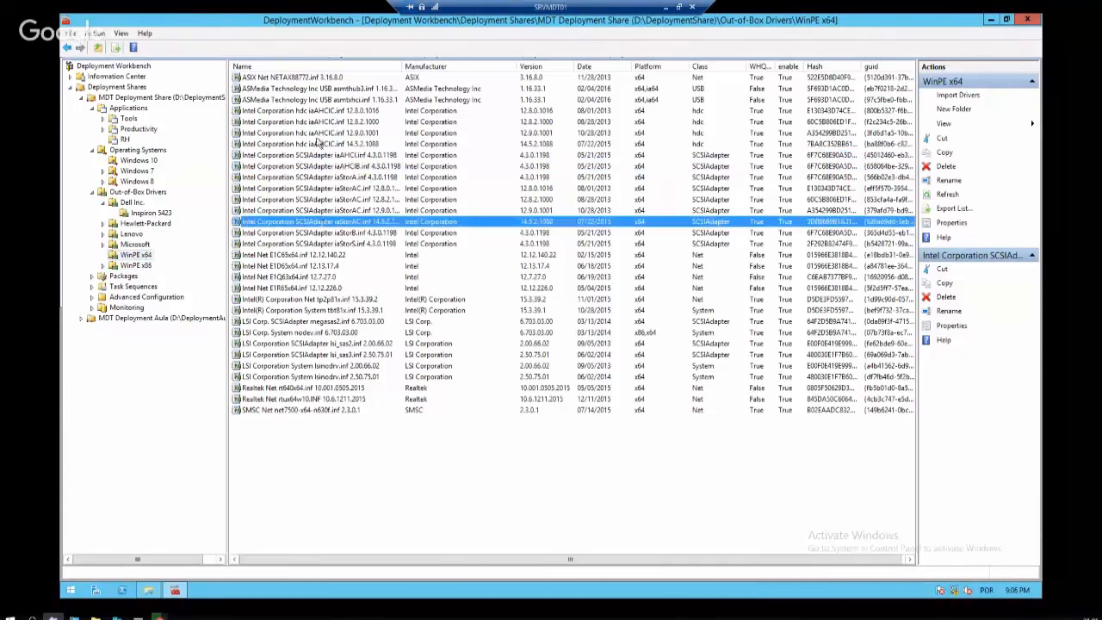
left_click(138, 265)
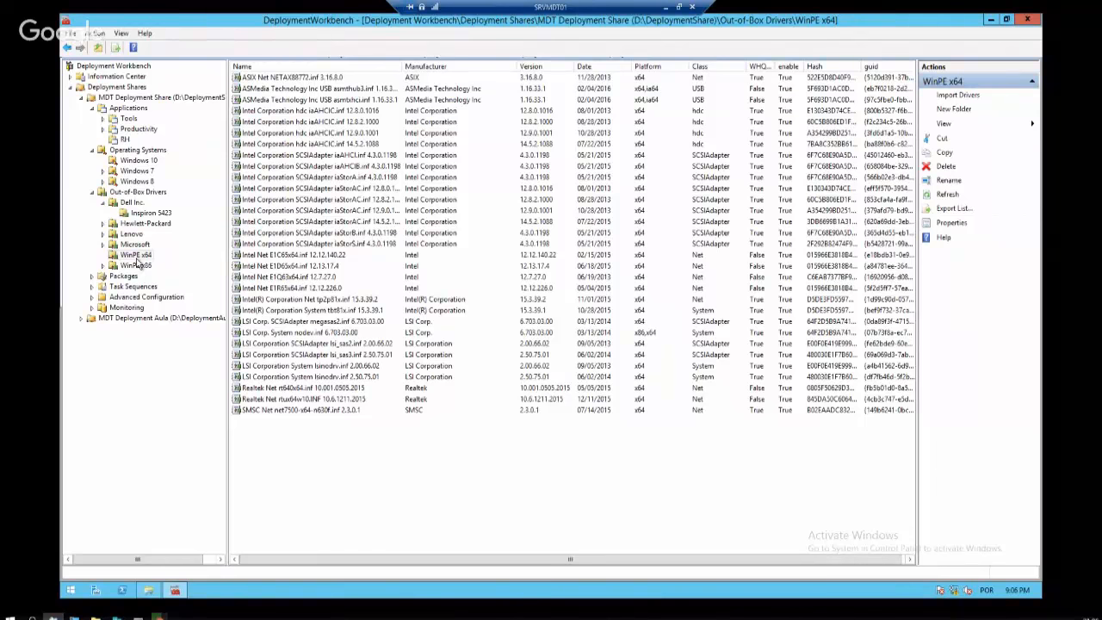
Toggle repeatedly between the WinPE x64 and x86 folders, ending on WinPE x86
left_click(145, 264)
left_click(145, 257)
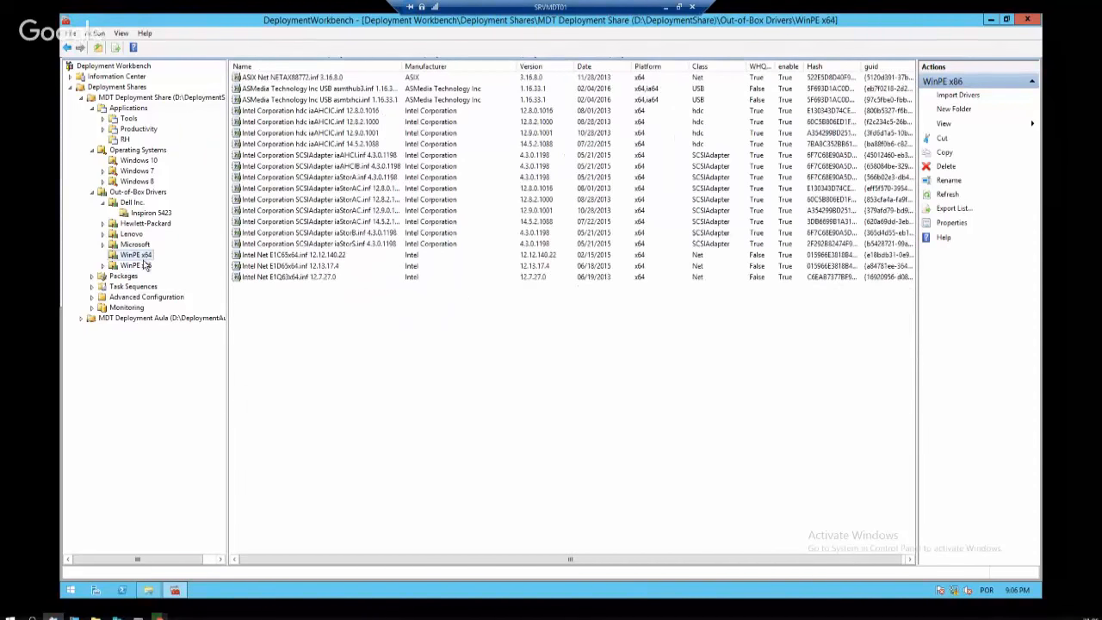
left_click(144, 266)
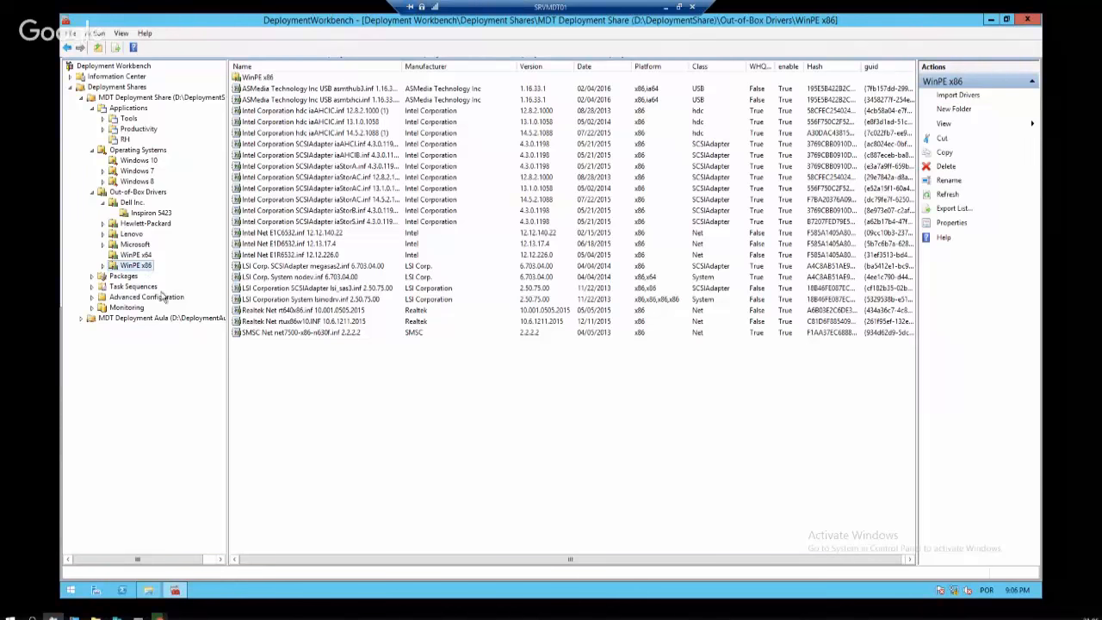
left_click(140, 257)
left_click(148, 265)
left_click(148, 257)
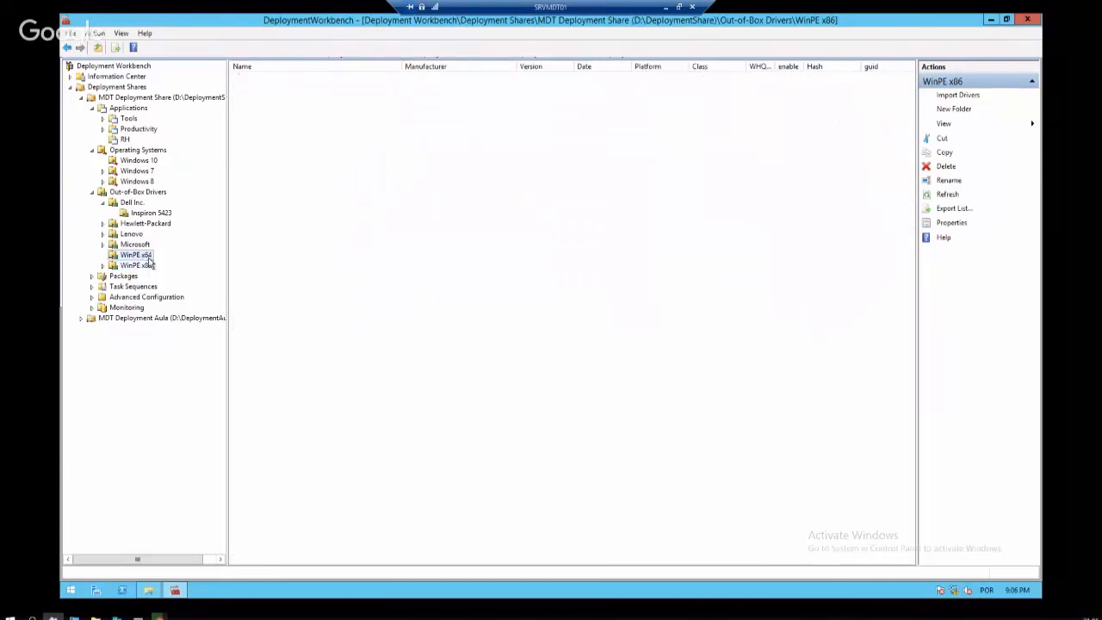
left_click(147, 266)
left_click(147, 257)
left_click(148, 266)
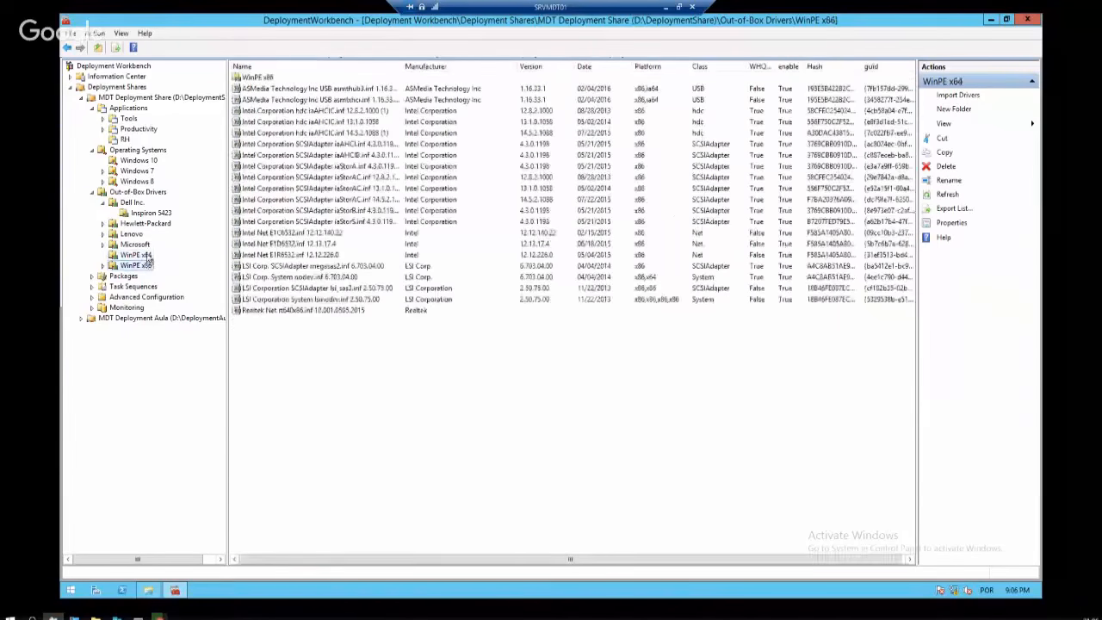
left_click(147, 257)
left_click(146, 268)
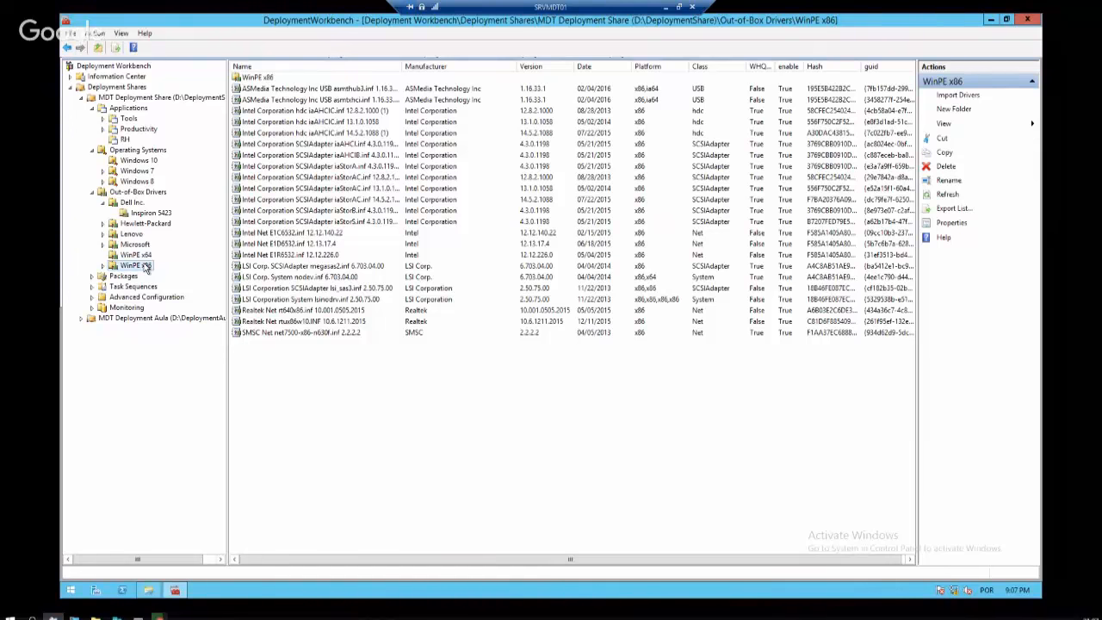
left_click(143, 256)
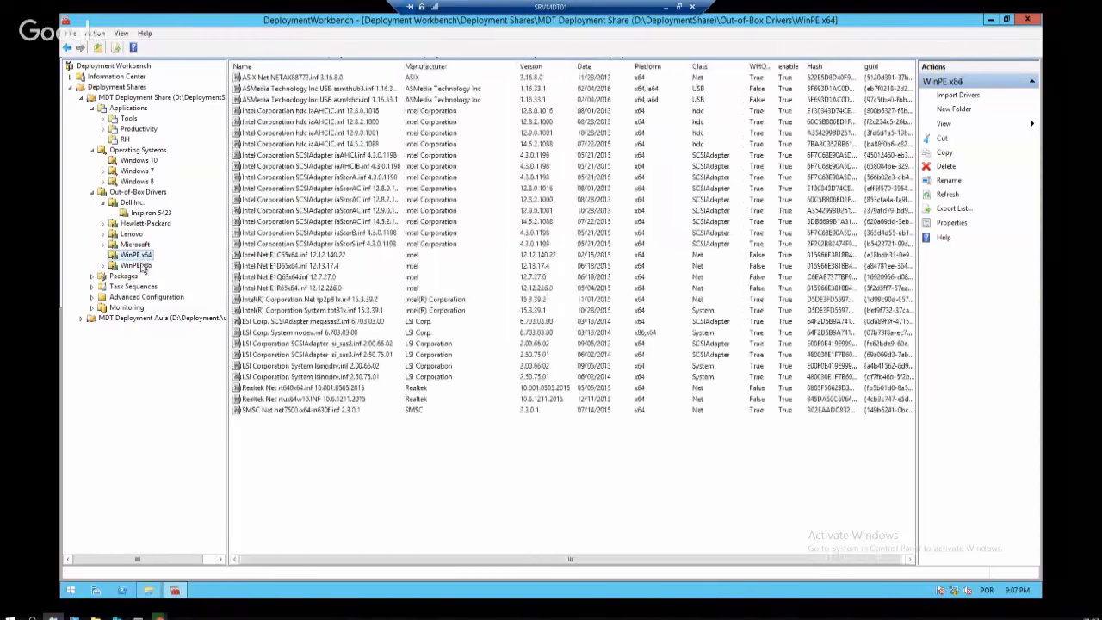
left_click(143, 266)
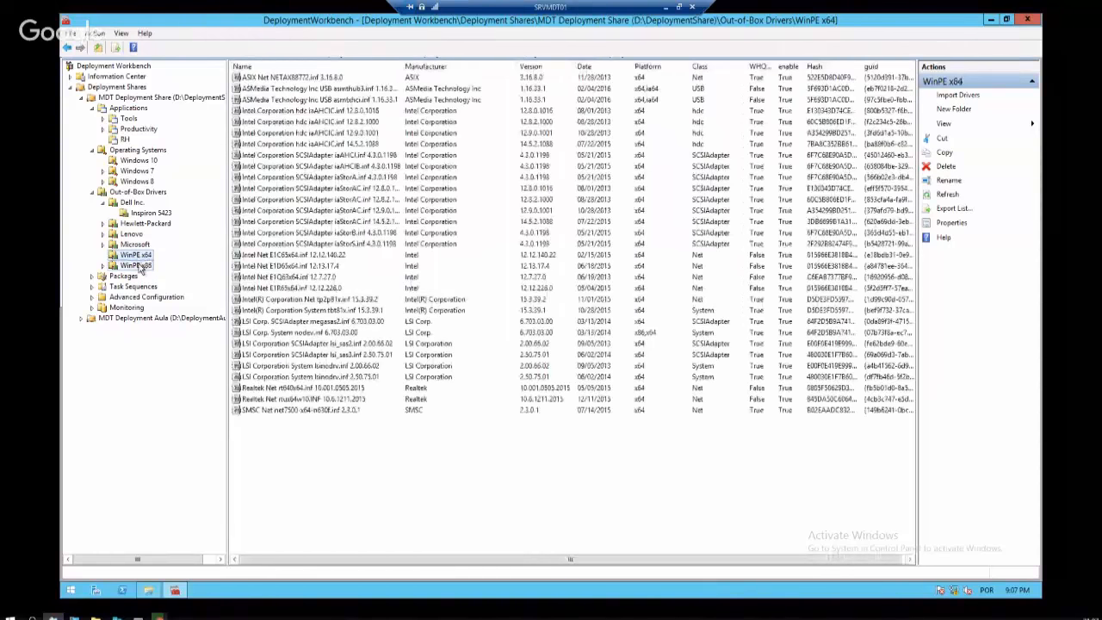
Expand Advanced Configuration, open Selection Profiles, and bring up its actions menu
left_click(92, 297)
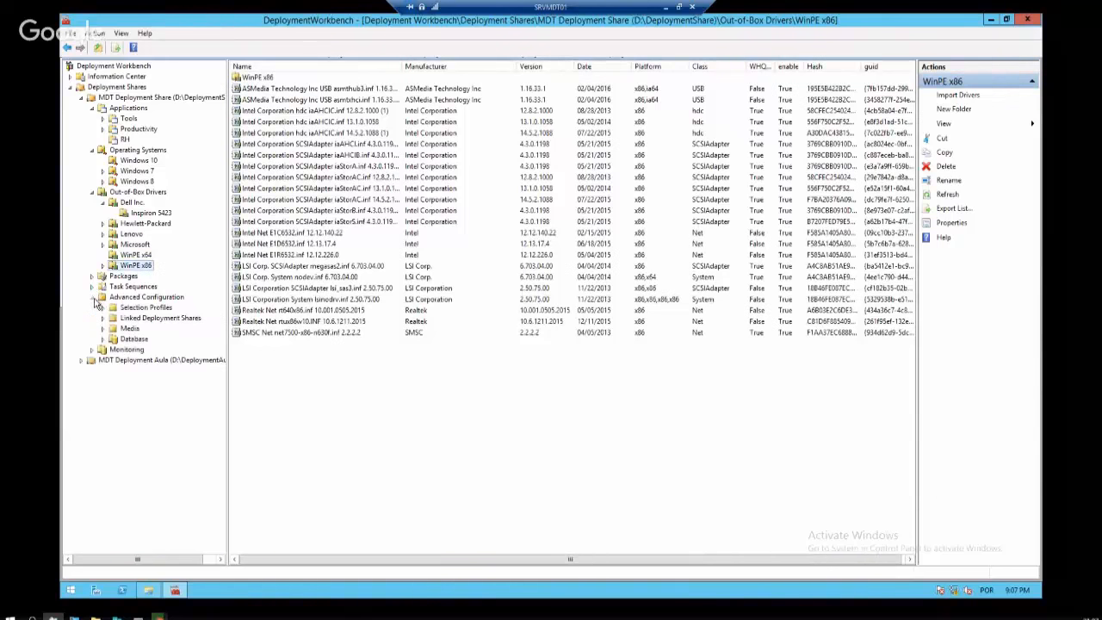
left_click(148, 297)
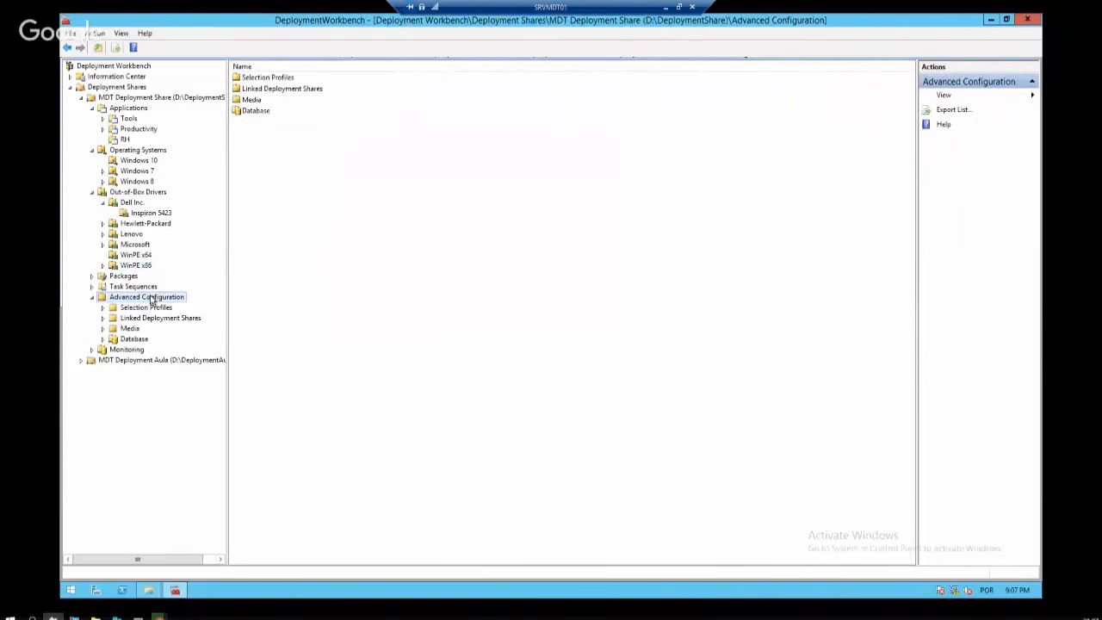
left_click(152, 307)
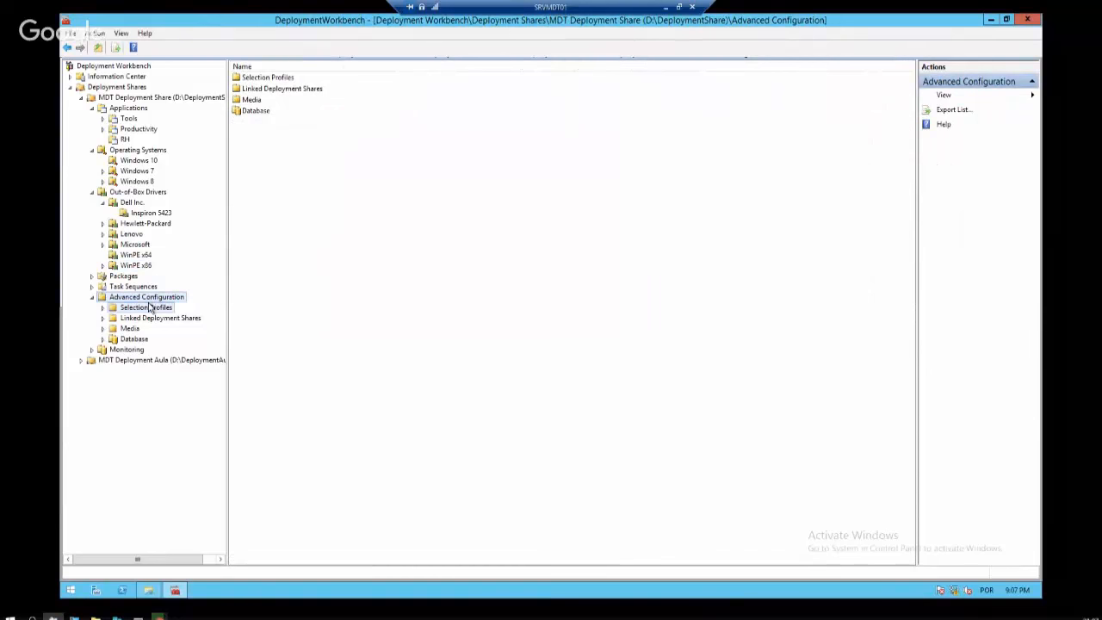
left_click(158, 298)
left_click(153, 308)
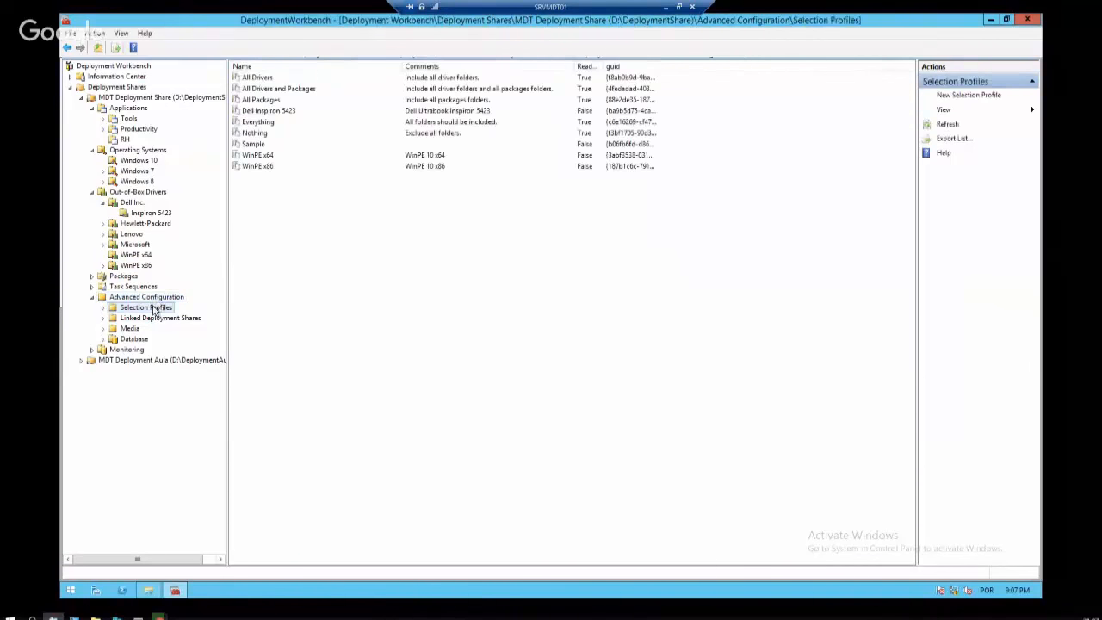
left_click(156, 298)
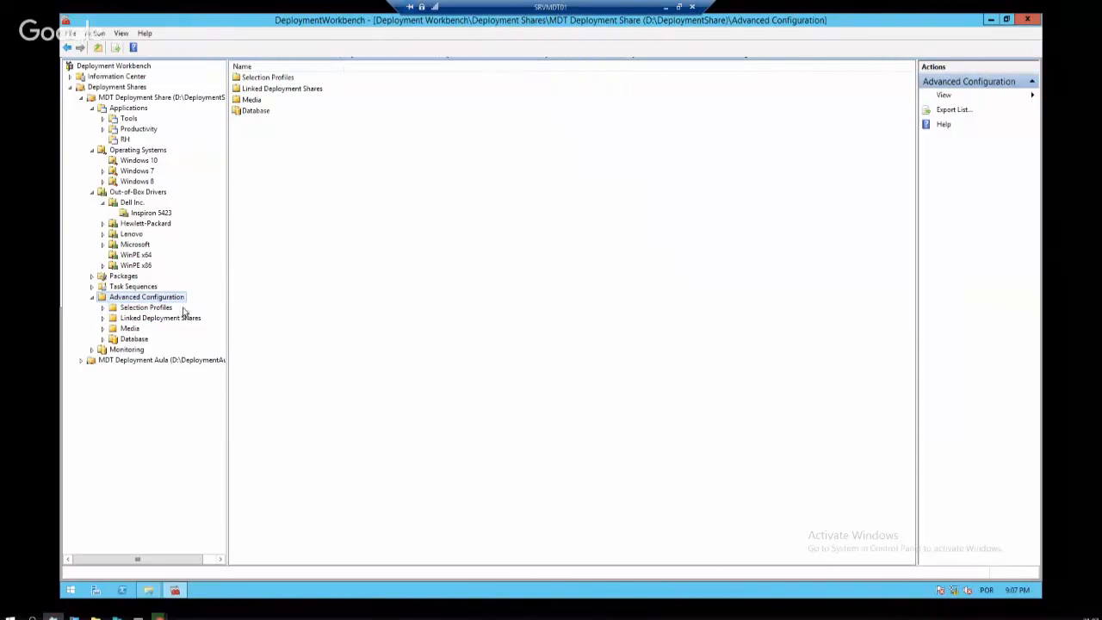
left_click(159, 310)
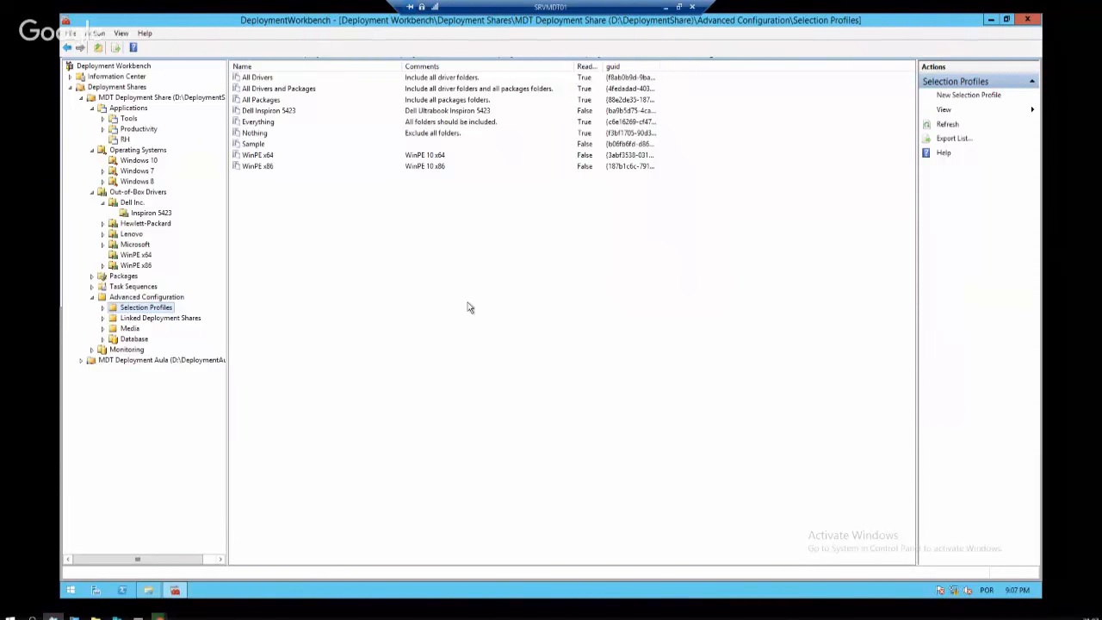
right_click(356, 269)
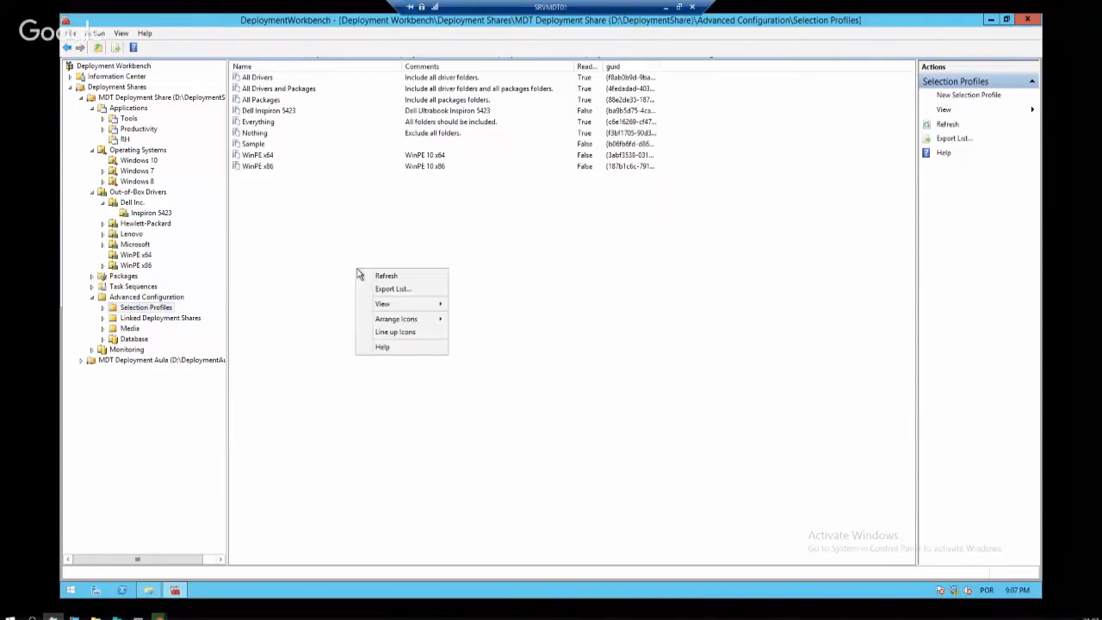
right_click(156, 310)
Create the WinPE 10 x86 selection profile including only Out-of-Box Drivers\WinPE x86
left_click(191, 317)
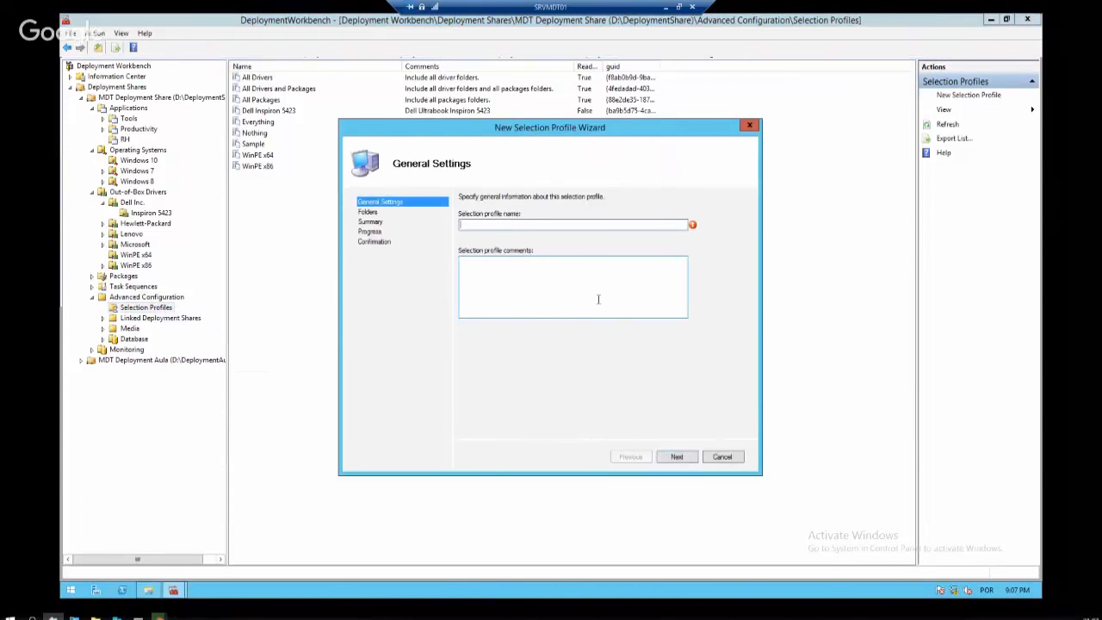
type("Winp")
key("BackSpace")
type("PE 10 x86")
key("Return")
key("Return")
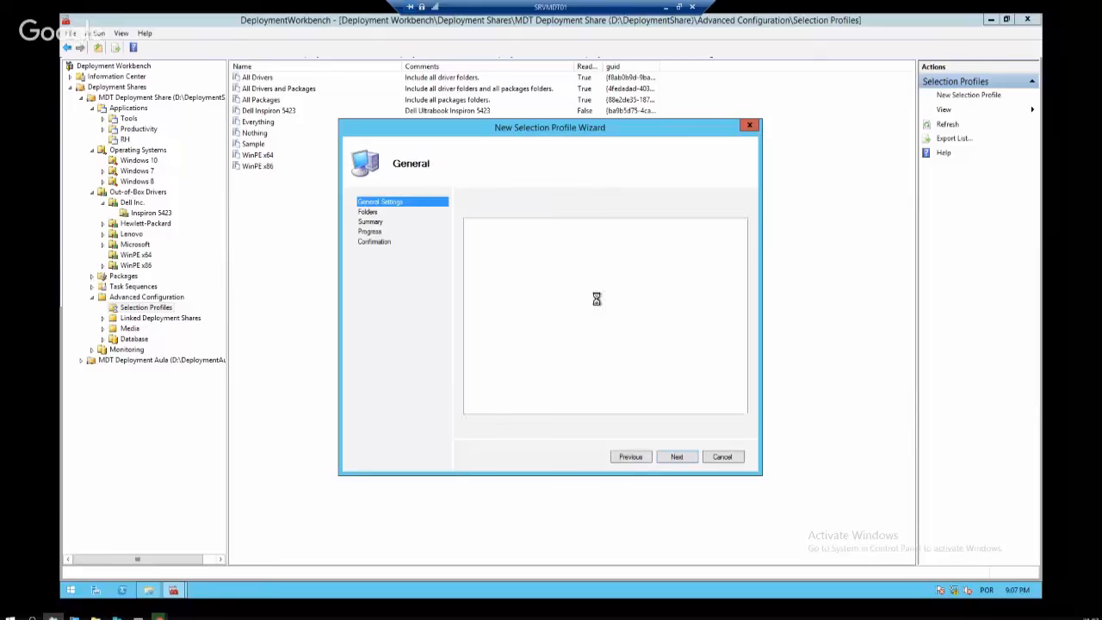
left_click(629, 459)
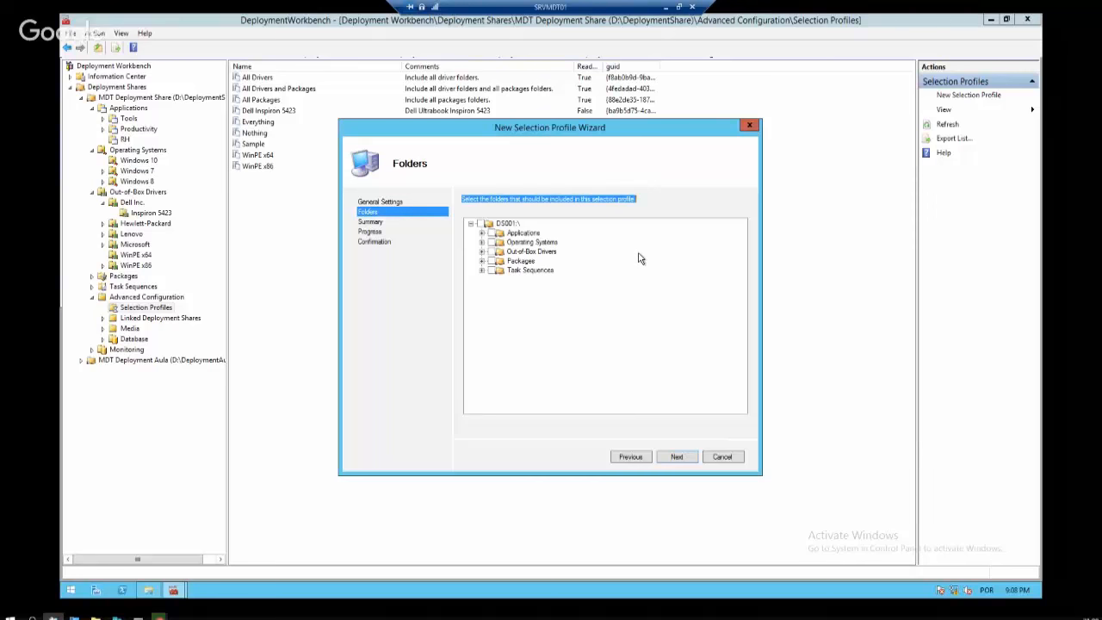
left_click(483, 252)
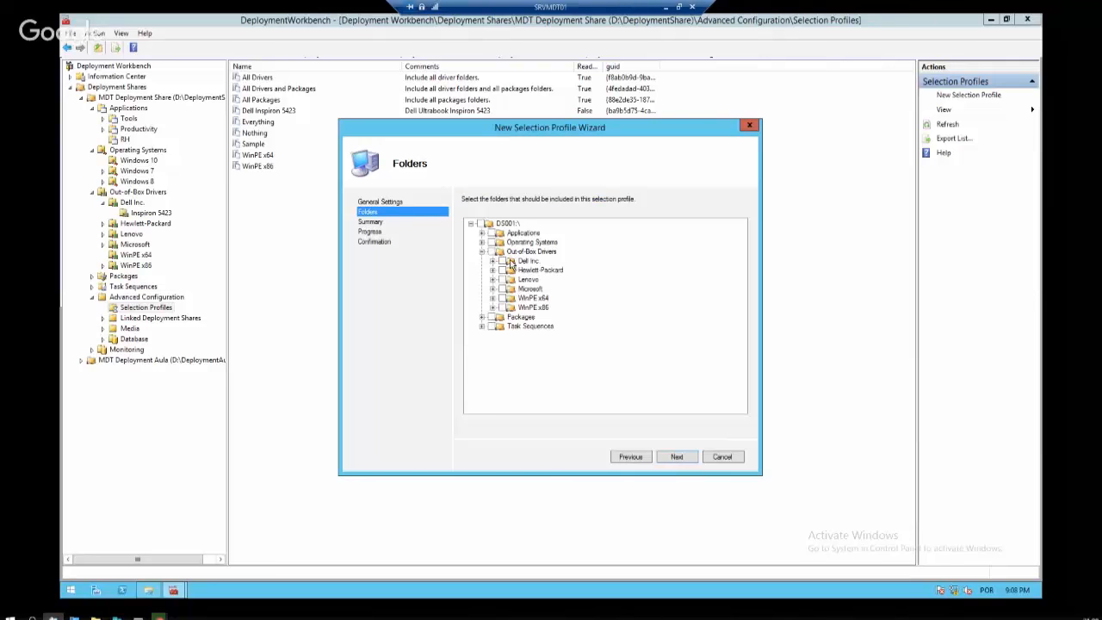
left_click(507, 308)
left_click(503, 308)
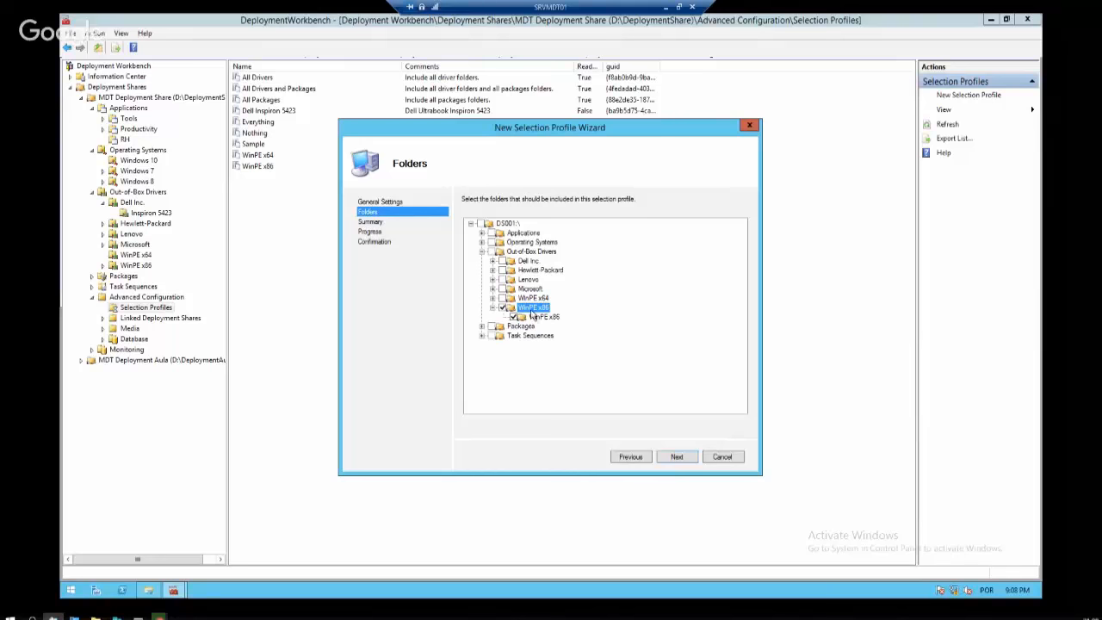
left_click(677, 458)
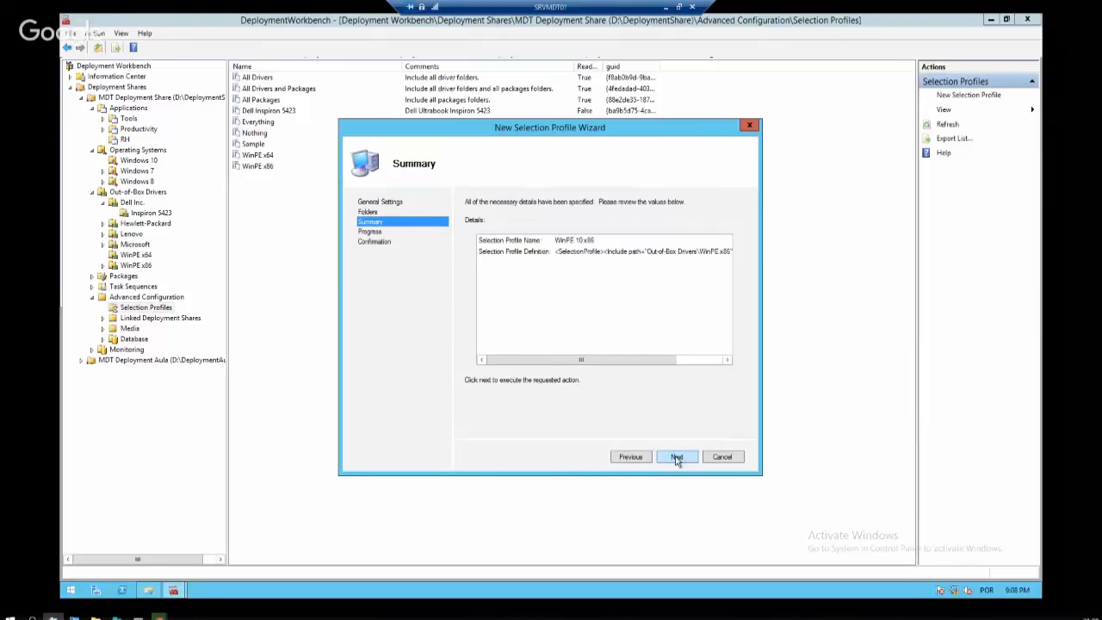
left_click(677, 459)
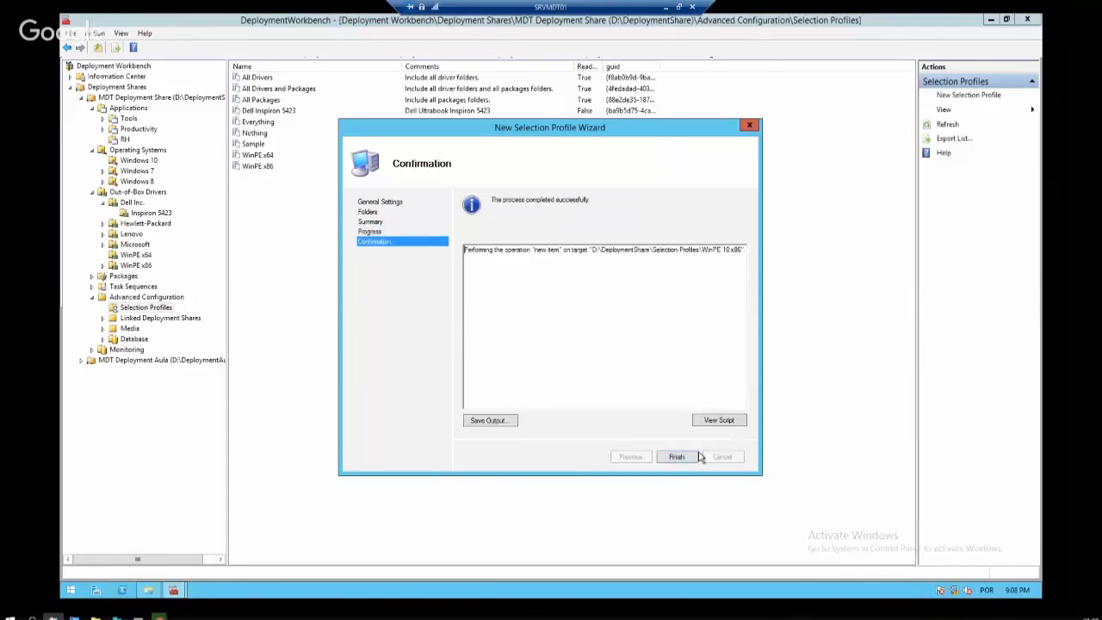
left_click(689, 457)
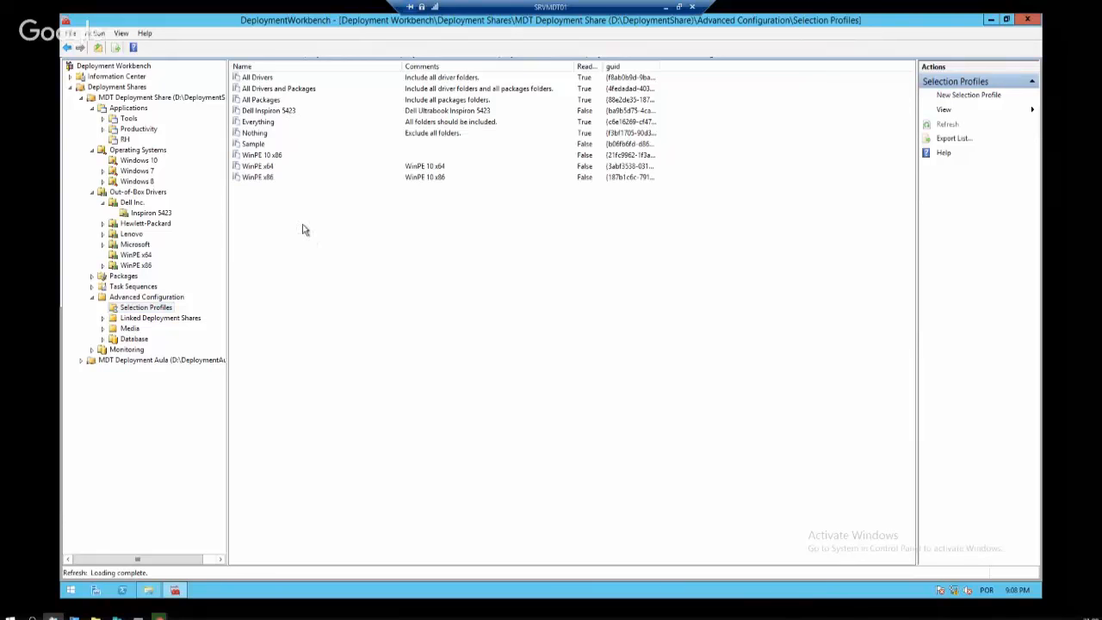
Check the actions for the WinPE 10 x86 and Dell Inspiron 5423 profiles without changing anything
right_click(280, 155)
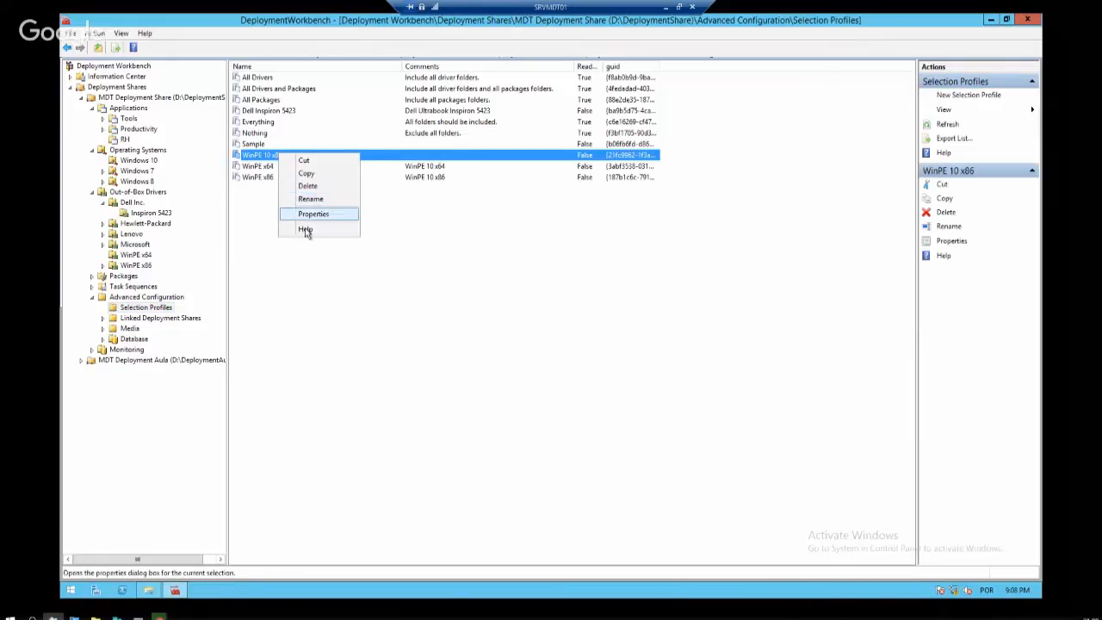
left_click(278, 213)
left_click(295, 112)
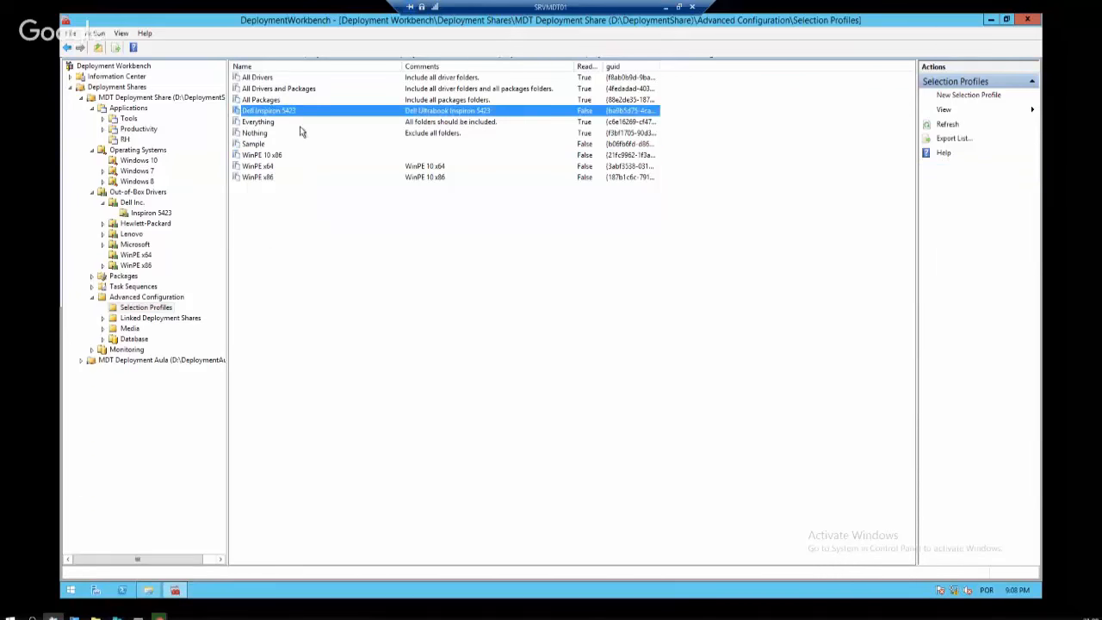
left_click(300, 206)
right_click(265, 155)
left_click(440, 247)
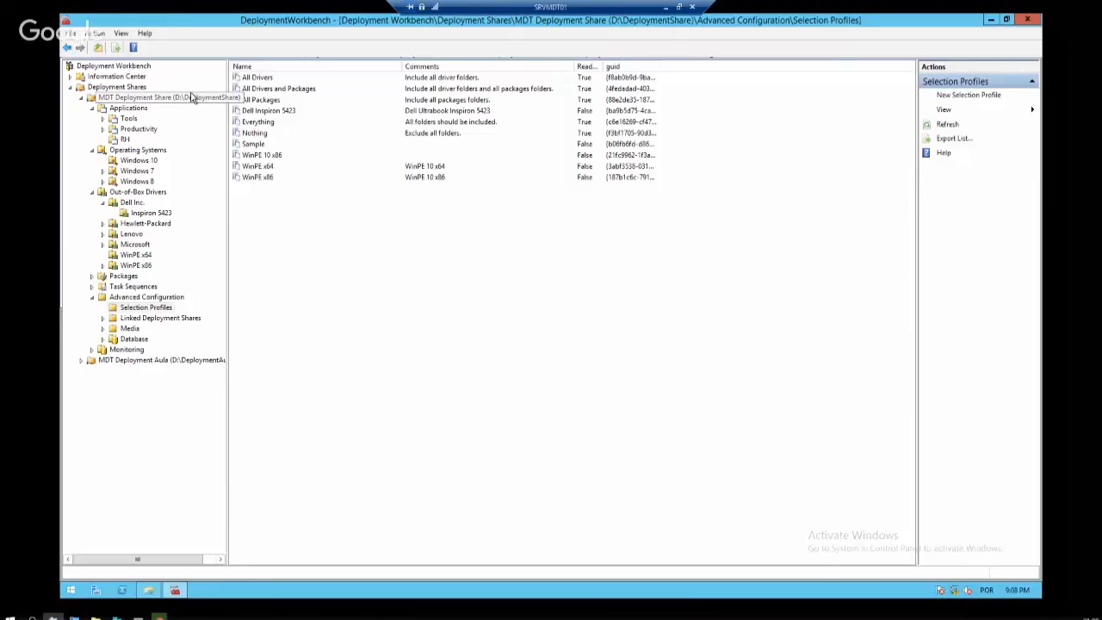
Open the deployment share's properties at the Windows PE tab
left_click(191, 98)
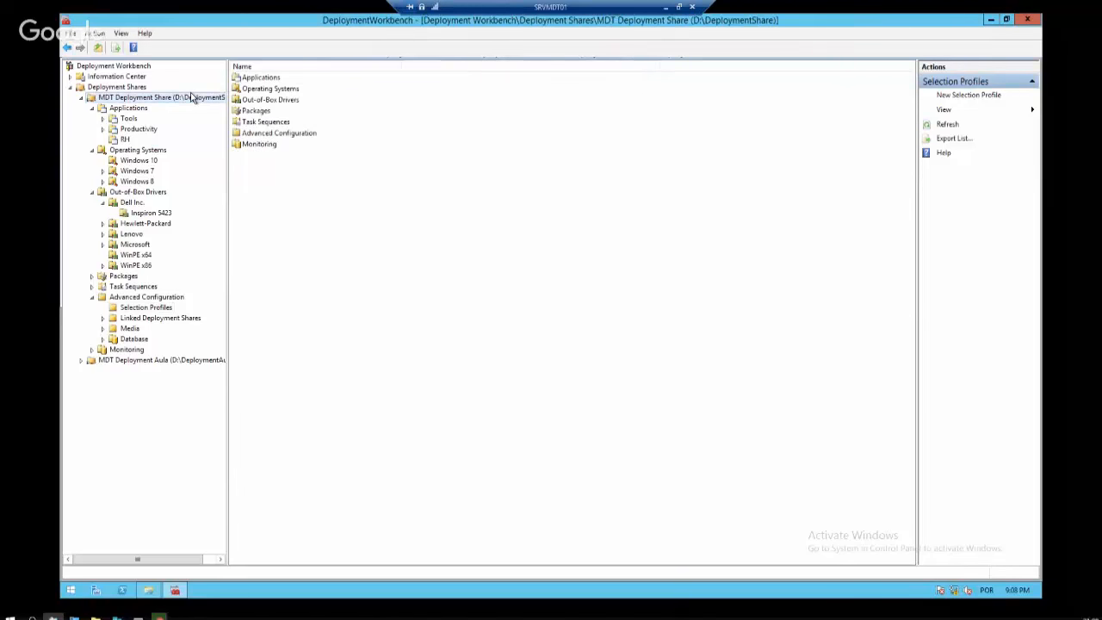
right_click(187, 98)
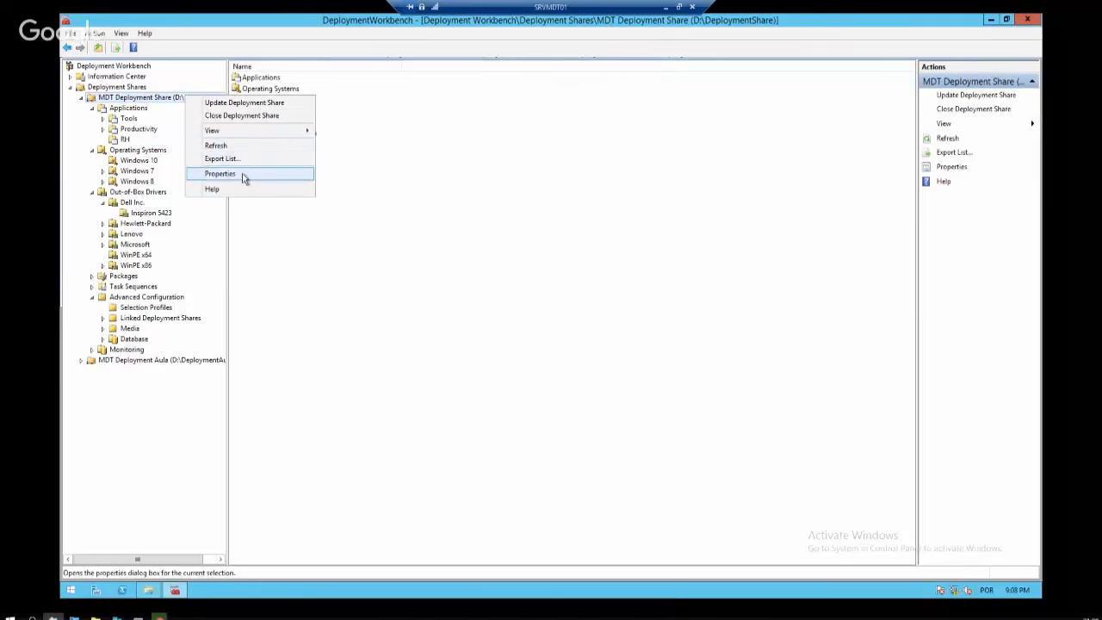
left_click(246, 175)
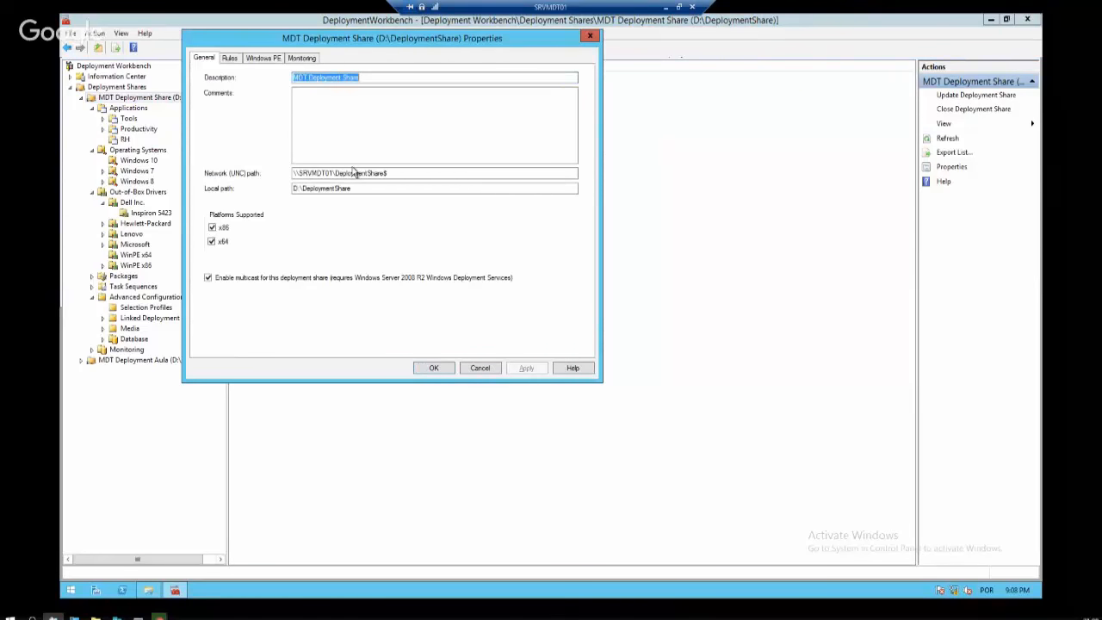
left_click(234, 59)
left_click(264, 60)
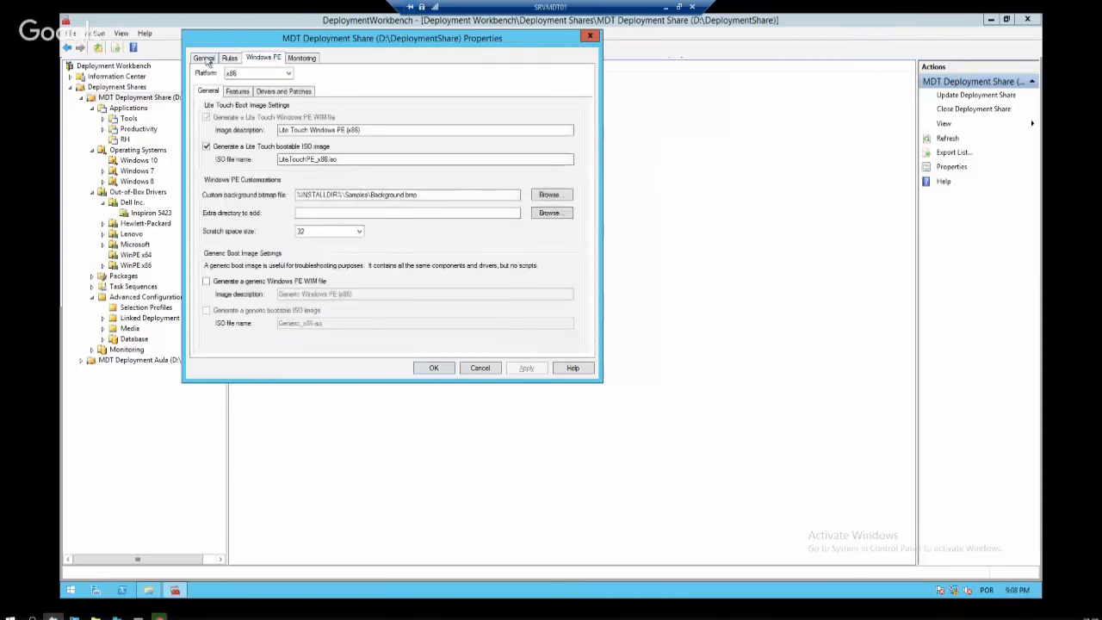
Review the x86 boot image settings like LiteTouchPE_x86.iso, then show Drivers and Patches
left_click(277, 74)
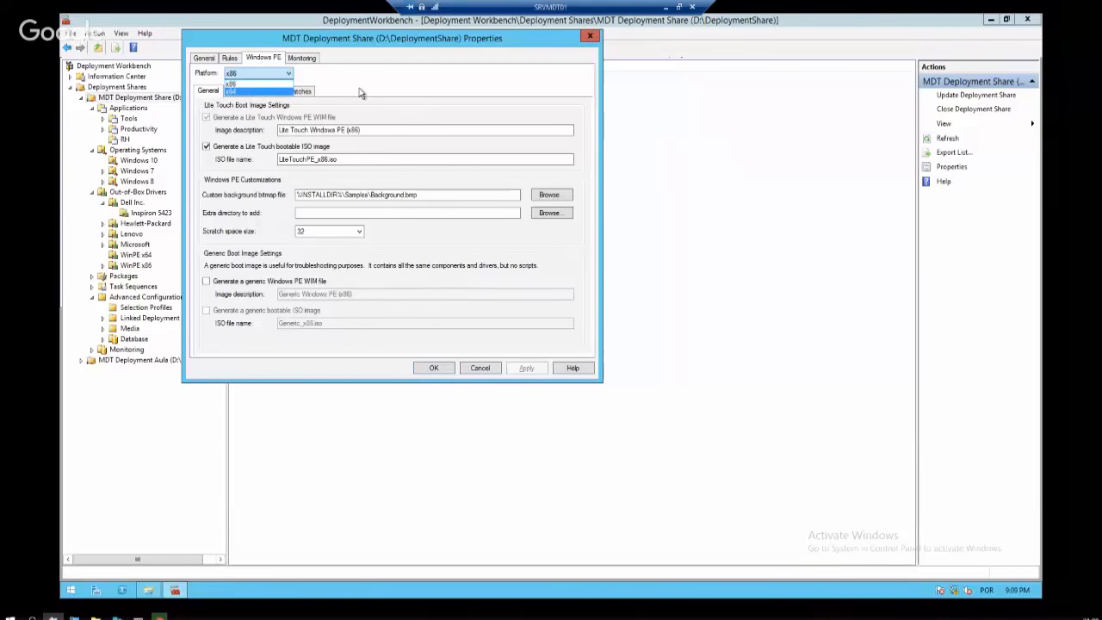
left_click(360, 90)
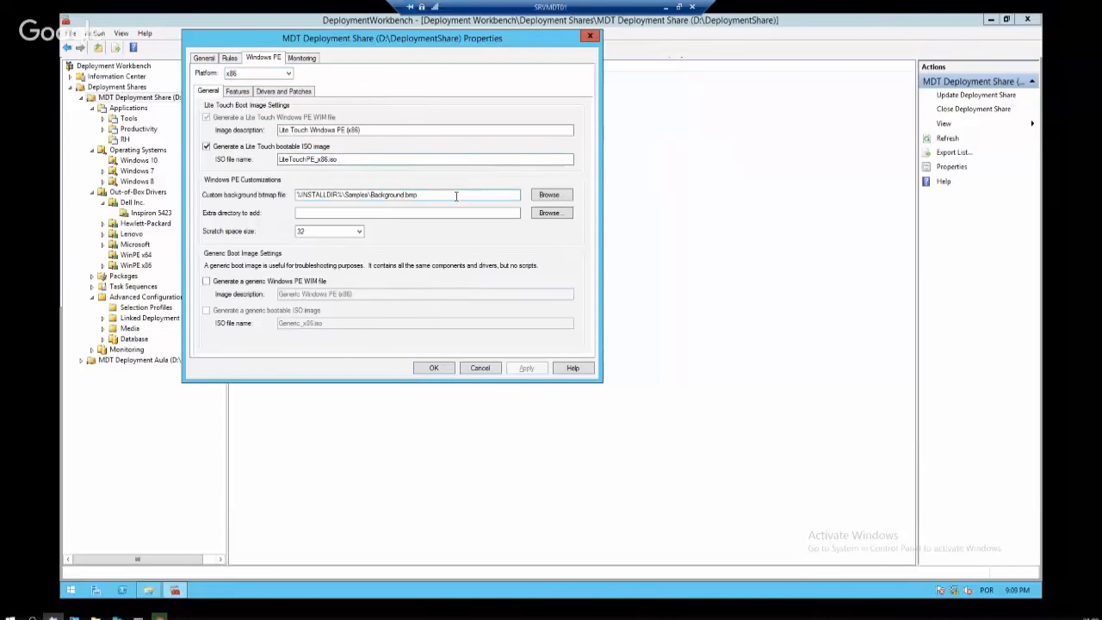
left_click_drag(449, 193, 312, 200)
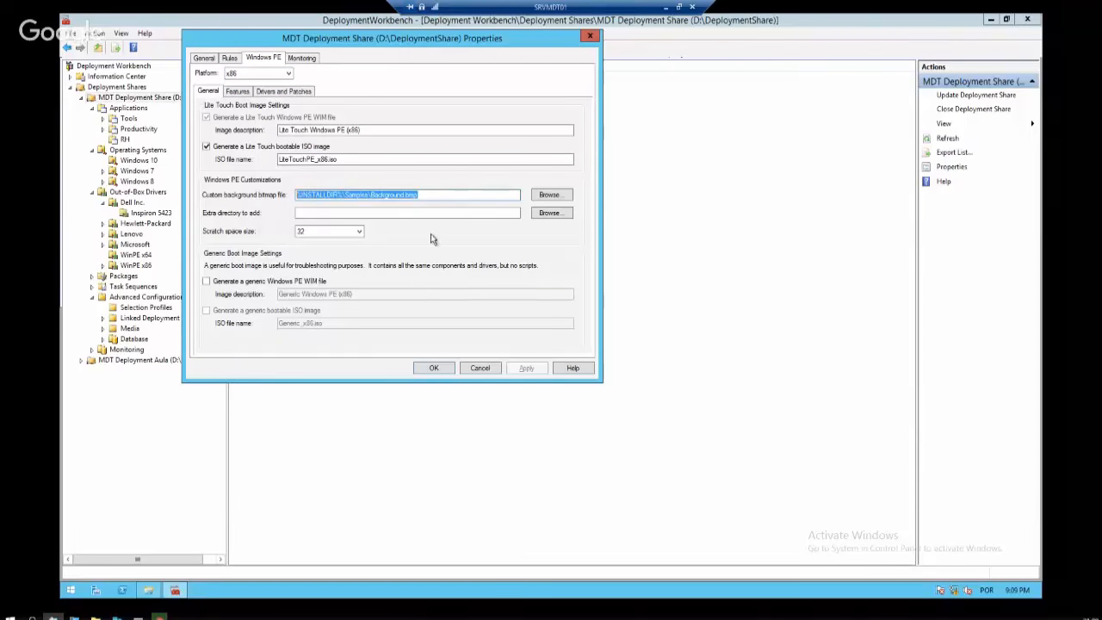
left_click(360, 159)
left_click_drag(360, 158, 230, 169)
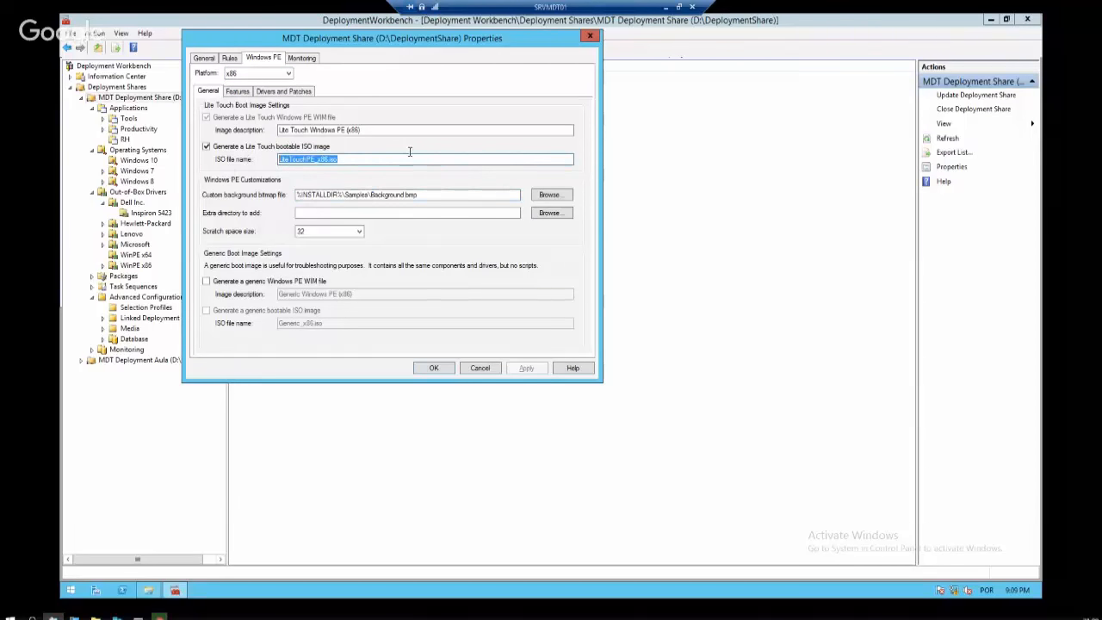
left_click_drag(398, 129, 282, 130)
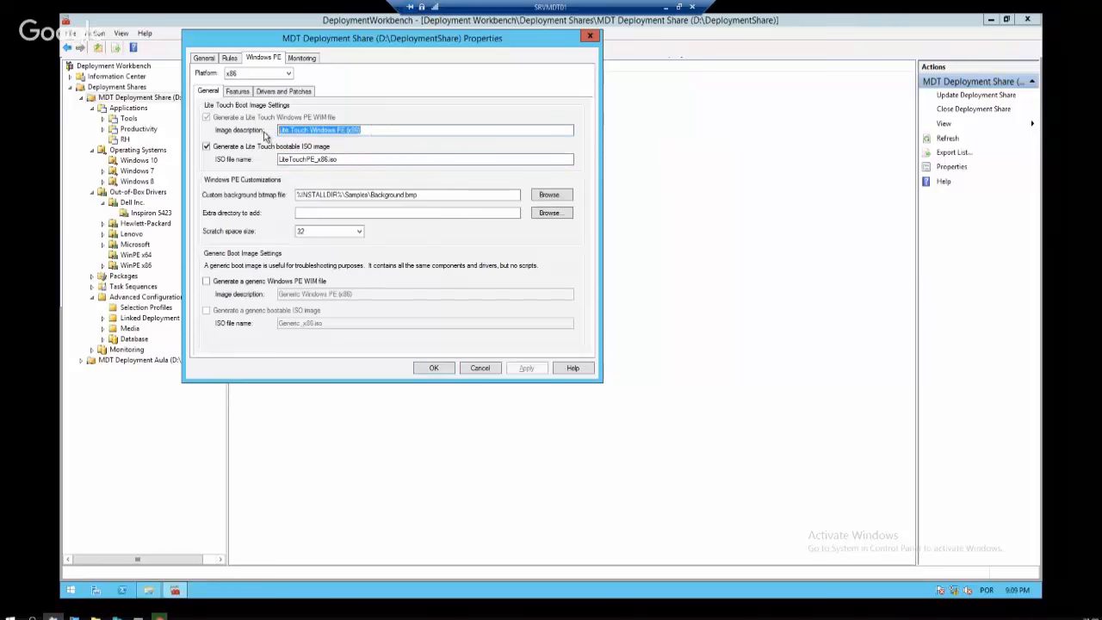
left_click(284, 91)
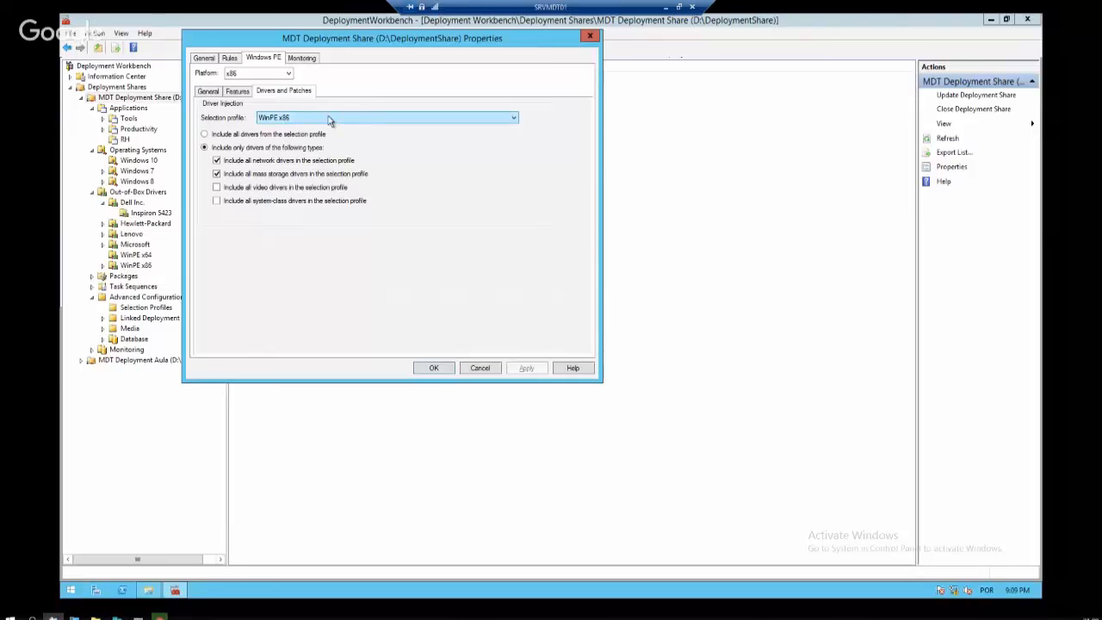
Choose WinPE 10 x86 as the selection profile, then switch the platform to x64
left_click(301, 118)
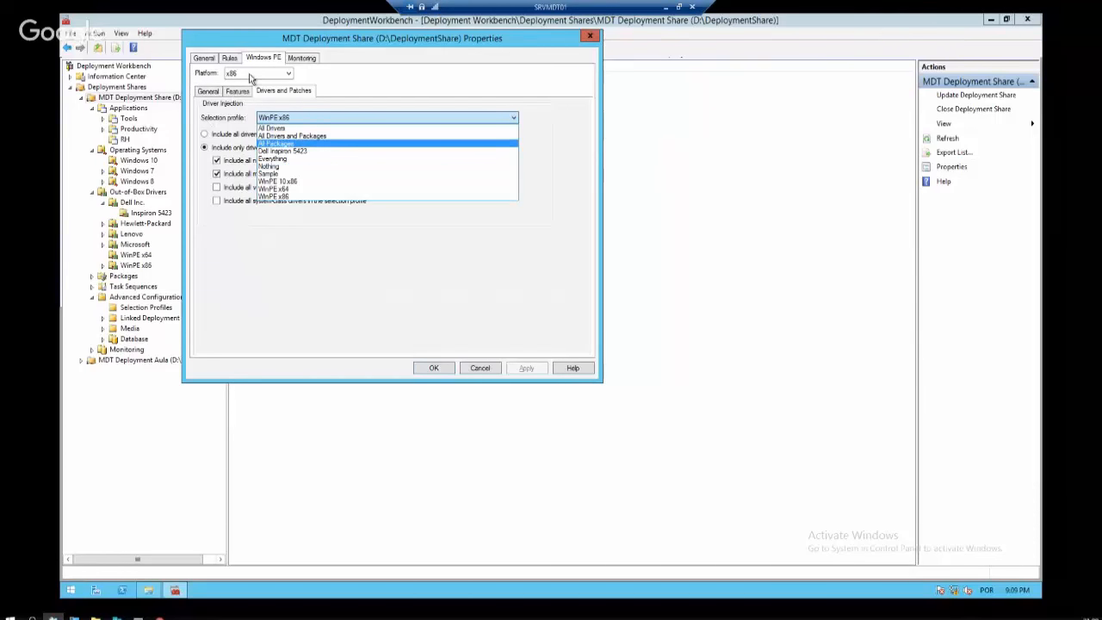
left_click(305, 182)
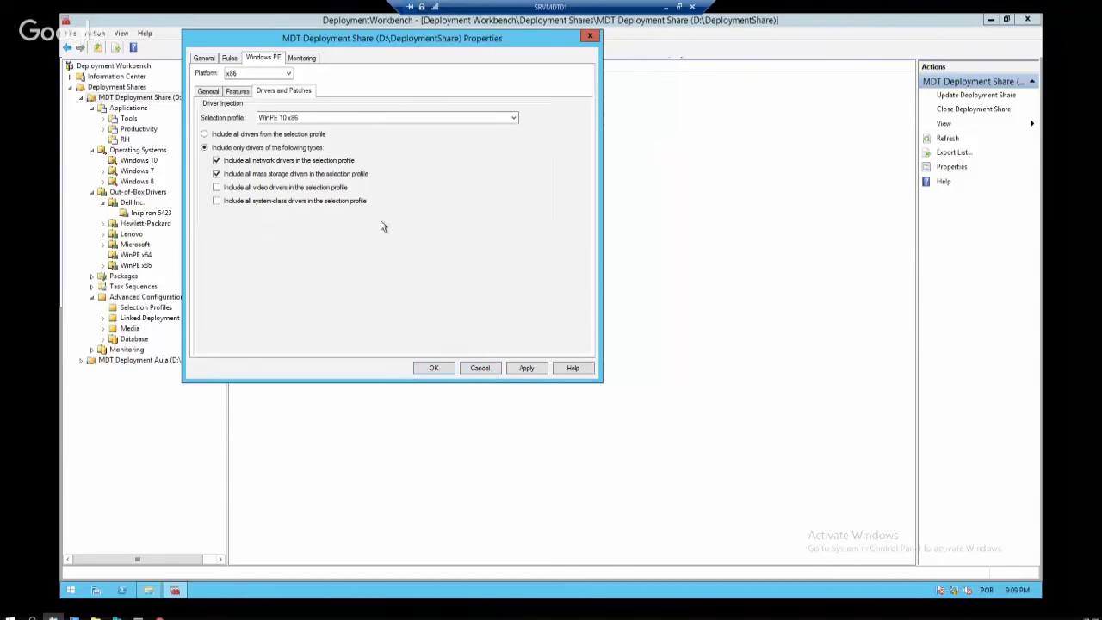
left_click(285, 75)
left_click(269, 91)
Keep WinPE x64, cancel the share properties, and list the Inspiron 5423 drivers
left_click(319, 119)
left_click(297, 190)
left_click(485, 372)
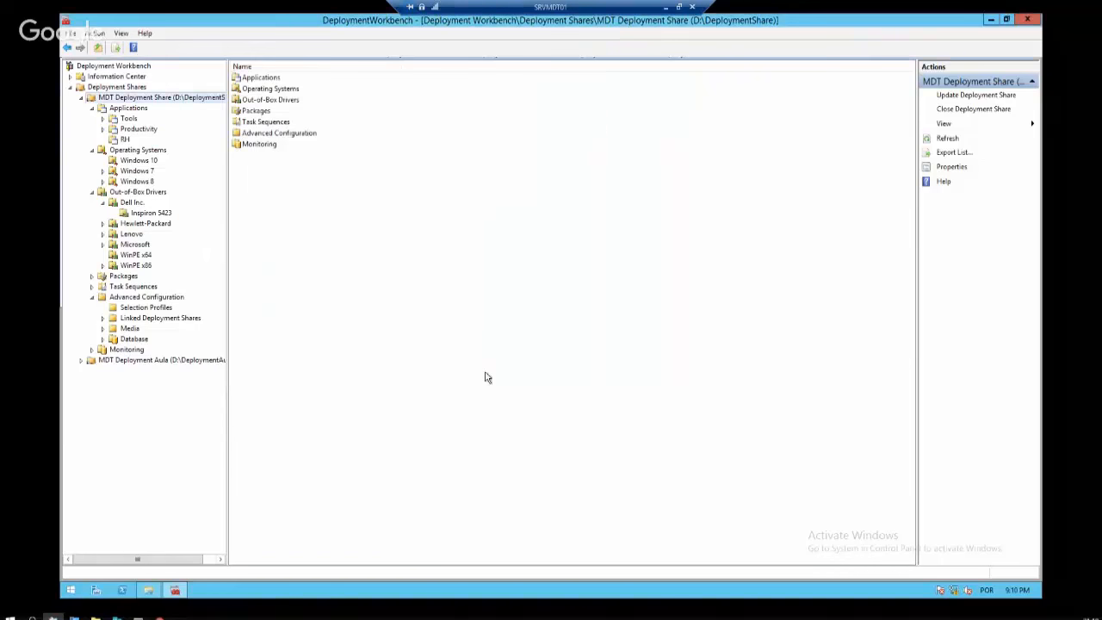
left_click(138, 214)
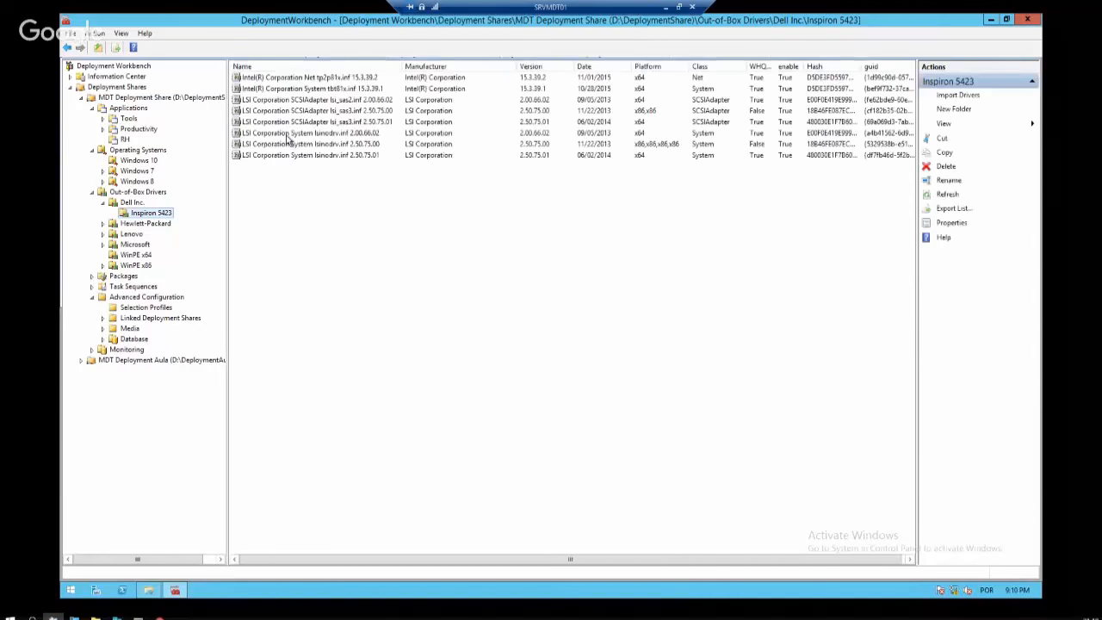
left_click(291, 143)
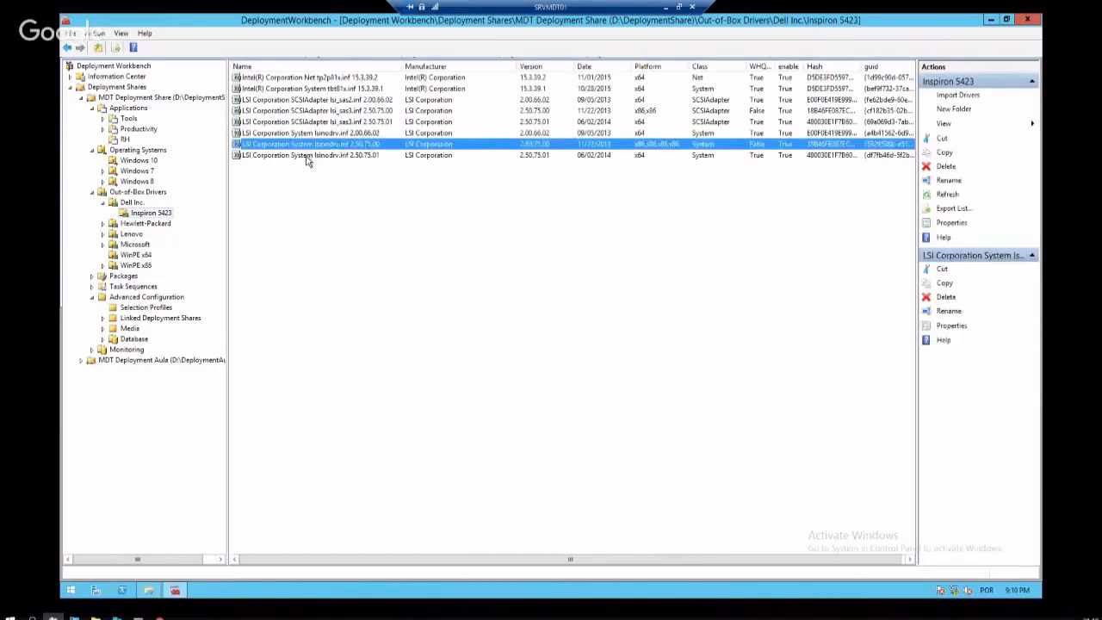
Review the Dell Inspiron 5423 selection profile's properties, then show the Task Sequences folder
key("ctrl+a")
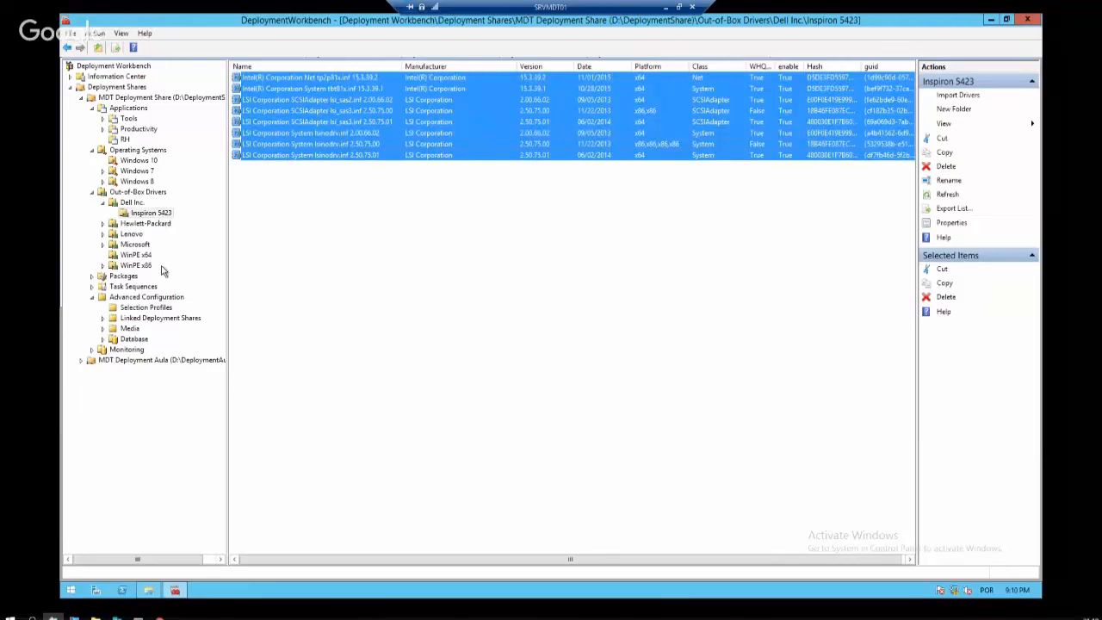
left_click(142, 307)
left_click(274, 113)
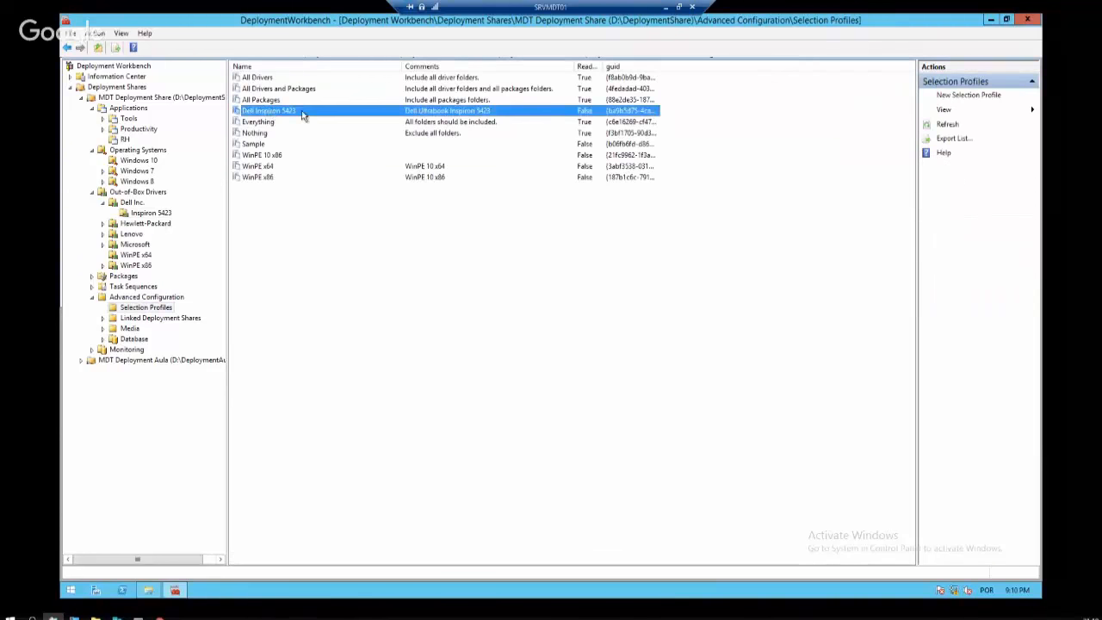
right_click(301, 116)
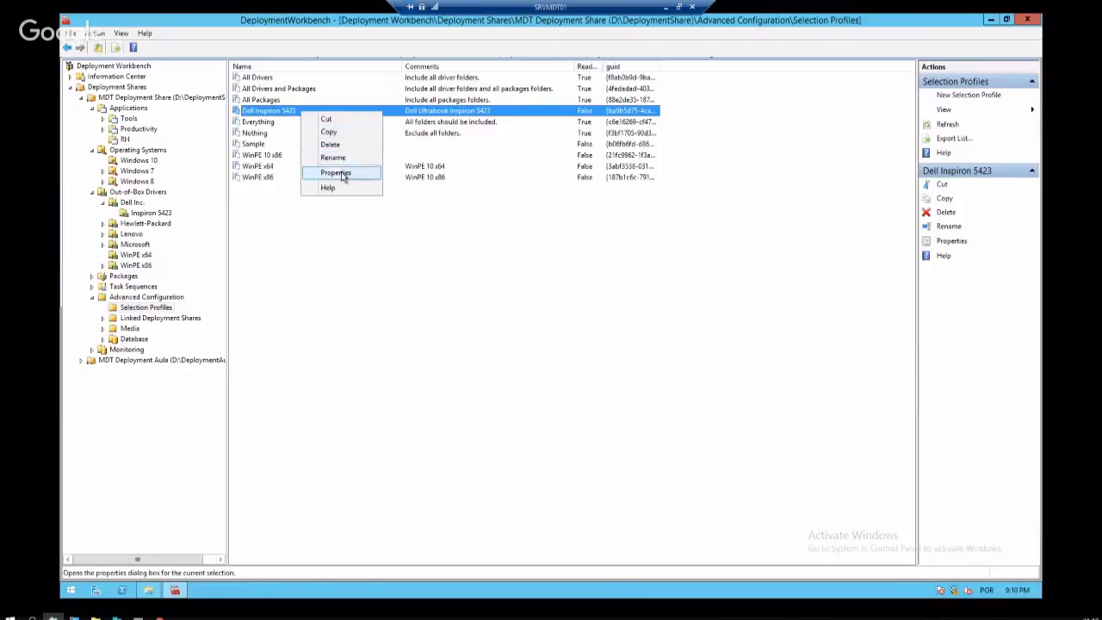
left_click(345, 173)
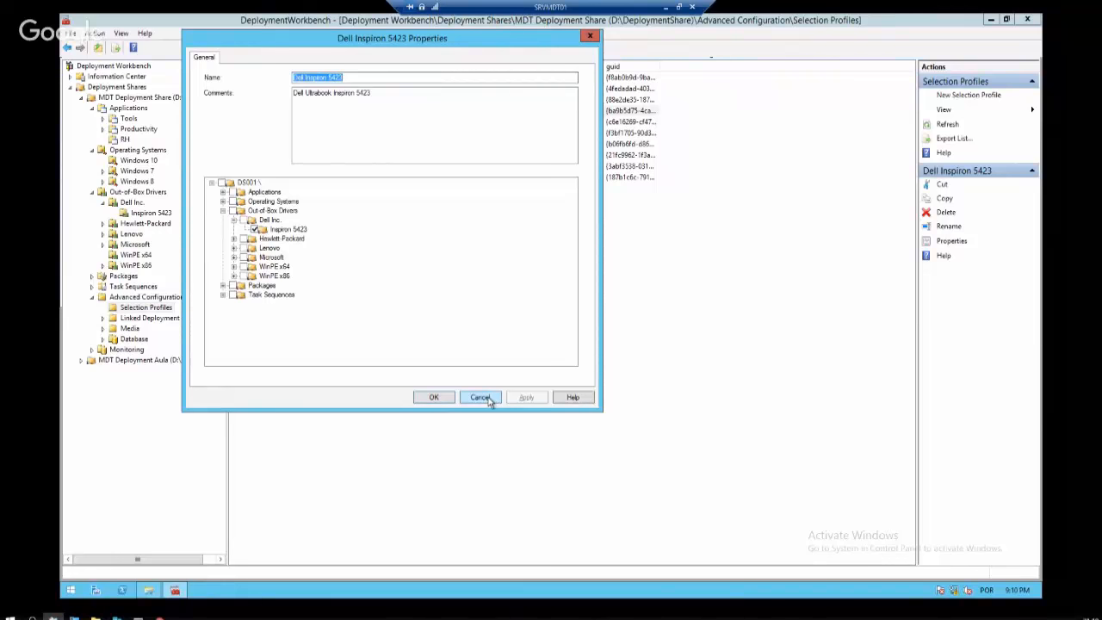
left_click(488, 401)
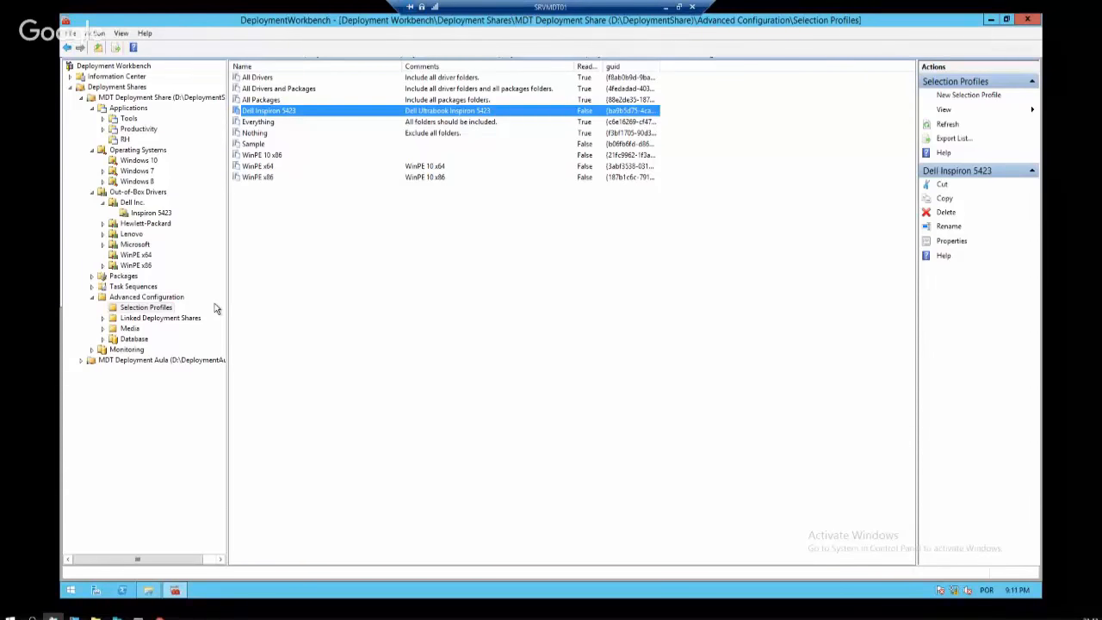
left_click(152, 287)
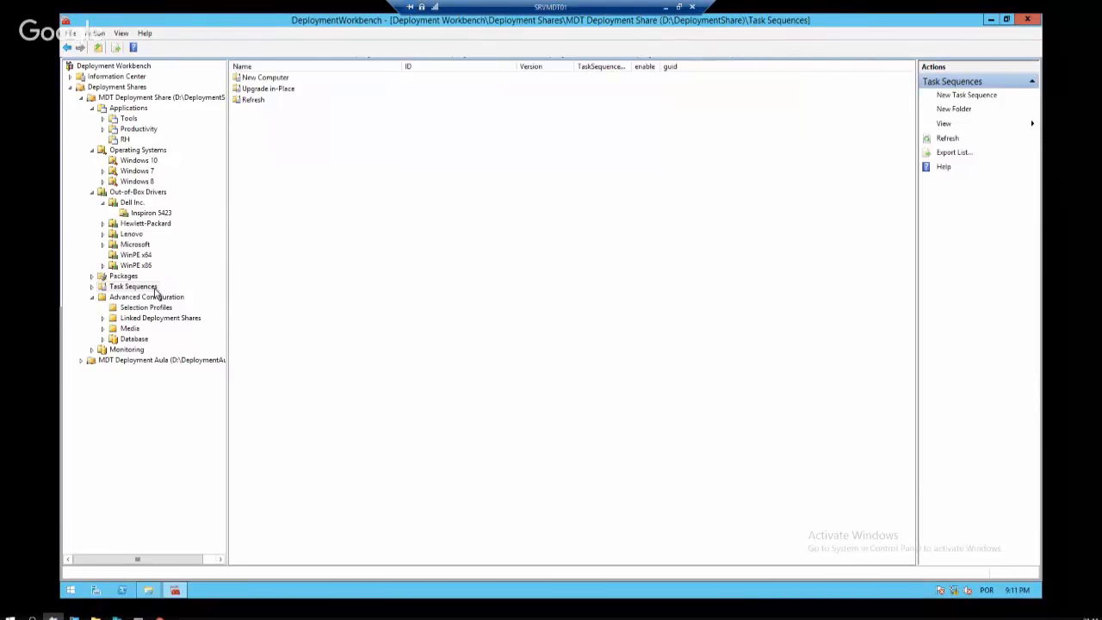
Expand Task Sequences and select New Computer, showing Deploy Windows 10 (New-Computer), ID W10N
left_click(92, 287)
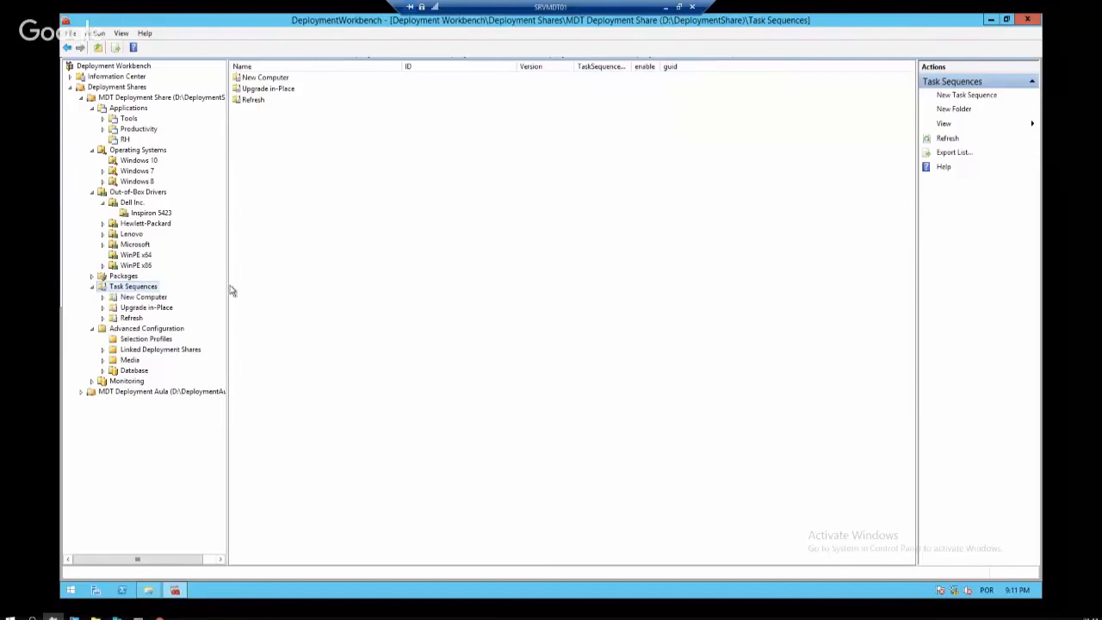
left_click(143, 297)
key("Down")
key("Down")
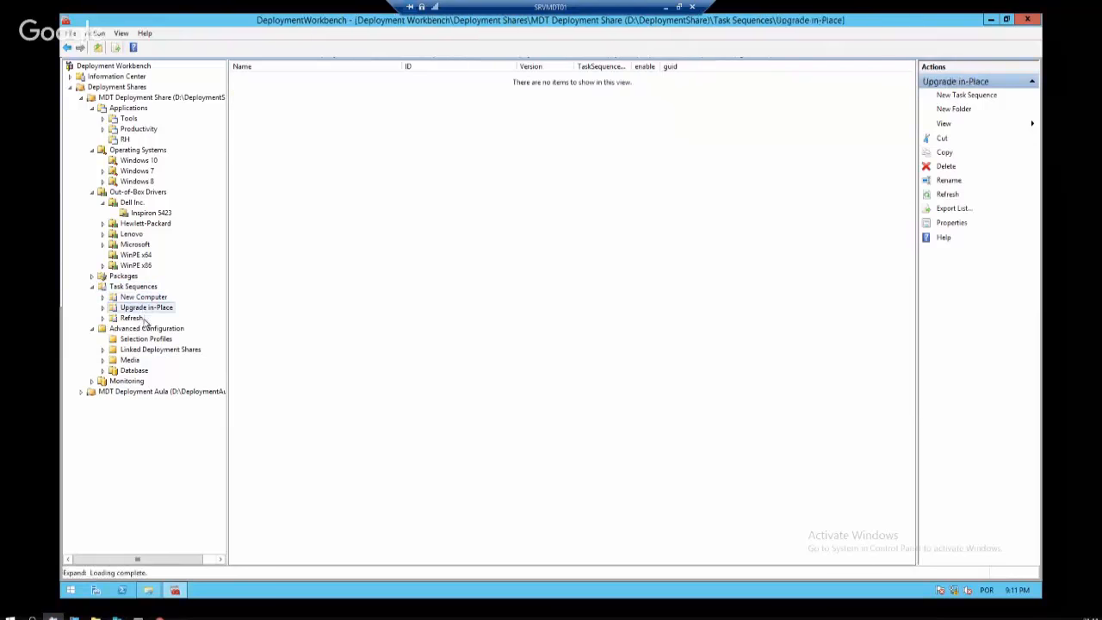
left_click(143, 298)
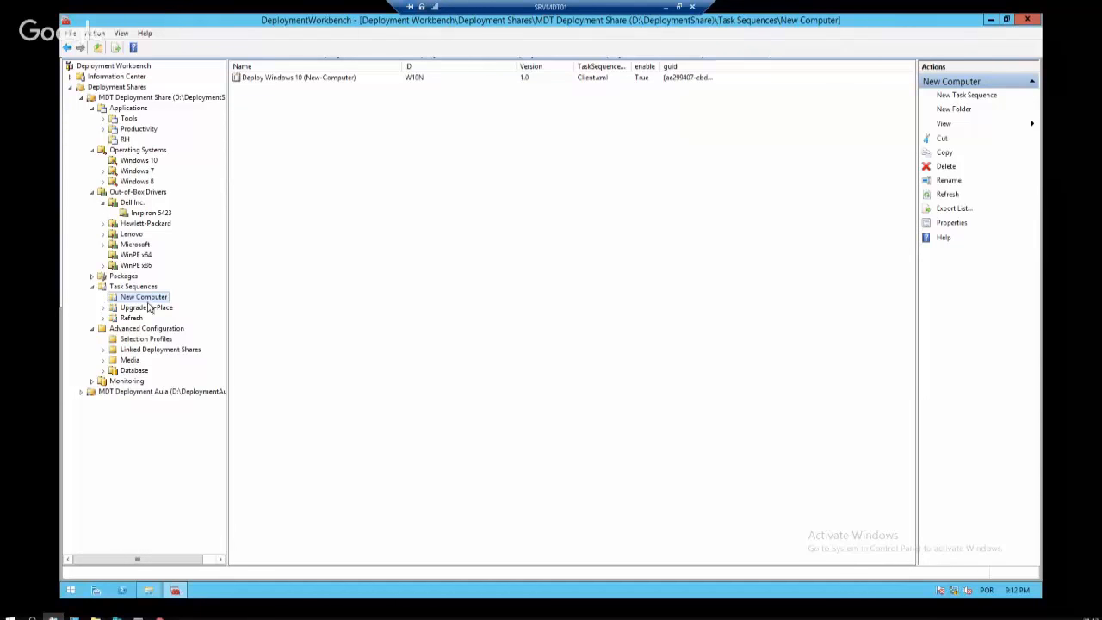
left_click(140, 286)
left_click(148, 298)
right_click(148, 299)
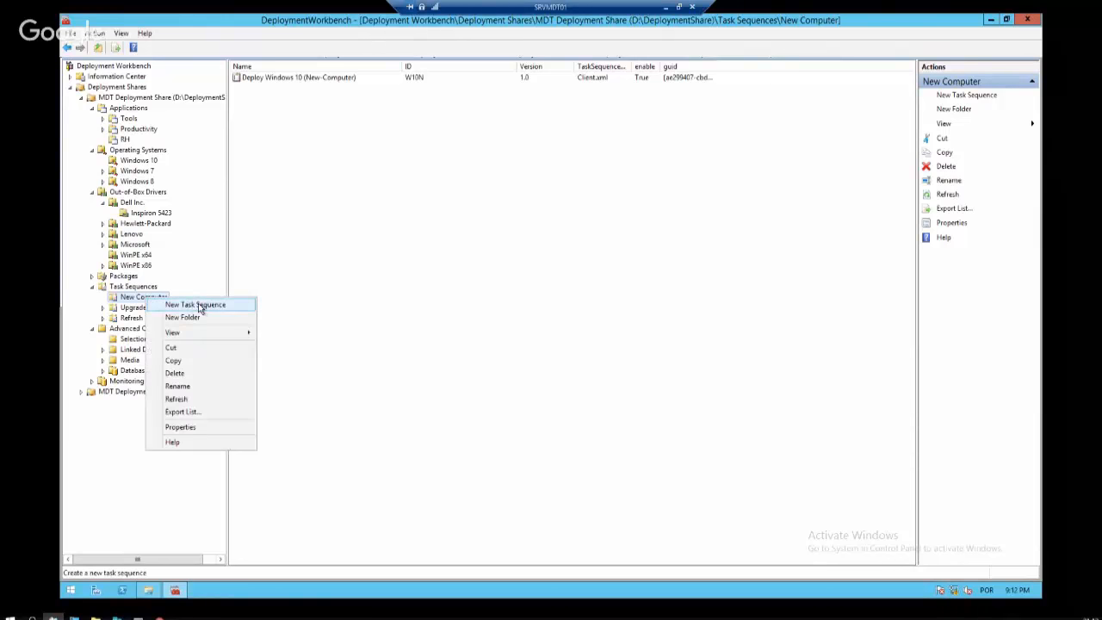
Create task sequence DW10N 'Deploy Windows 10 Aula' from Standard Client Task Sequence with the Windows 10 Enterprise image
left_click(200, 307)
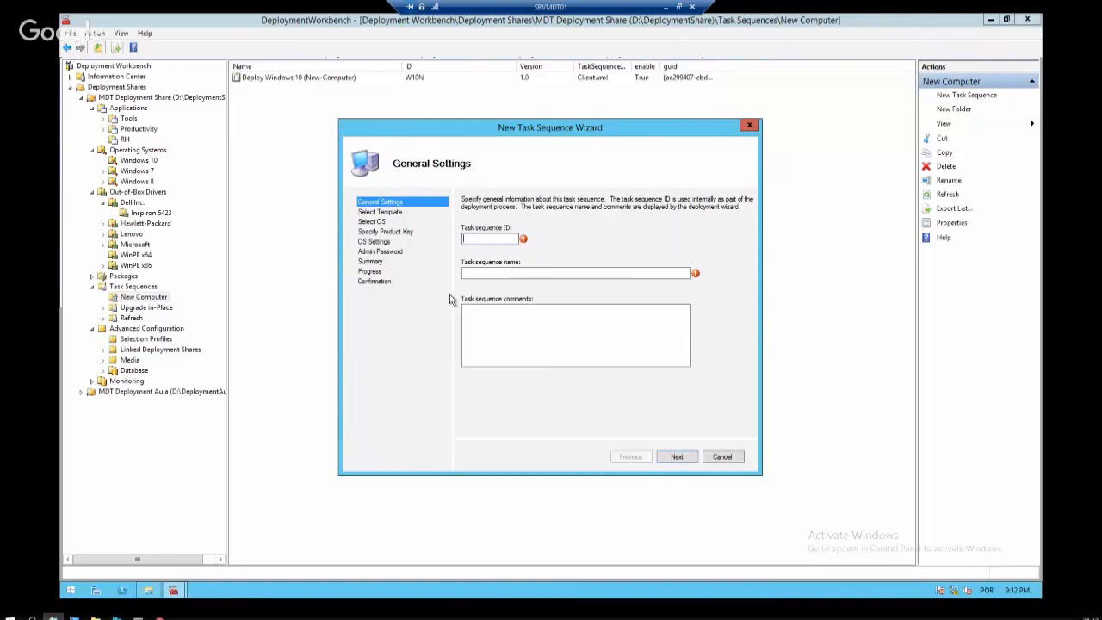
type("D")
type("W10N")
type("Deploy")
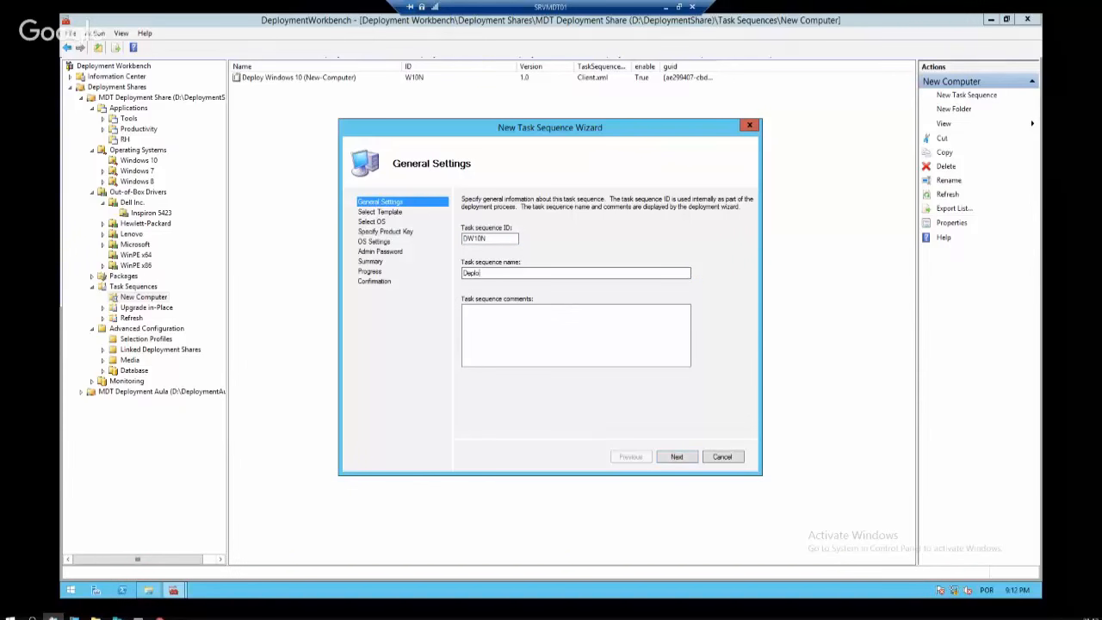
type(" Windows 10 Aula")
left_click(679, 457)
double_click(576, 226)
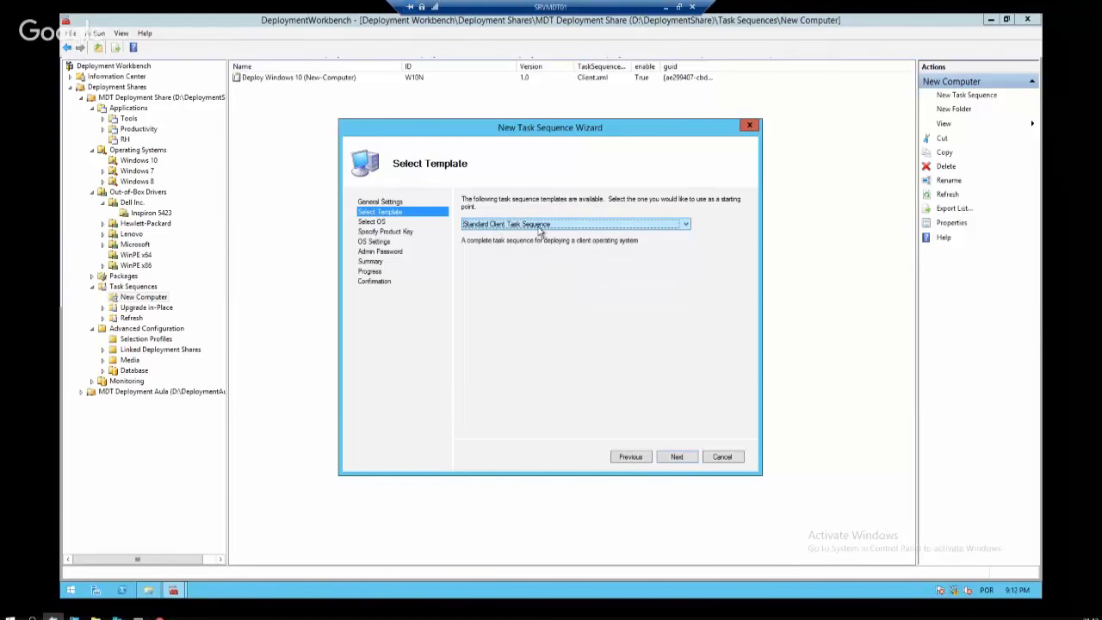
left_click(670, 457)
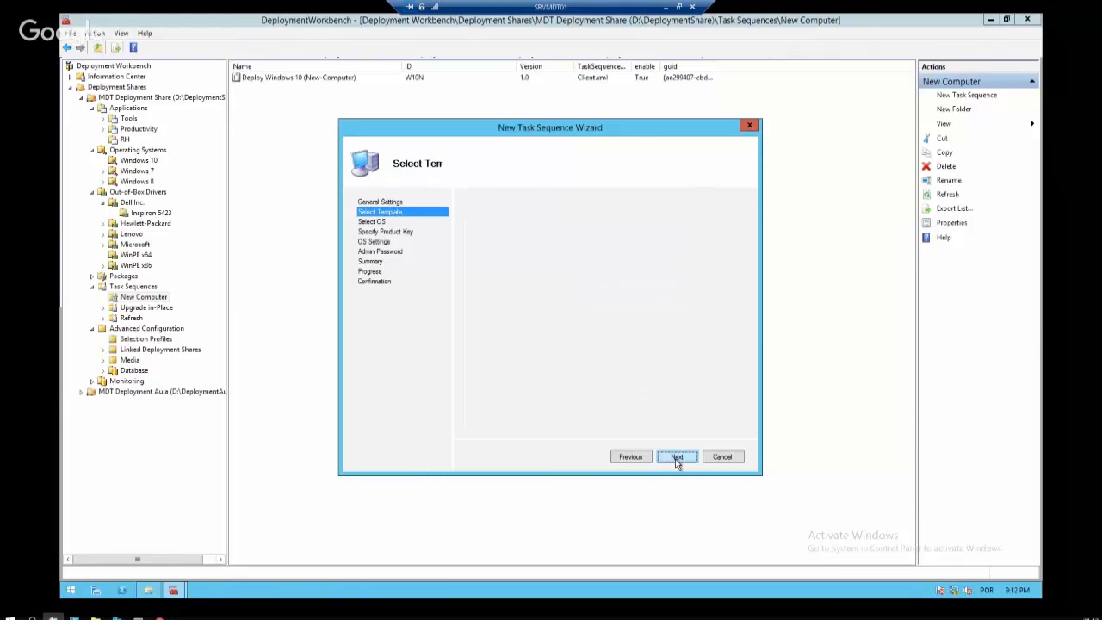
left_click(482, 233)
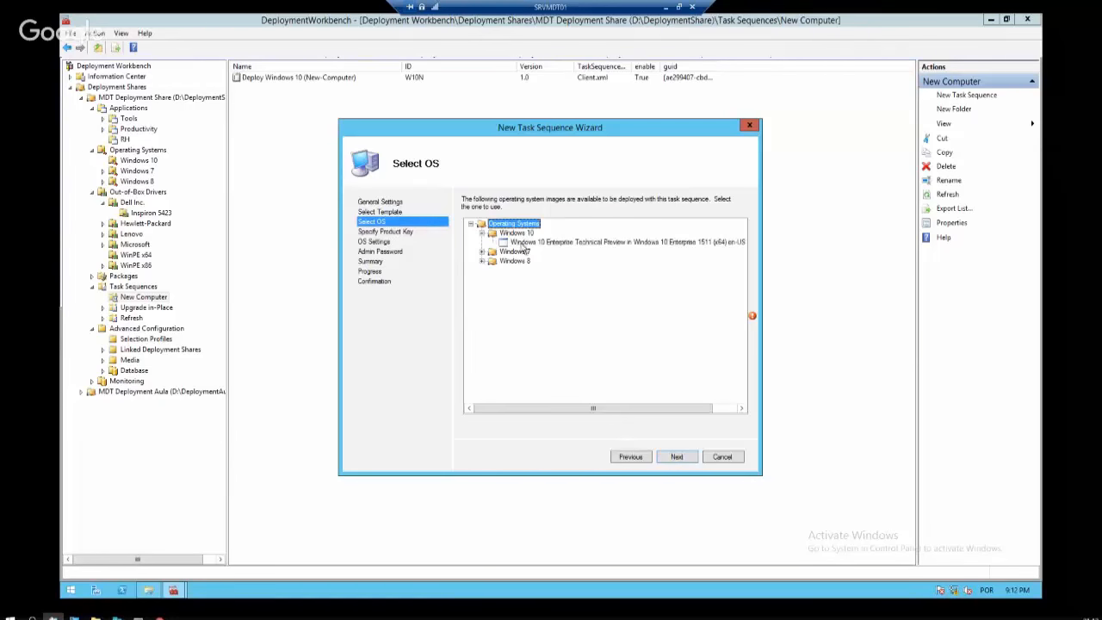
left_click(556, 243)
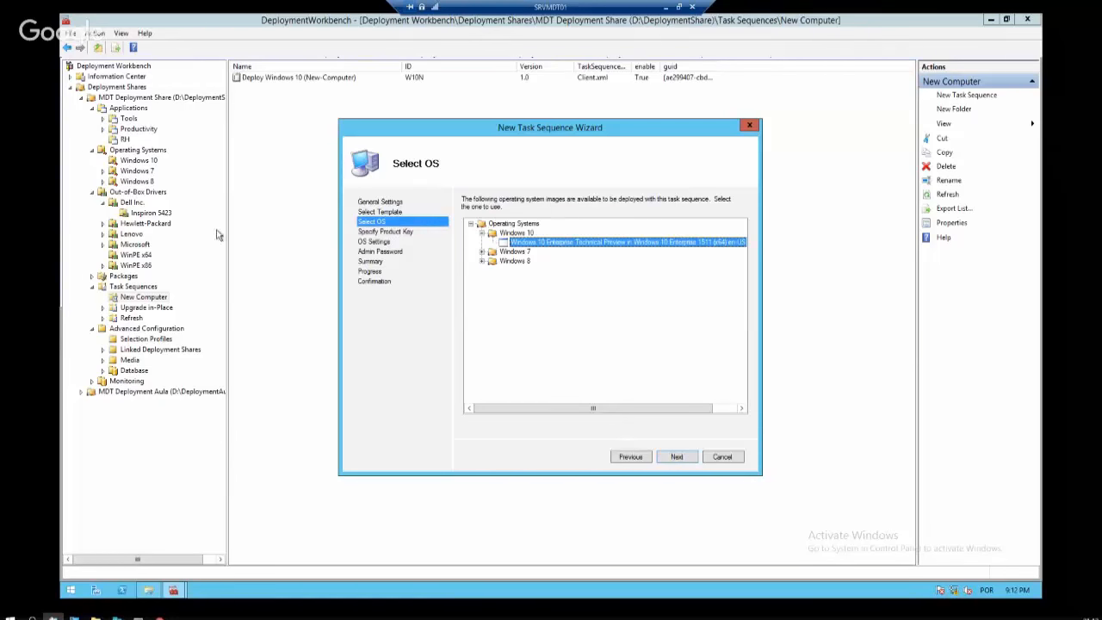
left_click(684, 461)
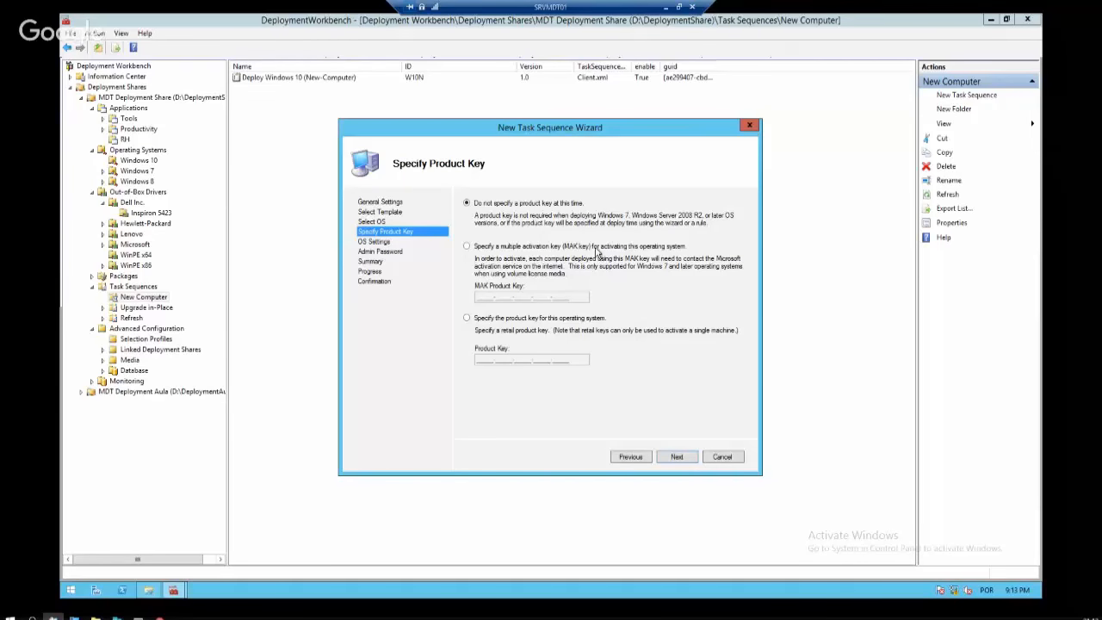
Choose not to specify a product key at this time
left_click(525, 320)
left_click(535, 204)
left_click(675, 456)
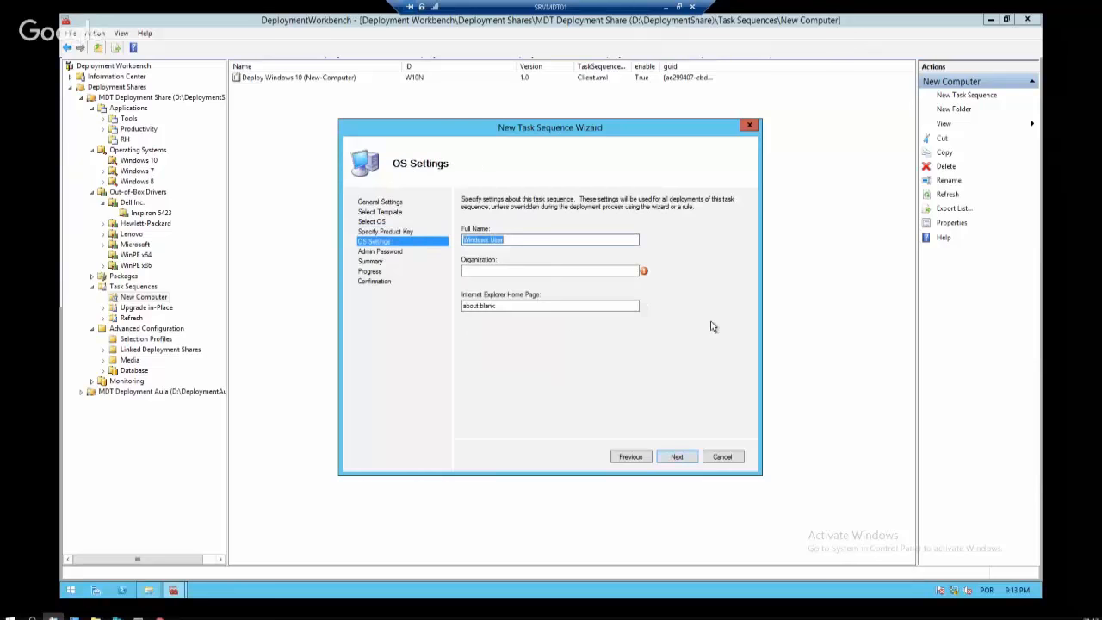
Replace the default full name, then enter the organization and home page in OS settings
left_click(546, 240)
left_click_drag(546, 240, 383, 243)
type("Guilherme Maia")
key("Tab")
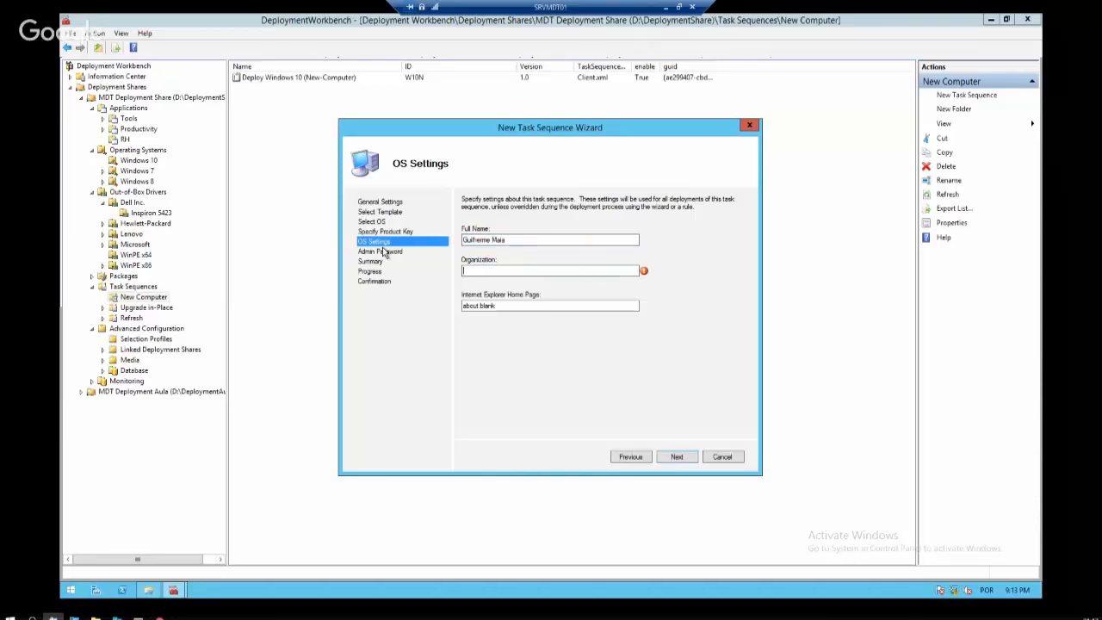
type("Maia")
key("Tab")
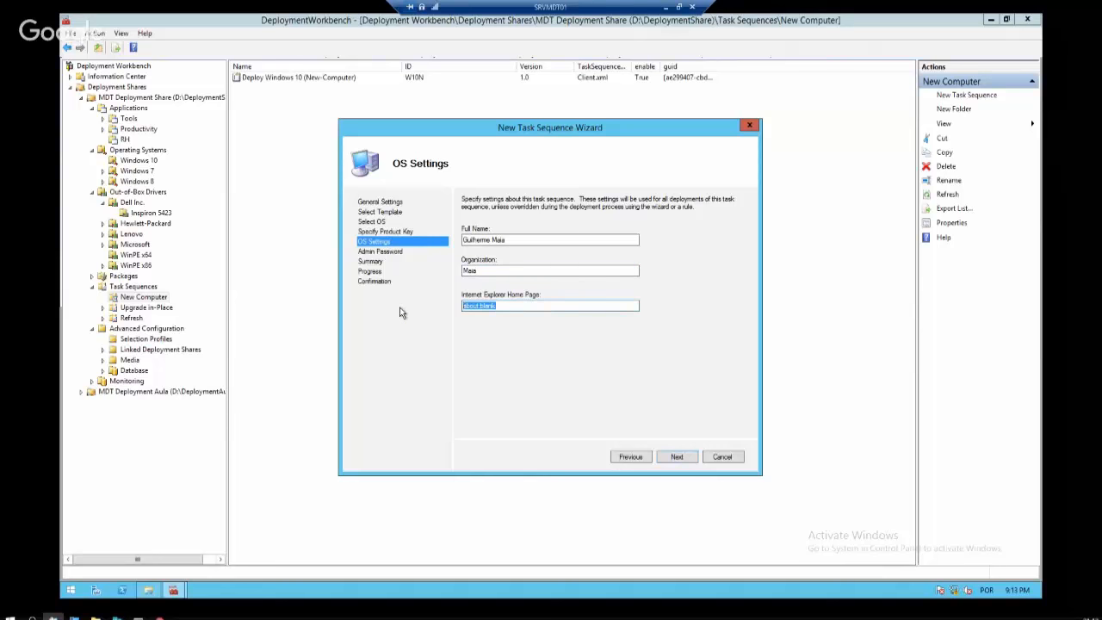
type("www.guilhermemaia.com.br")
left_click(676, 456)
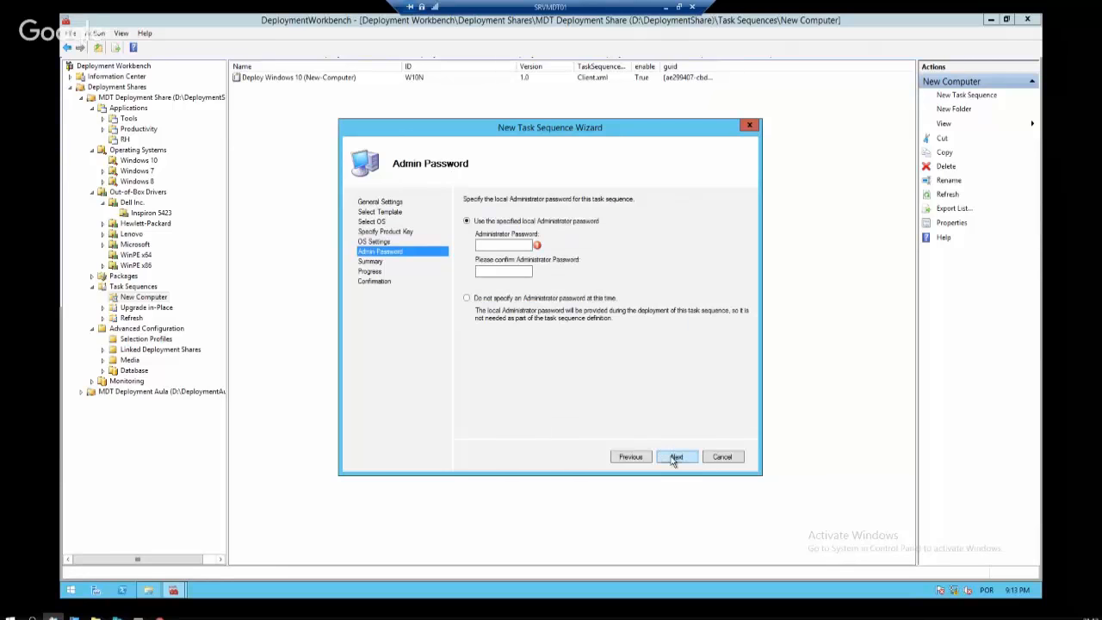
Enter and confirm the local administrator password
left_click(521, 245)
type("P@ssw")
key("BackSpace")
key("BackSpace")
key("BackSpace")
key("BackSpace")
key("BackSpace")
type("P@ssw0rd")
key("Tab")
type("P@ssw0rd")
Pass the summary, create the task sequence, and finish the wizard
left_click(677, 457)
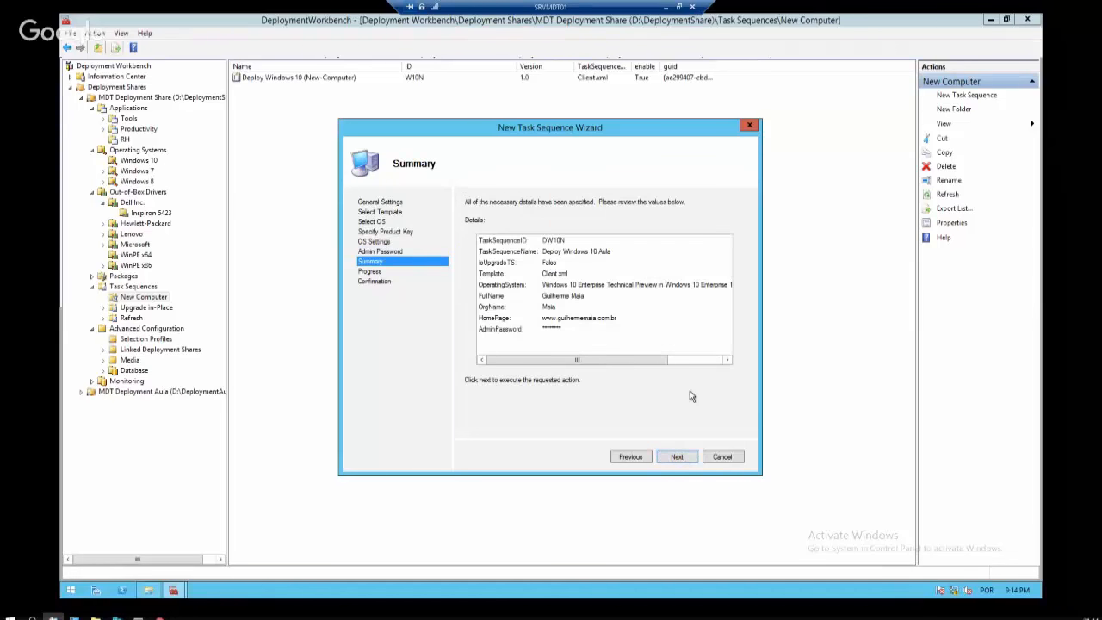
left_click(678, 458)
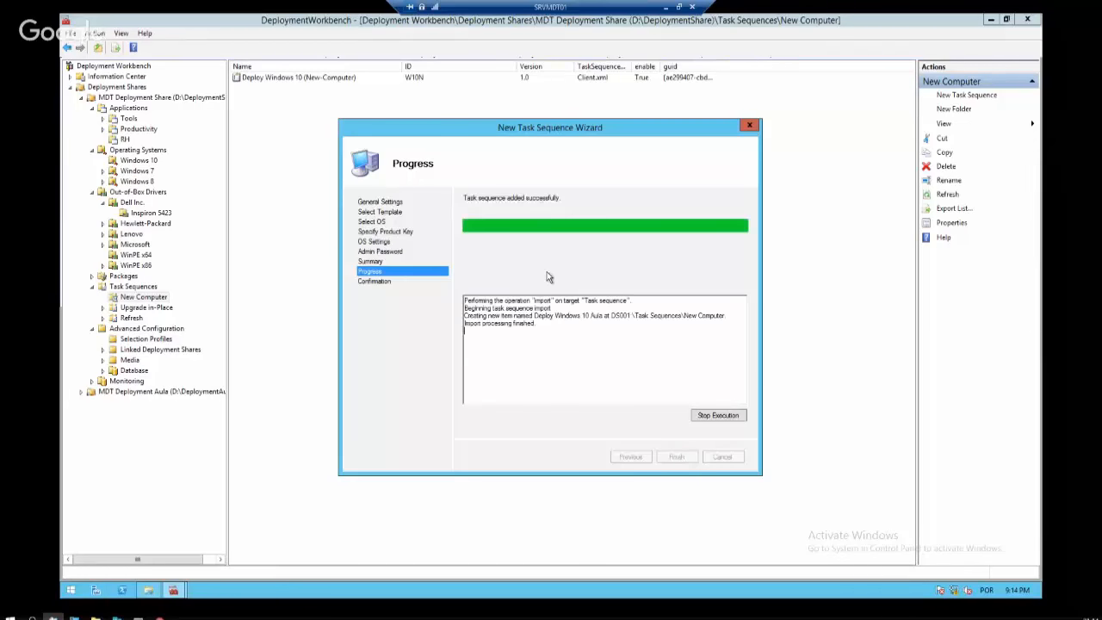
left_click(678, 458)
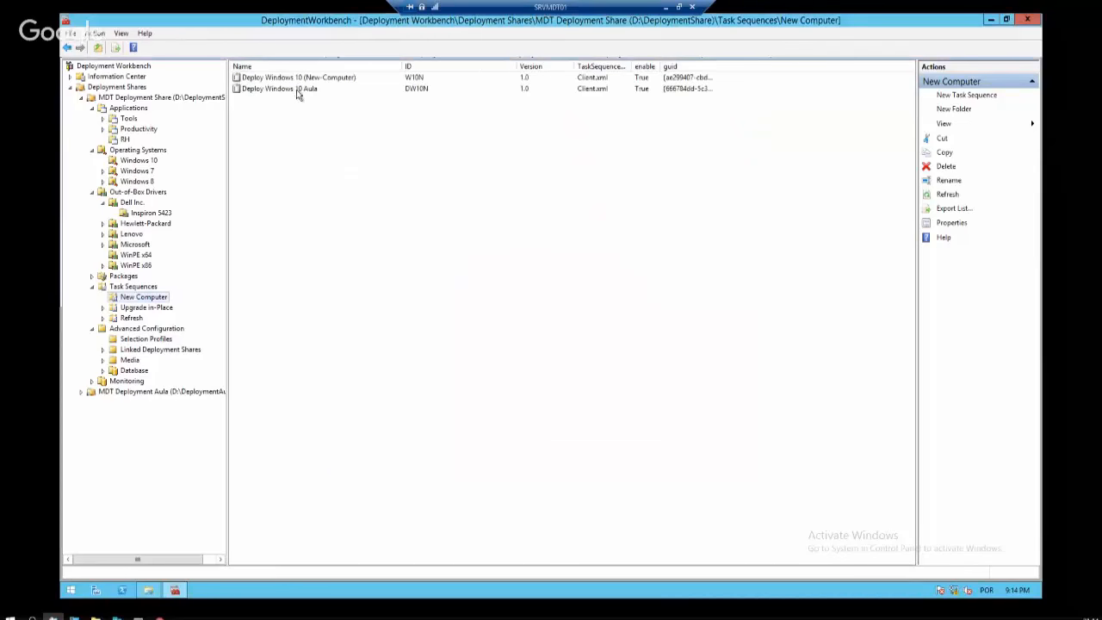
Open Deploy Windows 10 Aula's task sequence, collapse State Restore, expand Initialization to Gather local only
right_click(296, 89)
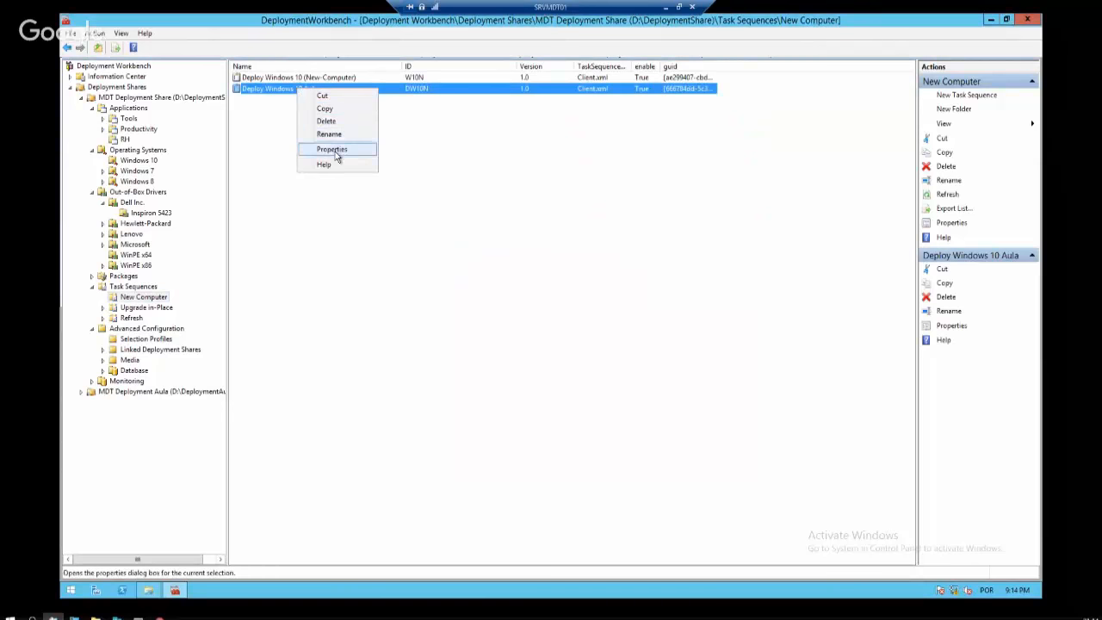
left_click(276, 136)
right_click(294, 91)
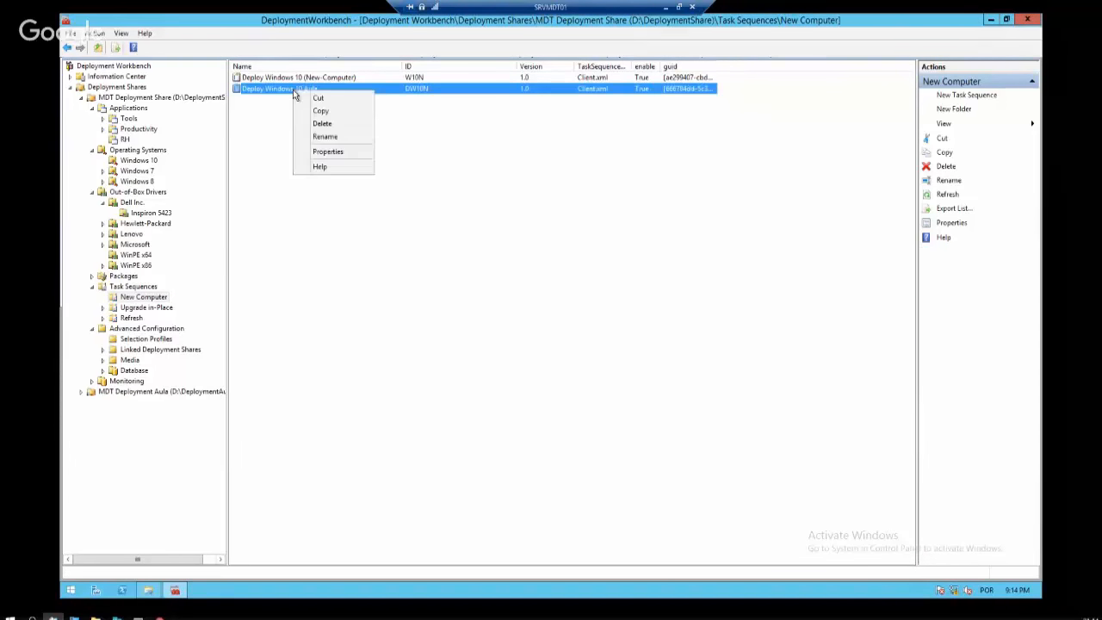
left_click(328, 151)
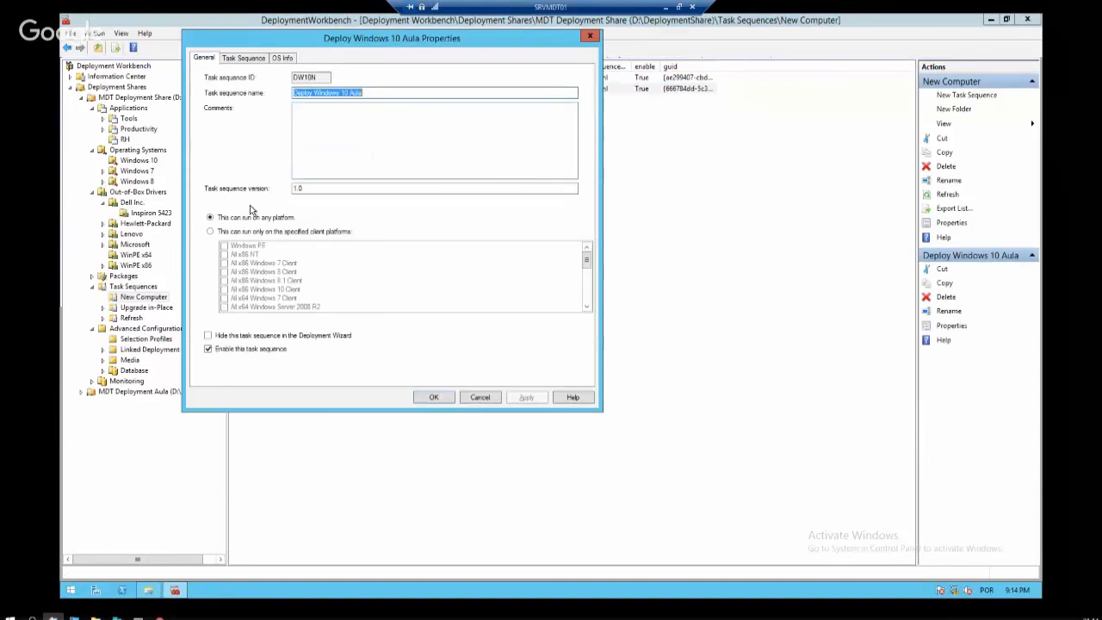
left_click(245, 59)
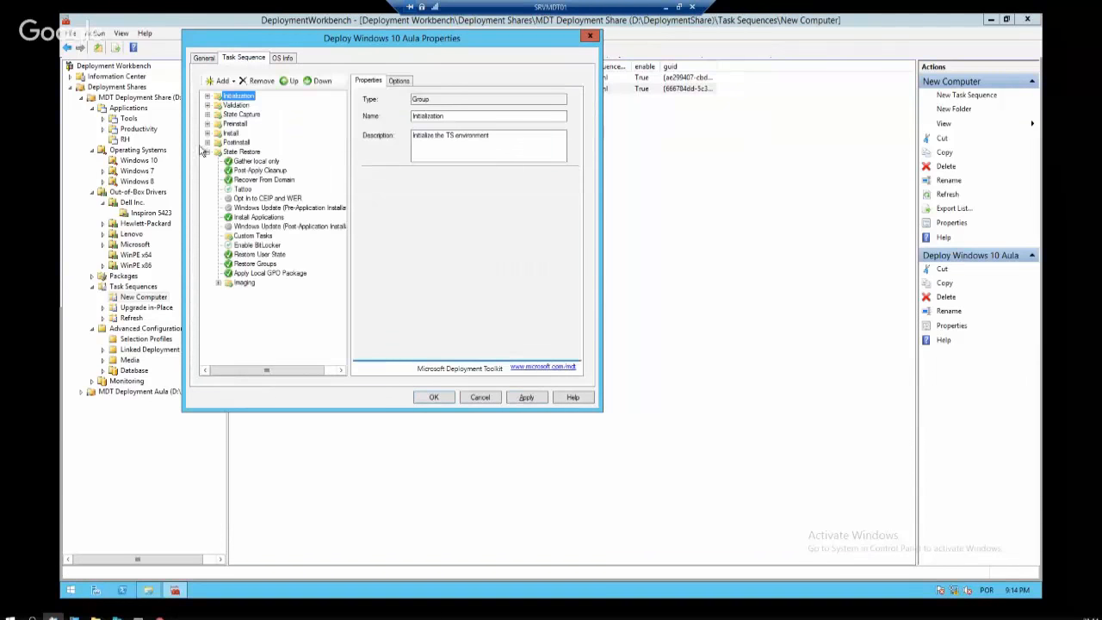
left_click(207, 152)
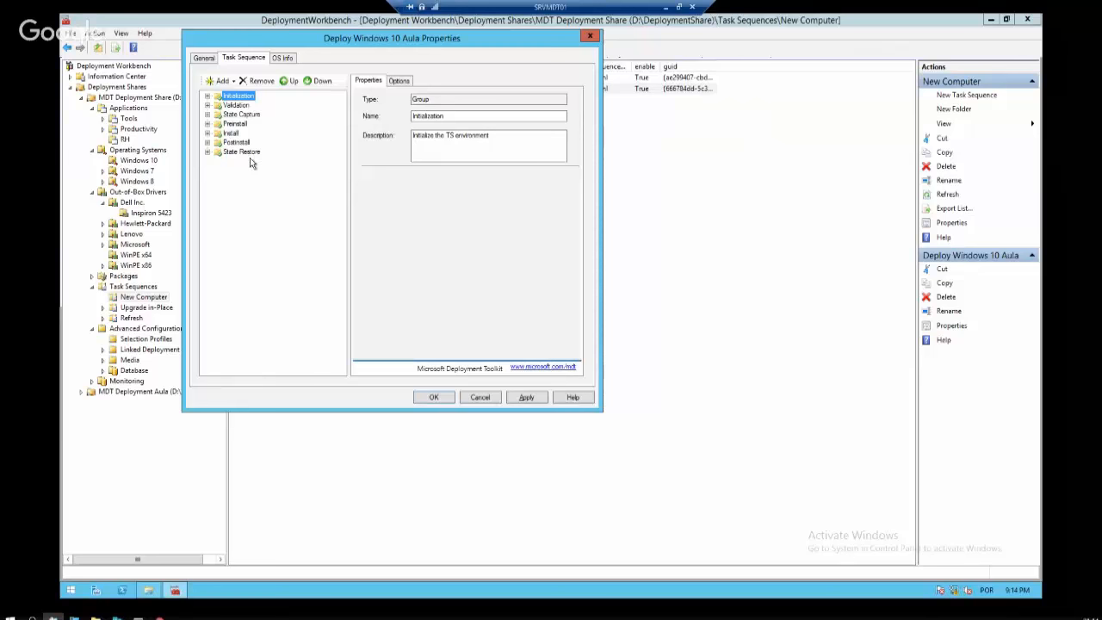
left_click(208, 95)
left_click(260, 106)
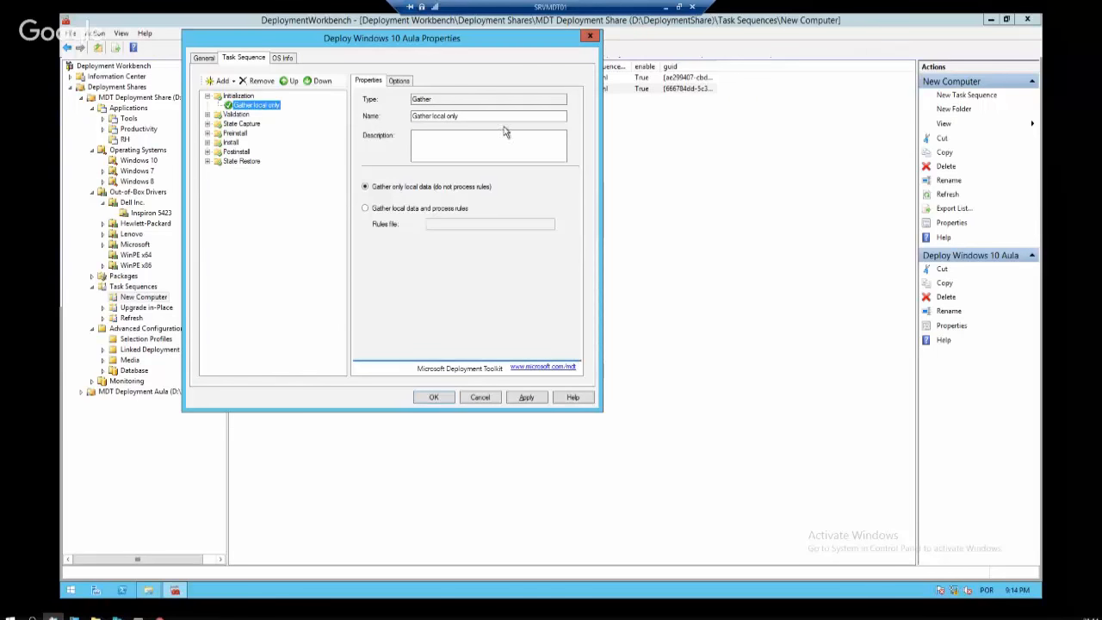
Set the Validate step's minimum memory to 1024 MB and processor speed to 1024 MHz
left_click(207, 115)
left_click(250, 125)
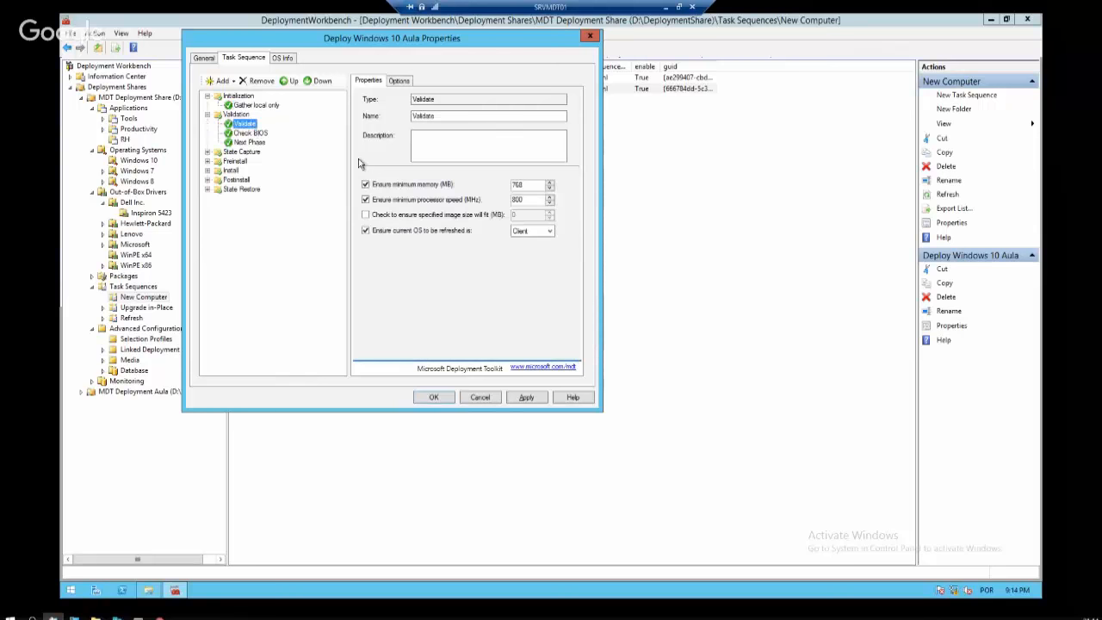
double_click(535, 185)
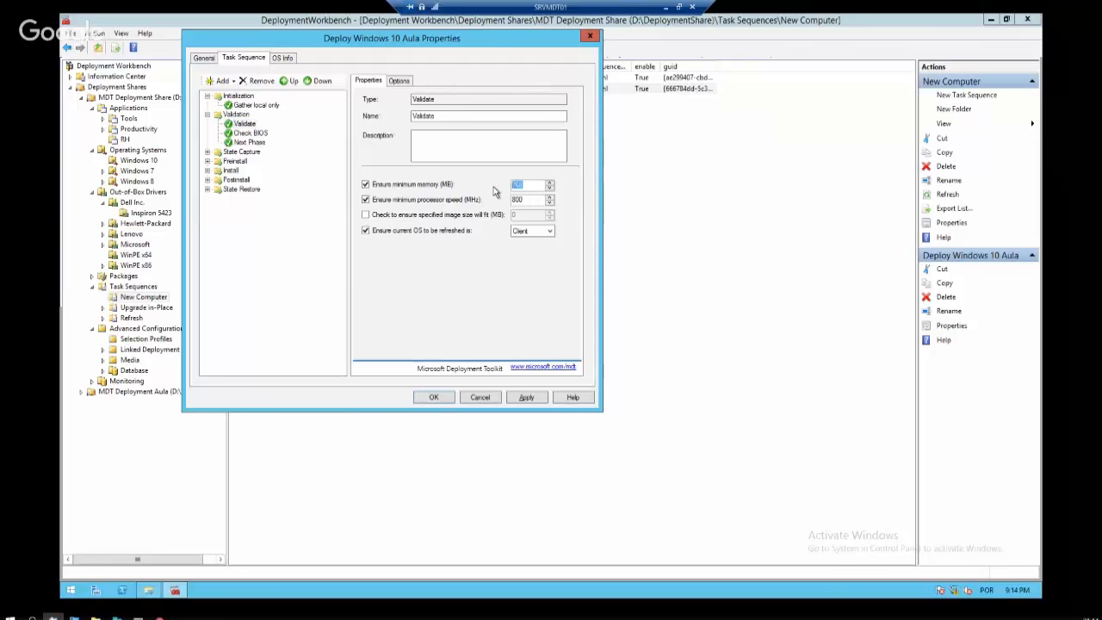
type("1024")
left_click(540, 199)
double_click(540, 199)
type("1024")
Keep Client as the OS to refresh, then review the Check BIOS command and State Capture
left_click(538, 231)
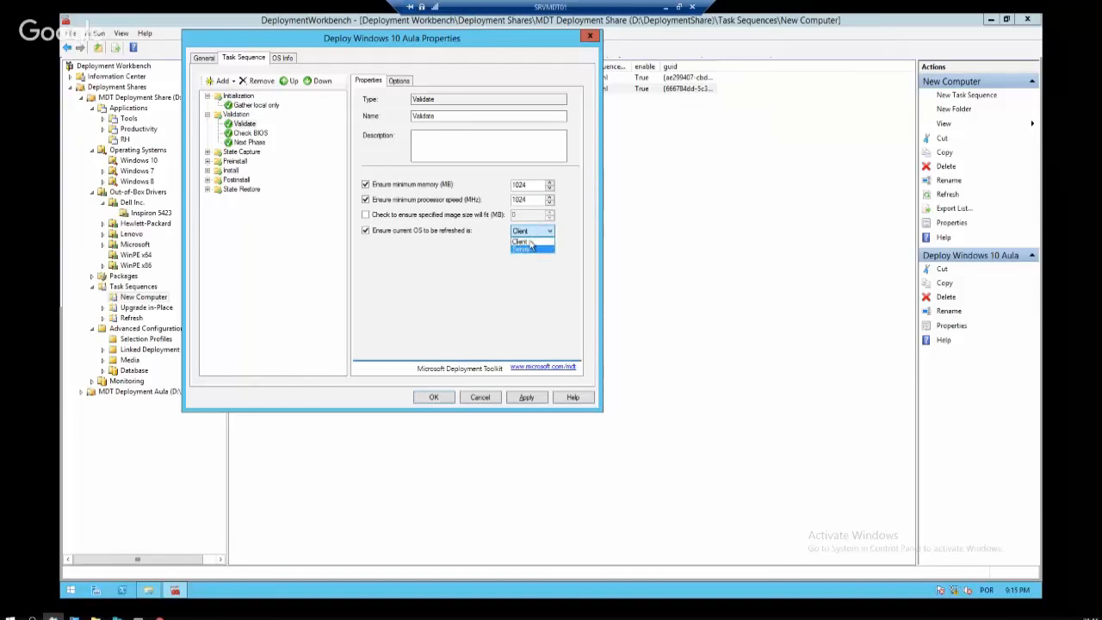
left_click(529, 241)
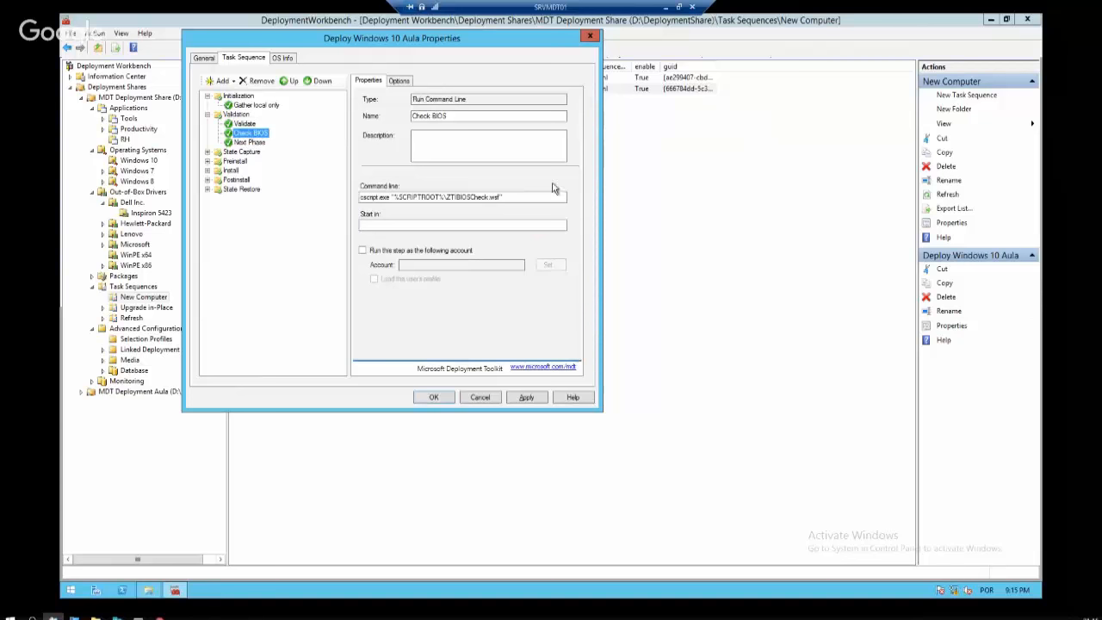
left_click_drag(524, 196, 284, 201)
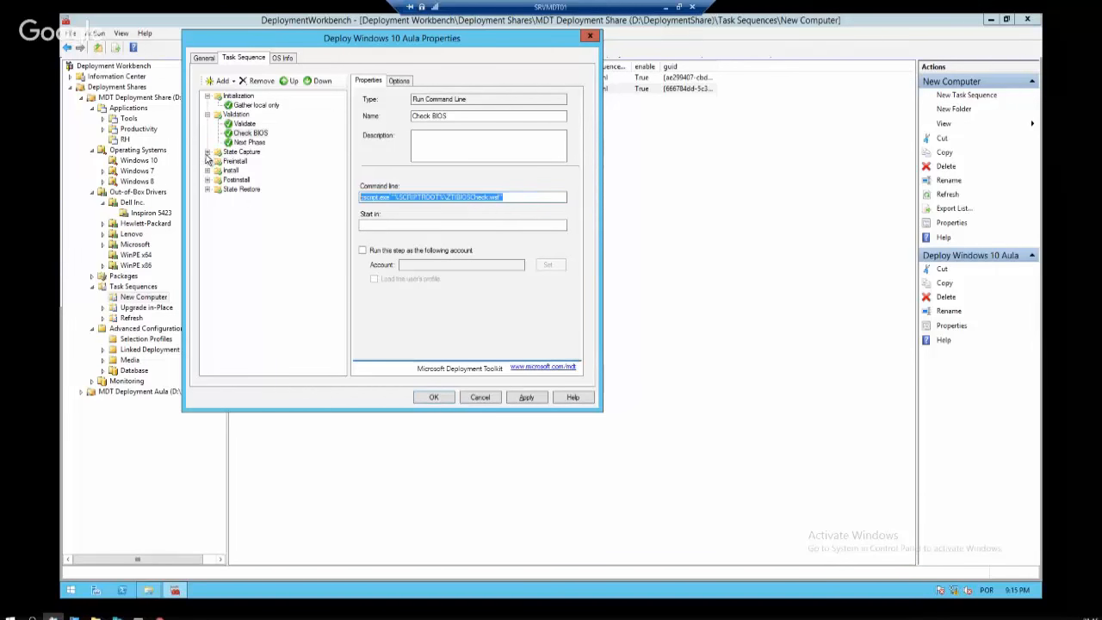
left_click(241, 152)
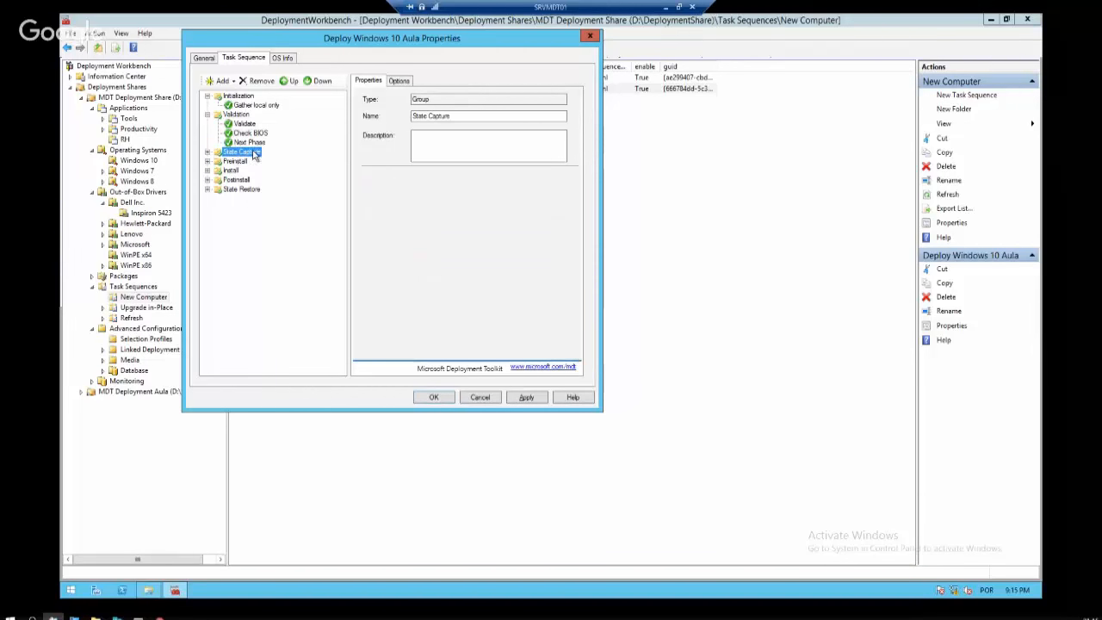
Expand Preinstall > New Computer only and view the BIOS and UEFI Format and Partition Disk steps
left_click(207, 161)
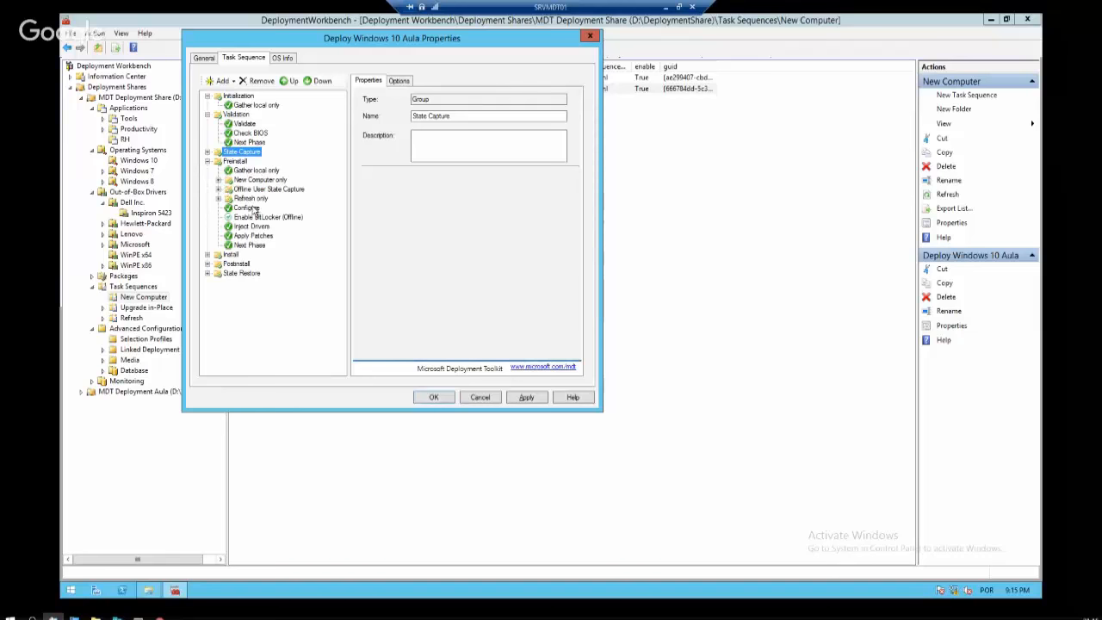
left_click(219, 180)
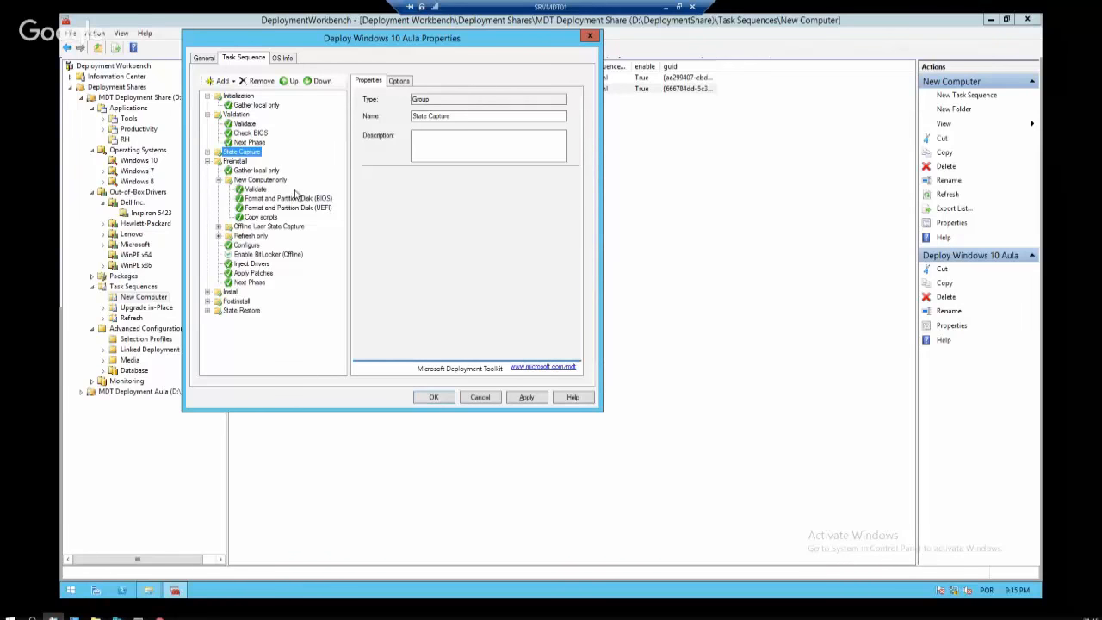
left_click(274, 199)
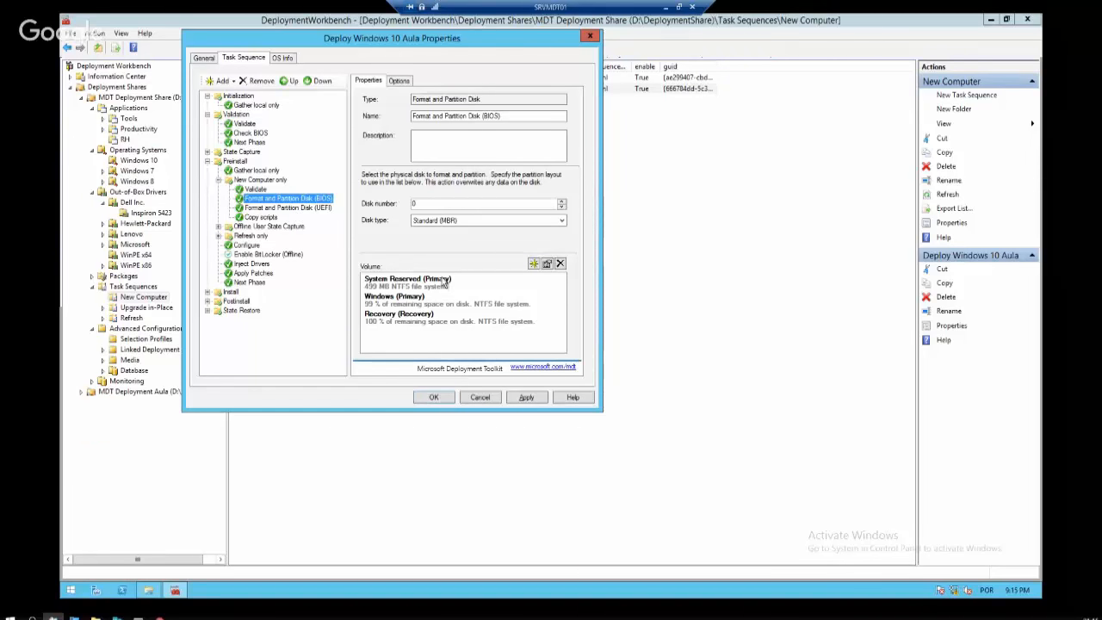
left_click(317, 210)
key("Up")
Edit the BIOS Windows (Primary) partition, try a fixed size of 100, revert to 99% remaining
left_click(522, 311)
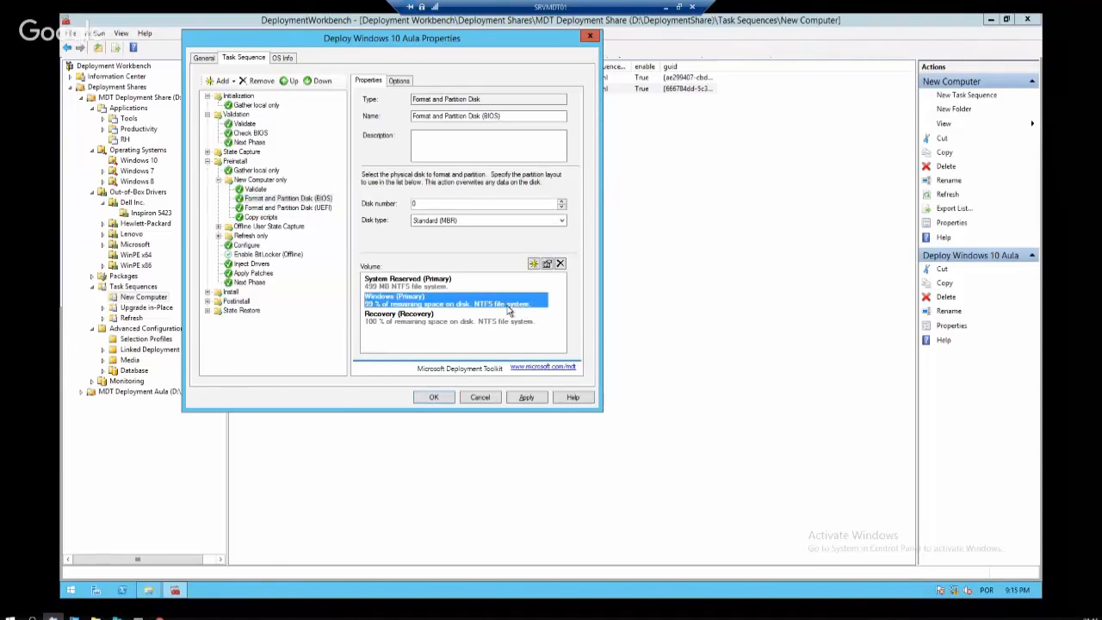
left_click(548, 264)
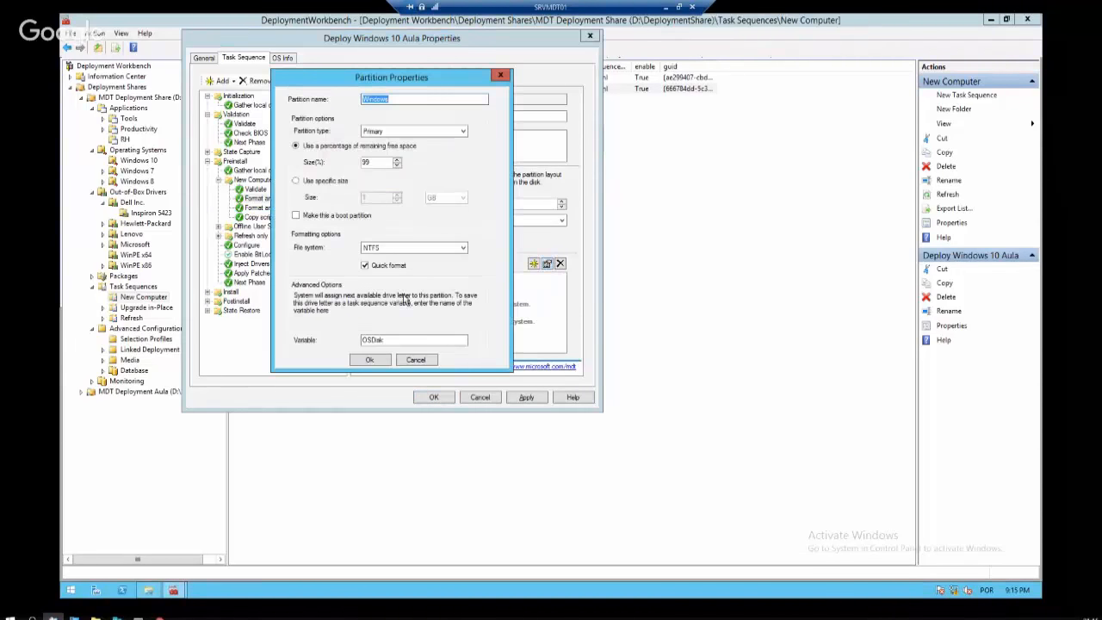
left_click(385, 162)
left_click(296, 181)
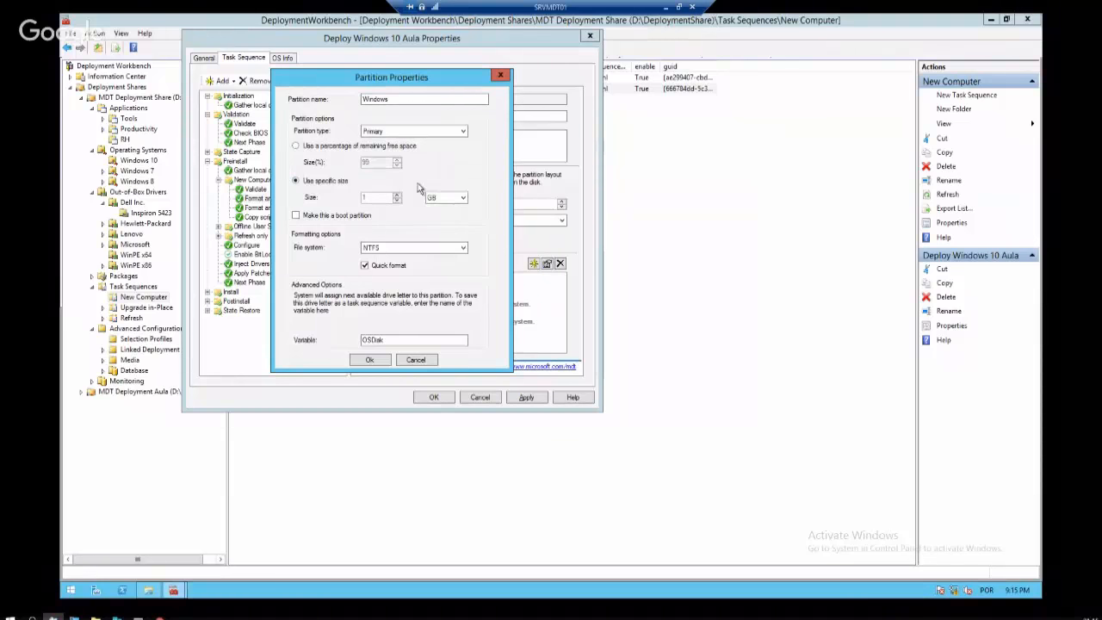
double_click(364, 198)
type("100")
key("BackSpace")
key("BackSpace")
key("BackSpace")
left_click(329, 145)
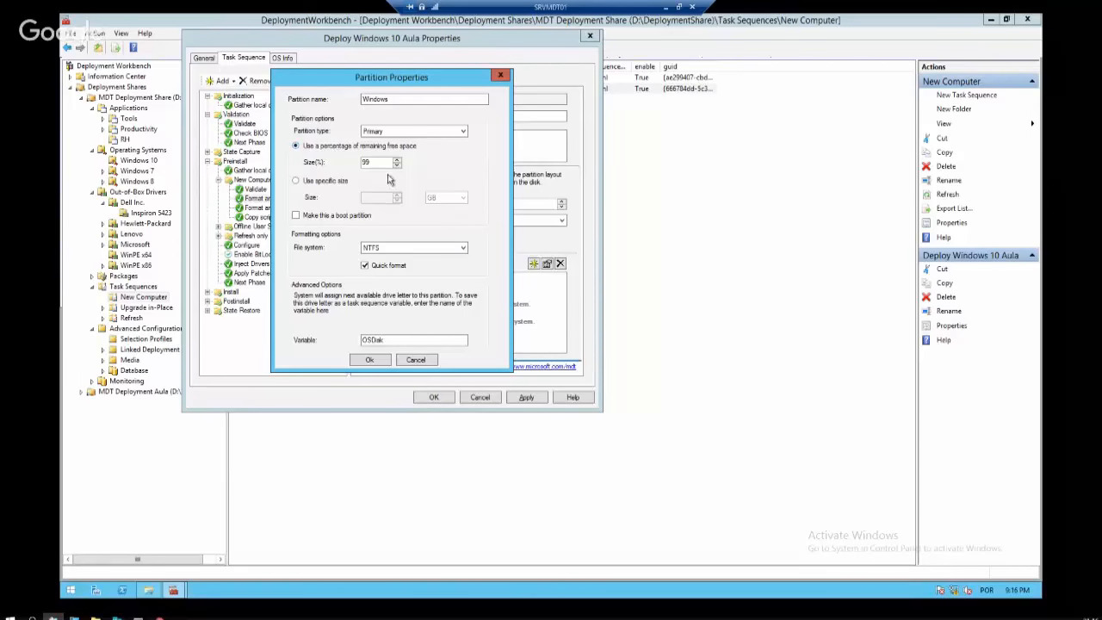
left_click(372, 360)
Inspect the System Reserved partition, then the UEFI step's Boot (EFI) and Recovery partitions
left_click(418, 286)
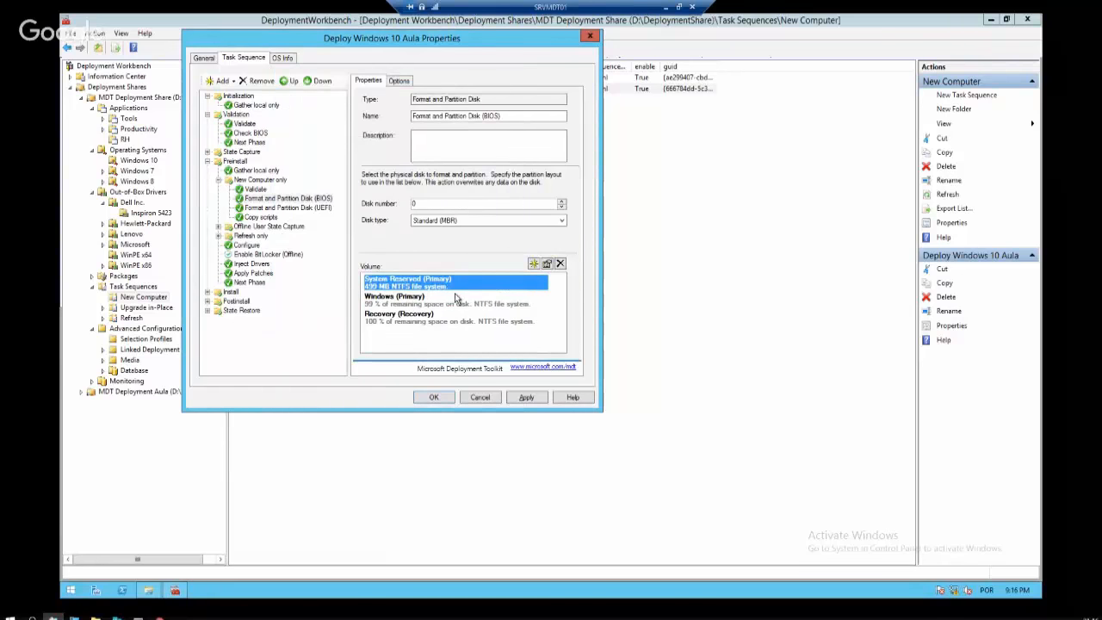
left_click(320, 210)
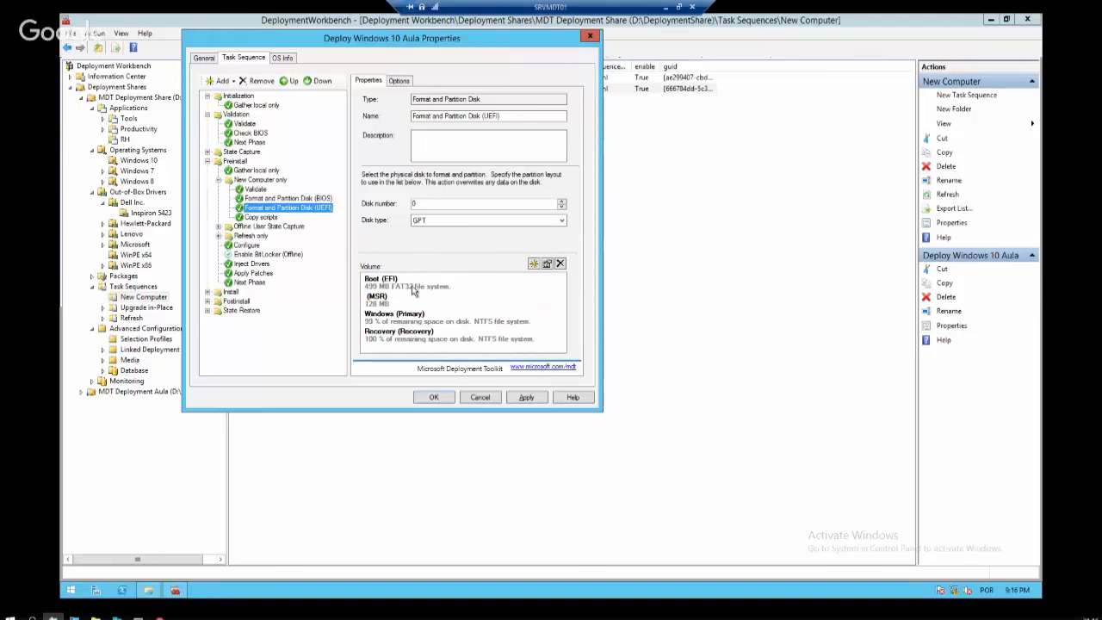
left_click(415, 288)
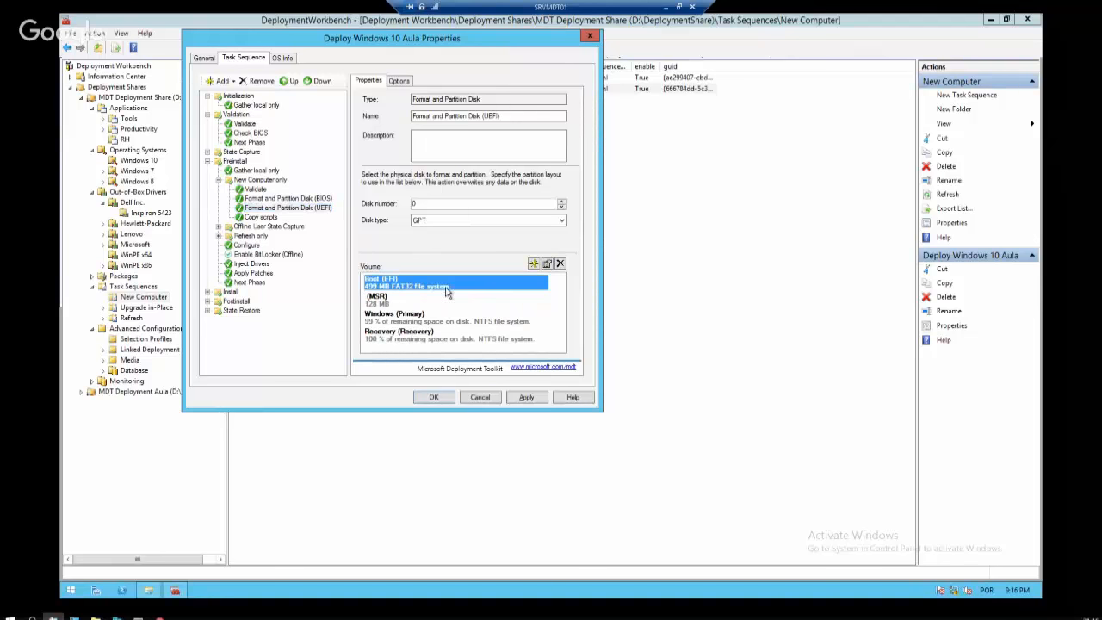
left_click(450, 341)
left_click(414, 285)
Switch the Inject Drivers step's selection profile from All Drivers to Dell Inspiron 5423
left_click(246, 247)
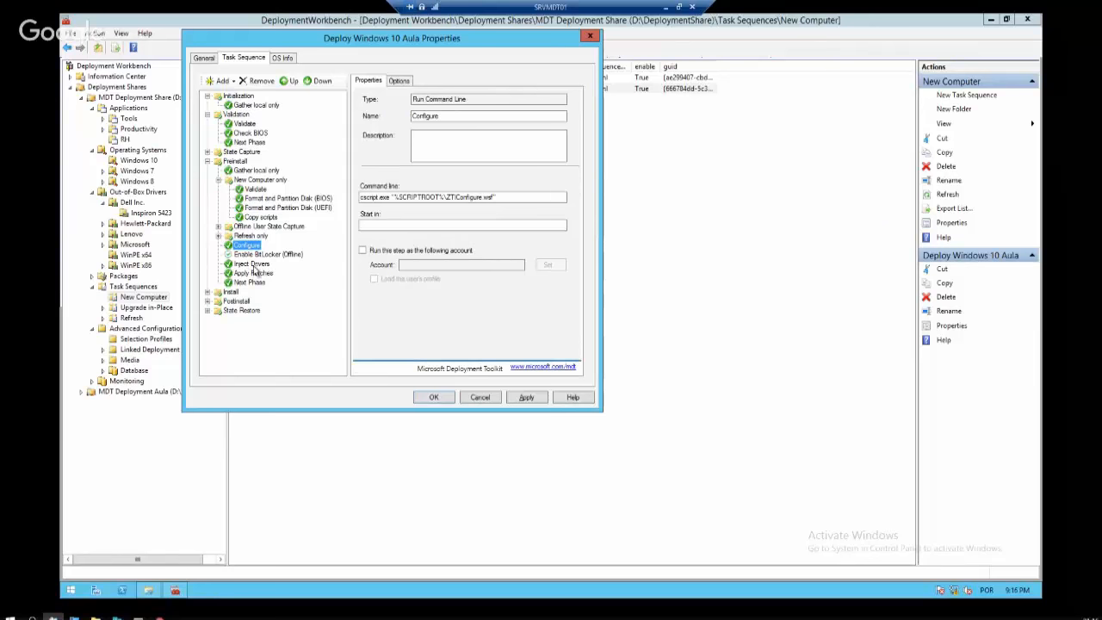
left_click(251, 264)
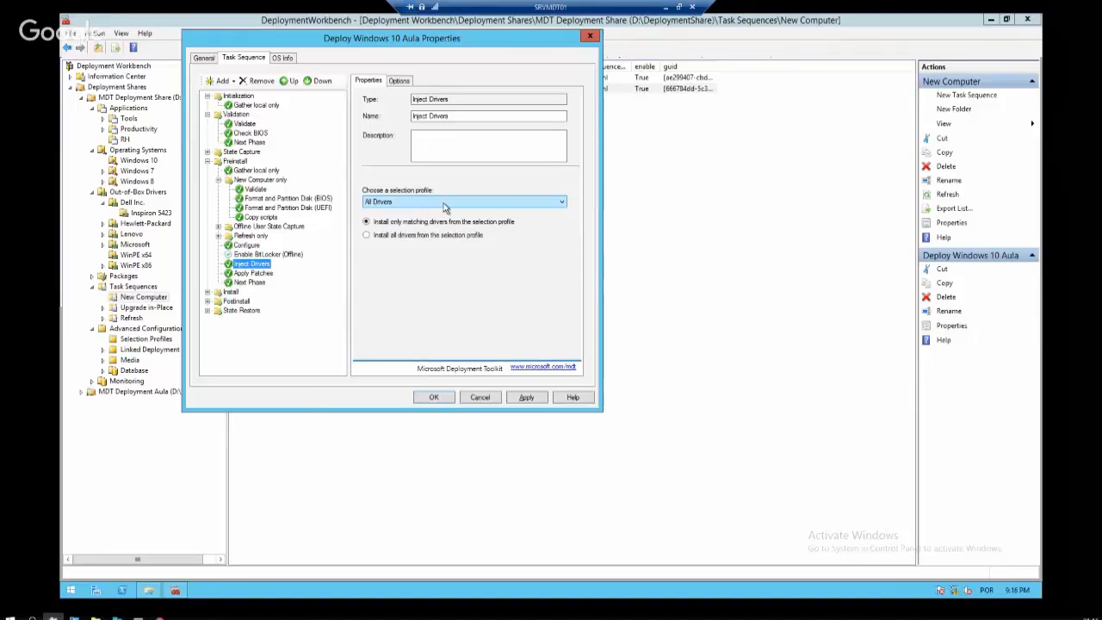
left_click(444, 208)
left_click(430, 228)
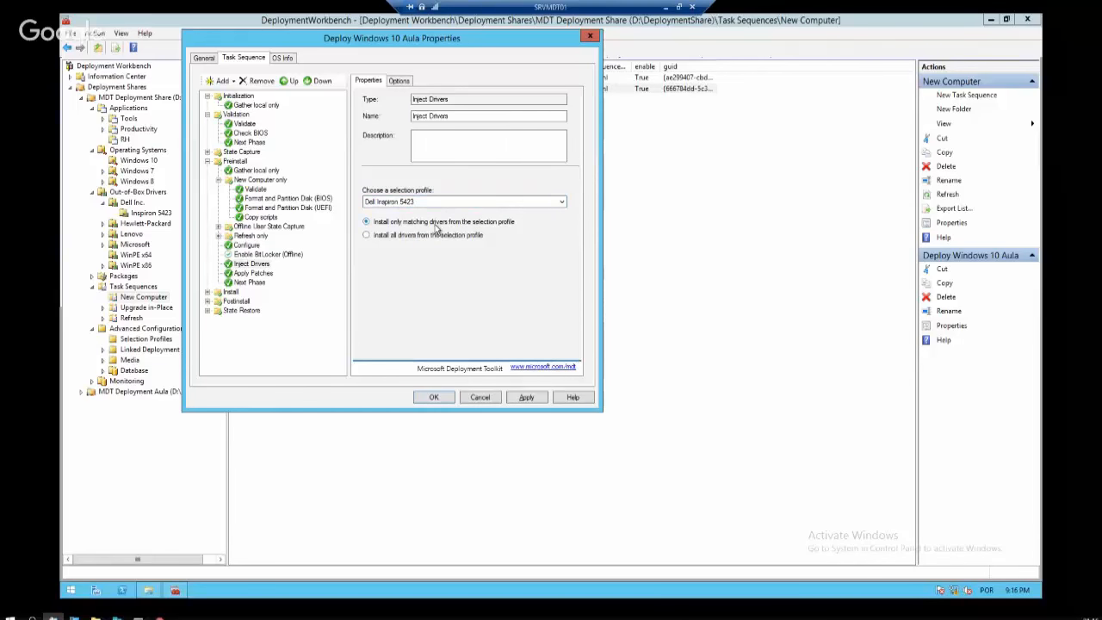
left_click(422, 203)
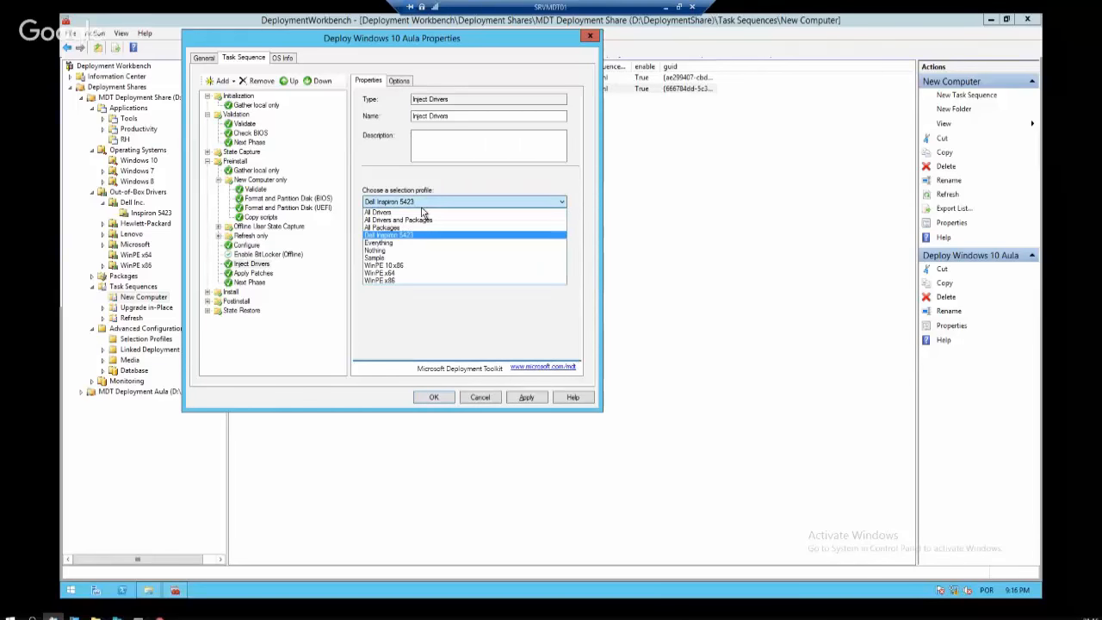
left_click(406, 210)
Add a Query WMI condition to Inject Drivers and paste a Win32_ComputerSystem model query
left_click(400, 80)
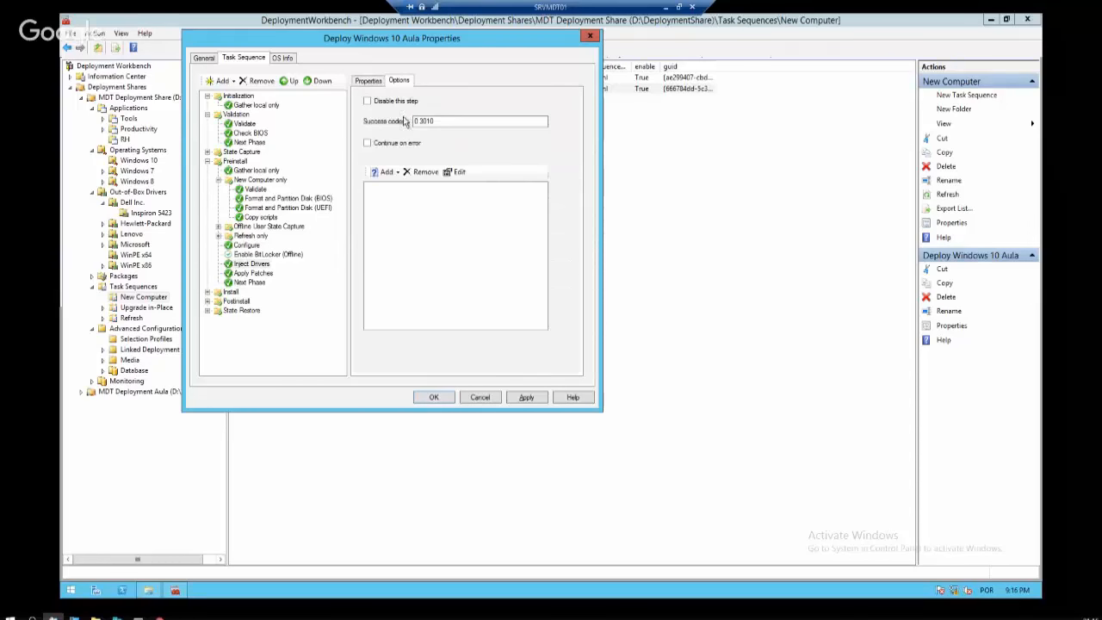
left_click(384, 172)
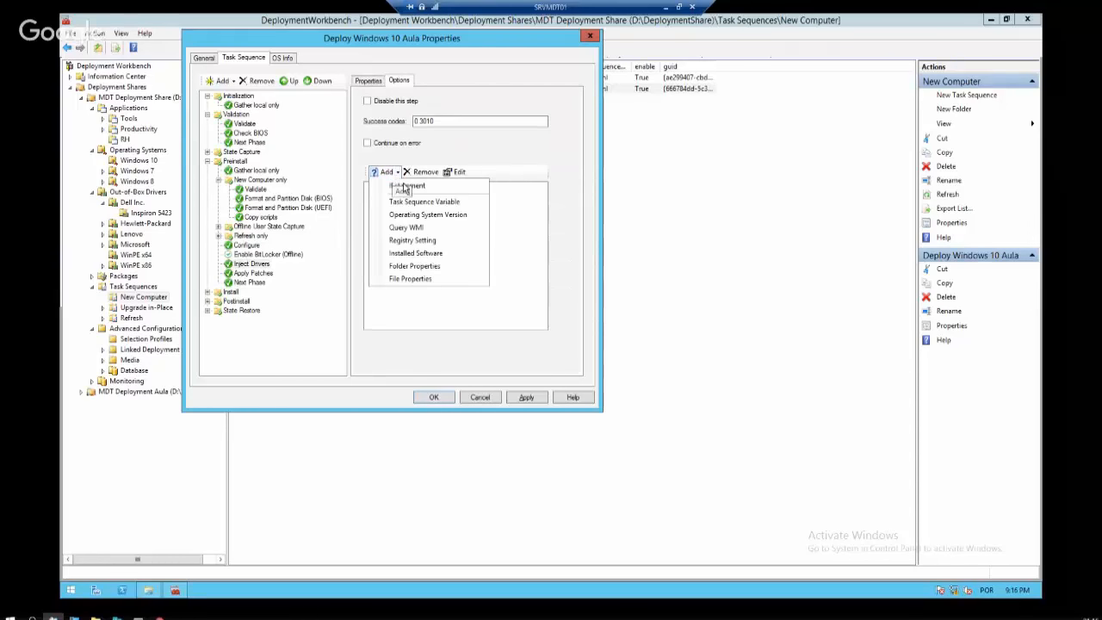
left_click(429, 227)
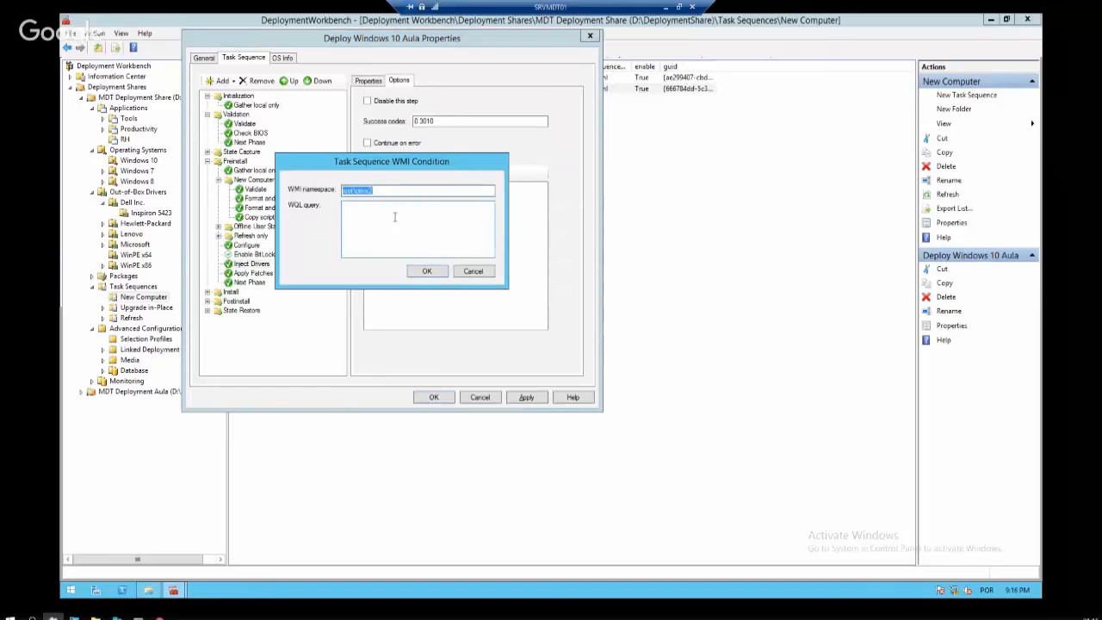
key("Tab")
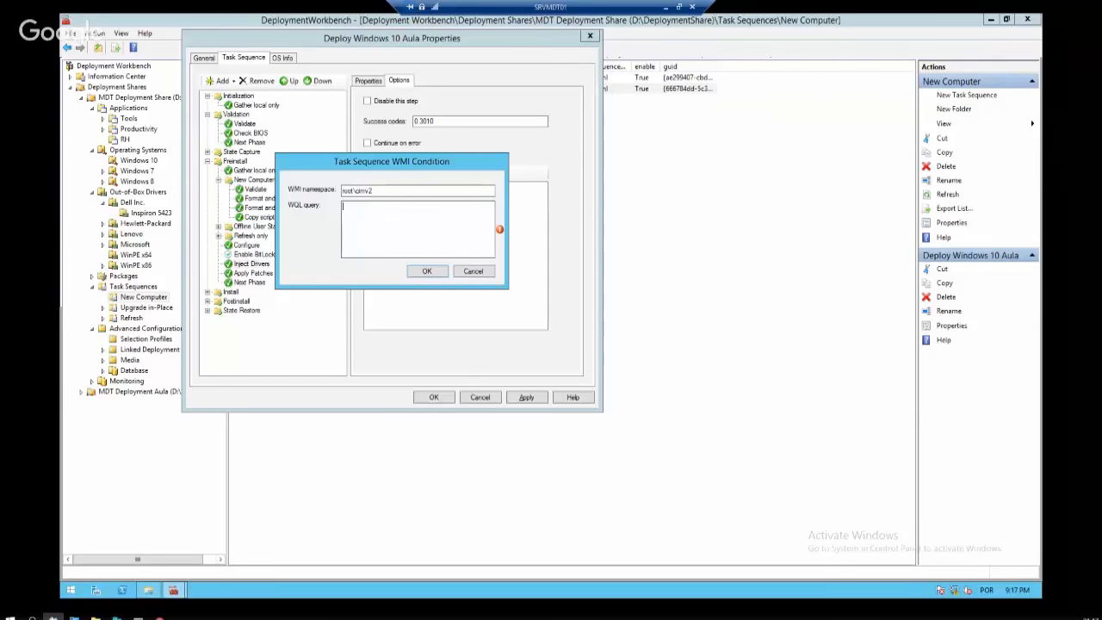
type("SELECT * FROM Win32_ComputerSystem WHERE Model LIKE \"%Latitude E5510%\"")
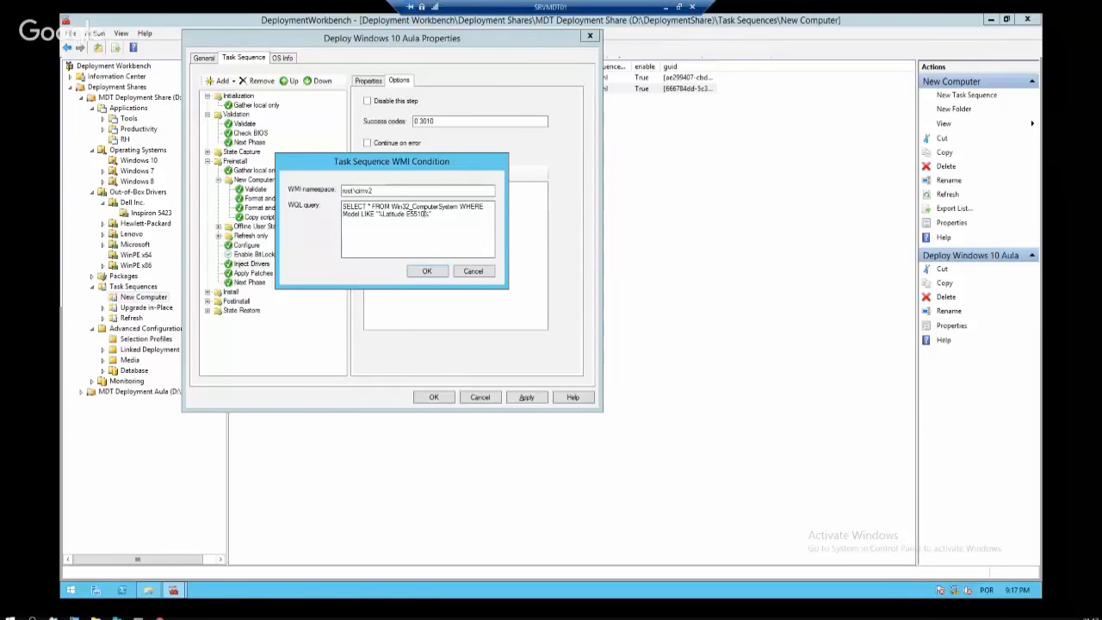
Run 'wmic computersystem get model' in the command prompt and copy the Inspiron 5423 model
left_click_drag(196, 145, 540, 260)
type("wmic")
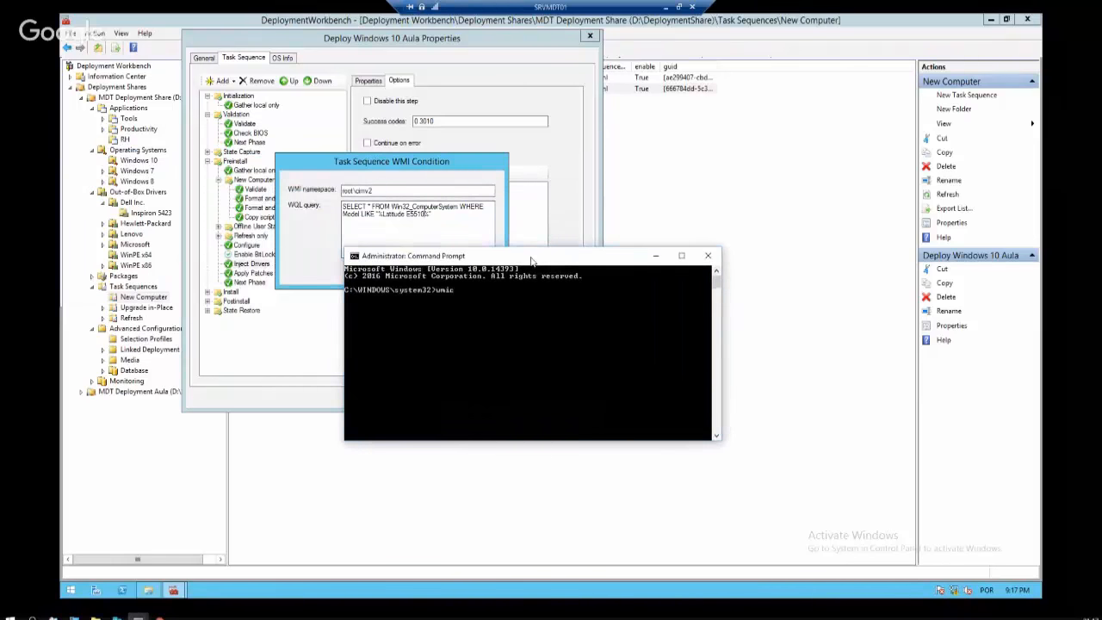
type(" computersystem get model")
key("Return")
right_click(391, 300)
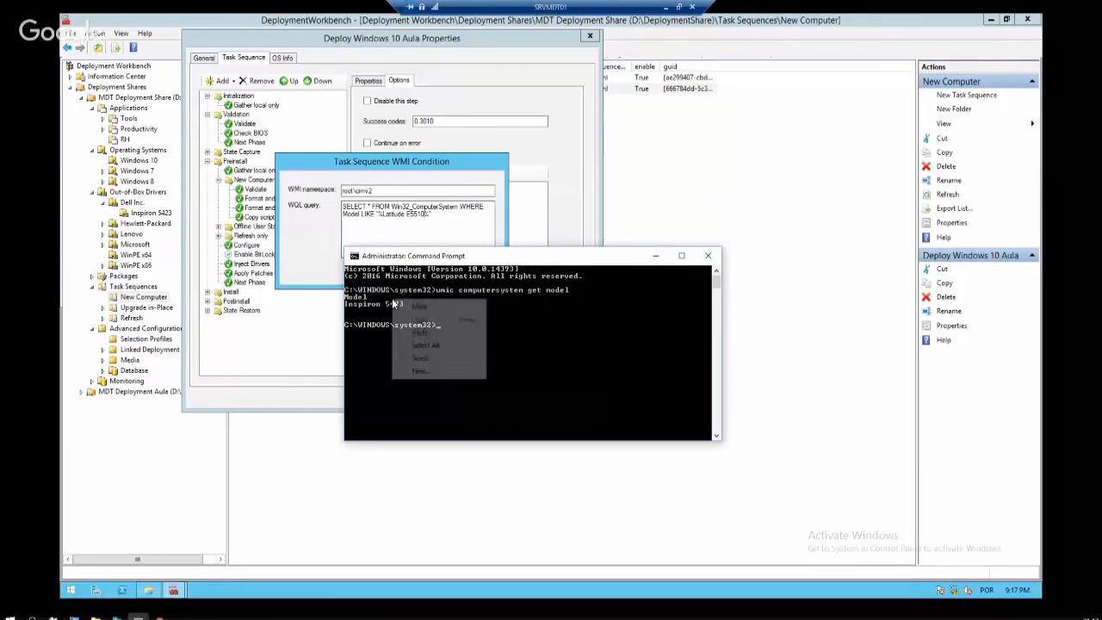
left_click(420, 306)
left_click_drag(404, 305, 349, 308)
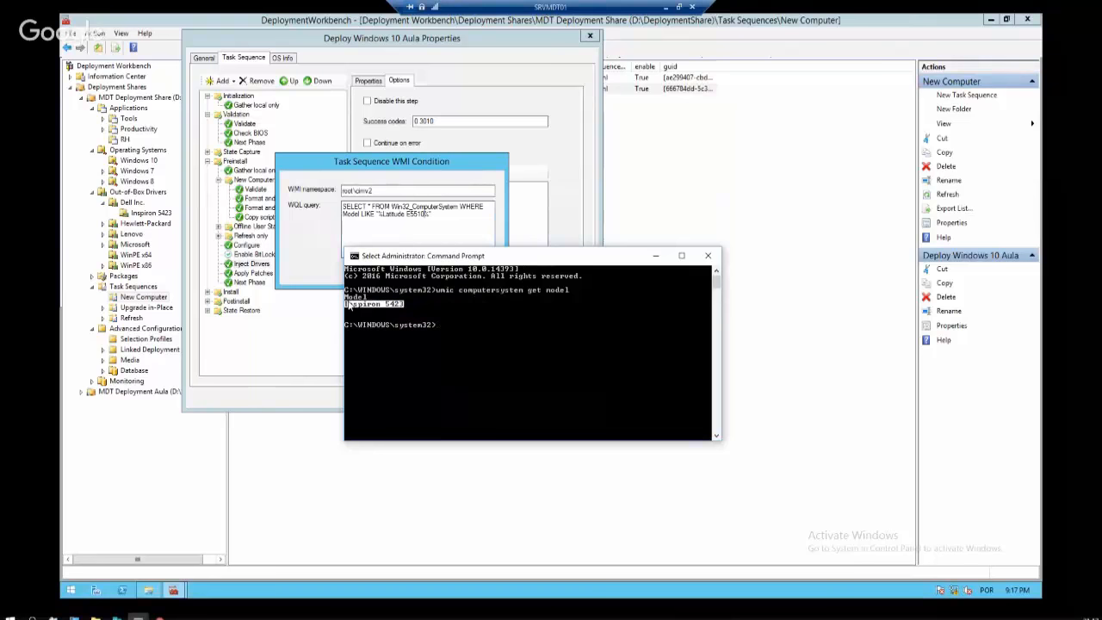
key("ctrl+c")
Replace Latitude E5510 with Inspiron 5423 in the WQL query and confirm the condition
left_click(399, 231)
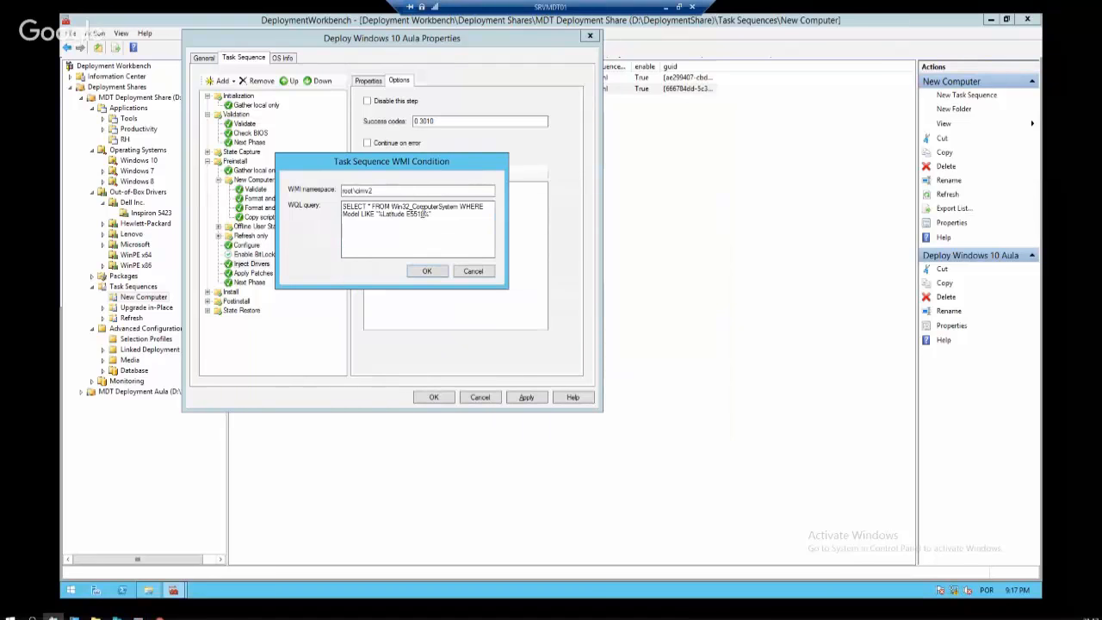
left_click_drag(430, 213, 382, 214)
key("ctrl+v")
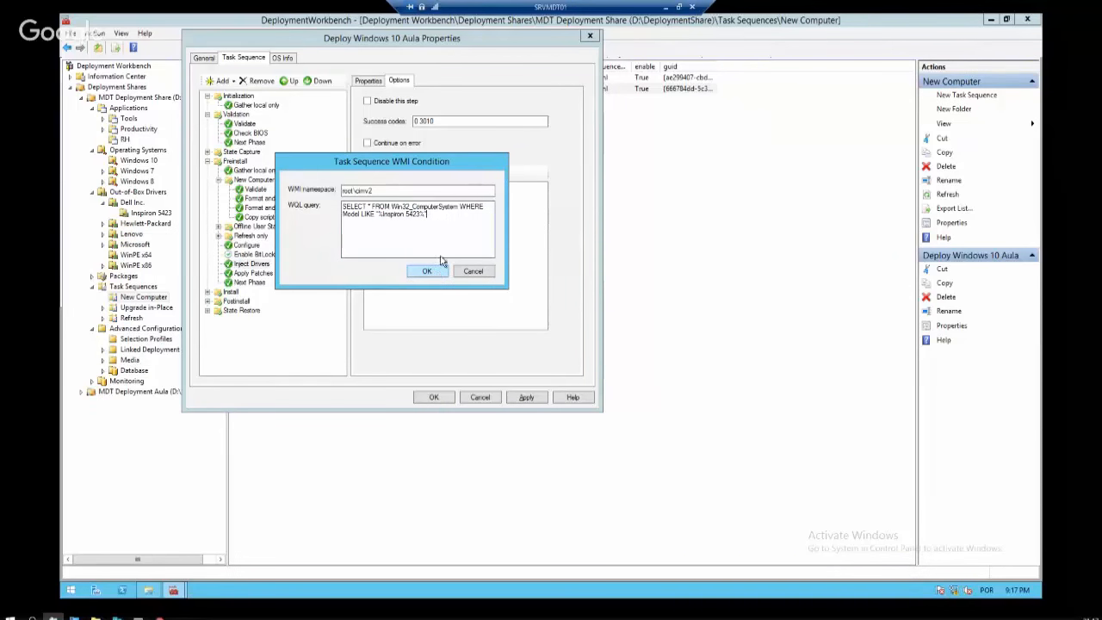
left_click_drag(428, 213, 343, 207)
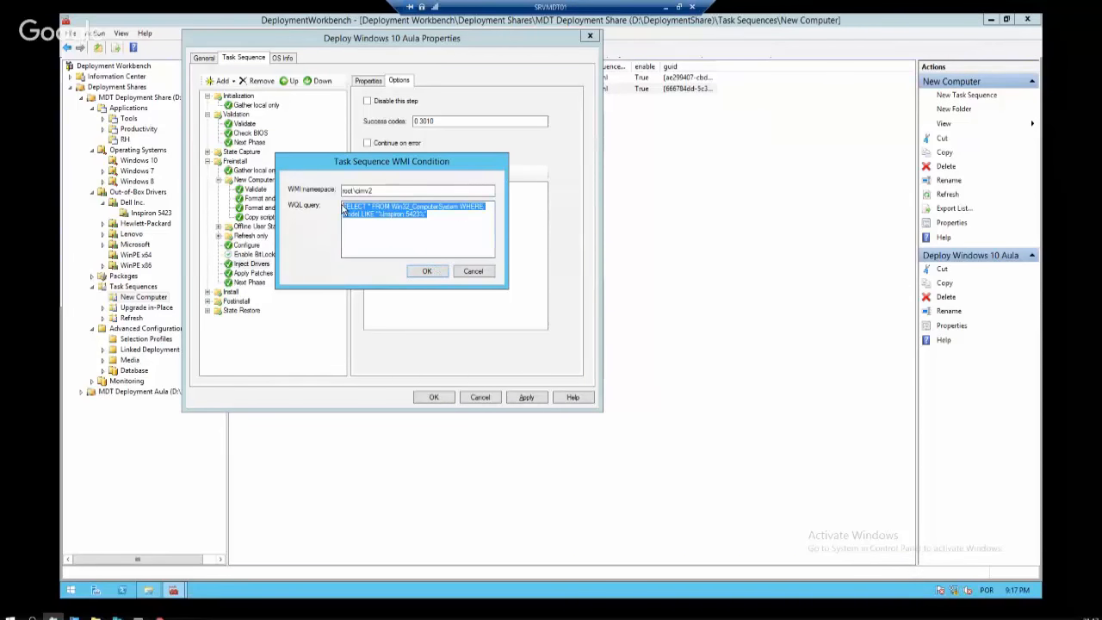
left_click(431, 271)
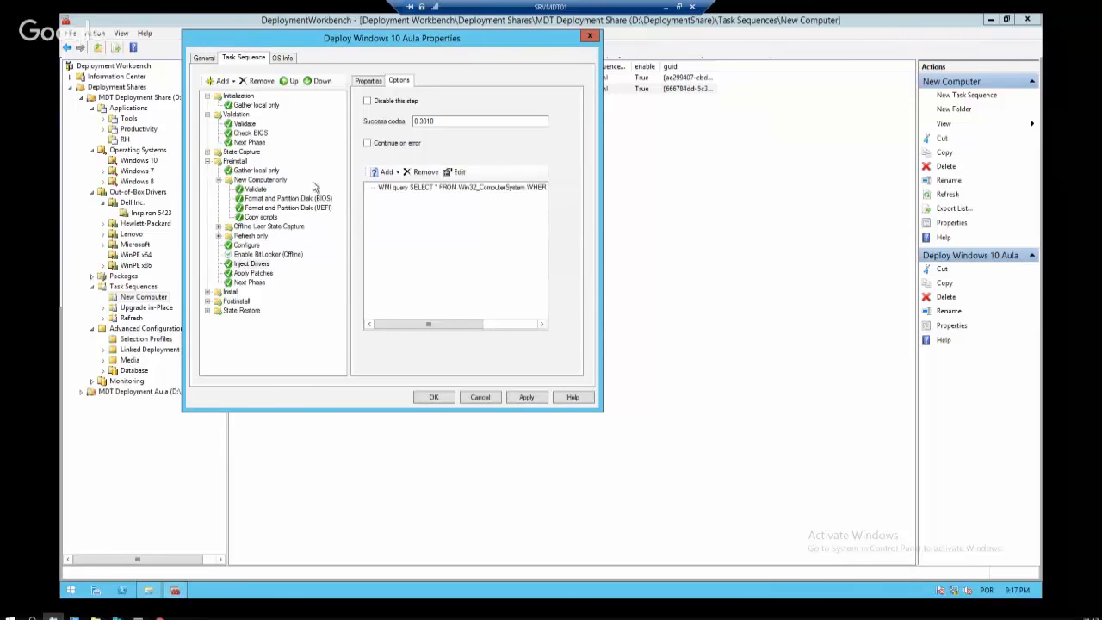
Rename the step to Inject Drivers - Dell Inspiron 5423 and apply
left_click(368, 80)
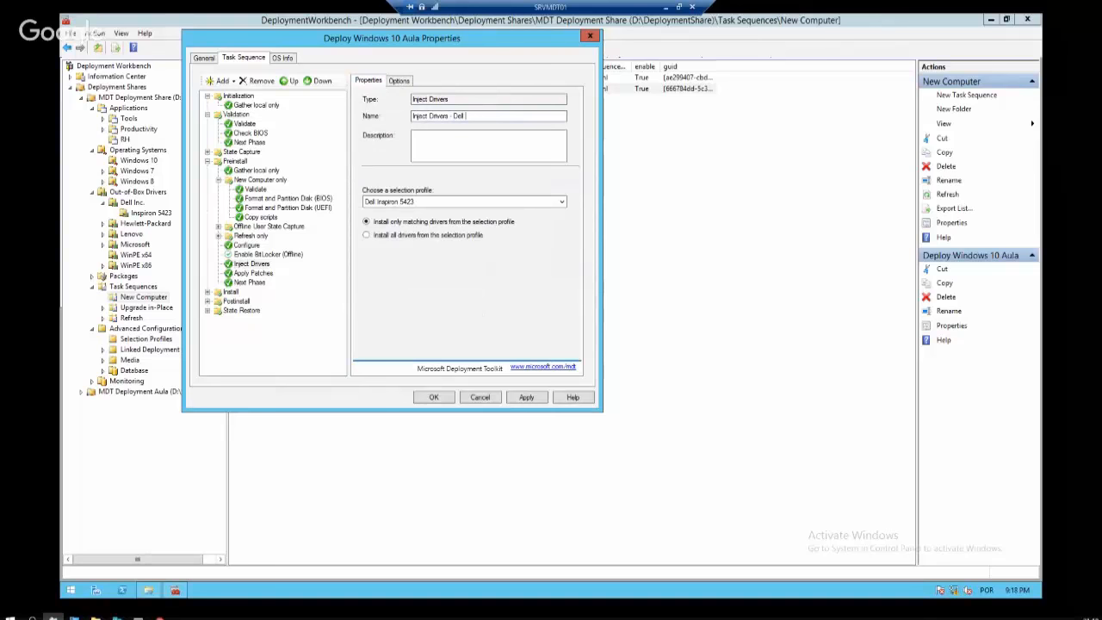
type("Inspiron 542323")
left_click(526, 397)
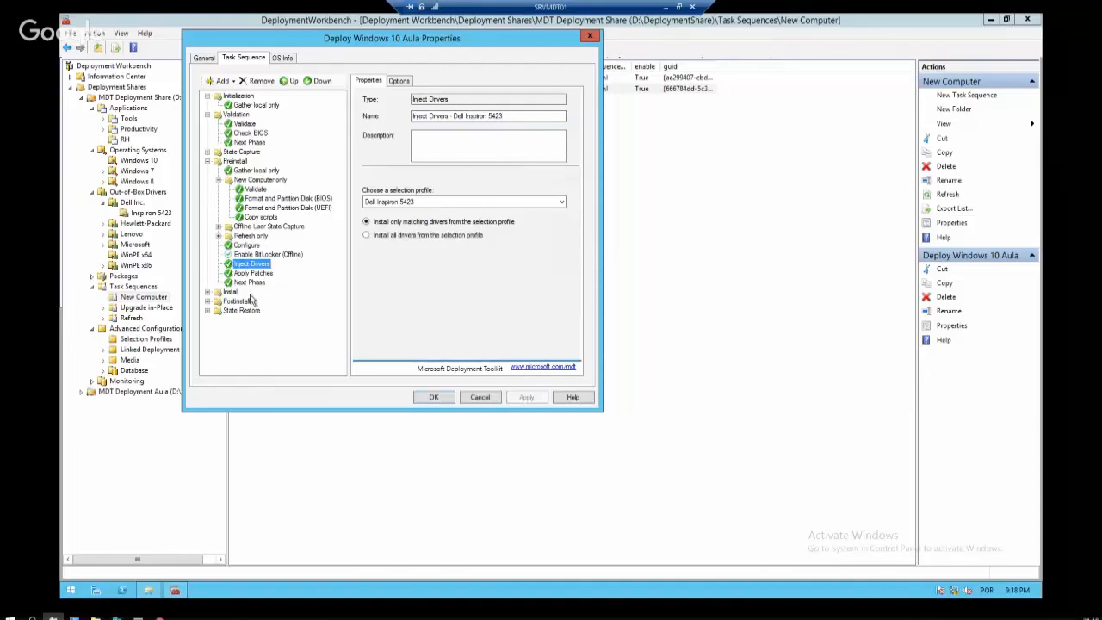
Duplicate the Inject Drivers step and rename the copy to Inject Drivers - Dell Inspiron 6000
left_click(259, 254)
right_click(259, 265)
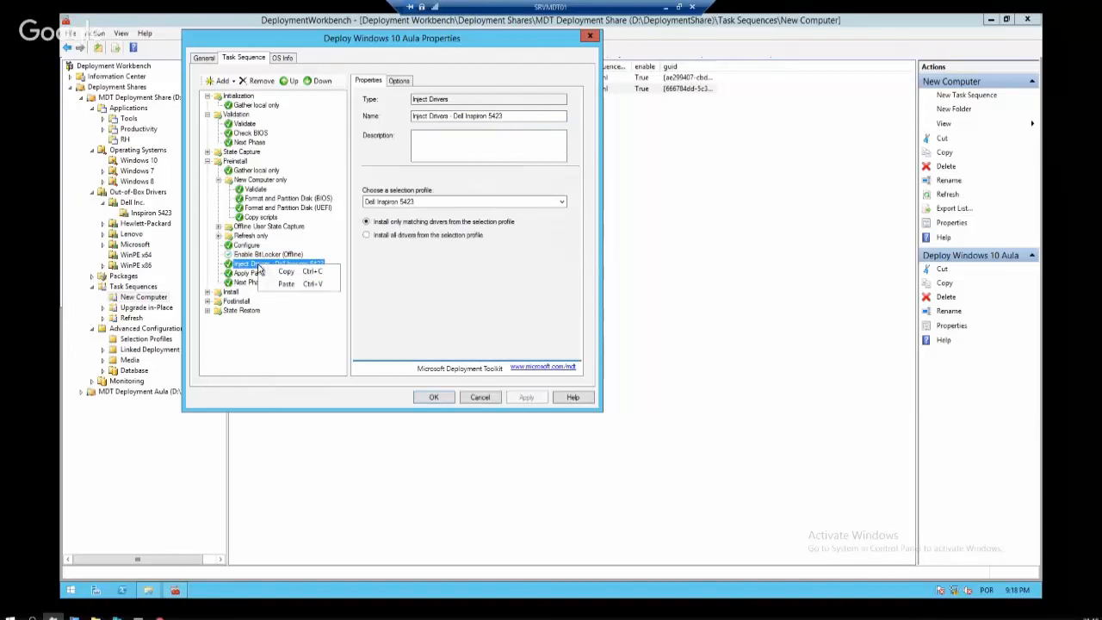
left_click(286, 271)
right_click(264, 266)
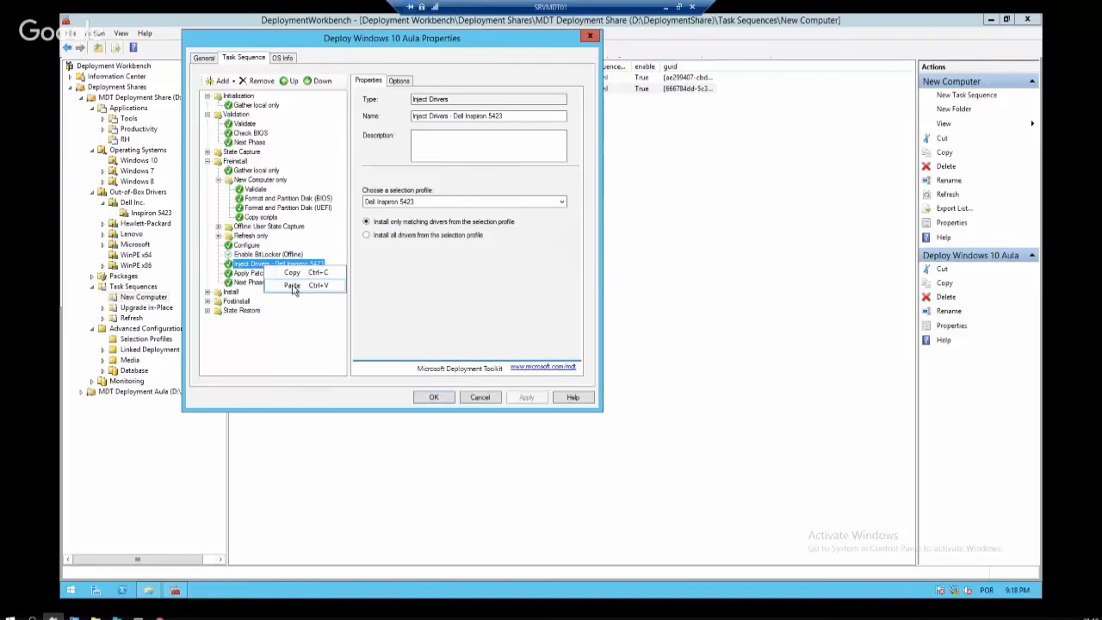
left_click(292, 285)
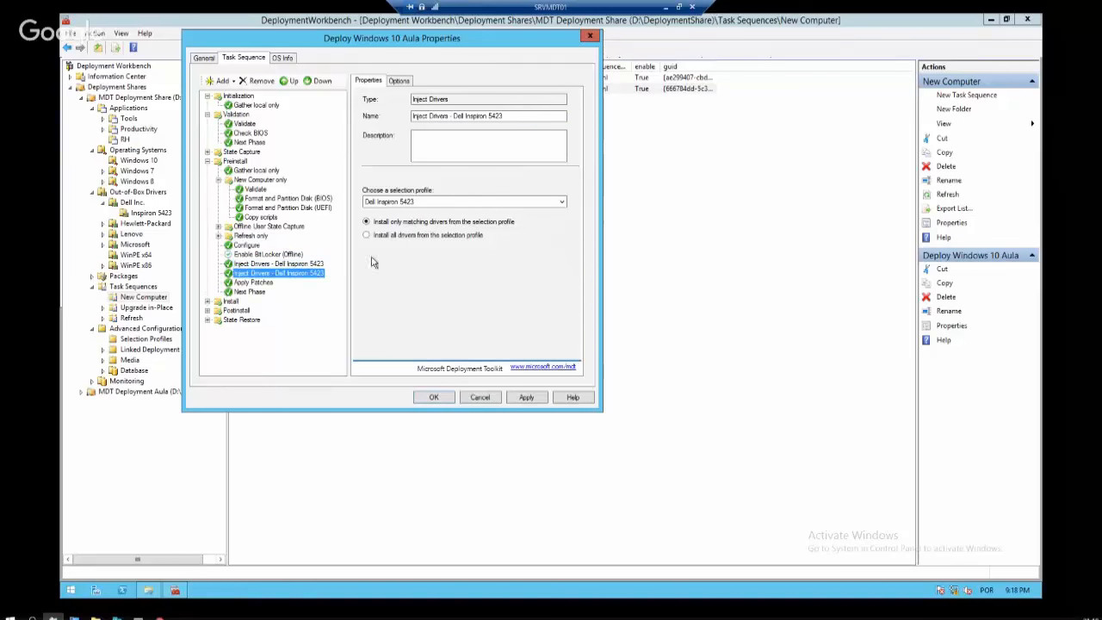
double_click(491, 115)
key("BackSpace")
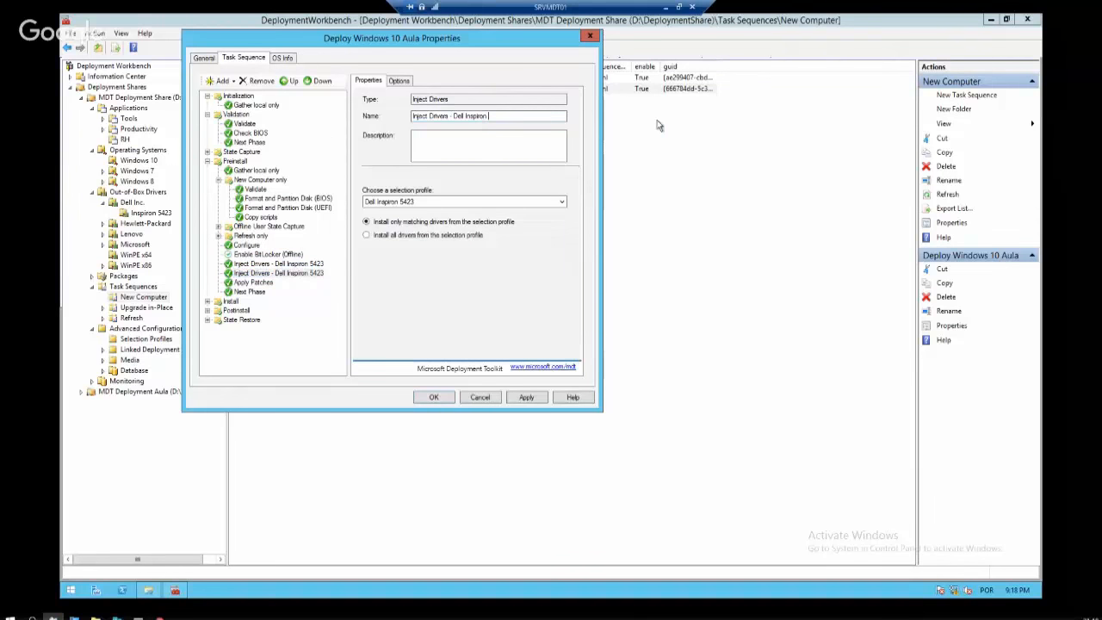
type("6000")
left_click(528, 399)
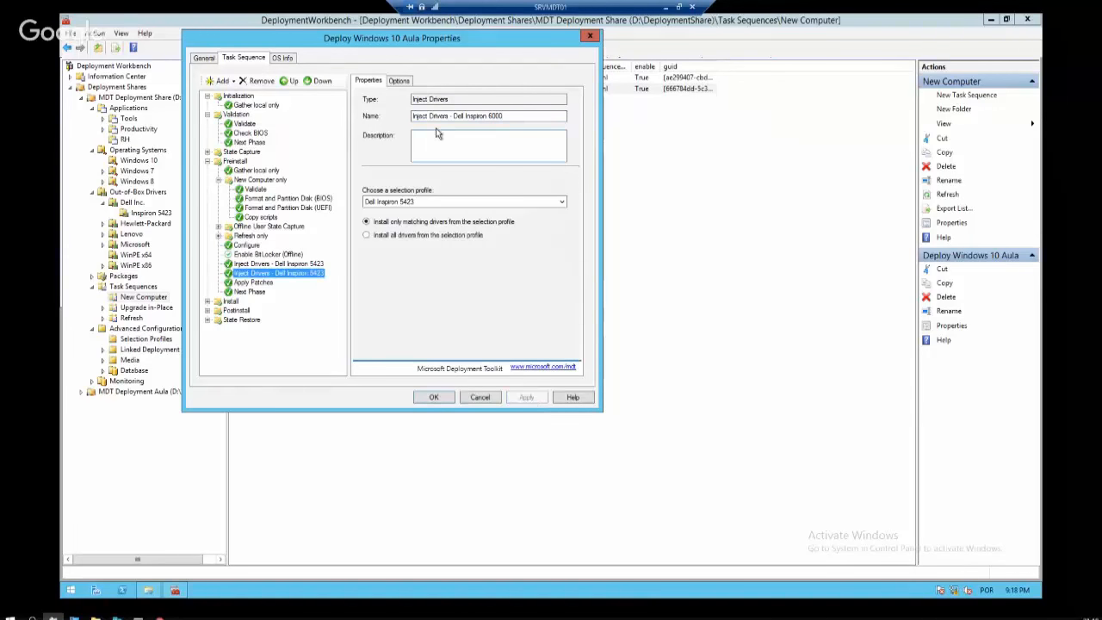
Change the copy's WMI condition model number to 5000 and apply the step
left_click(401, 80)
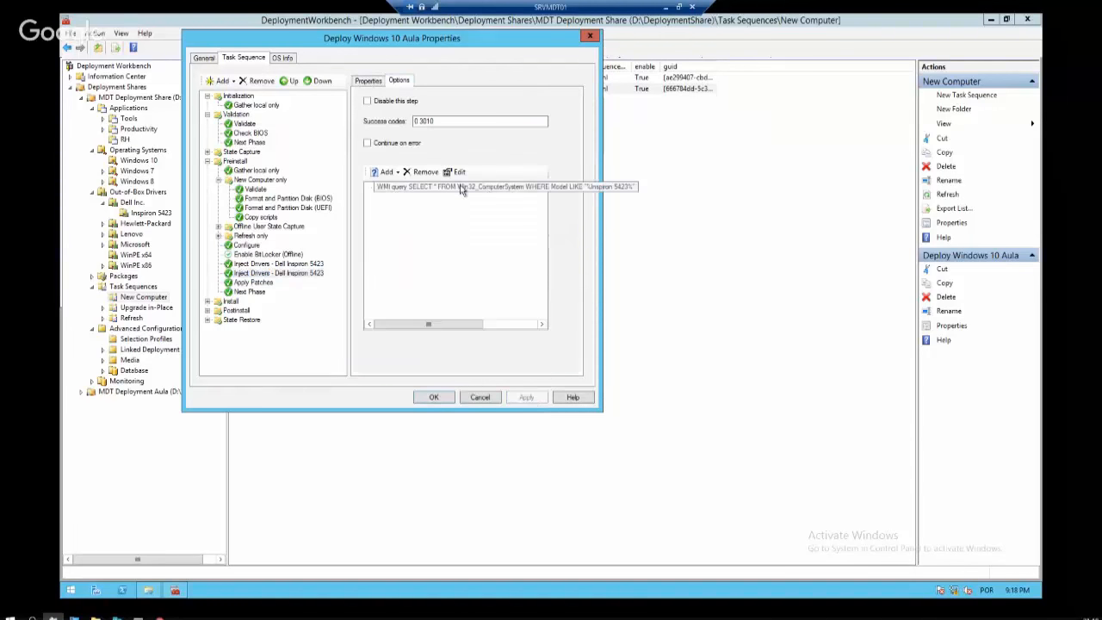
left_click(431, 189)
left_click(458, 172)
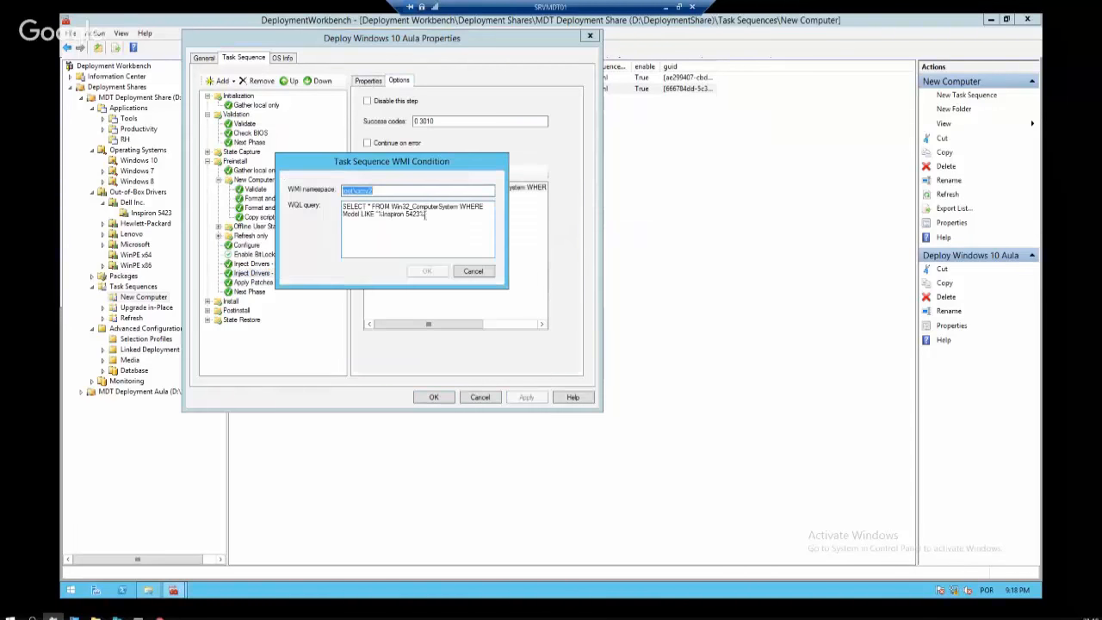
key("BackSpace")
key("BackSpace")
key("BackSpace")
key("BackSpace")
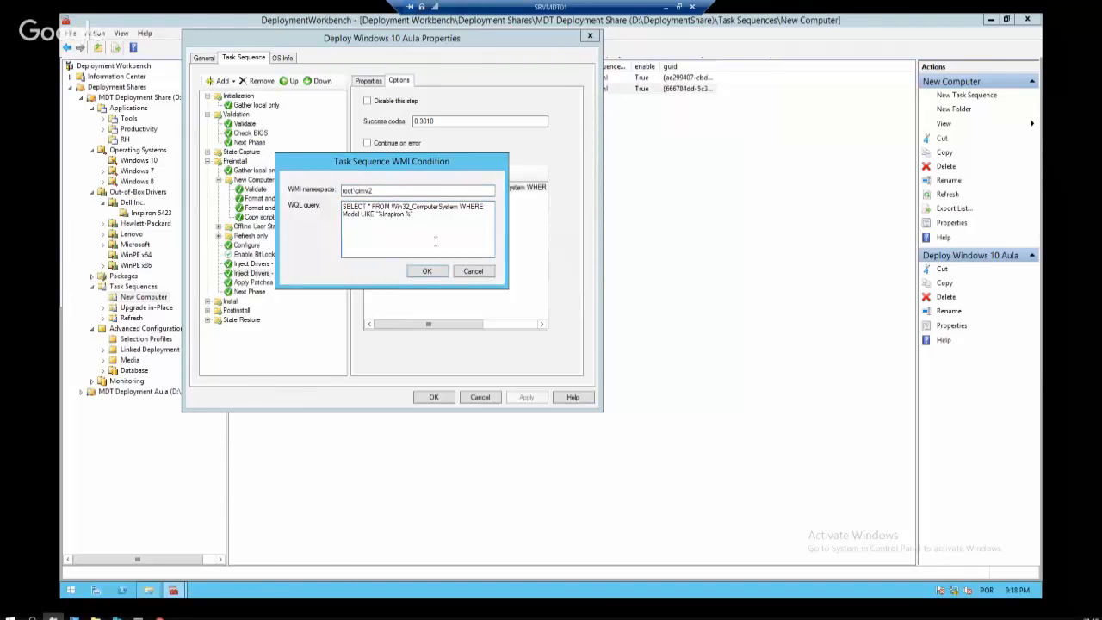
type("5")
key("BackSpace")
type("5000")
left_click(428, 272)
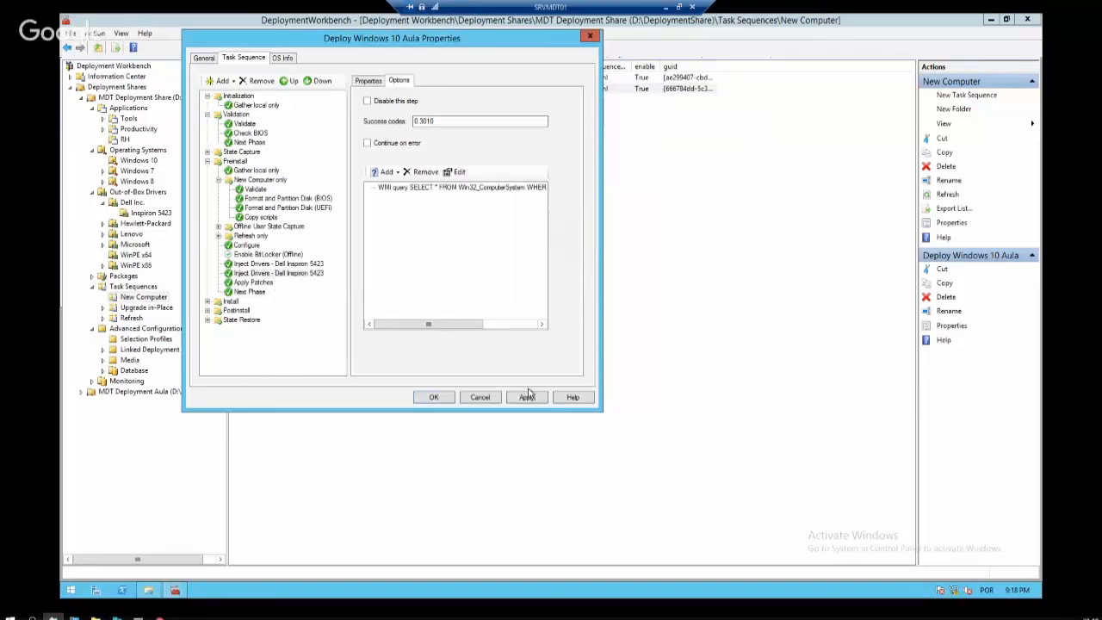
left_click(526, 397)
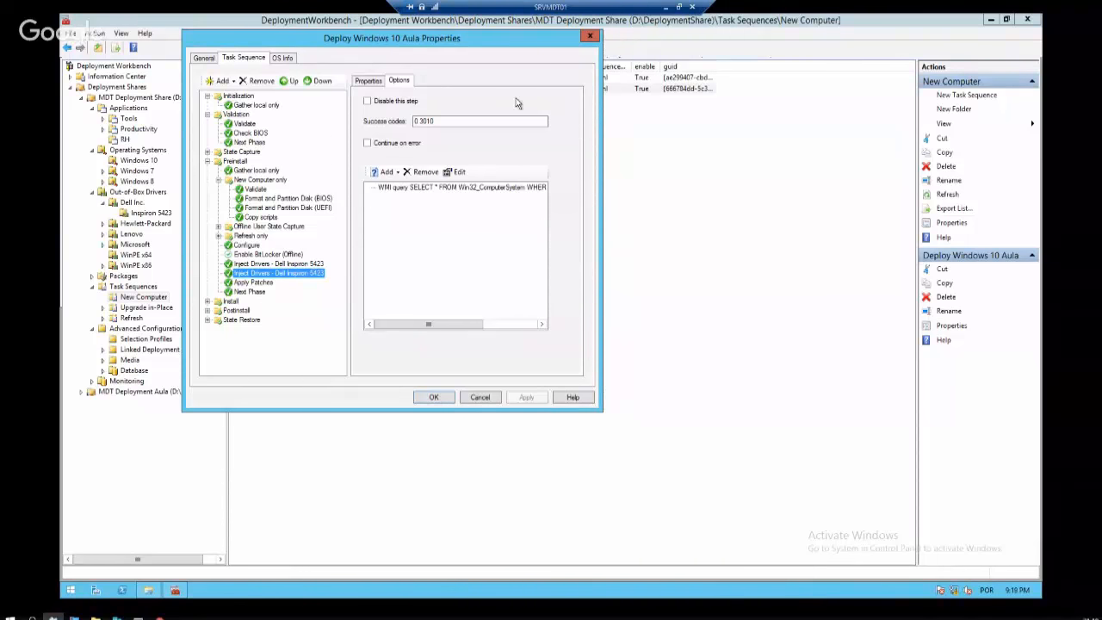
Give the Dell Inspiron 6000 Inject Drivers step the Sample selection profile and apply
left_click(369, 81)
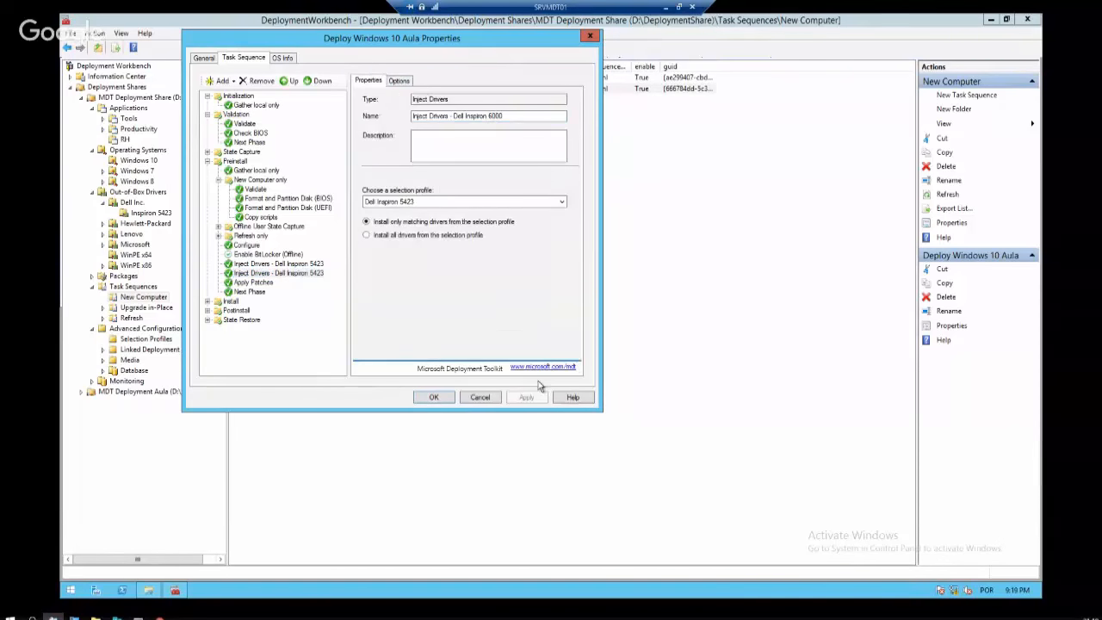
left_click(301, 266)
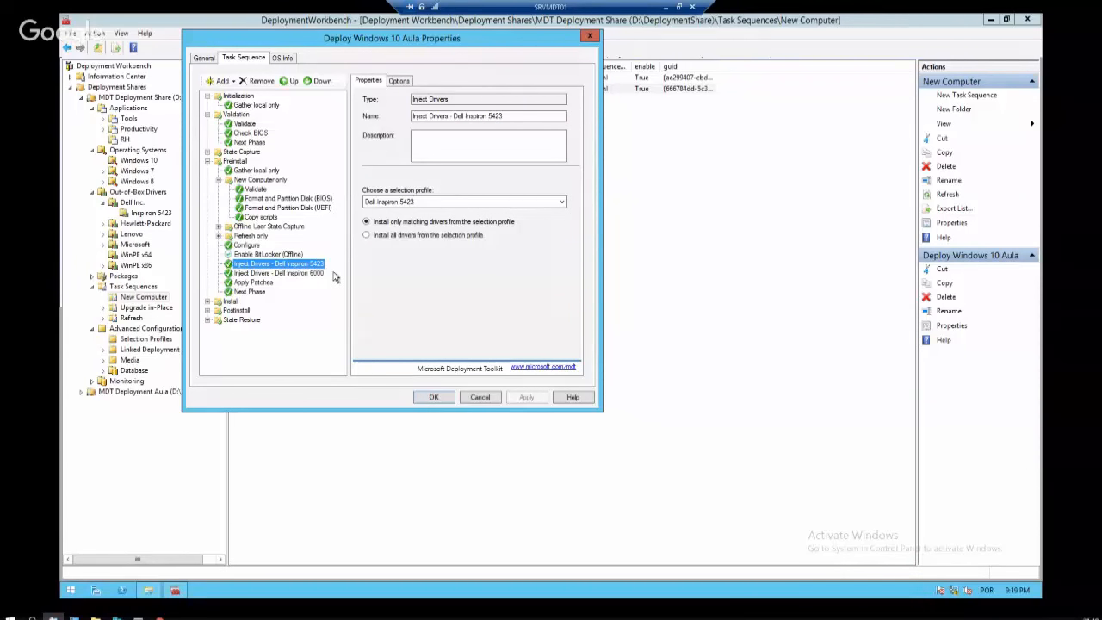
left_click(317, 273)
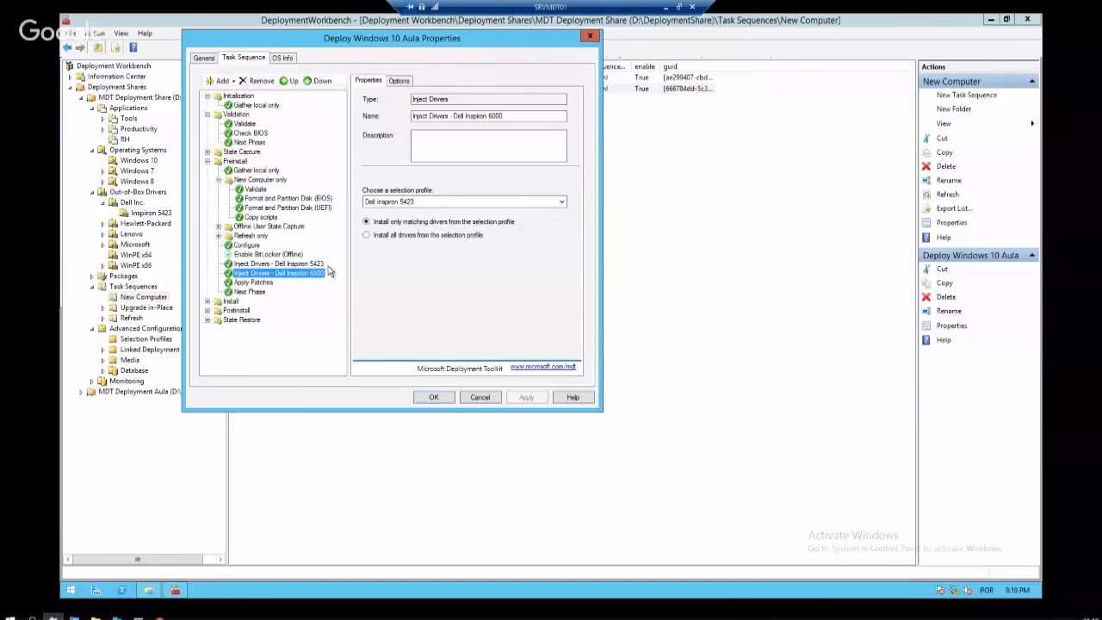
left_click(426, 202)
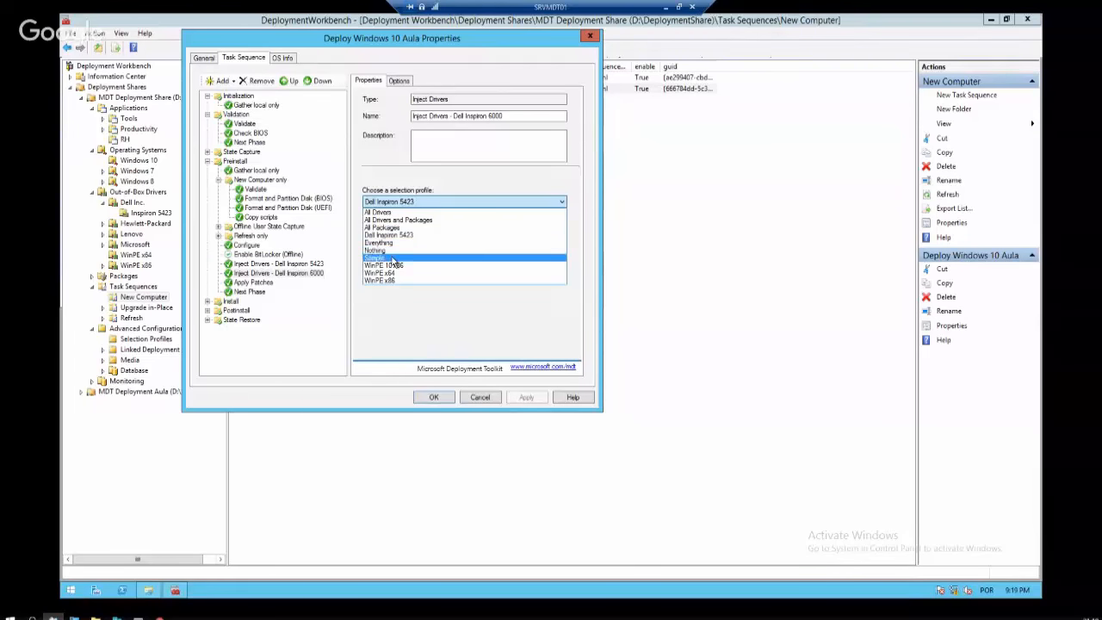
left_click(400, 258)
left_click(528, 396)
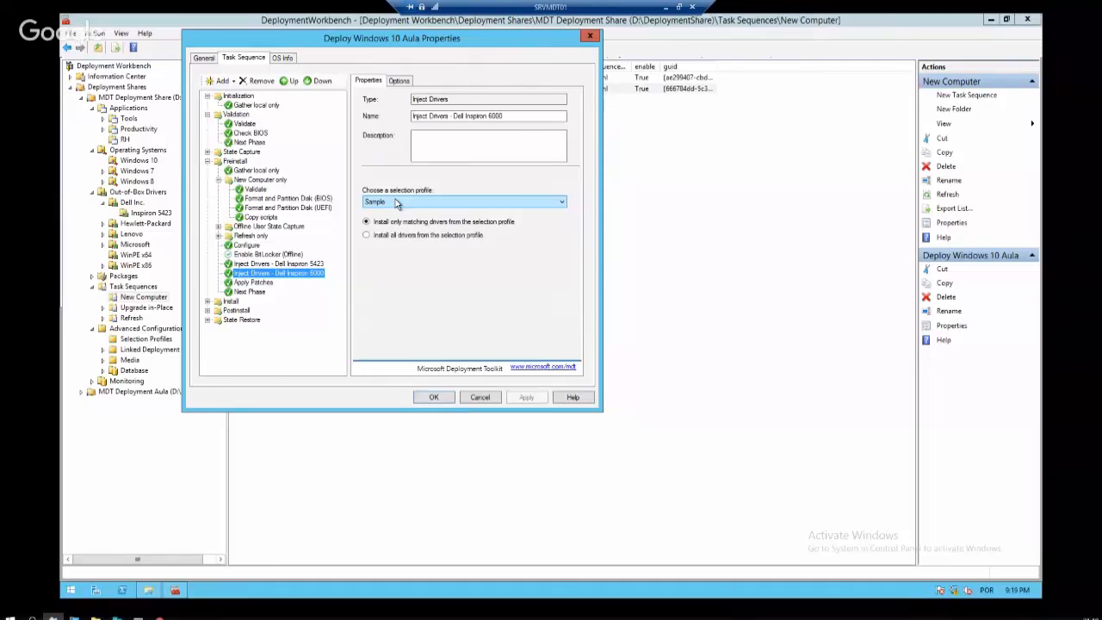
Open the Apply Patches step, keep the All Packages profile, and select its name
left_click(269, 282)
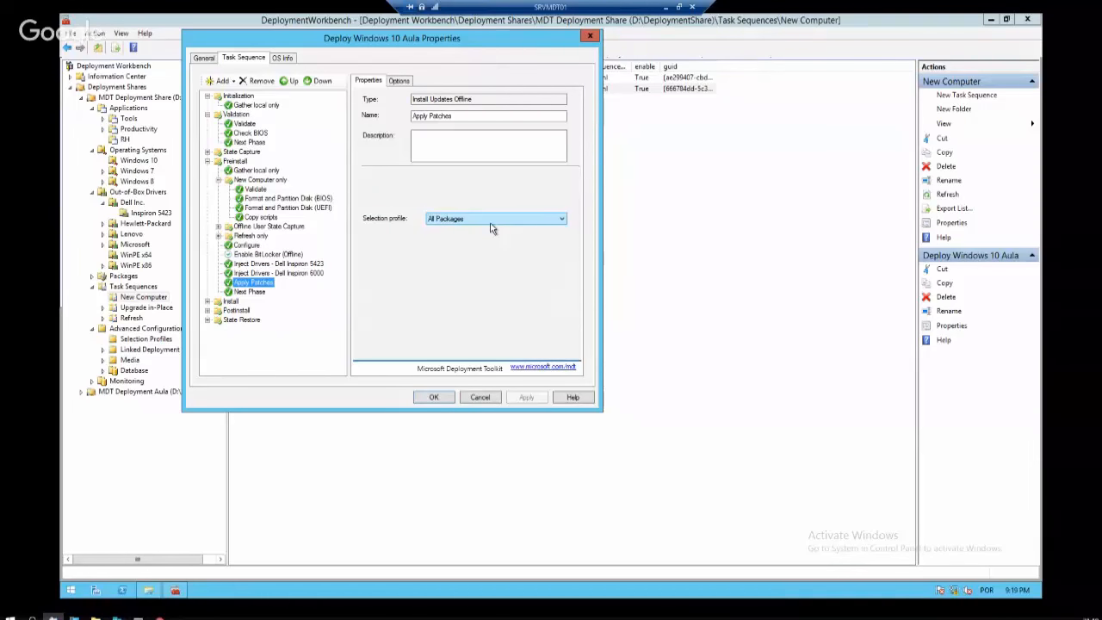
left_click(493, 226)
left_click(490, 223)
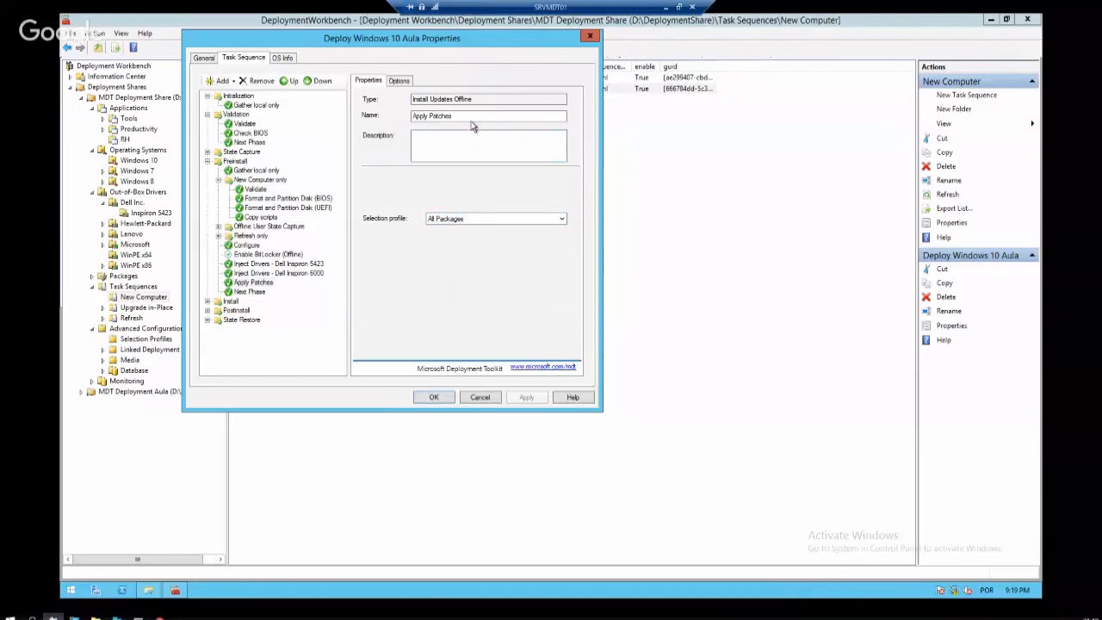
triple_click(430, 117)
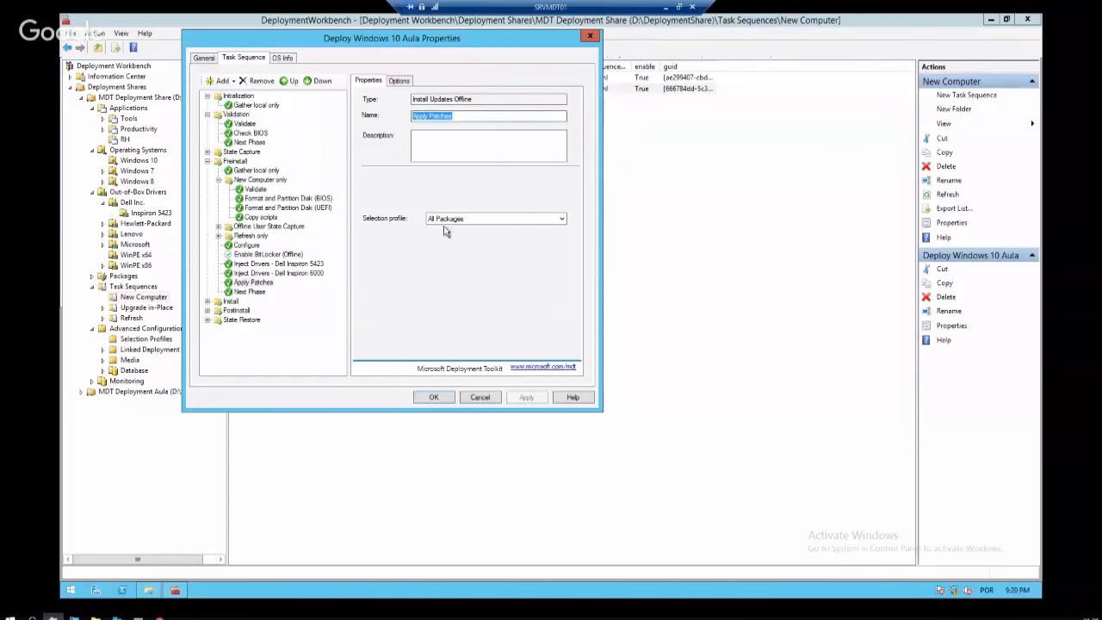
Check the WMI query conditions on the Dell Inspiron 5423 and 6000 Inject Drivers steps, then close Deploy Windows 10 Aula
left_click(401, 81)
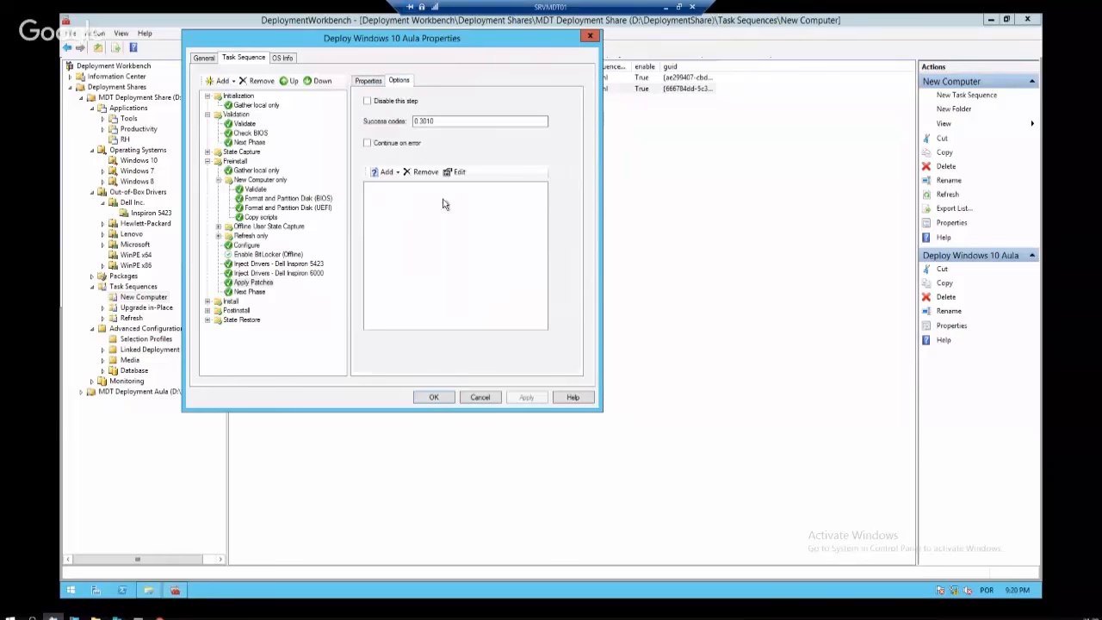
left_click(284, 265)
left_click(288, 274)
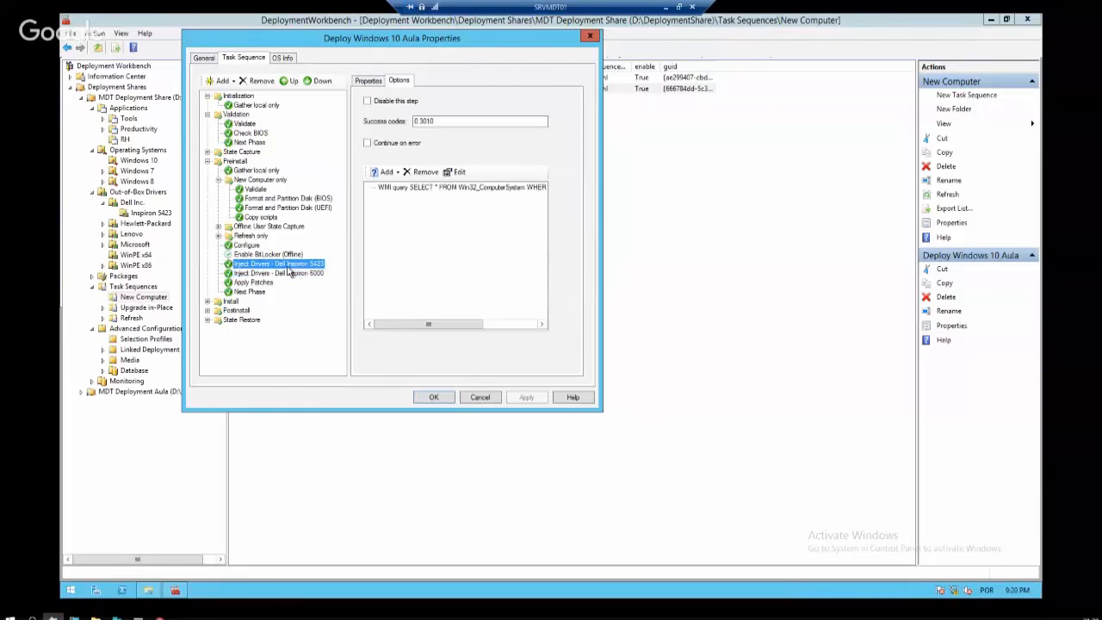
left_click(434, 397)
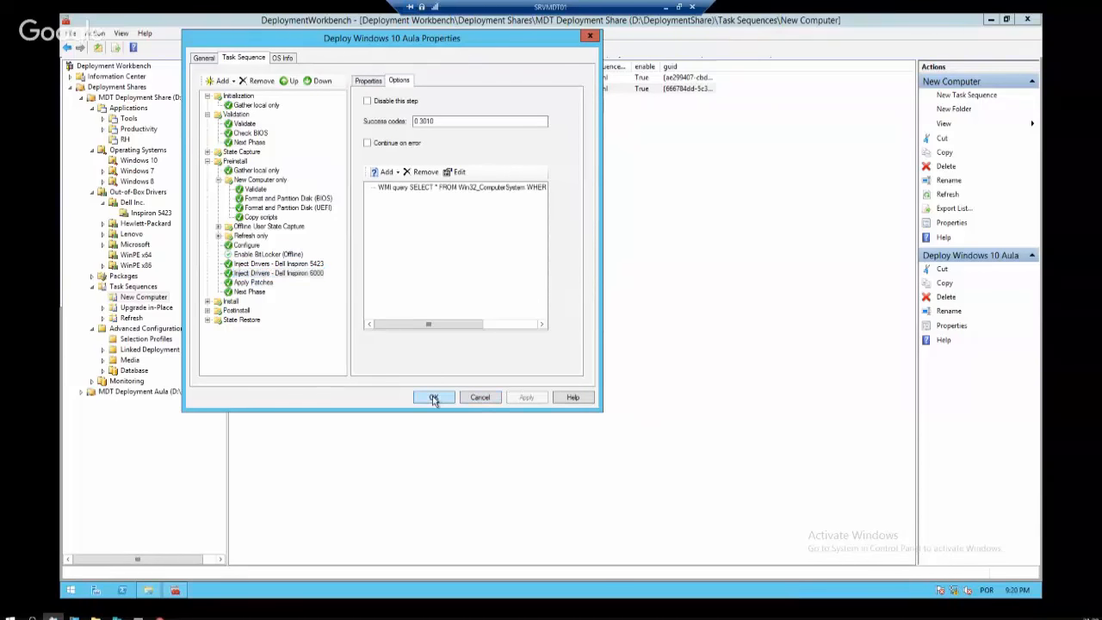
Open the Deploy Windows 10 (New-Computer) step list and inspect the Apply Patches and Next Phase steps
right_click(284, 88)
right_click(294, 77)
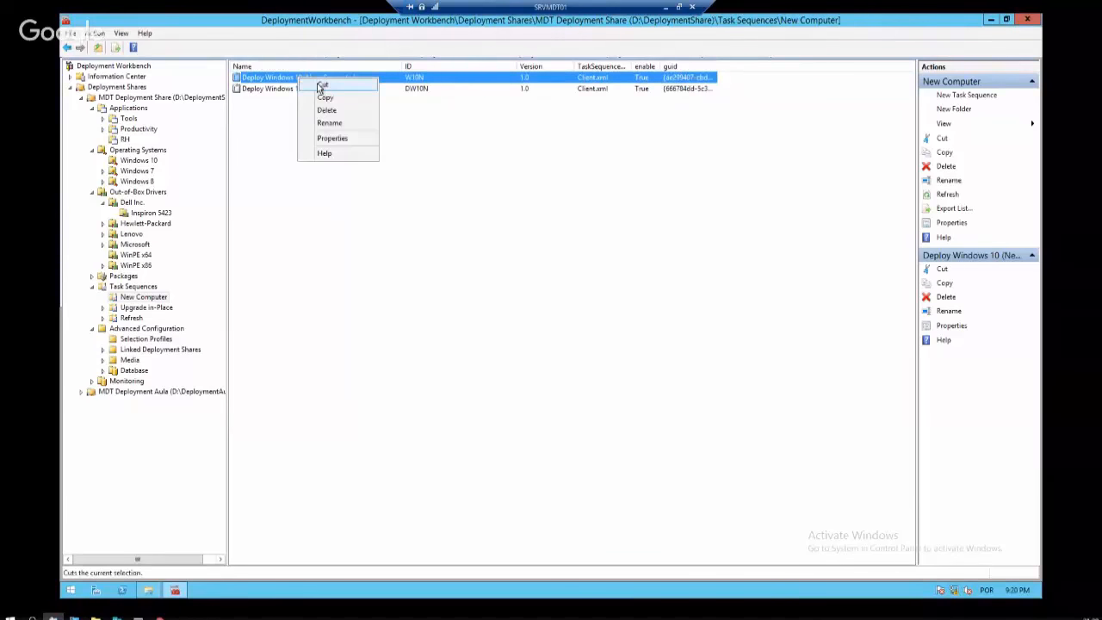
left_click(319, 138)
left_click(244, 58)
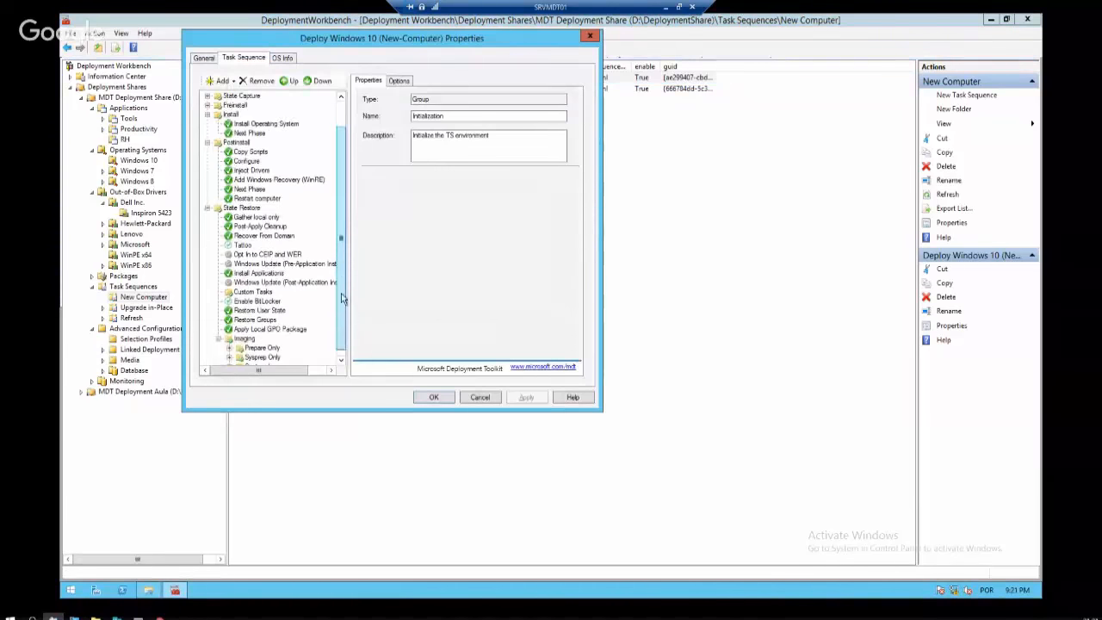
scroll(280, 310, "down", 5)
scroll(276, 272, "up", 3)
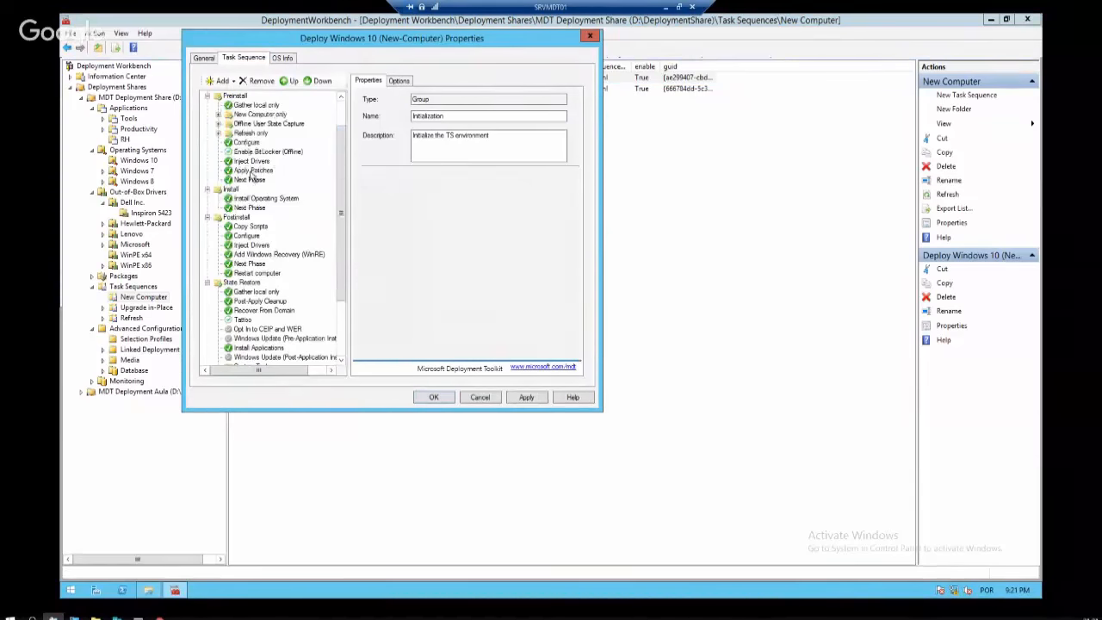
left_click(267, 171)
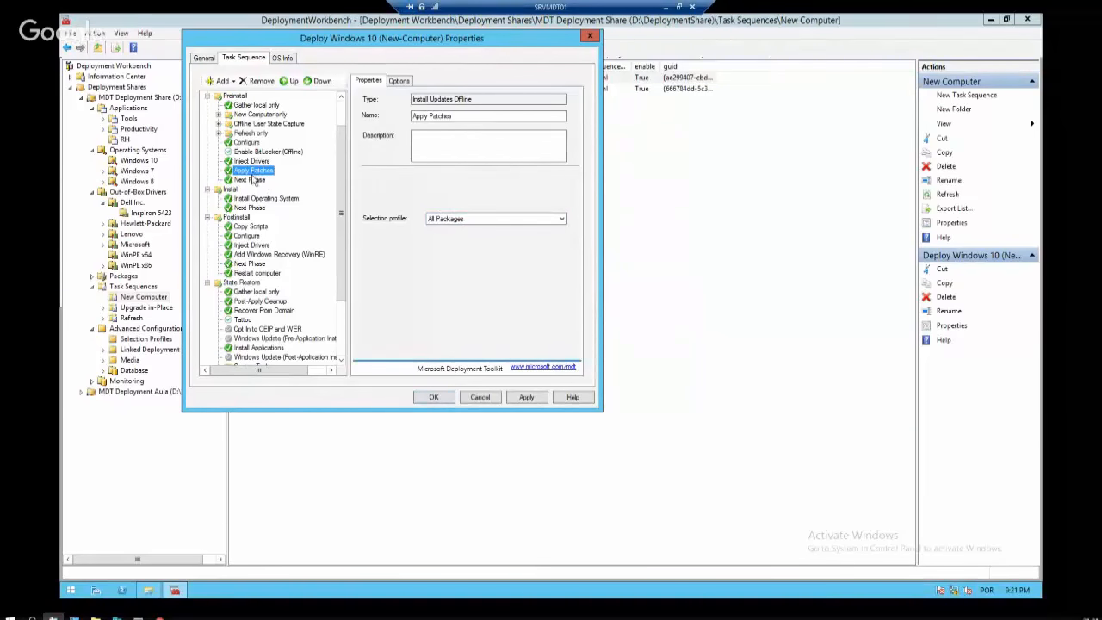
left_click(254, 179)
left_click(255, 171)
Read the Install Operating System step's install.wim image path, then view the Postinstall Inject Drivers step
left_click(259, 200)
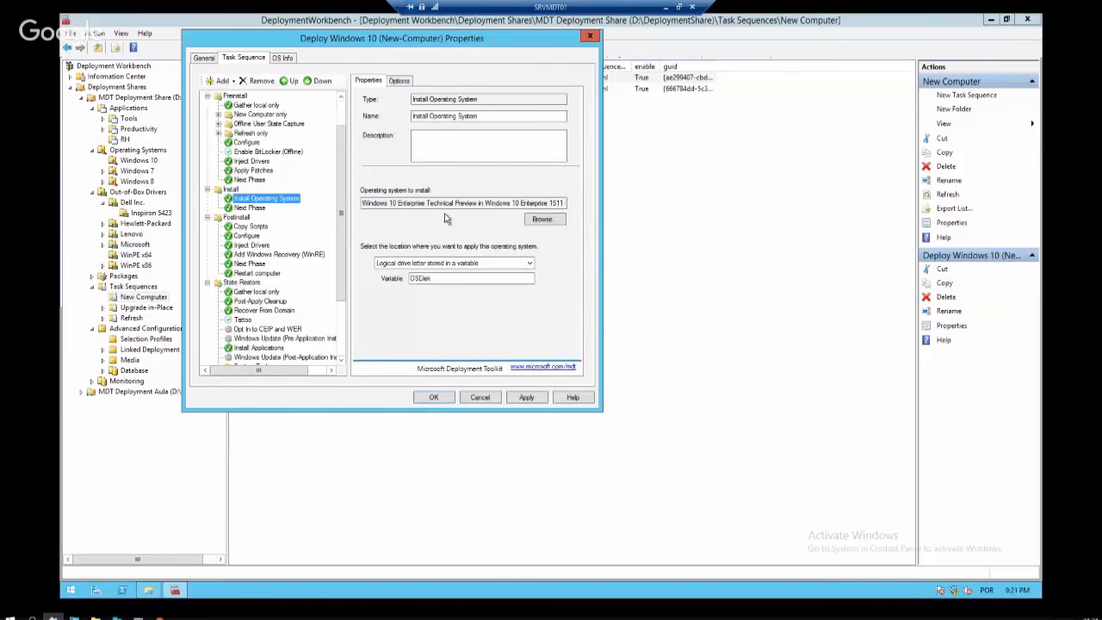
left_click(363, 204)
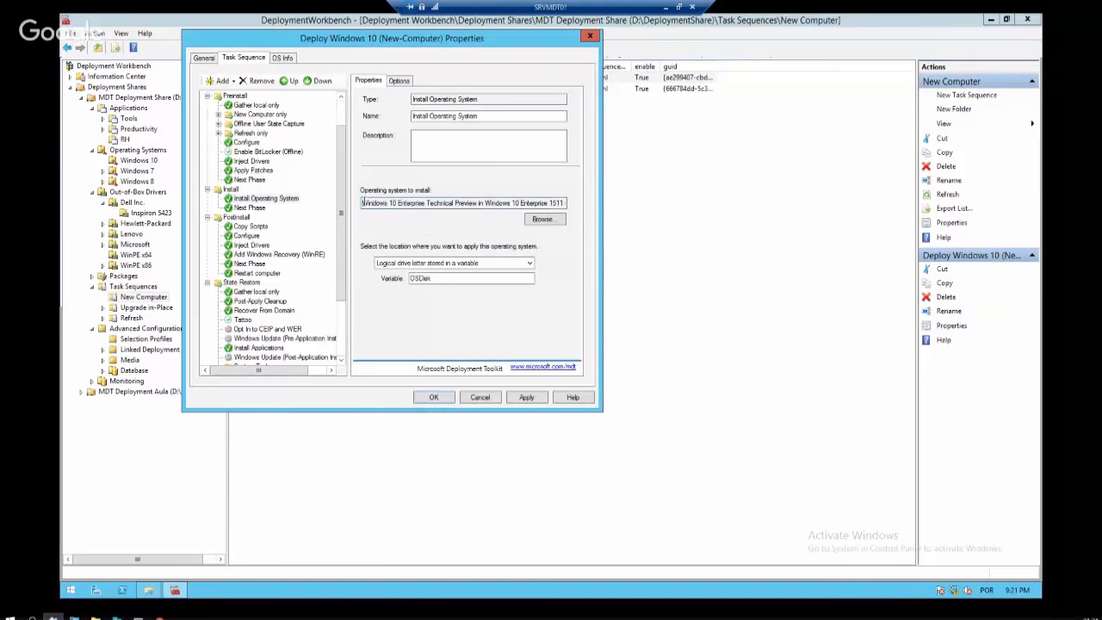
left_click_drag(363, 203, 607, 199)
left_click(531, 203)
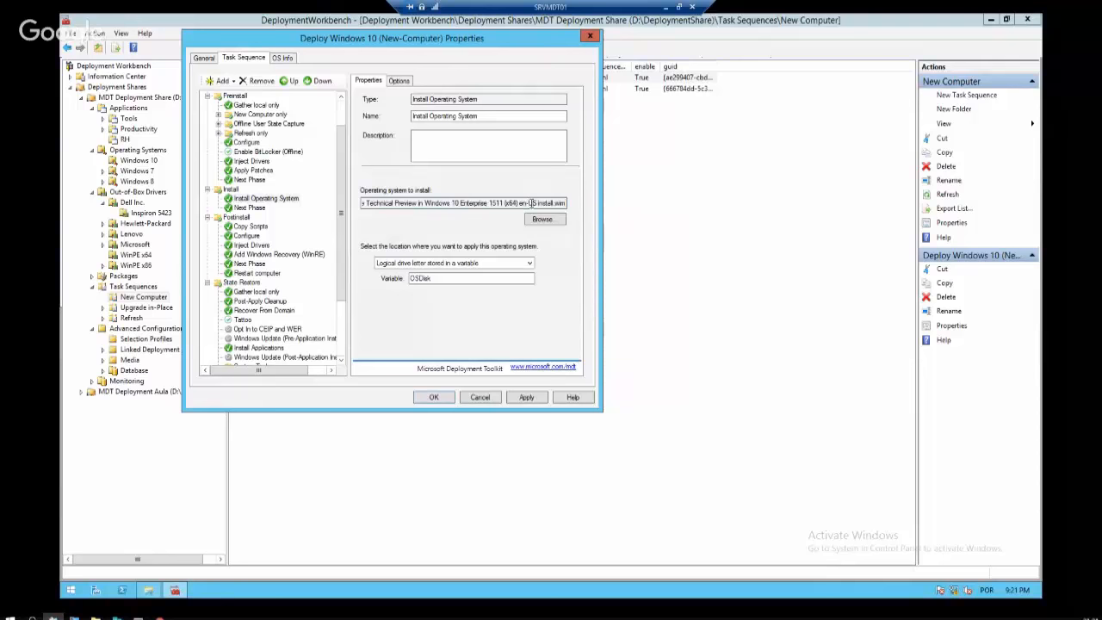
left_click_drag(528, 203, 590, 208)
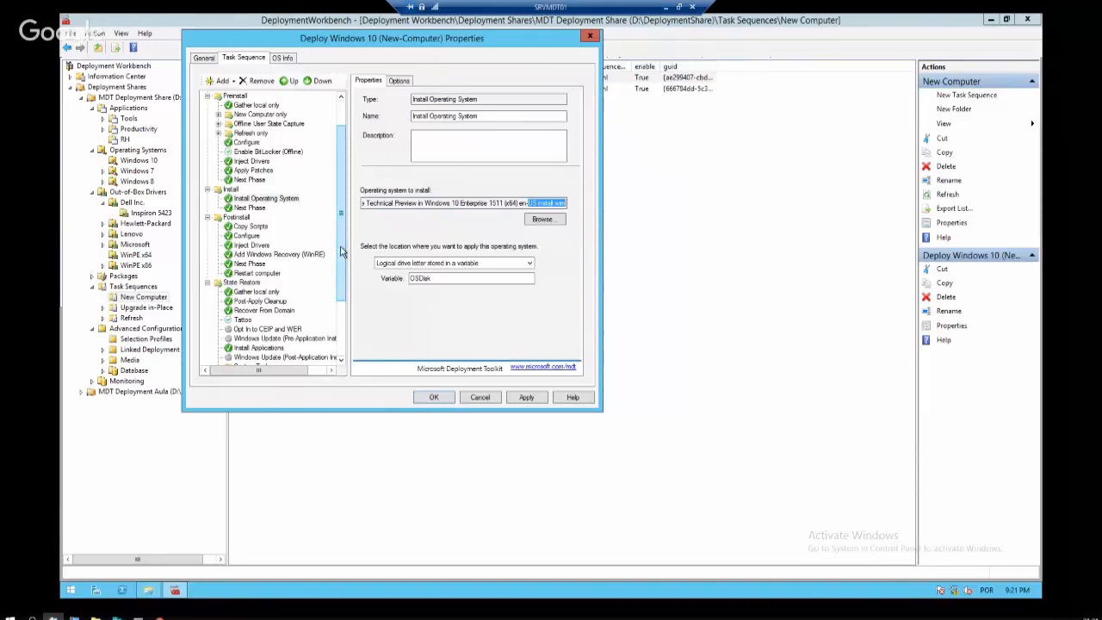
left_click_drag(343, 254, 341, 218)
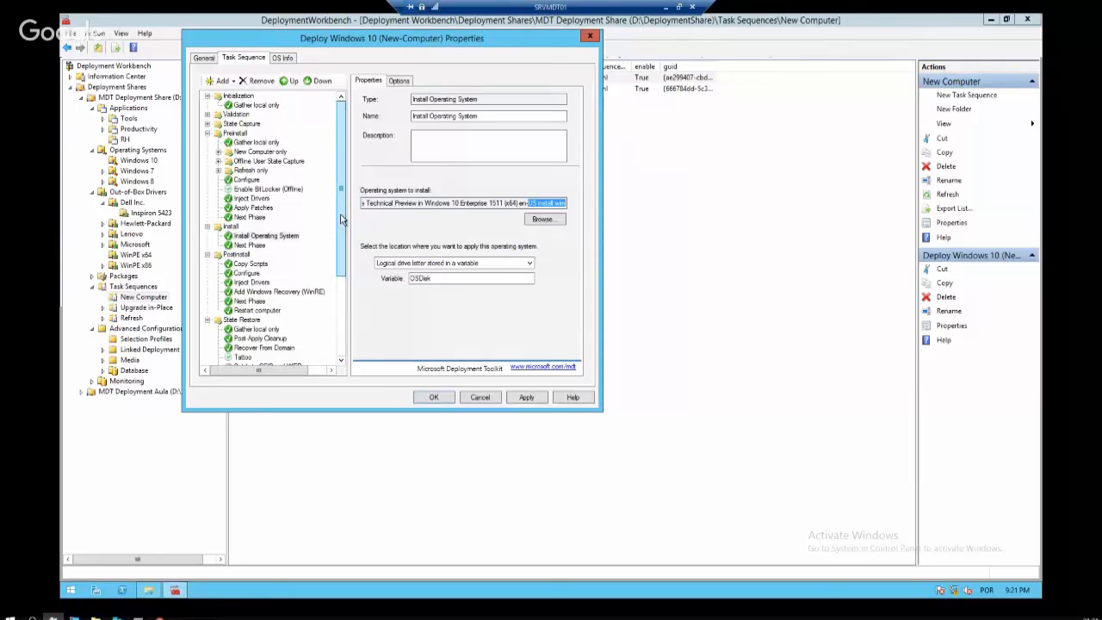
left_click(253, 284)
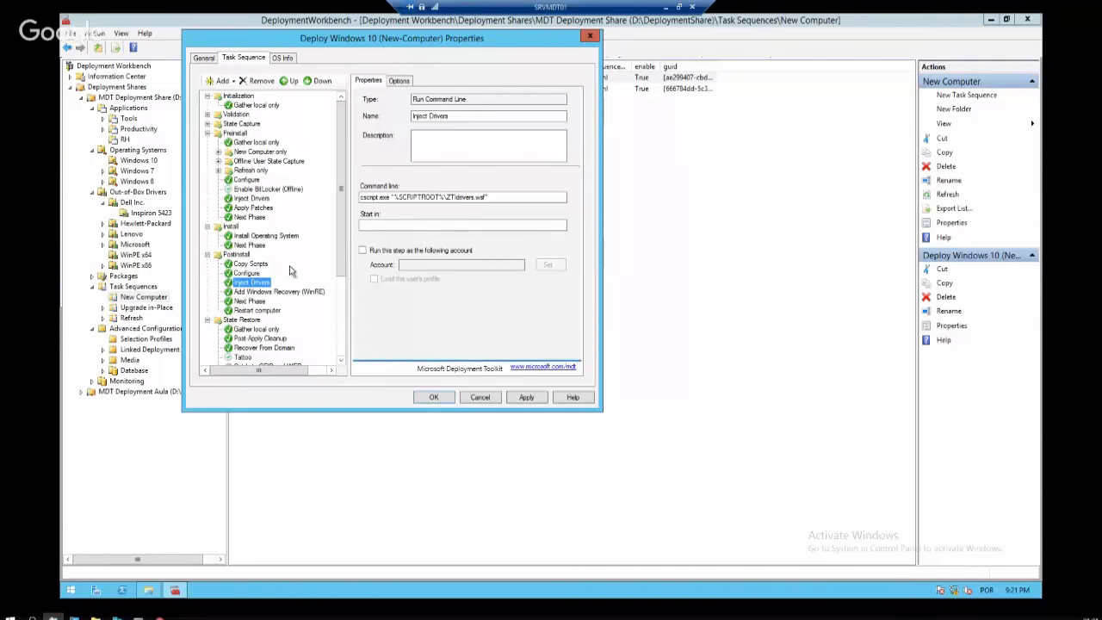
Compare the Configure, Inject Drivers and Restart computer steps in the task sequence
left_click(256, 274)
left_click(259, 284)
left_click(237, 274)
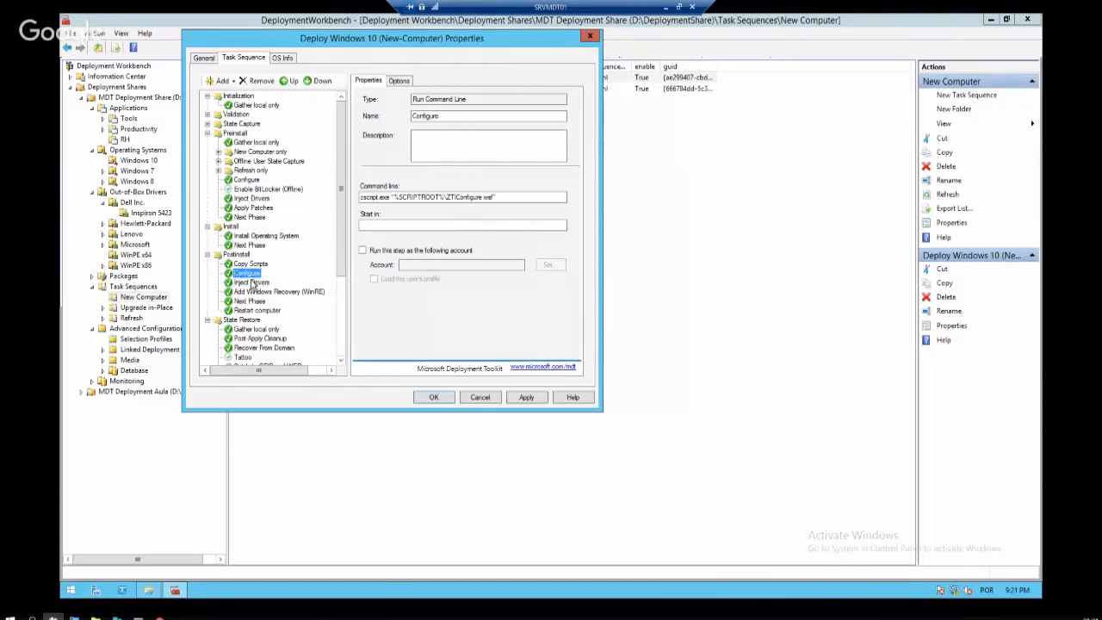
left_click(251, 283)
left_click(245, 274)
scroll(344, 250, "down", 1)
scroll(347, 247, "down", 1)
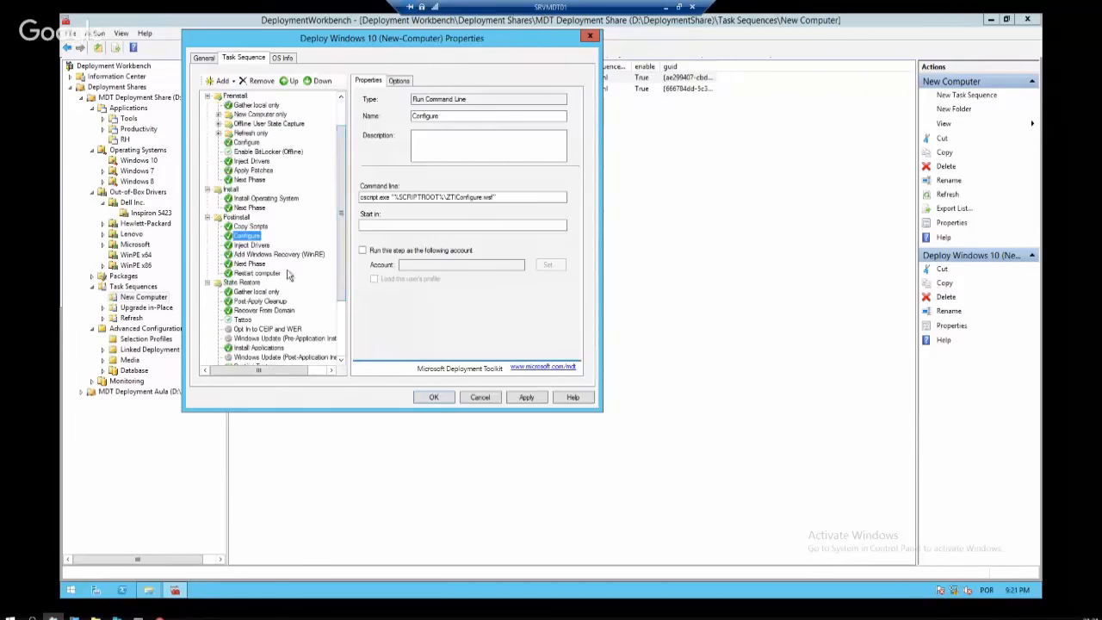
left_click(272, 274)
scroll(340, 261, "down", 1)
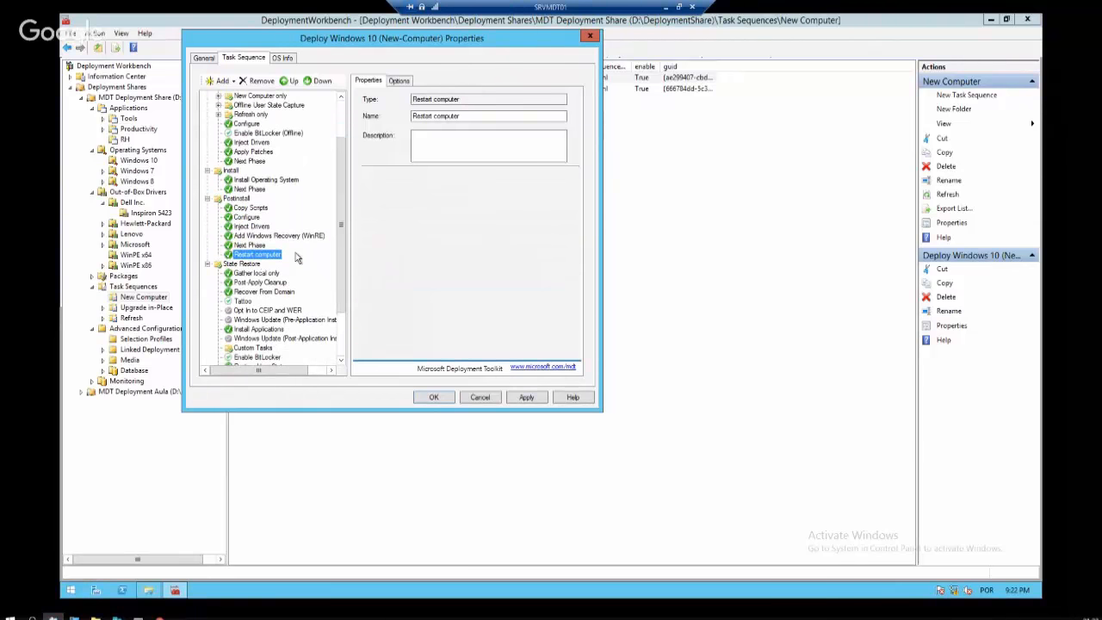
left_click_drag(345, 252, 346, 288)
Clear 'Disable this step' on the post- and pre-application Windows Update steps, apply, and click OK
left_click(331, 291)
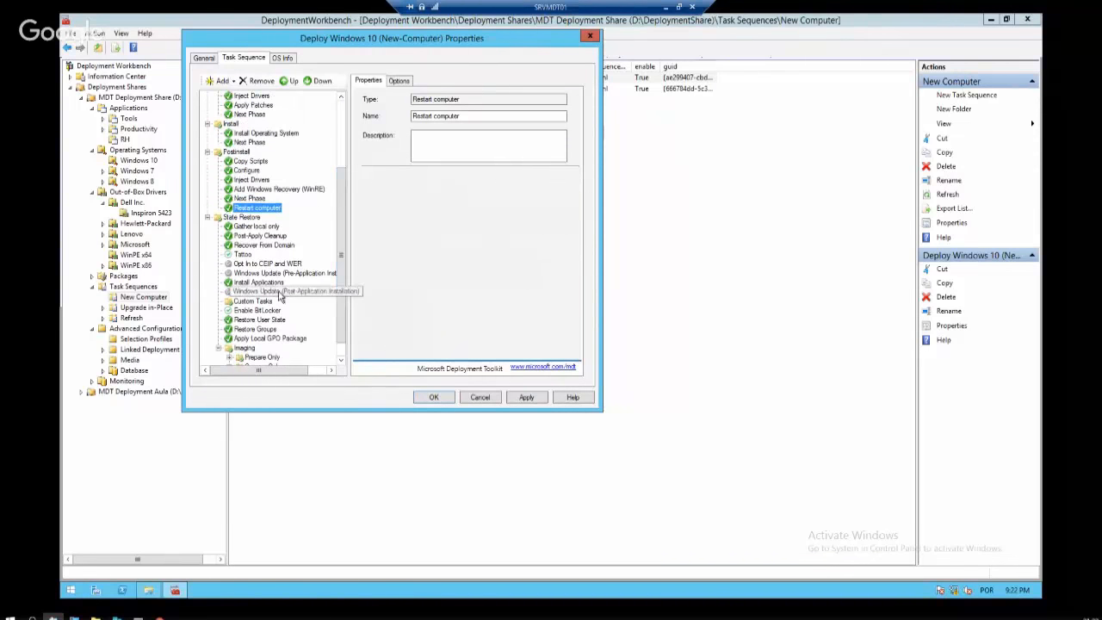
left_click_drag(530, 197, 360, 197)
left_click(404, 84)
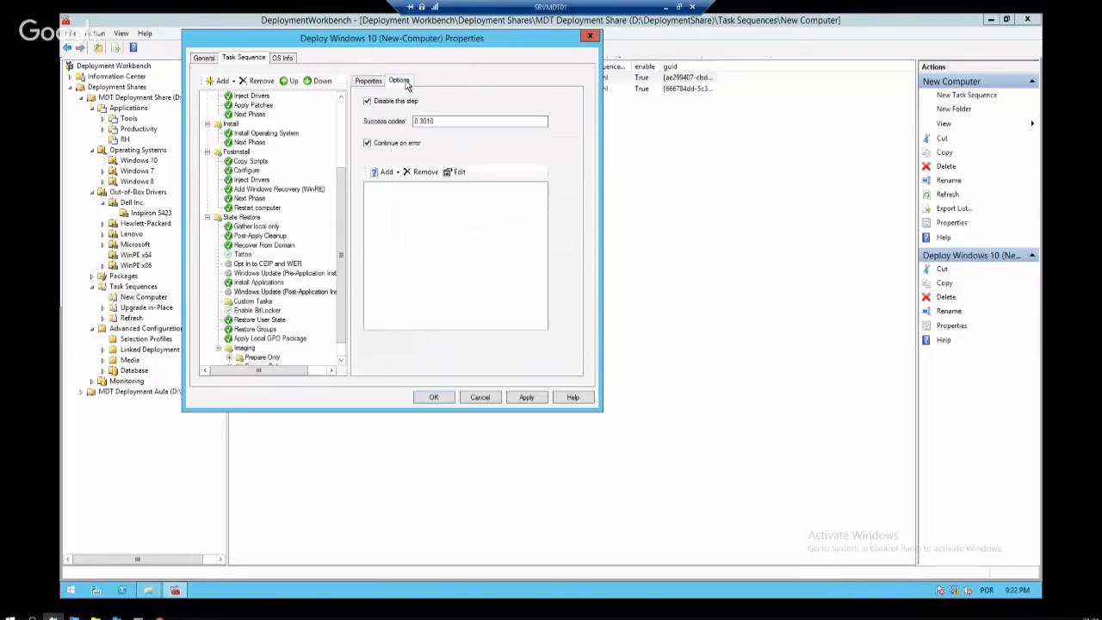
left_click(393, 104)
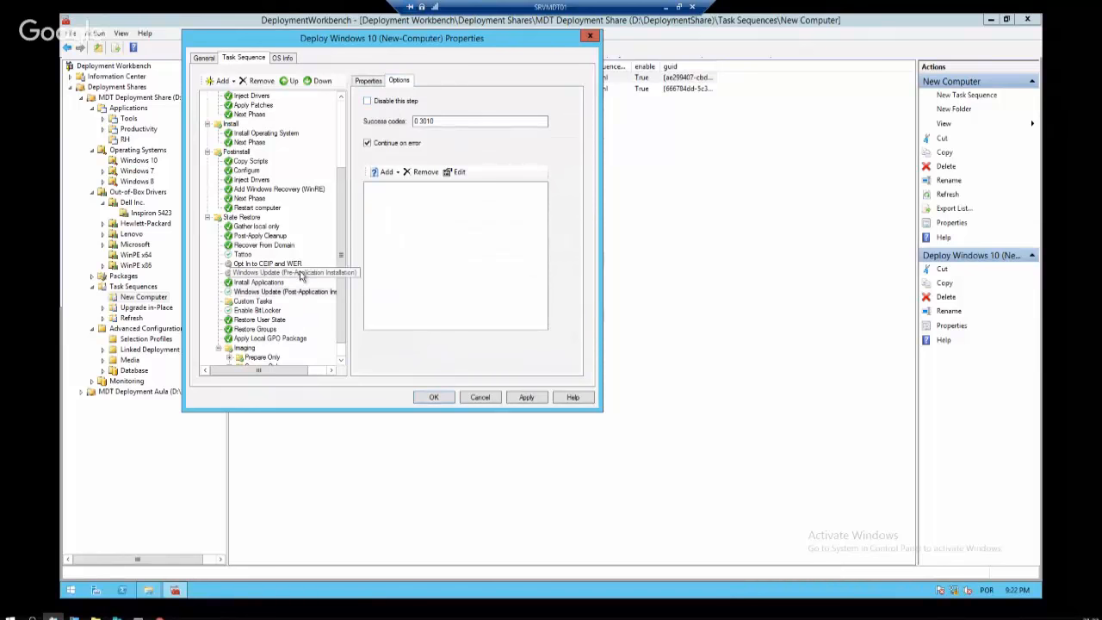
left_click(300, 273)
left_click(391, 100)
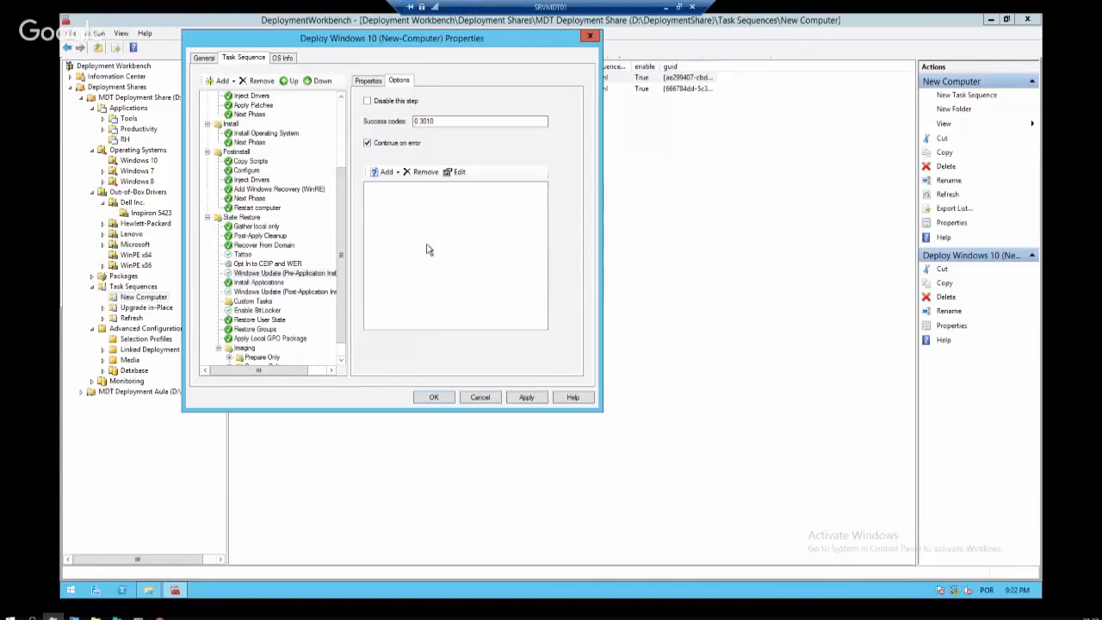
left_click(532, 398)
left_click(435, 399)
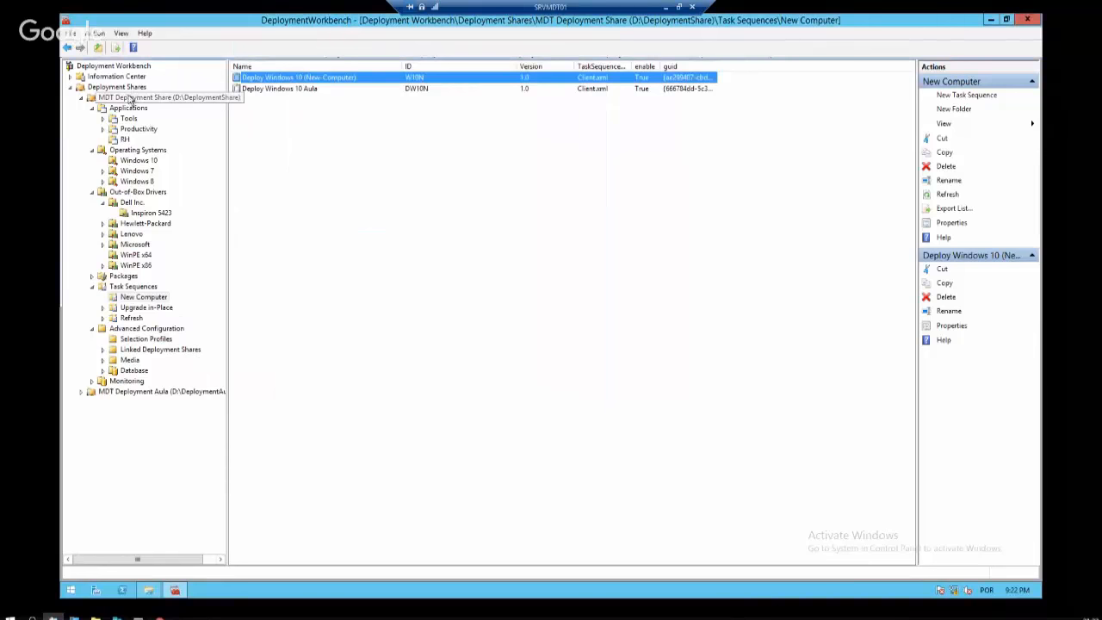
right_click(136, 101)
left_click(203, 150)
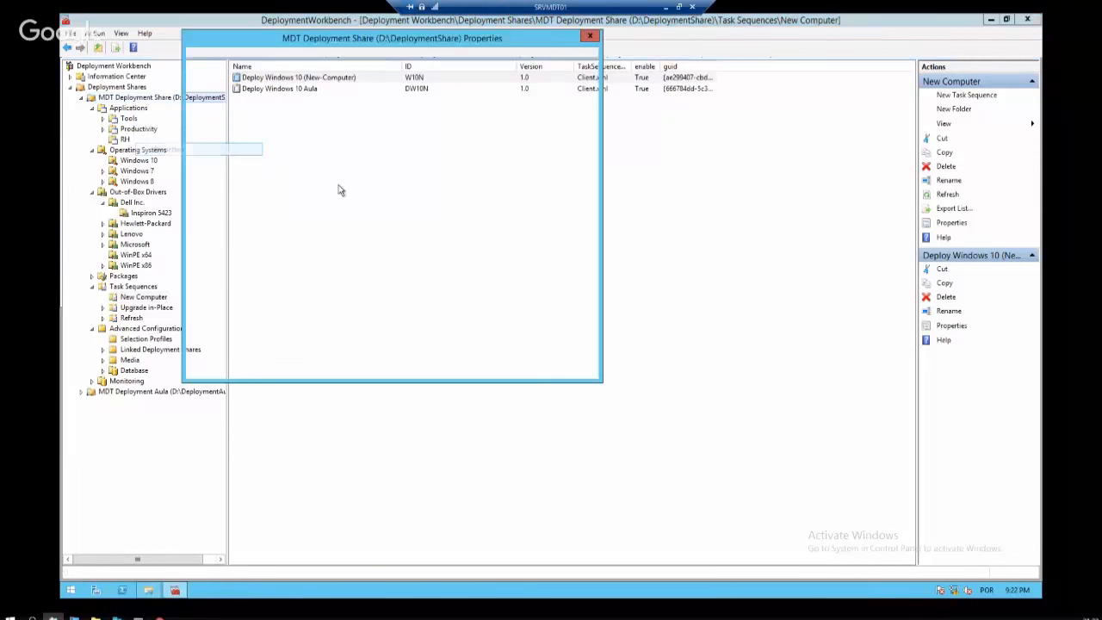
left_click(231, 58)
scroll(279, 311, "down", 2)
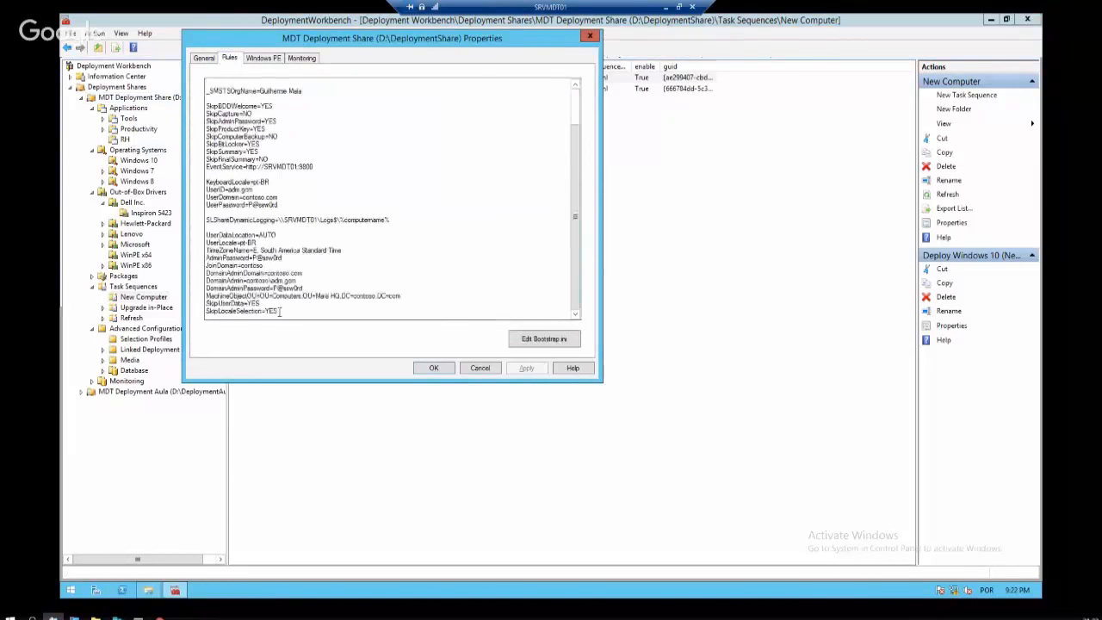
key("Return")
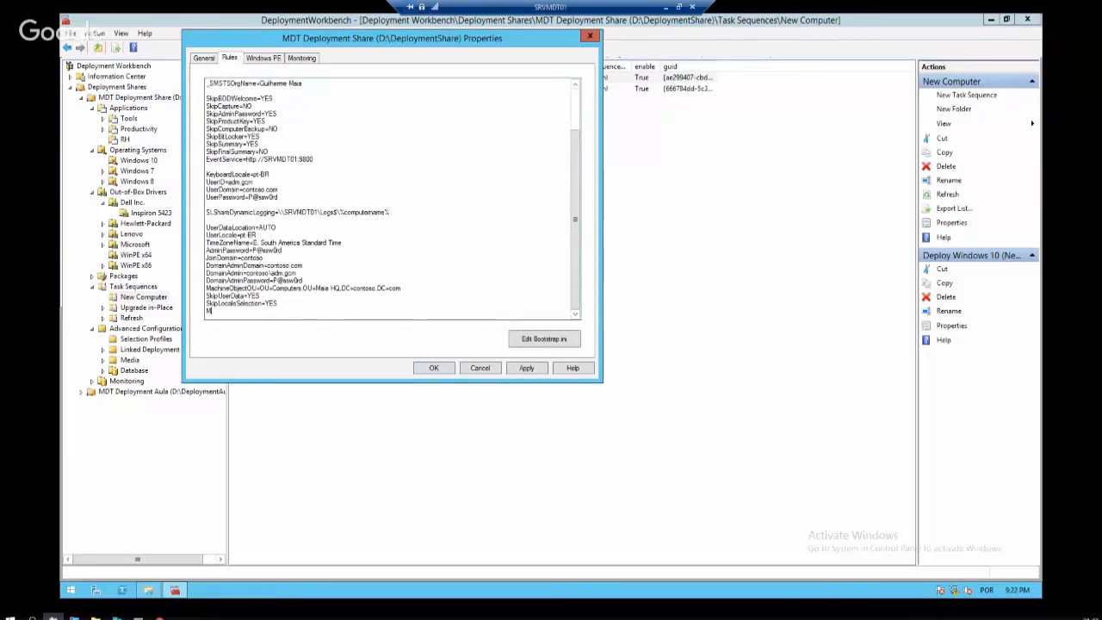
type("UpdateServer=Server")
left_click_drag(267, 311, 203, 312)
left_click(480, 367)
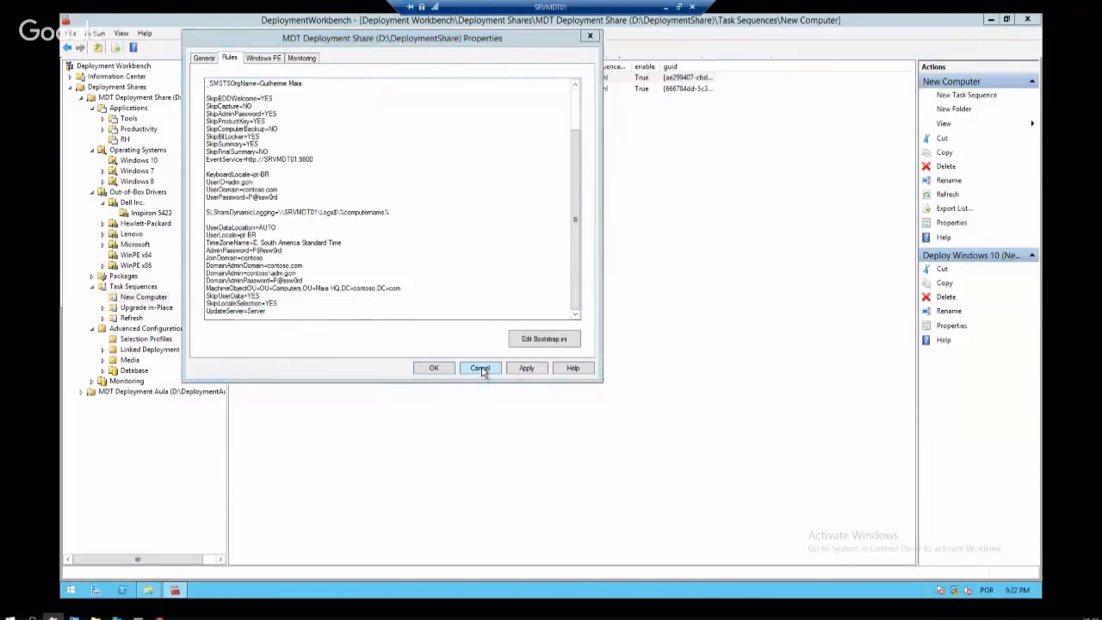
Reopen the Deploy Windows 10 (New-Computer) properties at its Task Sequence step list
right_click(340, 79)
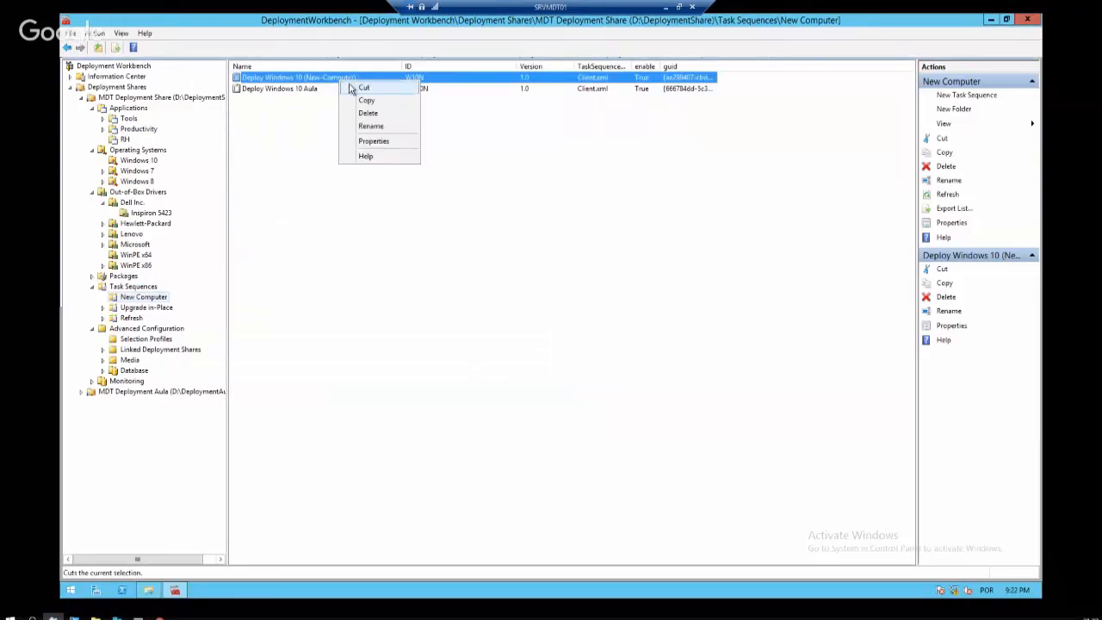
left_click(379, 142)
left_click(260, 61)
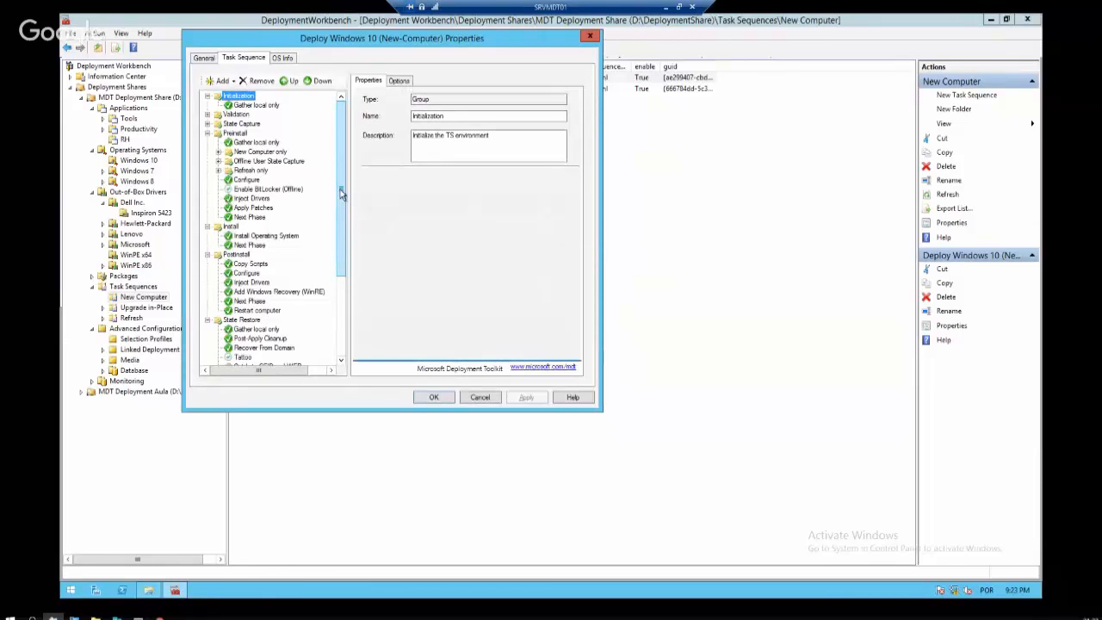
left_click_drag(341, 194, 350, 305)
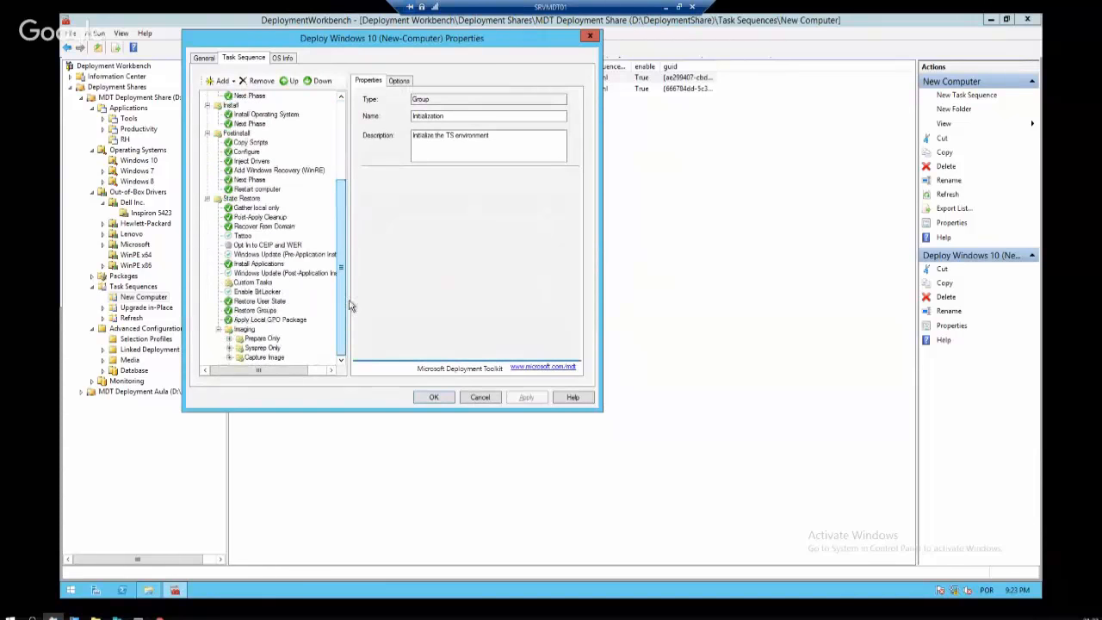
Compare Install Applications and both Windows Update steps, then view Enable BitLocker's TPM-only, AD recovery-key settings
left_click(274, 263)
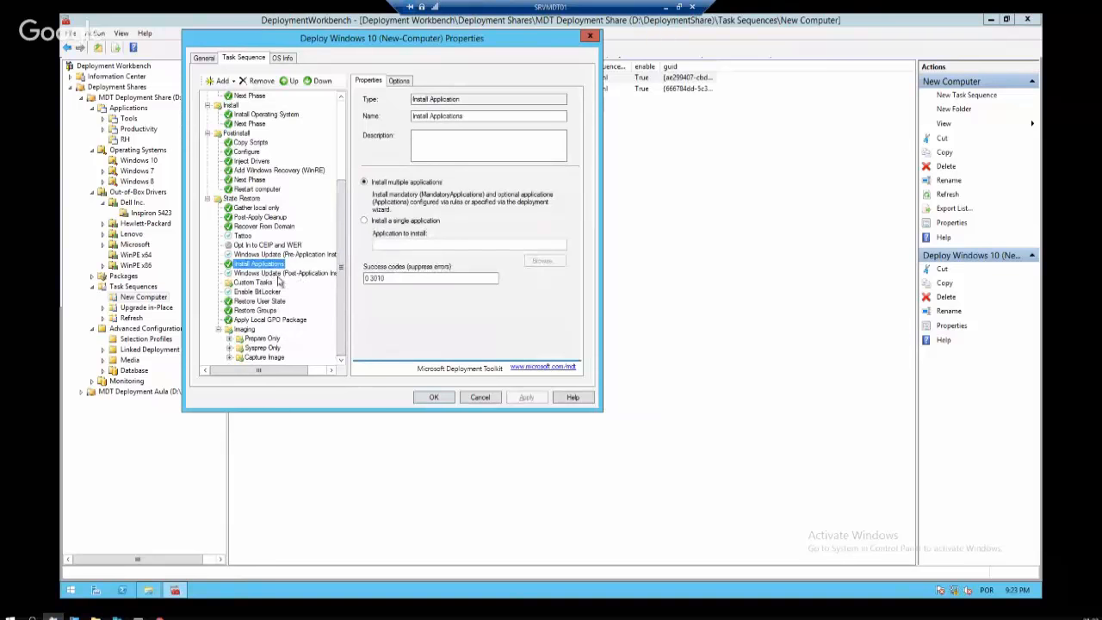
left_click(279, 273)
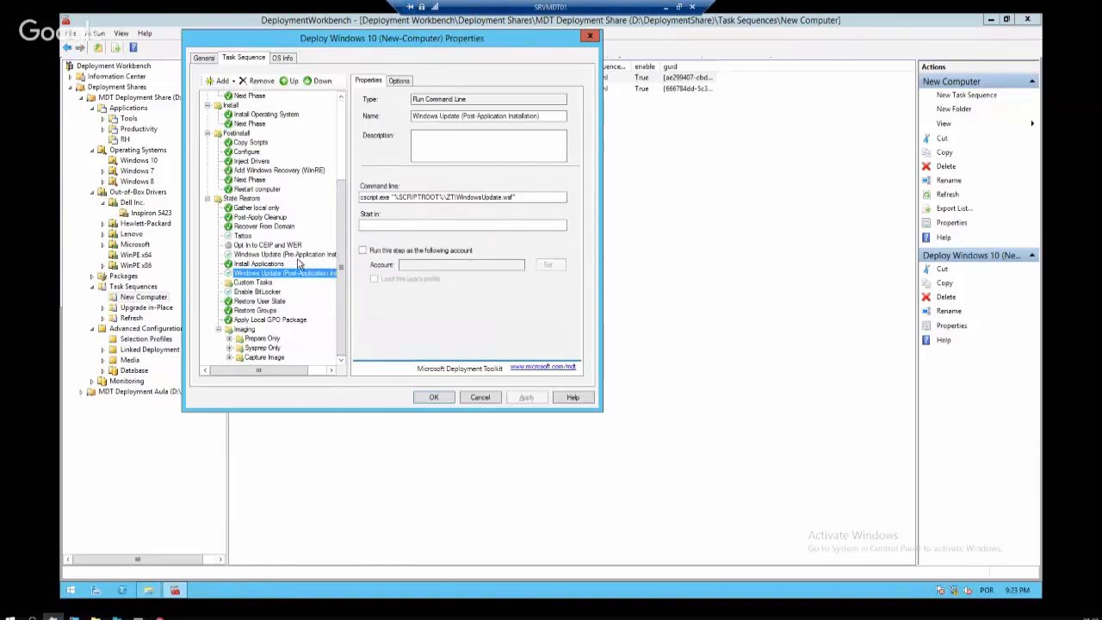
left_click(300, 255)
left_click(308, 274)
left_click(314, 255)
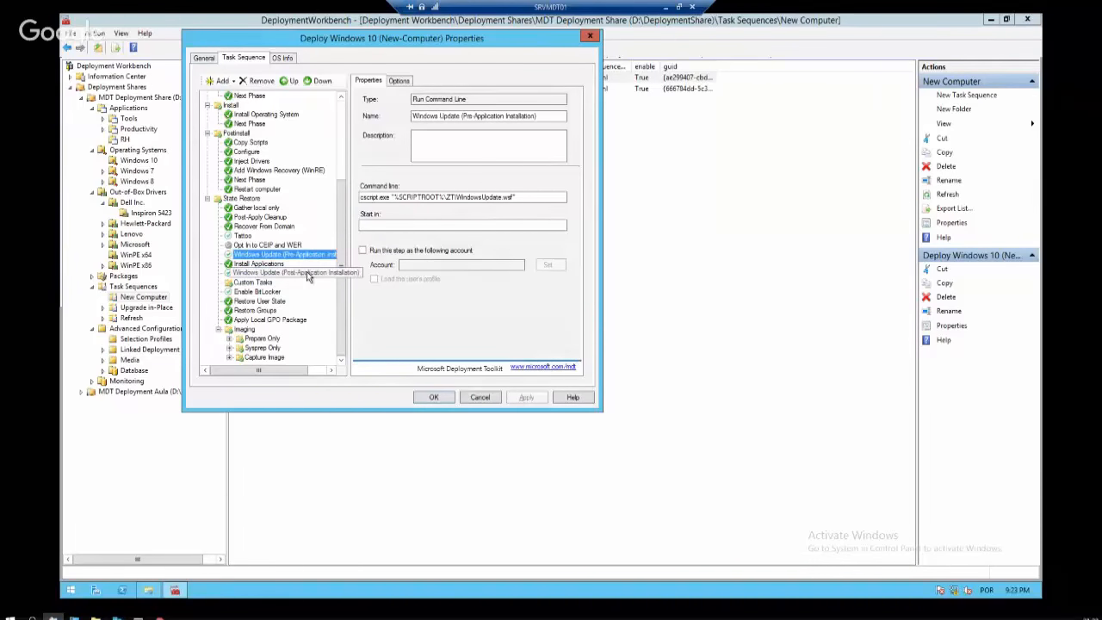
left_click(308, 273)
left_click(311, 256)
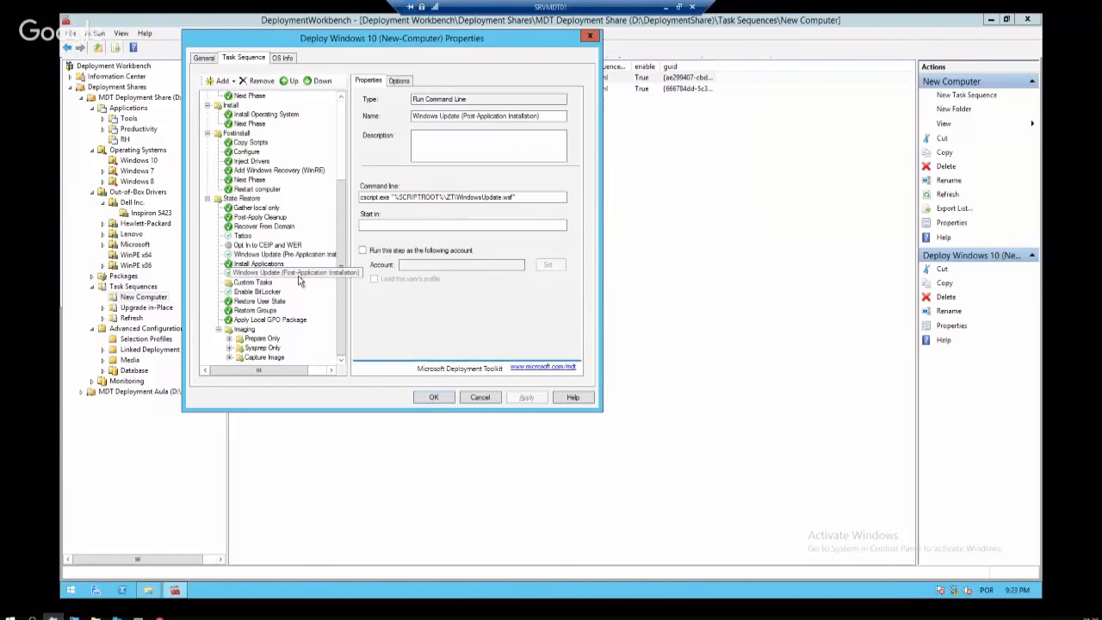
left_click(279, 265)
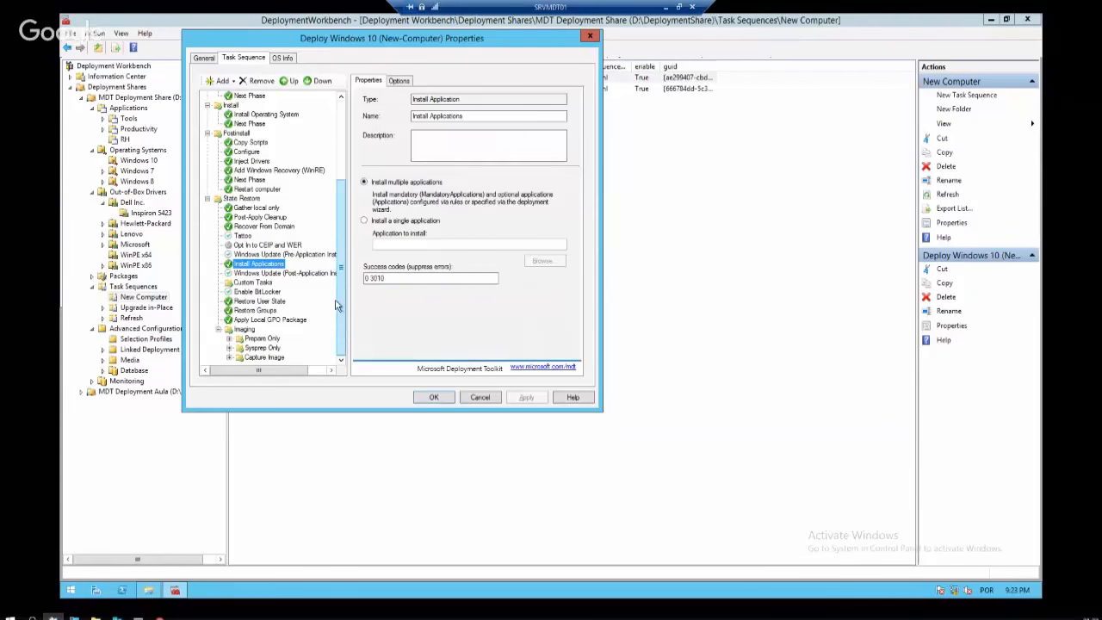
left_click(256, 291)
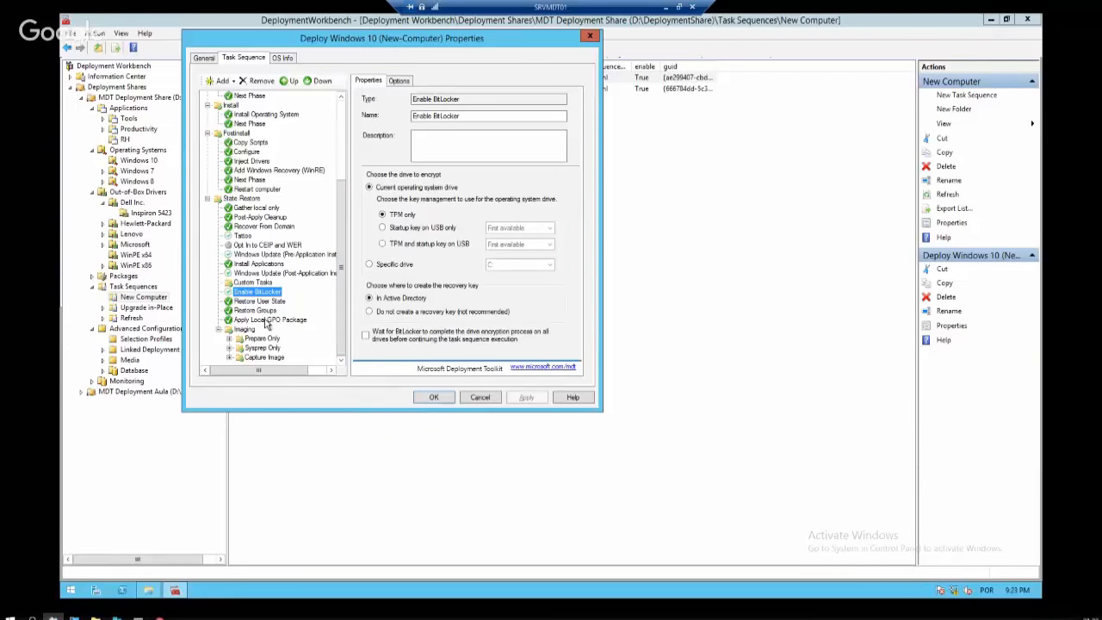
scroll(225, 334, "up", 1)
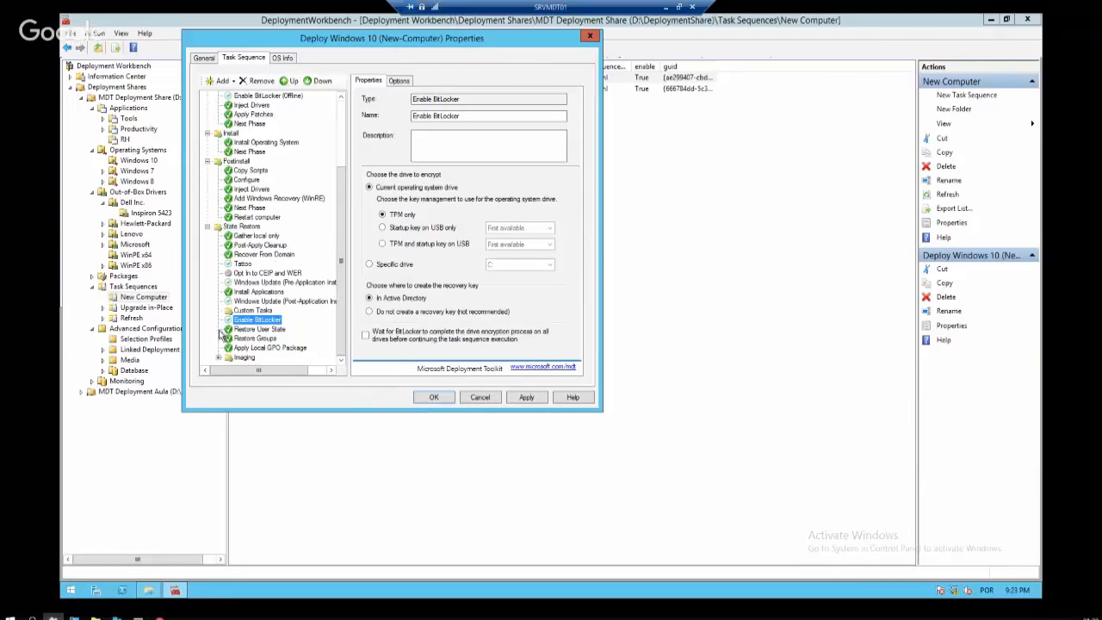
Collapse the State Restore, Postinstall, Install, Preinstall and Initialization groups, then cancel the Properties dialog
left_click(208, 227)
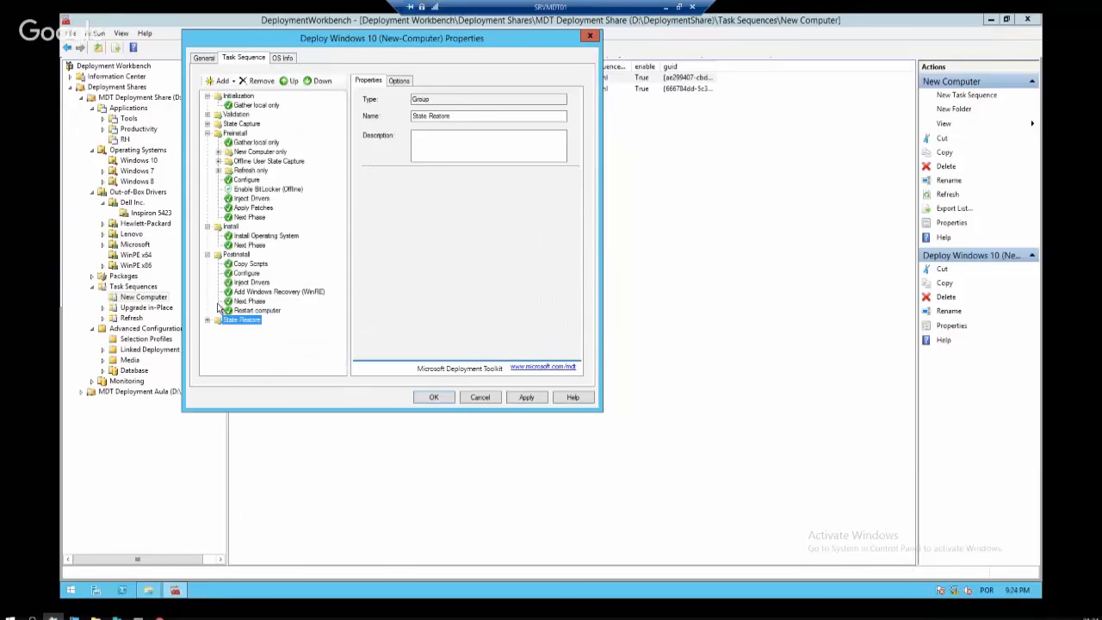
left_click(207, 255)
left_click(207, 227)
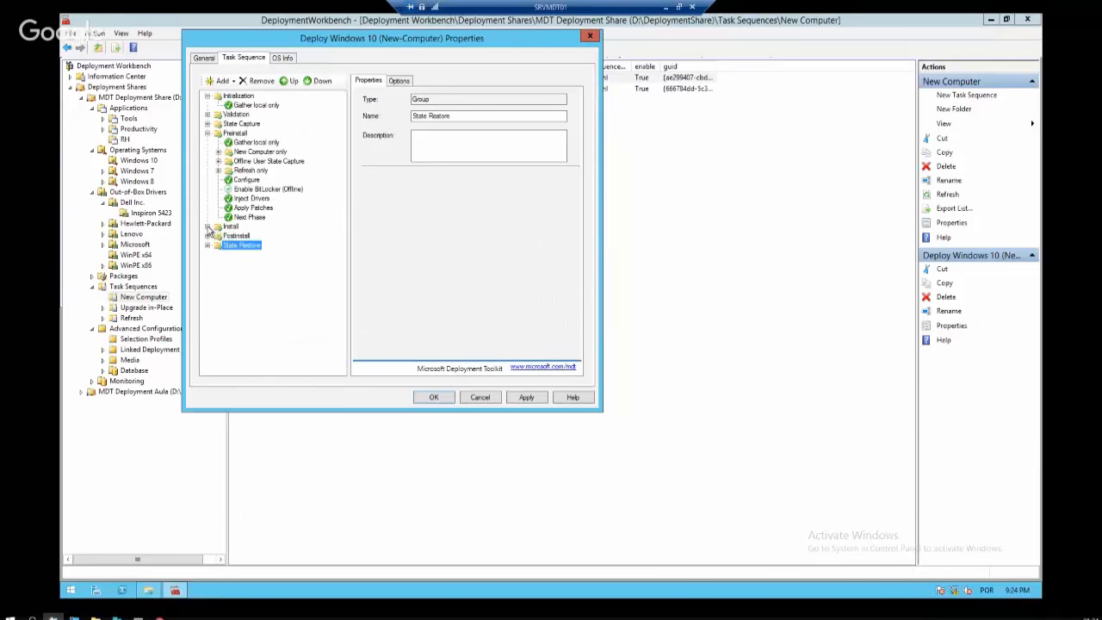
left_click(207, 133)
left_click(207, 95)
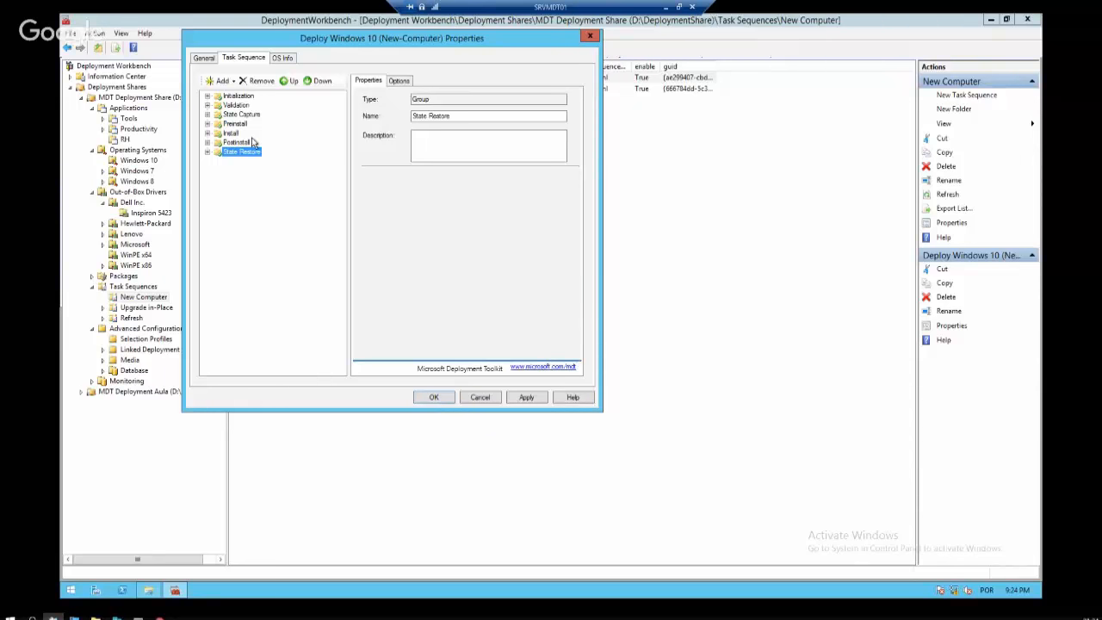
left_click(488, 401)
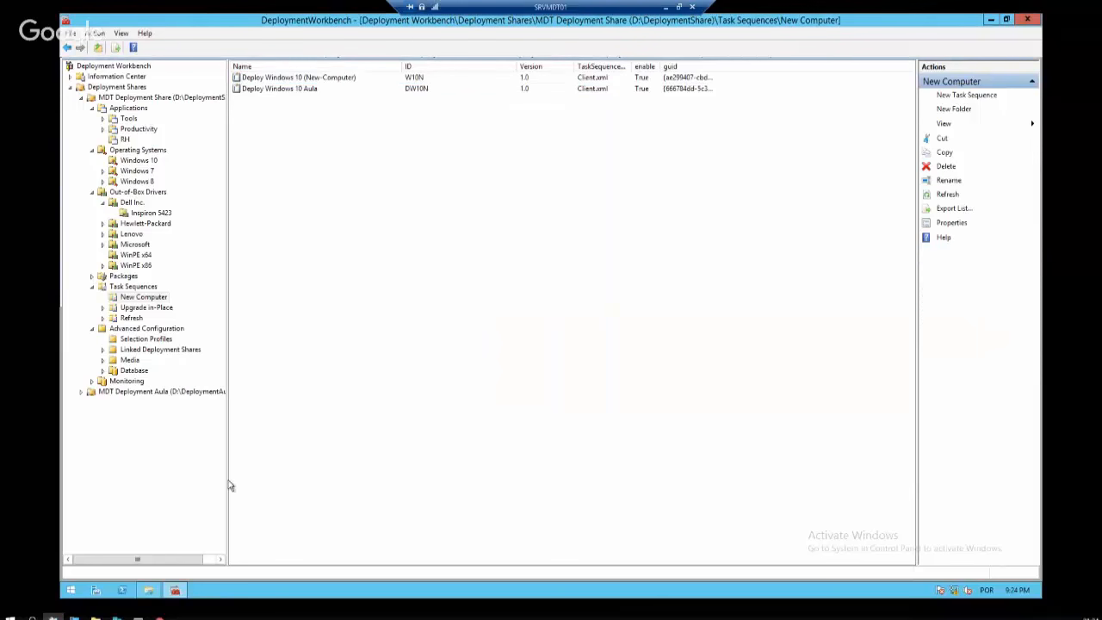
mouse_move(153, 591)
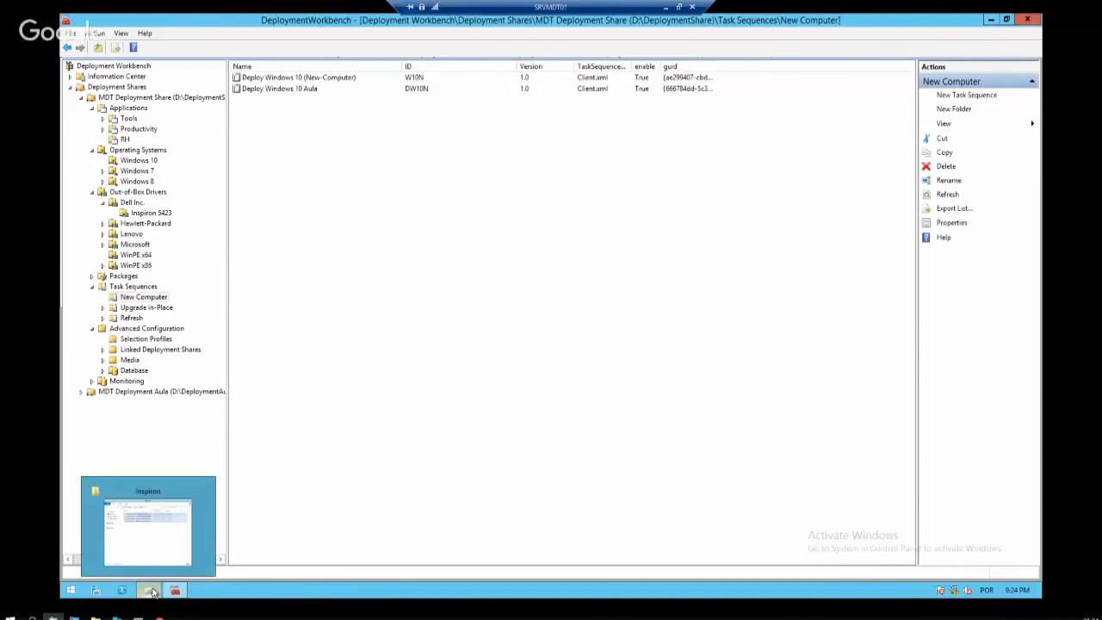
Navigate File Explorer from the Inspiron drivers folder to D:\DeploymentShare\Boot
left_click(153, 590)
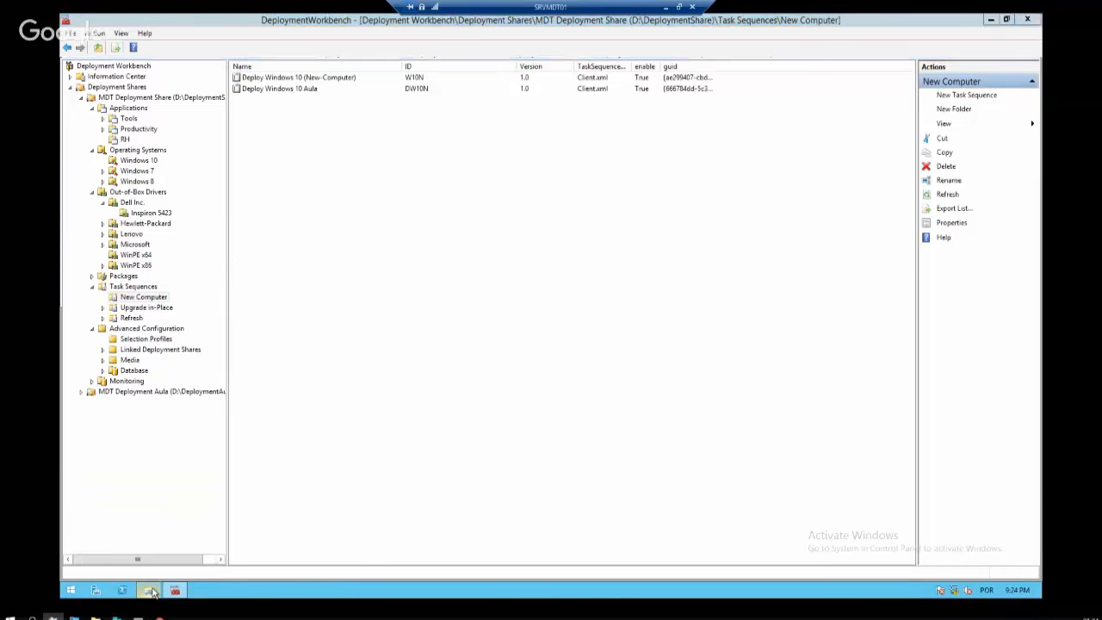
left_click(405, 91)
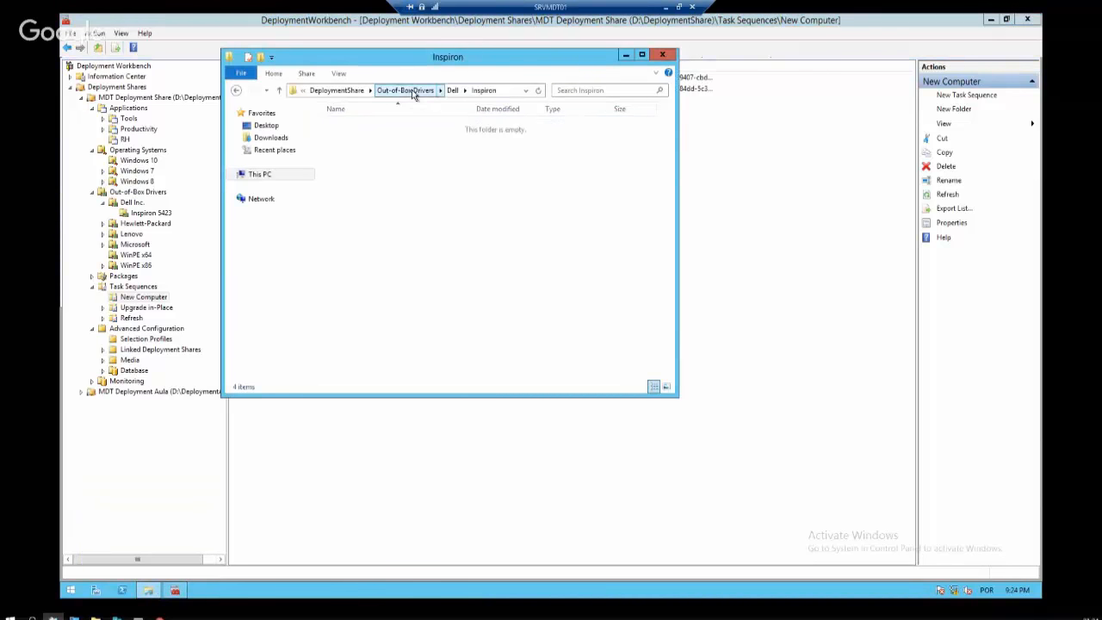
left_click(381, 90)
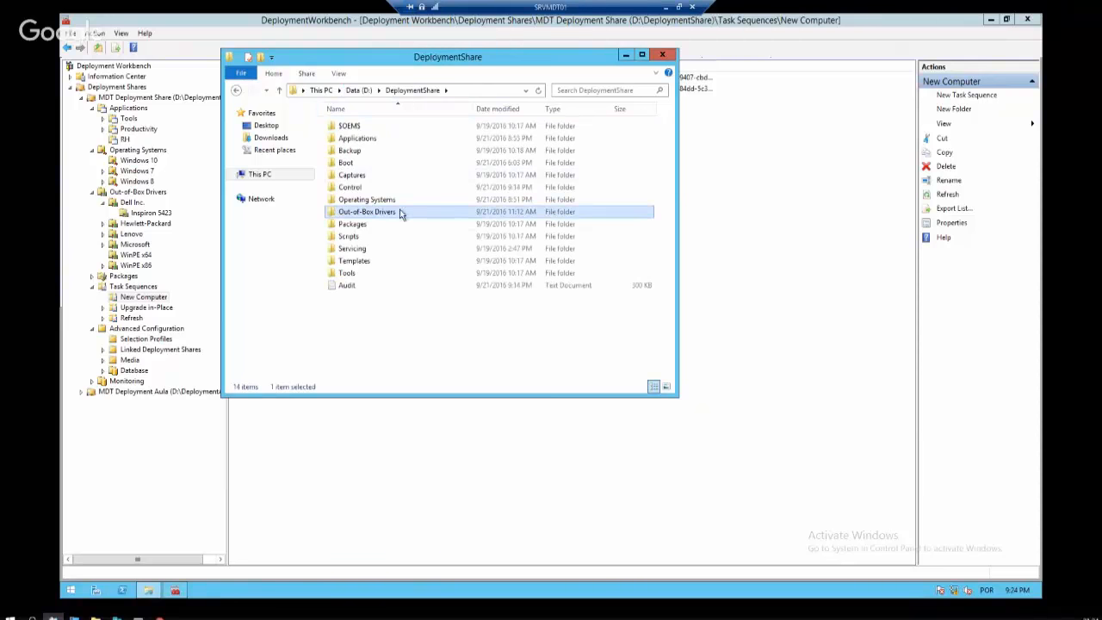
double_click(360, 163)
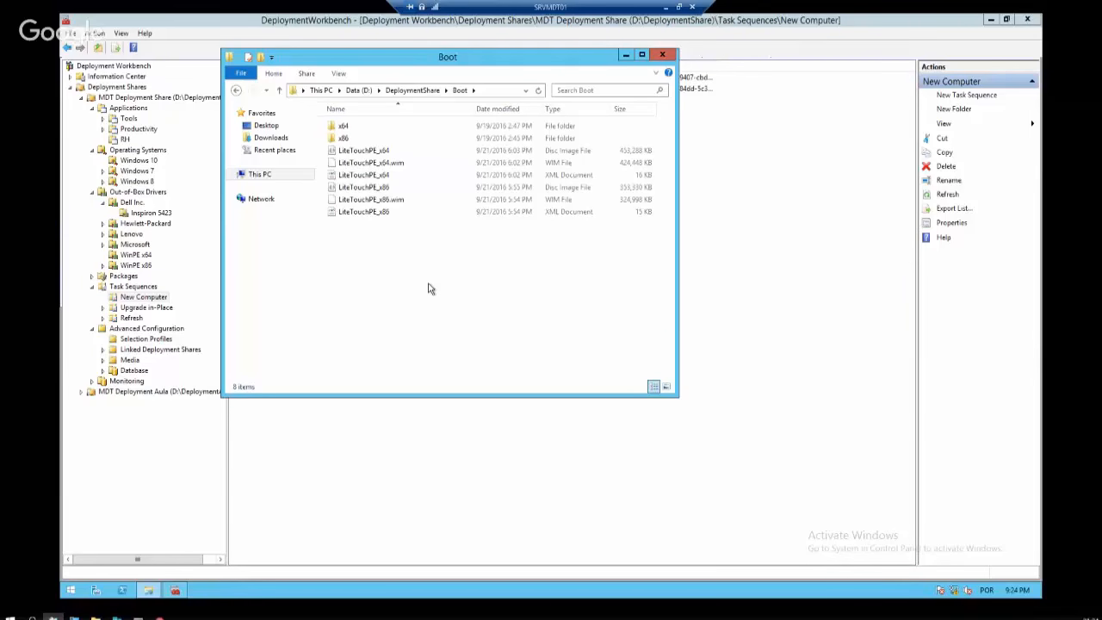
Compare the LiteTouchPE_x64.wim and LiteTouchPE_x86.wim file sizes, then show the Start screen
left_click(402, 164)
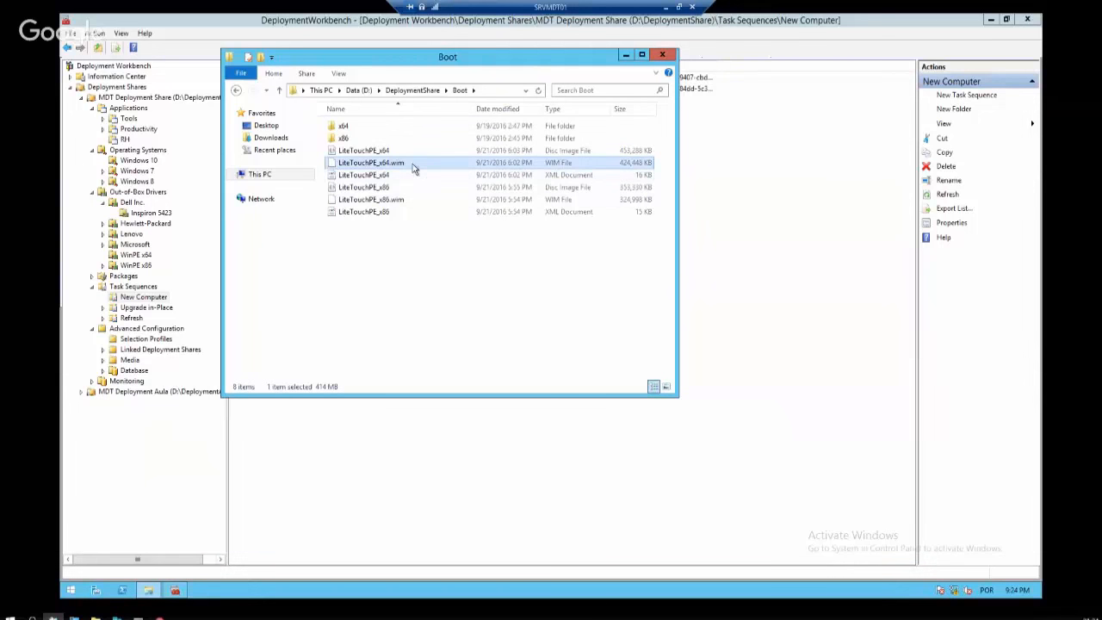
left_click(405, 199)
left_click(402, 167)
left_click(405, 202)
left_click(403, 167)
key("super")
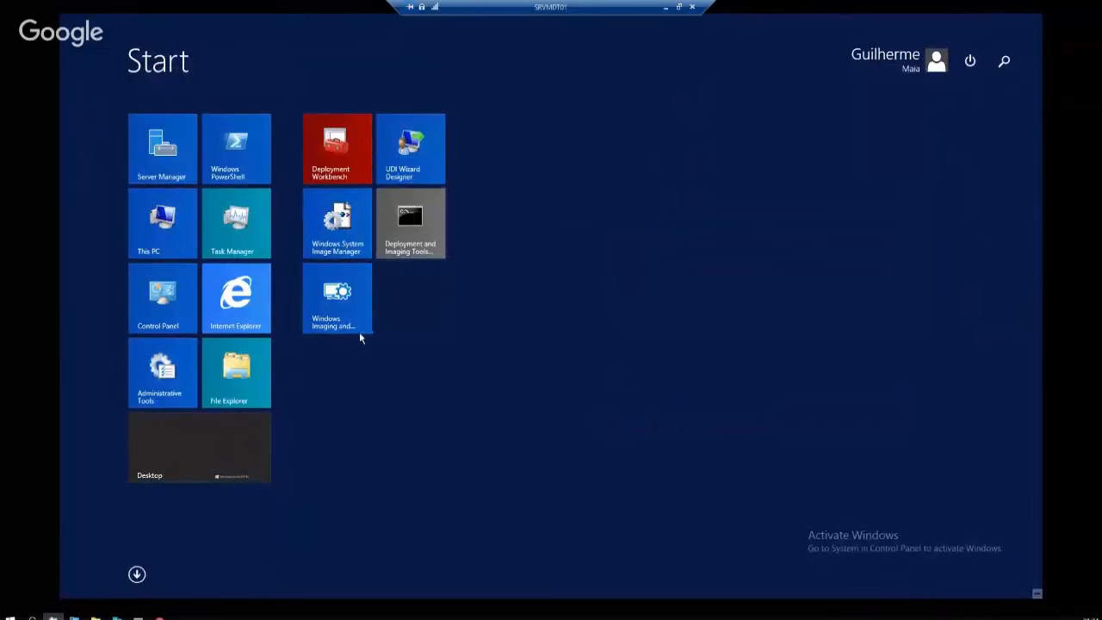
Launch Windows Deployment Services by searching for 'wds'
key("super")
key("super")
type("wds")
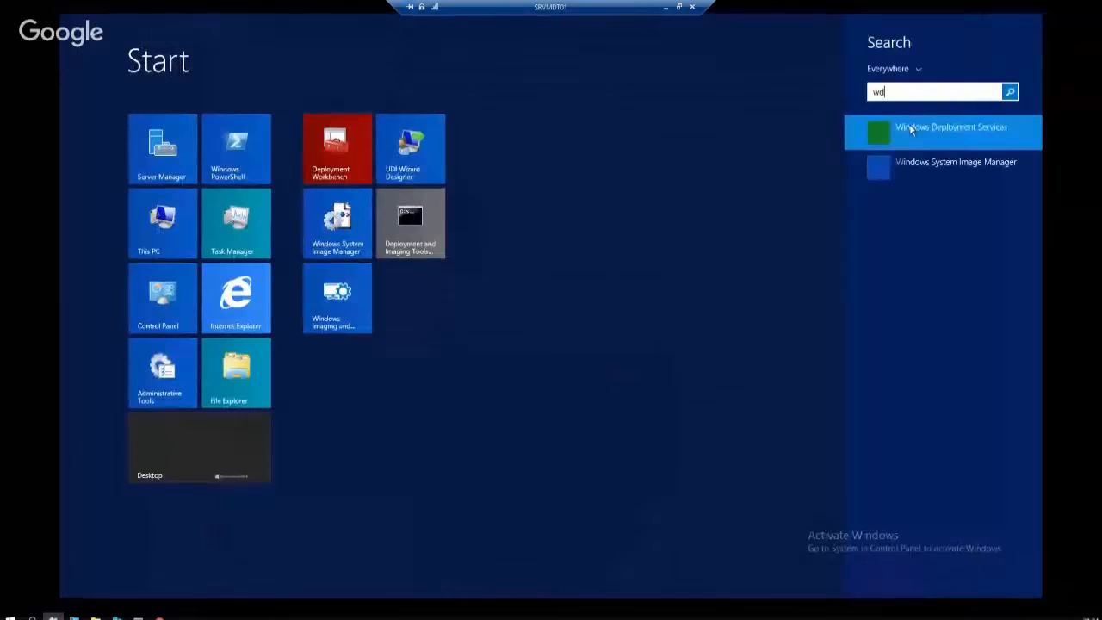
left_click(911, 131)
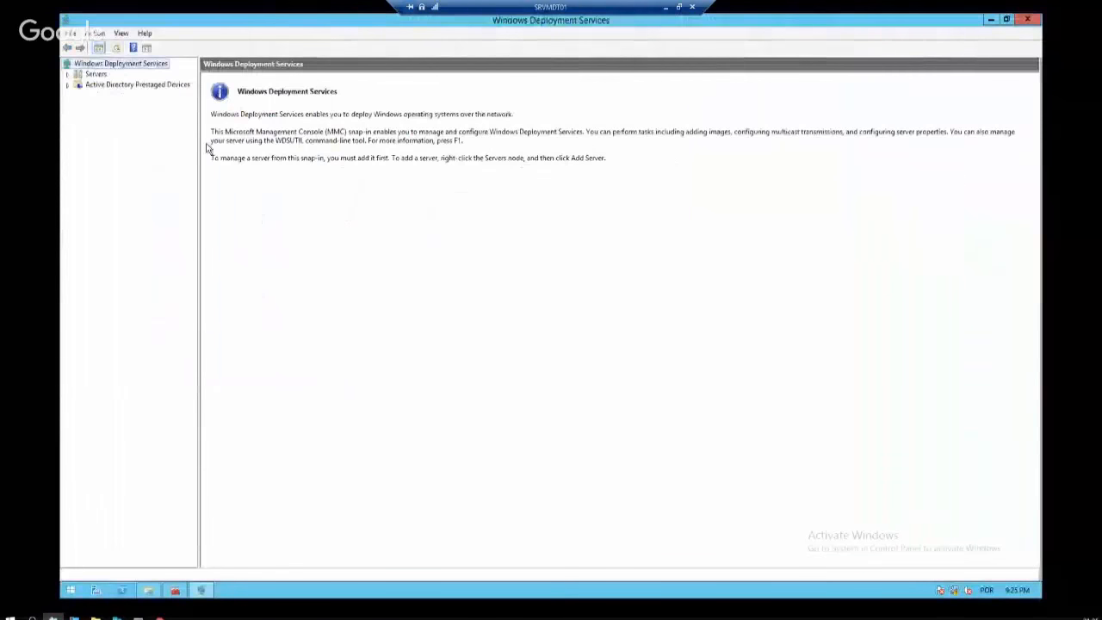
Browse SRVMDT01.contoso.com's Install Images, Boot Images and Pending Devices, ending on Boot Images
left_click(79, 85)
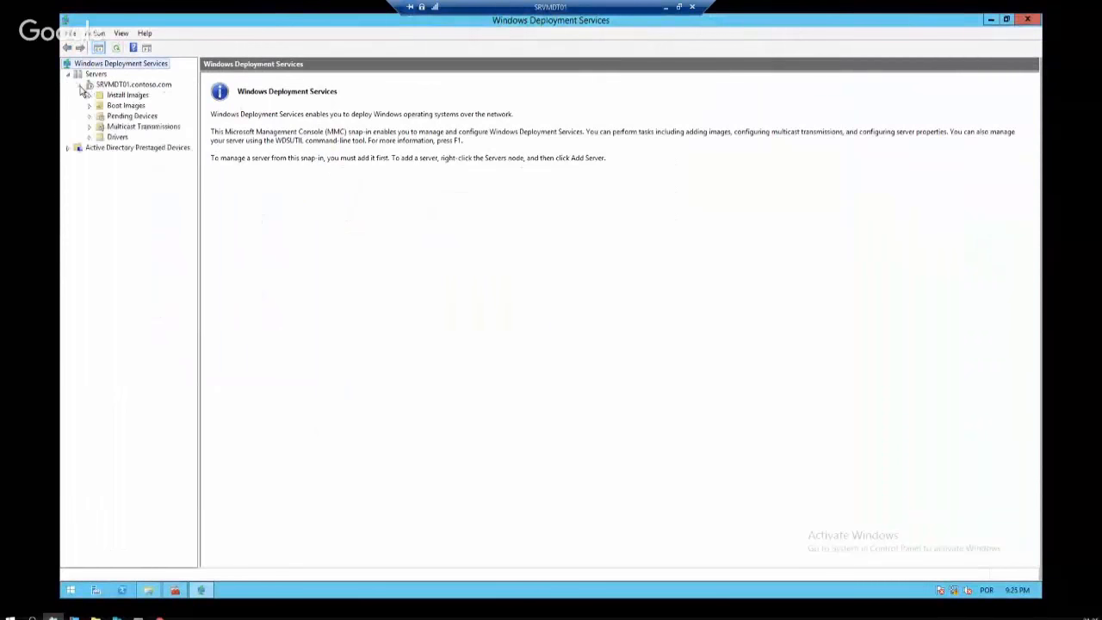
left_click(105, 87)
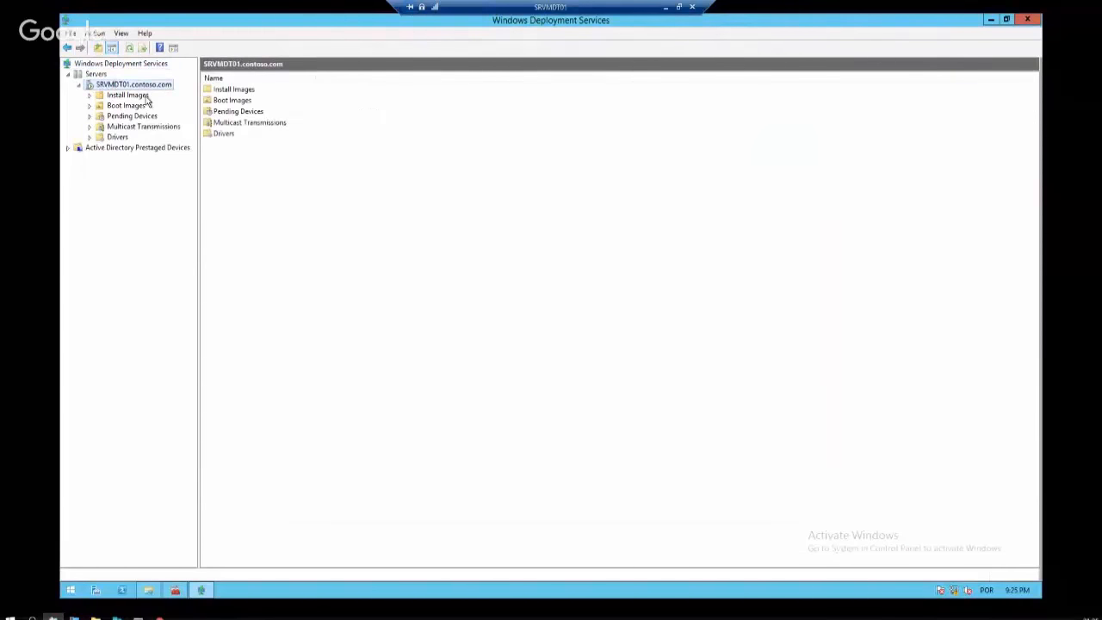
left_click(143, 96)
left_click(141, 106)
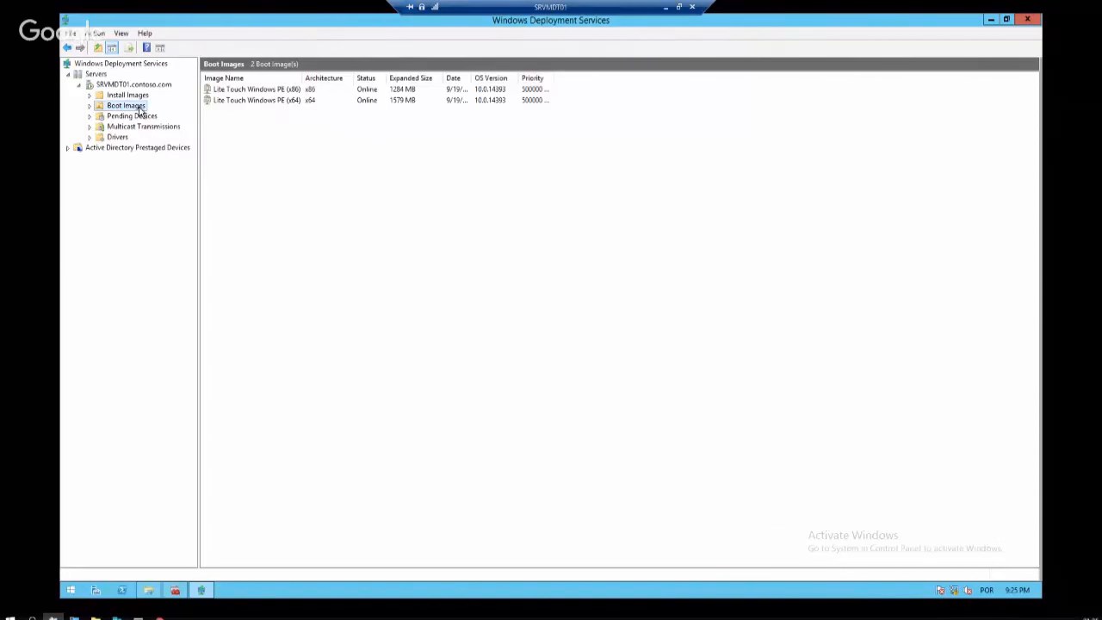
left_click(135, 115)
left_click(136, 104)
left_click(136, 97)
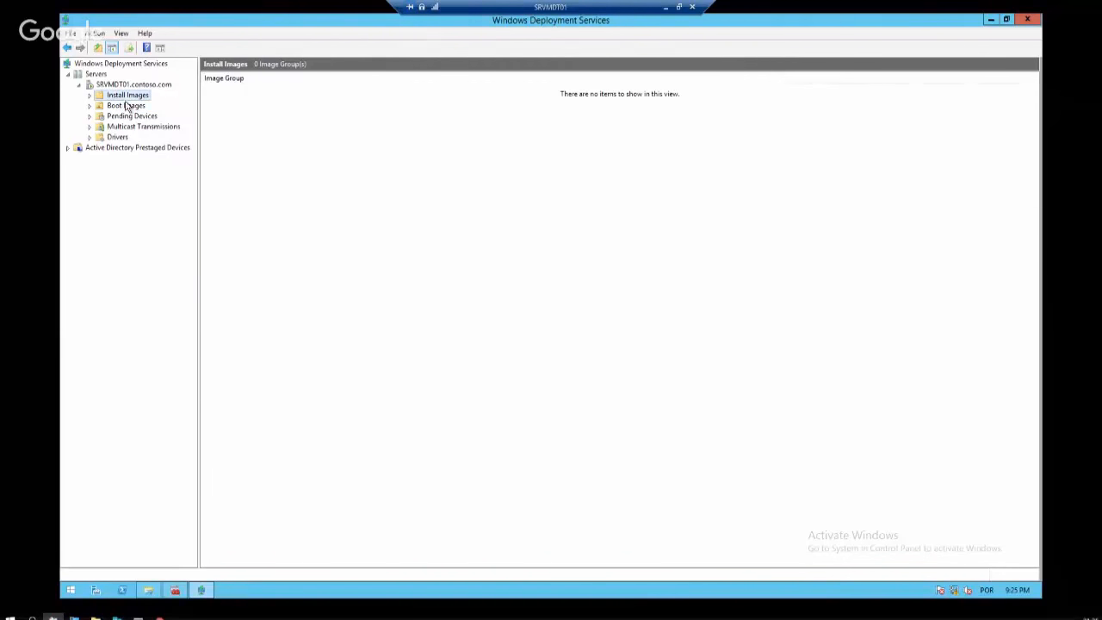
left_click(139, 85)
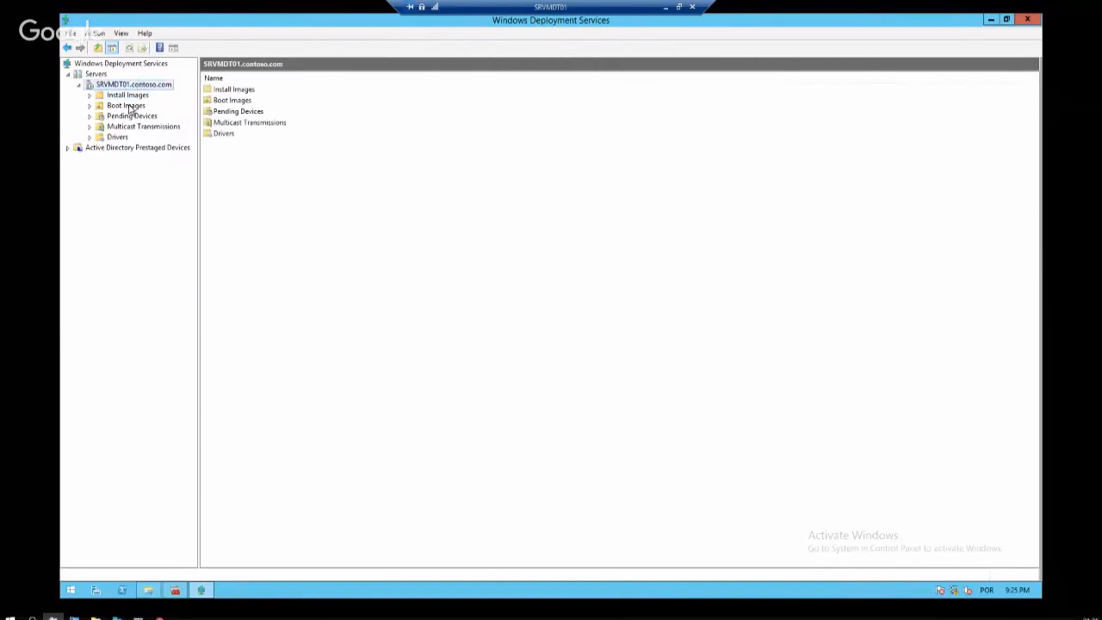
left_click(122, 107)
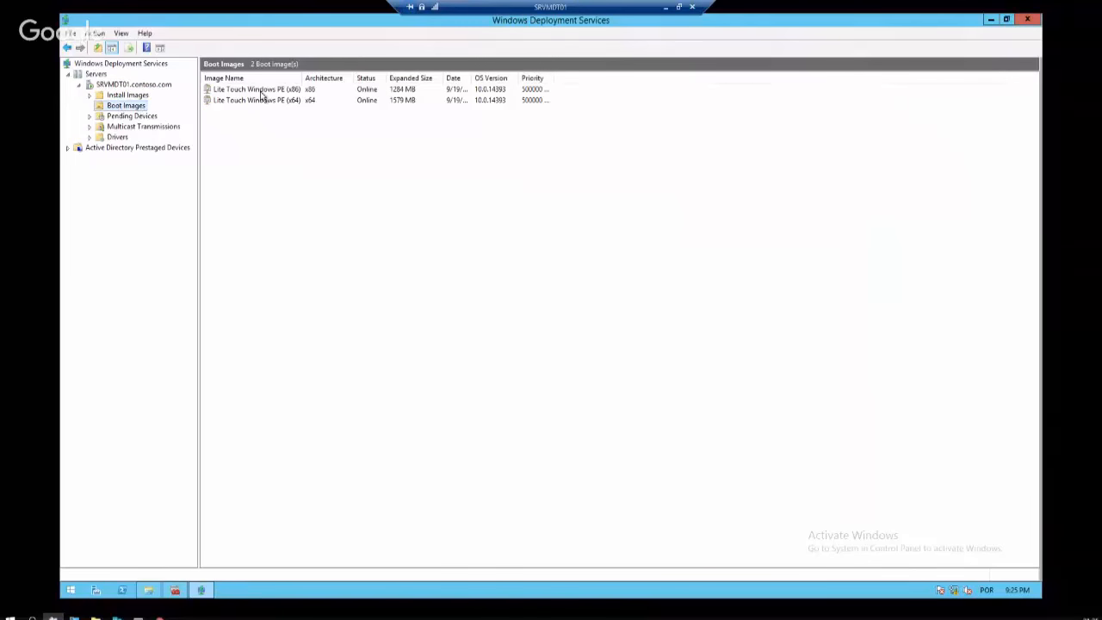
Start Add Boot Image and copy the Boot folder's network share path from its Sharing properties
right_click(123, 110)
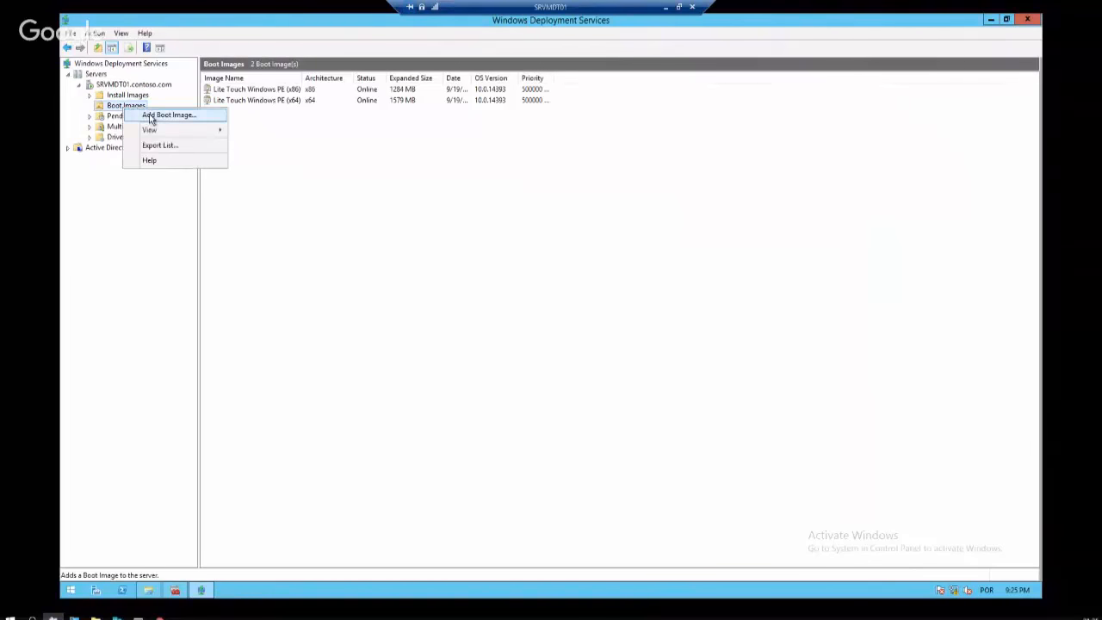
left_click(153, 113)
type("\\\\")
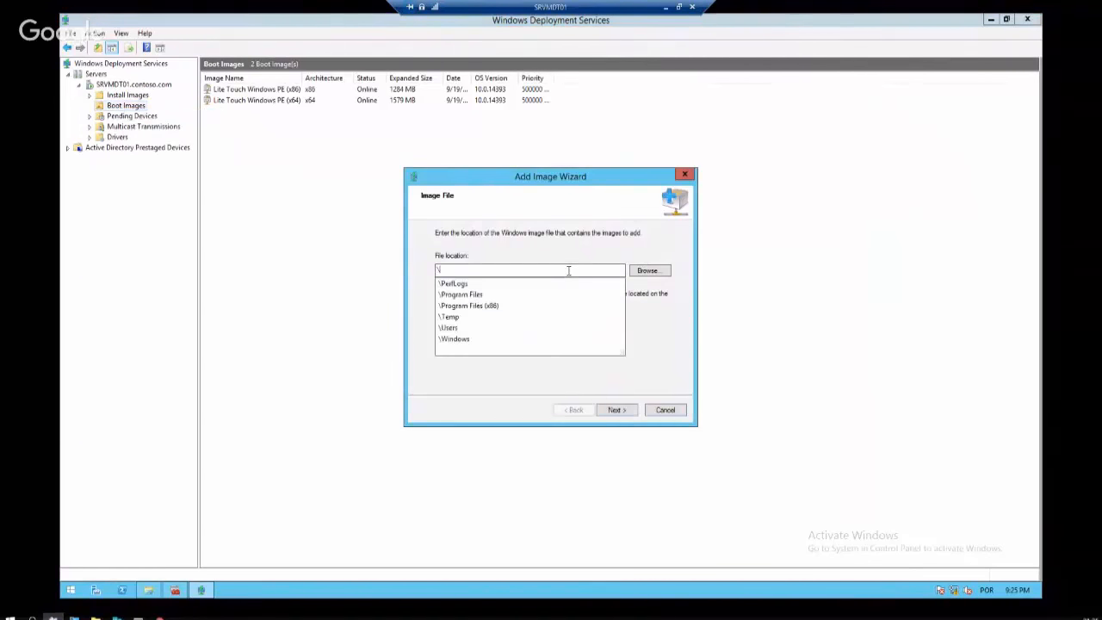
left_click(171, 590)
right_click(405, 264)
left_click(426, 412)
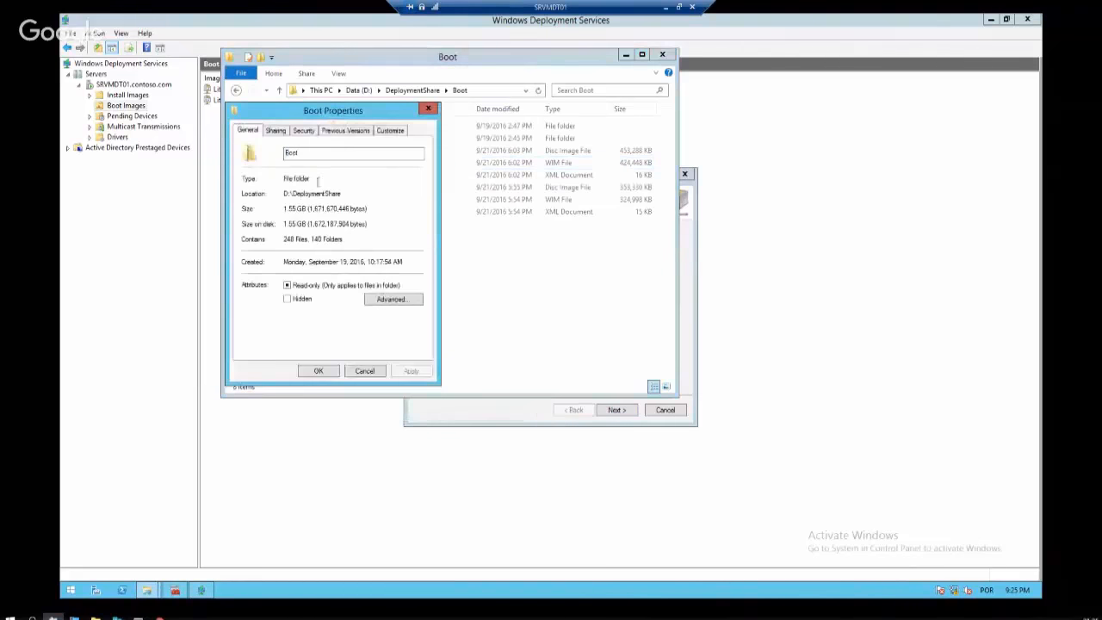
left_click(276, 130)
left_click_drag(249, 194, 387, 192)
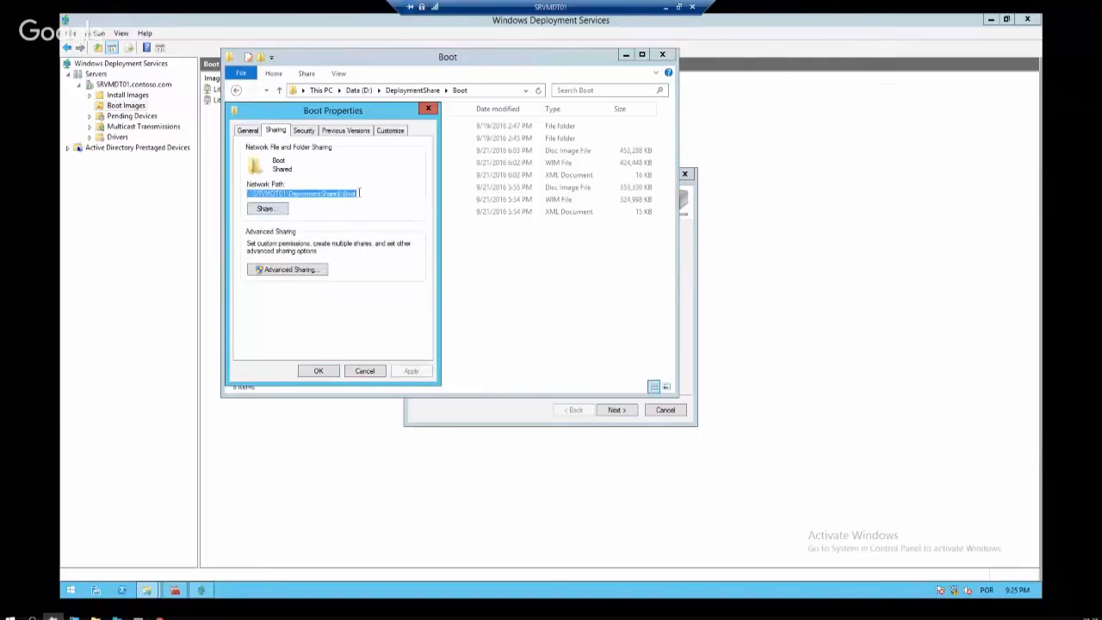
key("ctrl+c")
Paste the Boot share path into the wizard, choose LiteTouchPE_x64.wim, and continue
left_click(494, 413)
left_click_drag(492, 270, 408, 276)
key("ctrl+v")
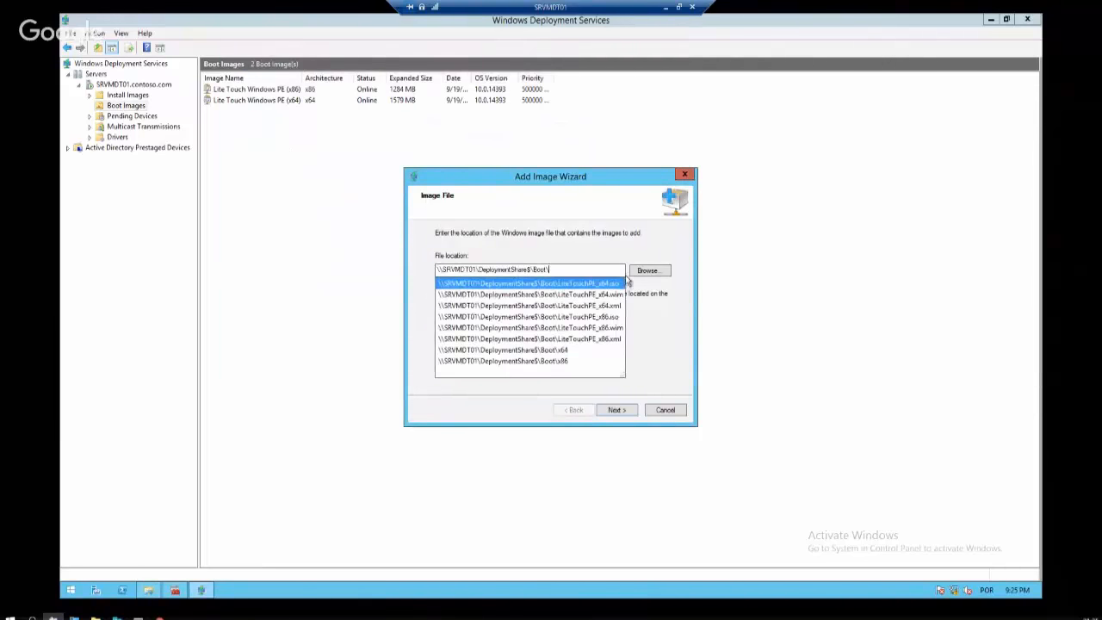
left_click(649, 270)
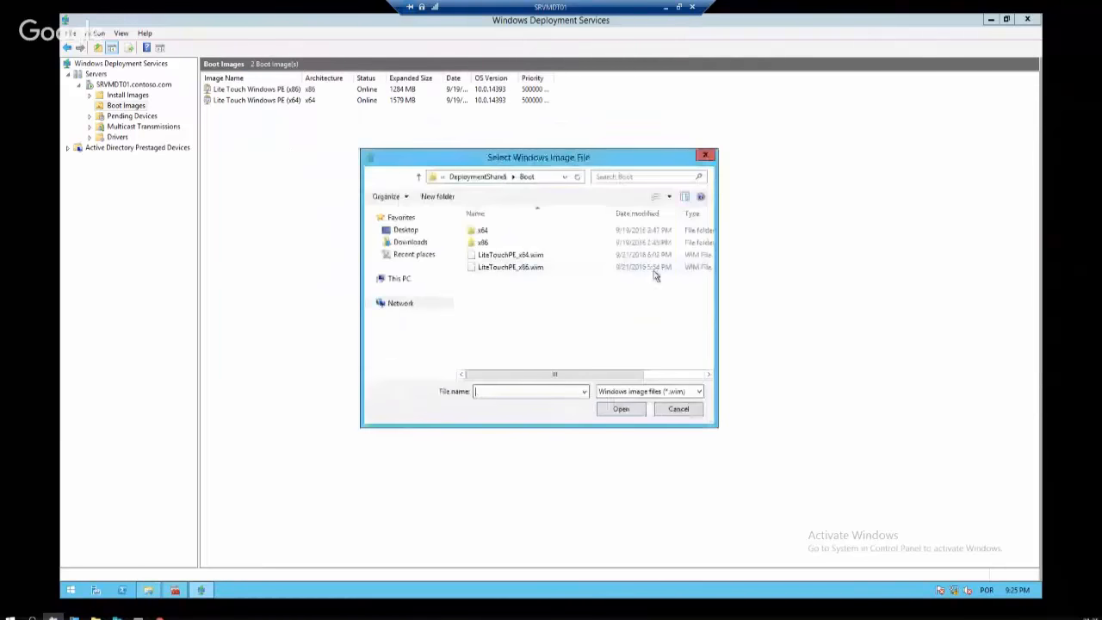
double_click(540, 256)
left_click(617, 410)
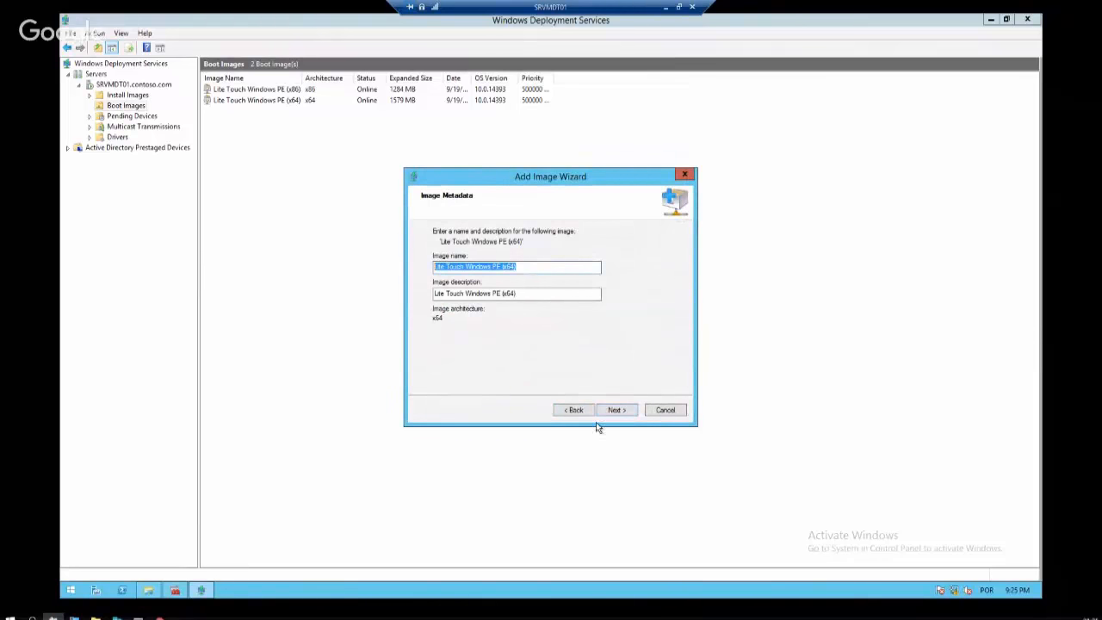
Cancel the boot image addition, review the x64 and x86 boot images, and minimise the remote session
left_click(666, 409)
left_click(564, 329)
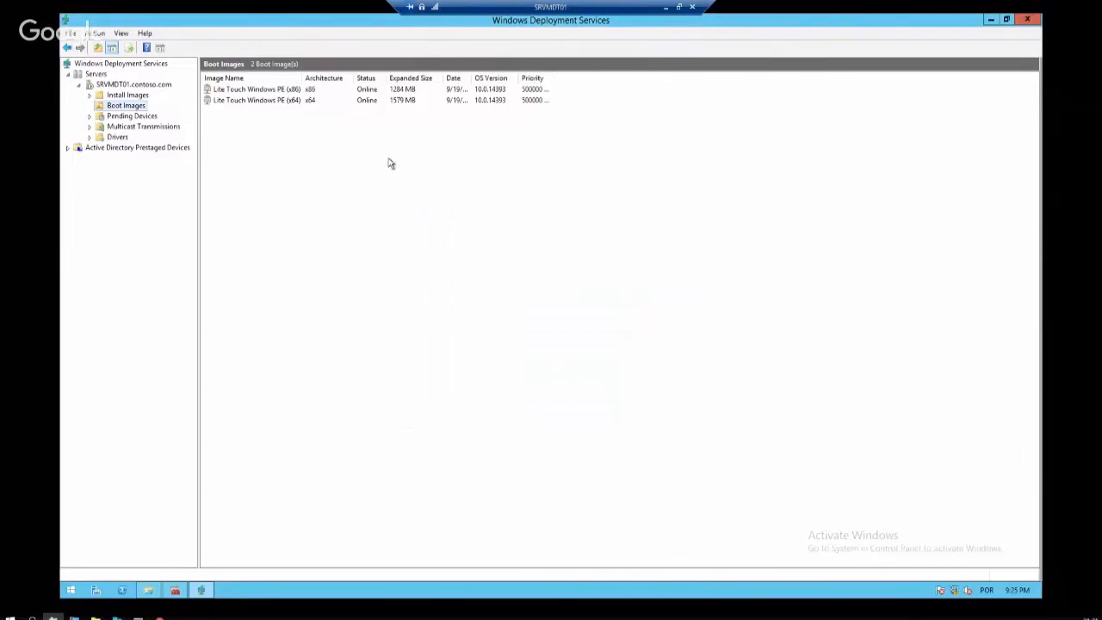
left_click(275, 102)
left_click(275, 90)
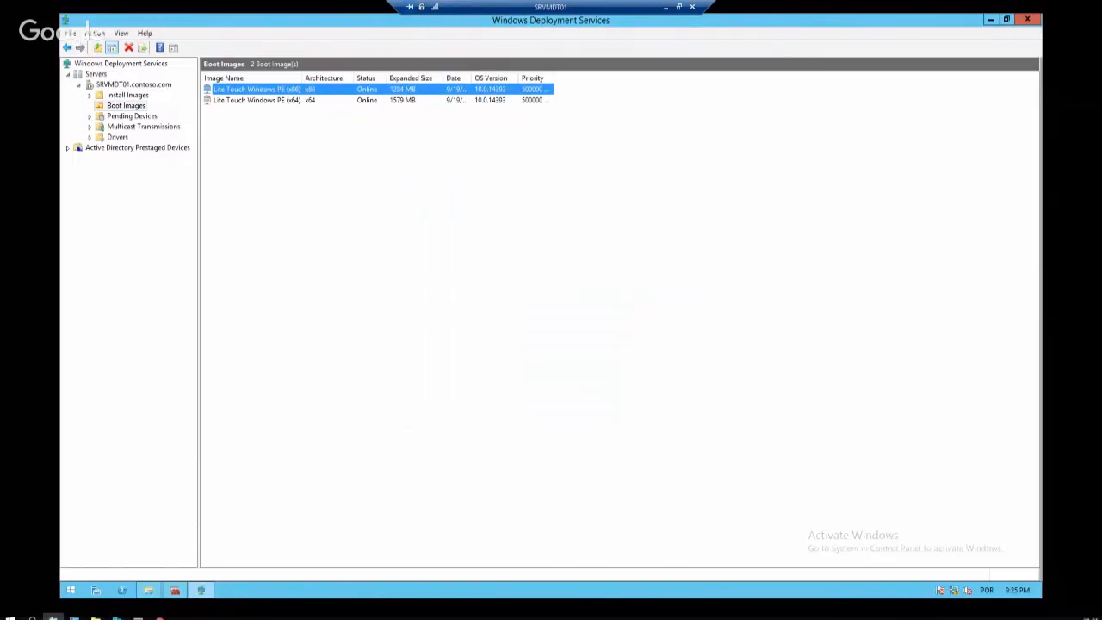
left_click(262, 102)
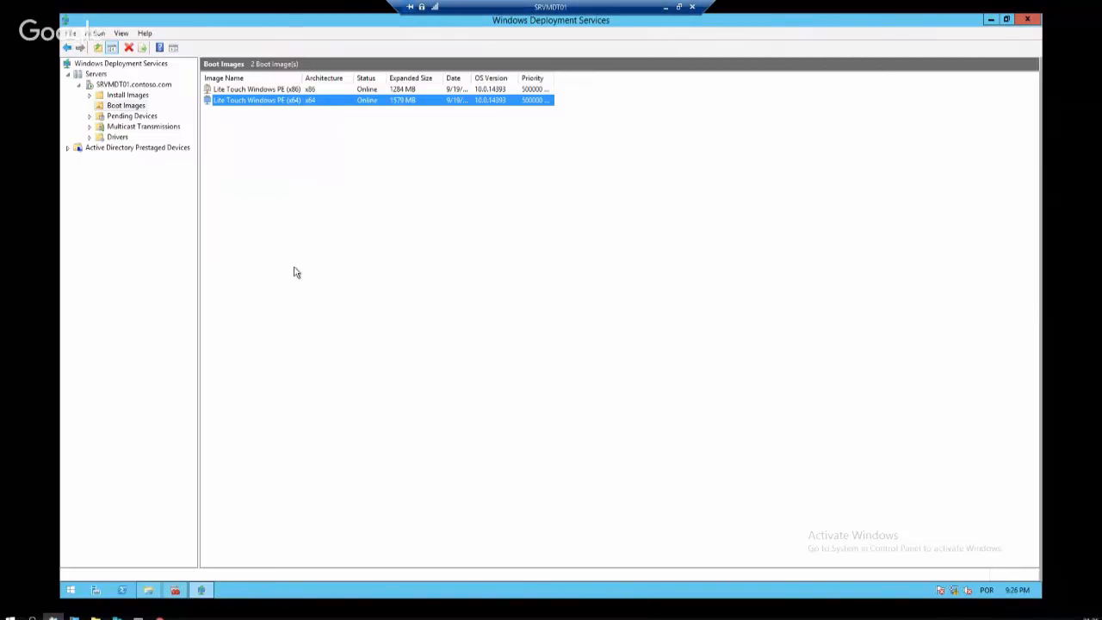
left_click(143, 93)
left_click(148, 86)
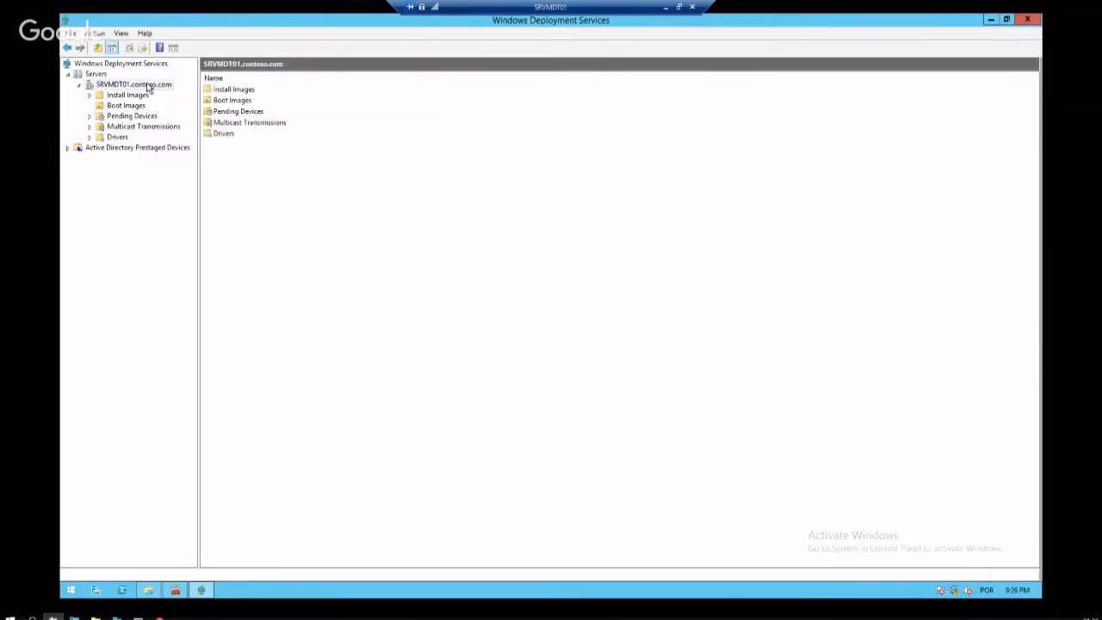
left_click(667, 10)
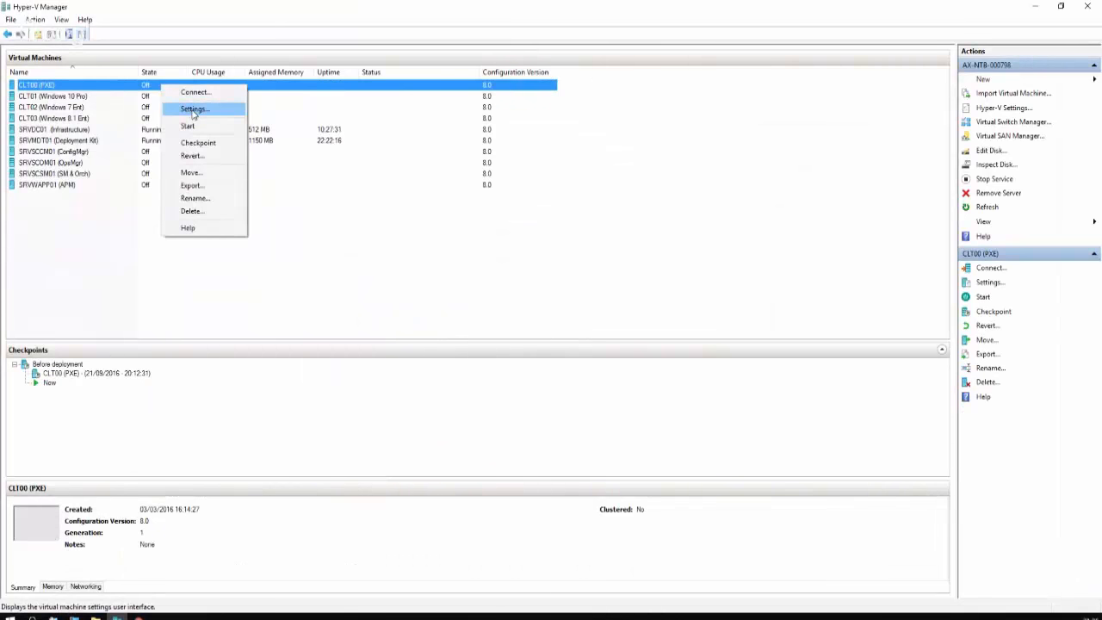
Set CLT00 (PXE) to a fixed 2048 MB of RAM with Dynamic Memory disabled
left_click(194, 111)
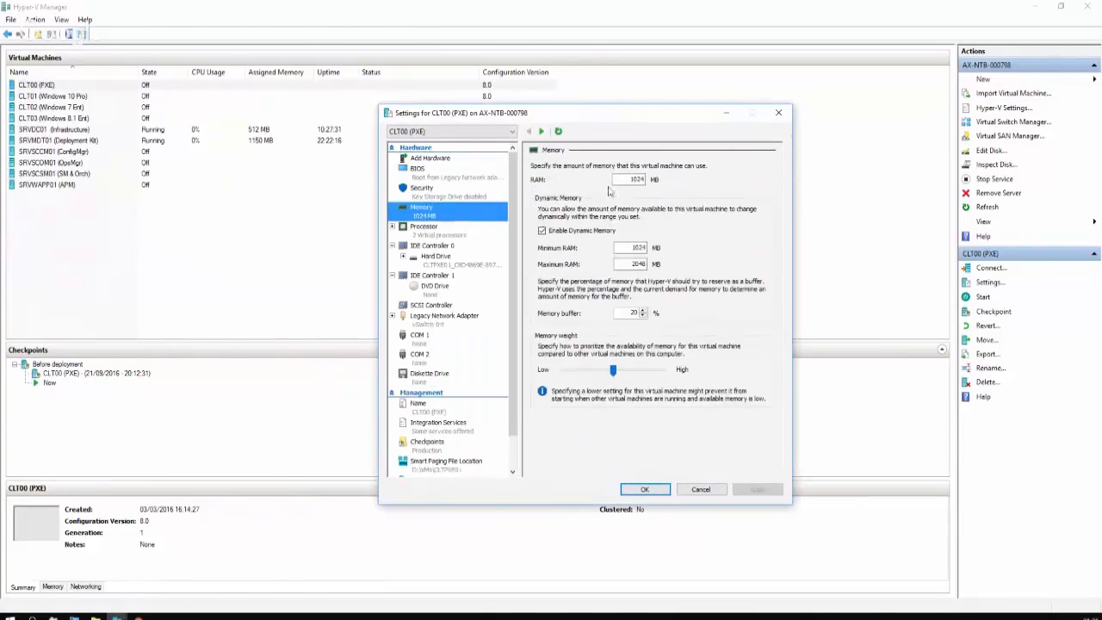
double_click(629, 179)
type("2048")
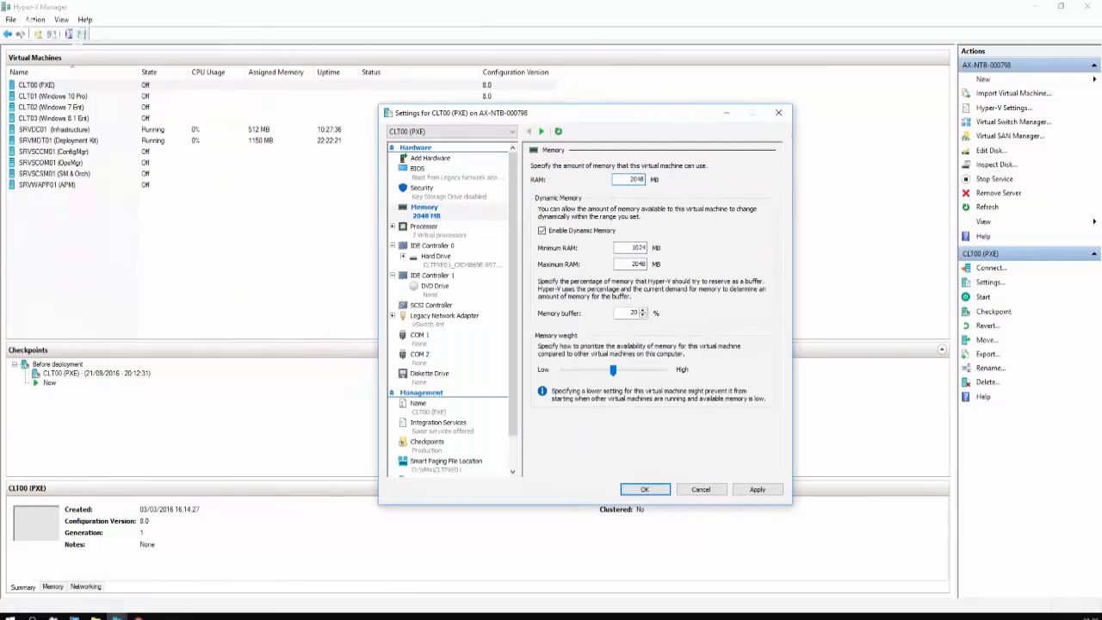
left_click(551, 231)
left_click(644, 489)
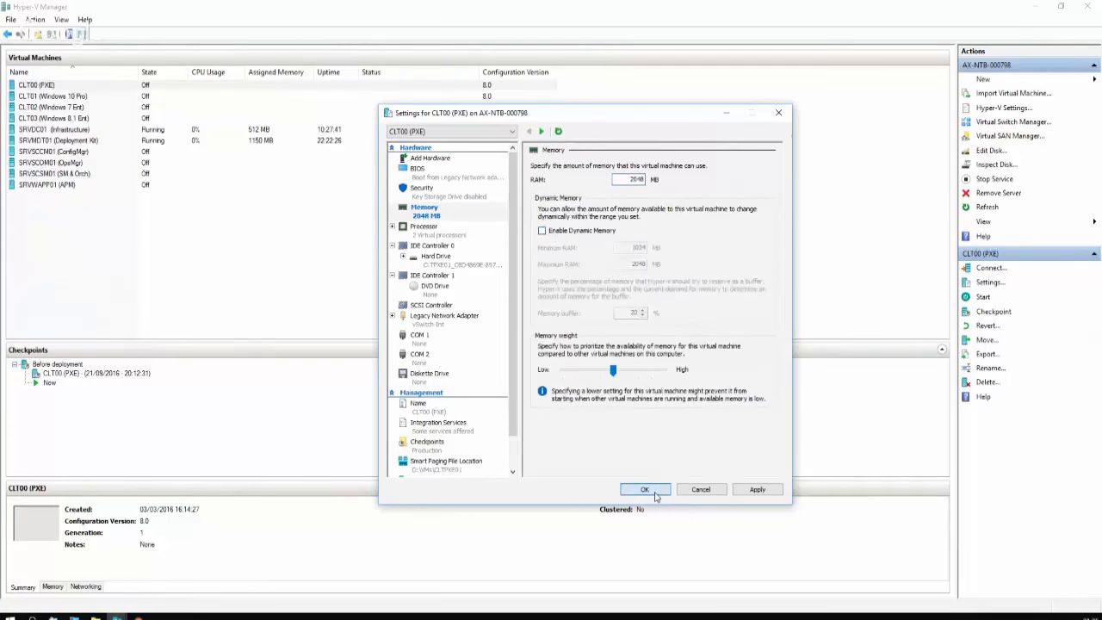
Start CLT00 (PXE) and centre its console window
right_click(236, 85)
left_click(259, 126)
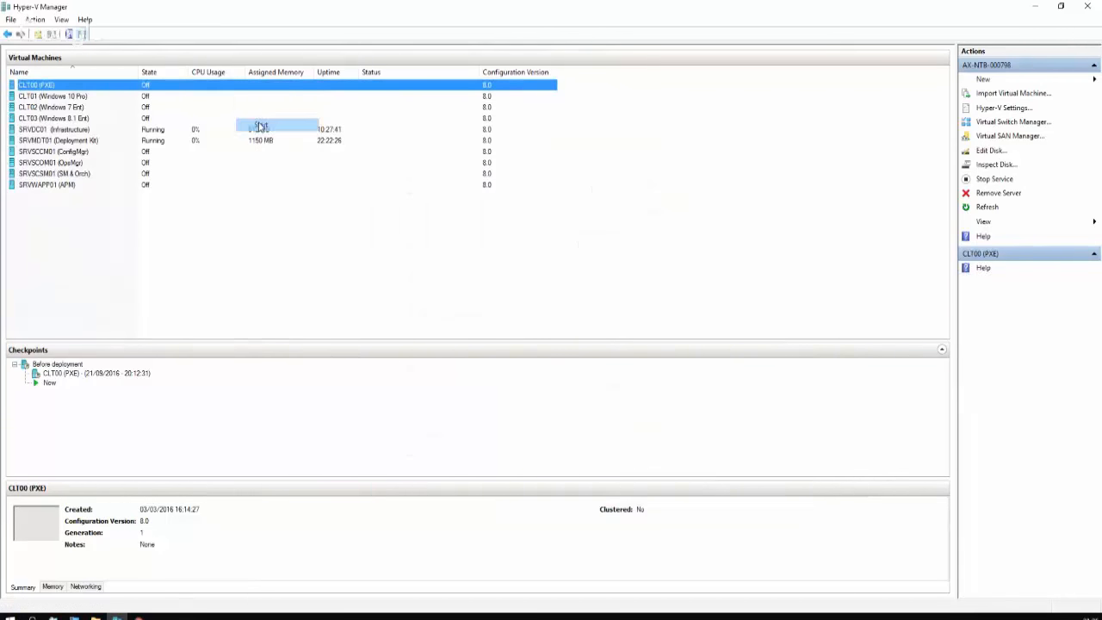
left_click_drag(211, 14, 576, 141)
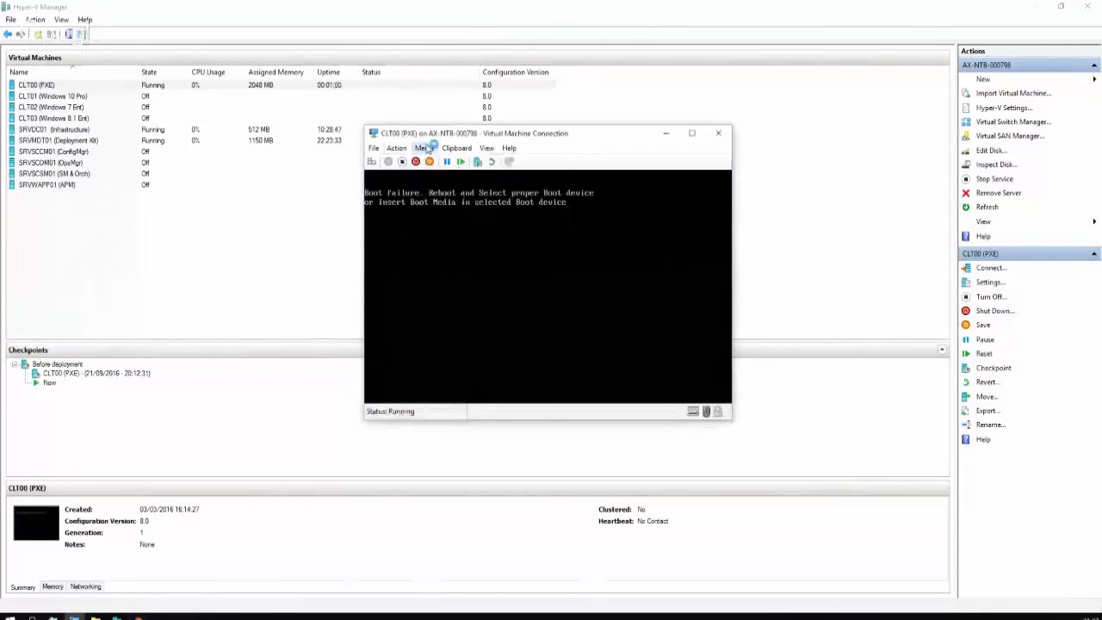
Check which virtual switch the Legacy Network Adapter uses, closing settings without changes
left_click(429, 146)
left_click(550, 143)
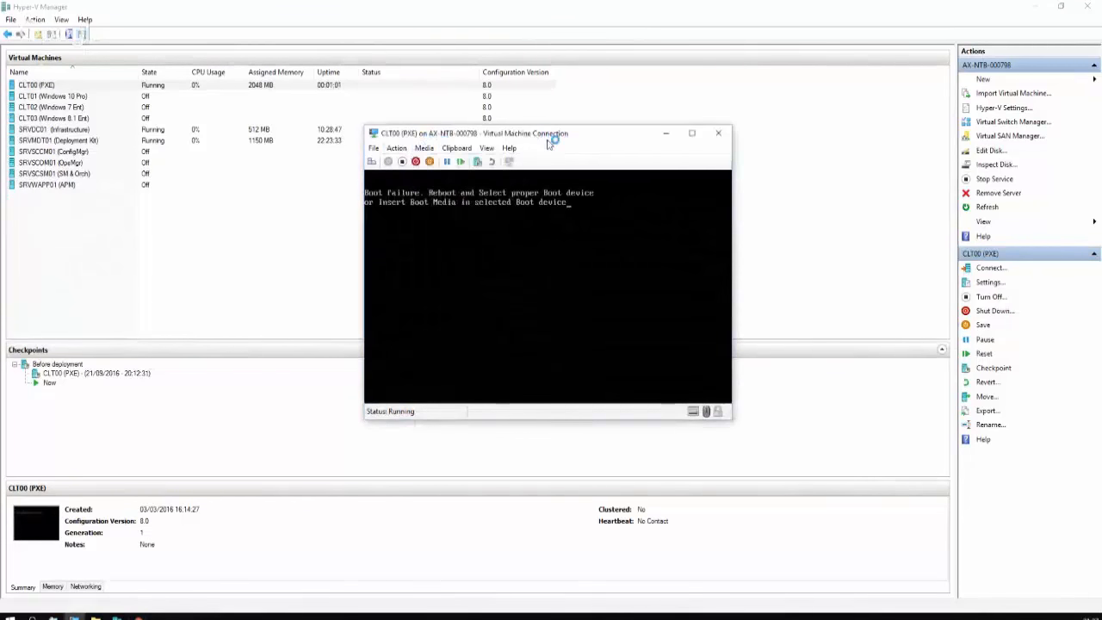
left_click(492, 149)
left_click(398, 148)
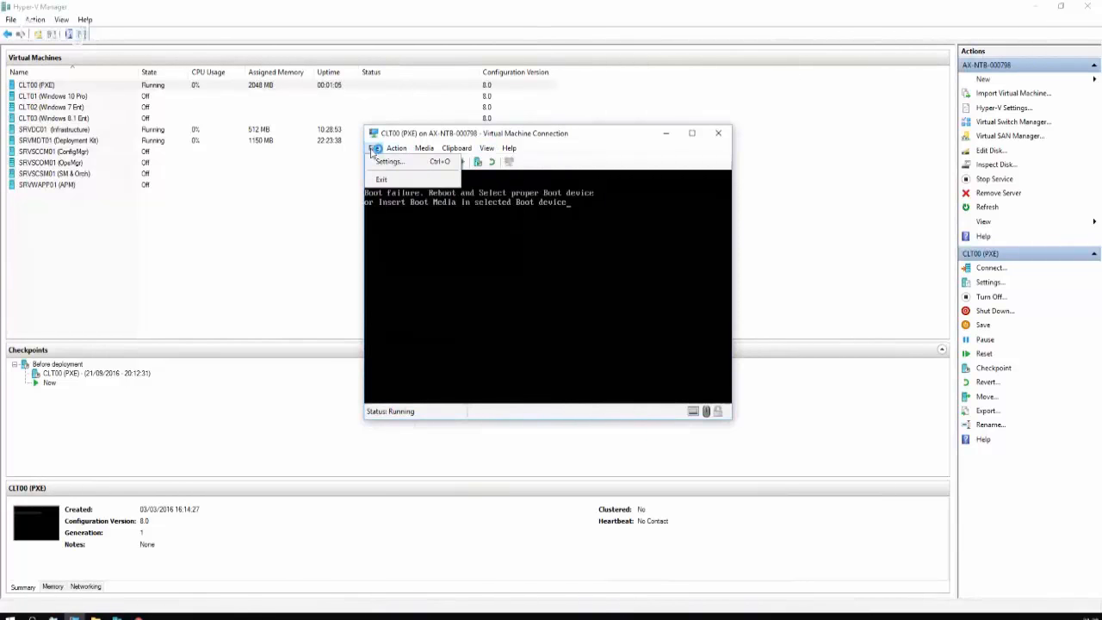
left_click(389, 161)
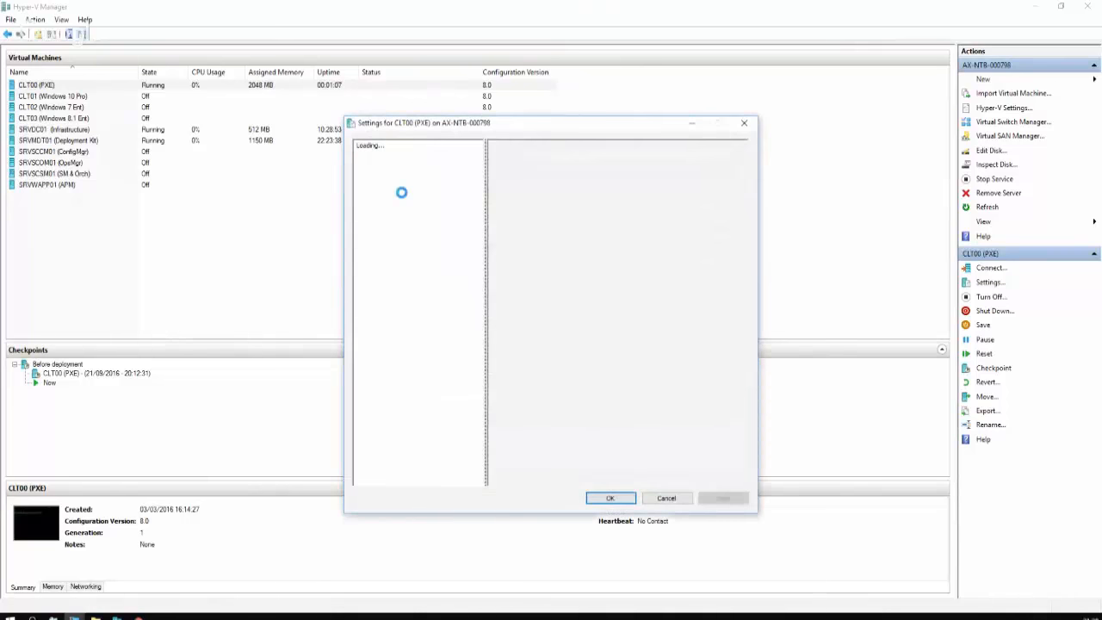
left_click(457, 318)
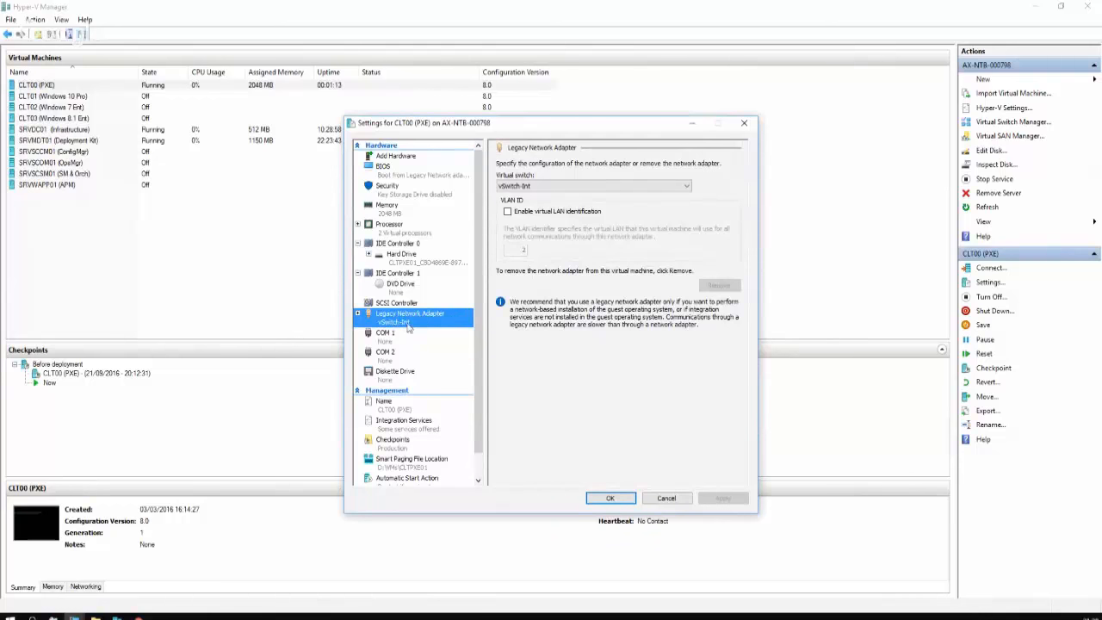
left_click(681, 498)
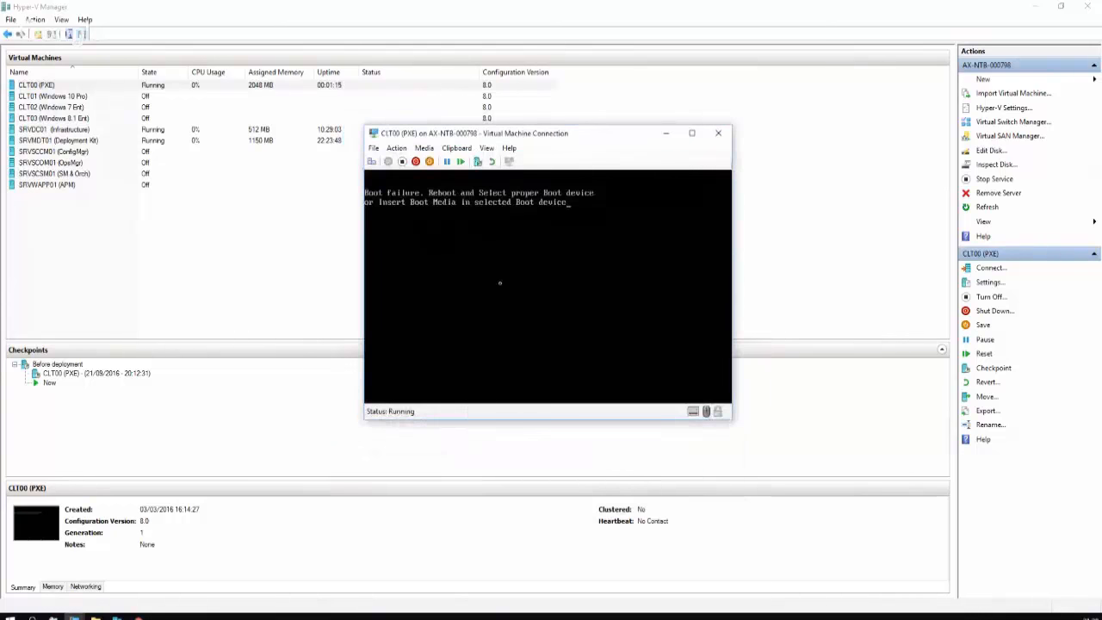
Reset the CLT00 (PXE) machine and watch its PXE boot in full-screen mode
key("ctrl+alt+Left")
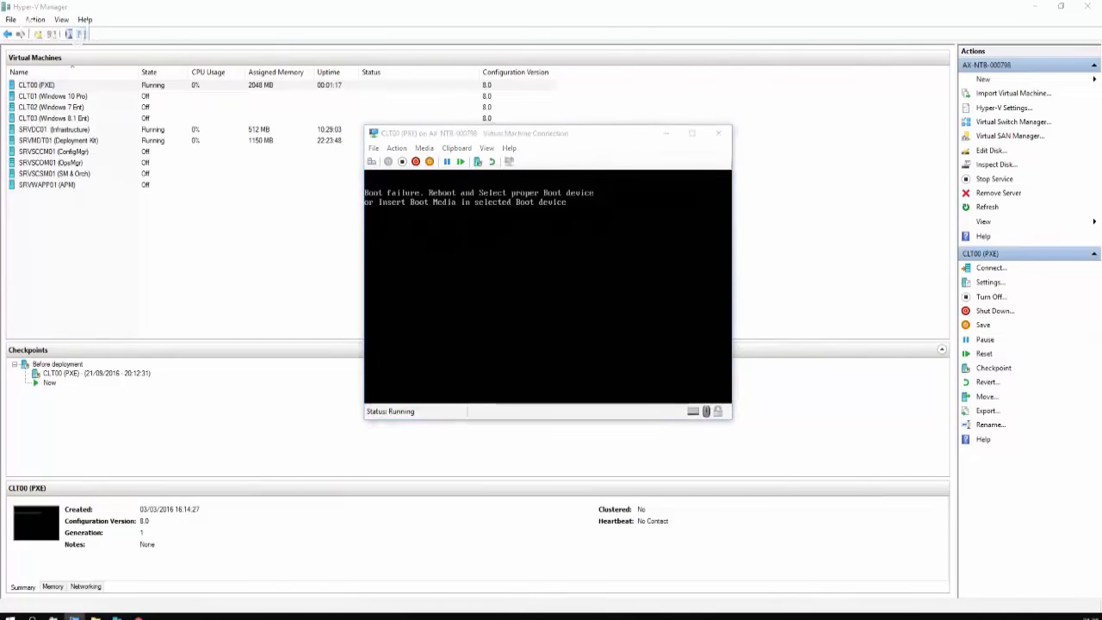
left_click(397, 147)
left_click(405, 233)
left_click(568, 296)
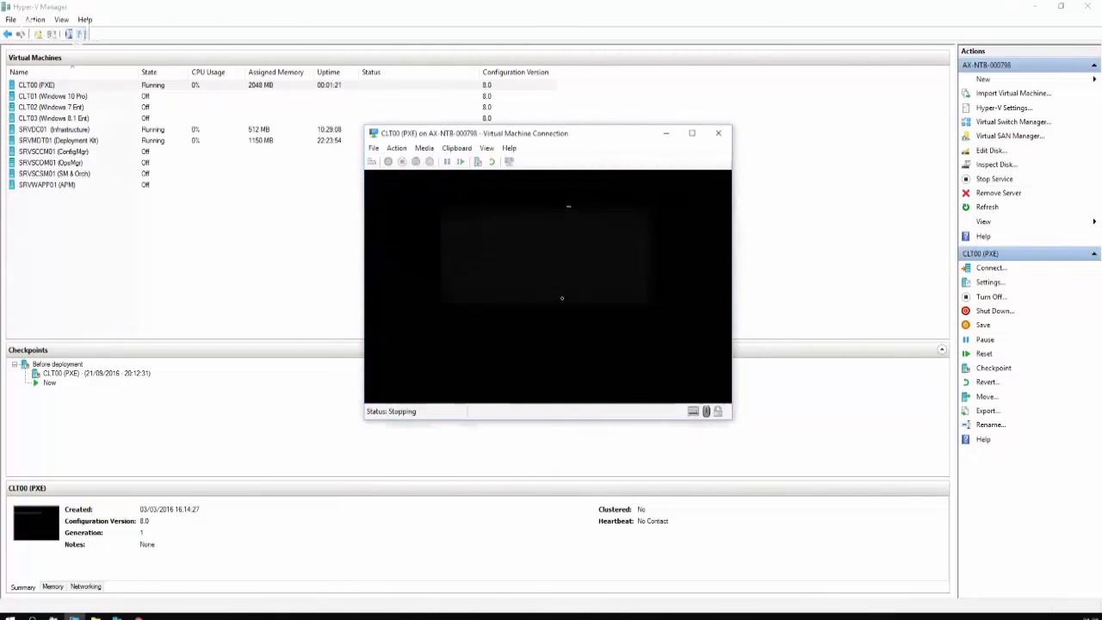
left_click(487, 147)
left_click(494, 164)
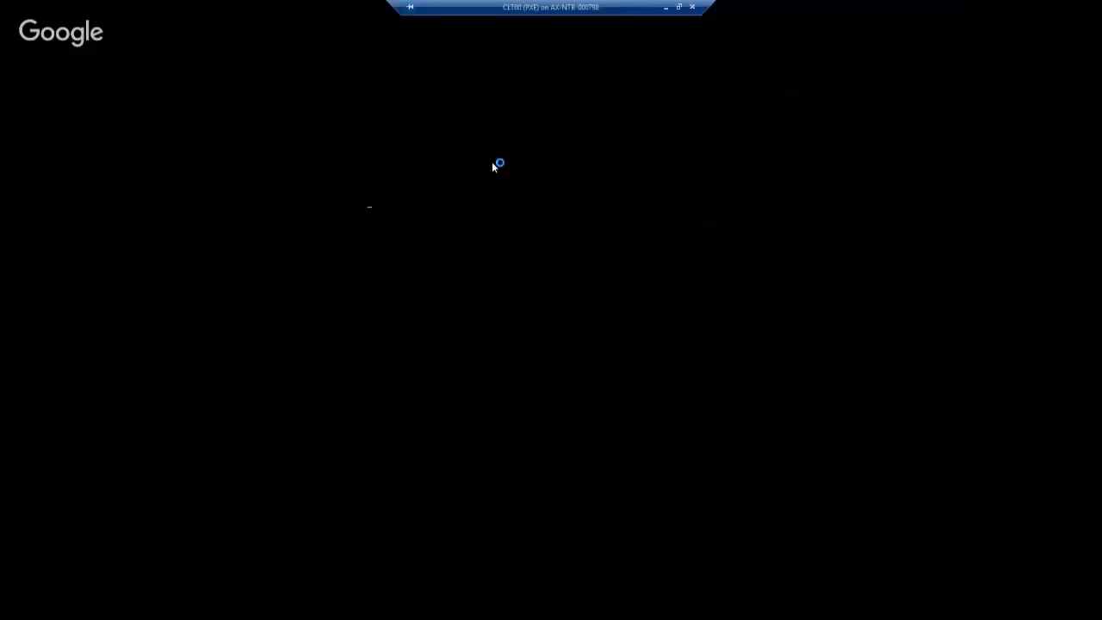
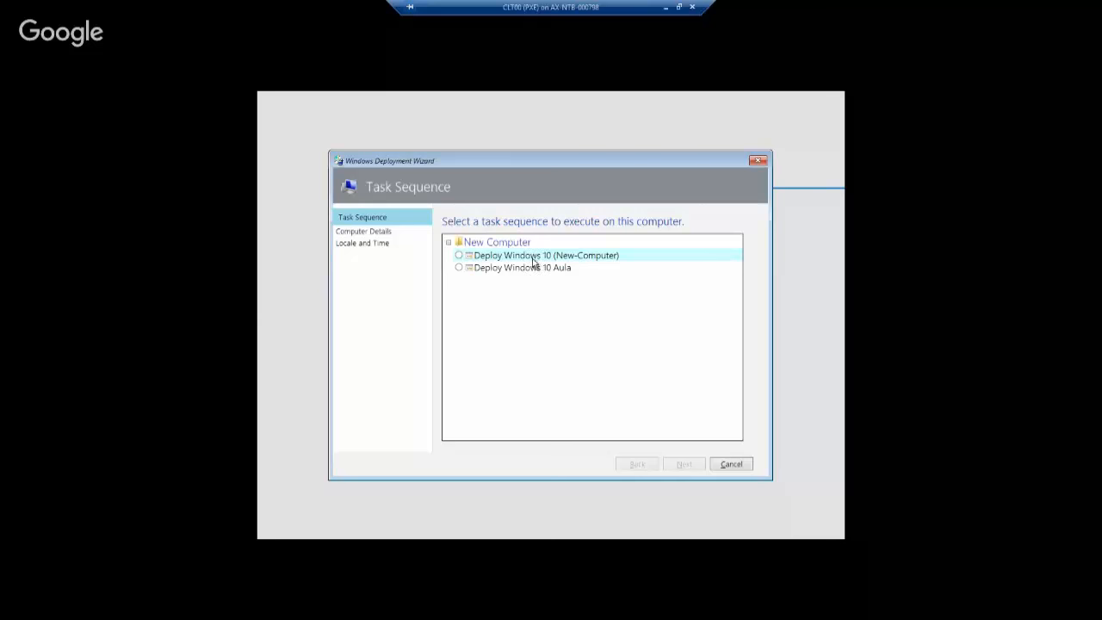
Choose the Deploy Windows 10 (New-Computer) task sequence, advance to Computer Details, and exit full screen
left_click(535, 258)
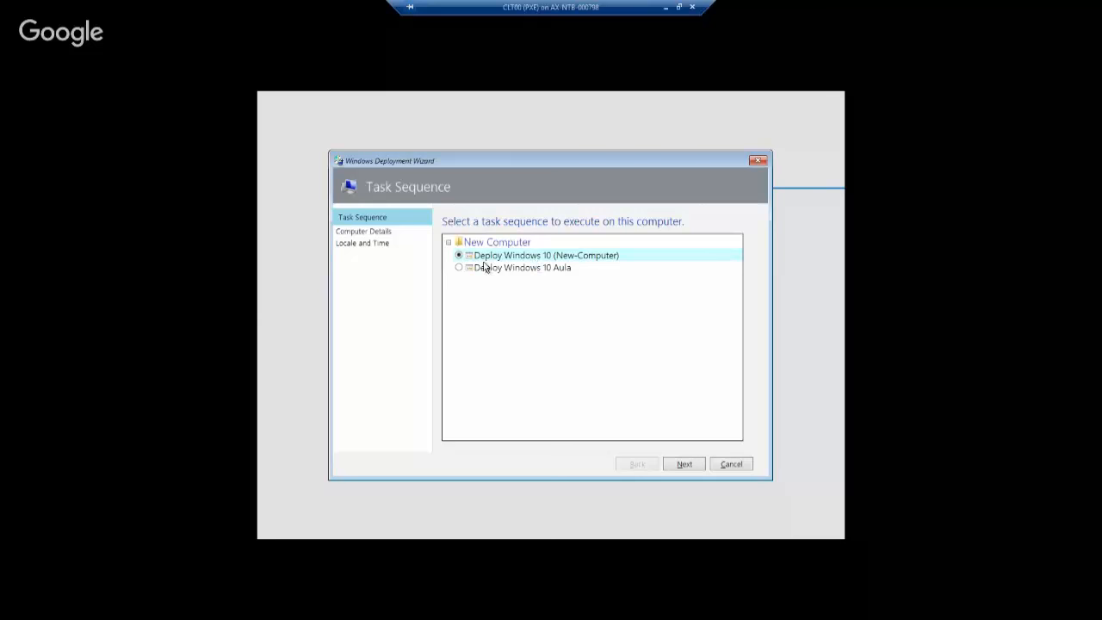
left_click(684, 466)
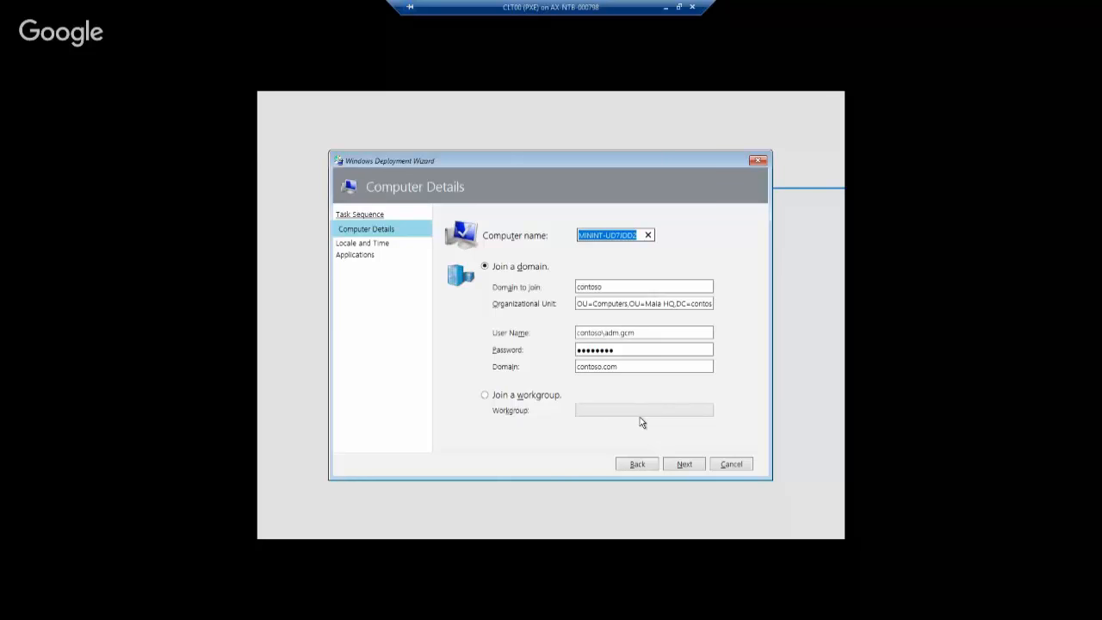
left_click(679, 8)
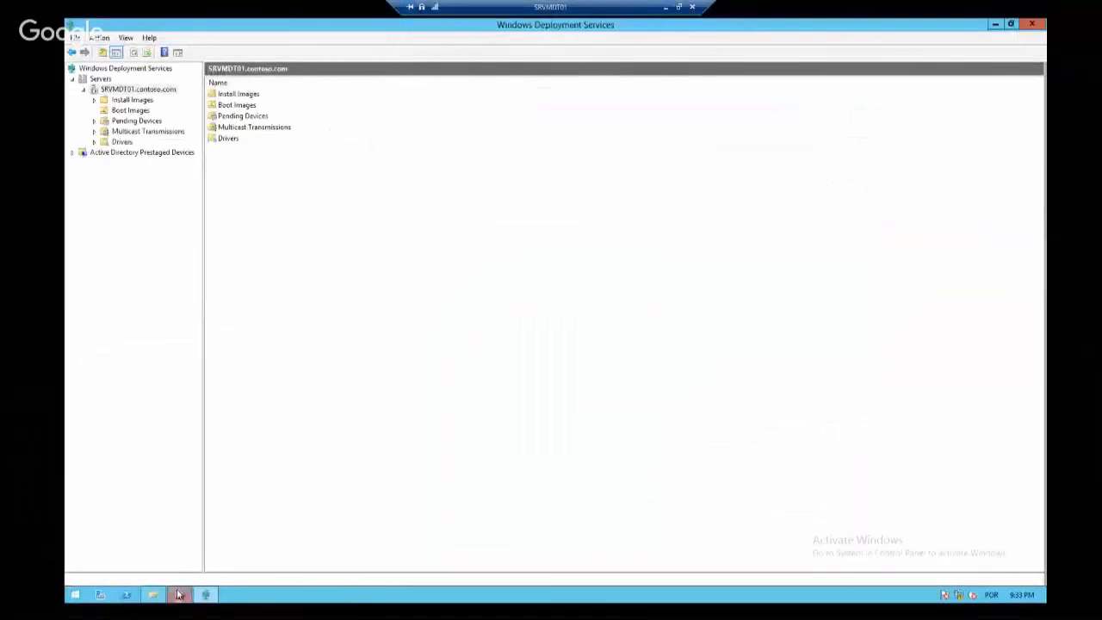
On the server, open the MDT Deployment Share properties at the Rules tab
left_click(179, 595)
right_click(161, 101)
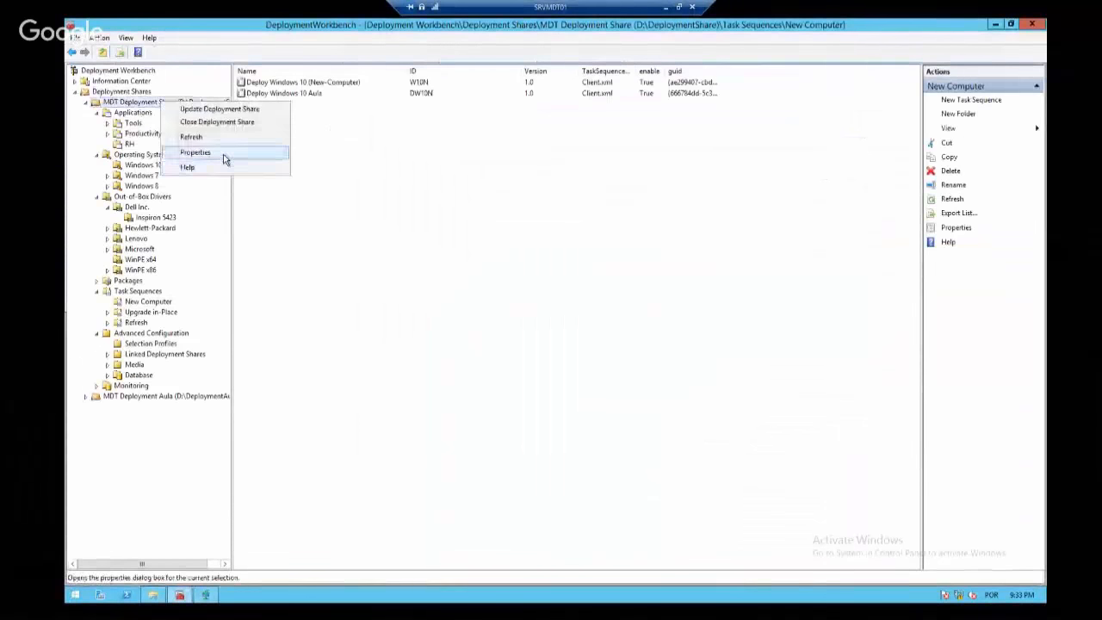
left_click(221, 158)
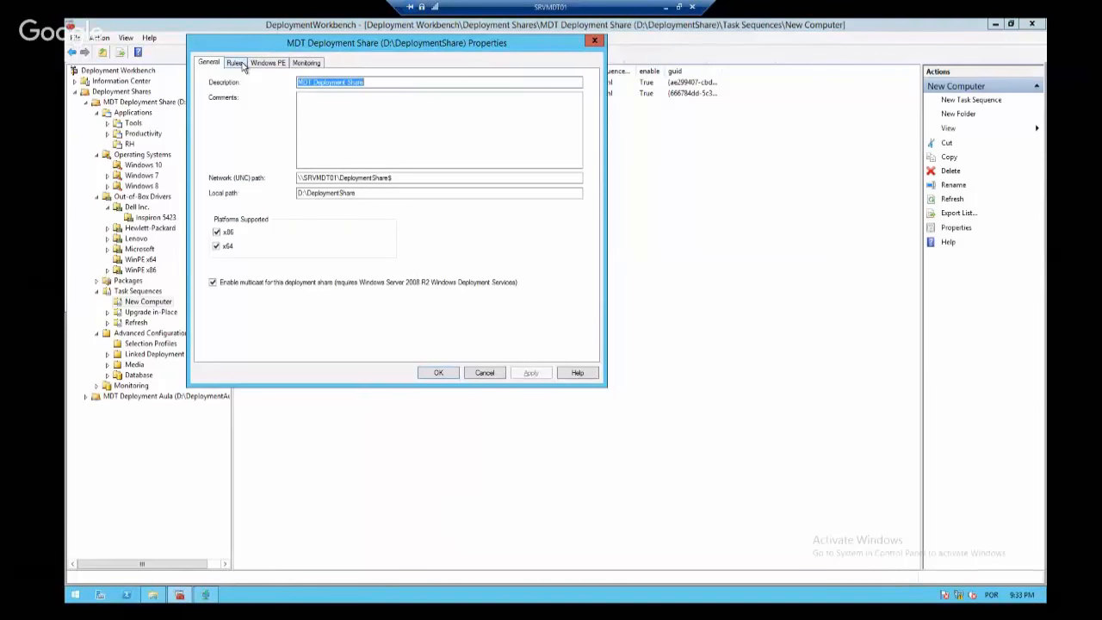
left_click(234, 63)
Review the SkipFinalSummary, SkipCapture, SkipAdminPassword, SkipProductKey, SkipBitLocker and SkipSummary rules
double_click(323, 209)
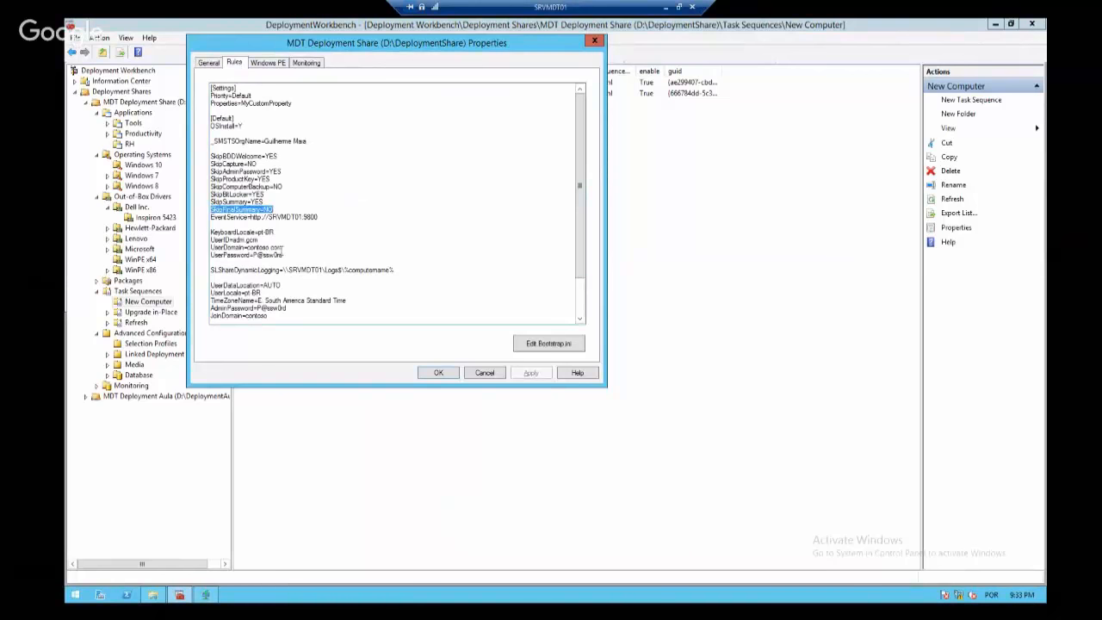
left_click_drag(303, 257, 266, 173)
left_click(316, 174)
left_click(285, 152)
double_click(233, 163)
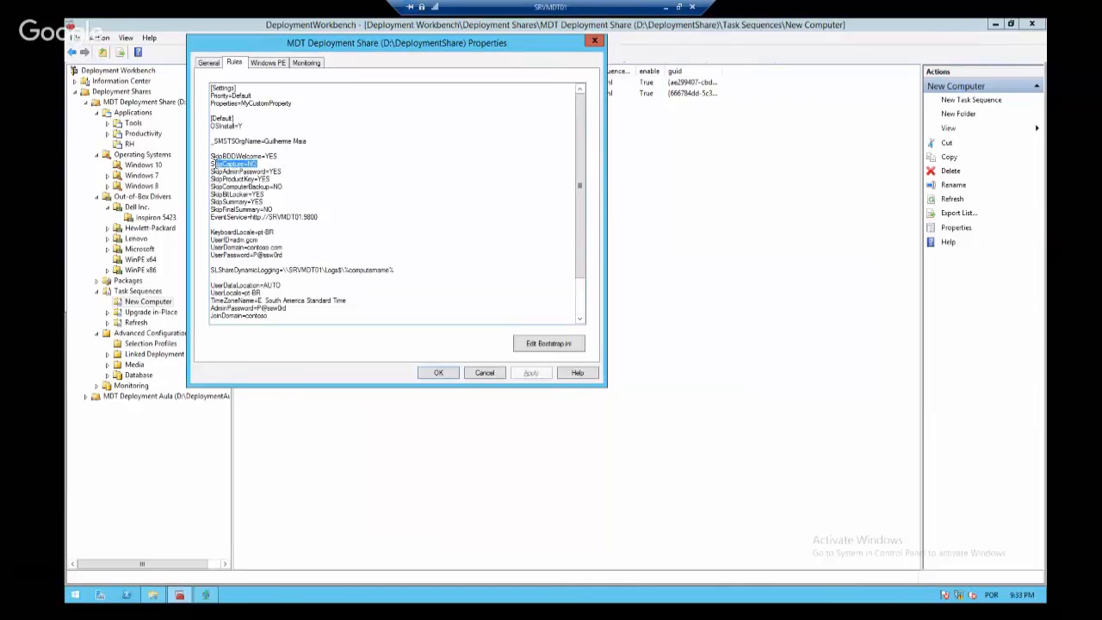
double_click(268, 172)
double_click(202, 180)
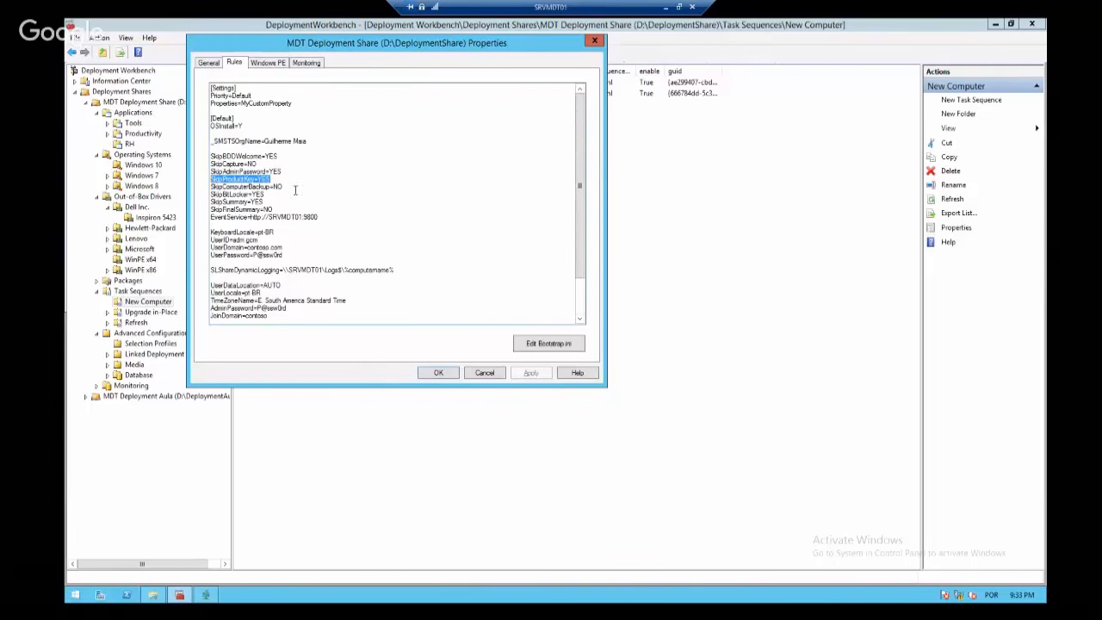
left_click(295, 190)
left_click_drag(282, 196, 202, 208)
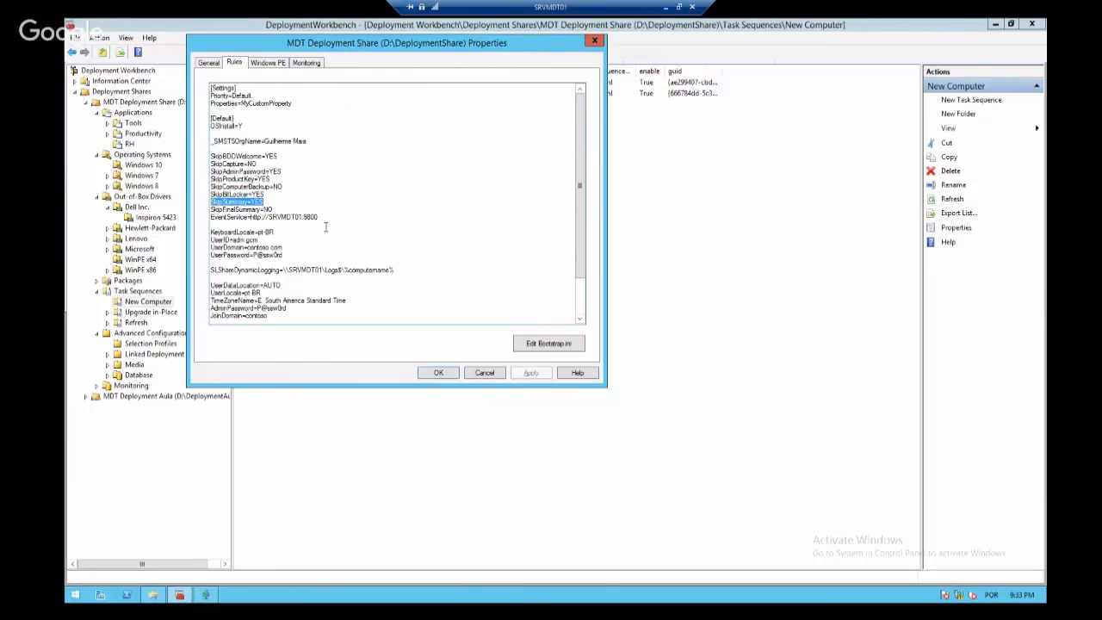
Review the domain join and OU rules, then cancel the properties unchanged and leave full screen
scroll(327, 226, "down", 2)
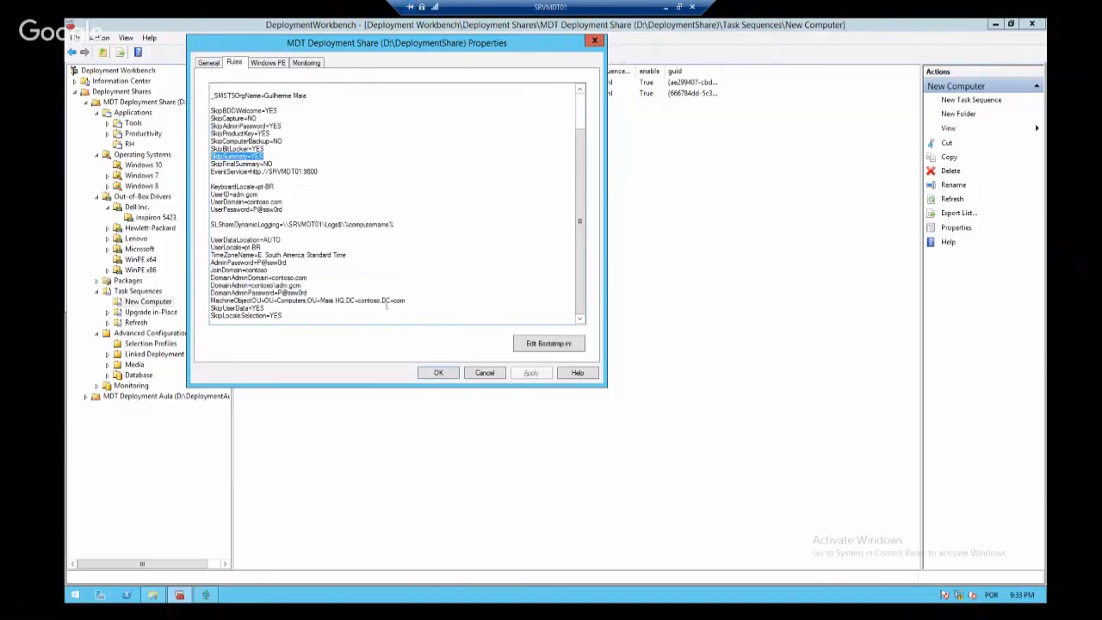
left_click_drag(410, 301, 181, 280)
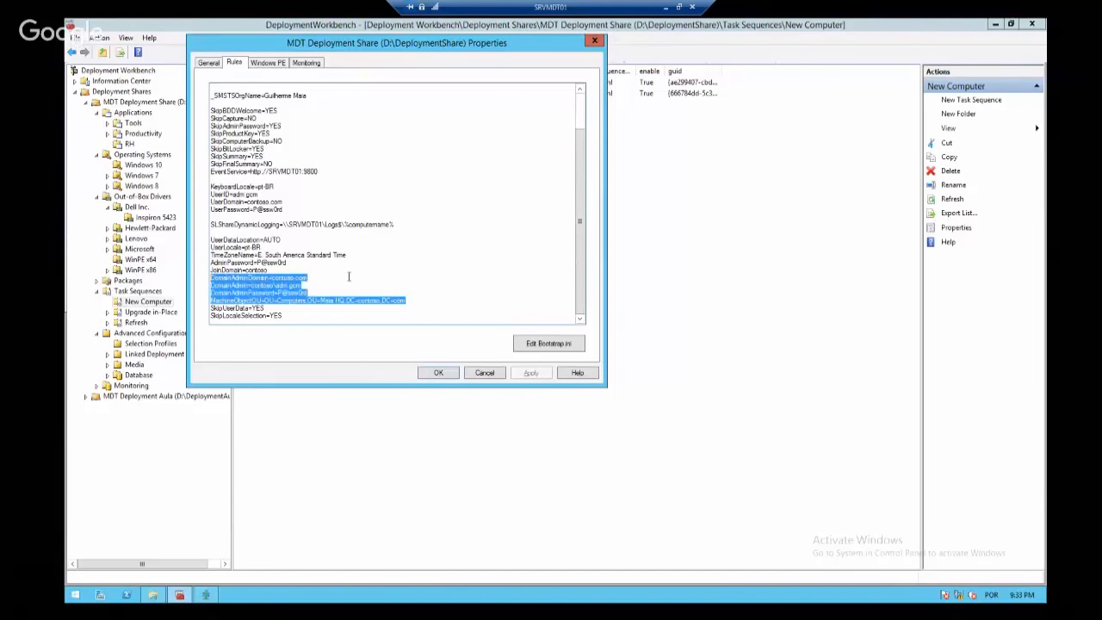
left_click_drag(418, 301, 187, 279)
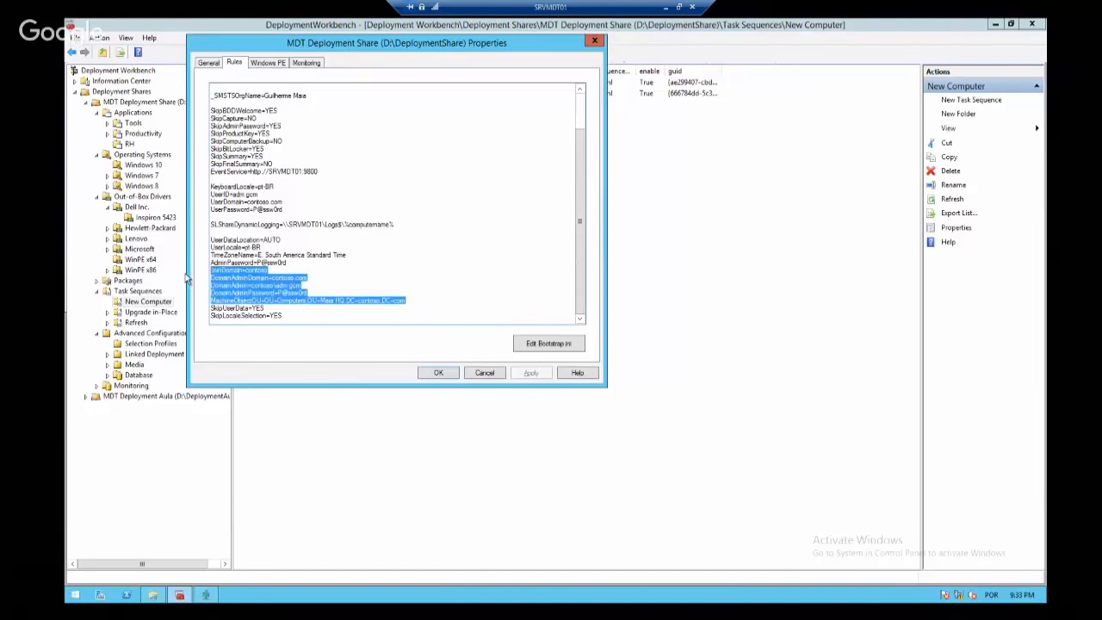
left_click(486, 373)
left_click(678, 7)
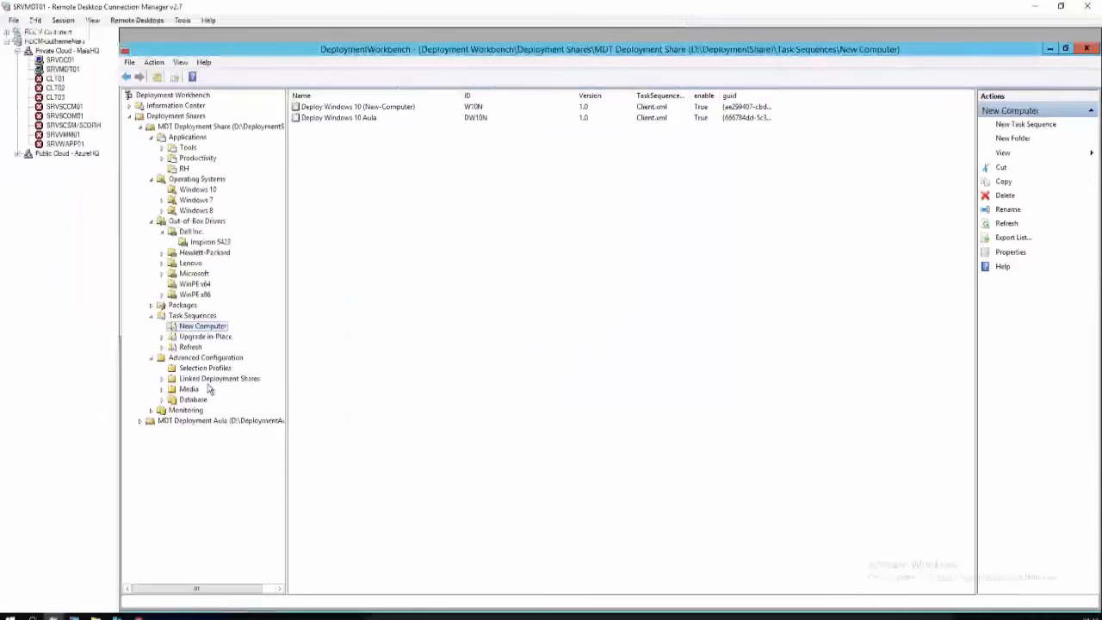
Replace the generated MININT computer name with CLT001 and return the VM to full screen
left_click(74, 618)
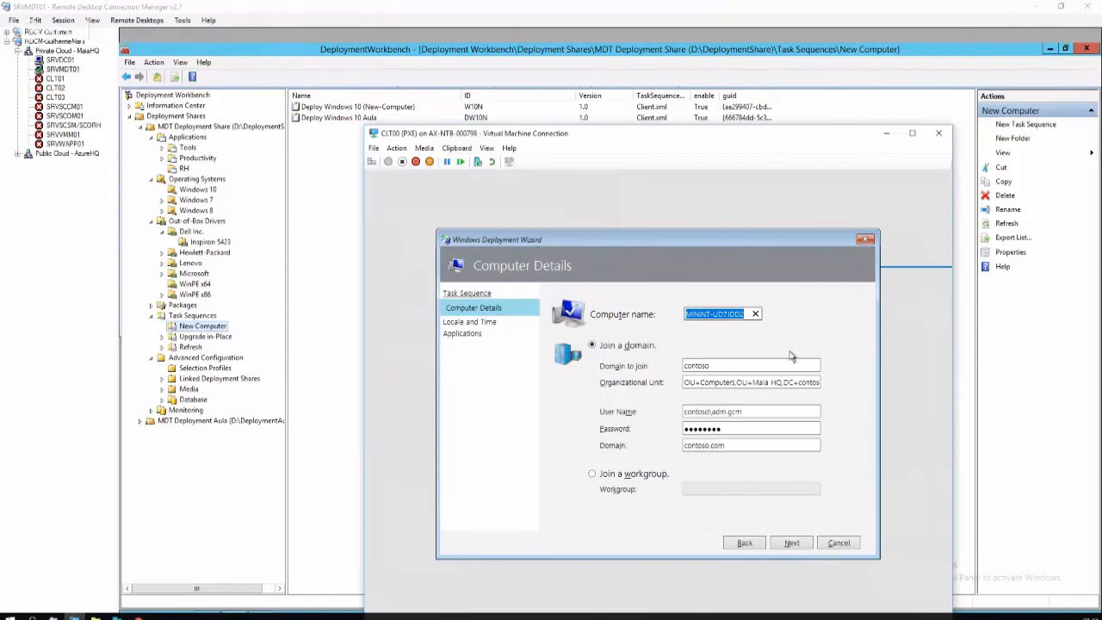
left_click_drag(741, 315, 687, 314)
type("CLT001")
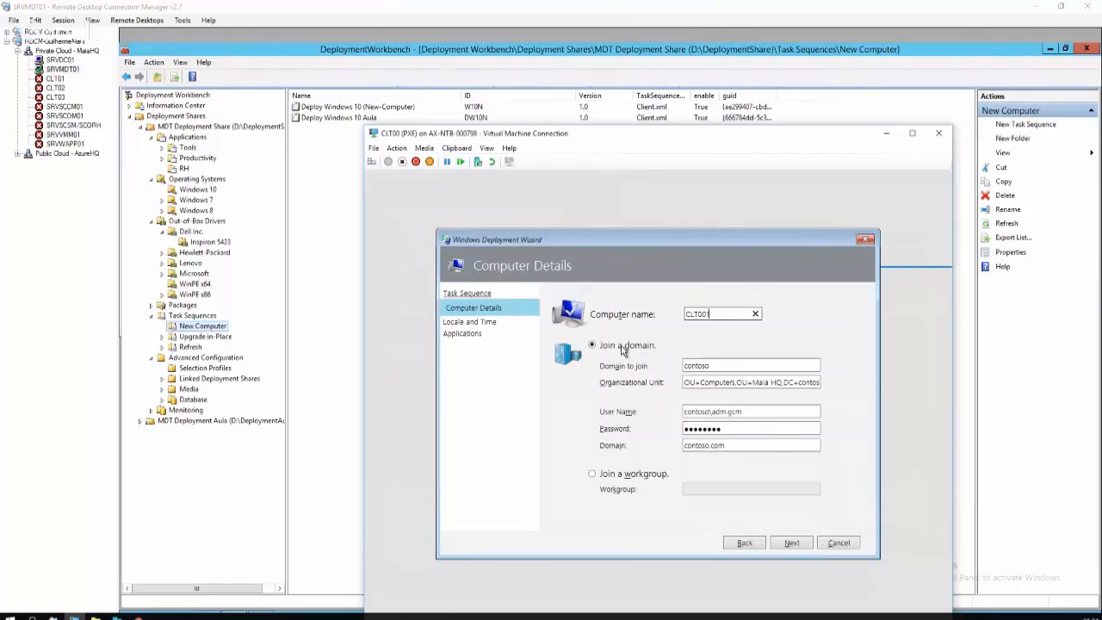
left_click(487, 148)
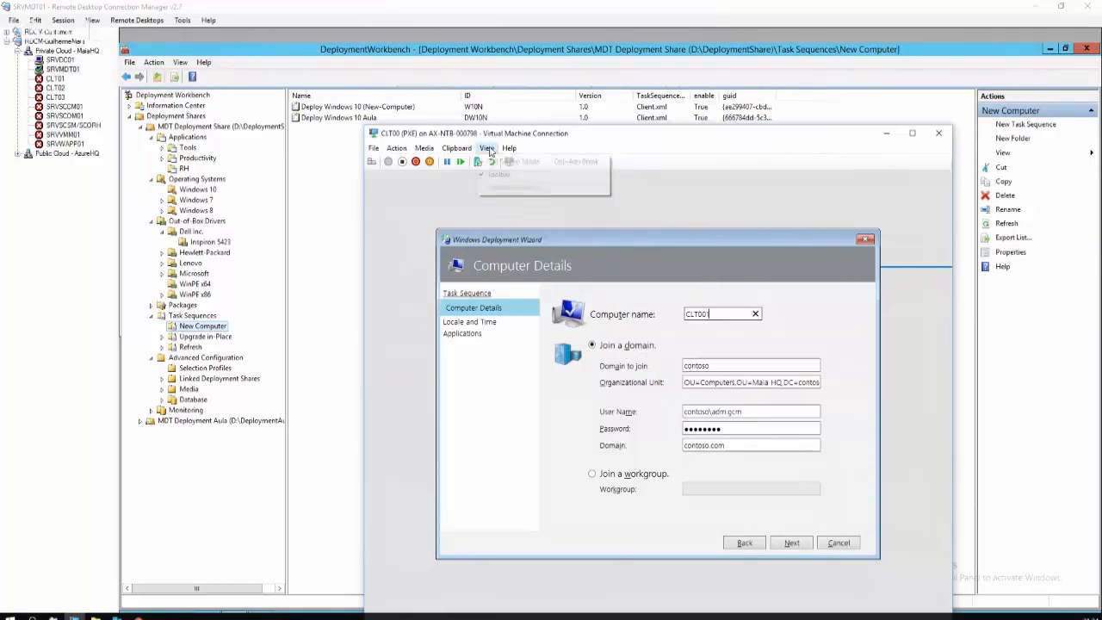
left_click(497, 162)
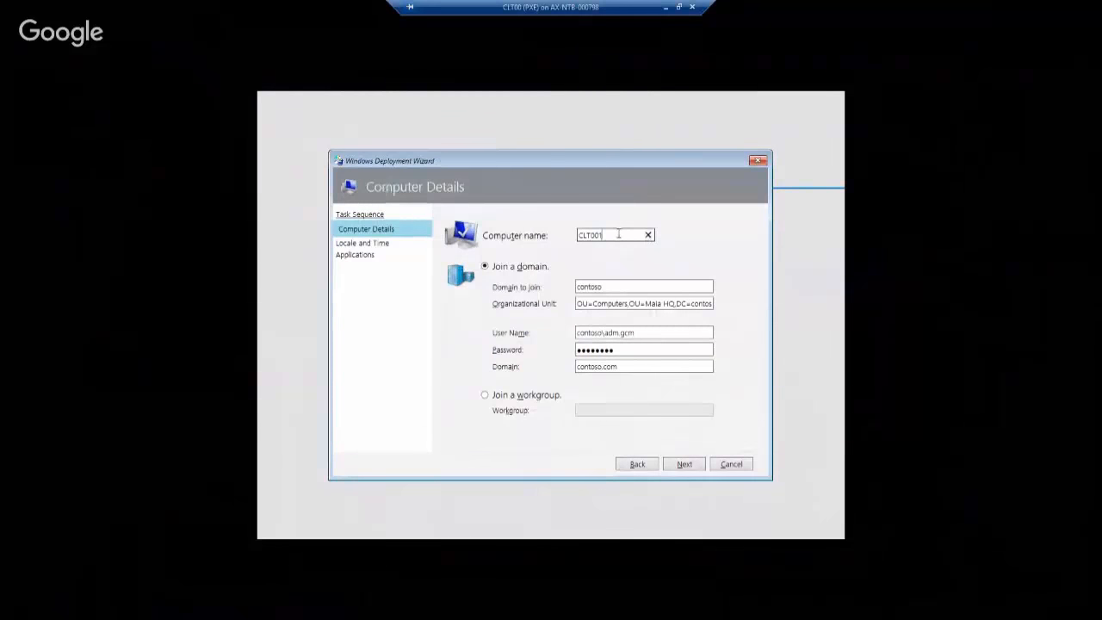
Confirm the contoso domain join and accept the (UTC-03:00) Brasilia time zone to reach Applications
left_click(626, 287)
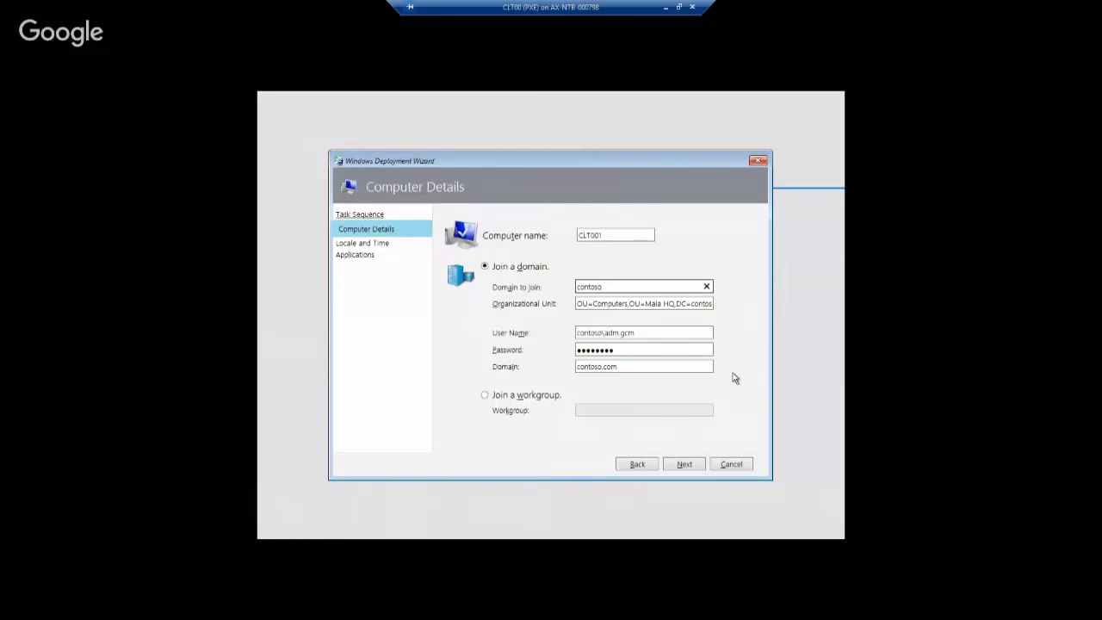
left_click(693, 468)
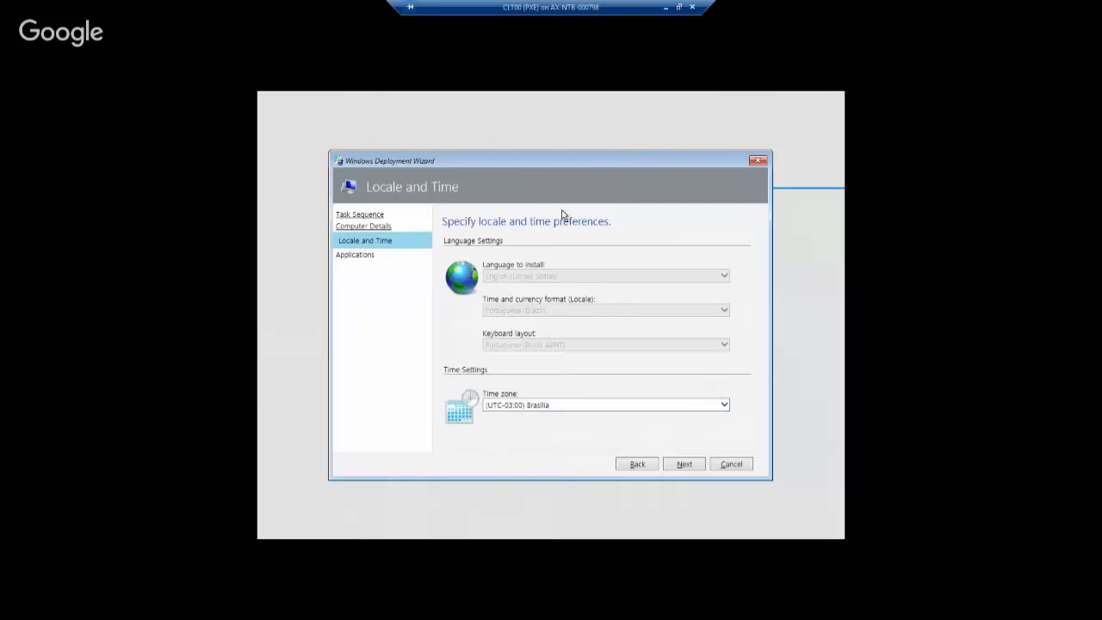
left_click(684, 466)
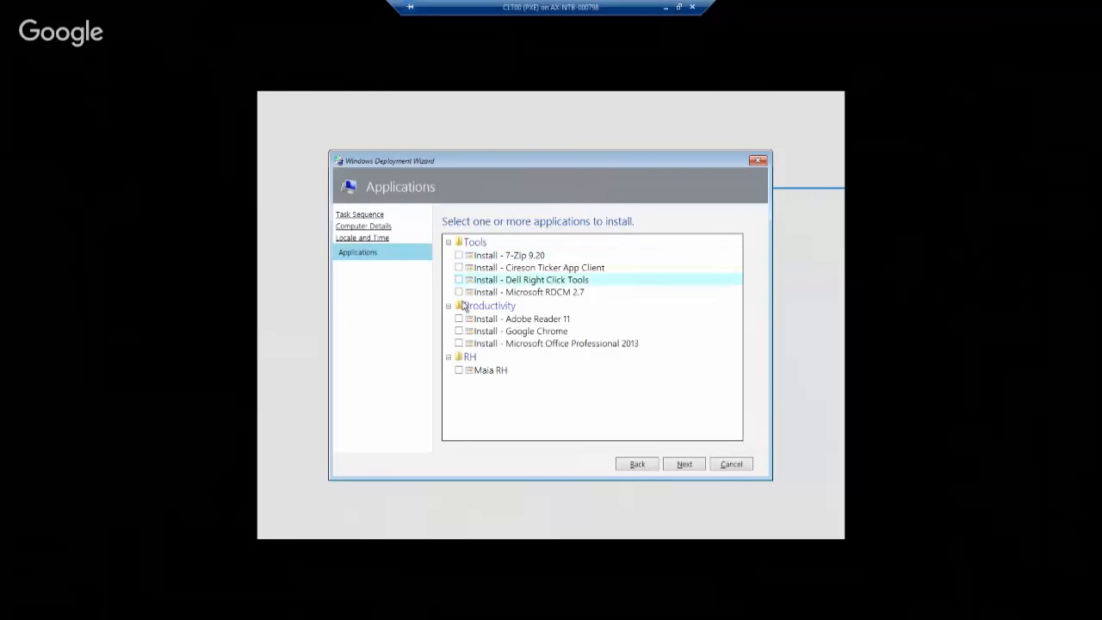
Tick Office Professional 2013, Adobe Reader 11, Google Chrome and 7-Zip 9.20, leaving Maia RH unticked
left_click(459, 370)
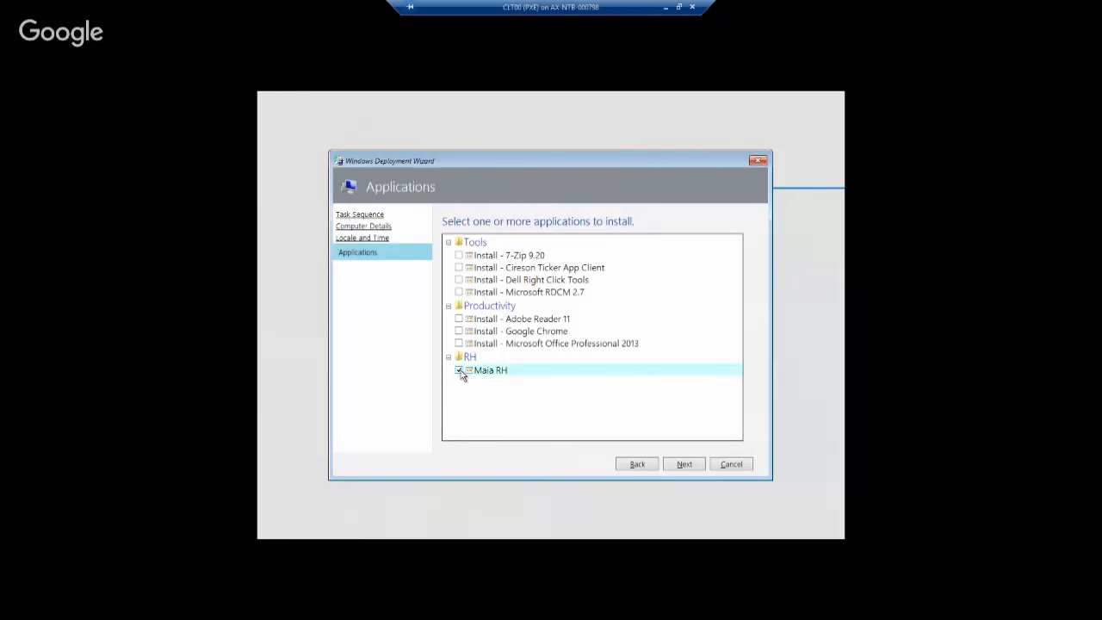
left_click(459, 370)
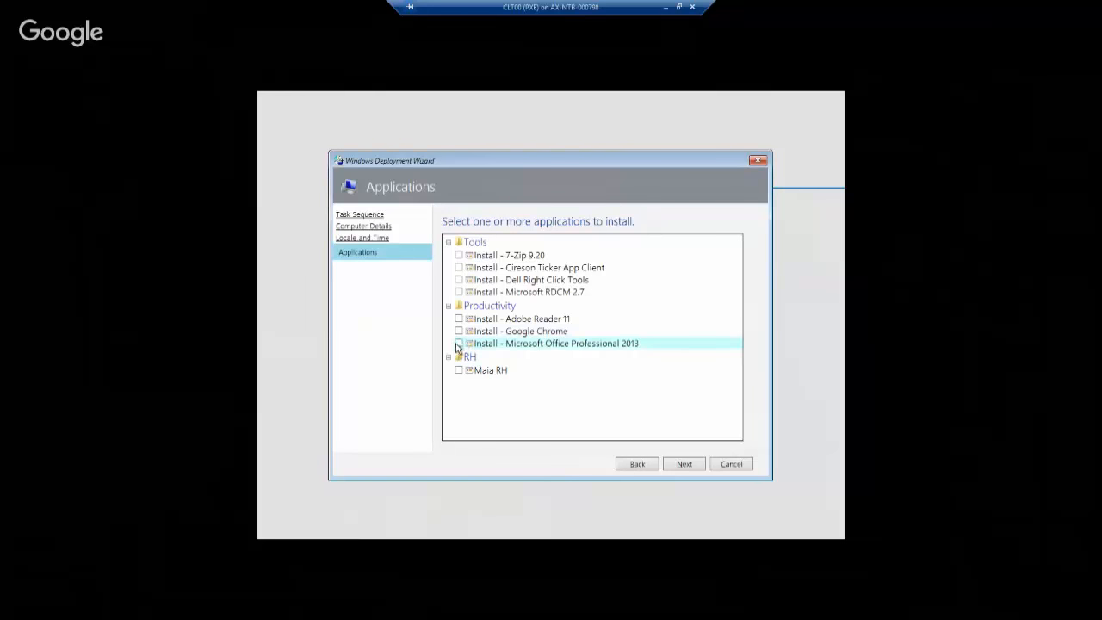
left_click(459, 343)
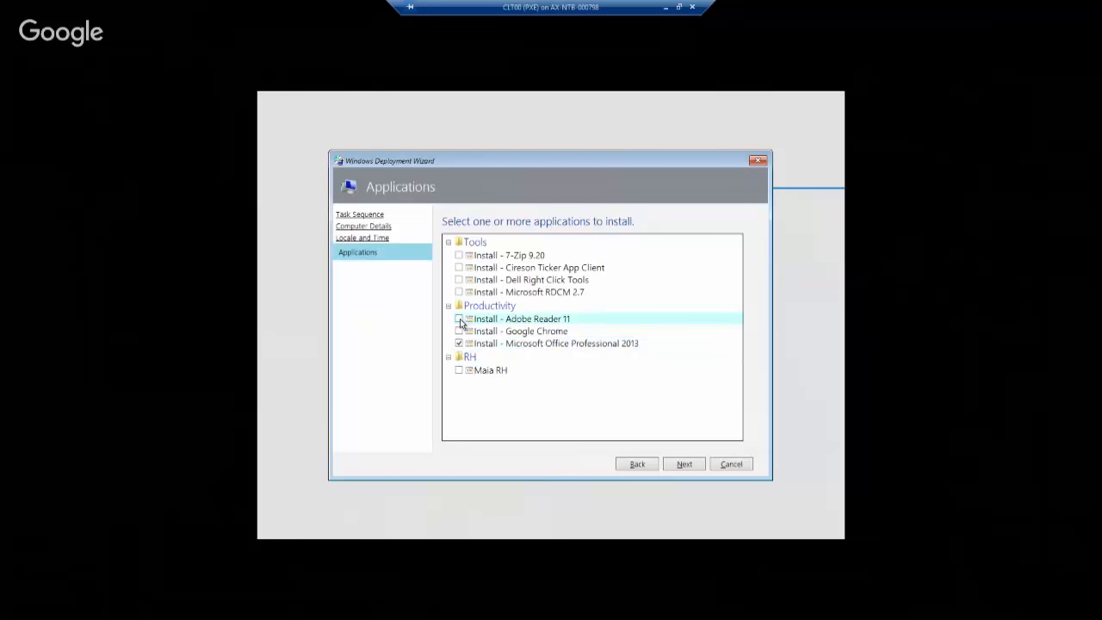
left_click(459, 319)
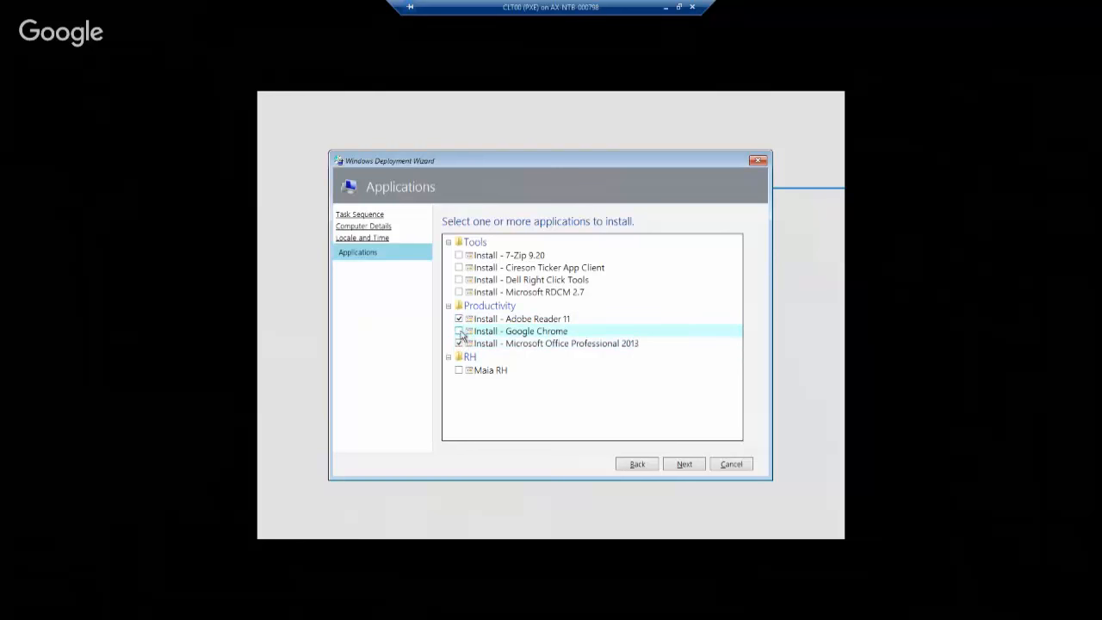
left_click(459, 330)
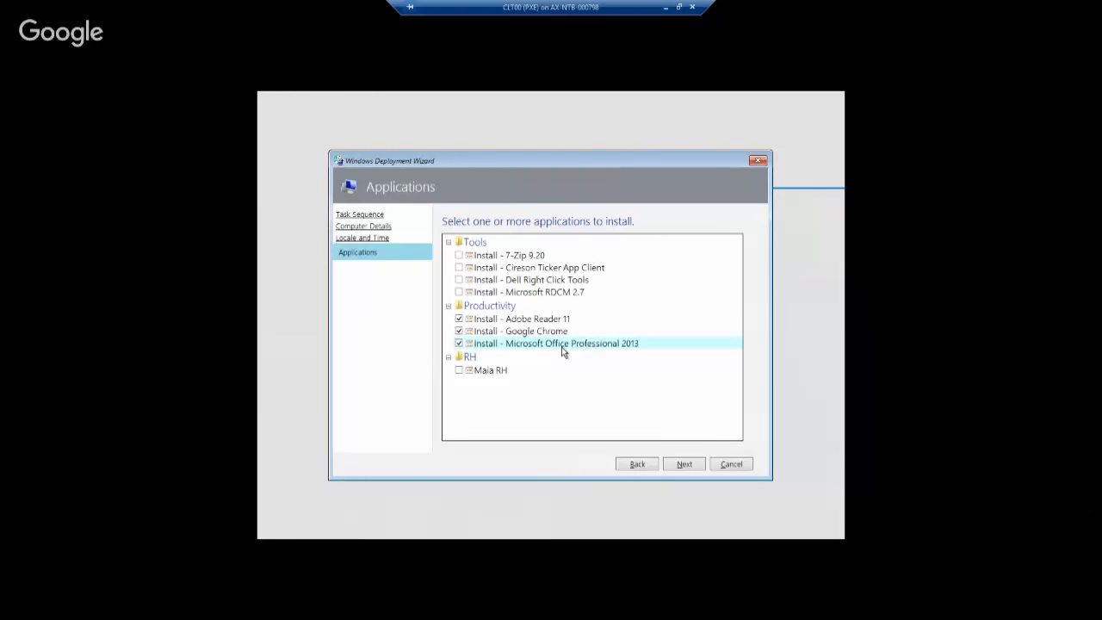
left_click(459, 256)
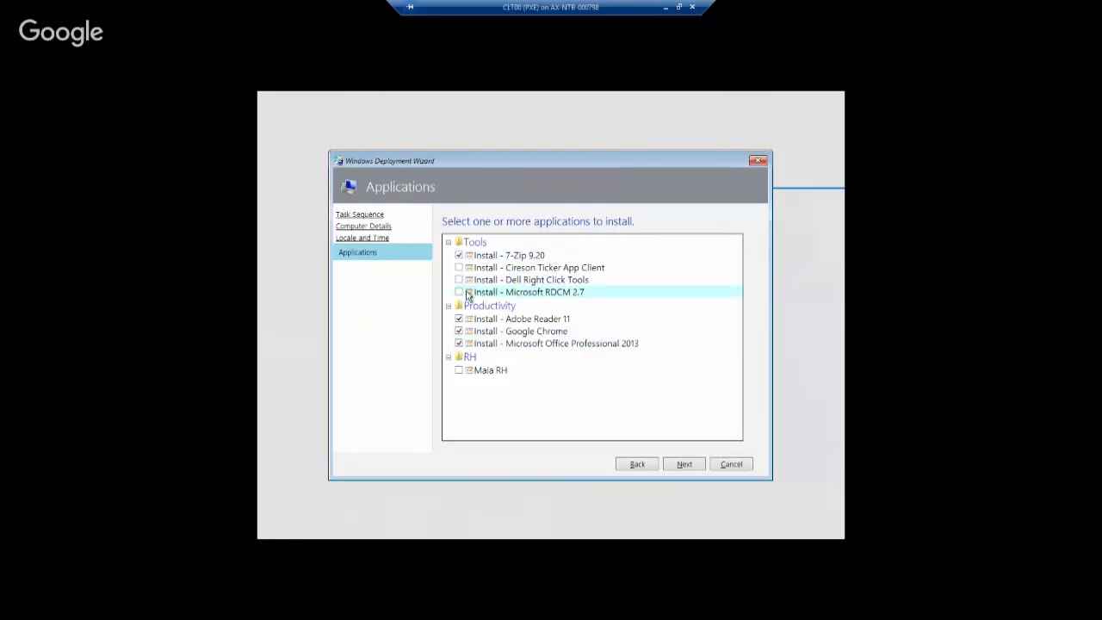
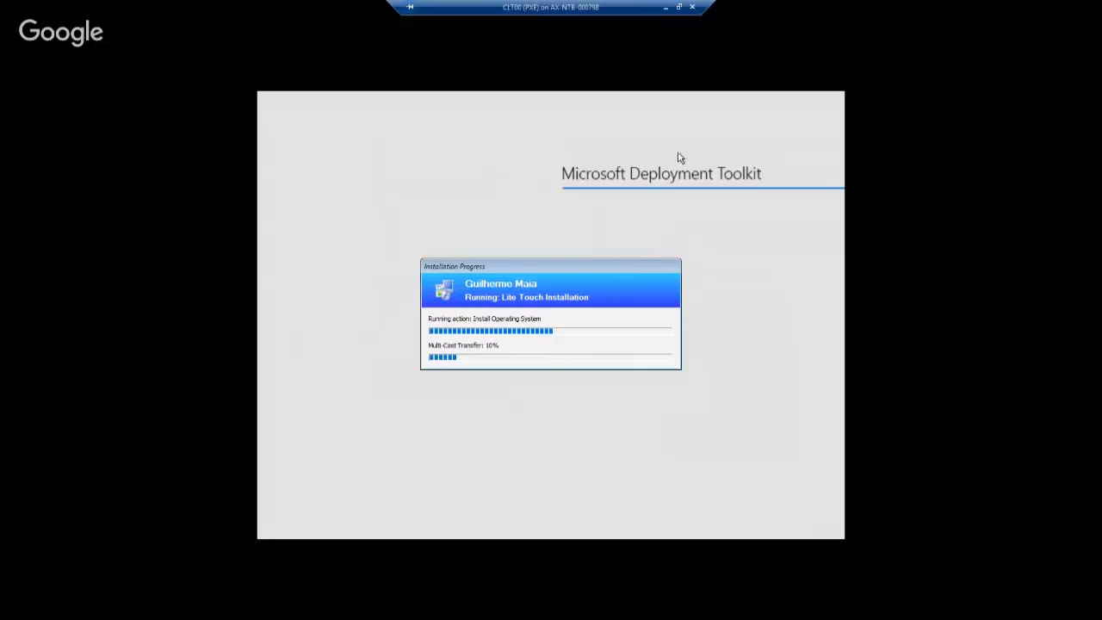
Minimize the CLT00 console at 10% multicast transfer to return to Hyper-V Manager
left_click(670, 10)
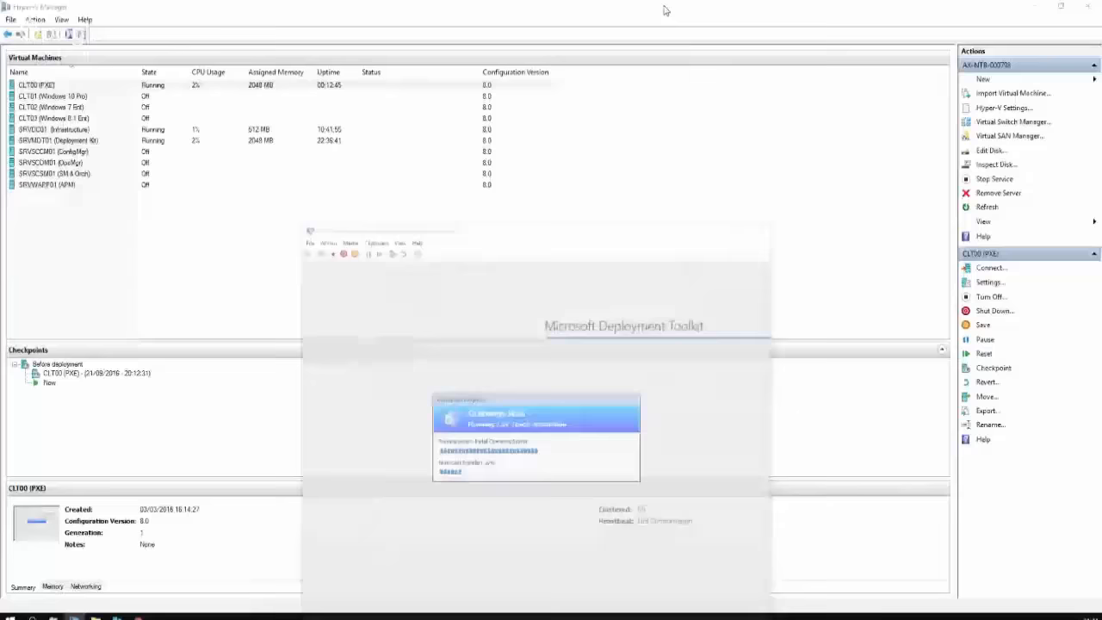
Apply CLT00's 'Before deployment' checkpoint from 21/09/2016 20:12:31, reverting the VM to Off
left_click(86, 375)
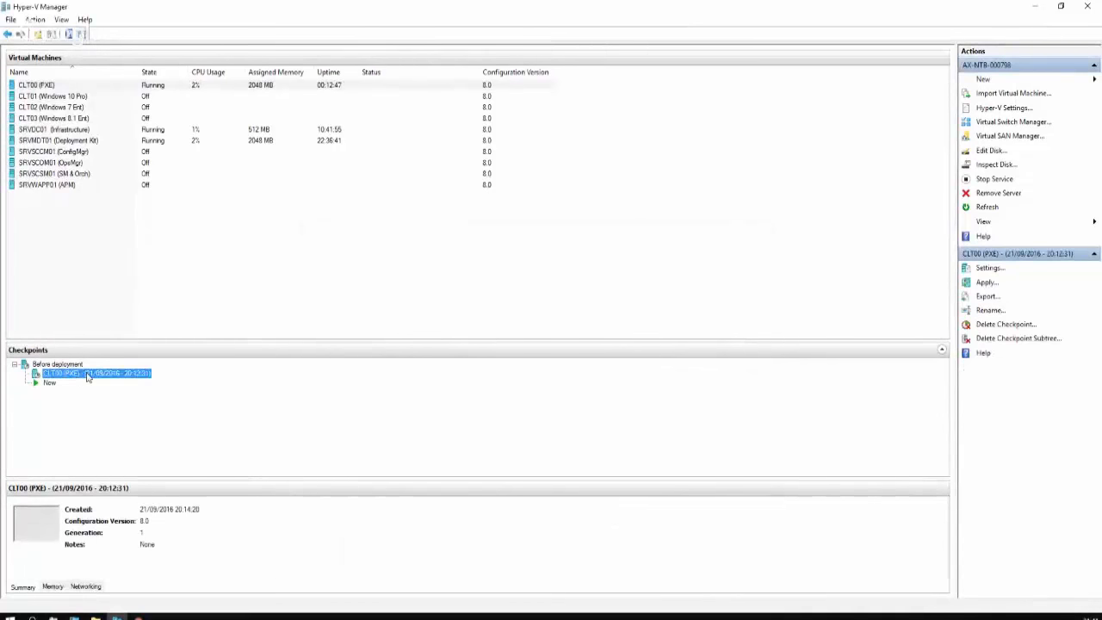
right_click(88, 376)
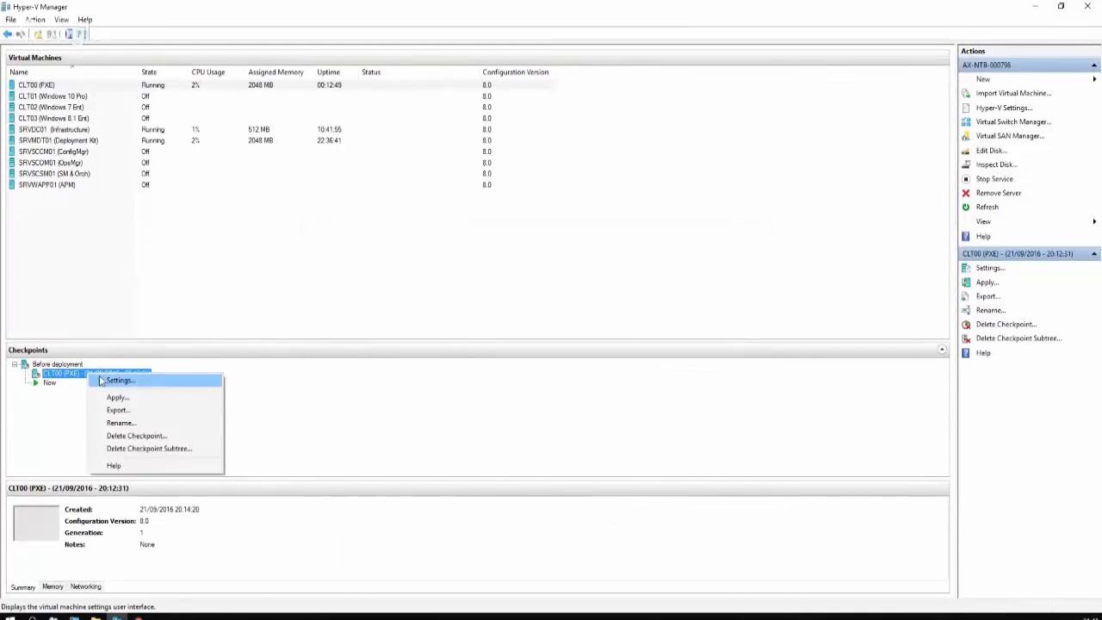
left_click(117, 397)
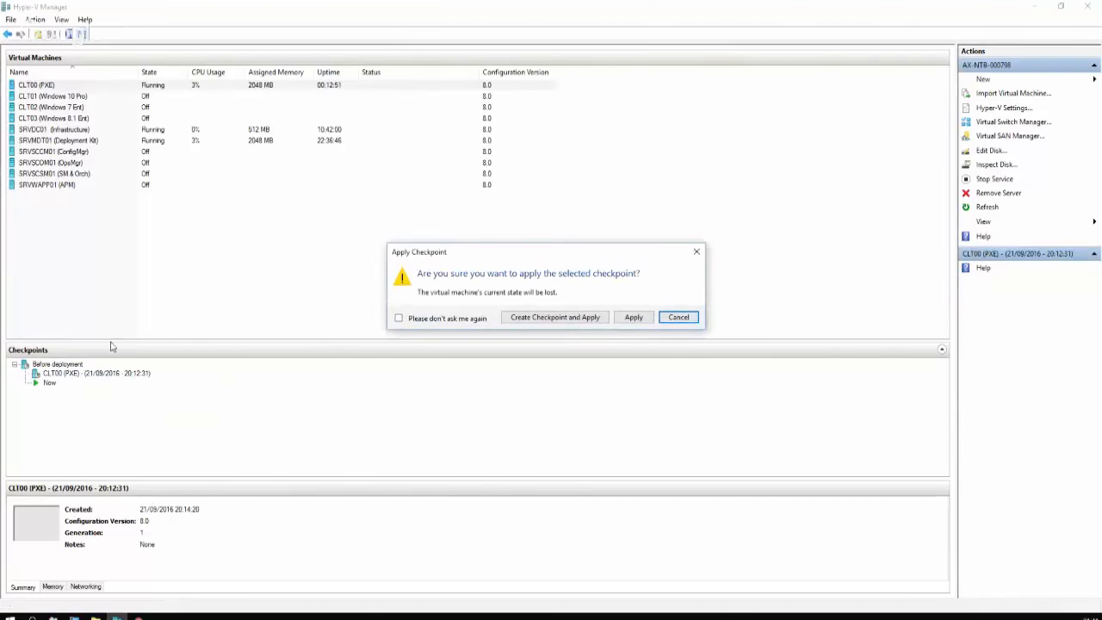
left_click(633, 318)
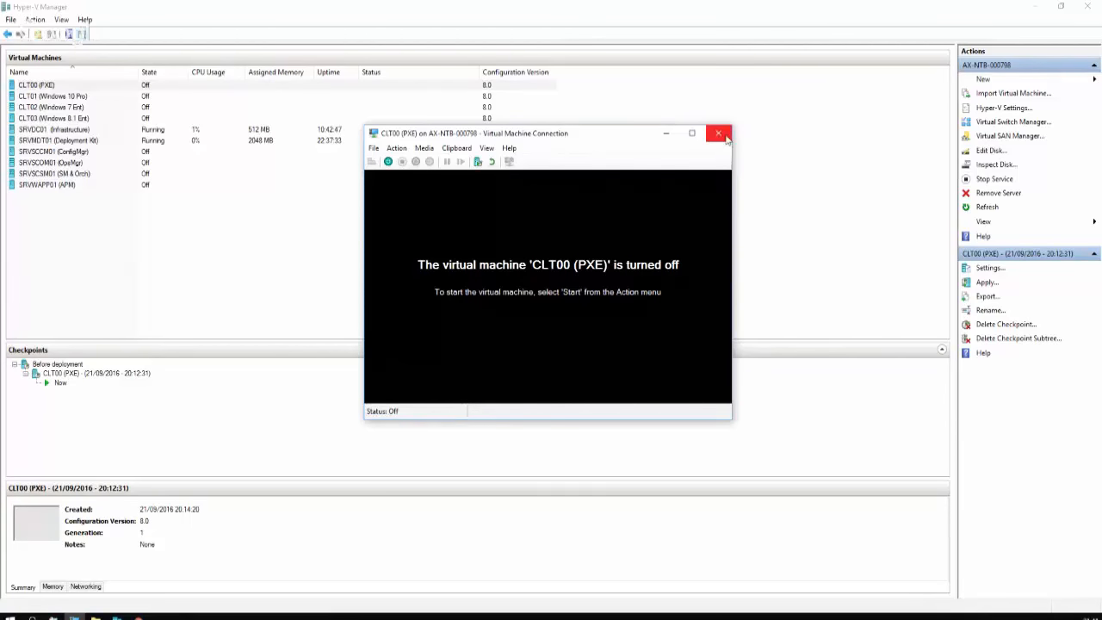
Start CLT00 booting Windows, toggle its console full screen on and off, and switch to SRVMDT01
left_click(388, 163)
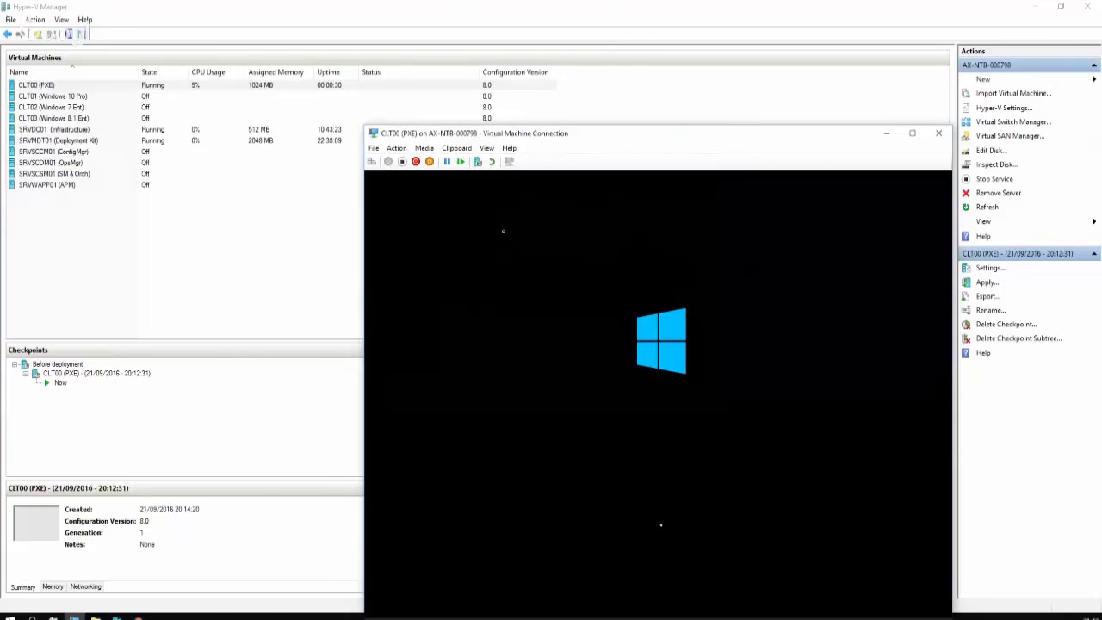
left_click(488, 148)
left_click(503, 163)
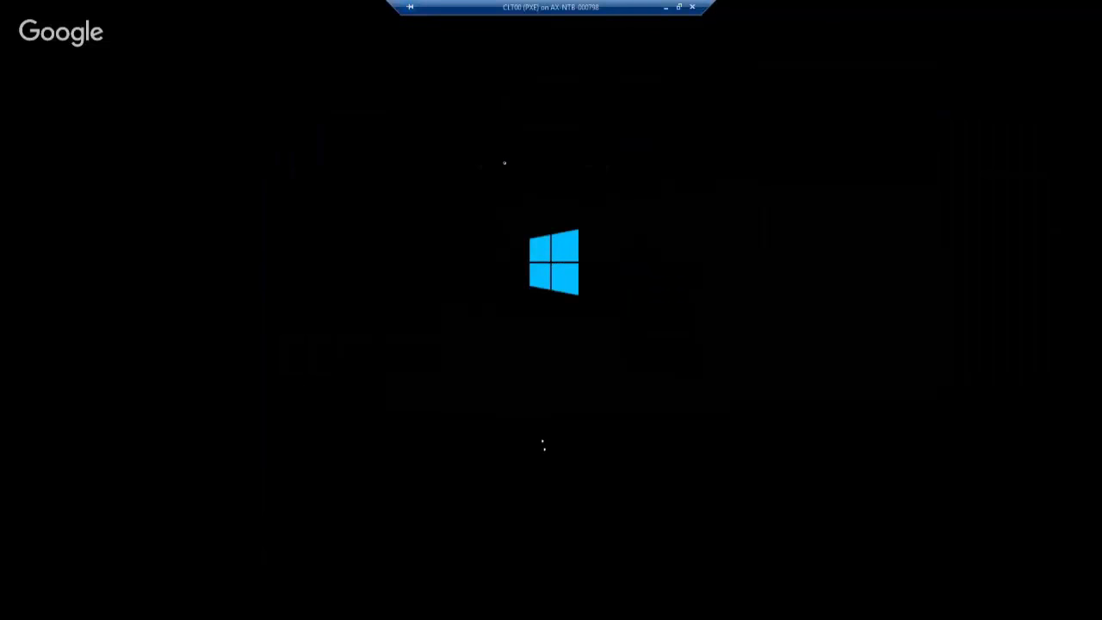
left_click(679, 7)
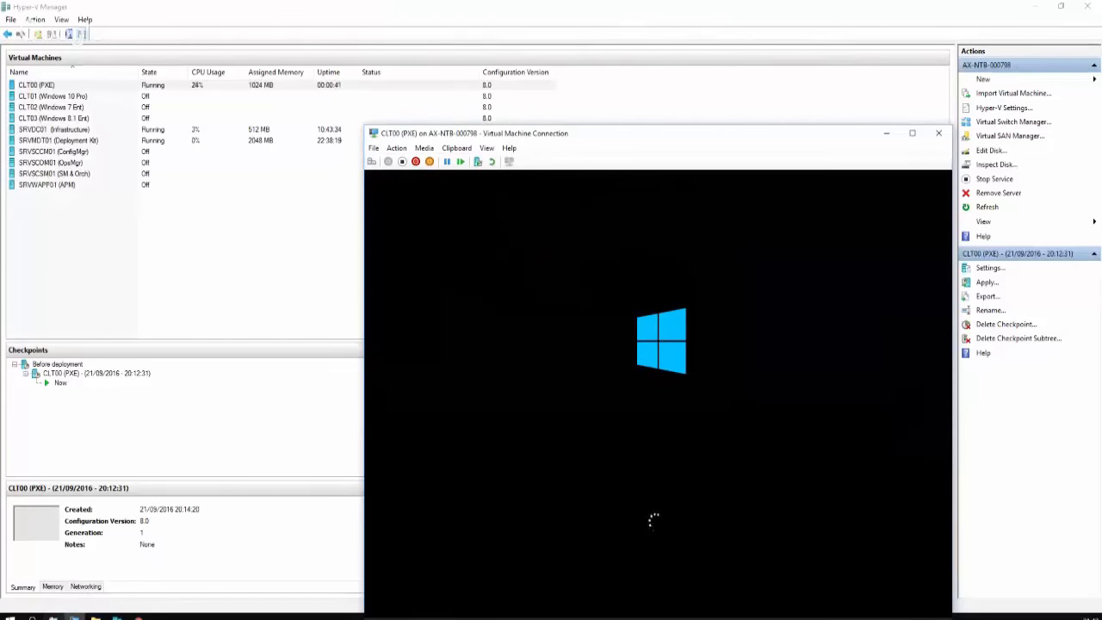
mouse_move(55, 616)
left_click(59, 577)
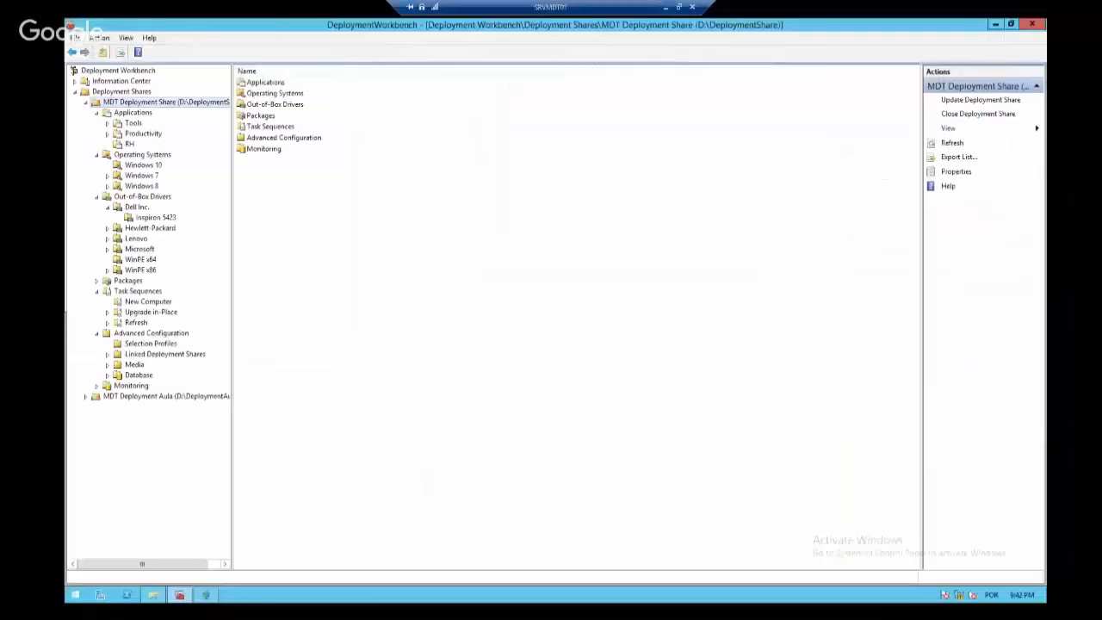
Refresh Monitoring and select CLT001, showing Install Operating System at 49%, step 45 of 89
left_click(86, 102)
left_click(87, 103)
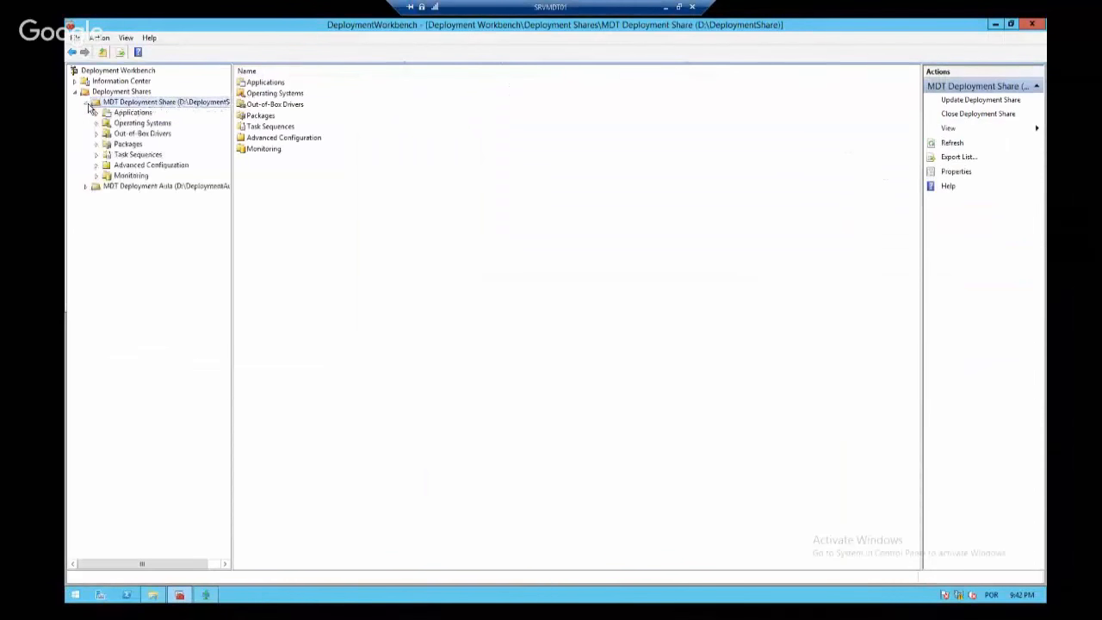
left_click(129, 175)
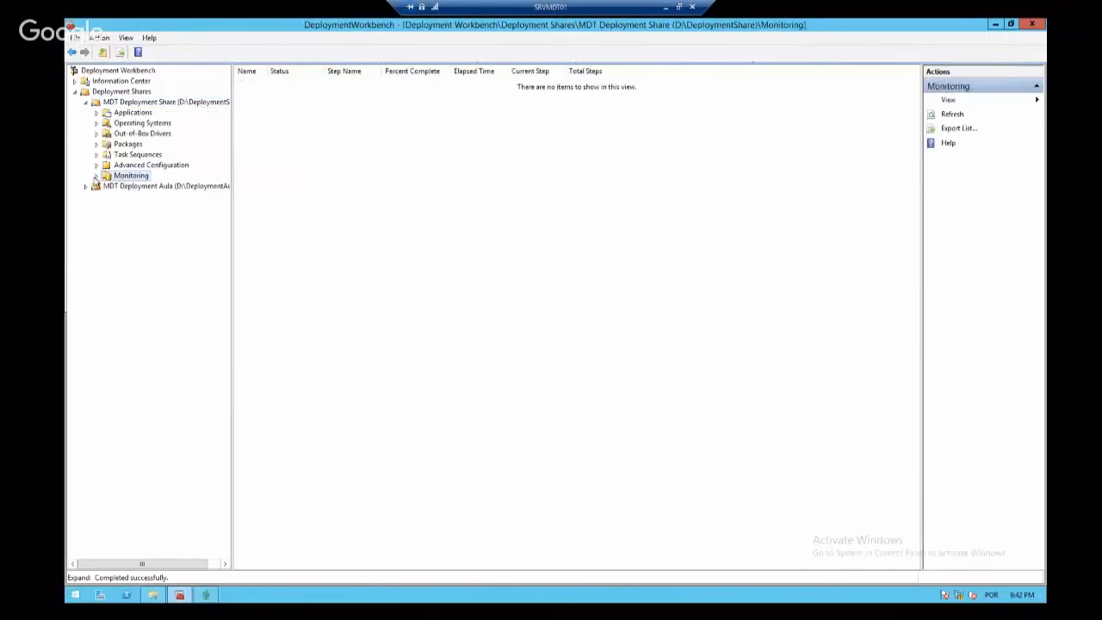
right_click(123, 178)
left_click(161, 204)
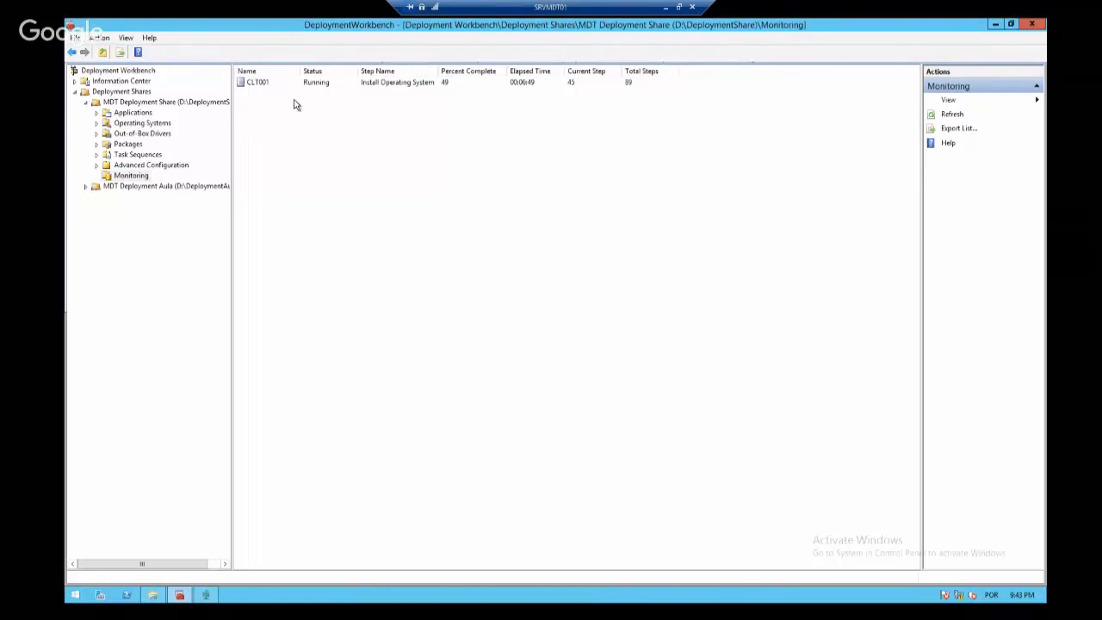
right_click(266, 83)
left_click(508, 130)
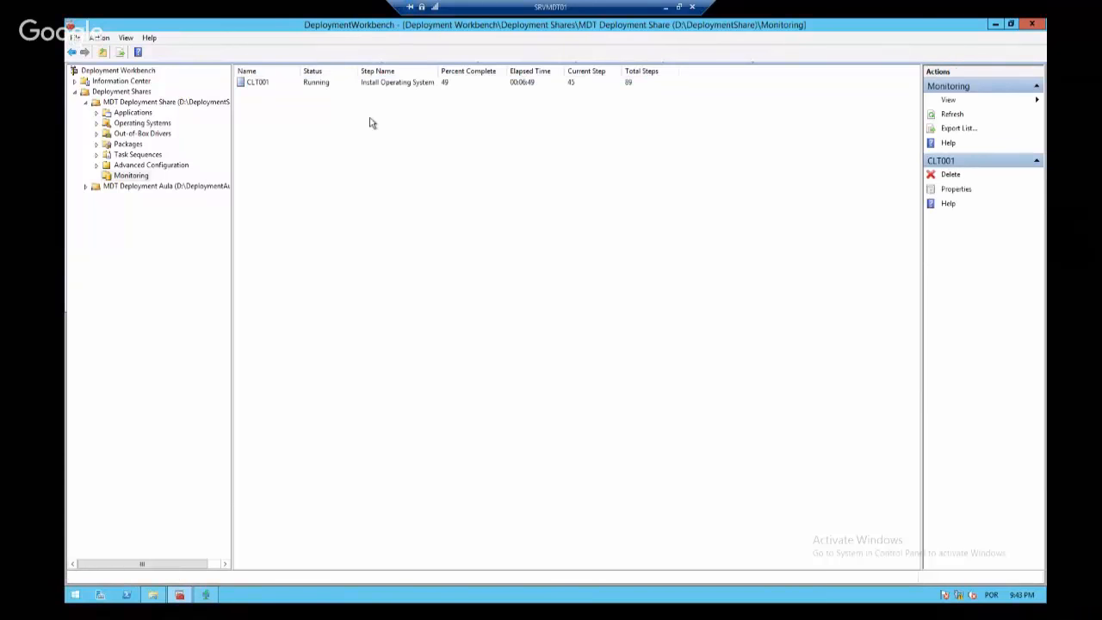
left_click(404, 83)
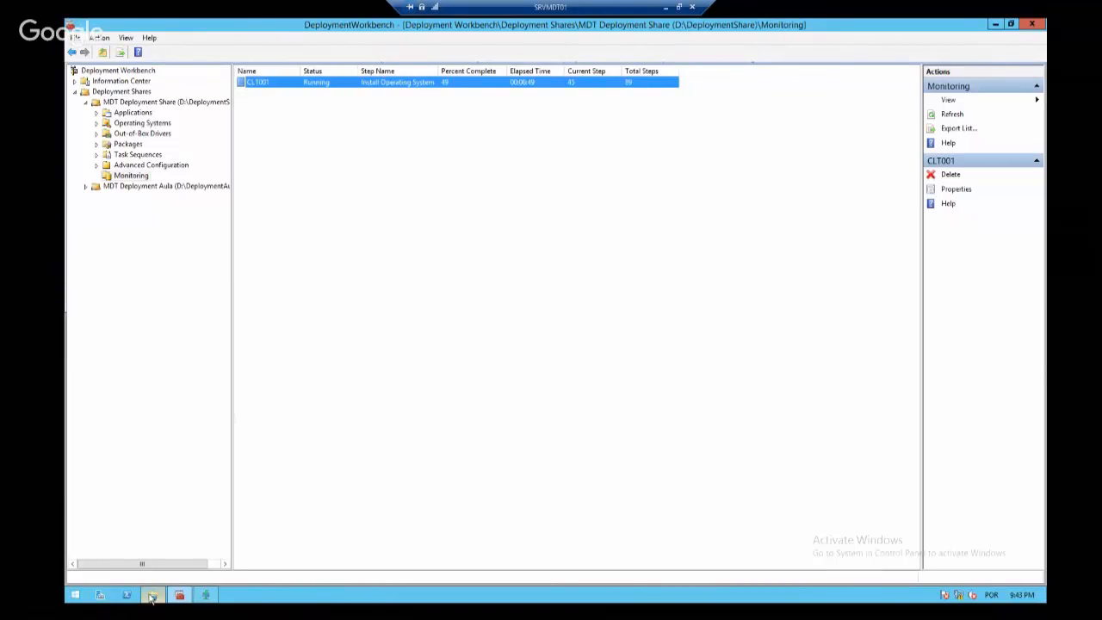
left_click(153, 596)
Open D:\Logs sorted by Date modified and enter the newest folder, MININT-UD7JDD2
left_click(382, 377)
left_click(153, 596)
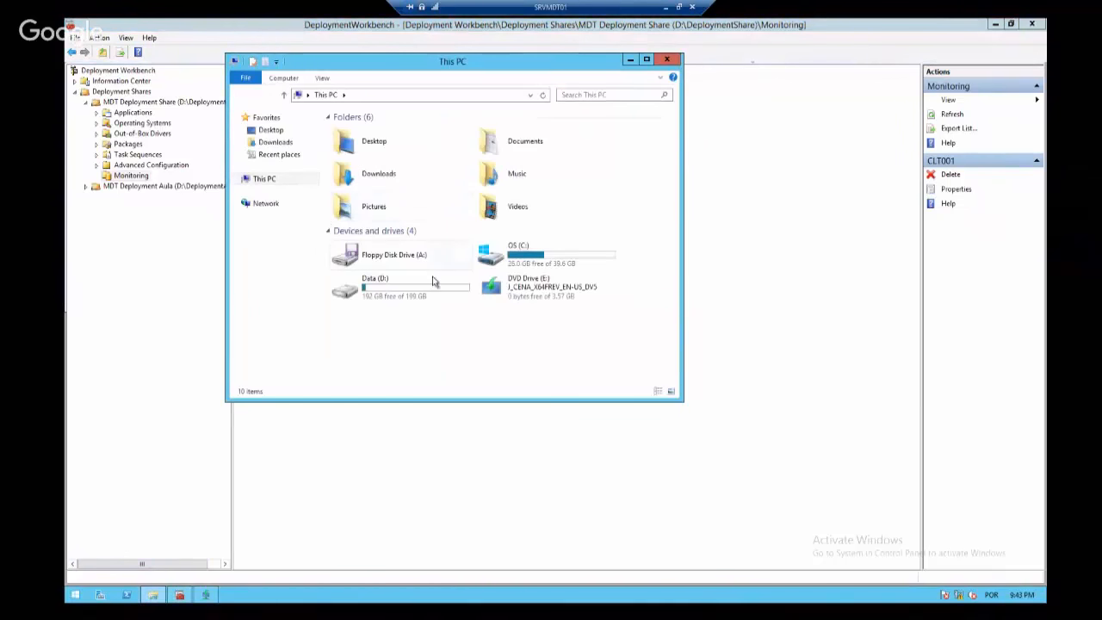
double_click(410, 298)
double_click(368, 168)
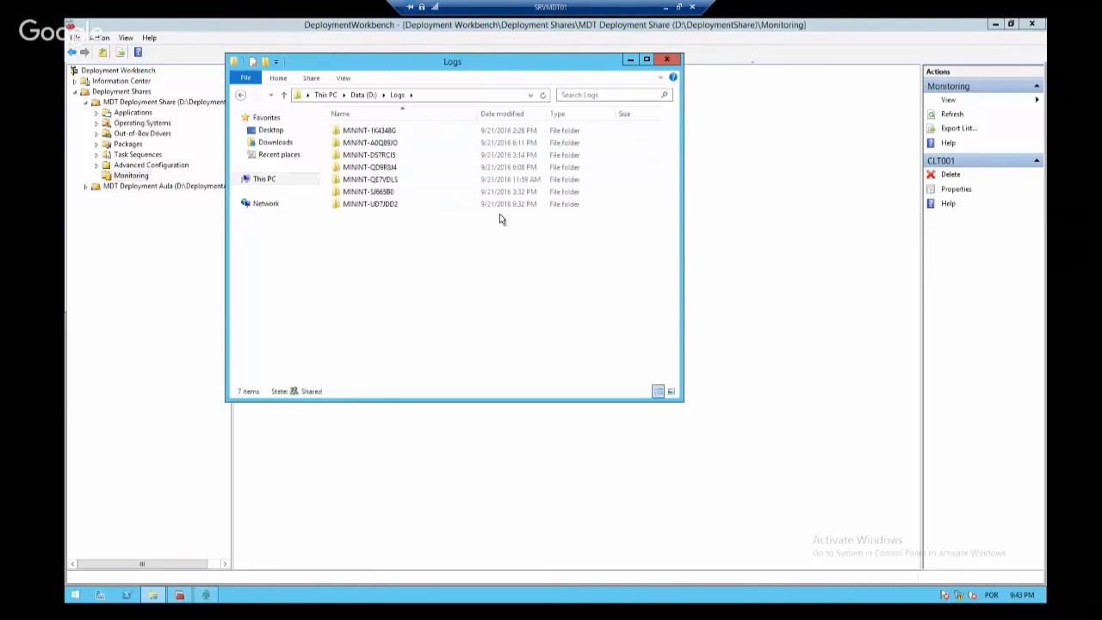
left_click(515, 113)
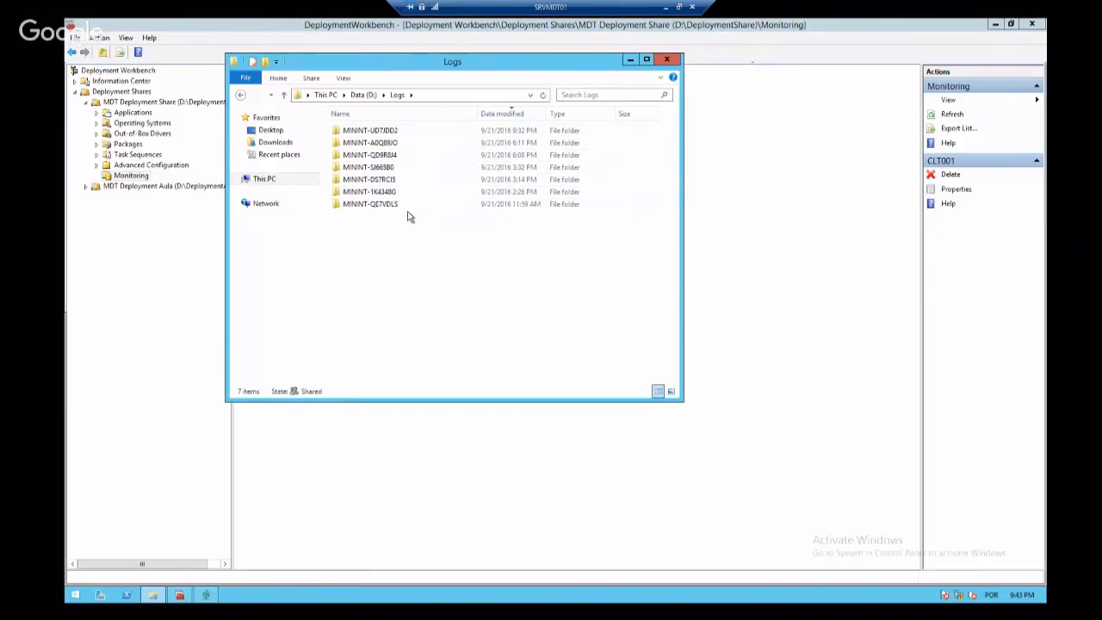
double_click(436, 132)
Glance at the 132 KB BDD log, close it, and bring up the BDD file's actions
double_click(433, 133)
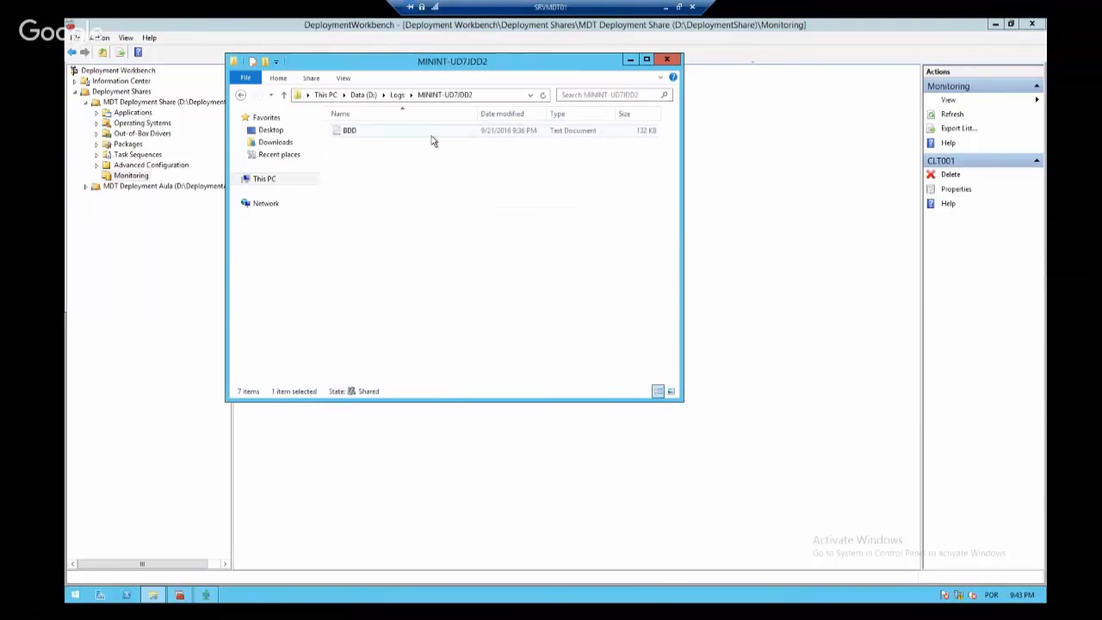
left_click(625, 64)
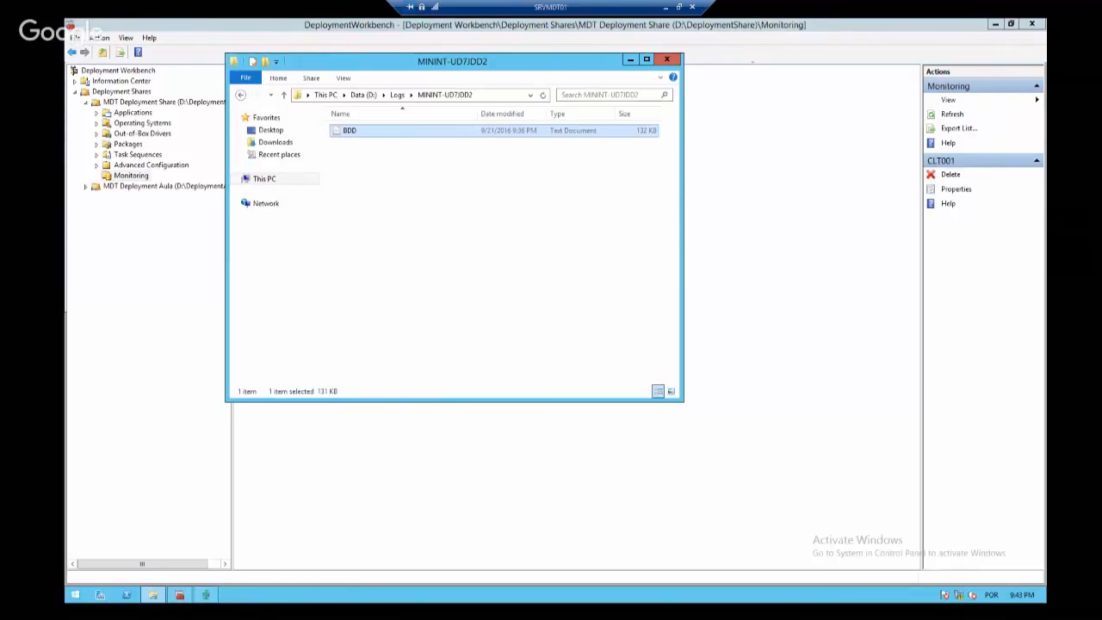
right_click(359, 130)
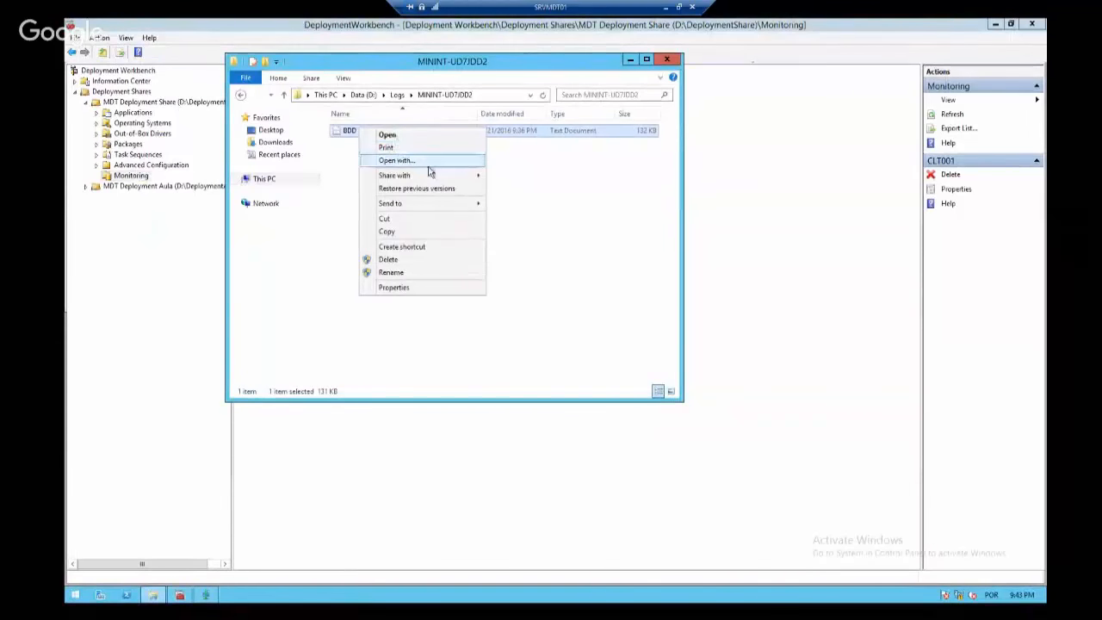
left_click(410, 136)
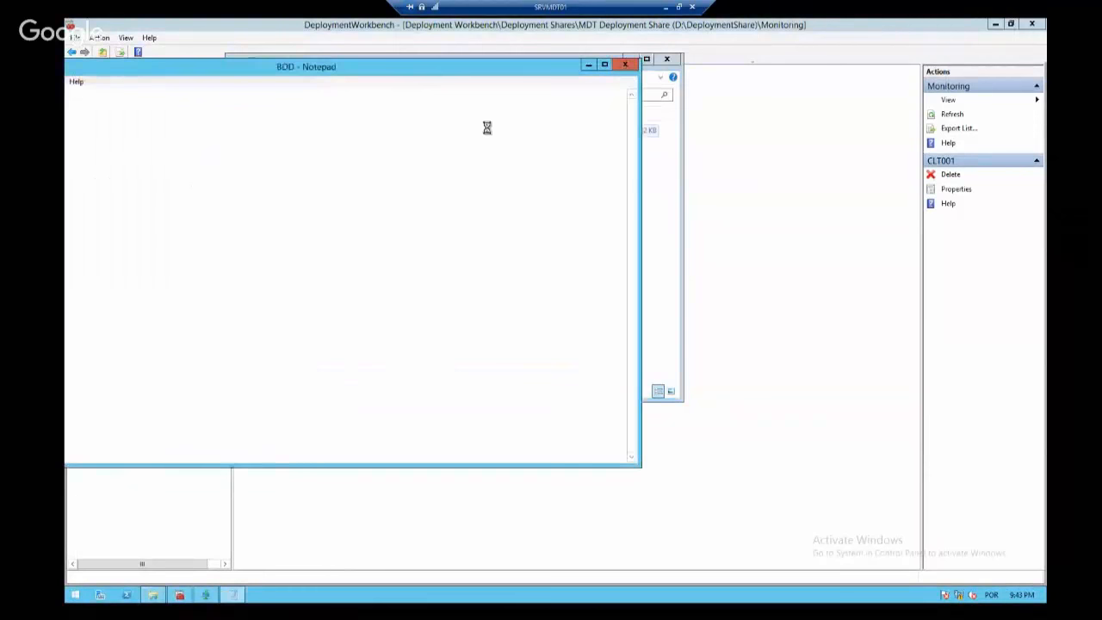
left_click_drag(465, 69, 675, 68)
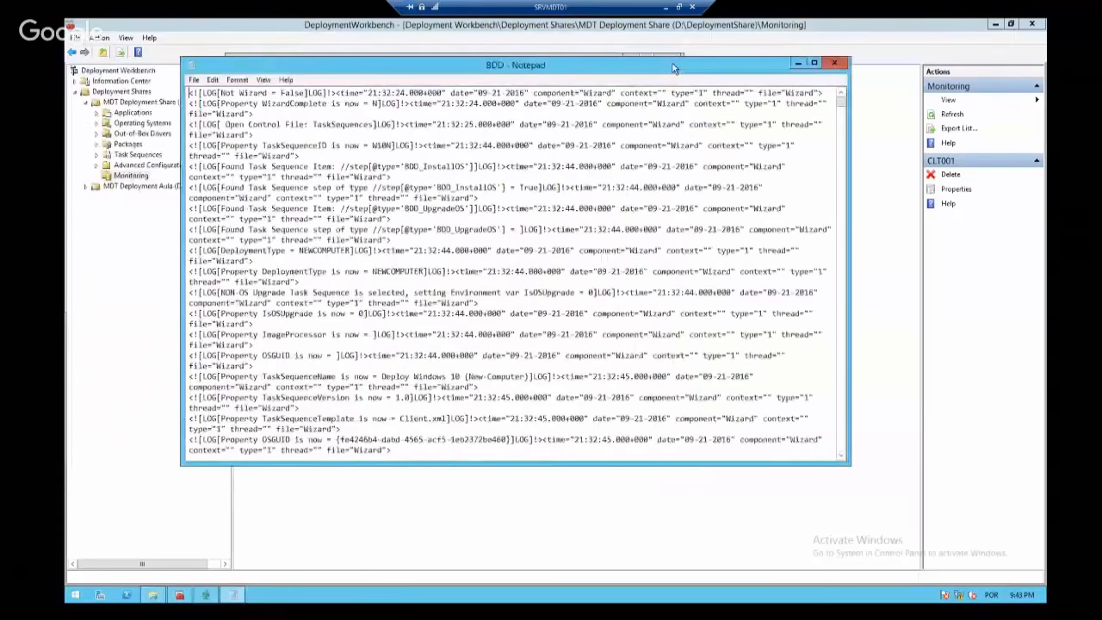
left_click_drag(842, 104, 844, 455)
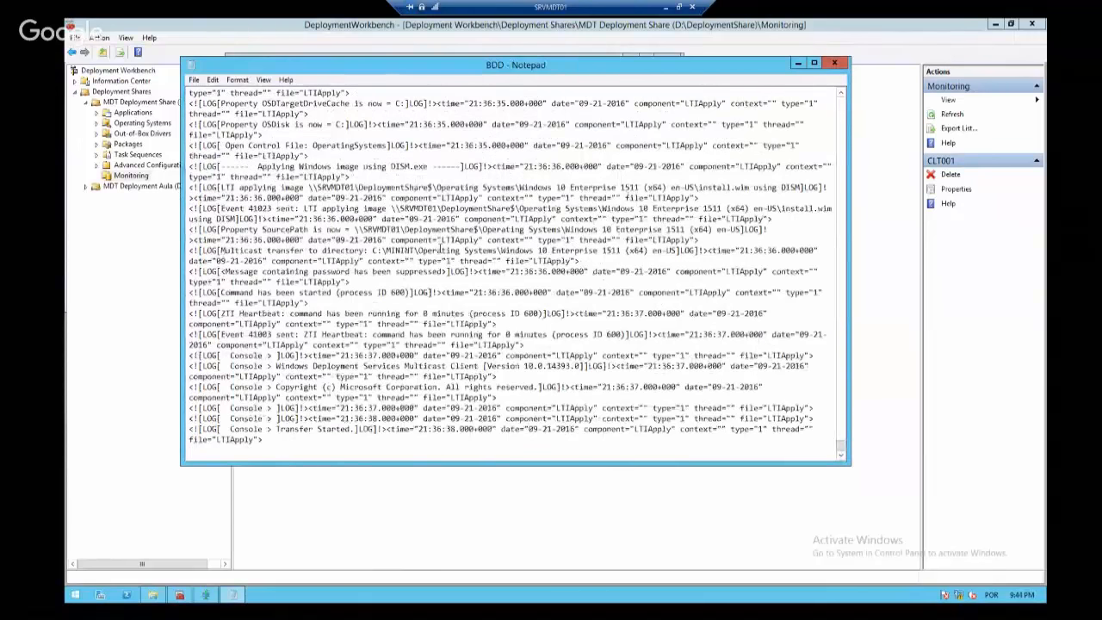
scroll(442, 249, "up", 15)
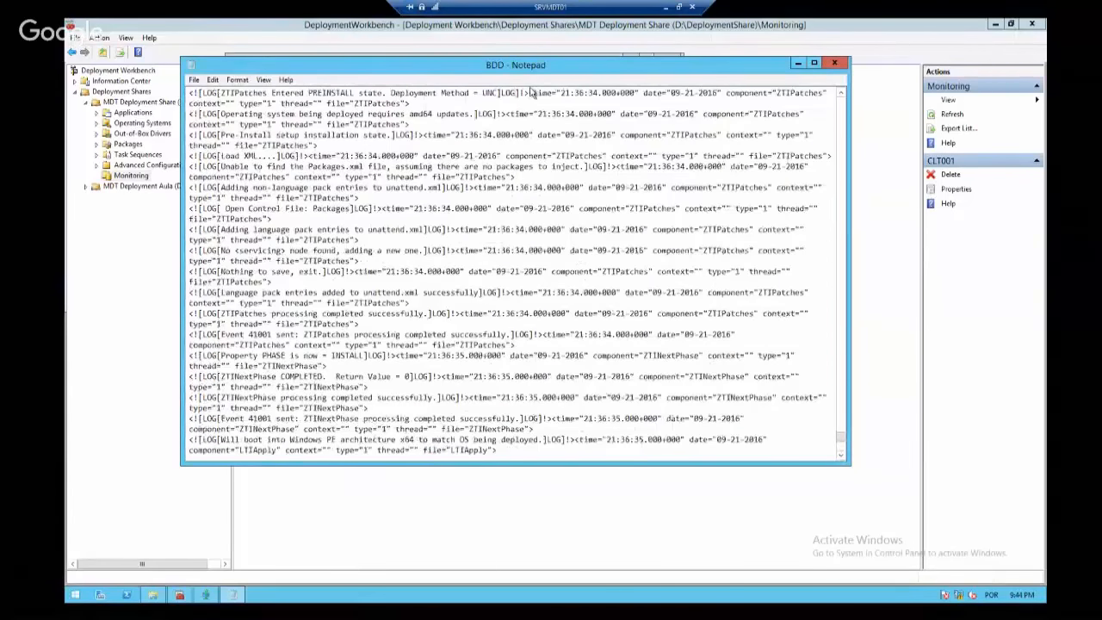
left_click(834, 63)
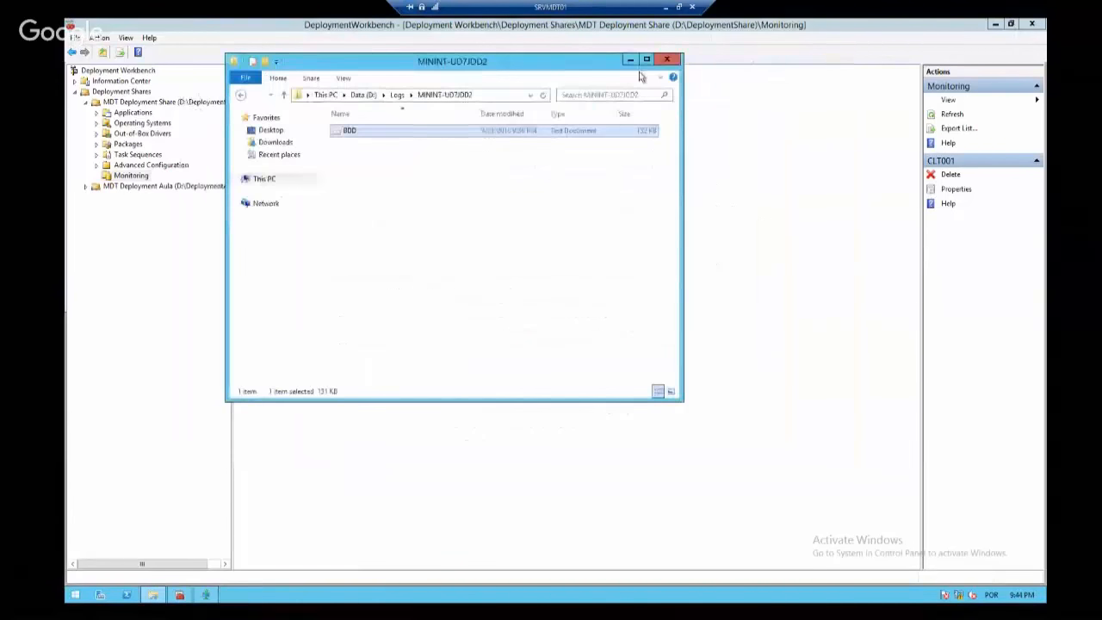
left_click(667, 59)
Check the share's Monitoring properties (host SRVMDT01, ports 9800/9801), then reopen BDD in Notepad
right_click(158, 104)
left_click(181, 157)
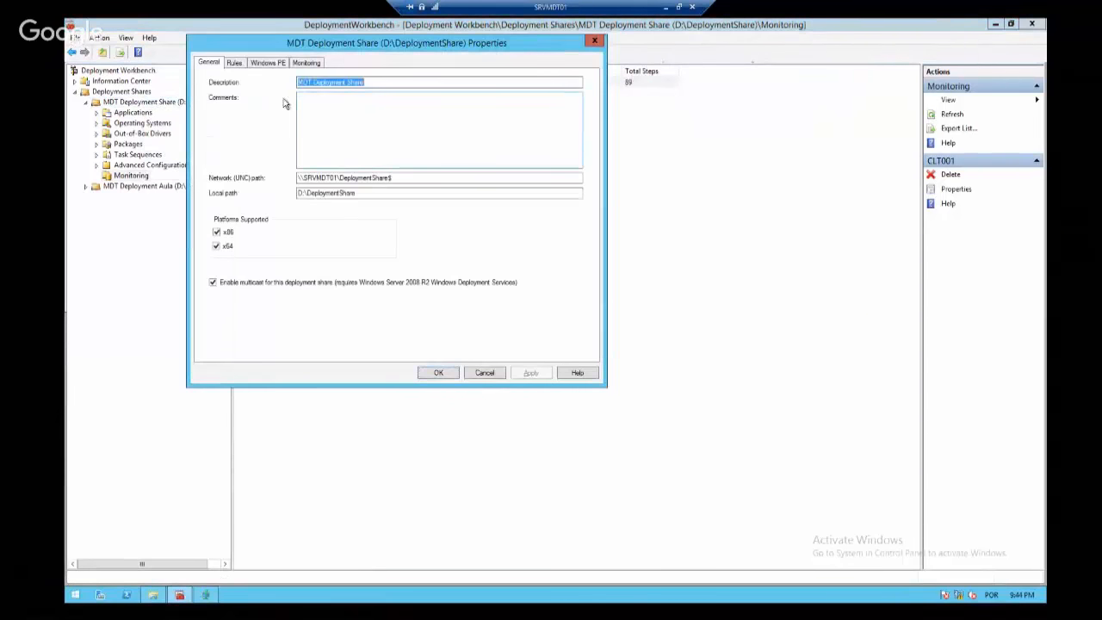
left_click(301, 63)
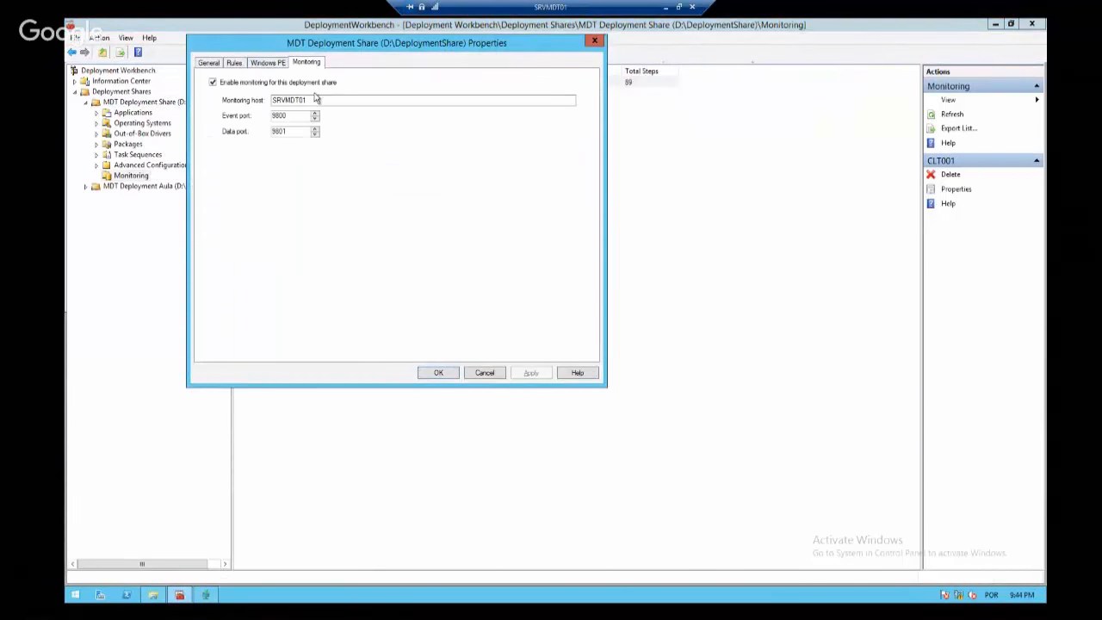
left_click_drag(315, 102, 246, 120)
left_click(291, 114)
left_click(305, 118)
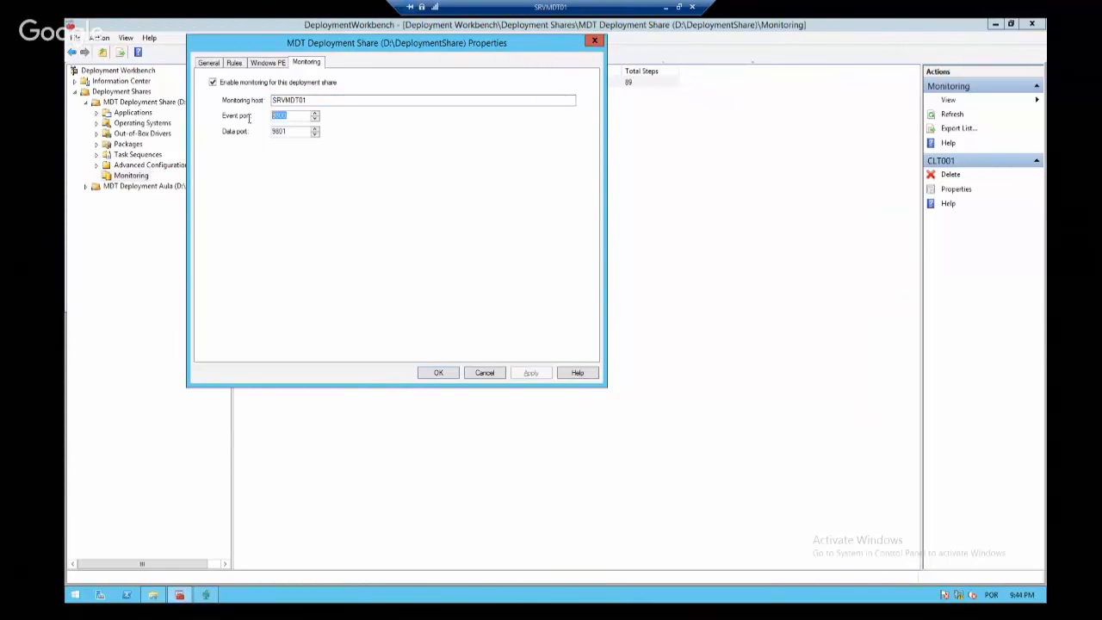
left_click(332, 101)
double_click(330, 102)
left_click(152, 595)
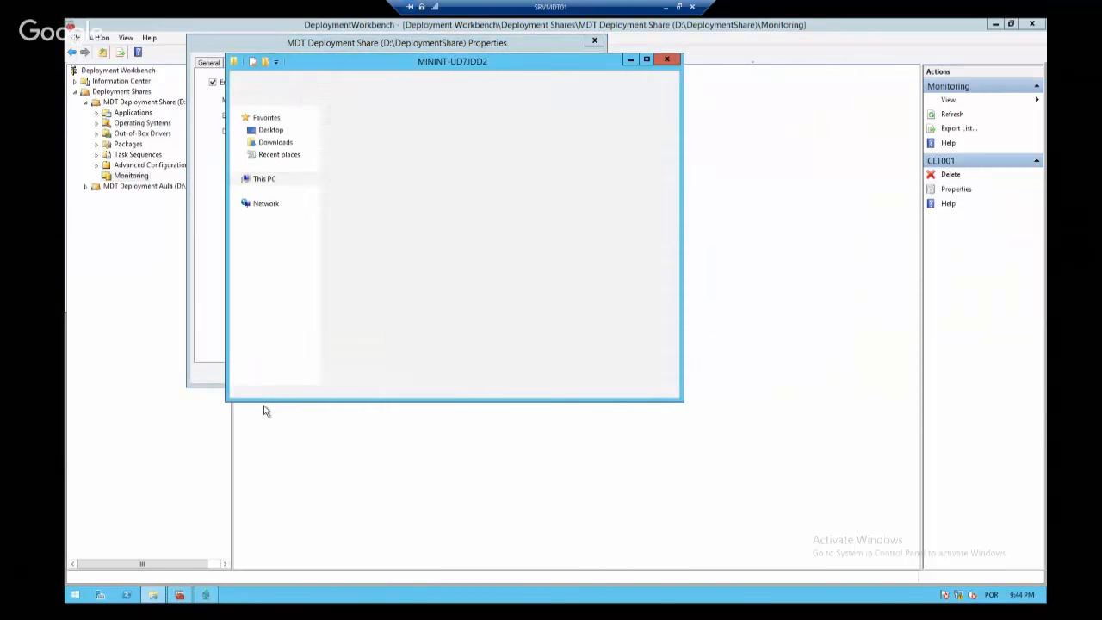
double_click(376, 135)
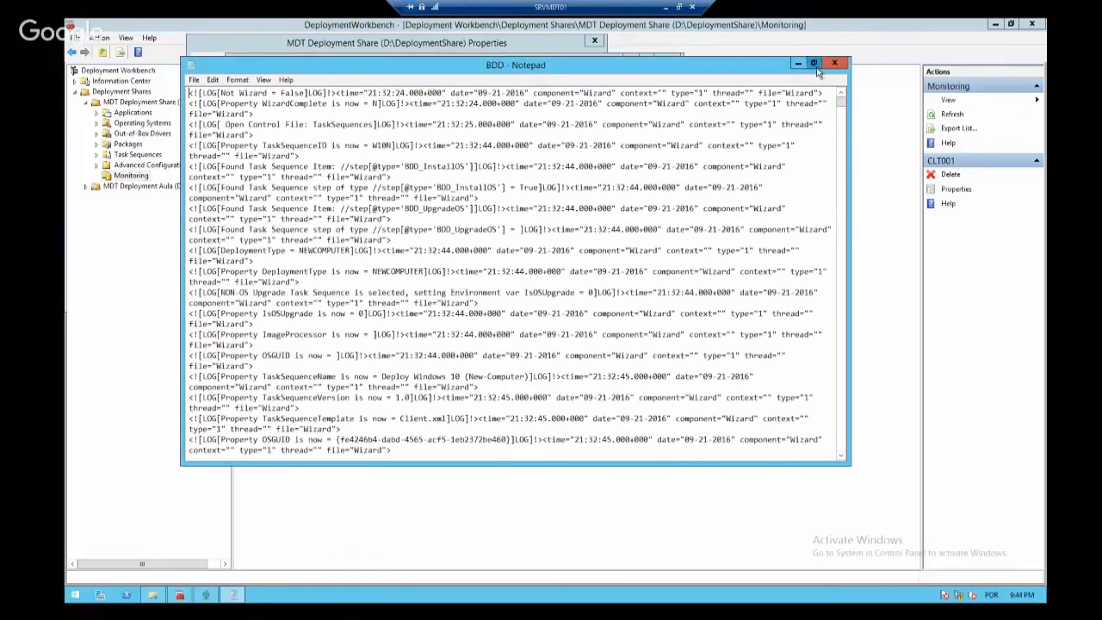
Maximize the BDD log in Notepad and scroll to its latest entries at the end
left_click(814, 63)
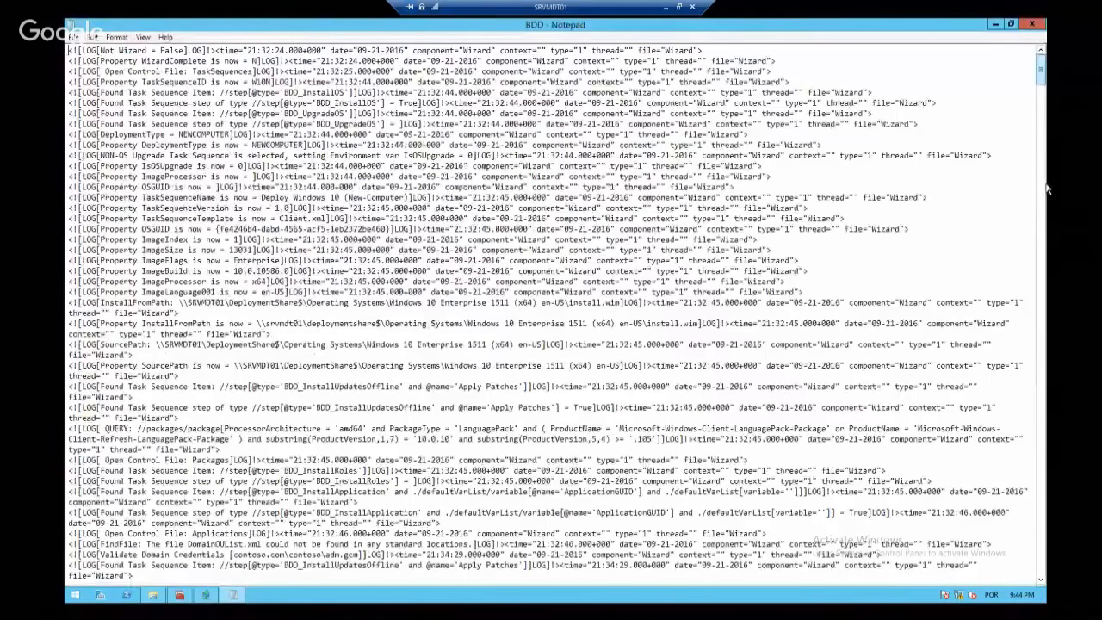
left_click_drag(1047, 187, 1050, 576)
scroll(1048, 572, "down", 3)
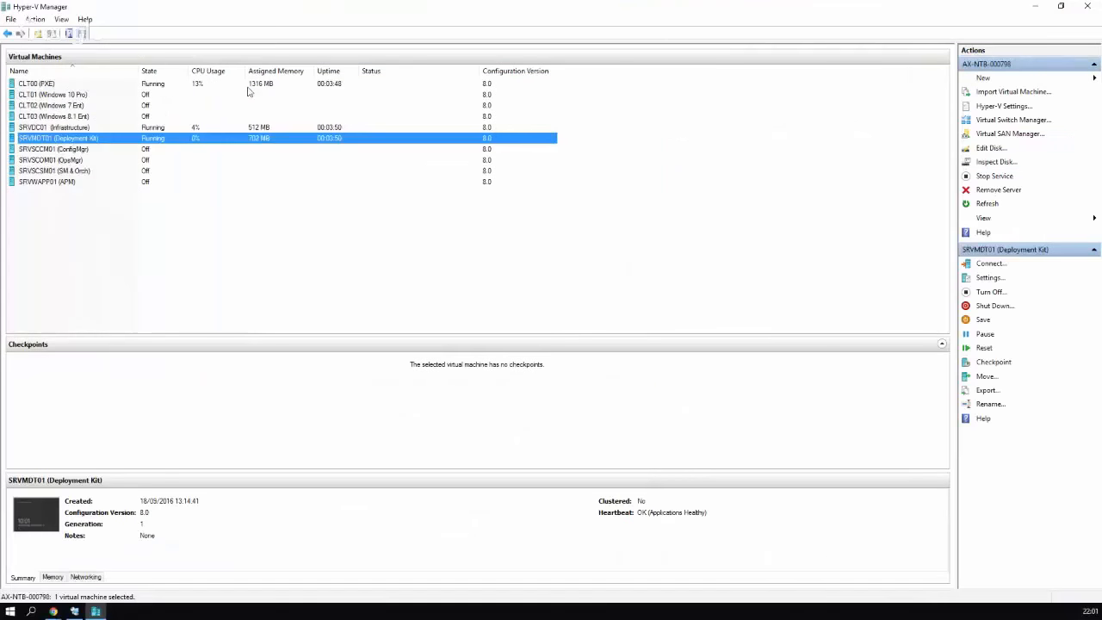
Connect to the CLT00 console and answer No to the network discovery prompt
left_click(267, 84)
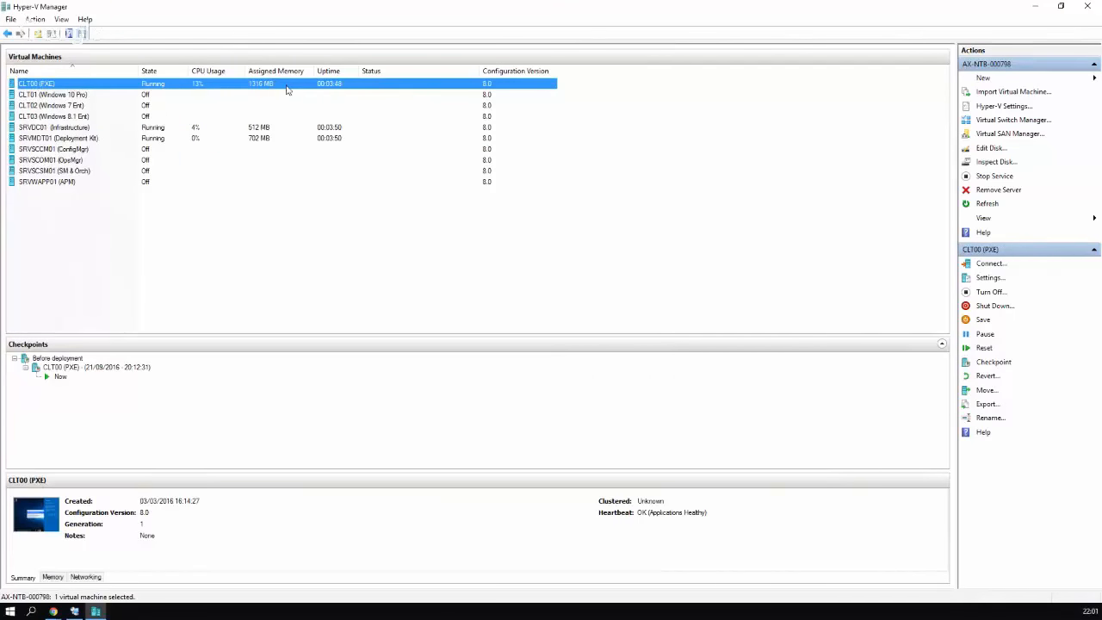
right_click(286, 86)
left_click(300, 95)
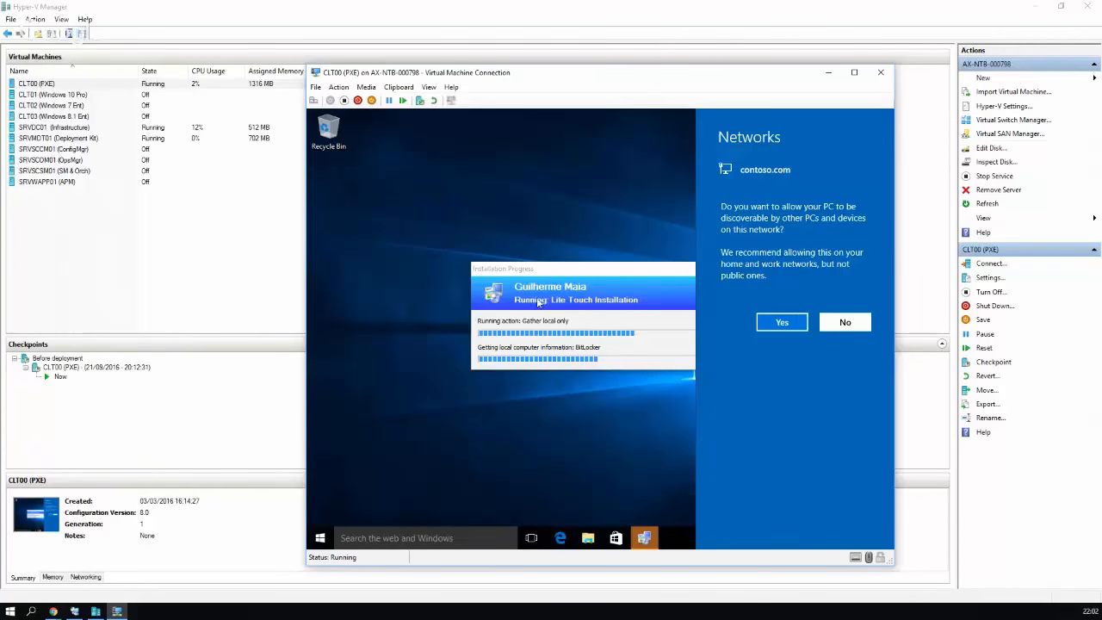
left_click(845, 323)
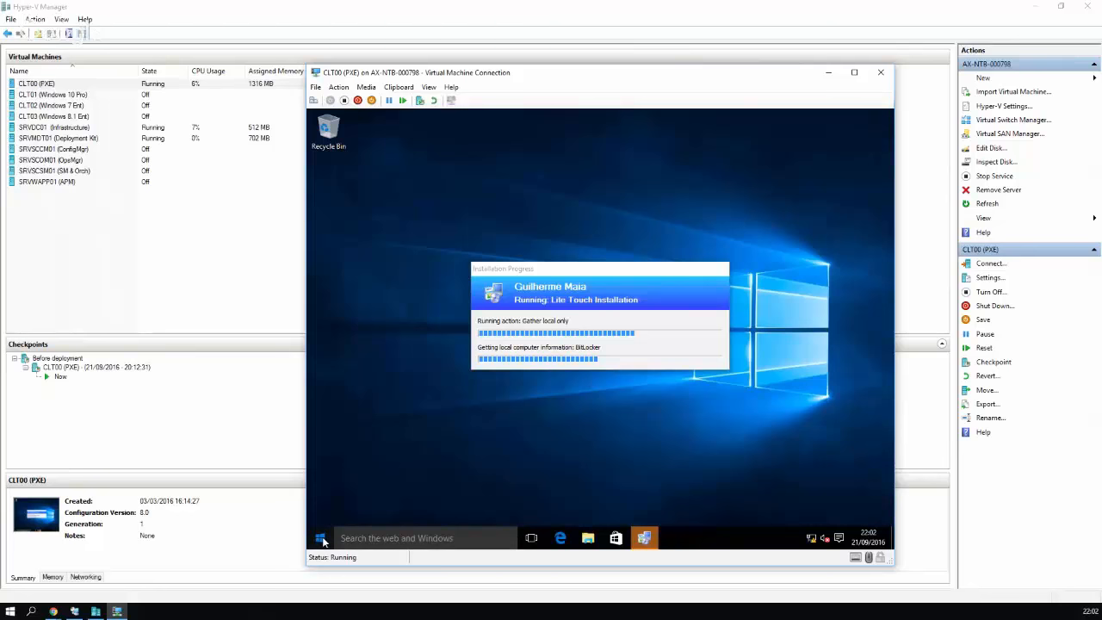
Show All apps in the client's Start menu, then minimize the CLT00 console and SRVMDT01 session
left_click(322, 538)
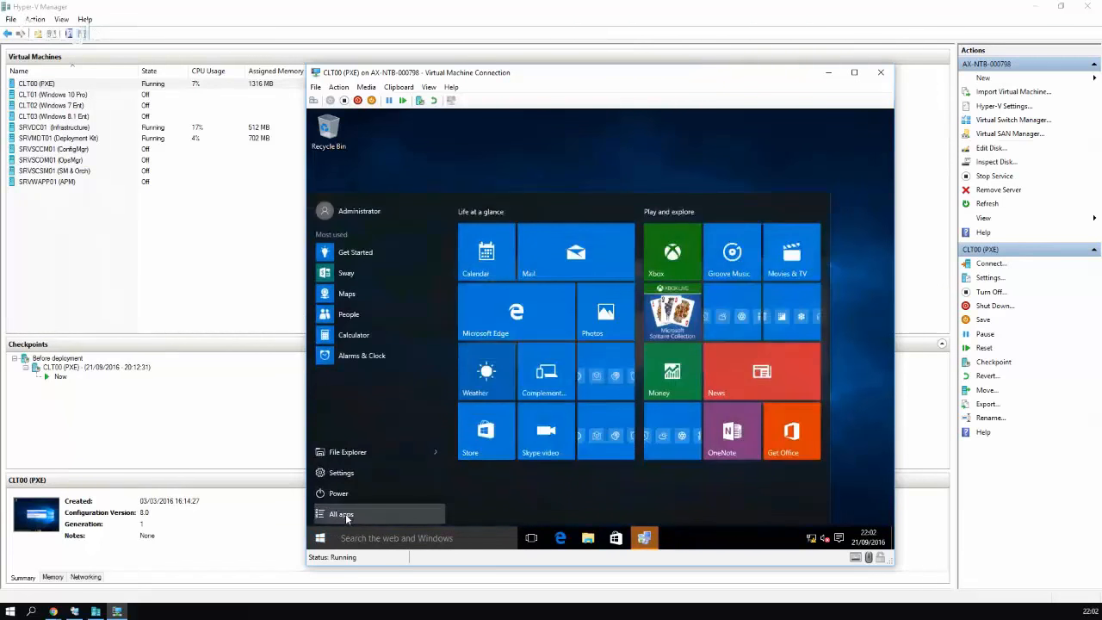
left_click(346, 514)
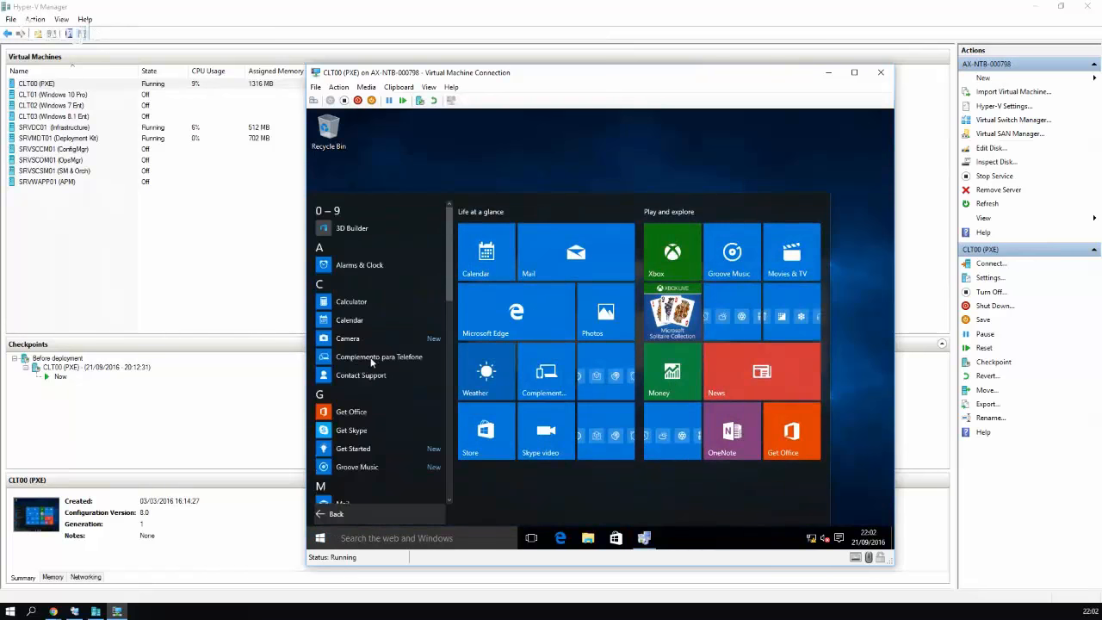
left_click(829, 72)
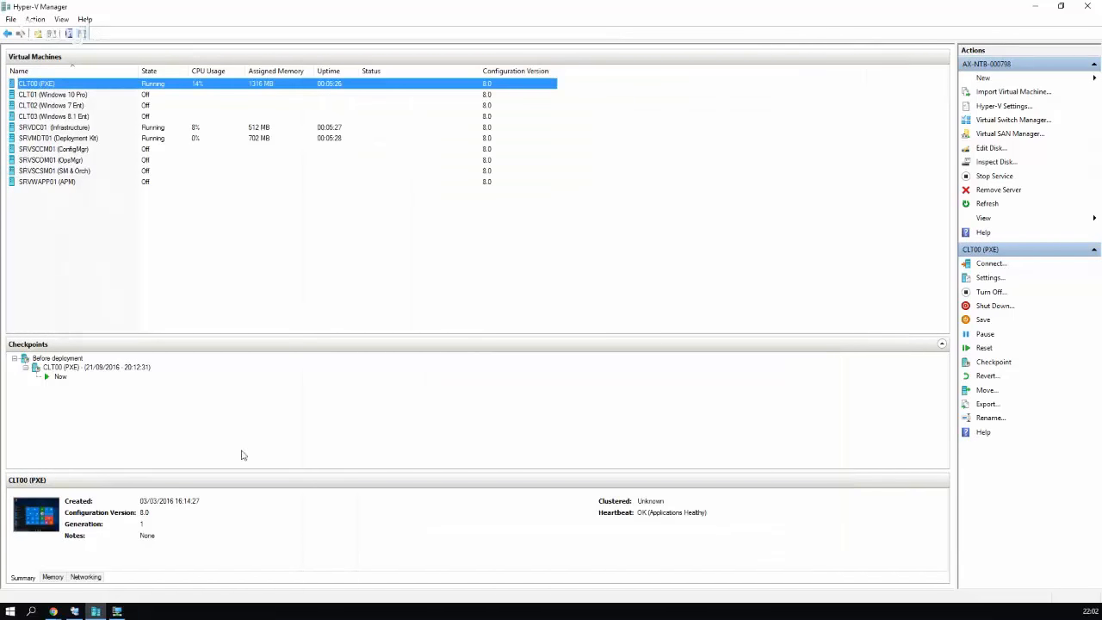
left_click(74, 611)
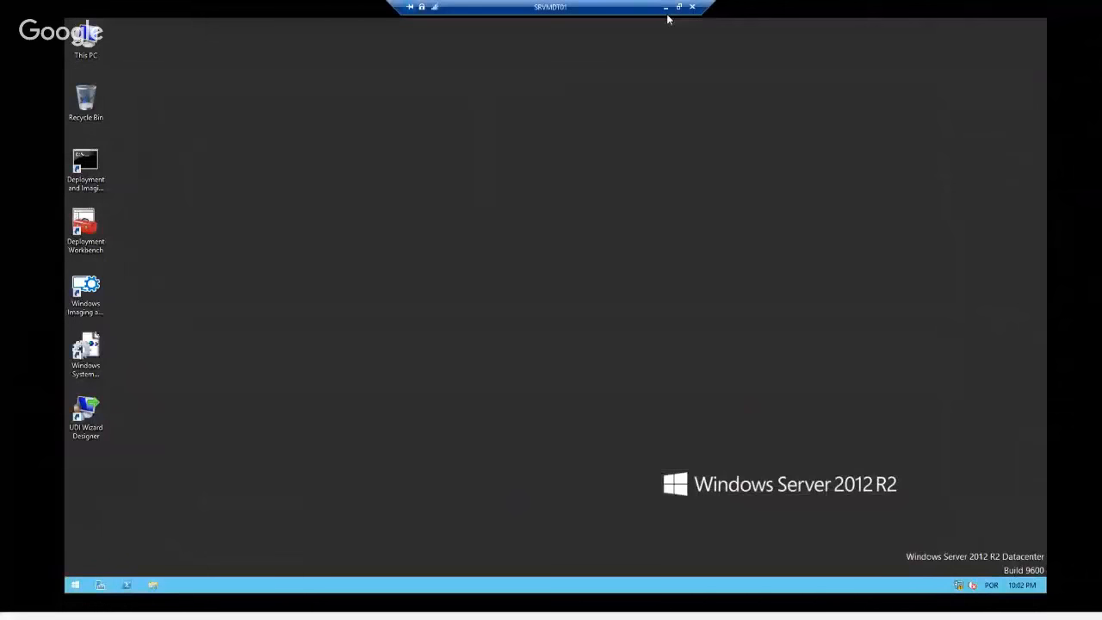
left_click(668, 9)
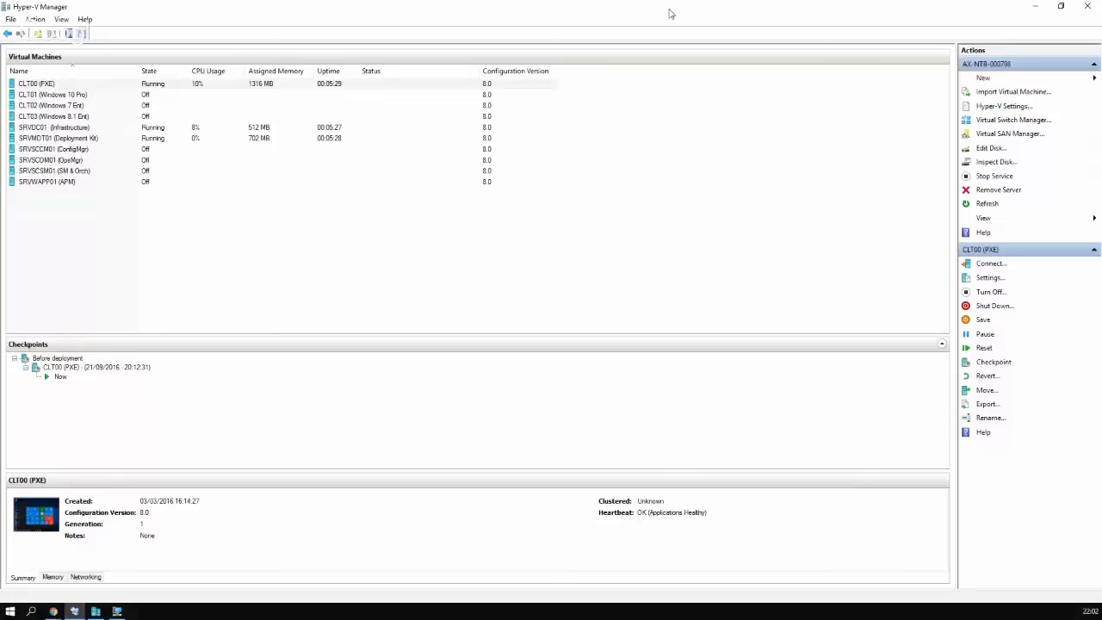
left_click(117, 611)
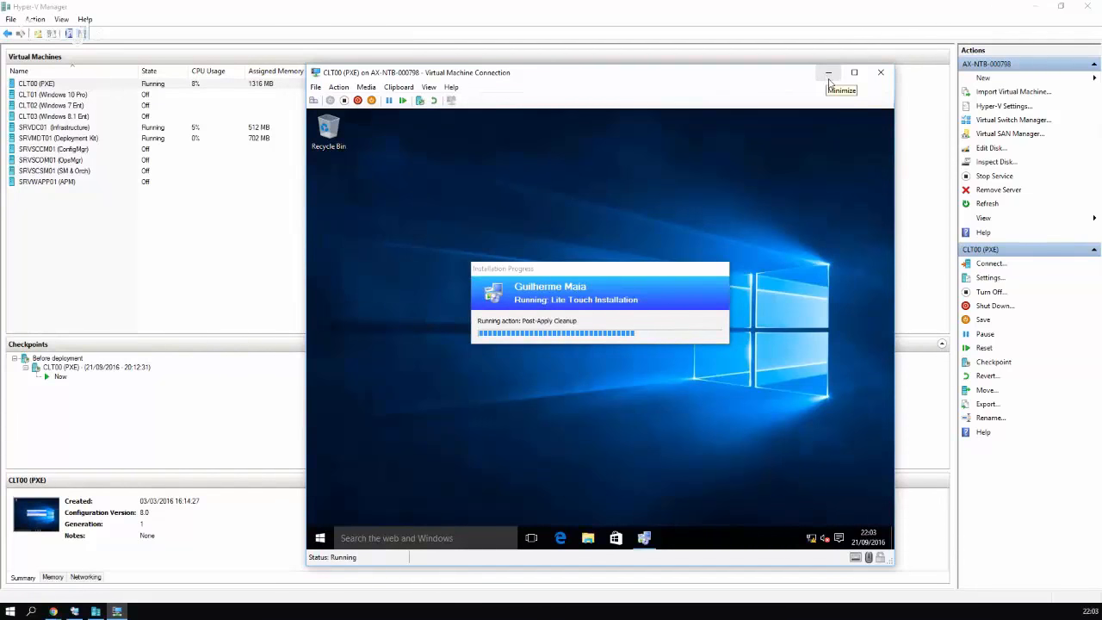
left_click(828, 75)
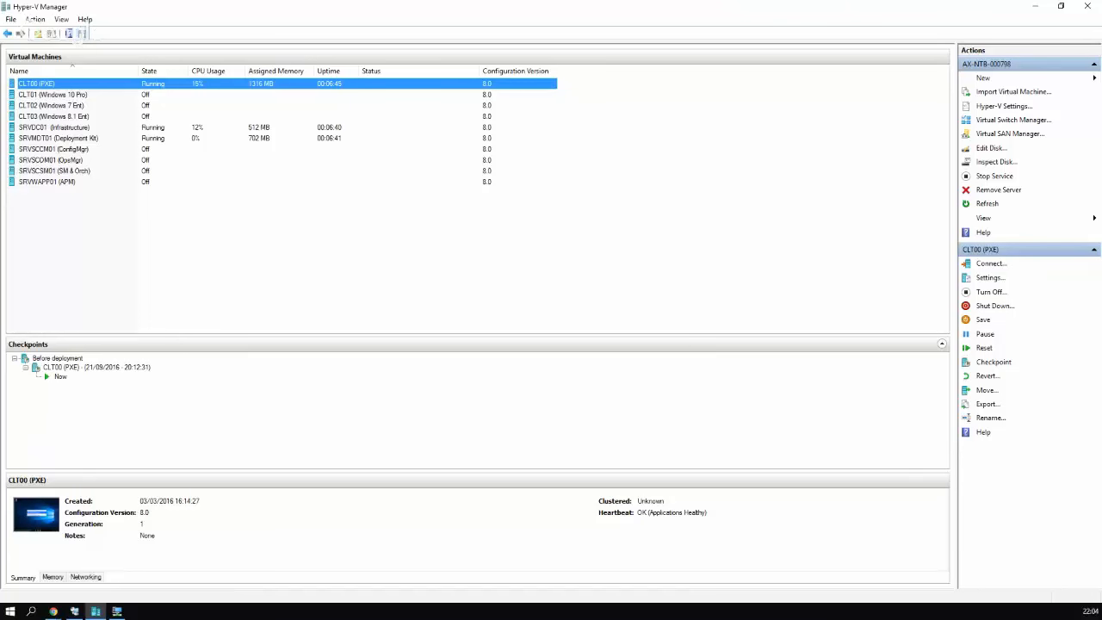
Turn off the CLT00 (PXE) client VM
right_click(196, 84)
left_click(242, 129)
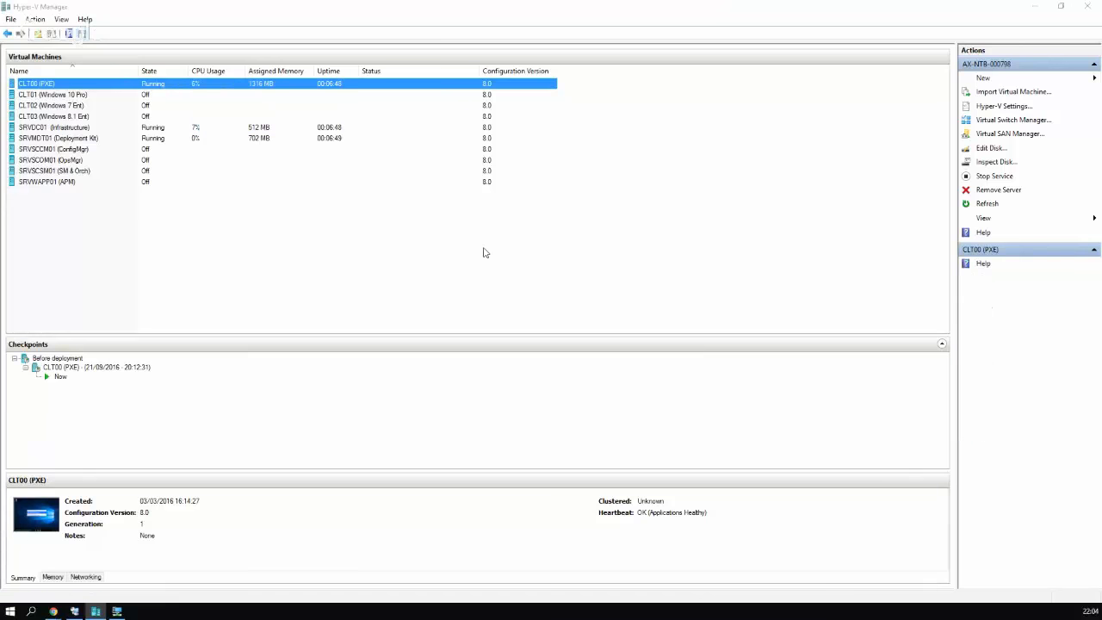
left_click(625, 321)
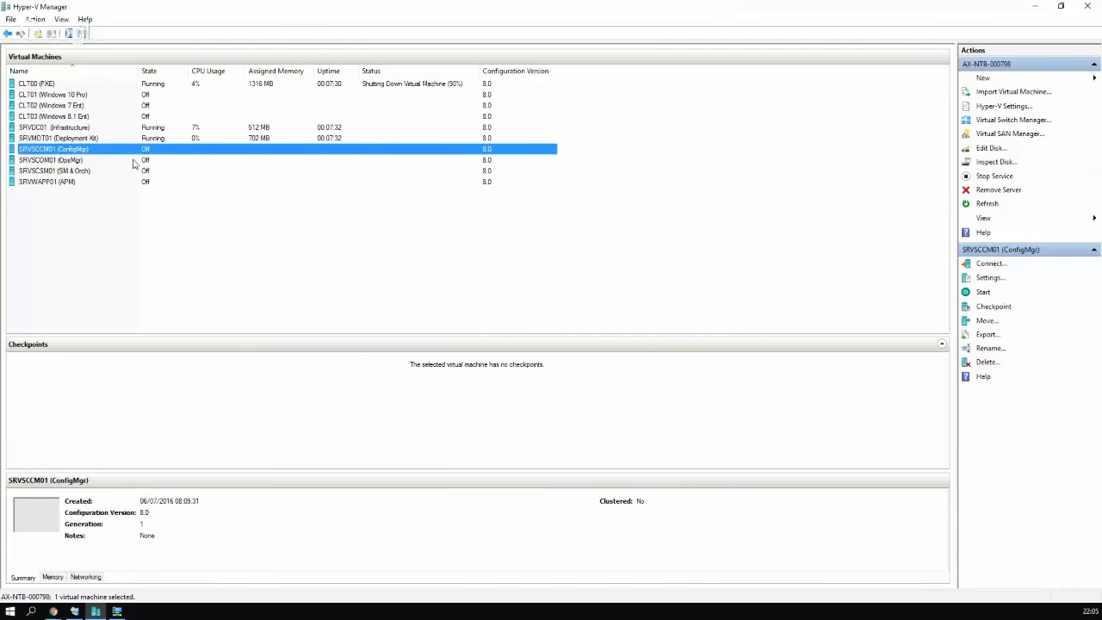
Shut down SRVMDT01 (Deployment Kit), leaving only SRVDC01 running
right_click(104, 151)
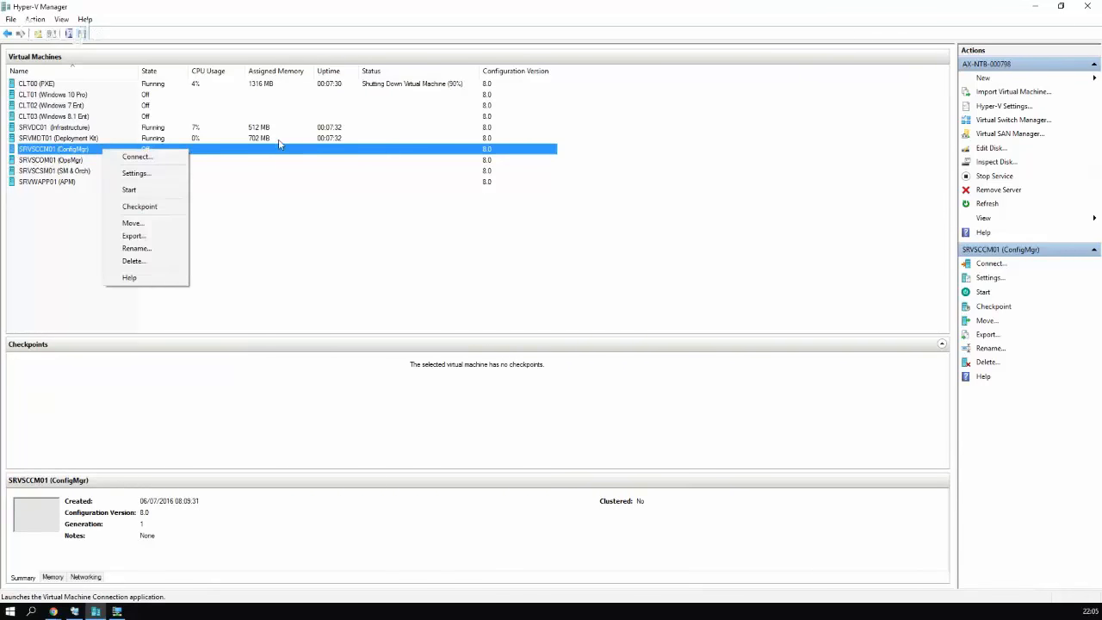
left_click(278, 139)
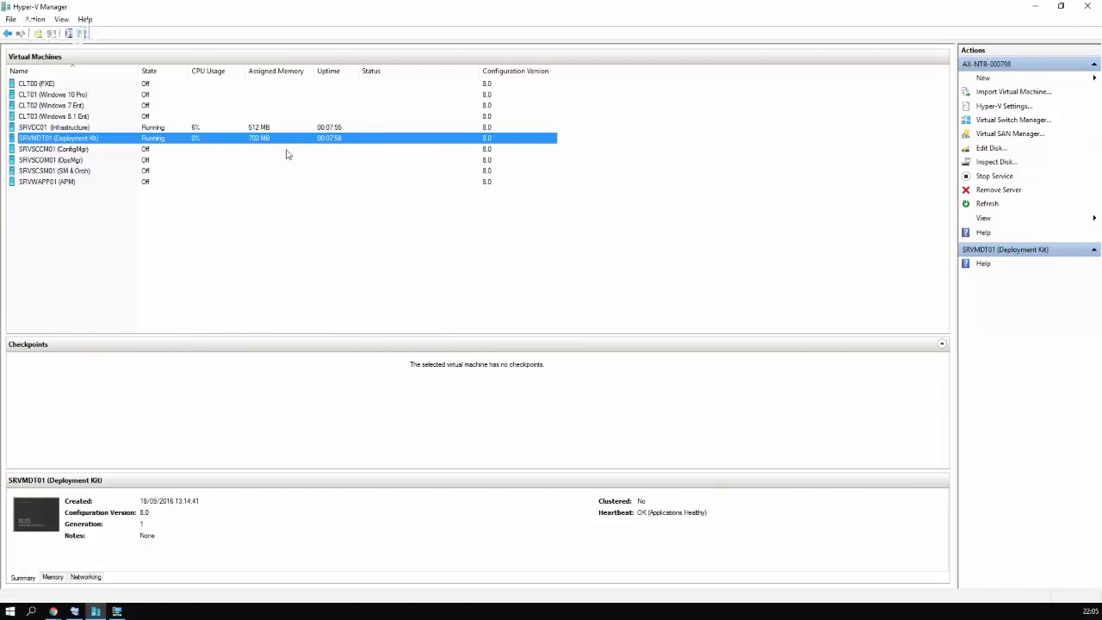
left_click(89, 150)
left_click(74, 153)
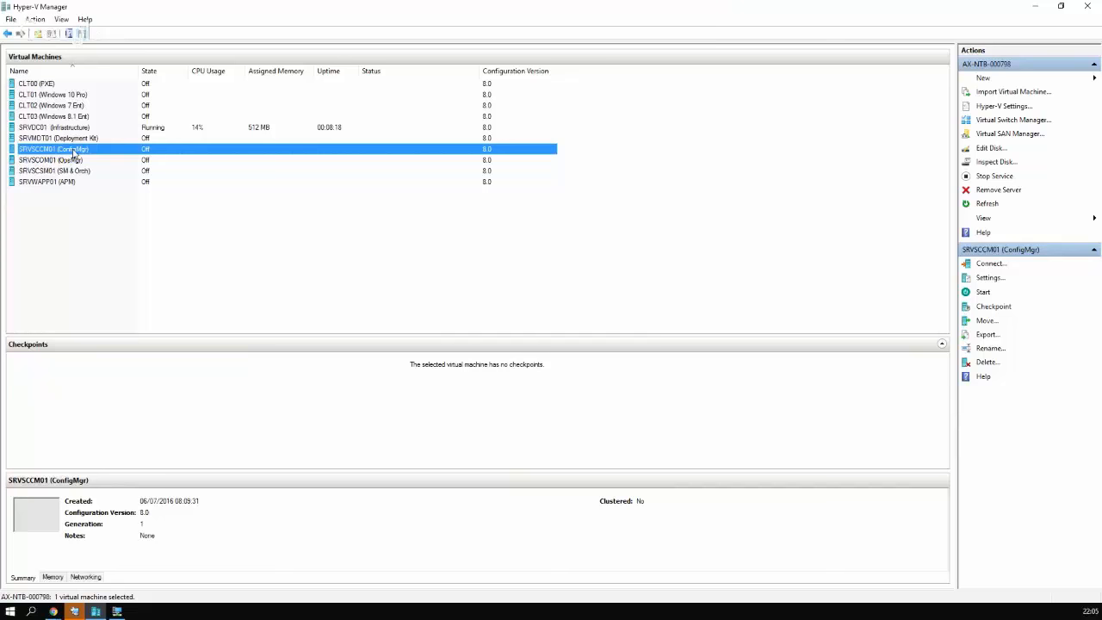
Start the SRVSCCM01 (ConfigMgr) VM in Hyper-V Manager
right_click(129, 155)
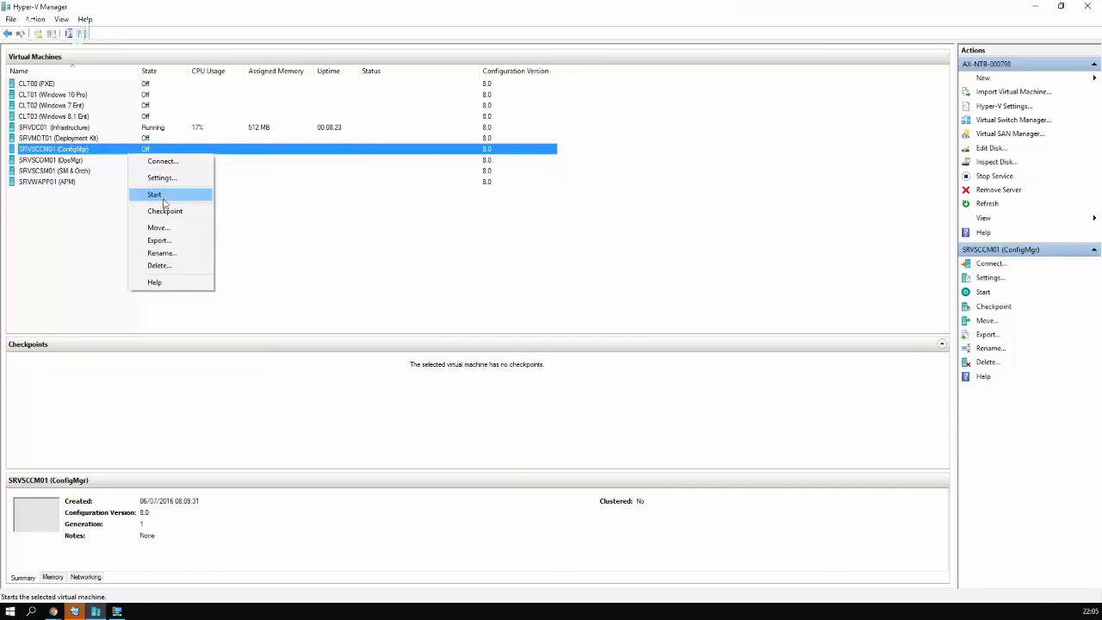
left_click(154, 194)
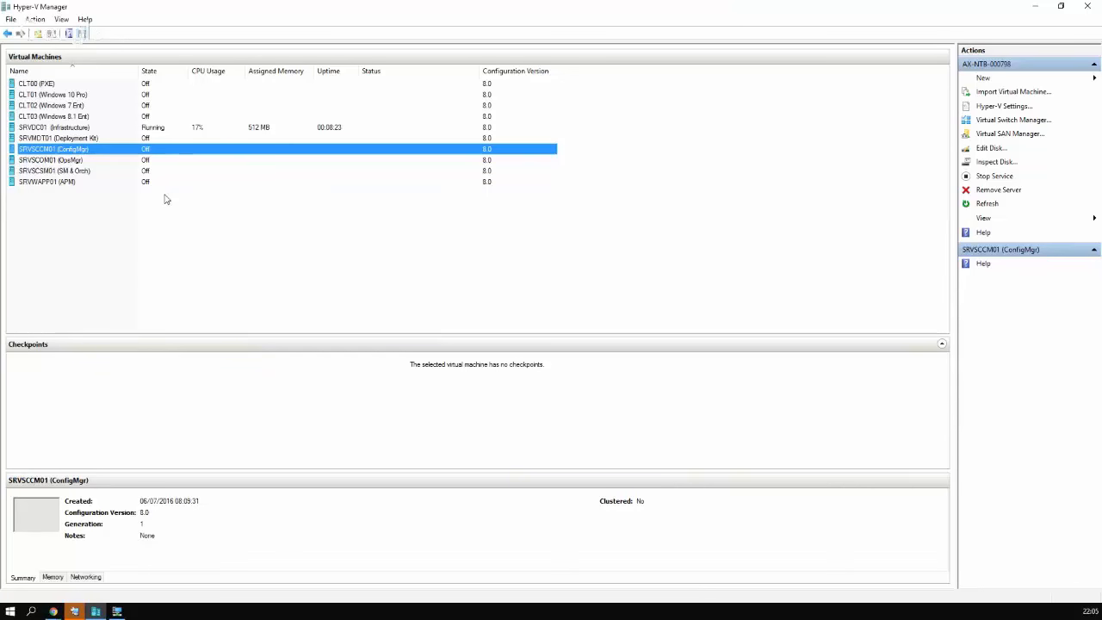
left_click(120, 163)
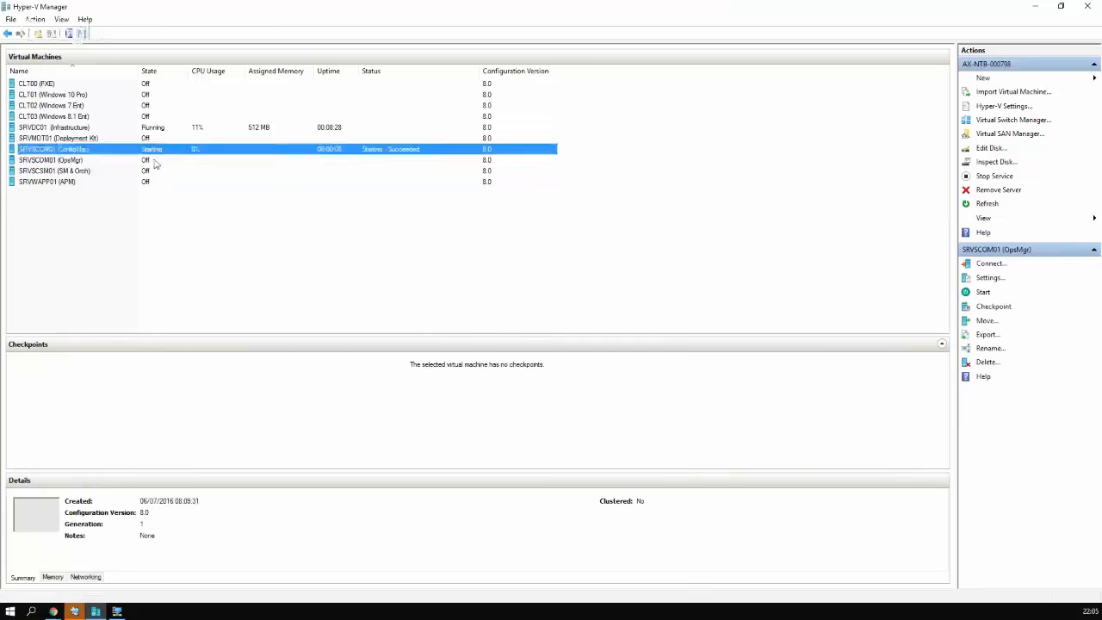
left_click(161, 153)
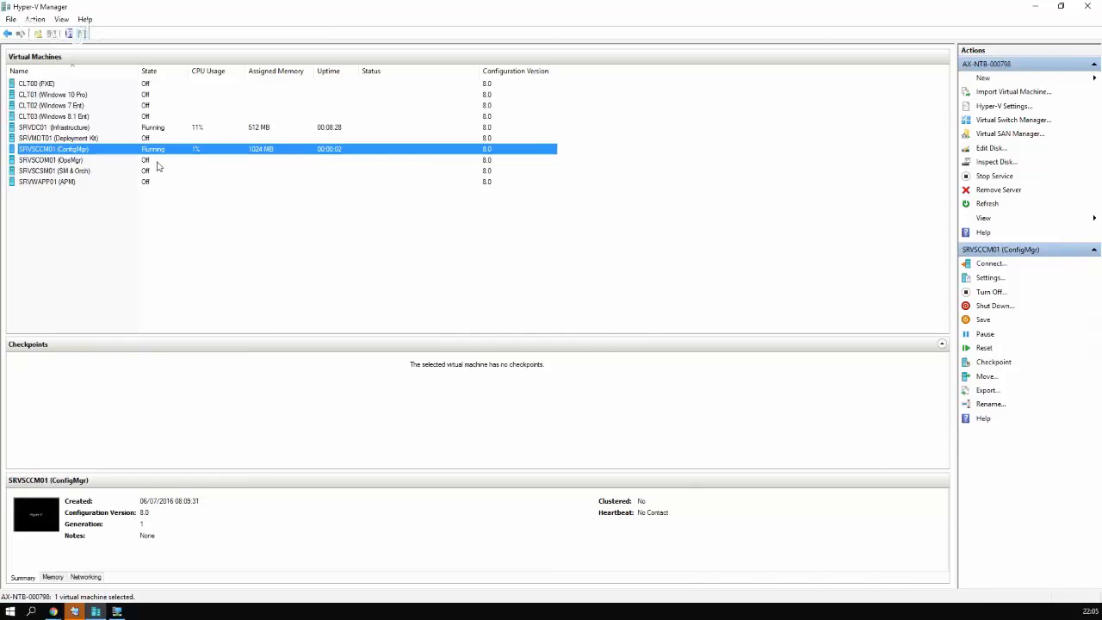
left_click(157, 162)
left_click(160, 151)
left_click(160, 152)
Open a remote desktop connection to SRVSCCM01 from the remote desktop manager
left_click(75, 612)
left_click(75, 109)
double_click(75, 108)
left_click(1035, 6)
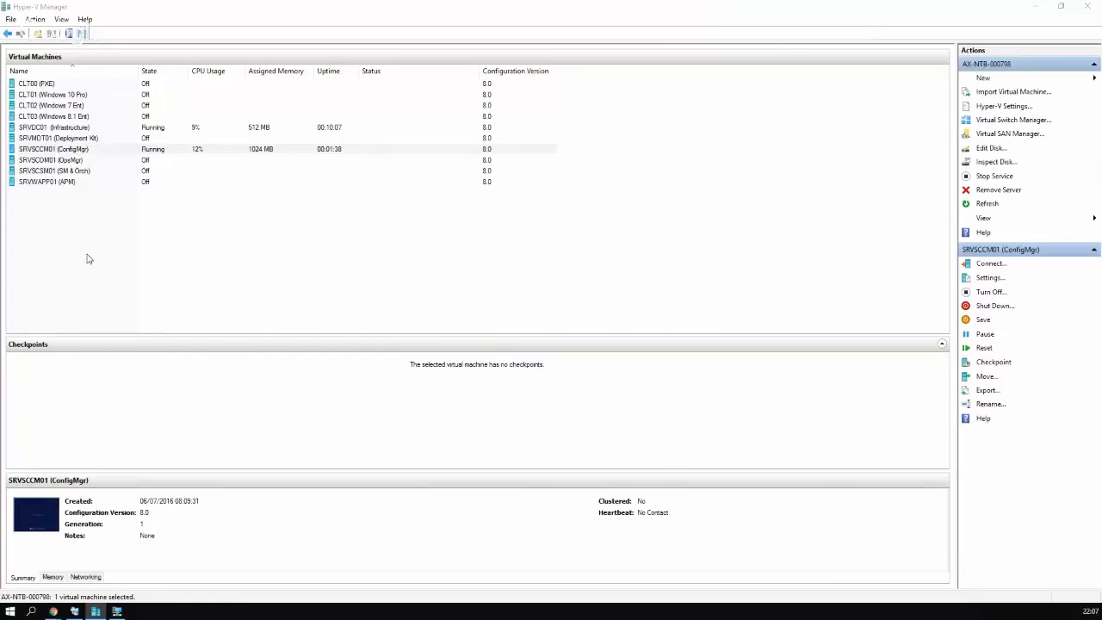
Try connecting to SRVSCCM01 in Remote Desktop Connection Manager, retrying once after it fails
mouse_move(80, 613)
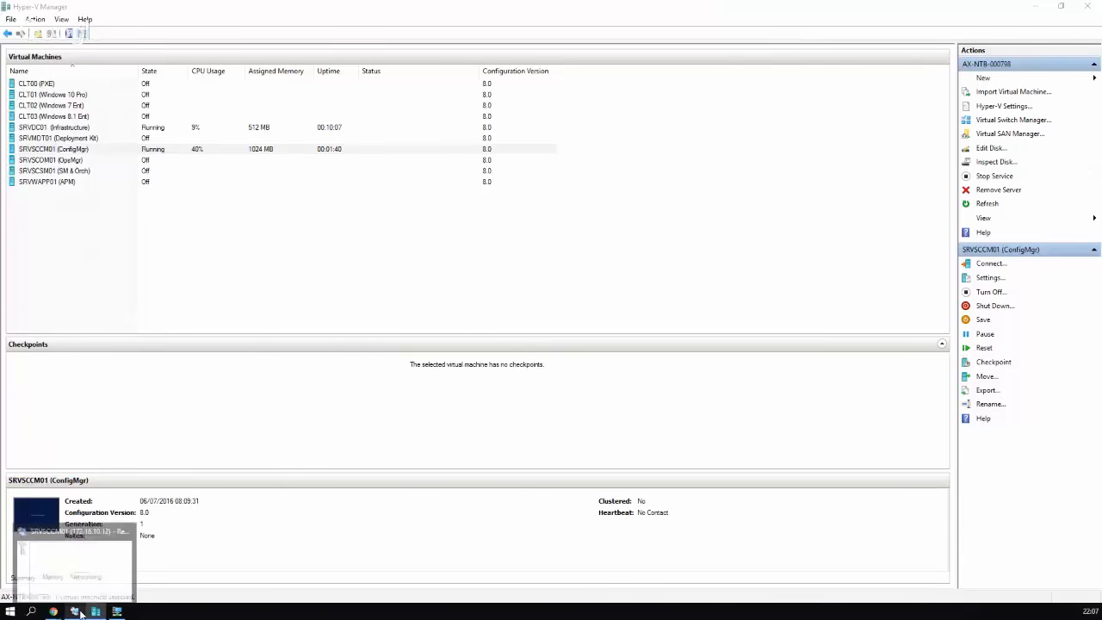
left_click(80, 614)
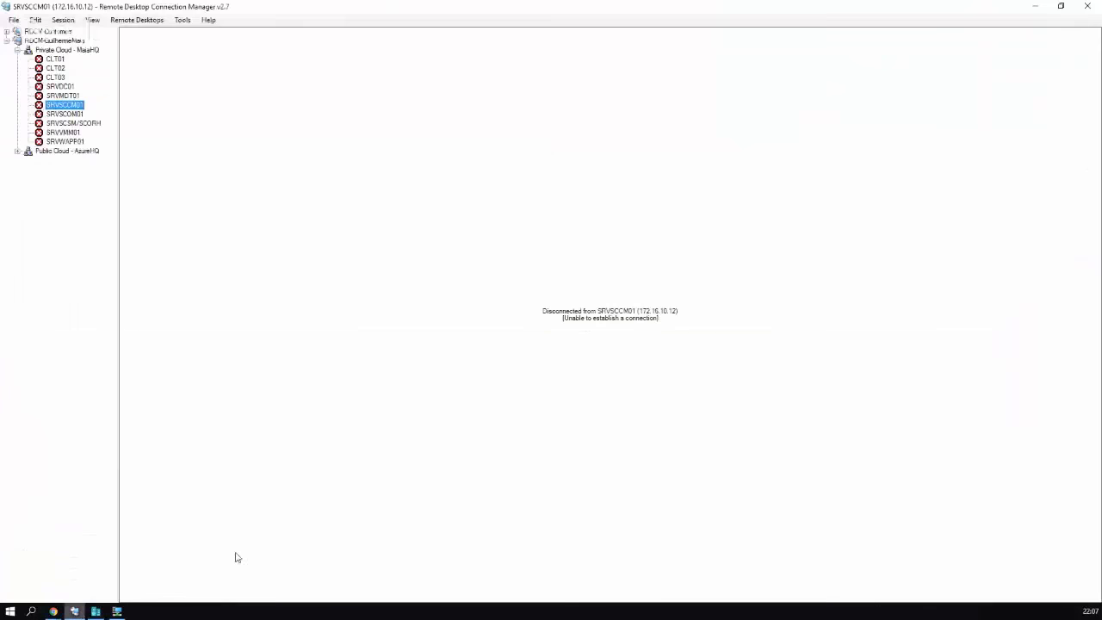
left_click(1038, 7)
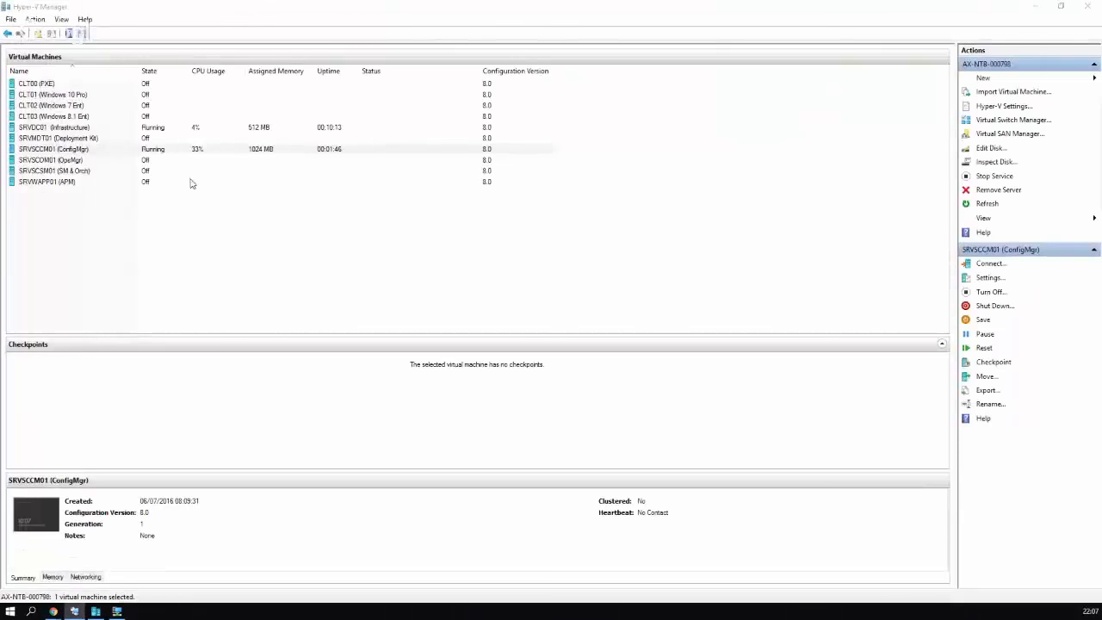
left_click(75, 612)
right_click(74, 105)
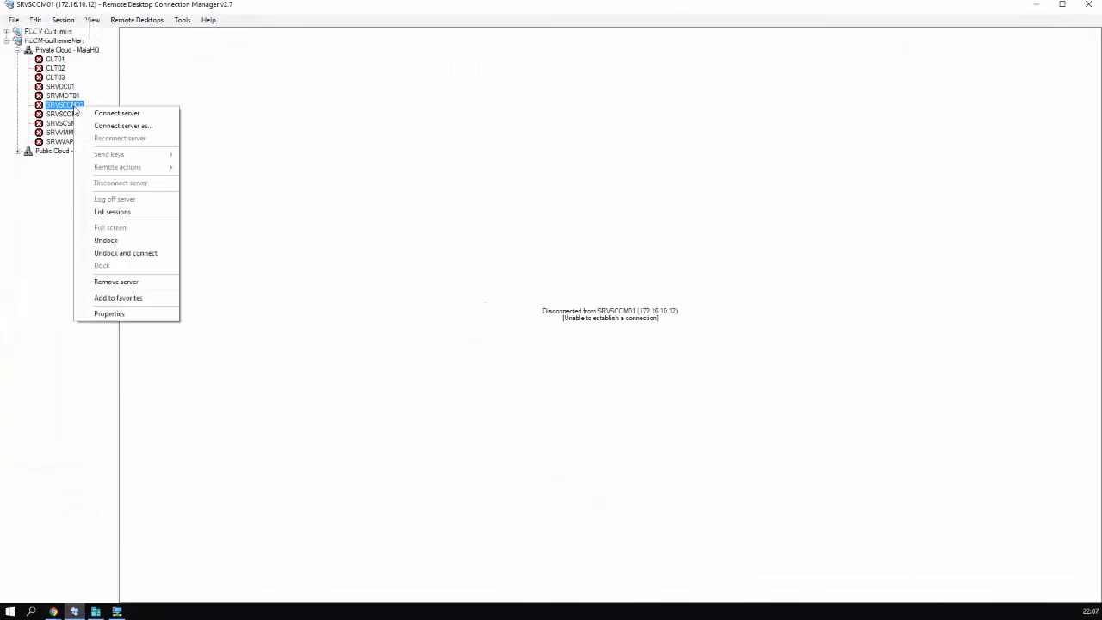
left_click(112, 111)
left_click(1063, 6)
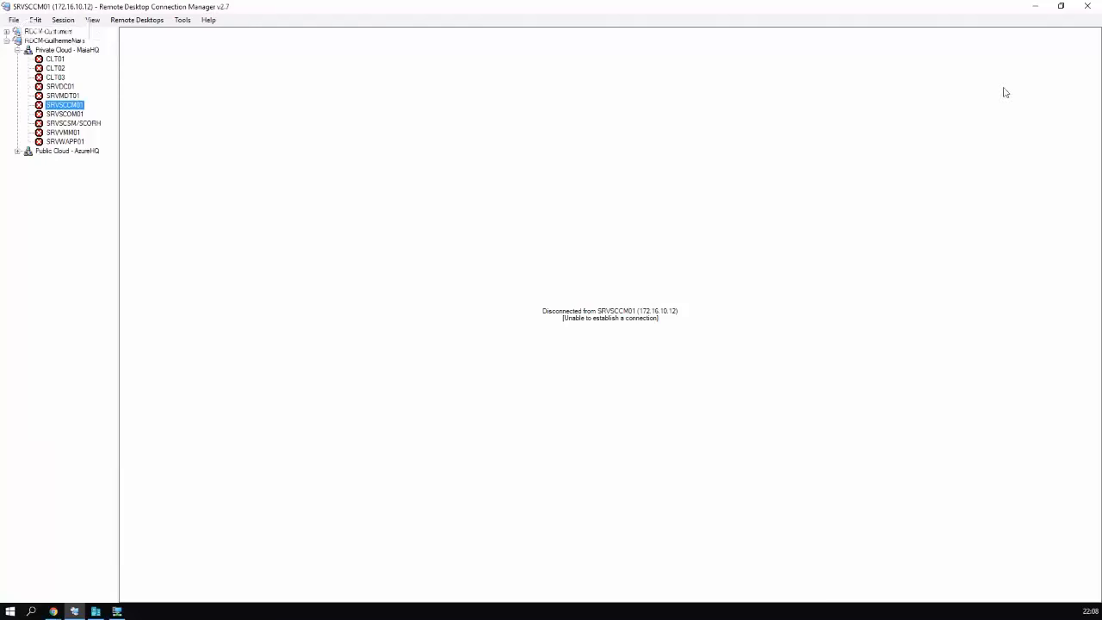
left_click(1035, 6)
key("alt+Tab")
right_click(83, 104)
left_click(93, 112)
Open a Hyper-V console connection to the SRVSCCM01 virtual machine
left_click(1035, 6)
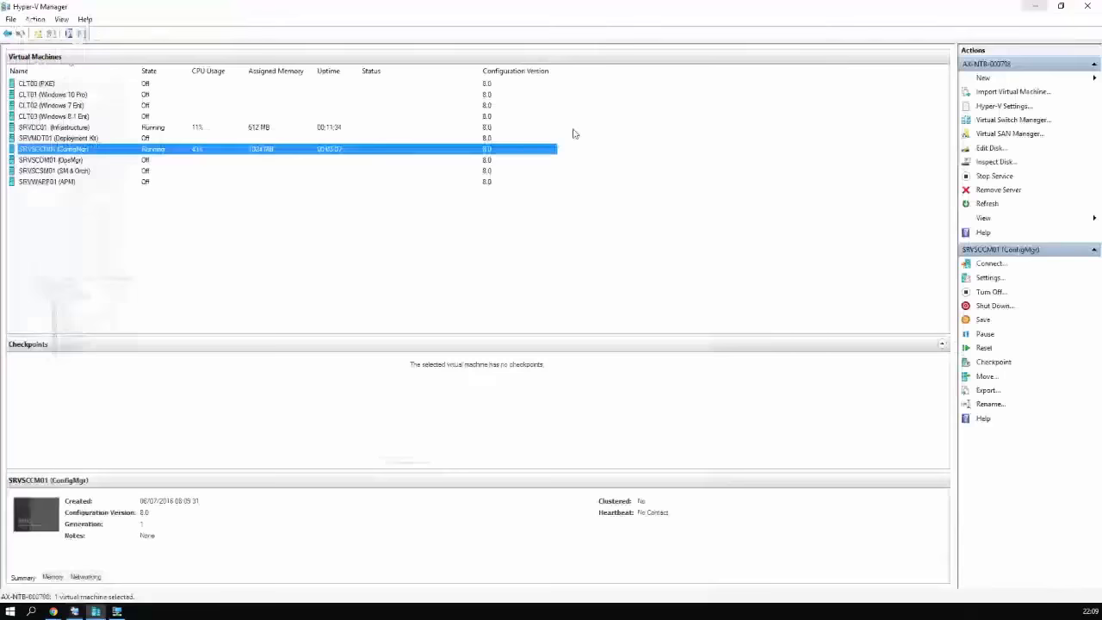
right_click(333, 150)
left_click(353, 162)
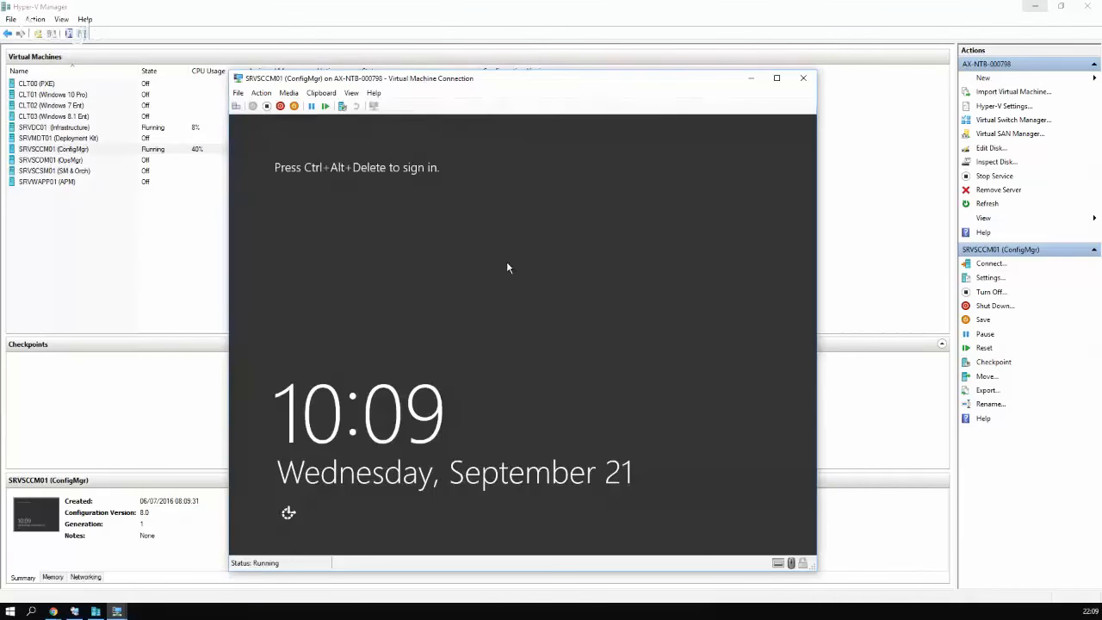
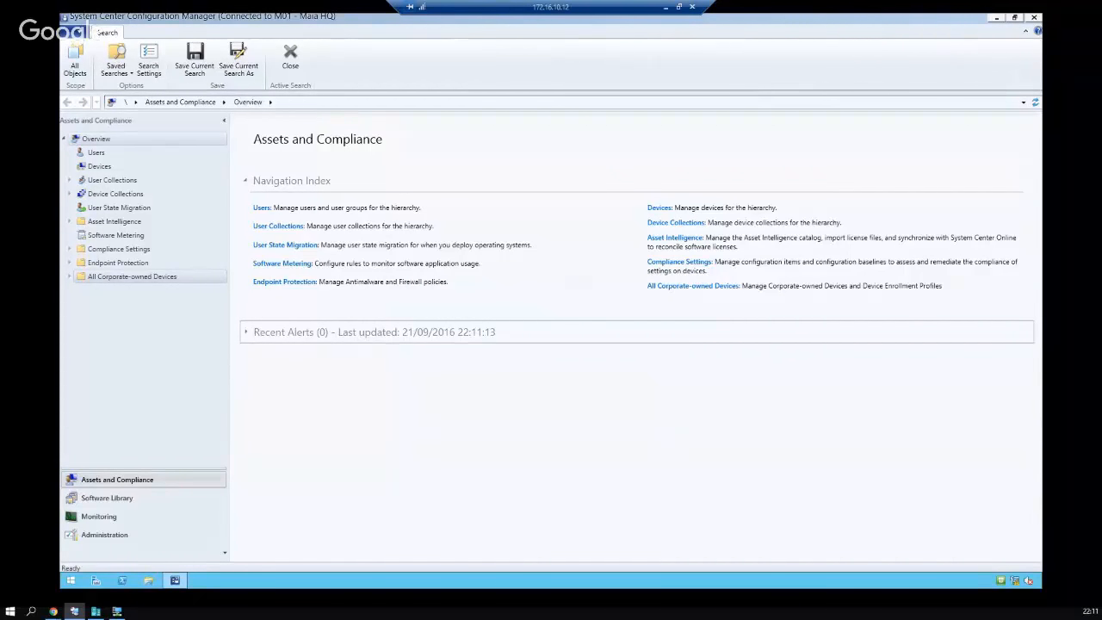
Browse the Software Library under Operating Systems to the Operating System Images list
left_click(129, 516)
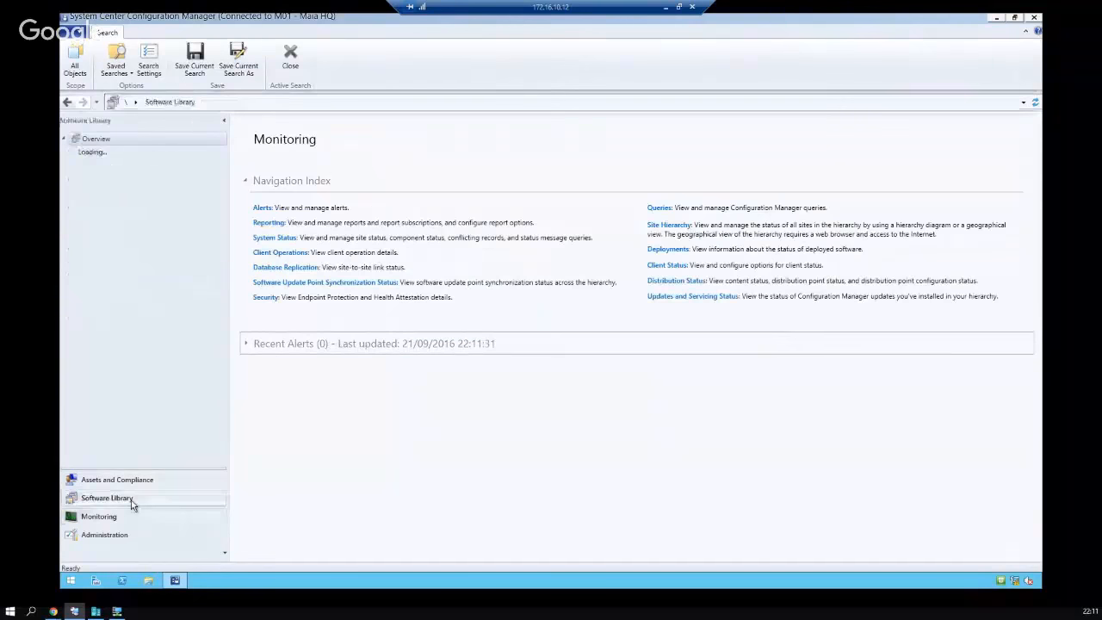
left_click(133, 502)
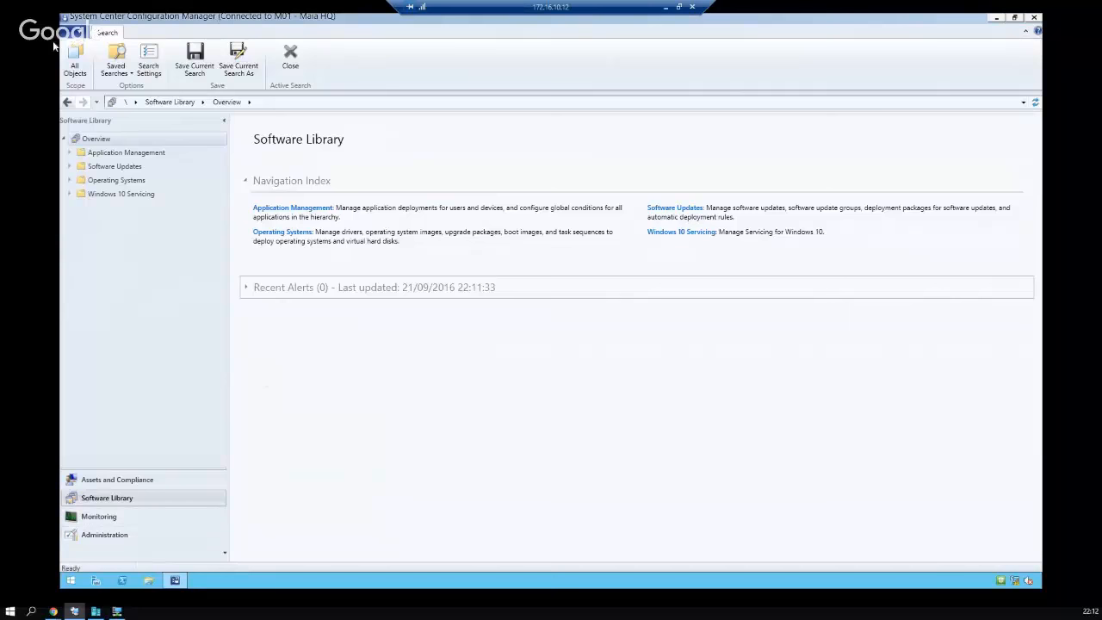
left_click(71, 167)
left_click(71, 167)
left_click(70, 181)
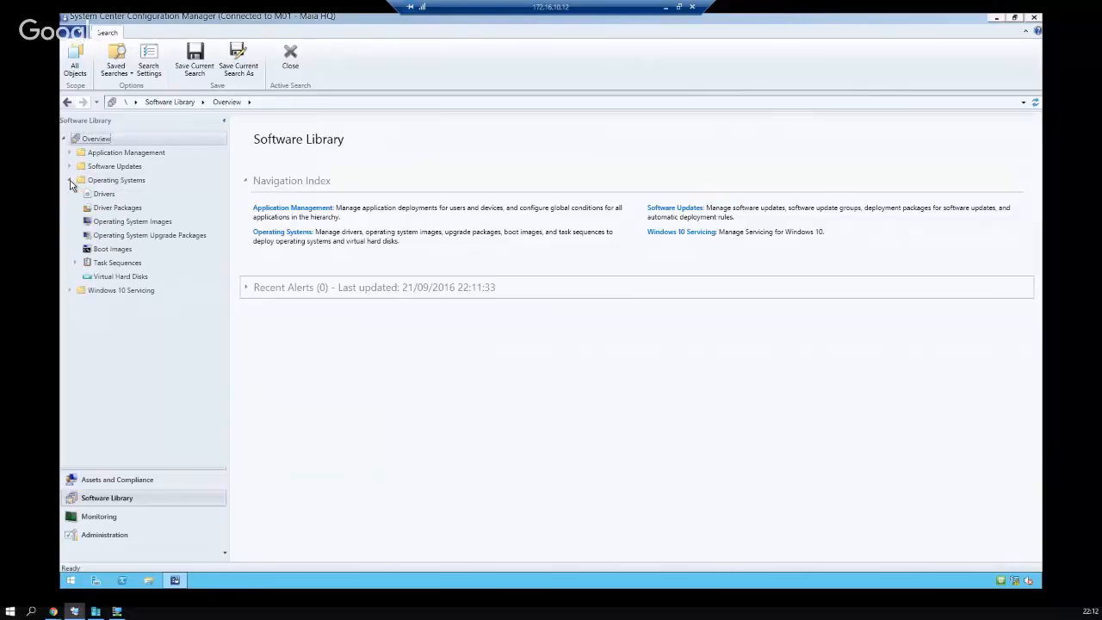
left_click(140, 183)
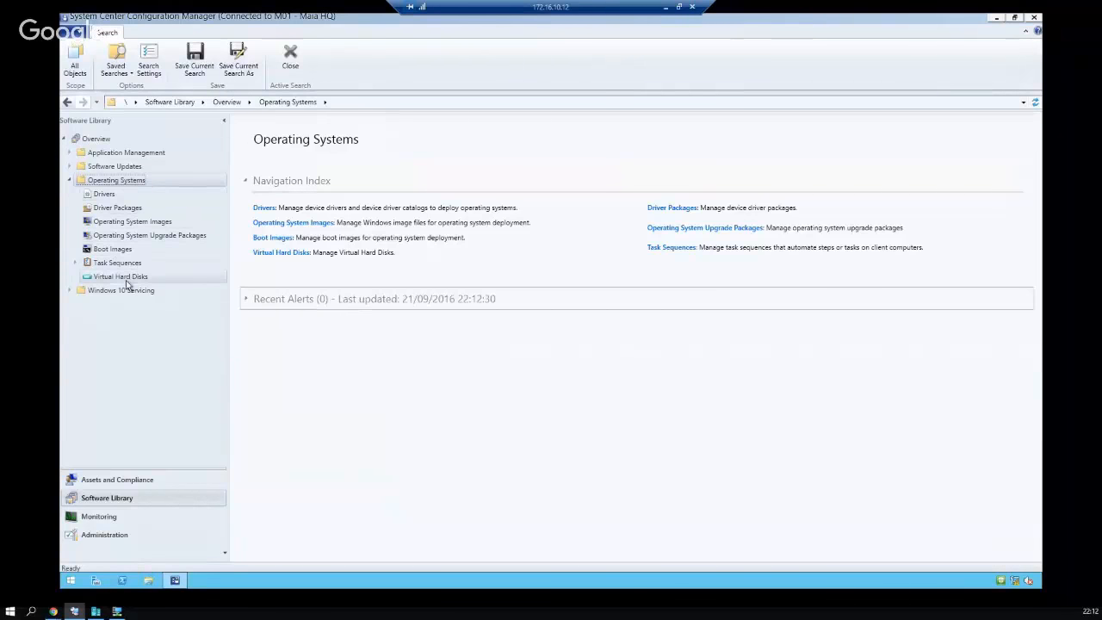
left_click(106, 195)
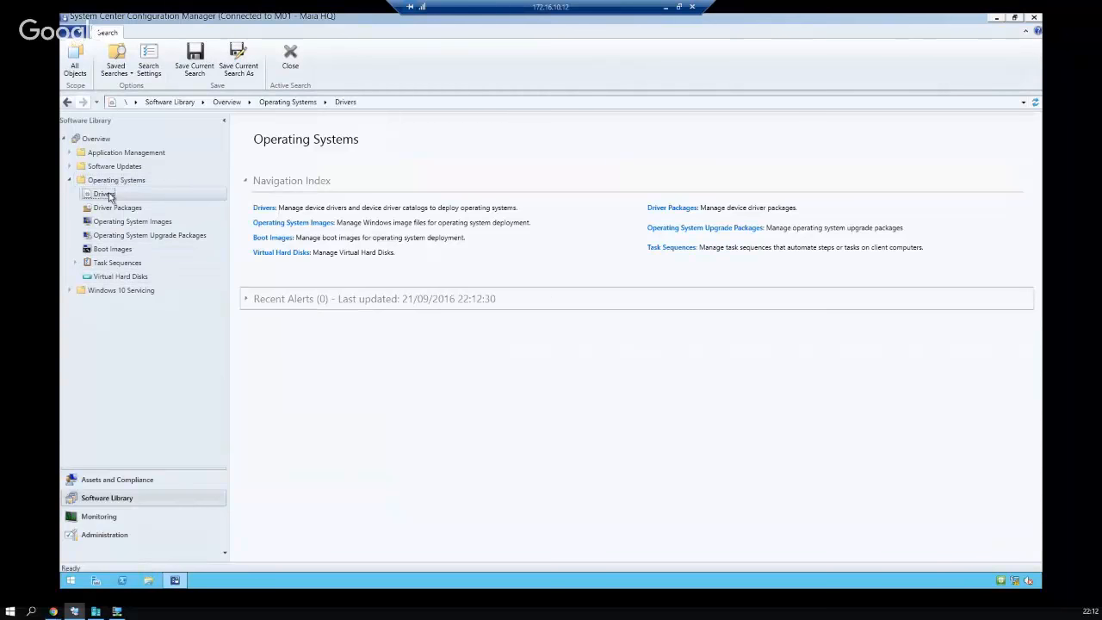
left_click(138, 222)
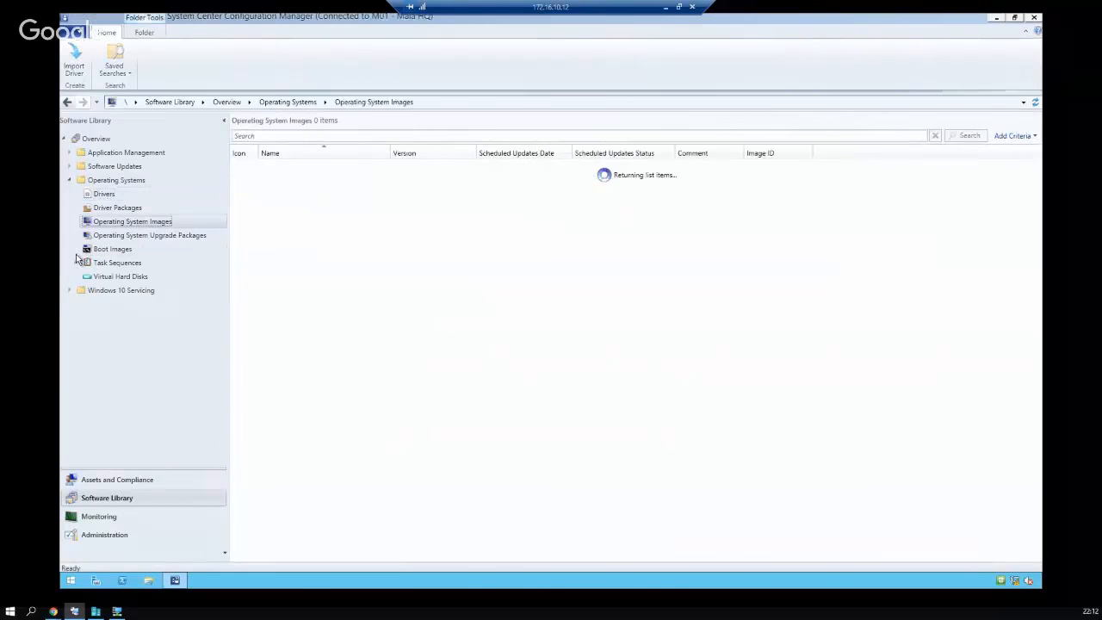
Widen the Name column to show Windows 10 Enterprise 1511, then bring up the Start screen
left_click(77, 262)
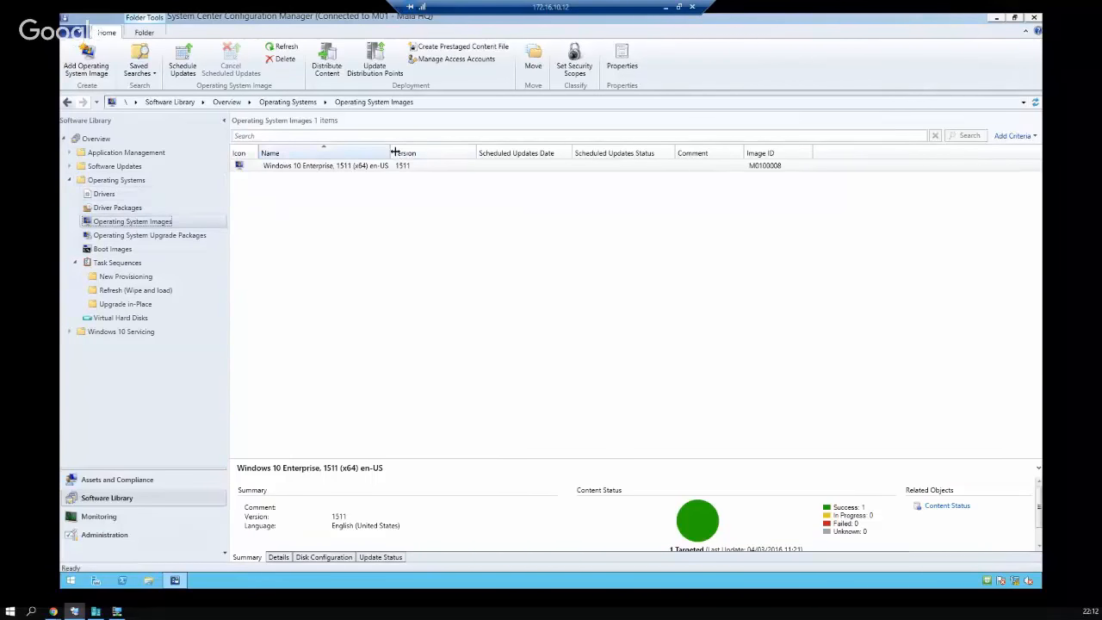
left_click_drag(393, 152, 521, 155)
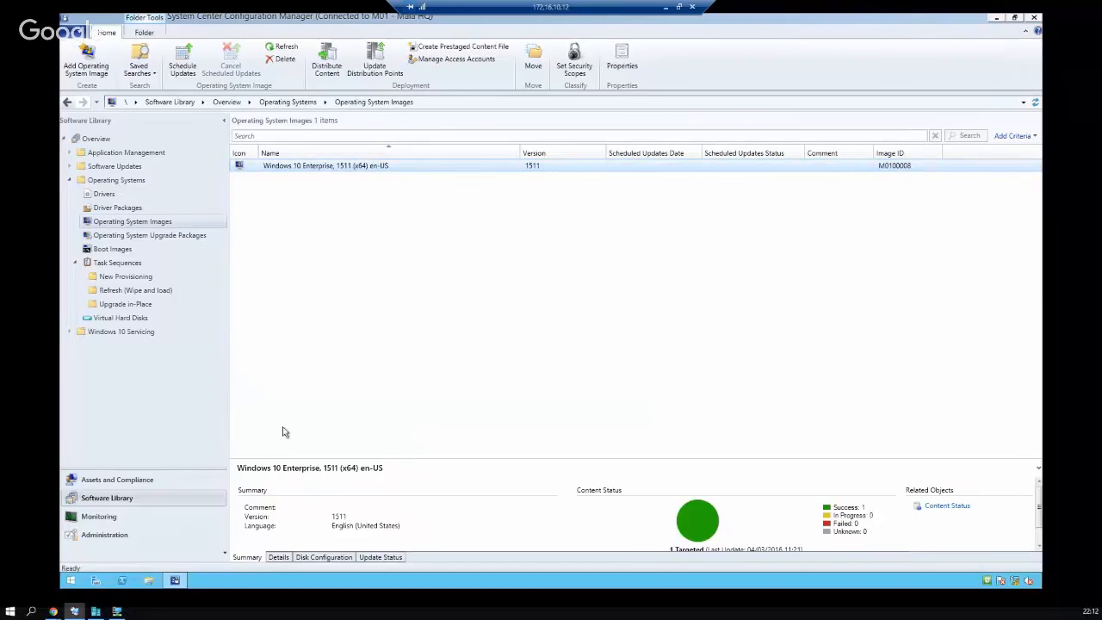
key("super")
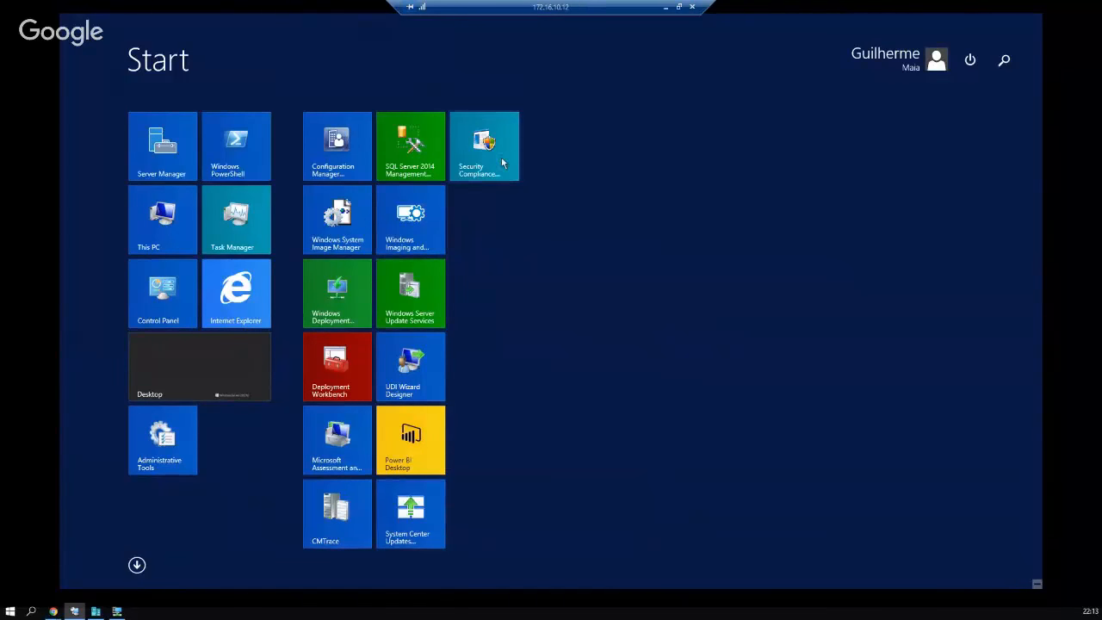
Launch Configure ConfigMgr Integration from the Microsoft Deployment Toolkit apps
left_click(137, 564)
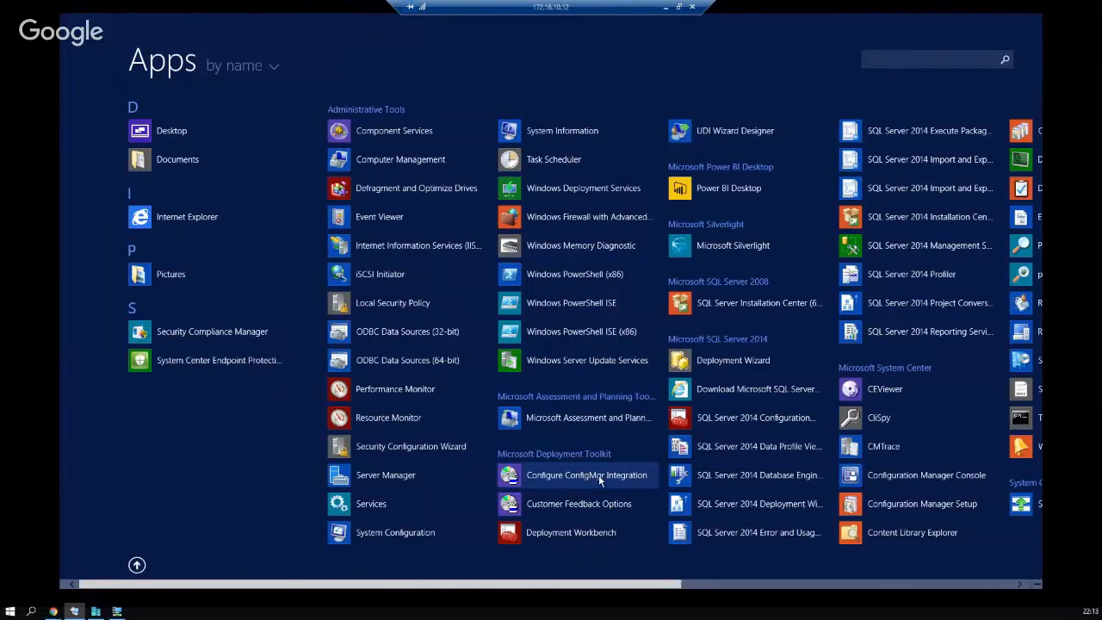
left_click(599, 474)
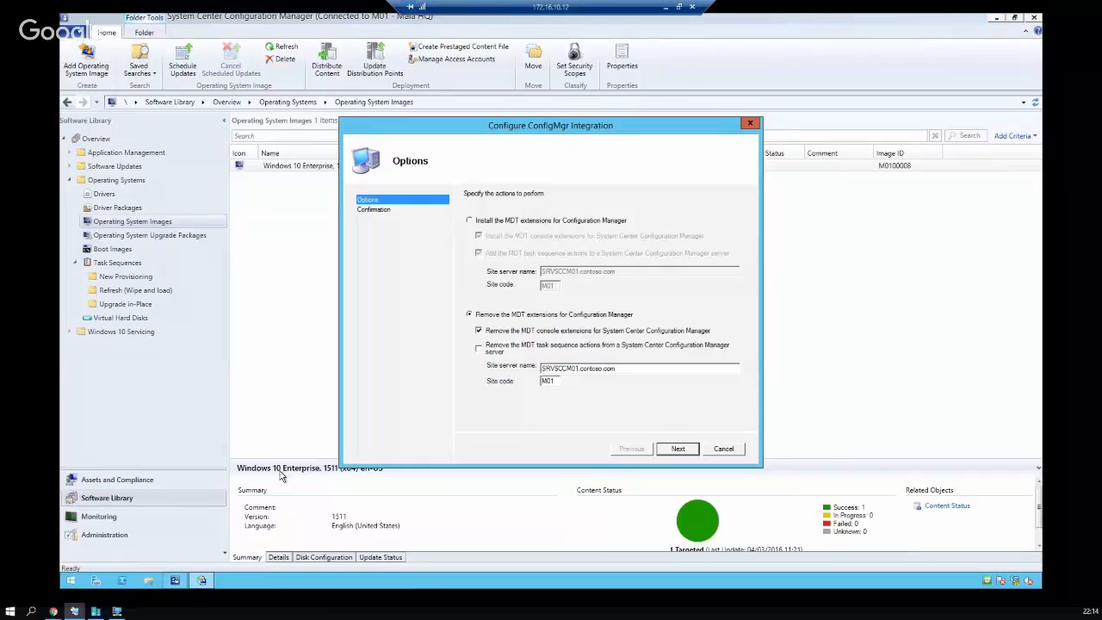
Pick install MDT extensions, check SRVSCCM01.contoso.com and site M01, then cancel the wizard
left_click(551, 222)
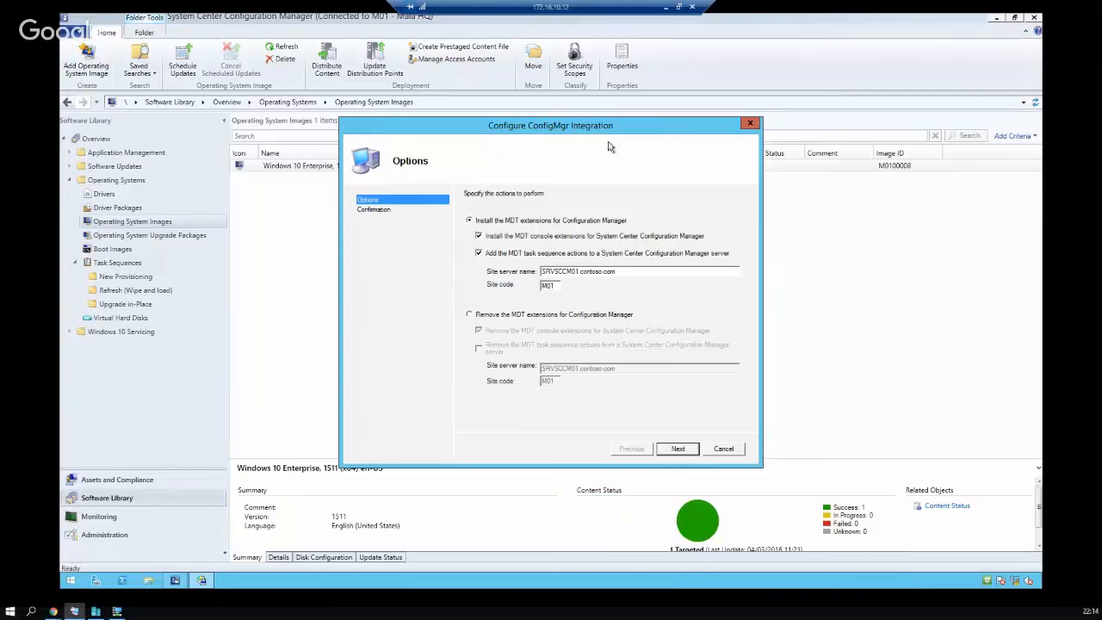
double_click(652, 271)
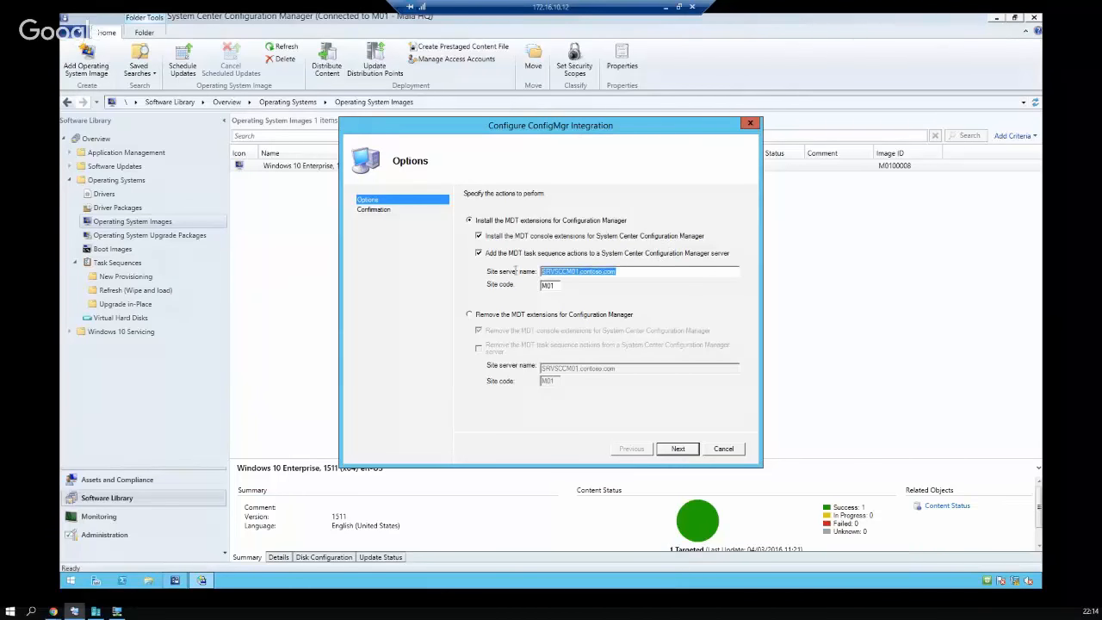
double_click(558, 287)
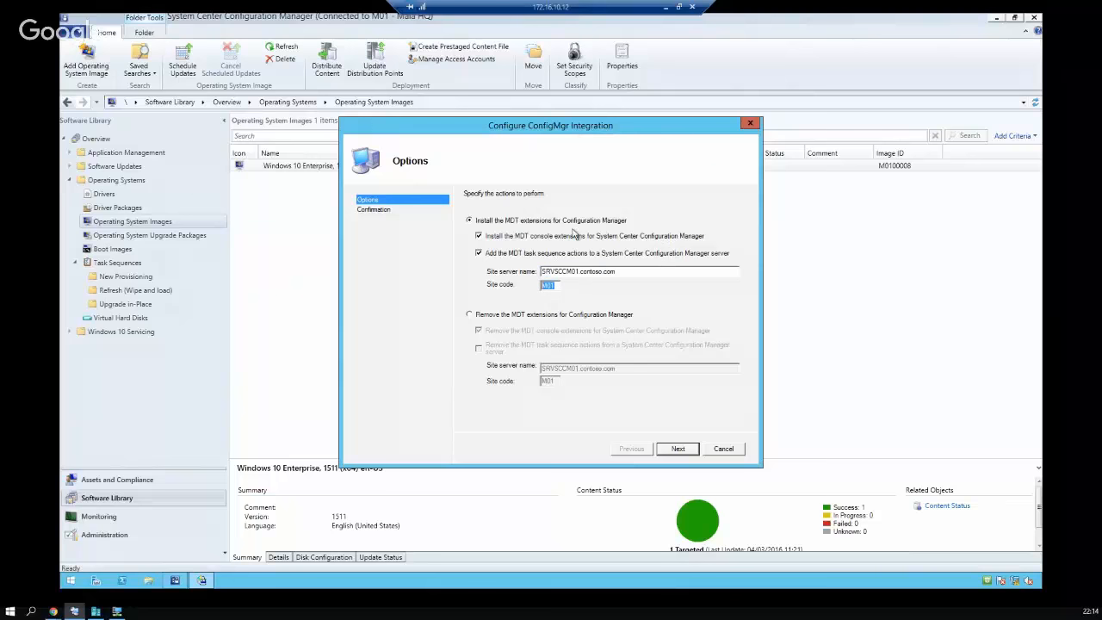
left_click(723, 449)
left_click(539, 334)
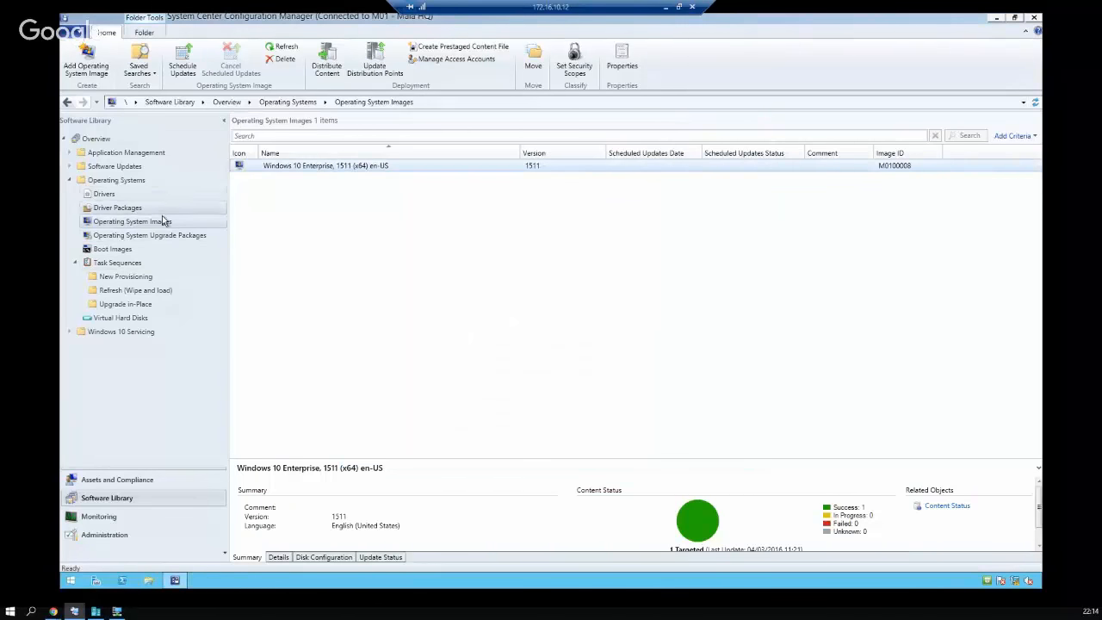
Browse the New Provisioning, Refresh and Upgrade in-Place task sequence folders
left_click(117, 265)
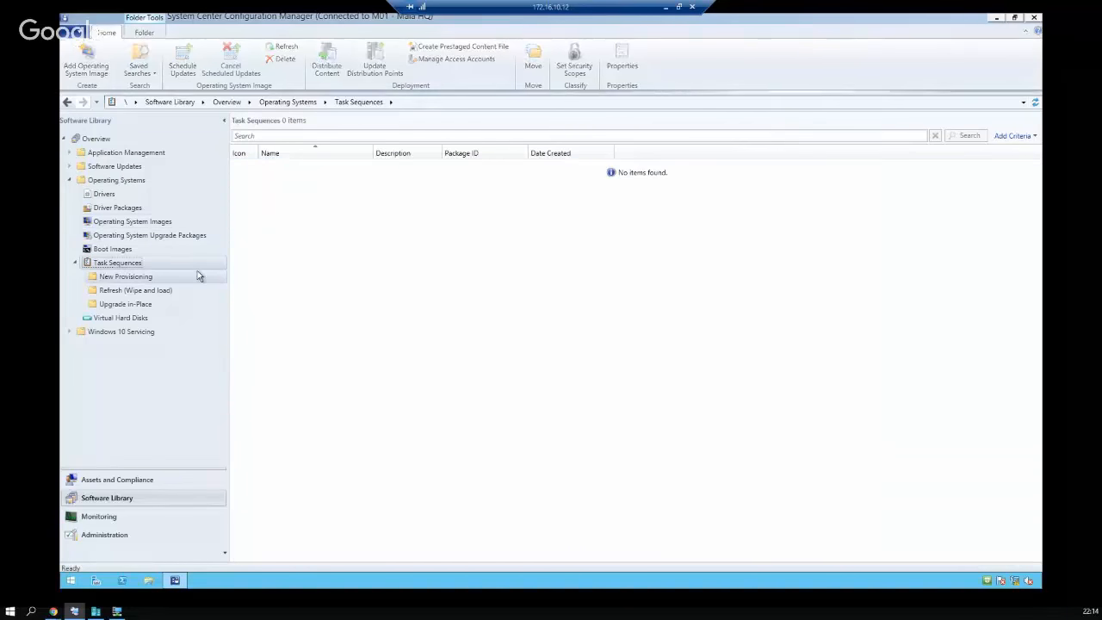
left_click(140, 283)
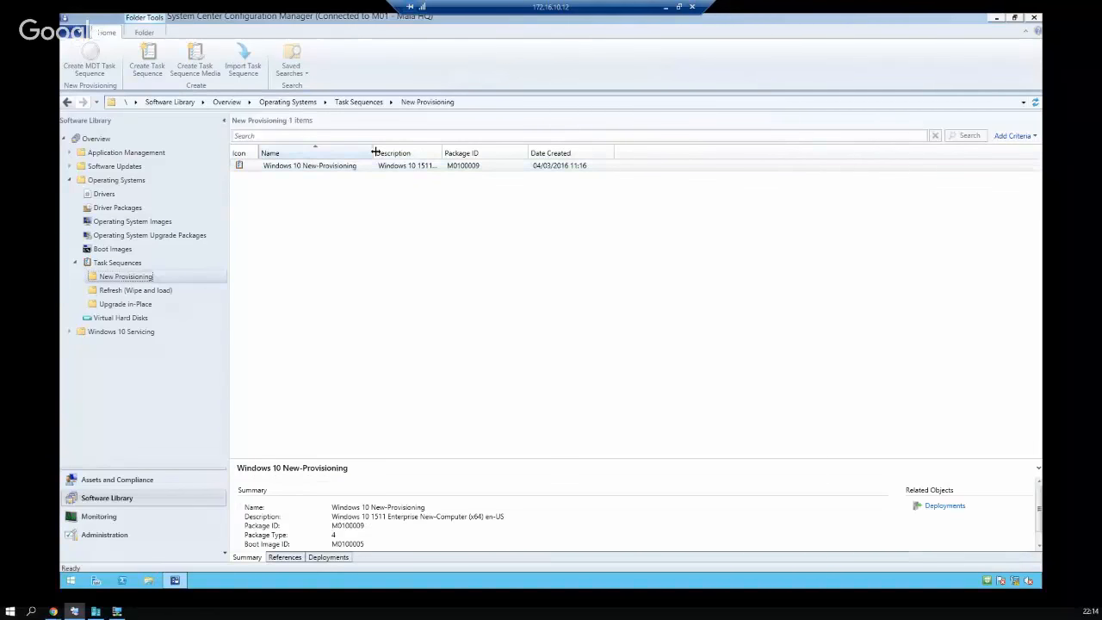
left_click(370, 166)
left_click(136, 290)
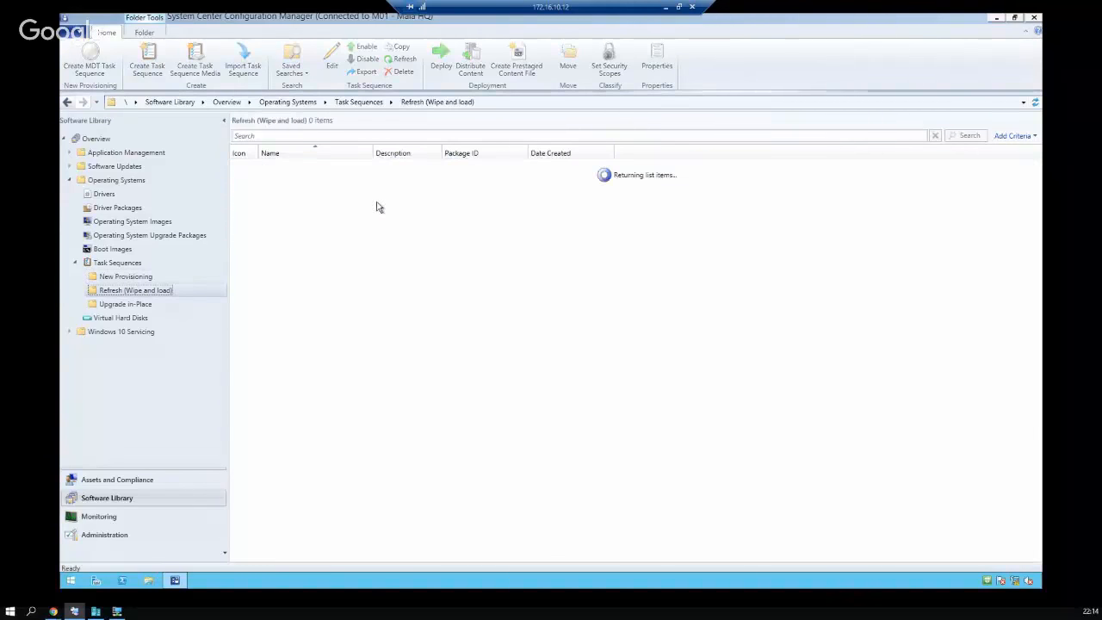
left_click(133, 305)
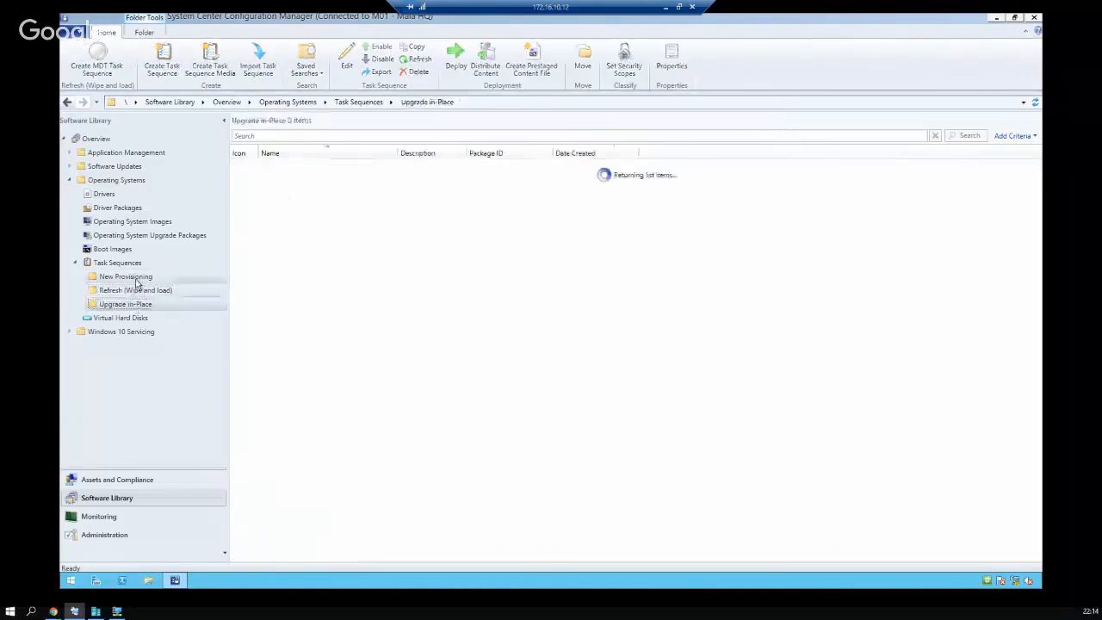
left_click(134, 279)
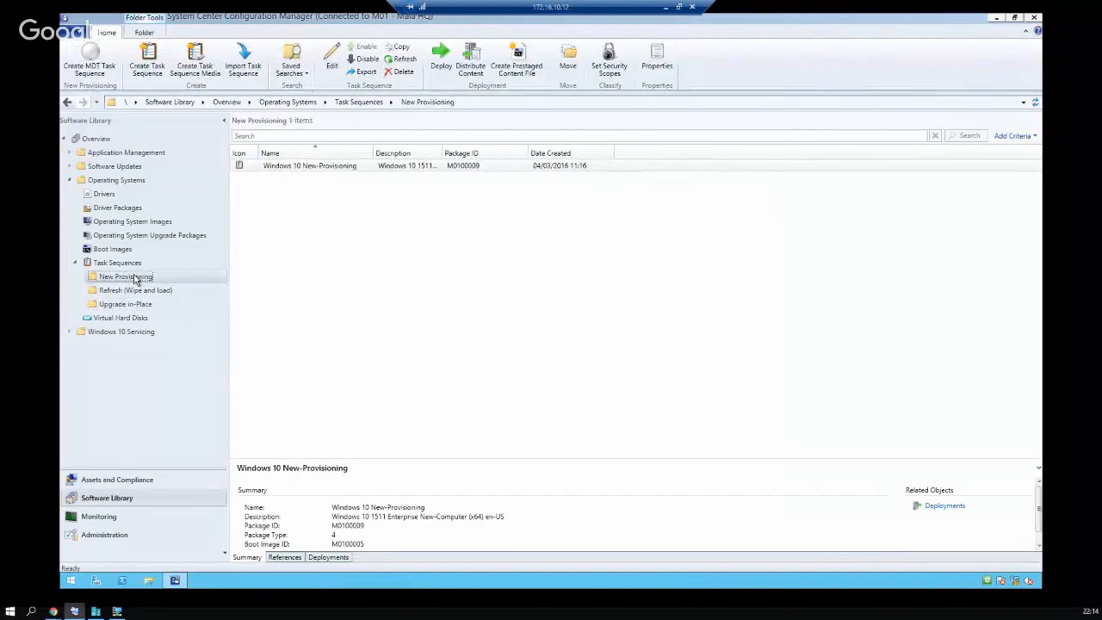
right_click(135, 280)
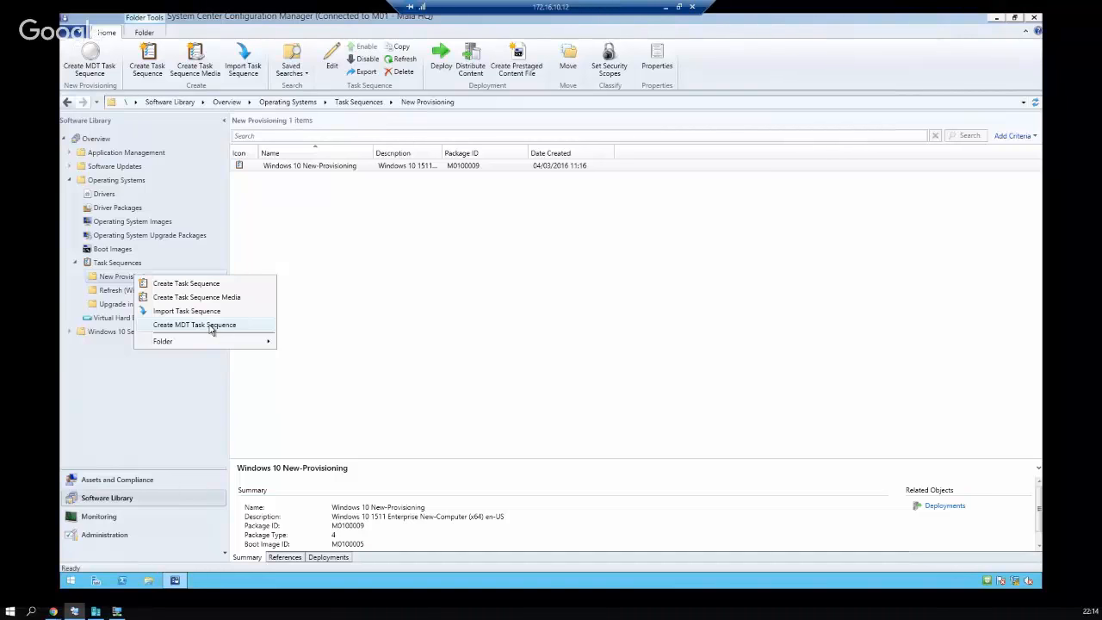
left_click(328, 260)
Open Windows 10 New-Provisioning in the Task Sequence Editor
left_click(327, 168)
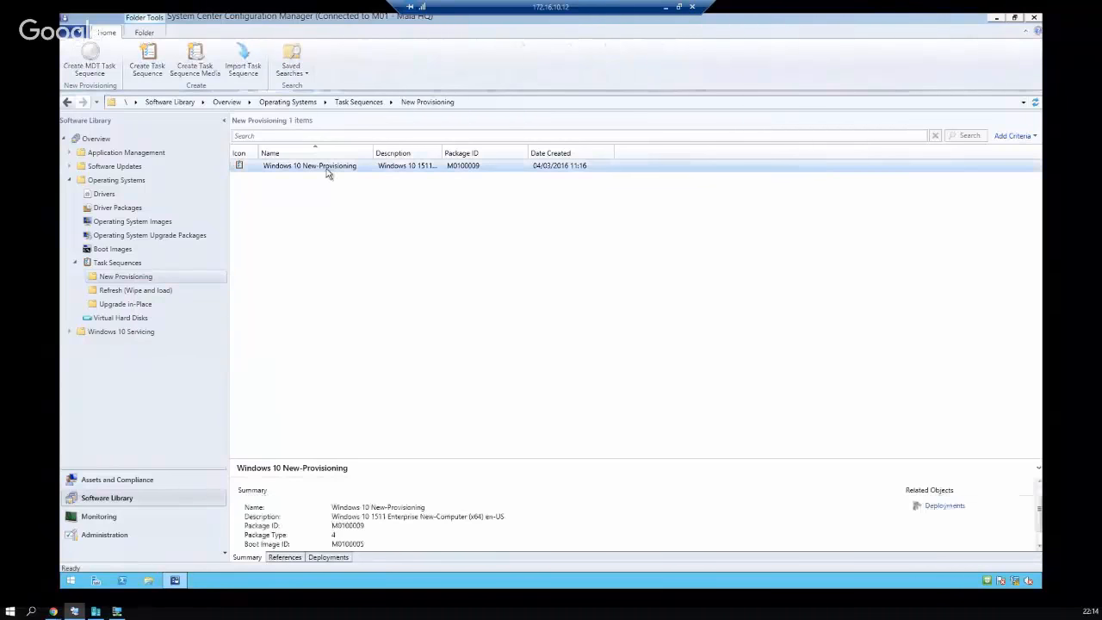
right_click(327, 169)
left_click(341, 179)
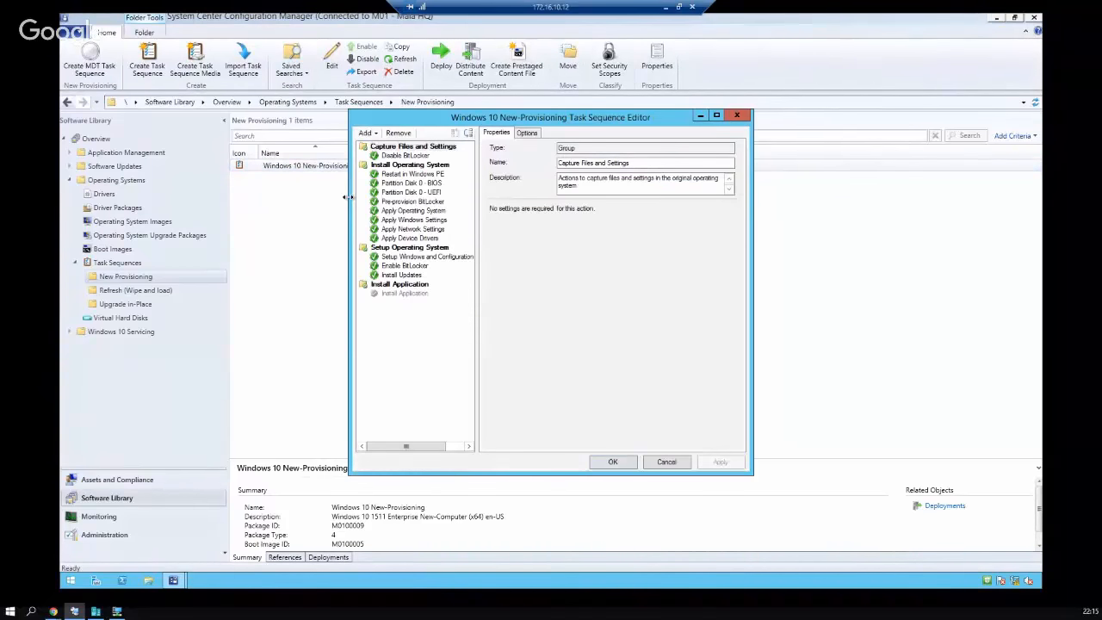
Review the steps from Disable BitLocker through Apply Device Drivers, including the product key
left_click(414, 284)
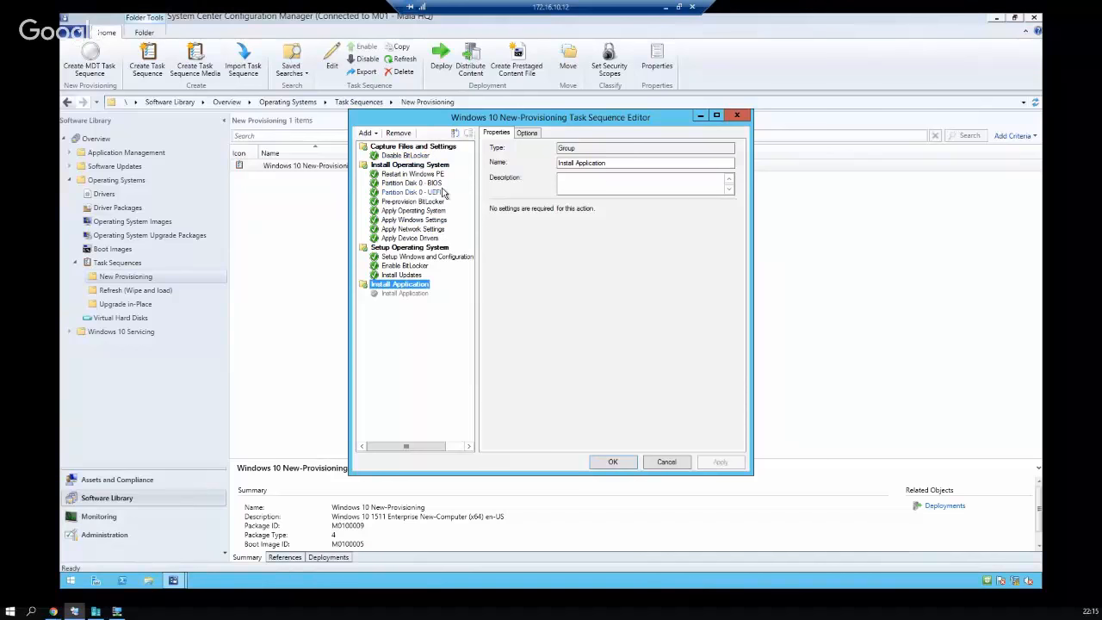
left_click(419, 155)
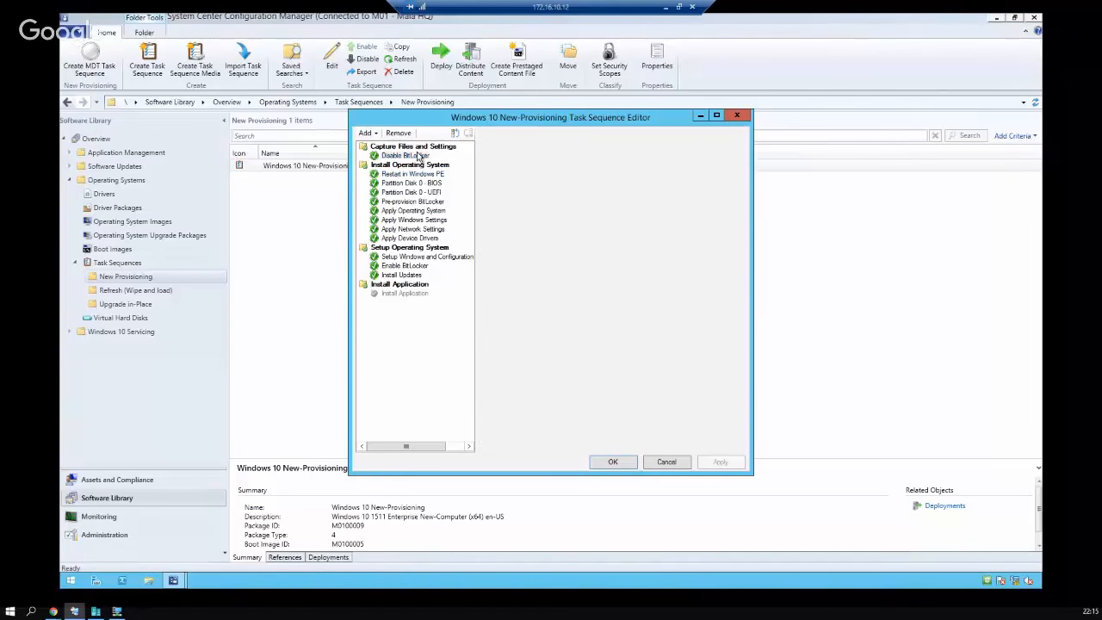
left_click(410, 175)
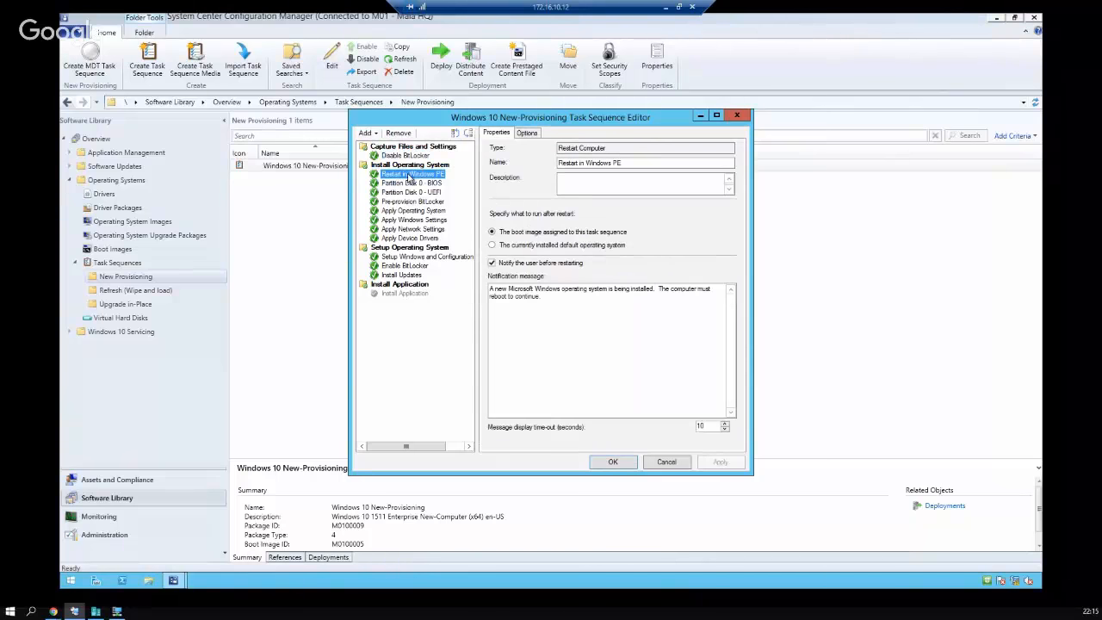
left_click(414, 183)
left_click(430, 193)
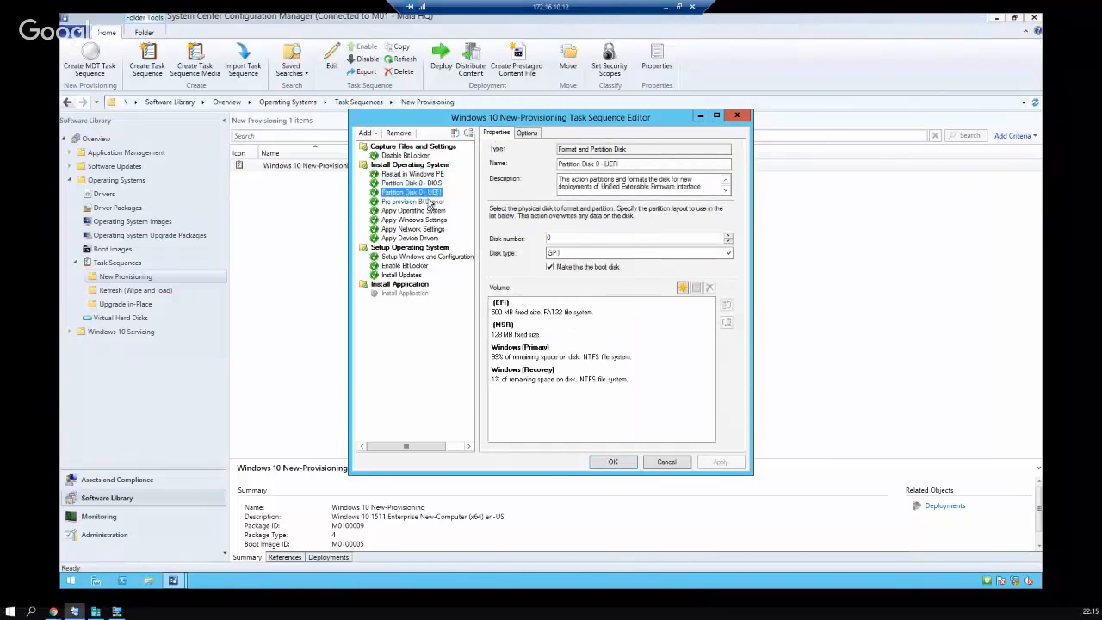
left_click(429, 202)
left_click(436, 213)
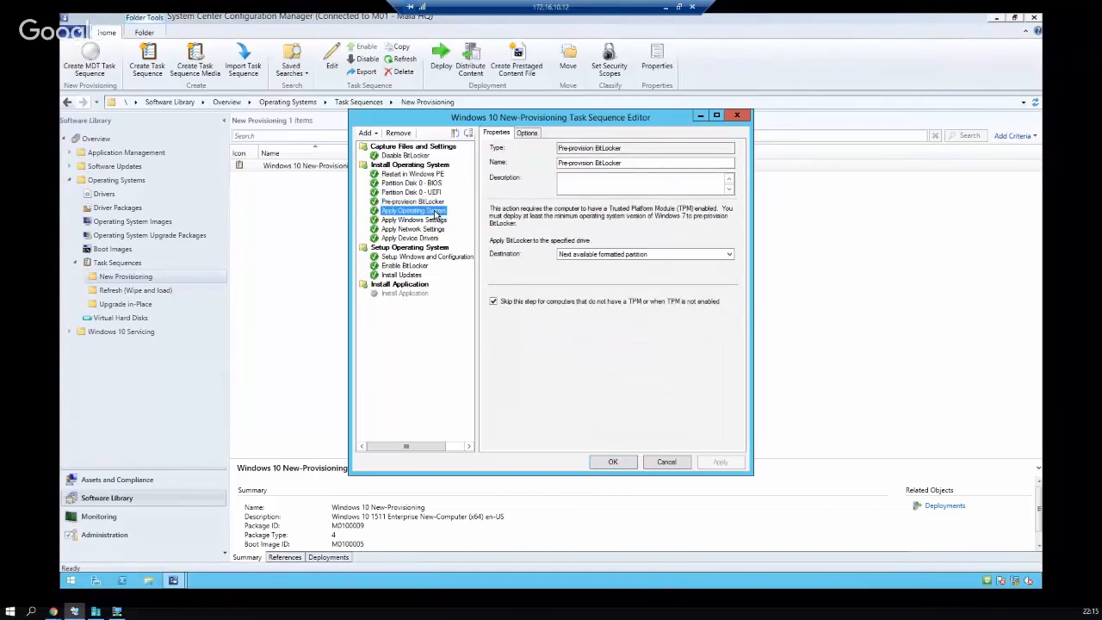
left_click(429, 220)
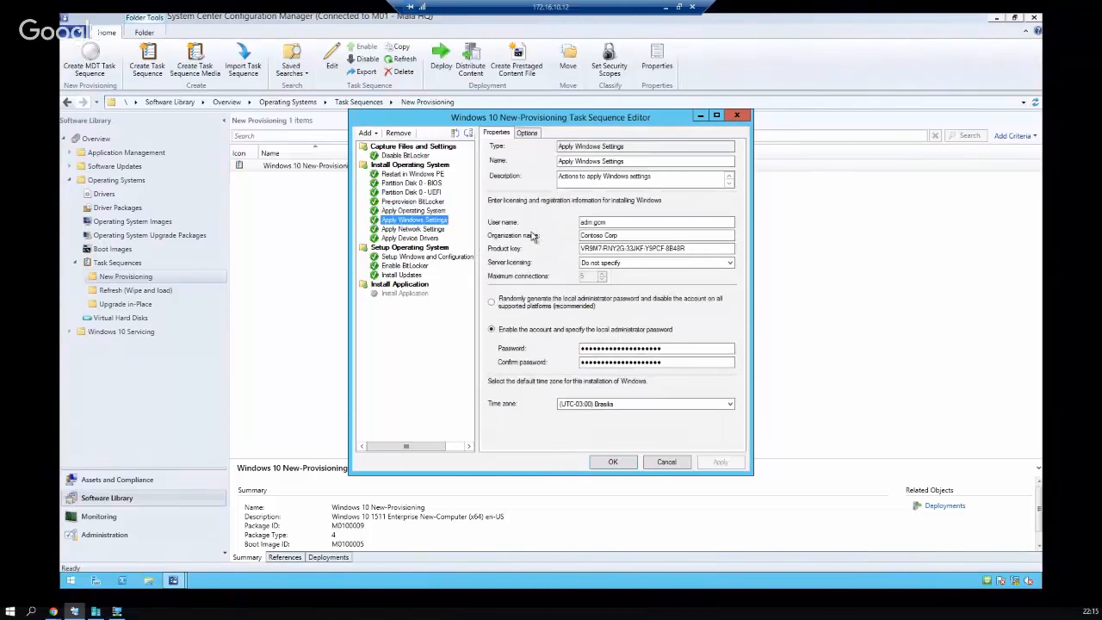
left_click_drag(699, 247, 520, 245)
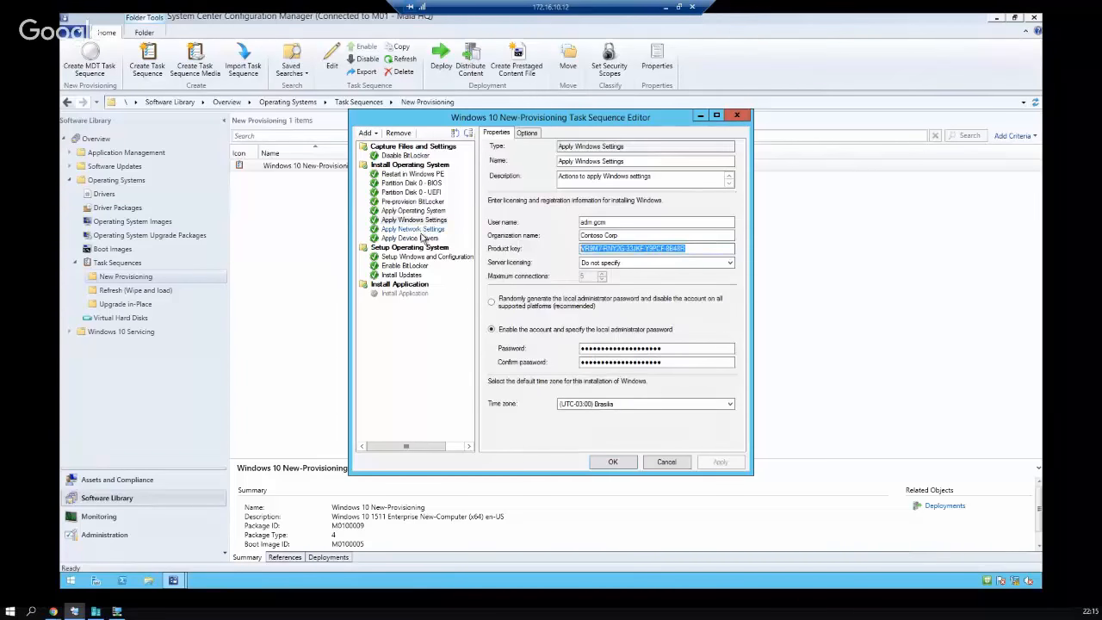
left_click(422, 230)
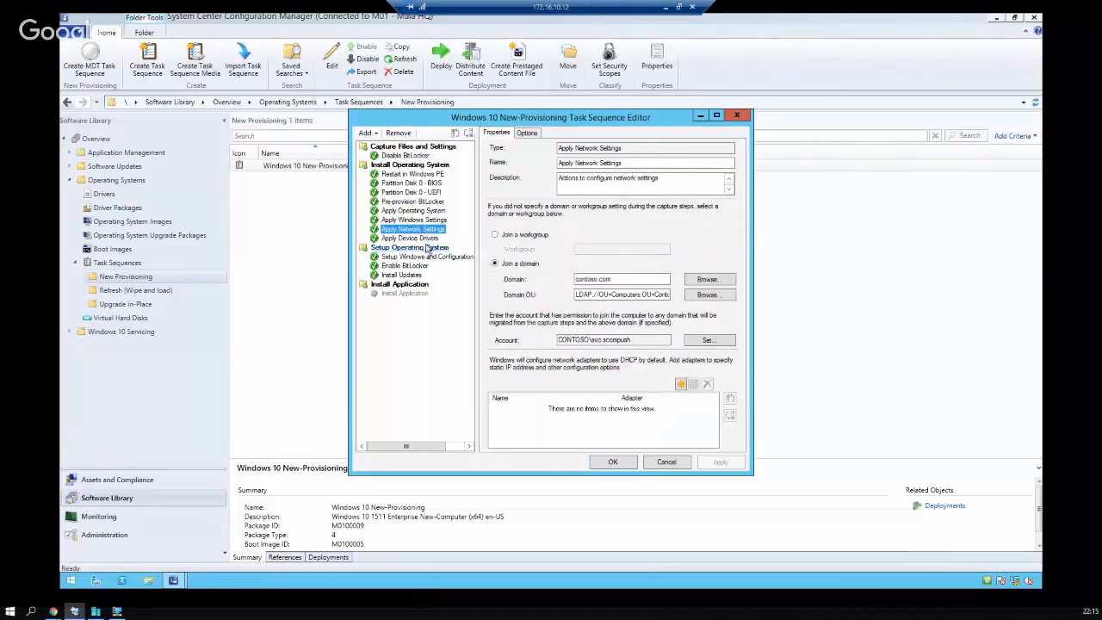
left_click(420, 239)
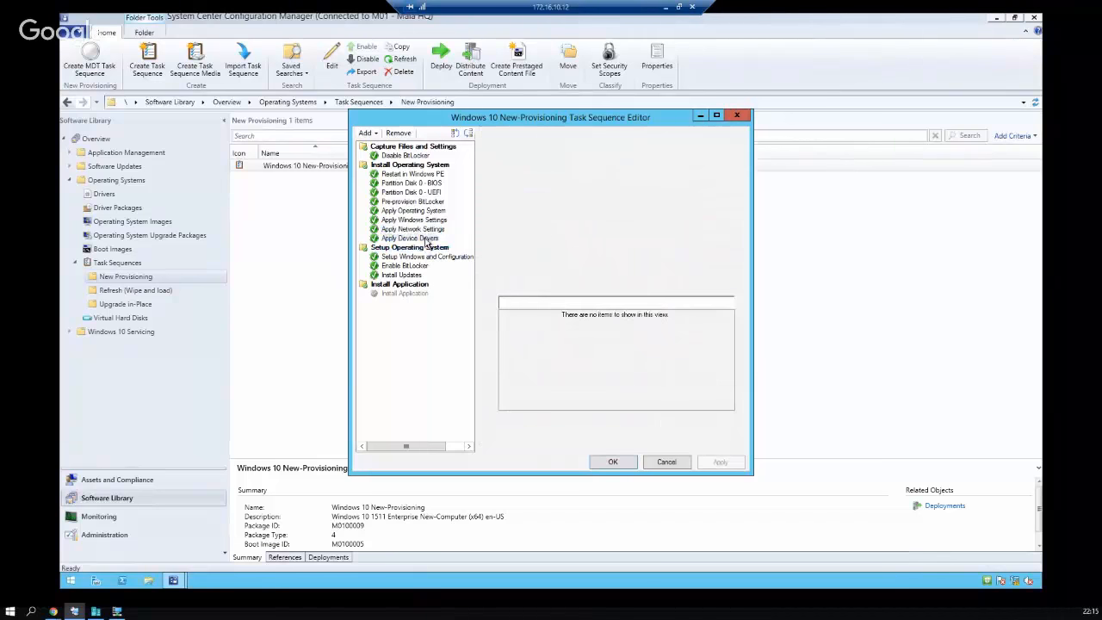
Set the Install Updates step to 'Available for installation - All software updates'
left_click(407, 274)
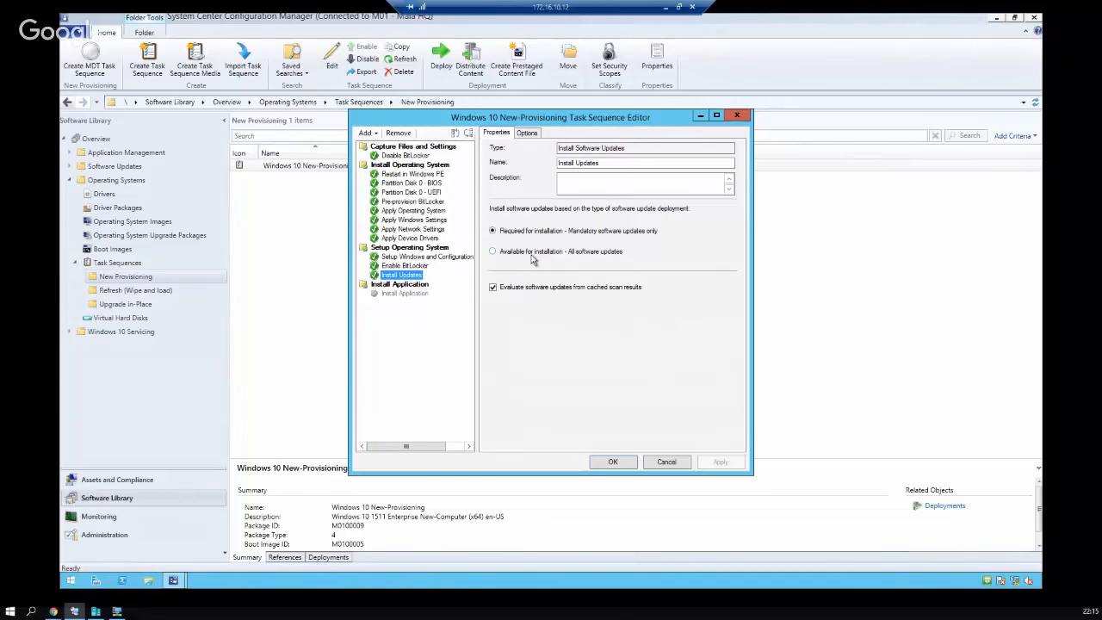
left_click(532, 255)
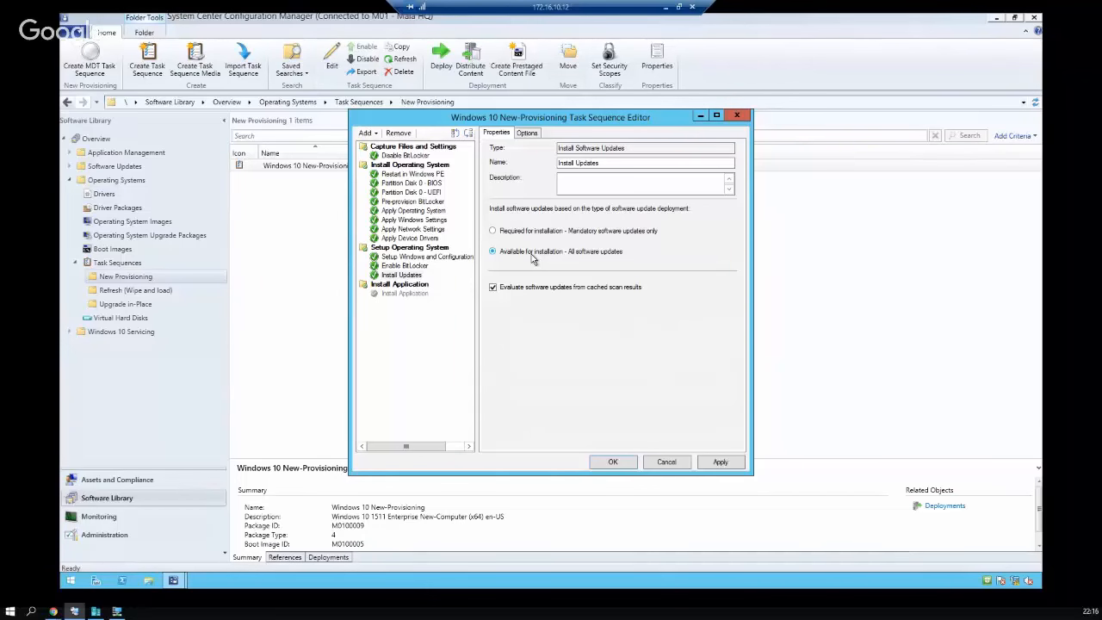
left_click(404, 293)
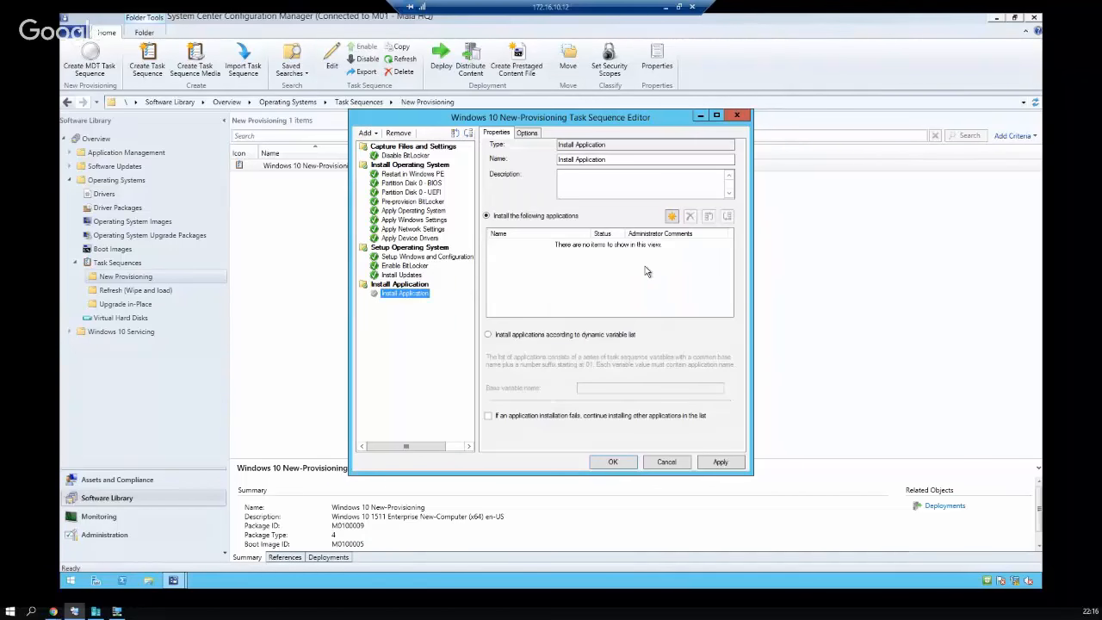
Add 7-Zip 9.20, Office 365 ProPlus and Remote Desktop Connection Manager to Install Application
left_click(671, 216)
left_click(394, 228)
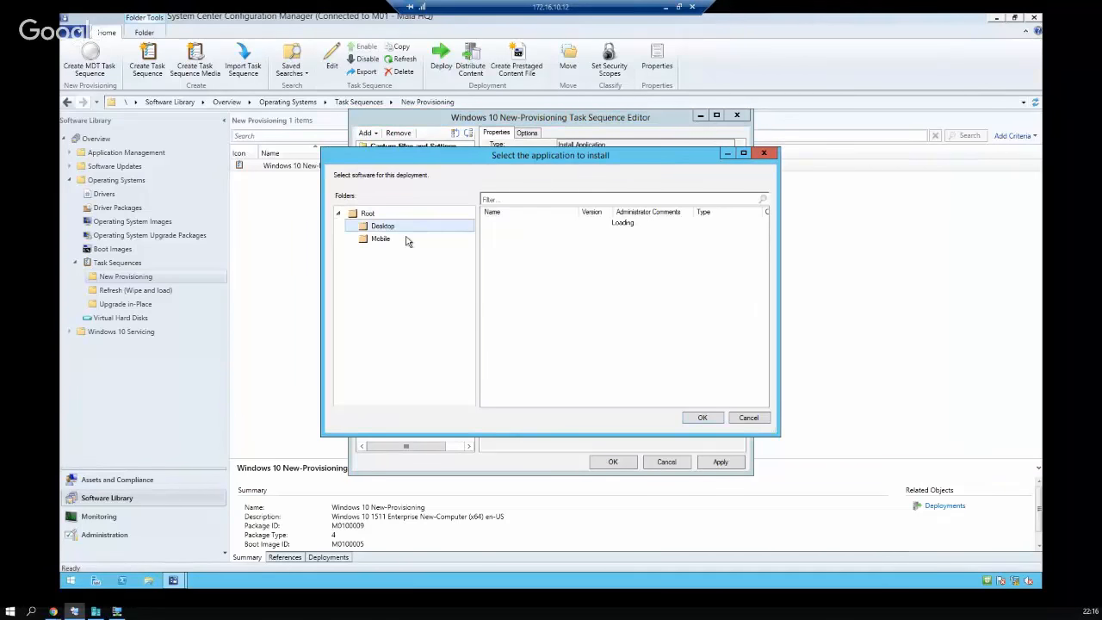
left_click(527, 222)
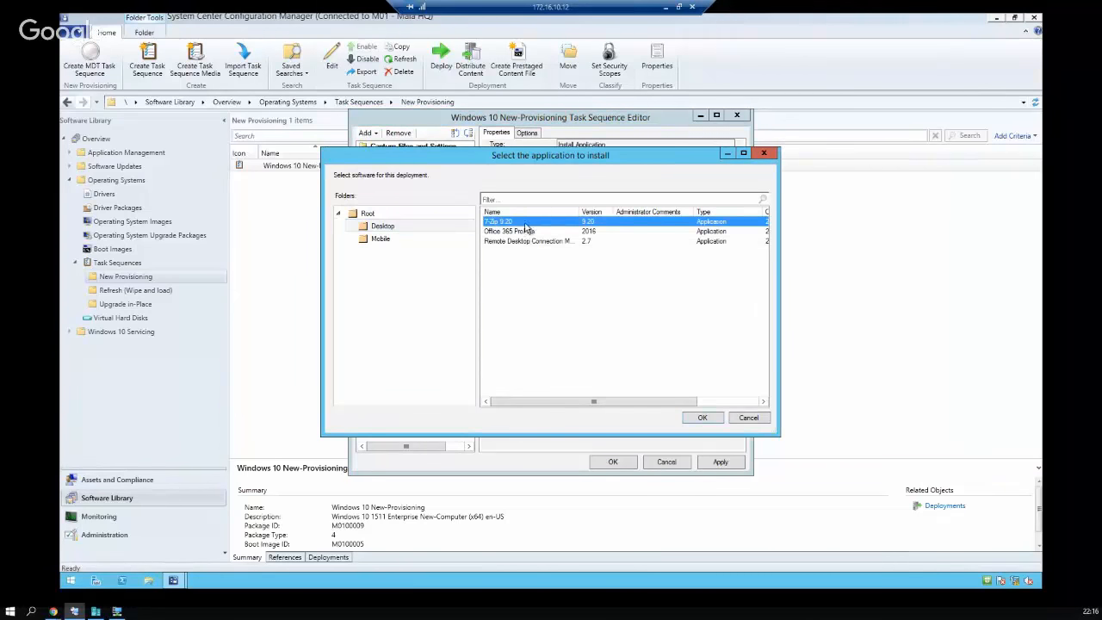
left_click(700, 420)
left_click(679, 216)
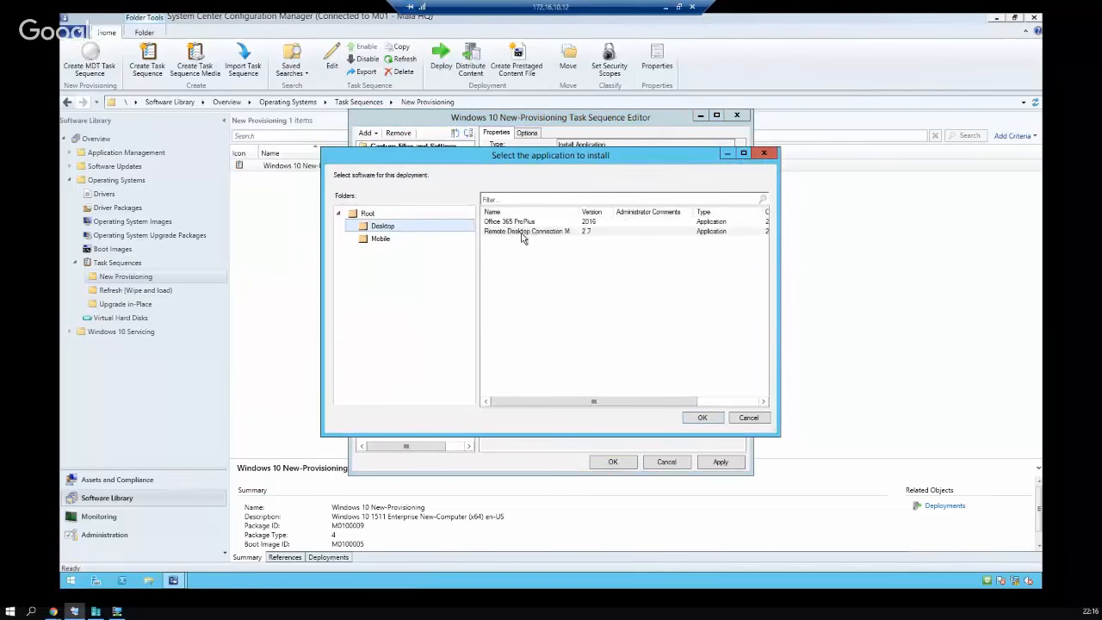
left_click(530, 222)
left_click(703, 417)
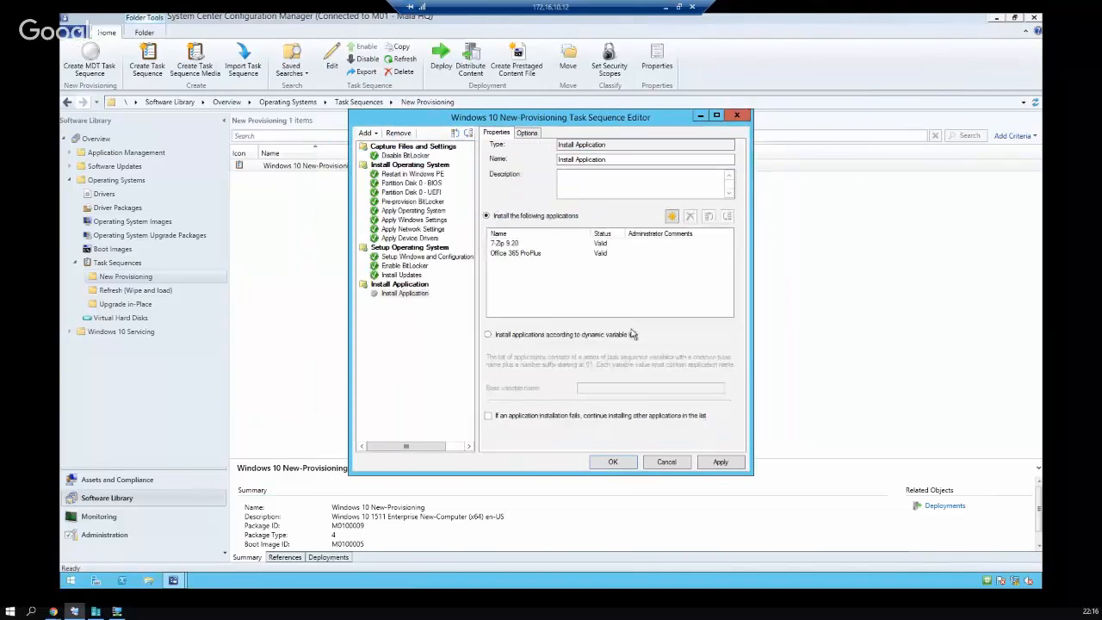
left_click(672, 217)
left_click(383, 225)
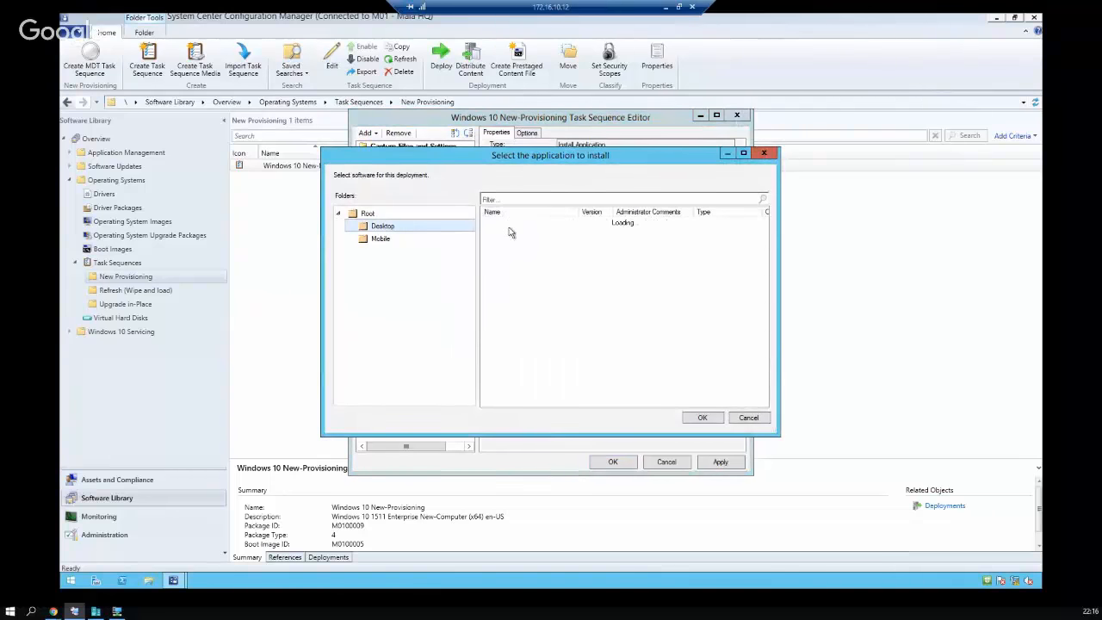
left_click(517, 222)
left_click(703, 418)
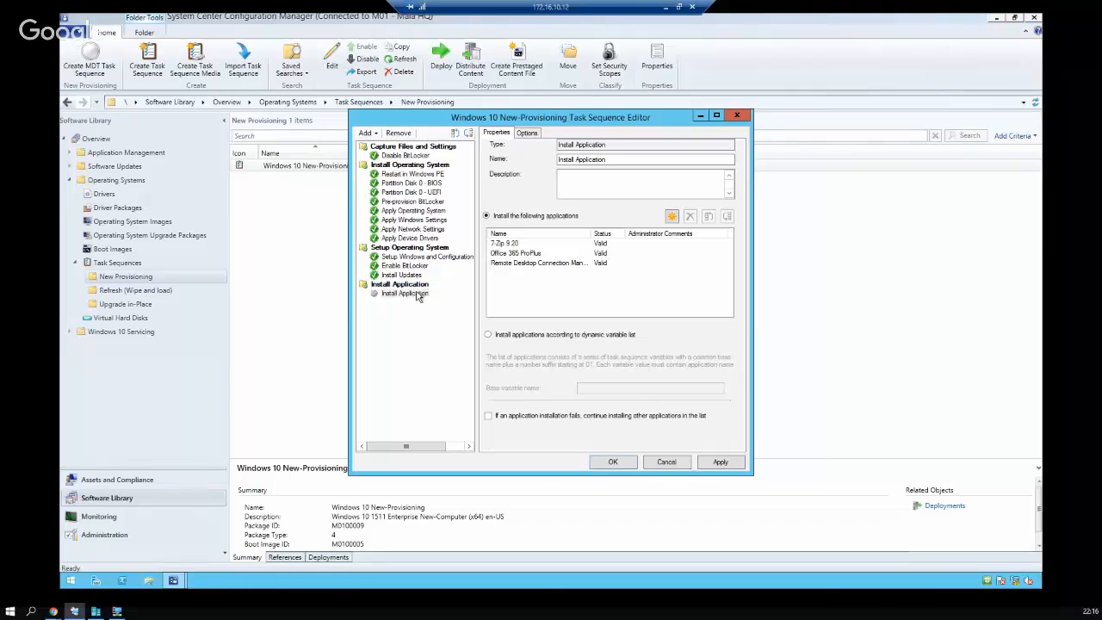
left_click(528, 135)
Enable the step, try a 'Collection' task sequence variable condition, discard it and cancel editing
left_click(527, 151)
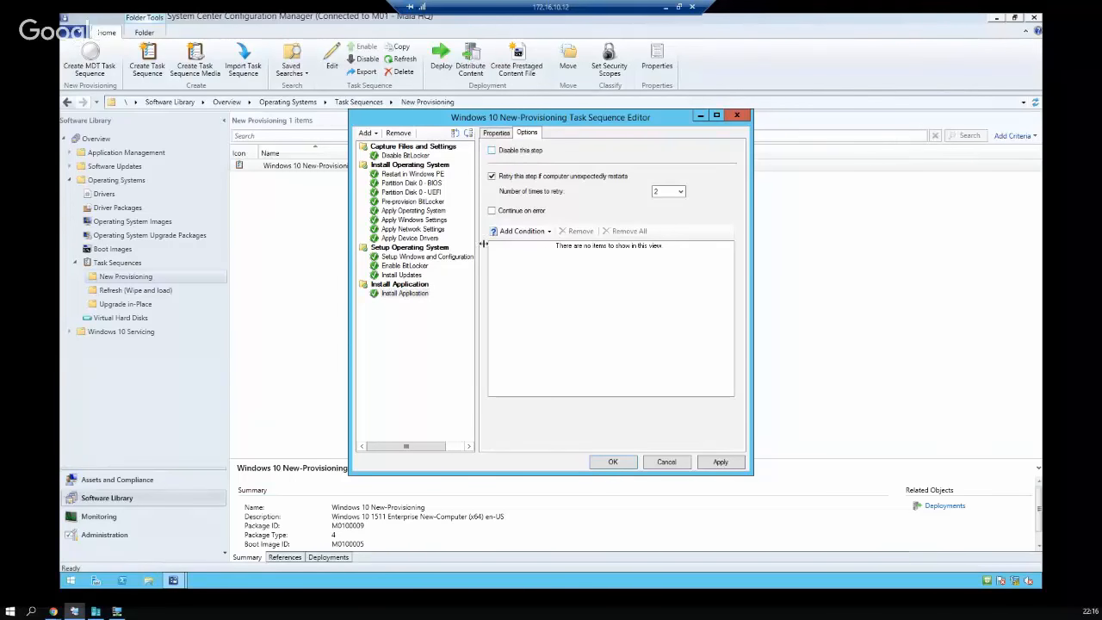
left_click(524, 232)
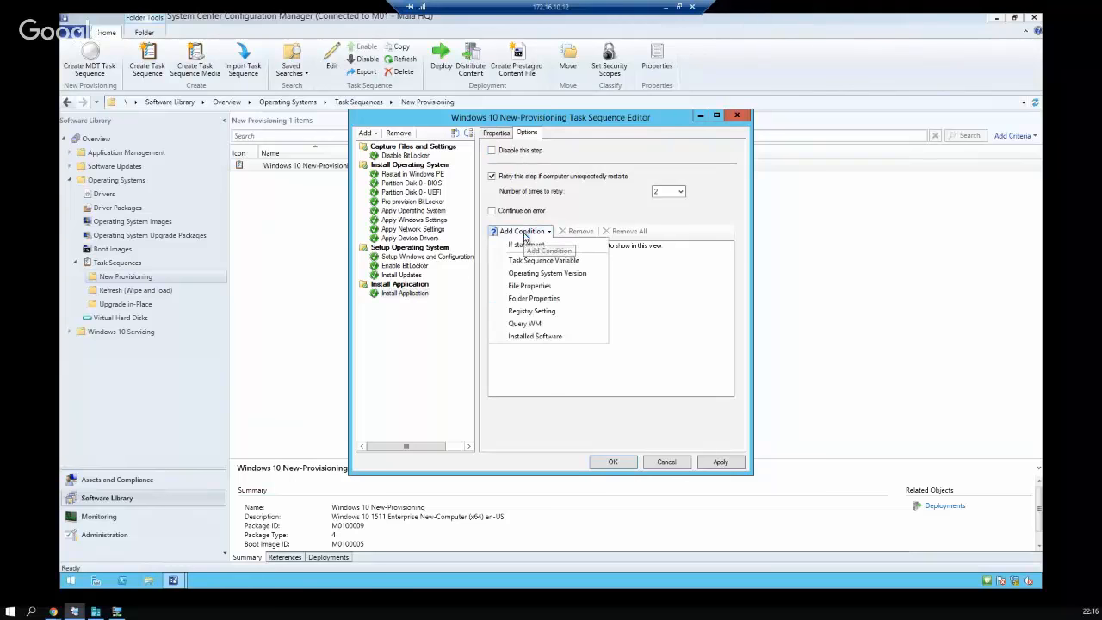
left_click(577, 260)
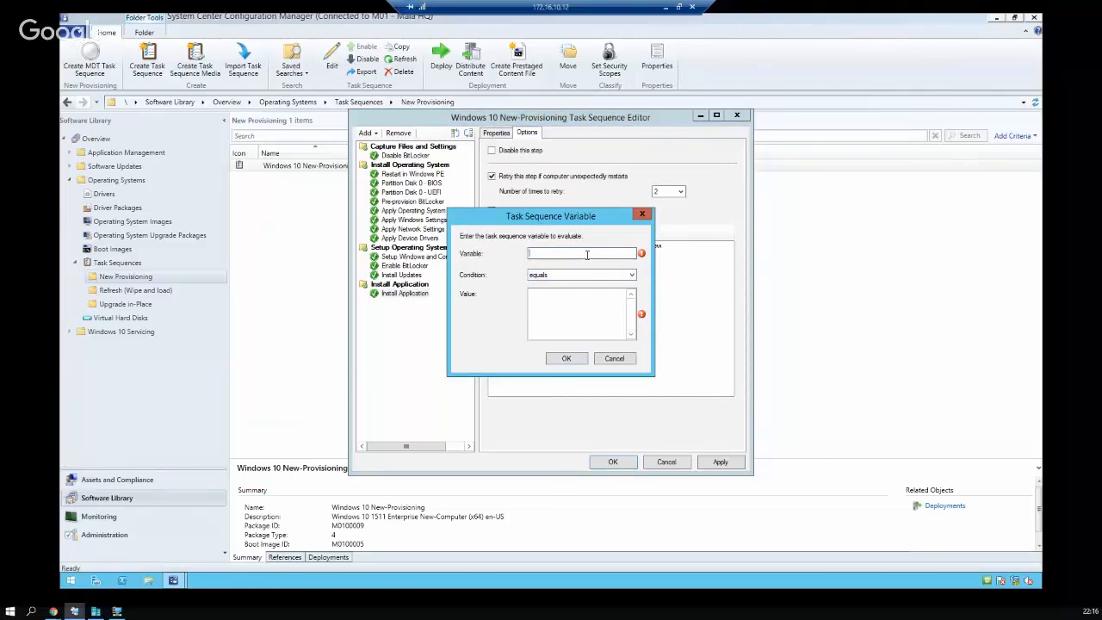
left_click(578, 274)
left_click(577, 285)
type("Collection")
left_click(614, 358)
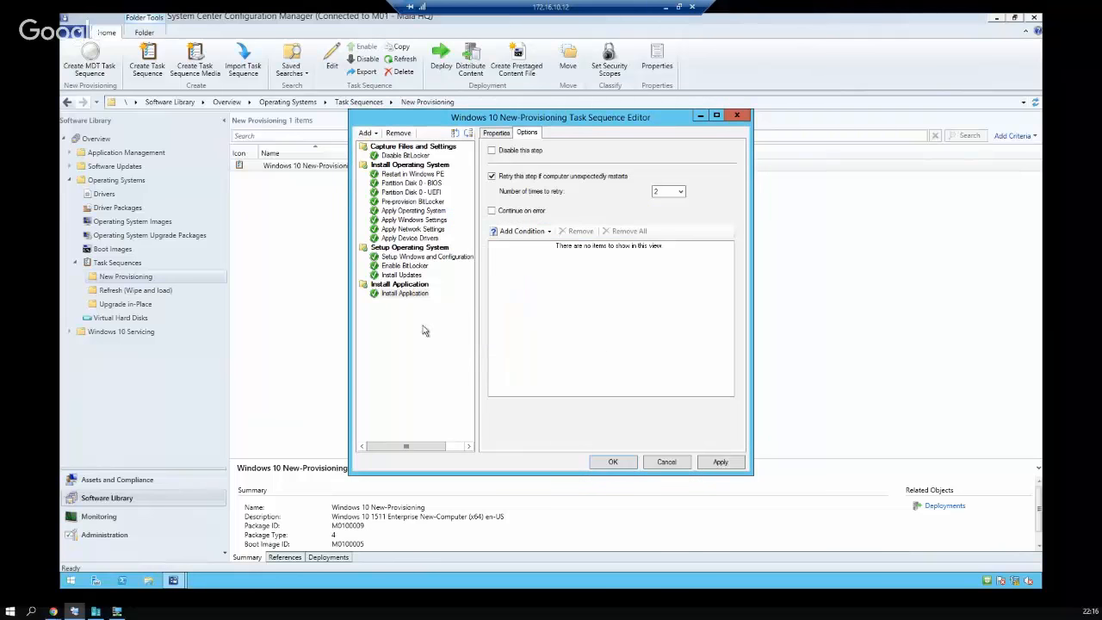
left_click(493, 133)
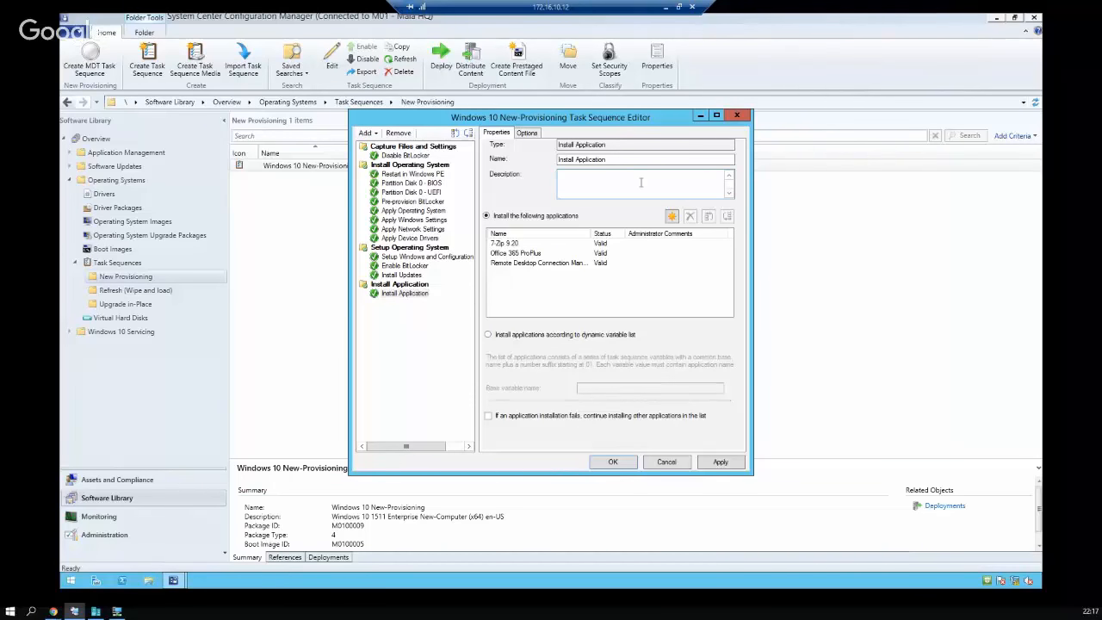
left_click(676, 465)
Exit without saving and start a new MDT task sequence from the Client Task Sequence template
left_click(603, 341)
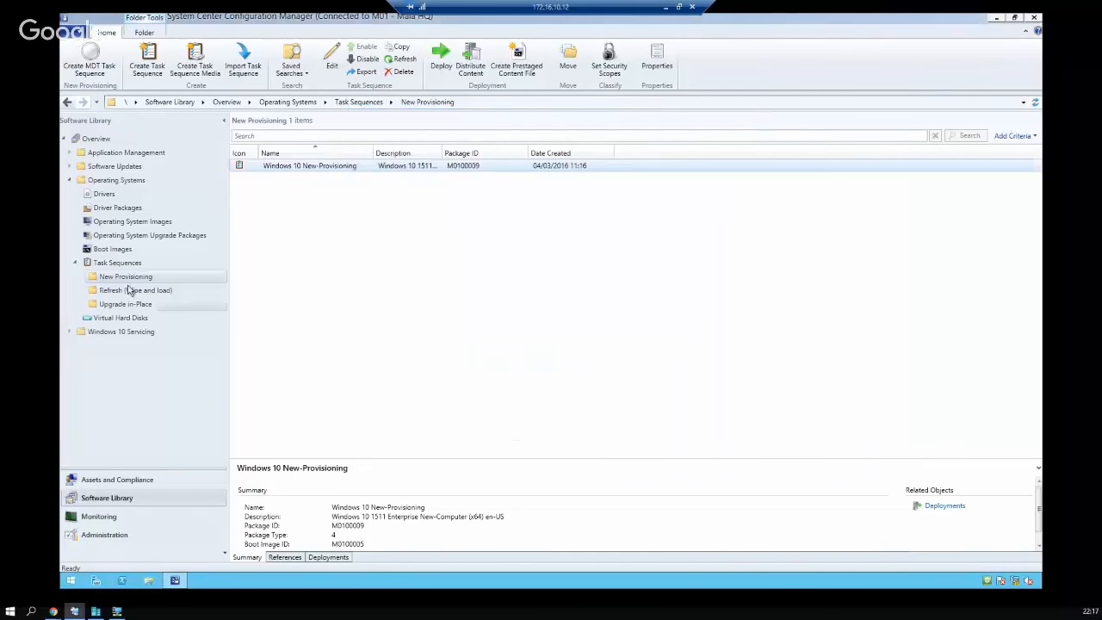
right_click(125, 280)
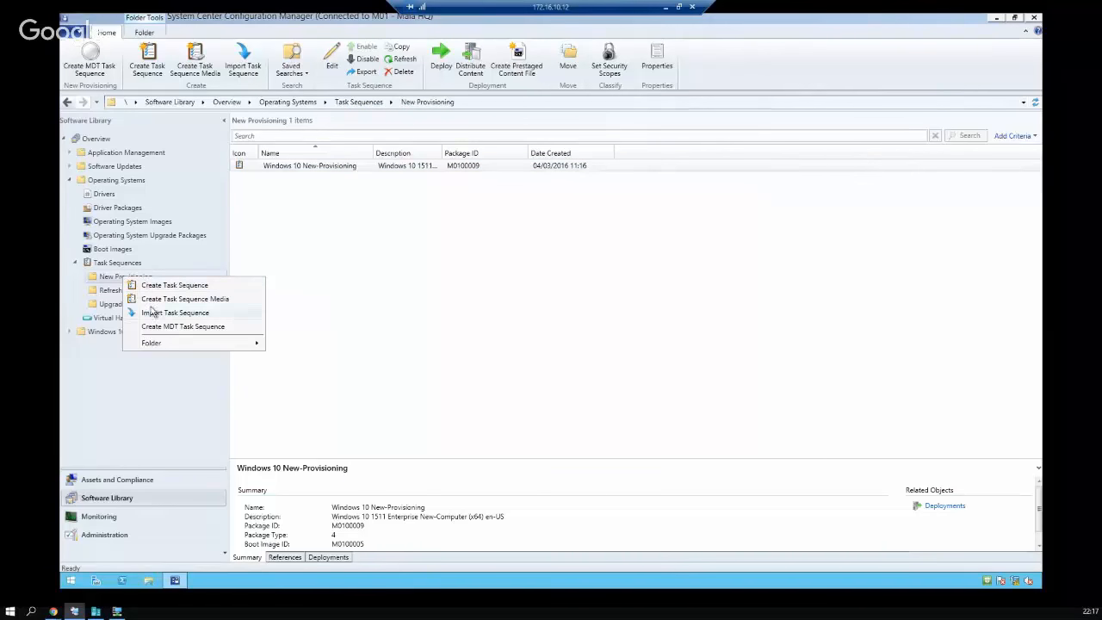
left_click(183, 327)
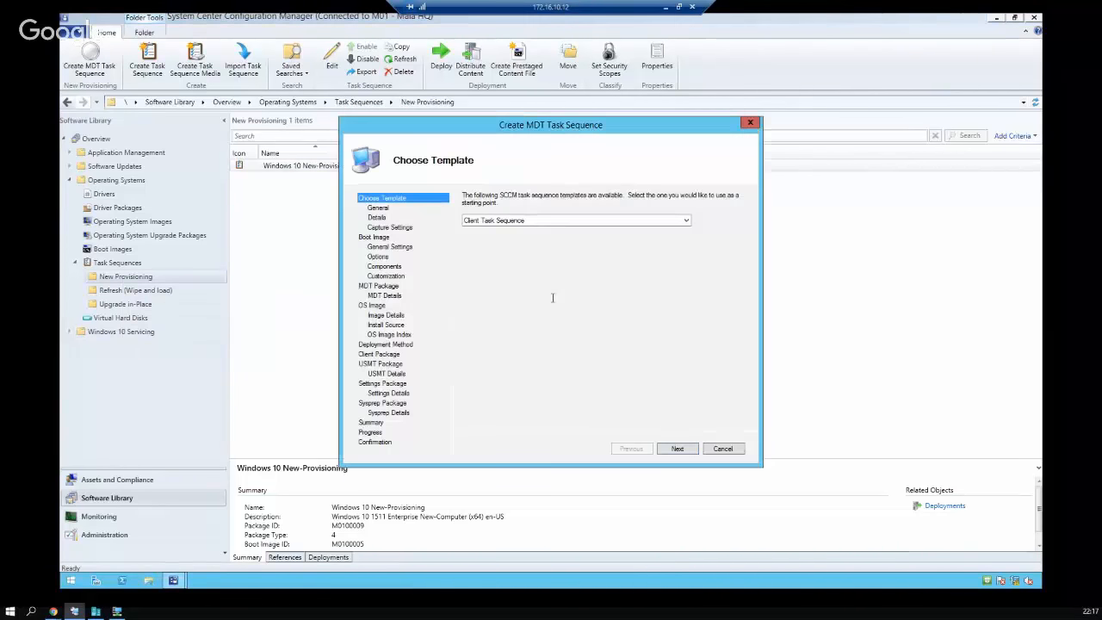
left_click(566, 224)
left_click(537, 223)
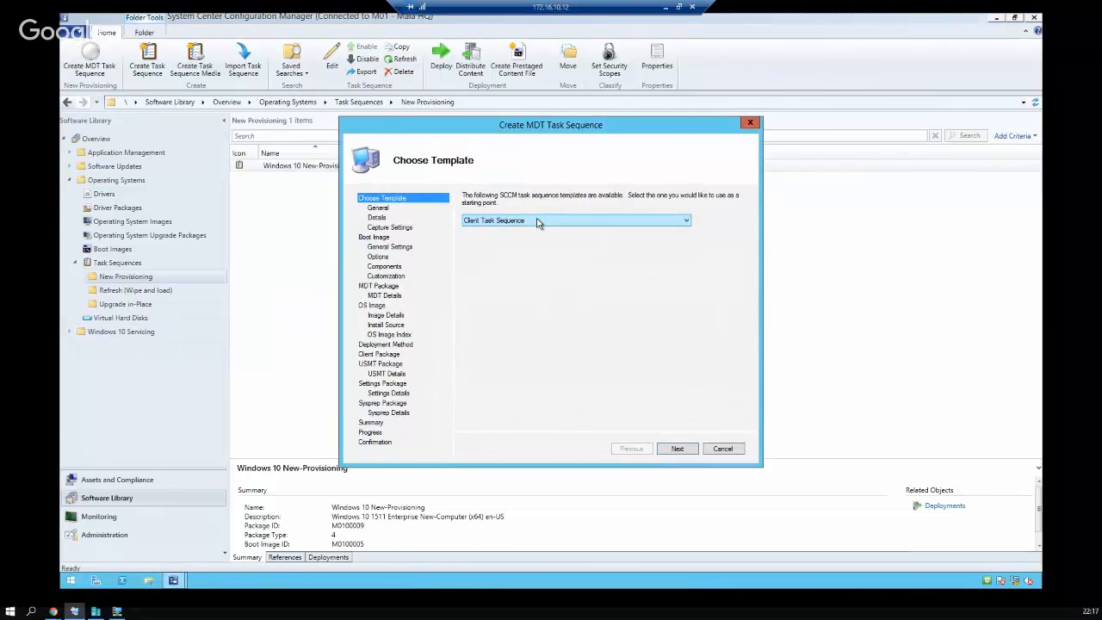
left_click(537, 223)
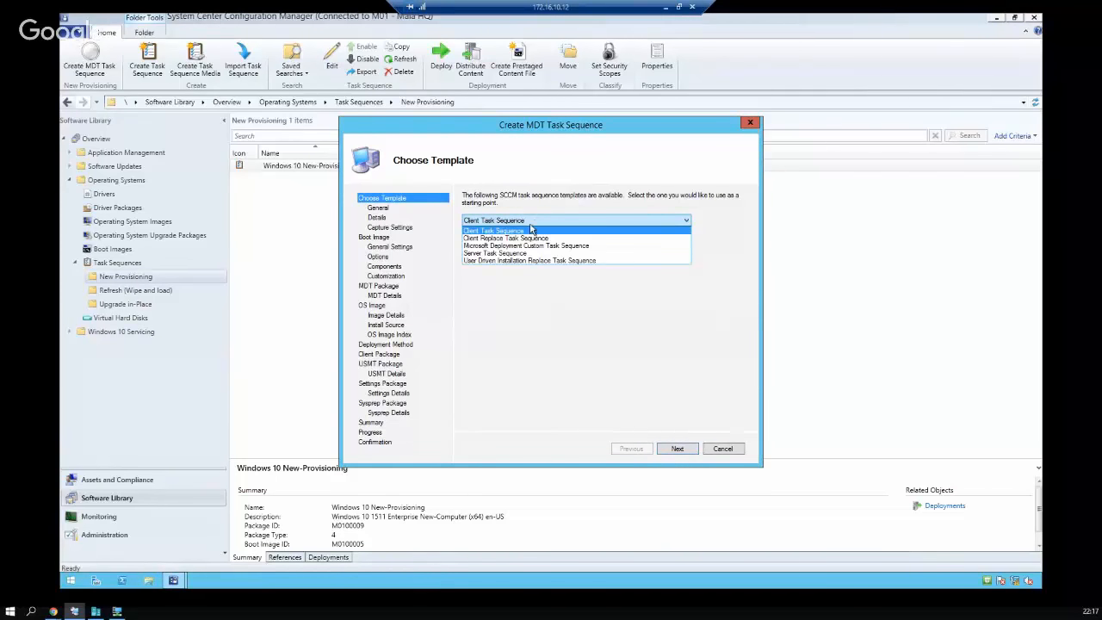
left_click(534, 229)
Name it 'Deploy Aula Integracao MCT' and join contoso.com with the domain join account credentials
left_click(678, 449)
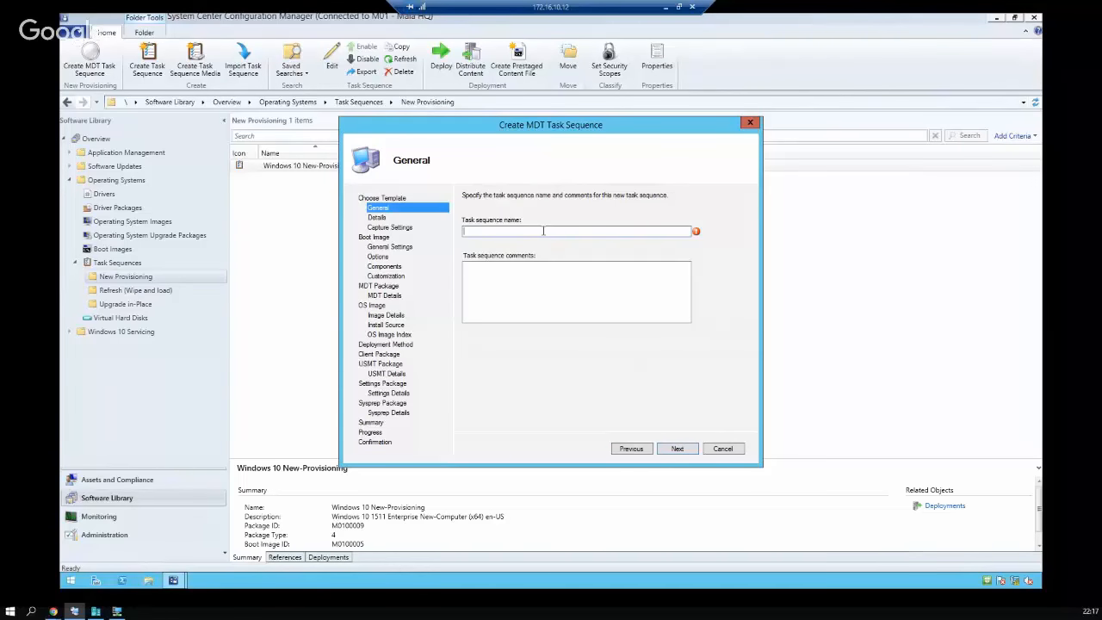
type("Deploy")
type(" Aula")
type(" Integracao")
type(" MCT")
left_click(680, 451)
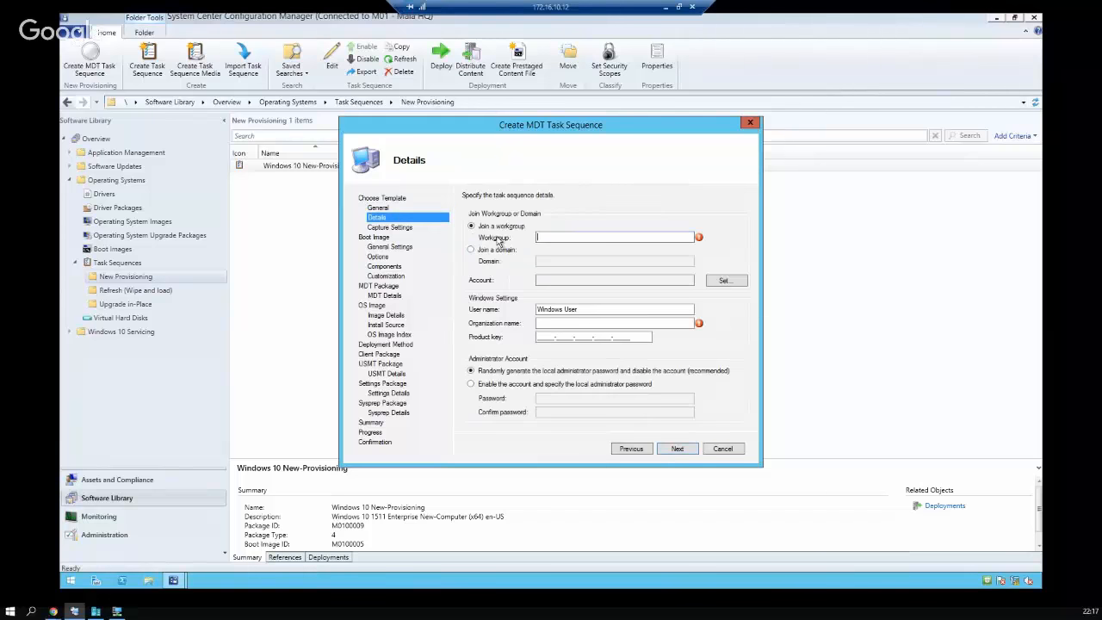
left_click(498, 249)
left_click(594, 264)
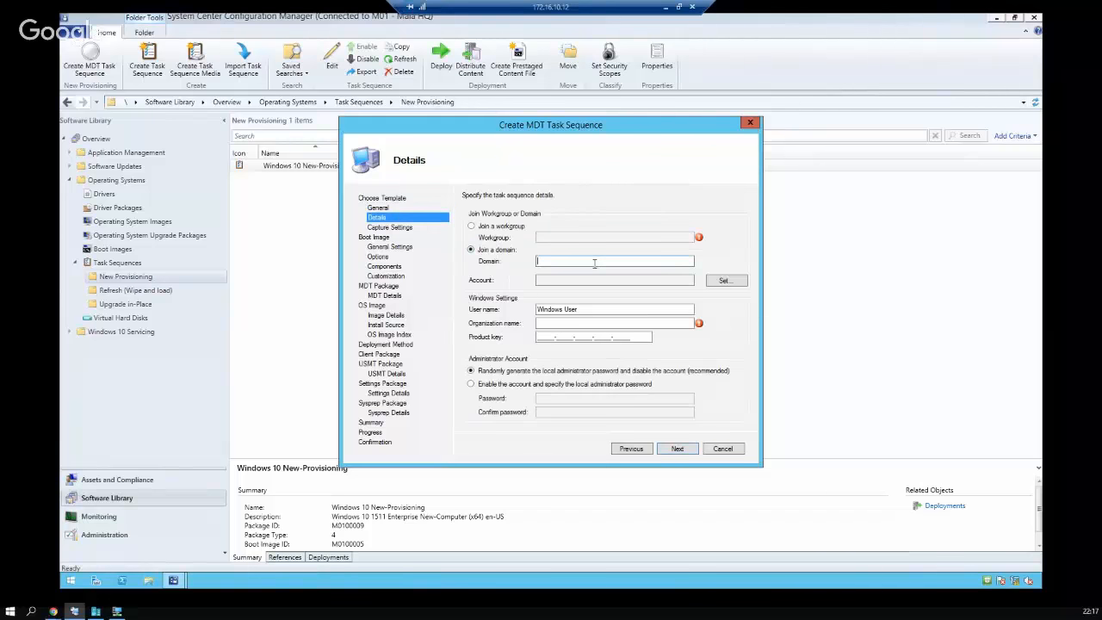
type("contoso.com")
left_click(725, 280)
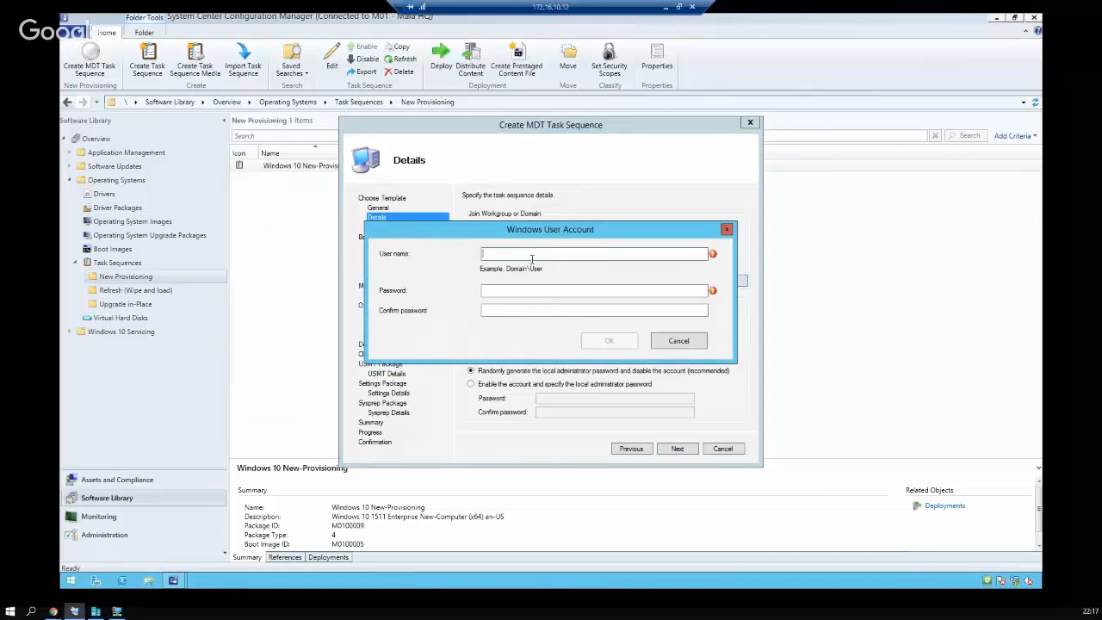
type("adm.gcm")
key("Tab")
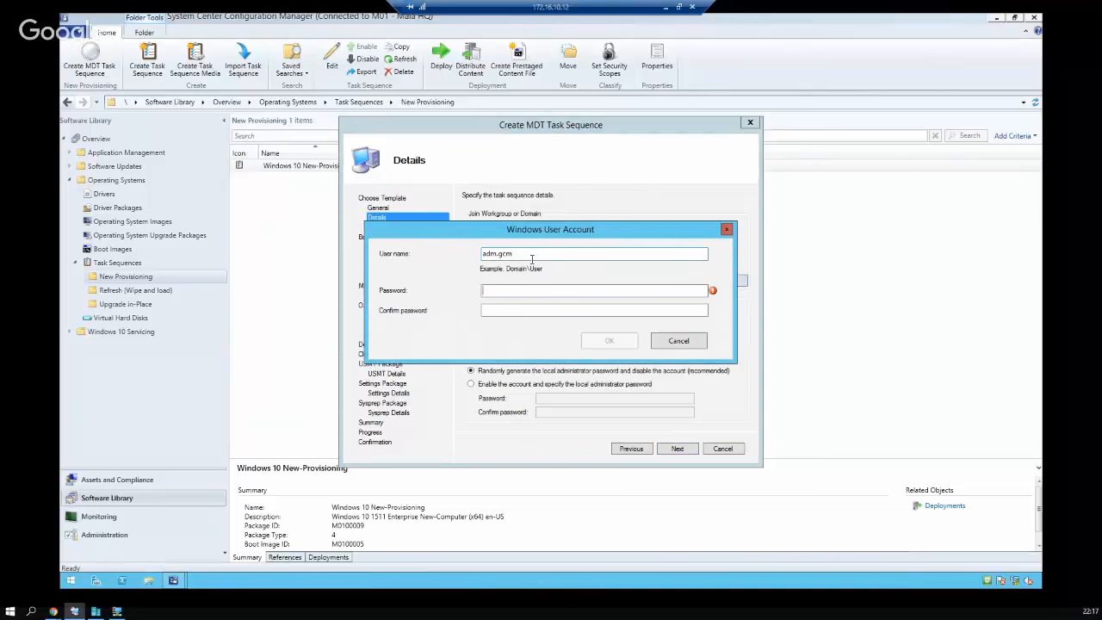
type("*********")
key("Tab")
type("*********")
left_click(620, 341)
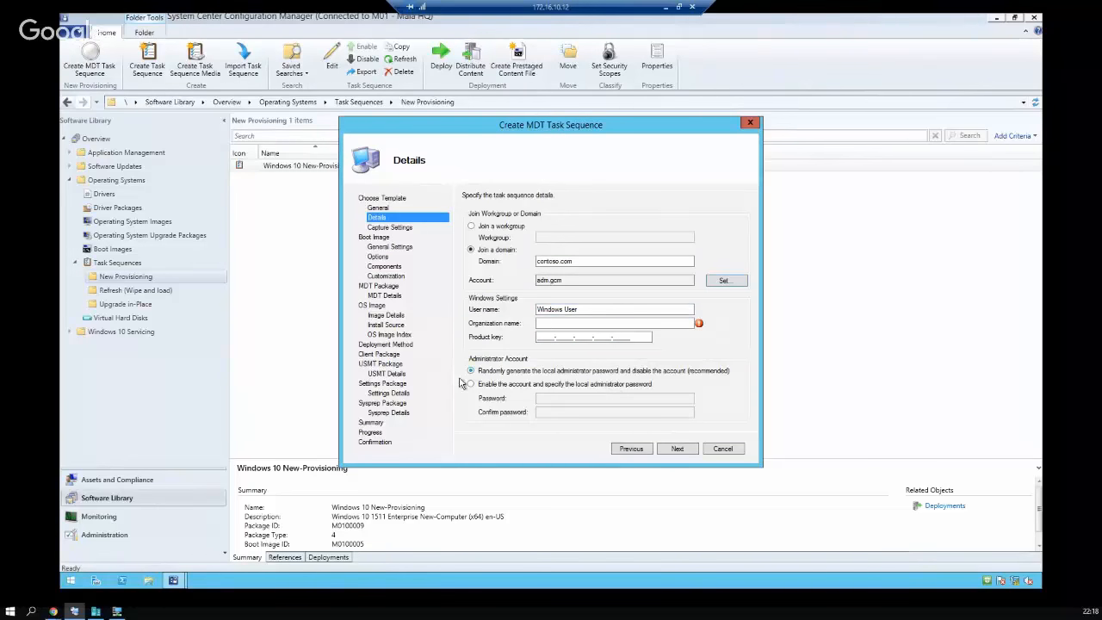
Enable the local administrator account with a password and set organization name 'Mala'
left_click(529, 387)
left_click(564, 397)
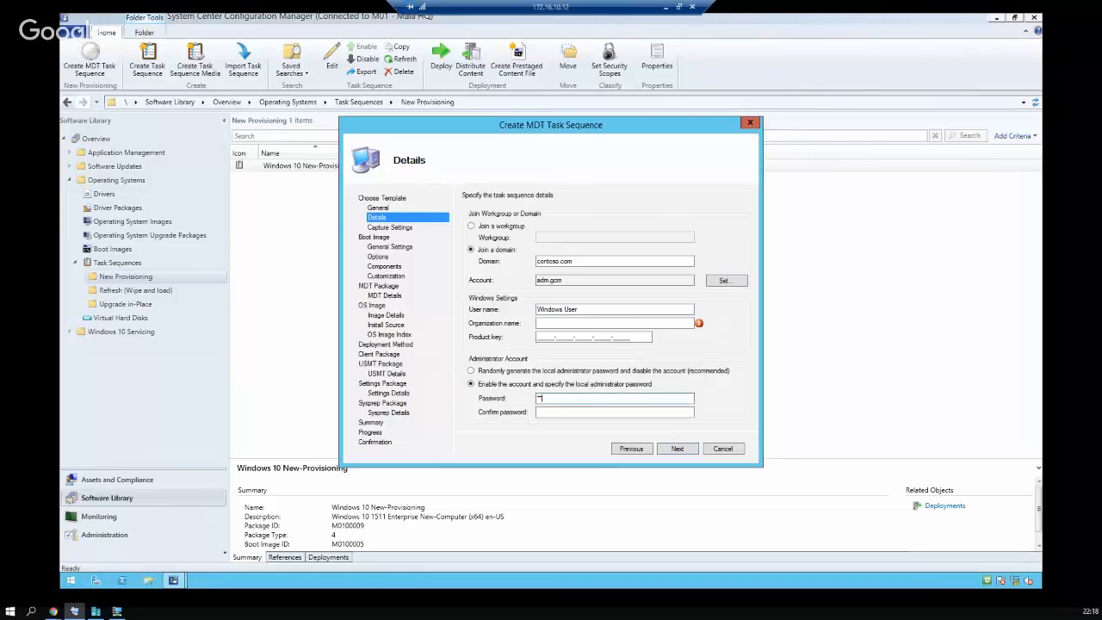
type("****")
left_click(578, 411)
type("******")
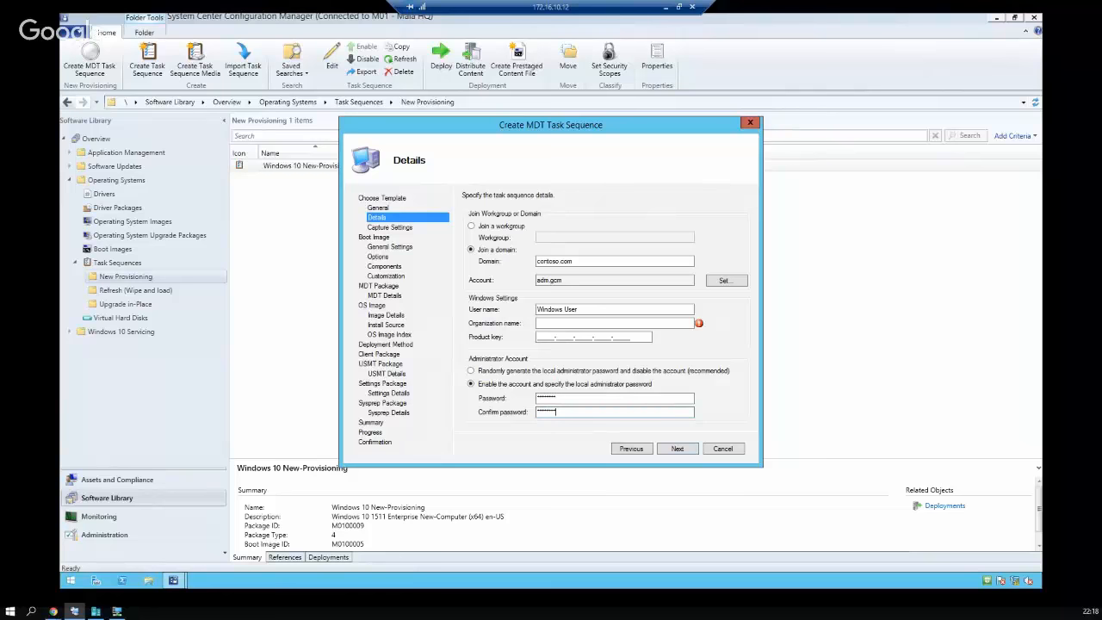
left_click(680, 450)
left_click(609, 341)
left_click(635, 324)
type("Mala")
left_click(678, 448)
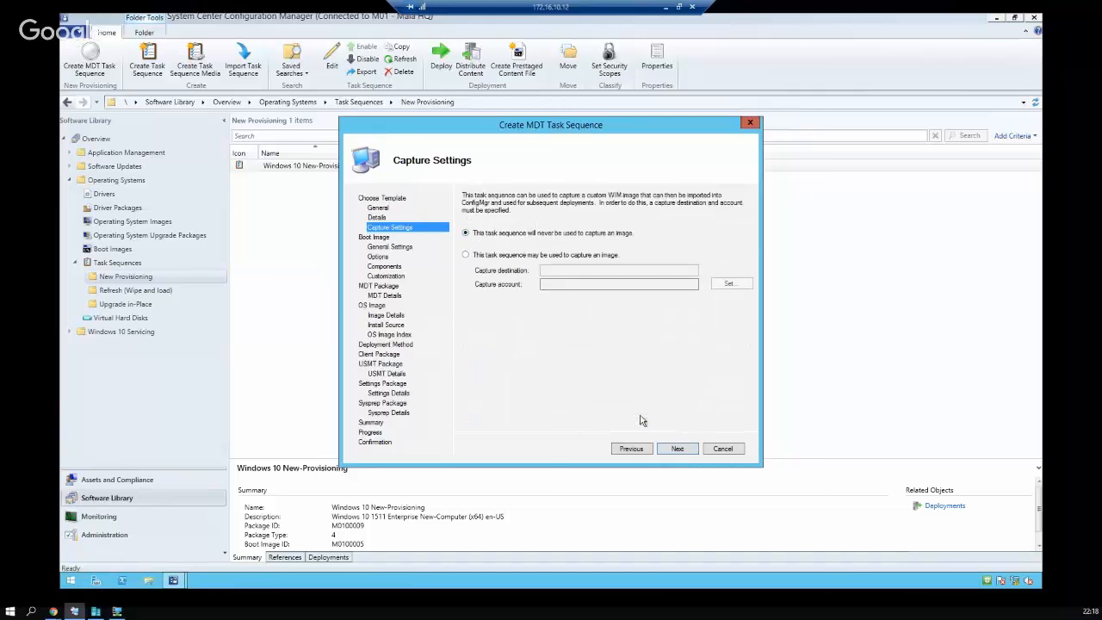
Keep the capture settings and choose to create a new boot image package
left_click(677, 448)
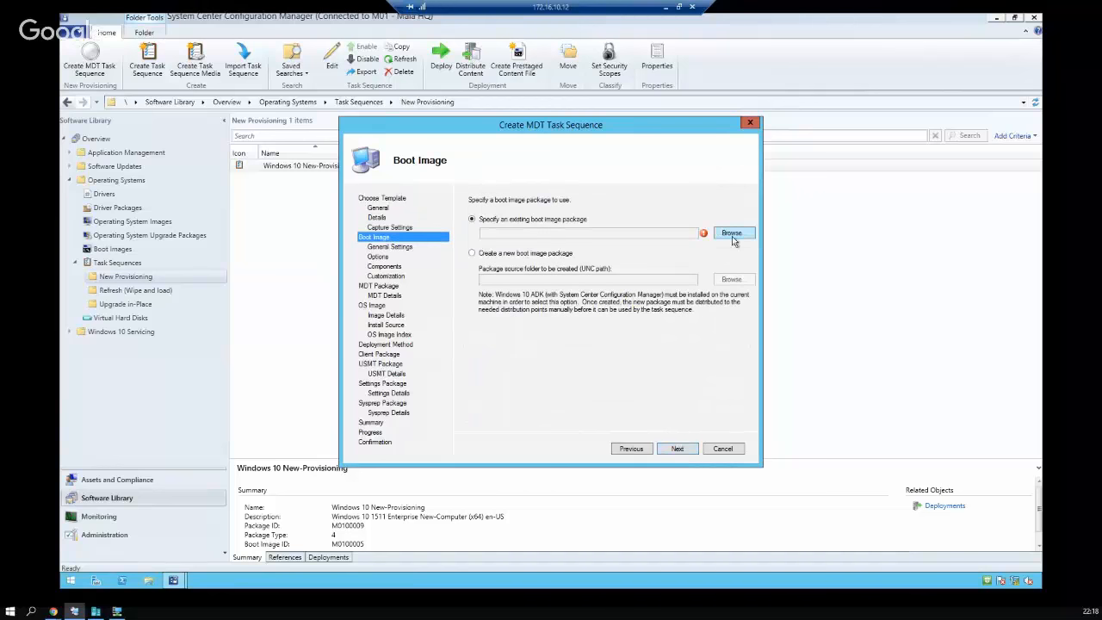
left_click(732, 232)
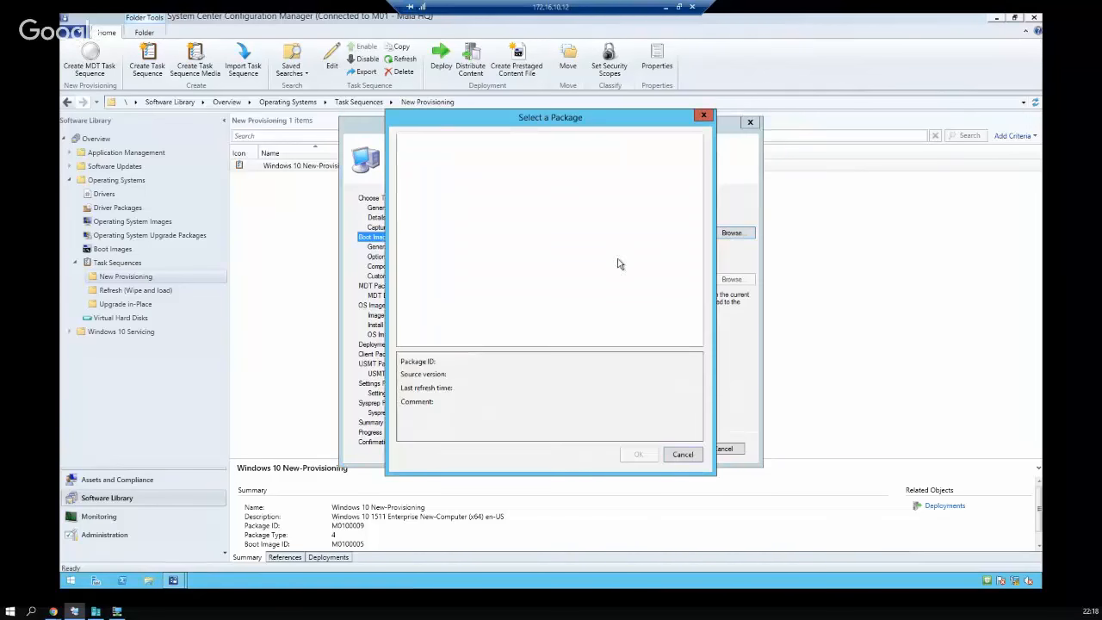
left_click(681, 455)
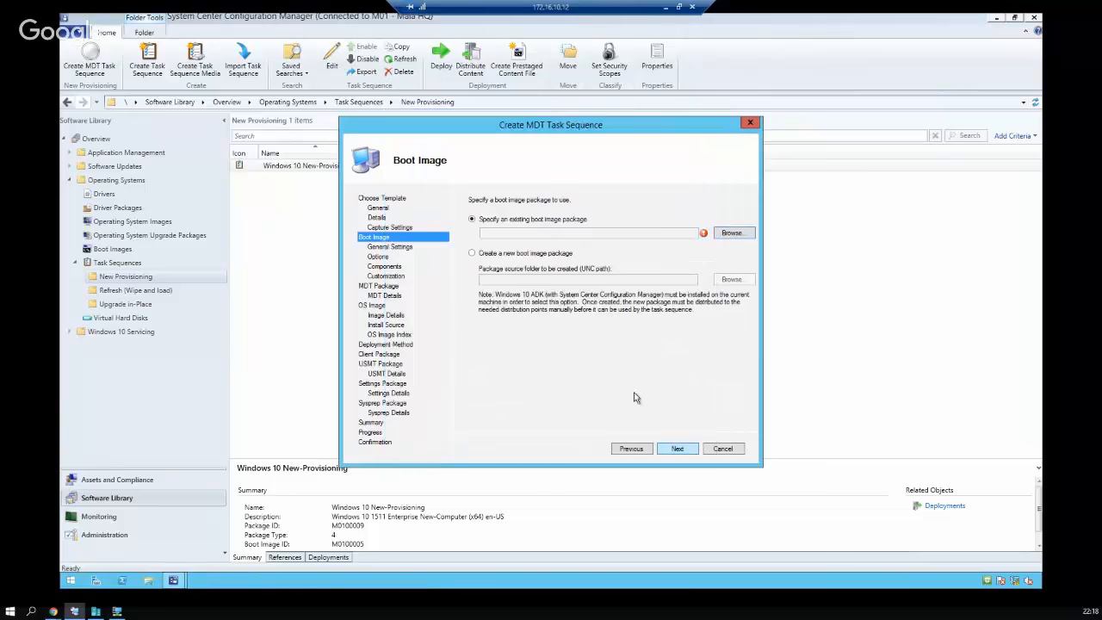
left_click(508, 254)
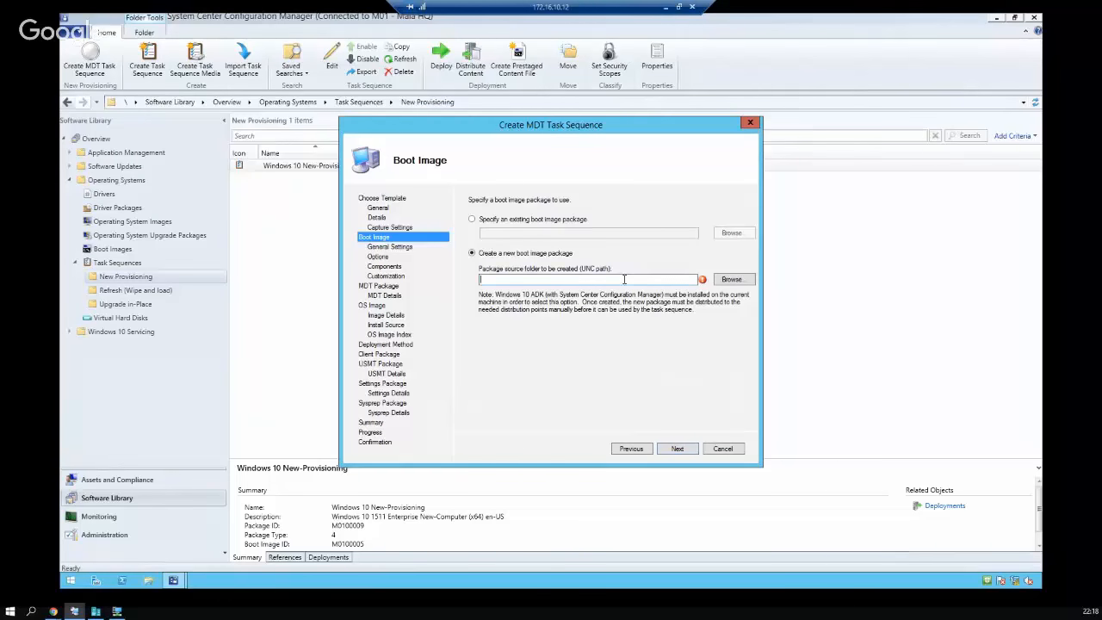
Source the boot package from \\srvsccm01\Source\MDT_Boot\ and name it 'Boot image MDT'
left_click(738, 286)
left_click(611, 392)
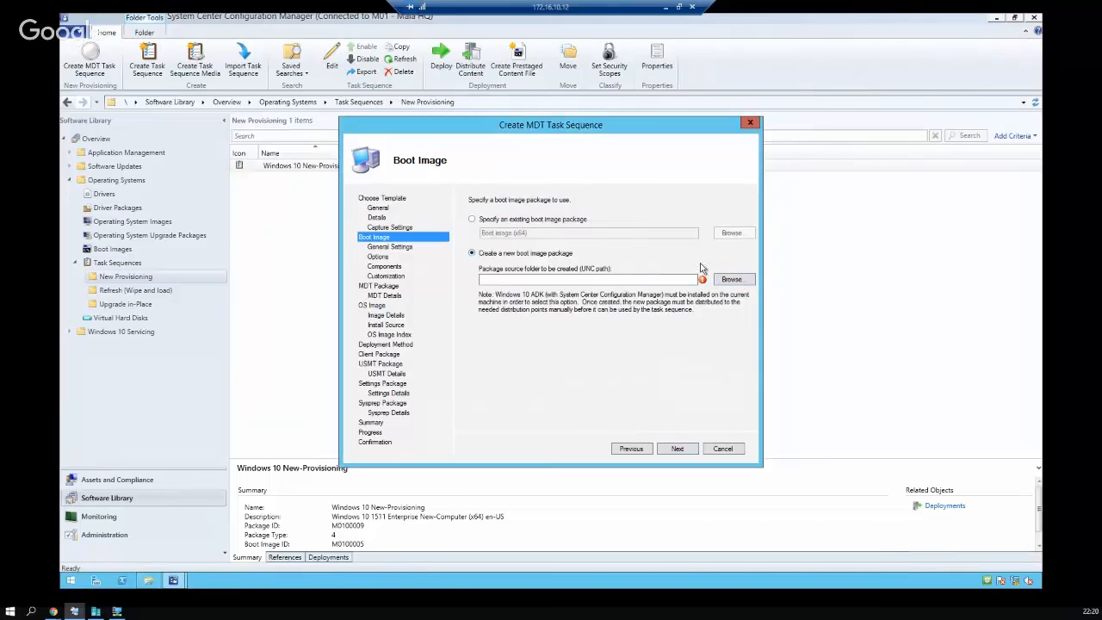
left_click(665, 280)
type("\\srvscc")
type("m01\\s")
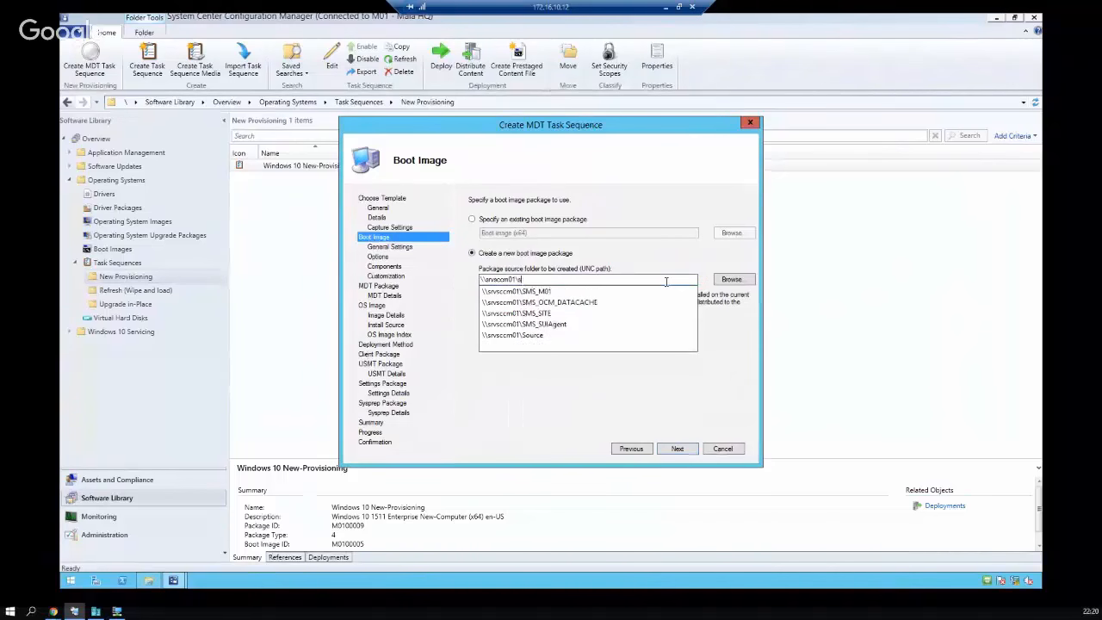
key("Down")
key("Down")
key("Down")
key("Down")
key("Down")
type("\\")
key("Down")
key("Down")
key("Down")
key("Down")
key("Down")
key("Return")
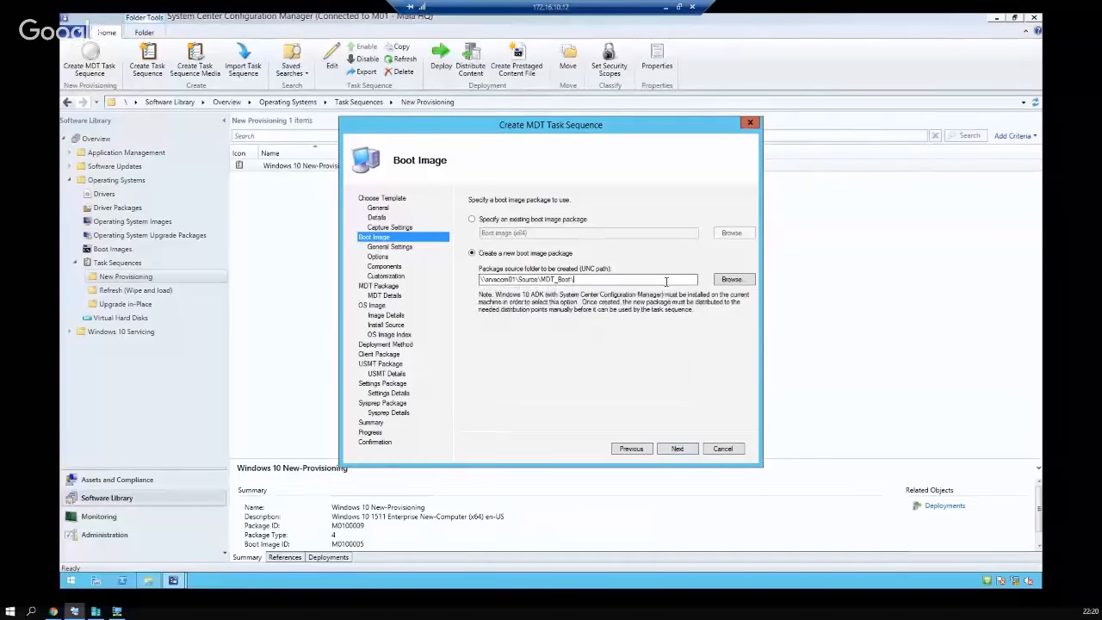
left_click(677, 447)
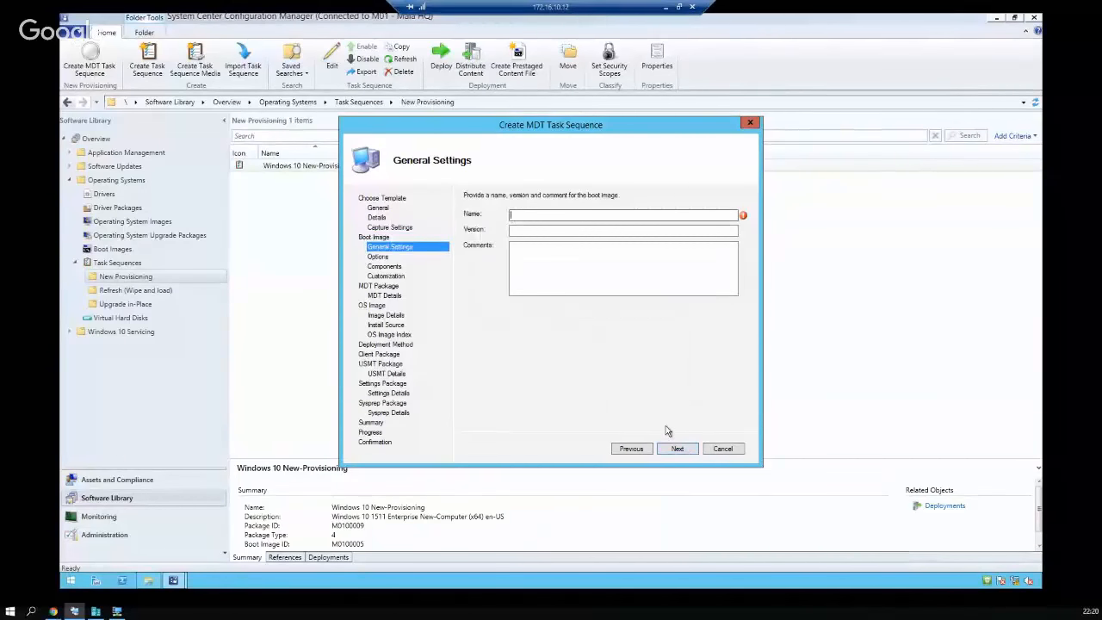
type("Boot image MDT")
Set the boot image platform to x64
left_click(691, 448)
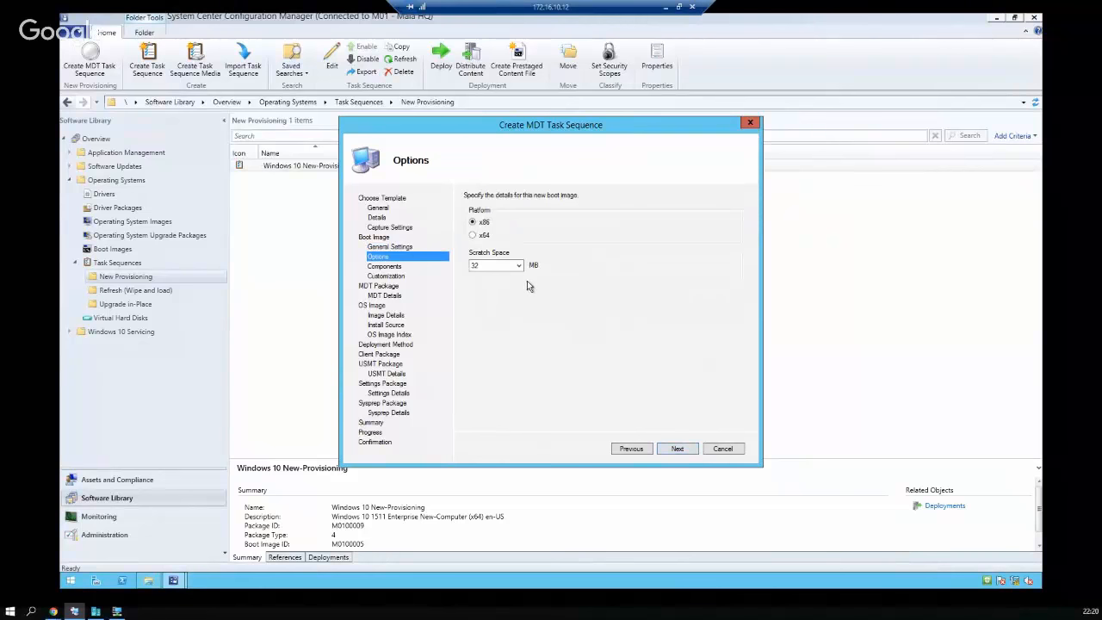
left_click(487, 235)
left_click(690, 448)
Add Windows PowerShell to the boot image components and accept the default customization
scroll(675, 345, "down", 1)
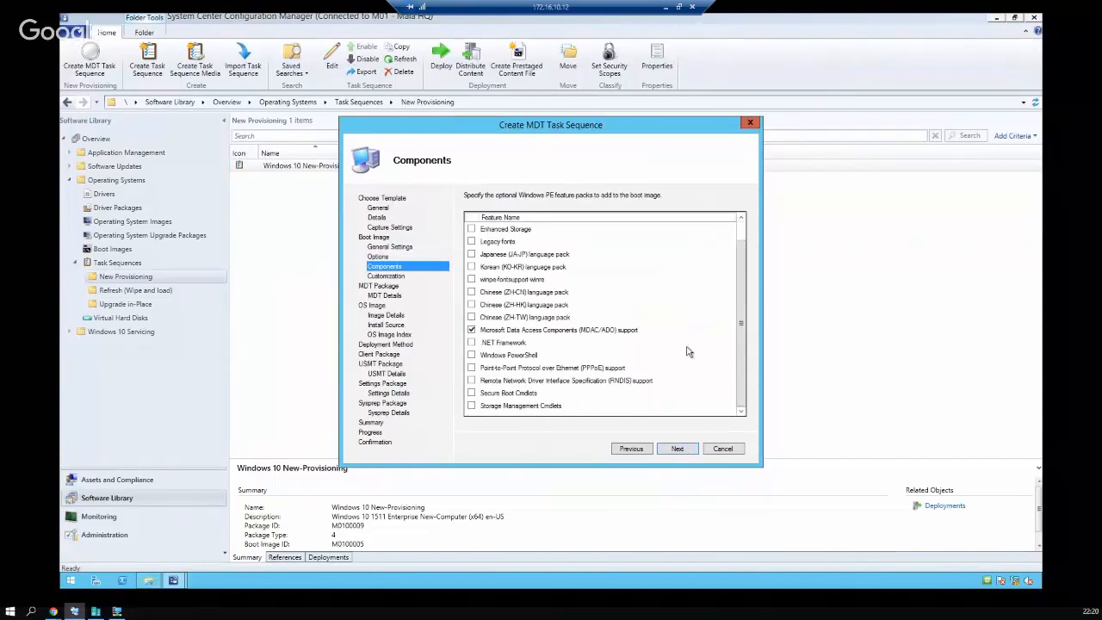
scroll(581, 349, "up", 1)
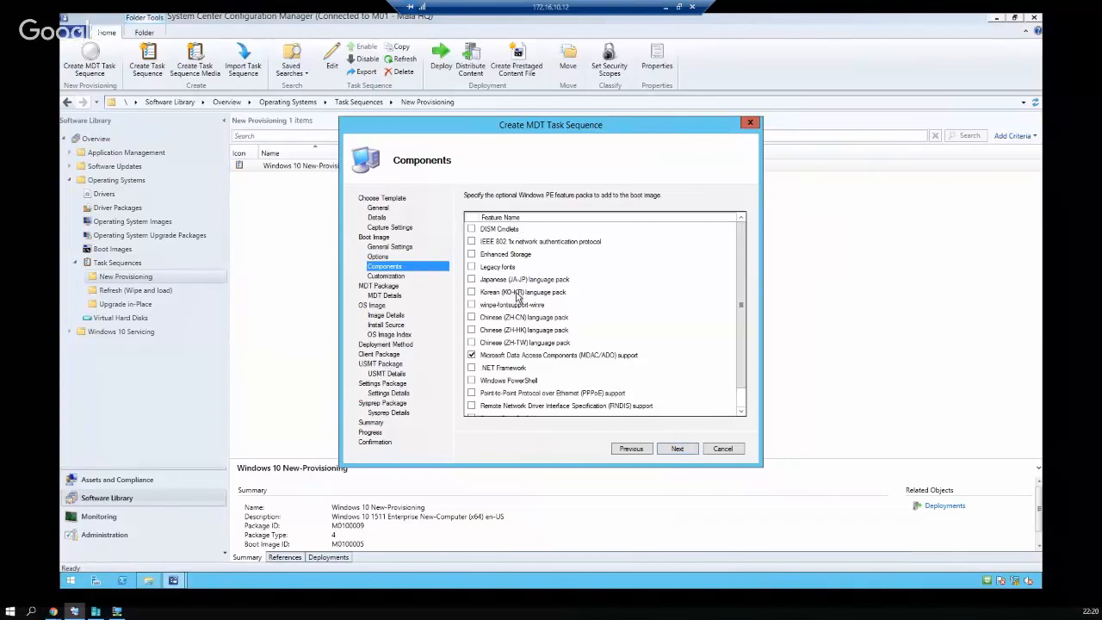
scroll(527, 292, "down", 1)
scroll(530, 286, "up", 1)
scroll(473, 230, "down", 1)
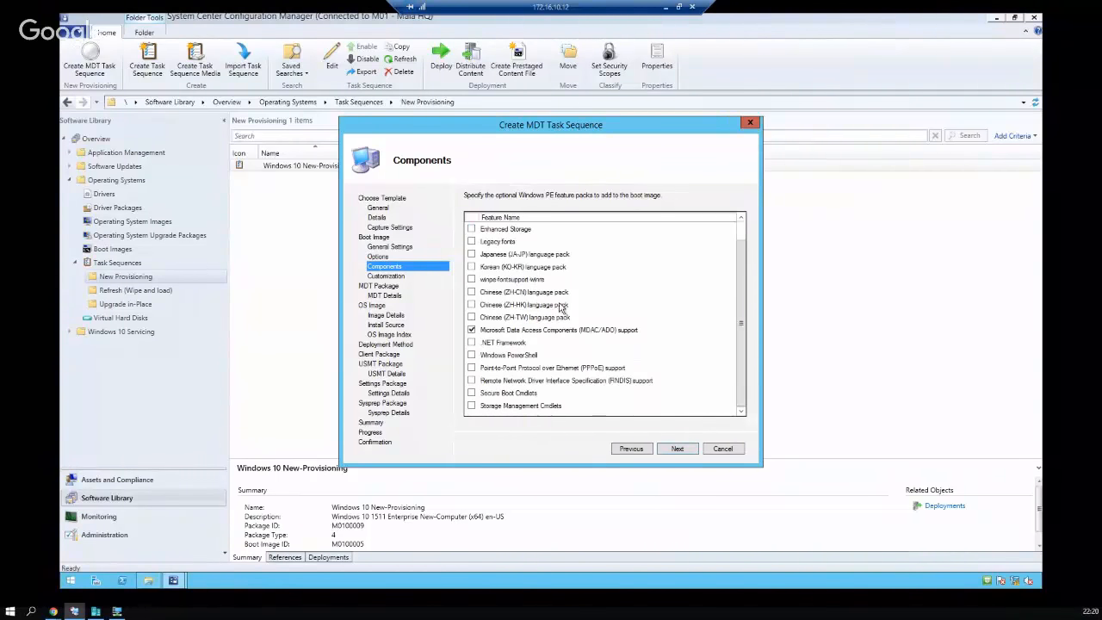
left_click(471, 355)
scroll(613, 324, "up", 1)
scroll(596, 308, "down", 1)
left_click(677, 448)
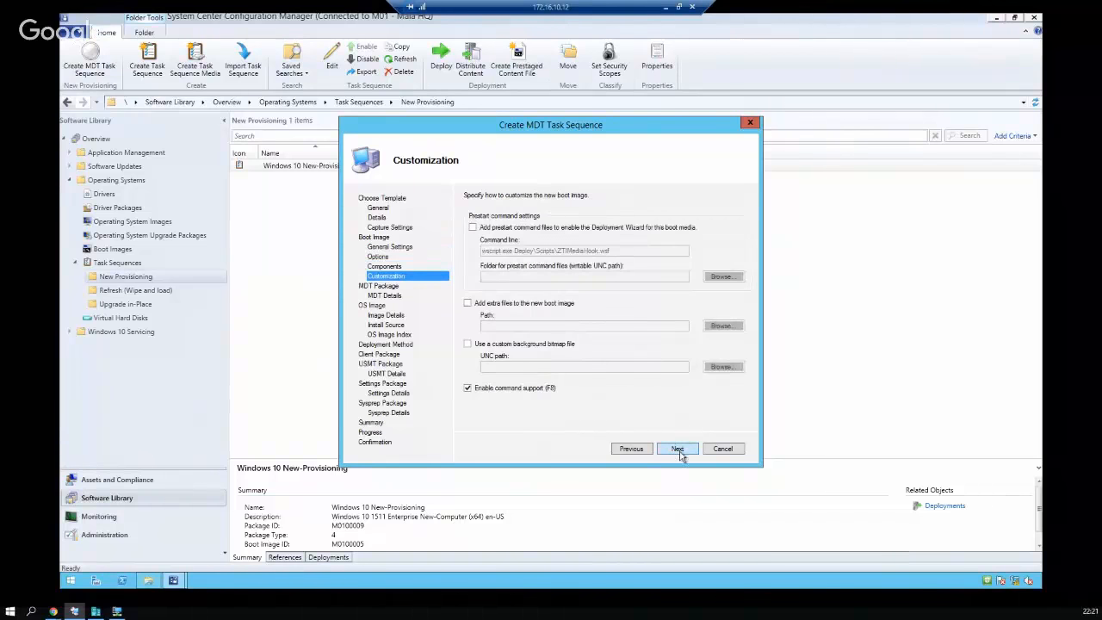
left_click(677, 449)
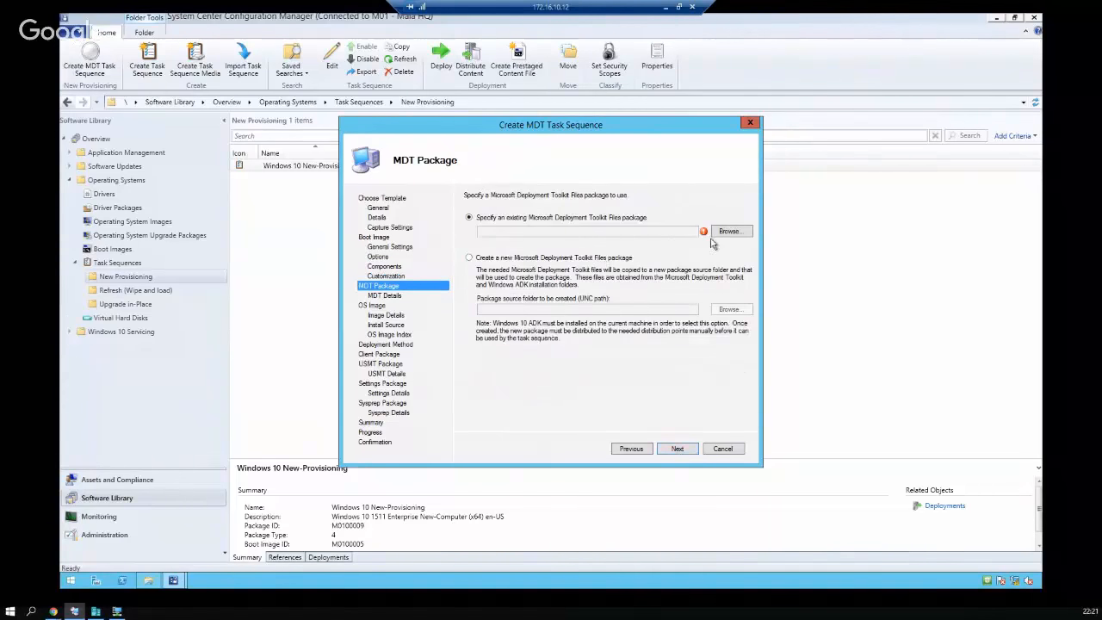
Choose to create a new MDT files package and locate the MDP_Pack folder in Explorer
left_click(570, 257)
left_click(677, 308)
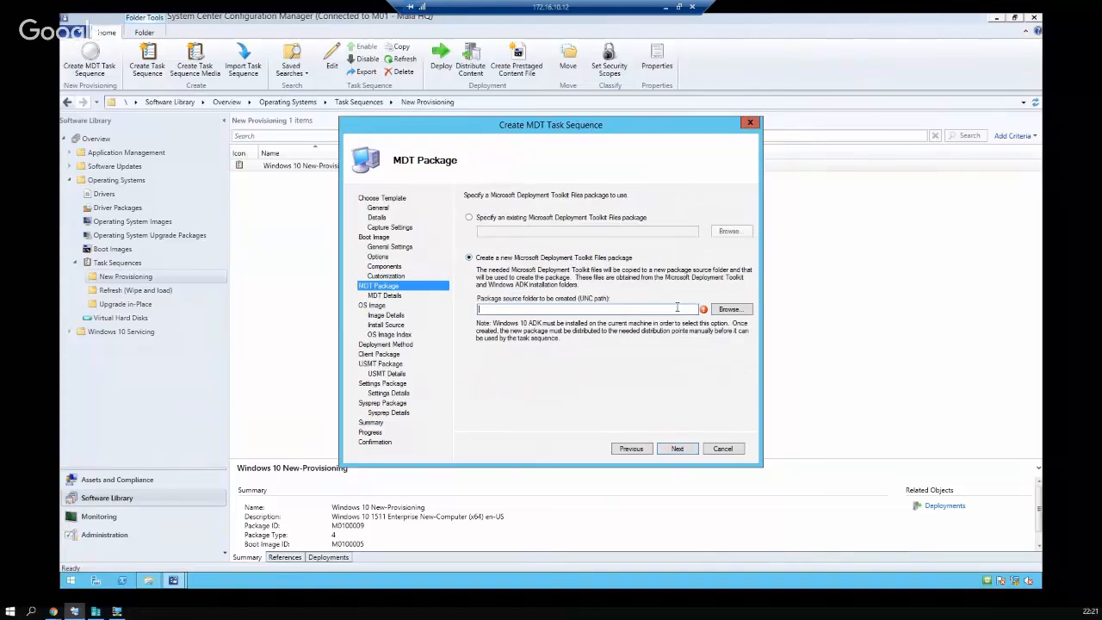
left_click(740, 310)
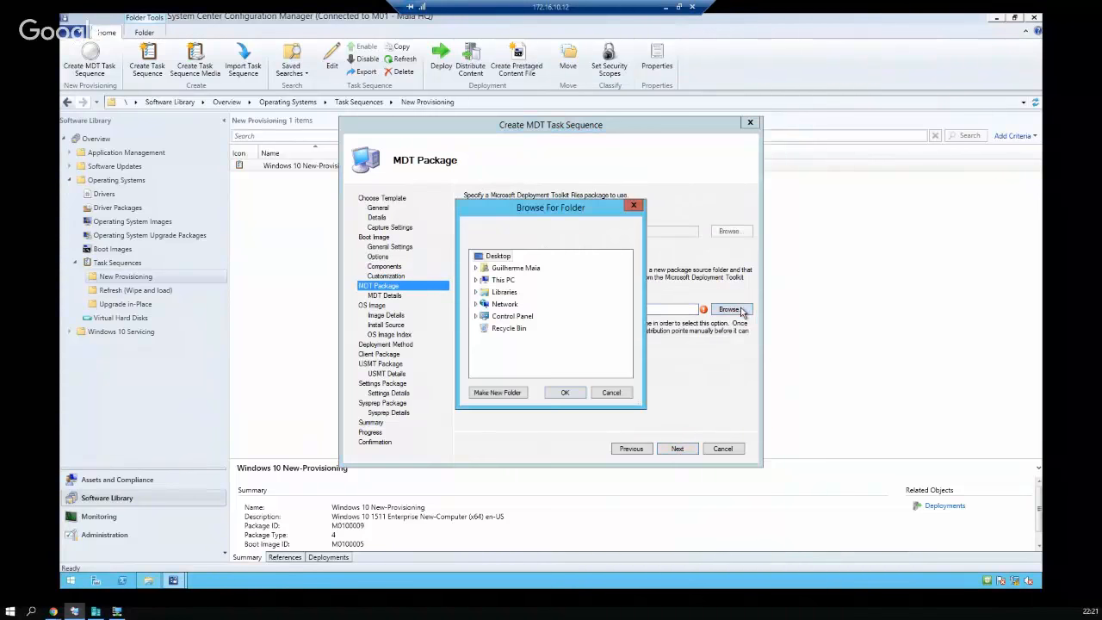
left_click(611, 392)
left_click(149, 580)
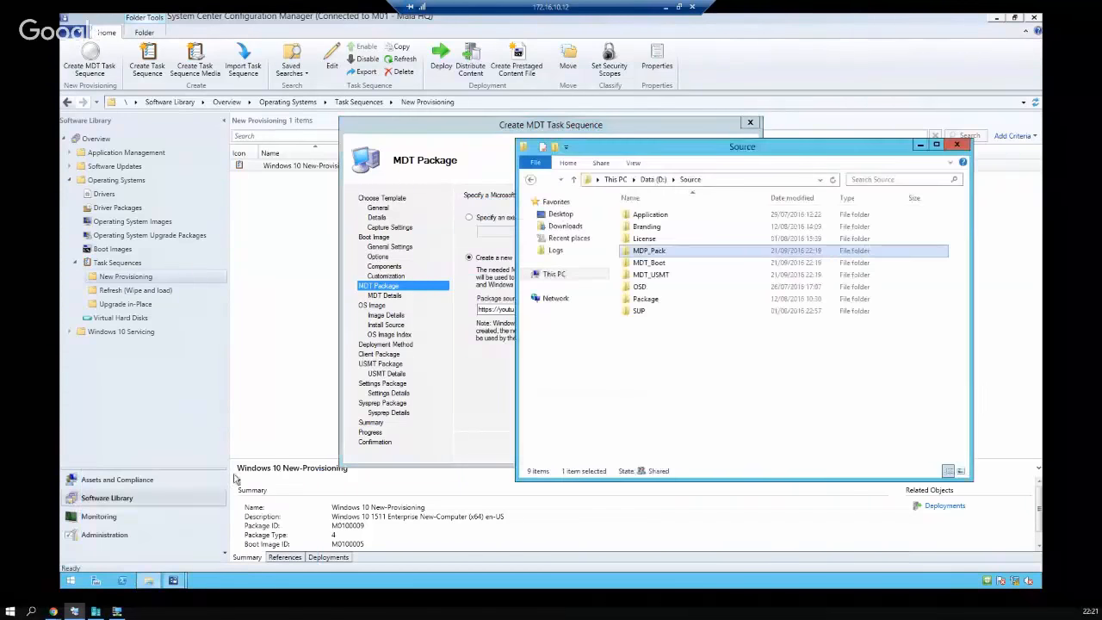
double_click(659, 251)
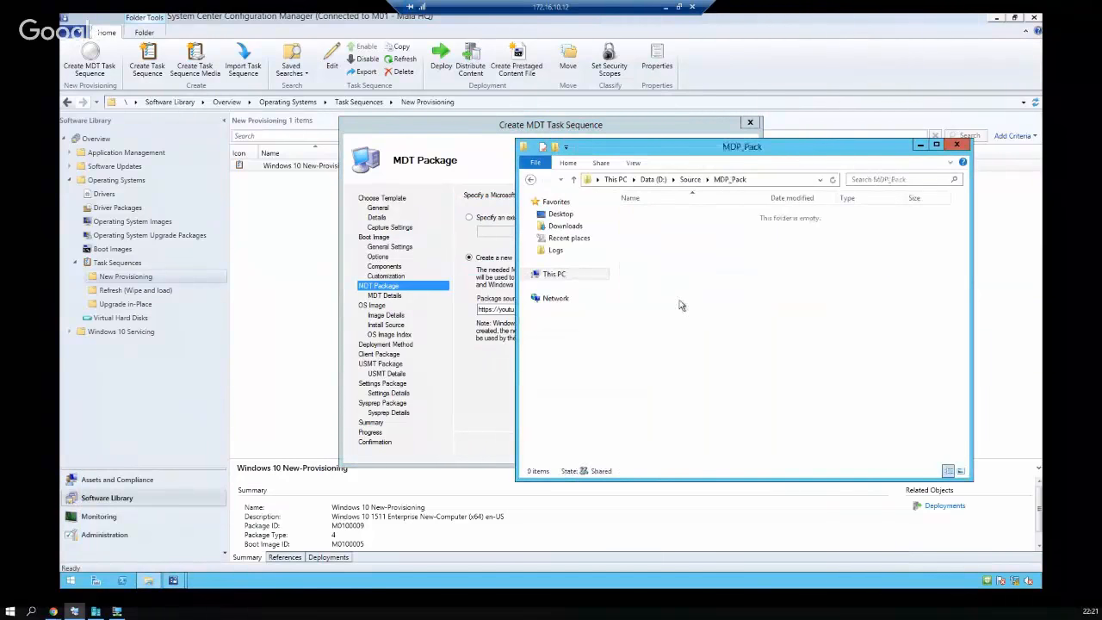
Copy the MDP_Pack network share path from the folder's Sharing properties
right_click(680, 305)
left_click(740, 445)
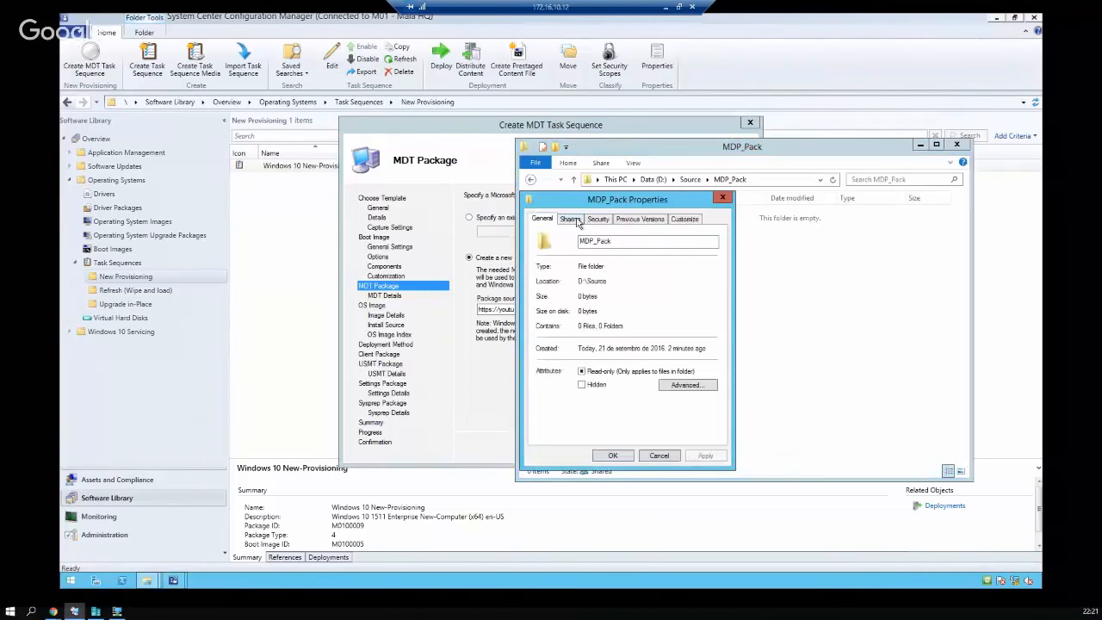
left_click(575, 219)
left_click_drag(644, 281, 520, 284)
key("ctrl+c")
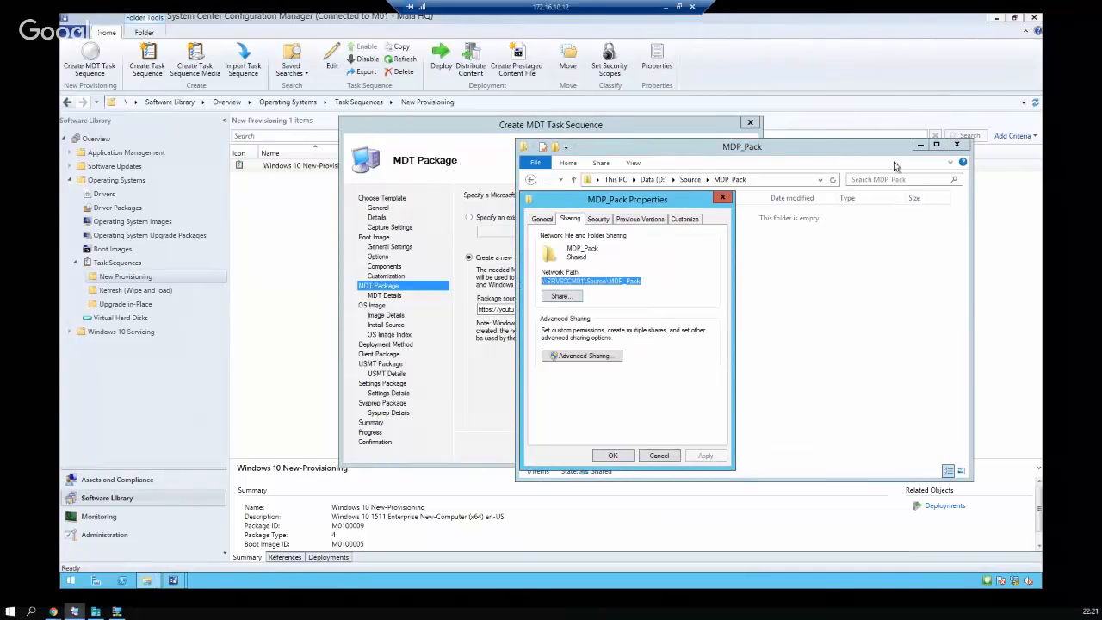
left_click(920, 144)
left_click(722, 197)
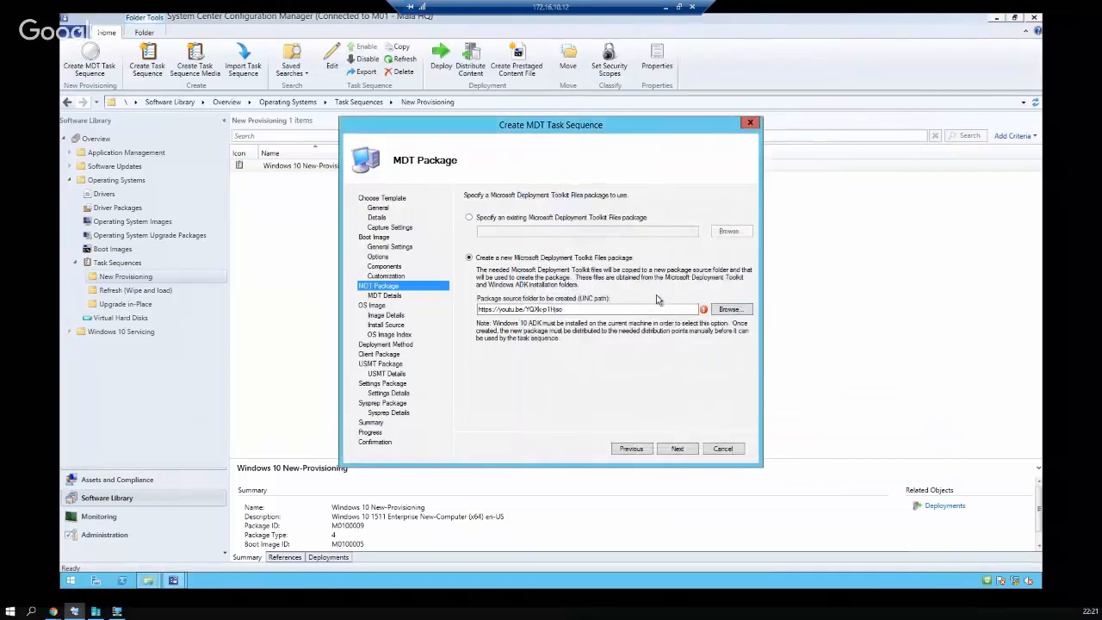
Set the source path to \\SRVSCCM01\Source\MDP_Pack\ and name the package 'Package MDT'
left_click_drag(653, 312, 447, 315)
key("ctrl+v")
type("\\")
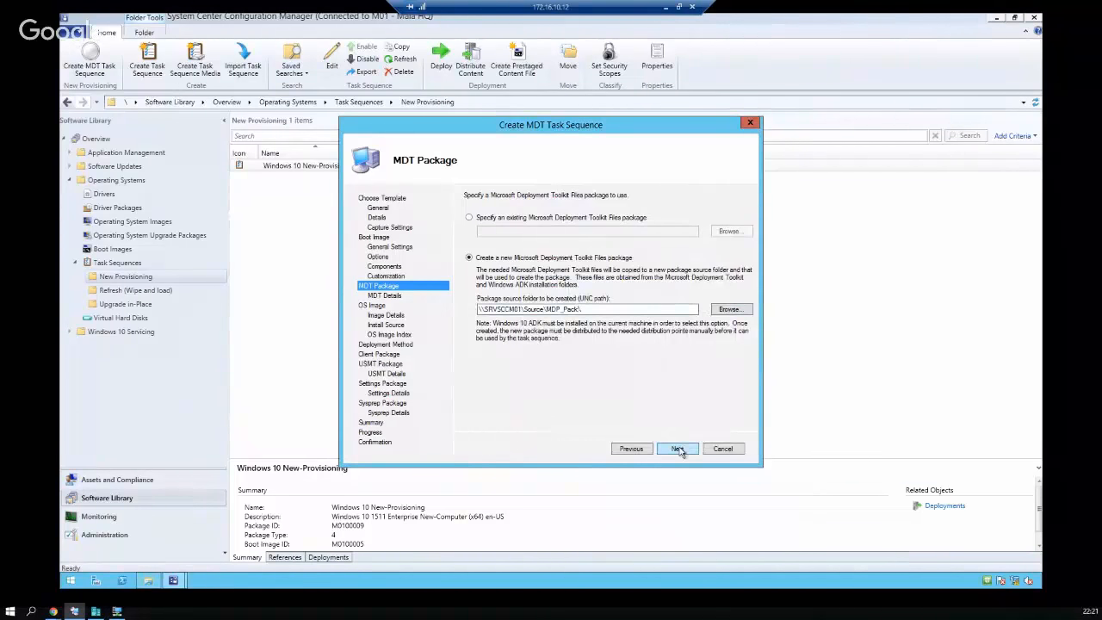
left_click(679, 450)
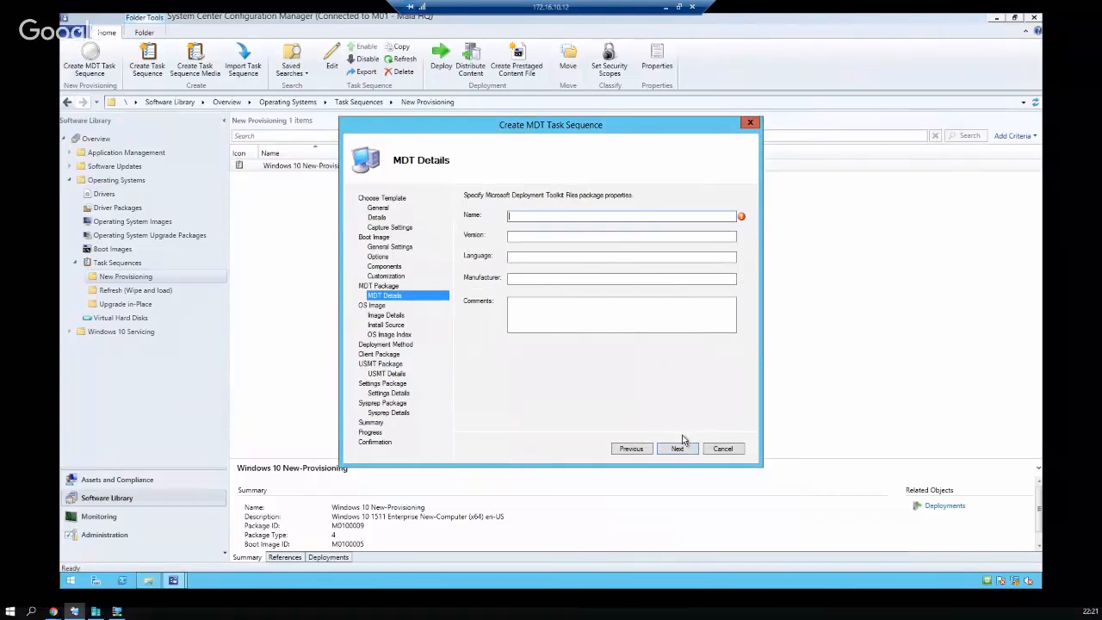
type("Package MDT")
Select the Windows 10 Enterprise OS image for the task sequence
left_click(679, 448)
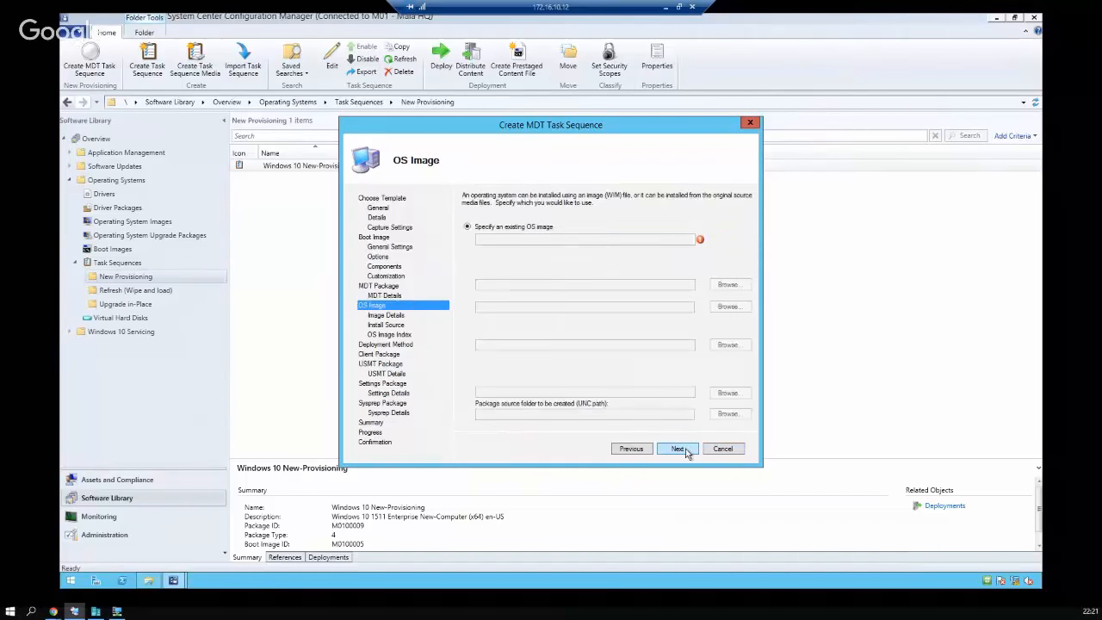
left_click(742, 240)
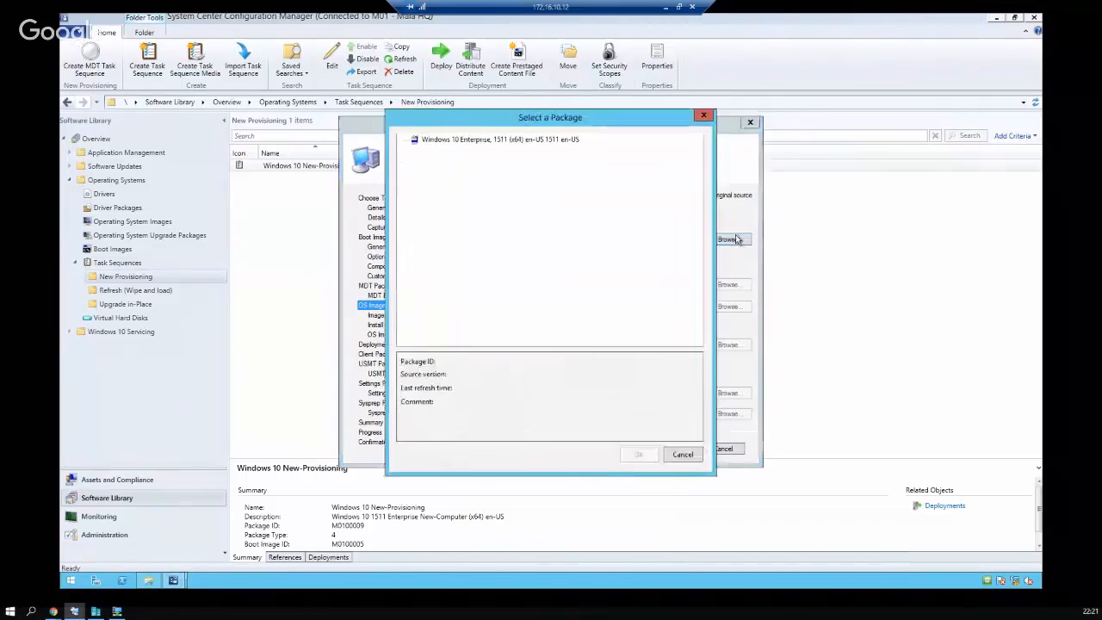
left_click(469, 142)
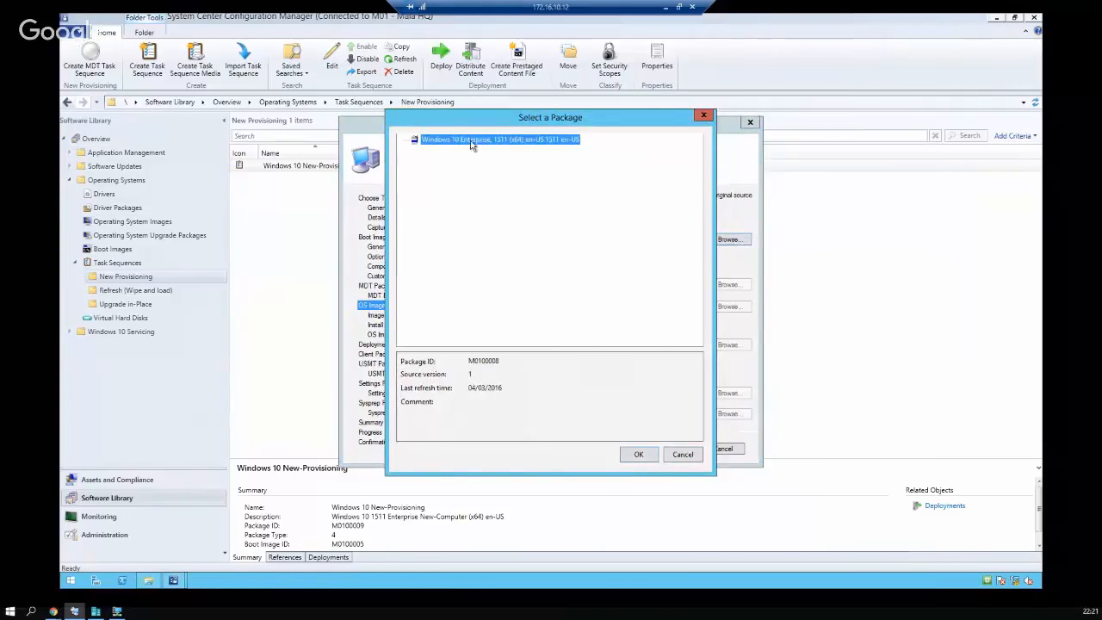
left_click(637, 454)
left_click(677, 448)
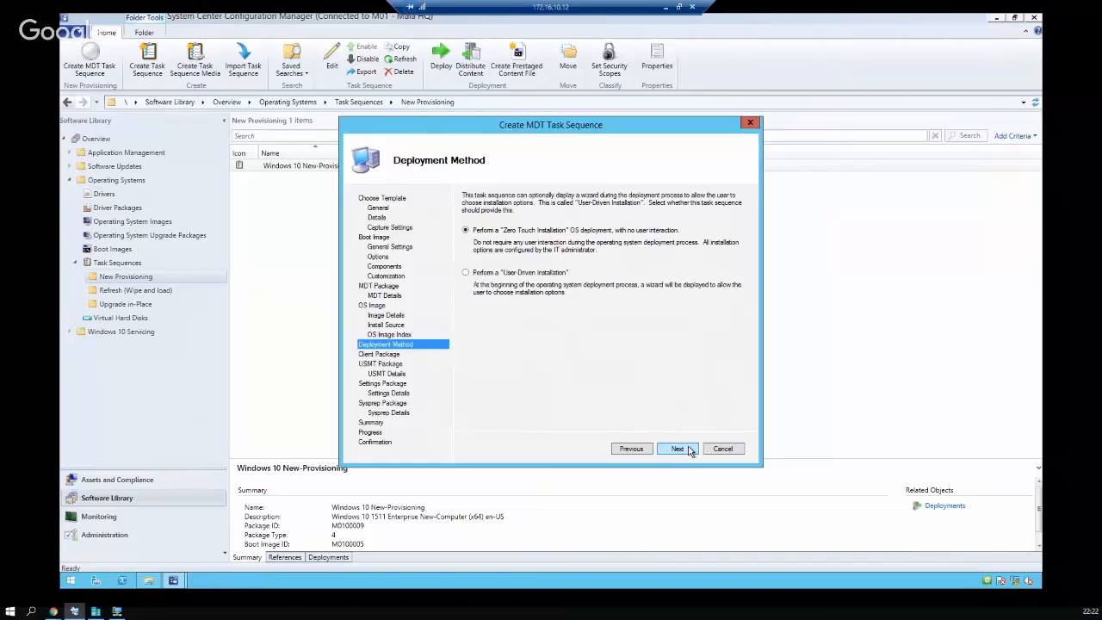
Choose the Configuration Manager Client Package from ConfigMgr Default Packages
left_click(678, 448)
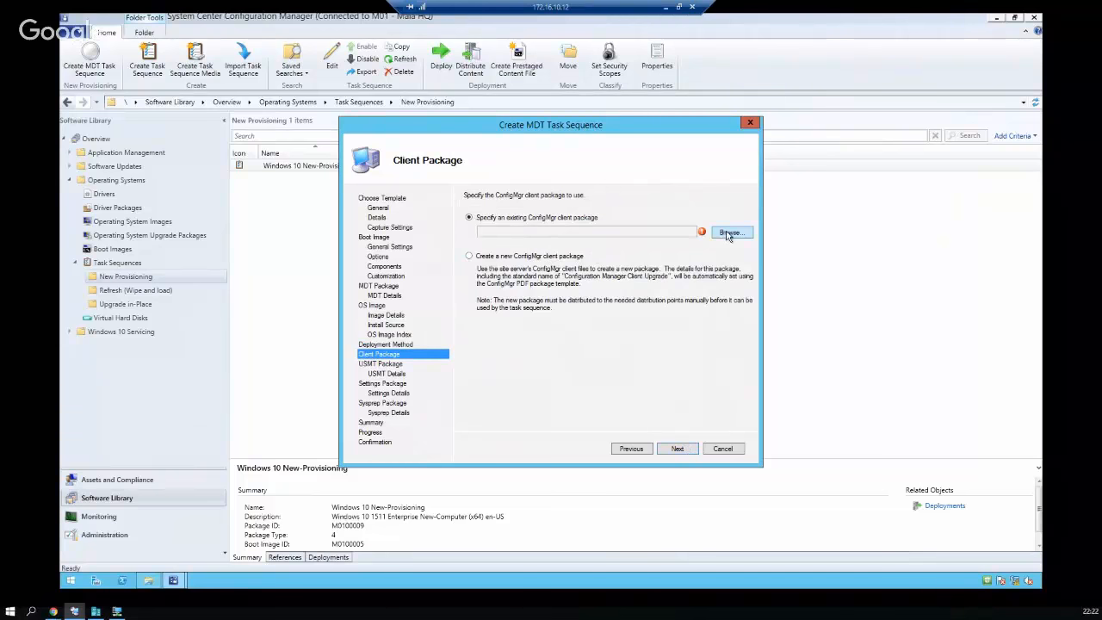
left_click(729, 234)
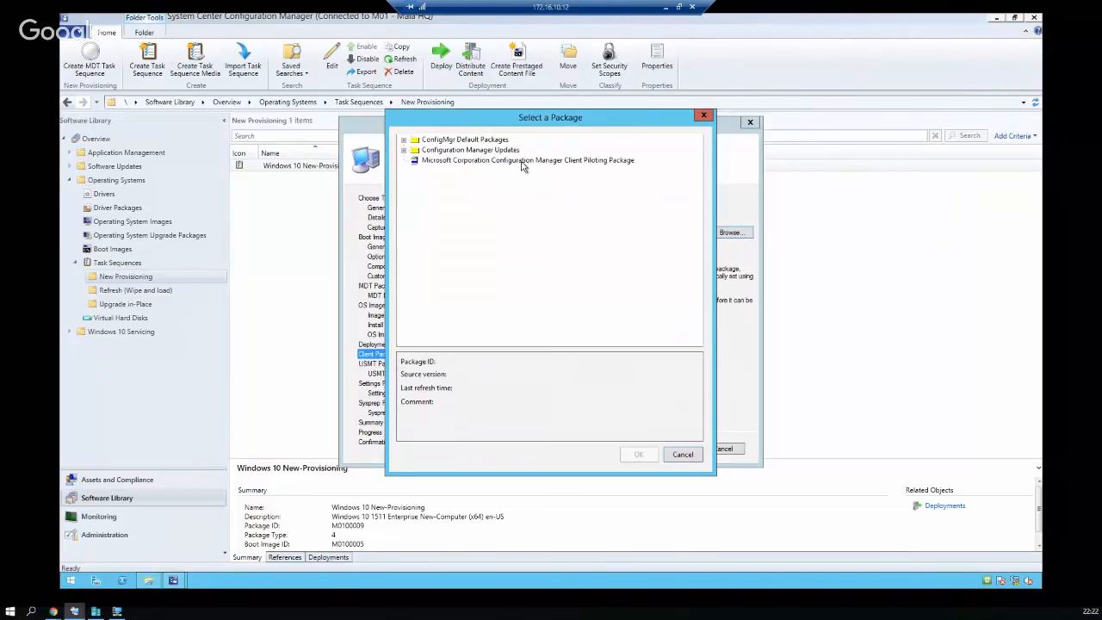
left_click(525, 164)
left_click(403, 140)
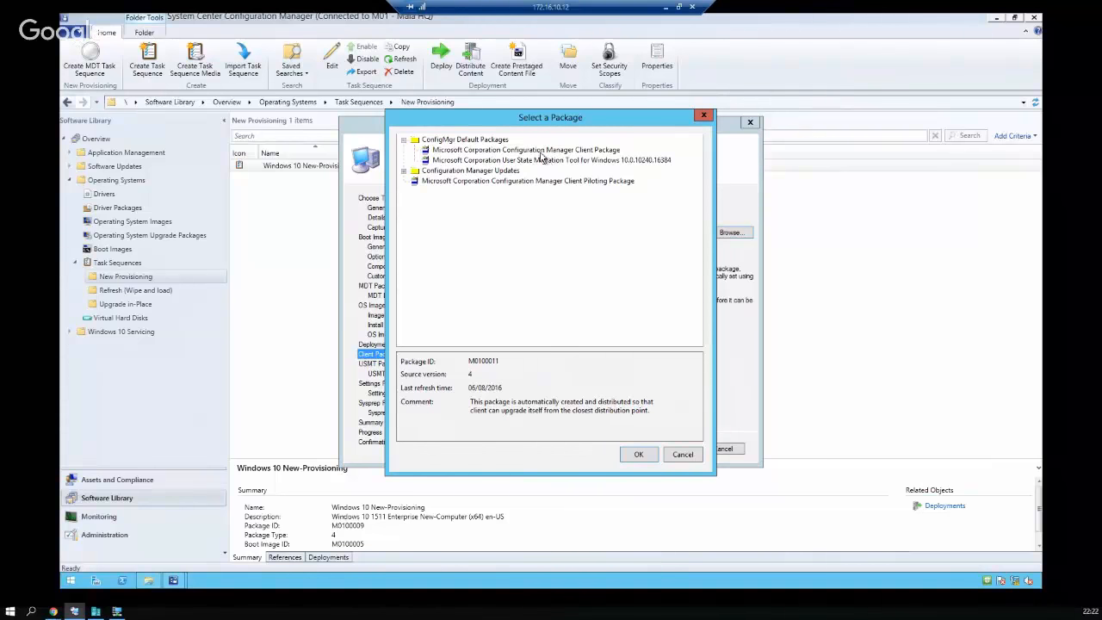
left_click(543, 150)
left_click(640, 453)
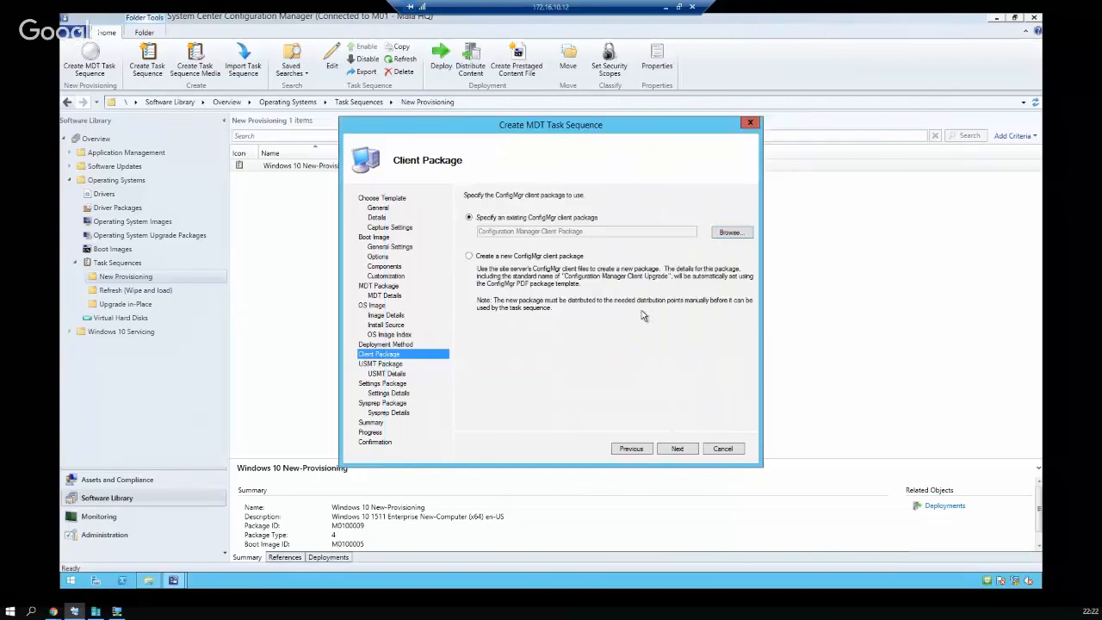
left_click(678, 449)
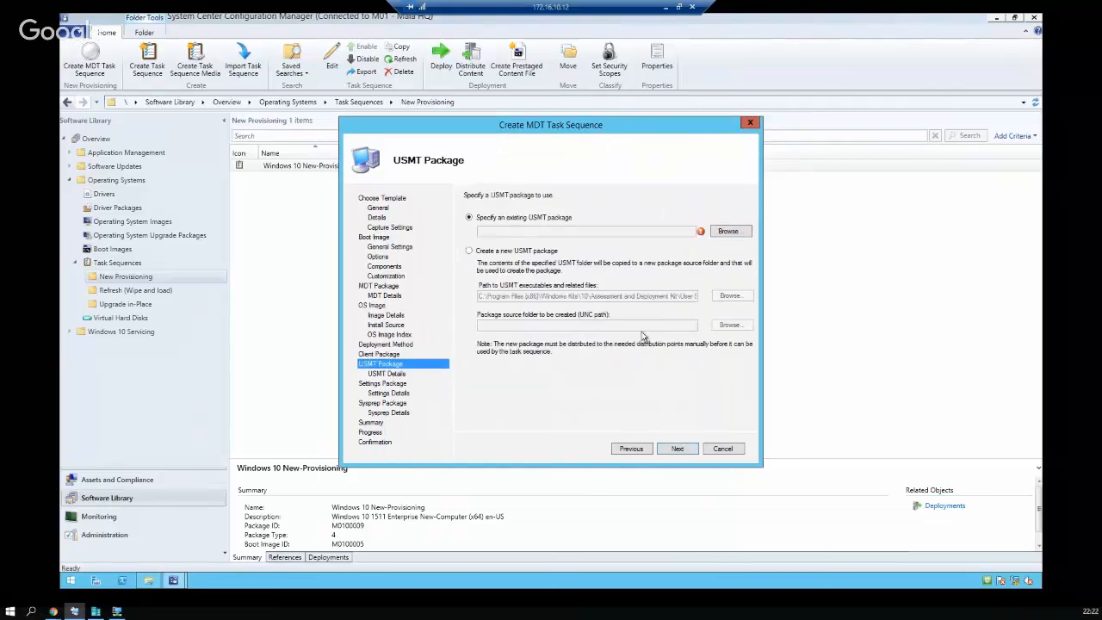
Create a new USMT package from \\SRVSCCM01\Source\MDT_USMT named 'USMT MDT'
left_click(544, 252)
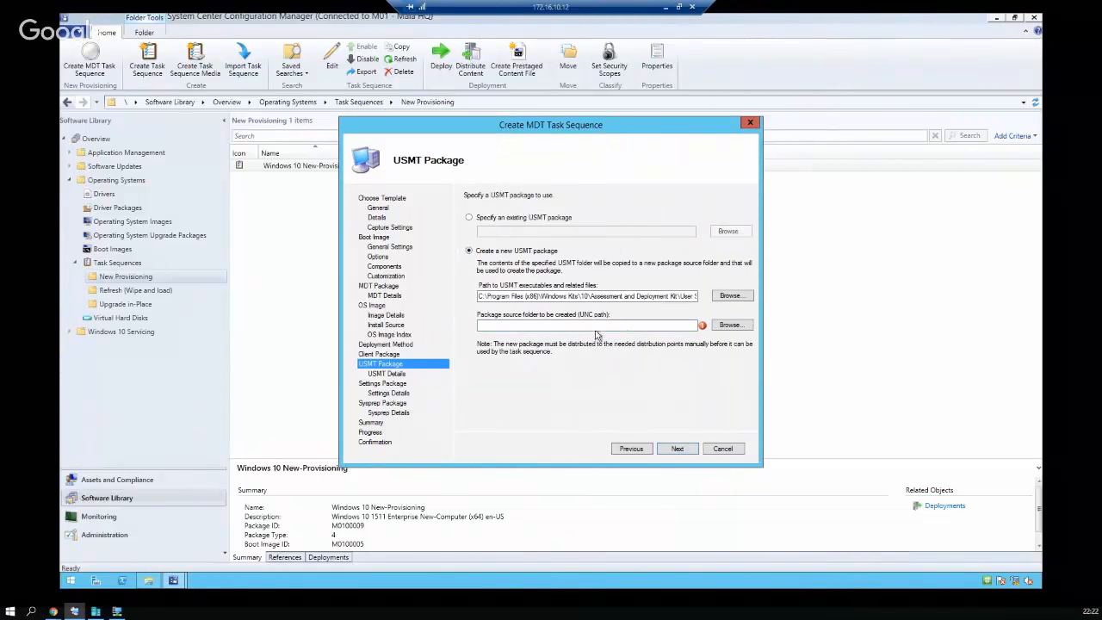
left_click(622, 325)
type("\\SRVSCCM01\\Source\\MDP_Pack")
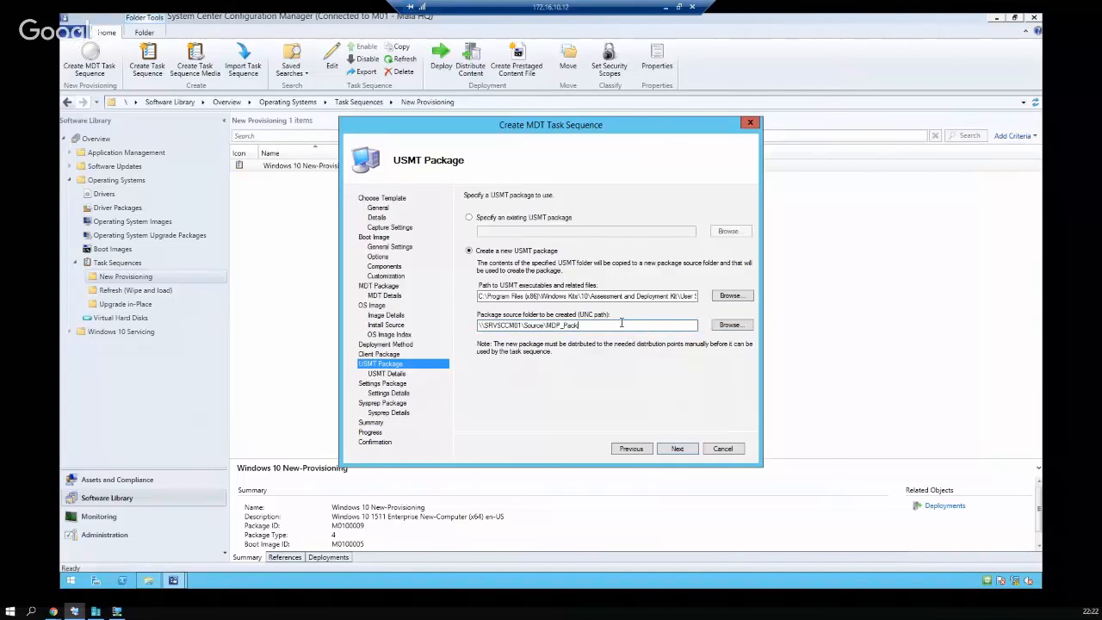
key("BackSpace")
key("BackSpace")
key("BackSpace")
key("BackSpace")
key("BackSpace")
key("BackSpace")
key("BackSpace")
key("BackSpace")
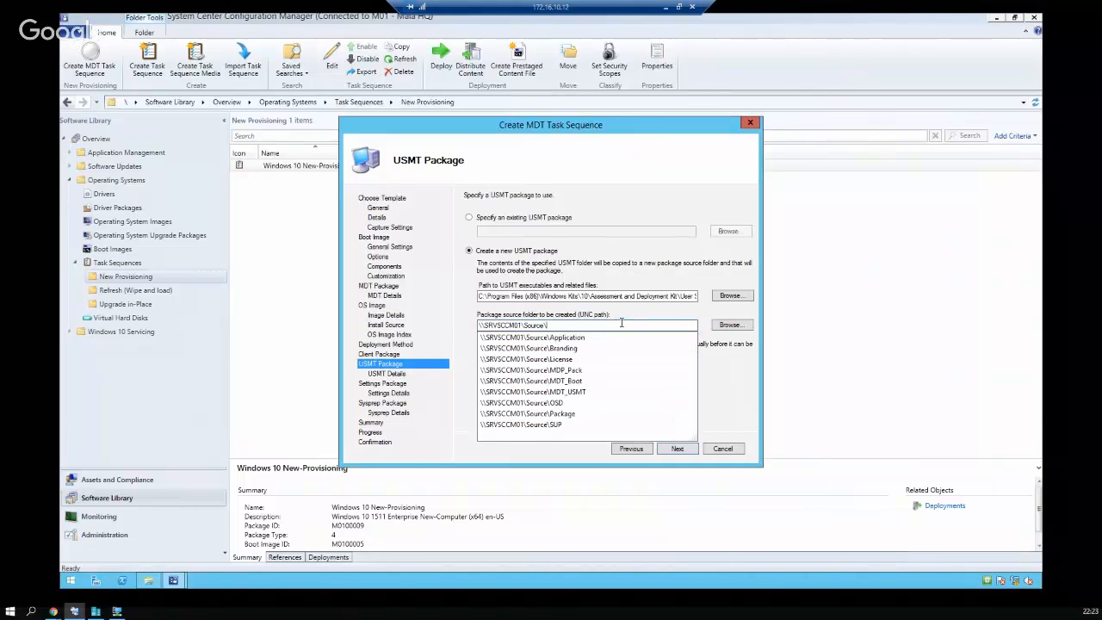
key("Down")
key("Down")
key("Down")
key("Down")
key("Down")
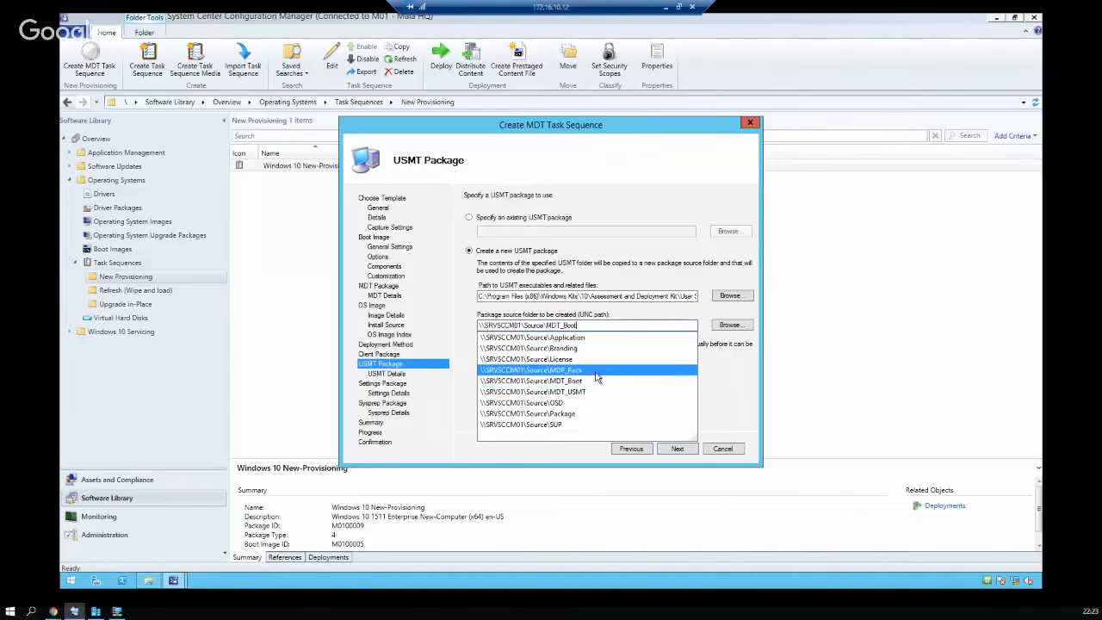
left_click(586, 392)
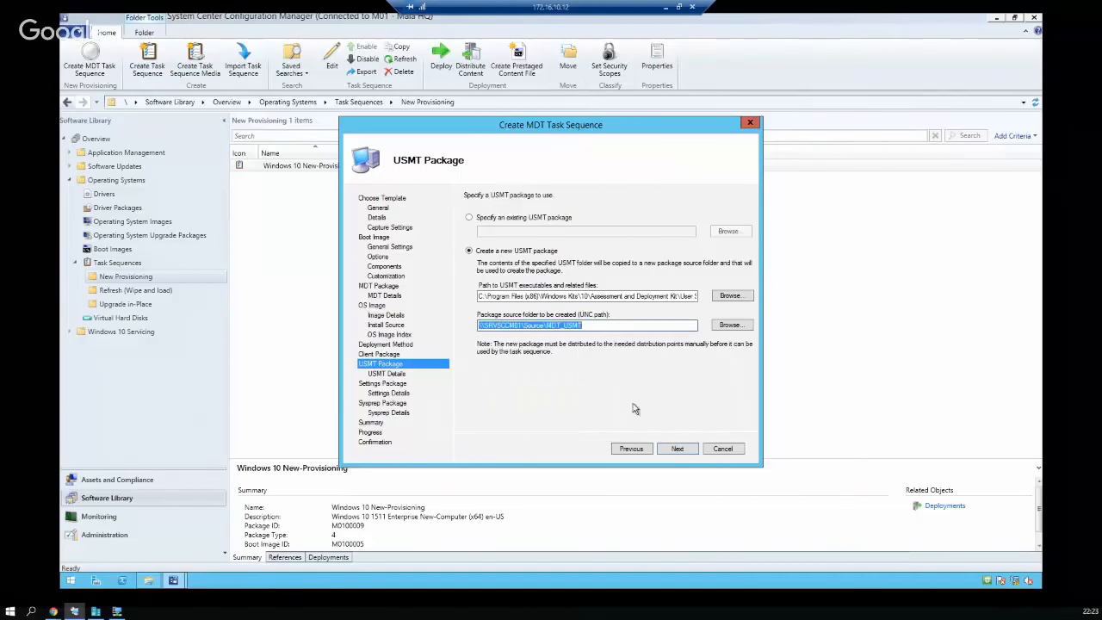
left_click(676, 449)
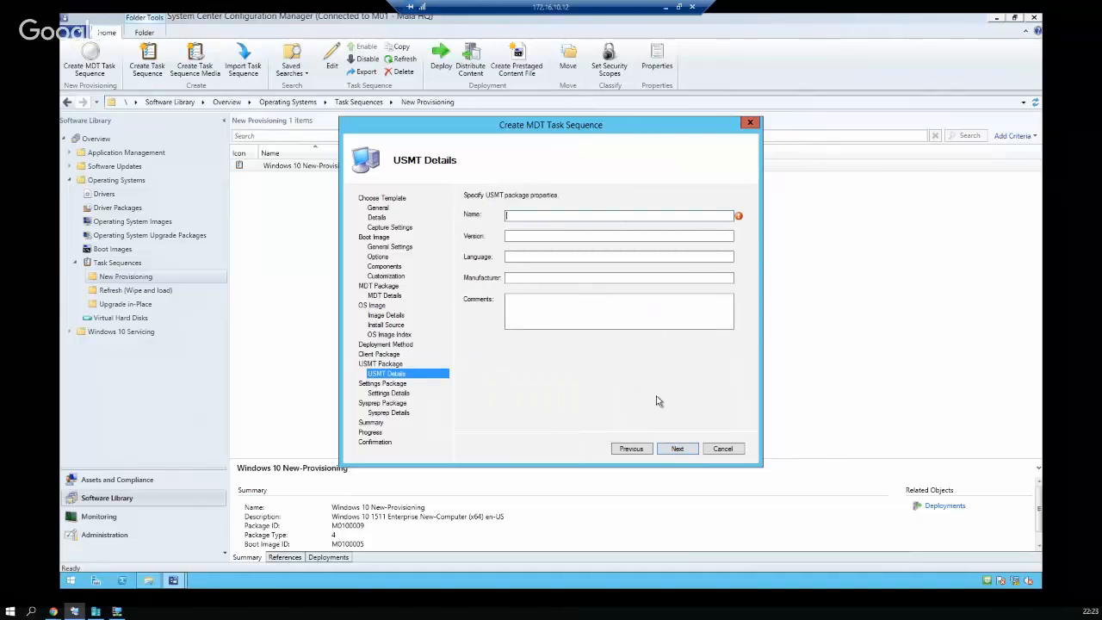
type("USMT MDT")
left_click(677, 449)
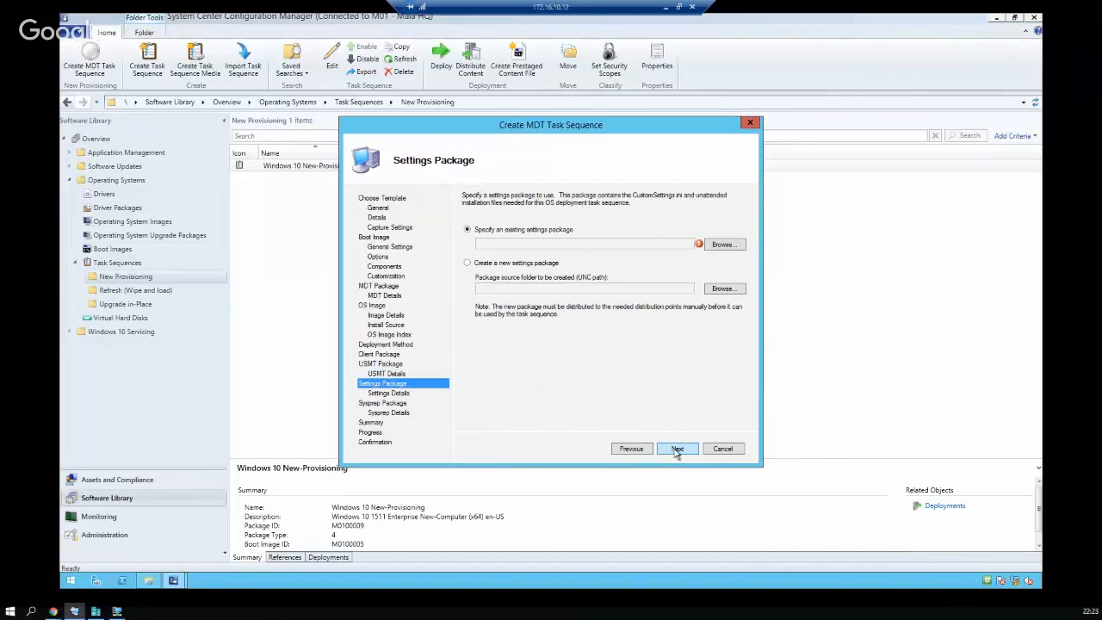
Browse to the Source share and create a new folder in it
left_click(722, 289)
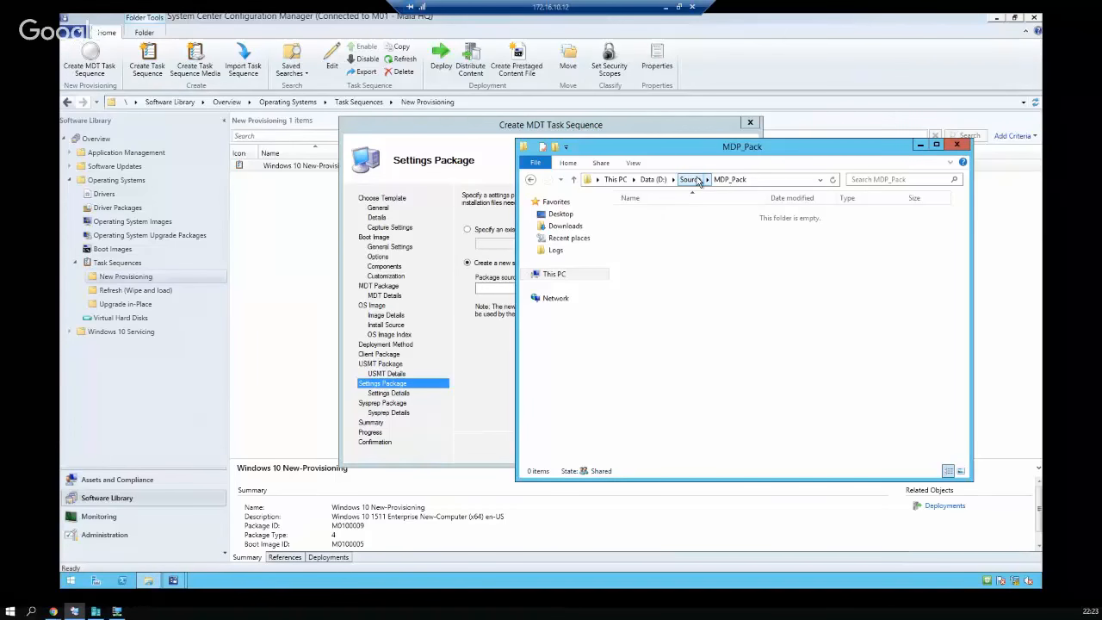
left_click(691, 179)
right_click(682, 327)
mouse_move(779, 456)
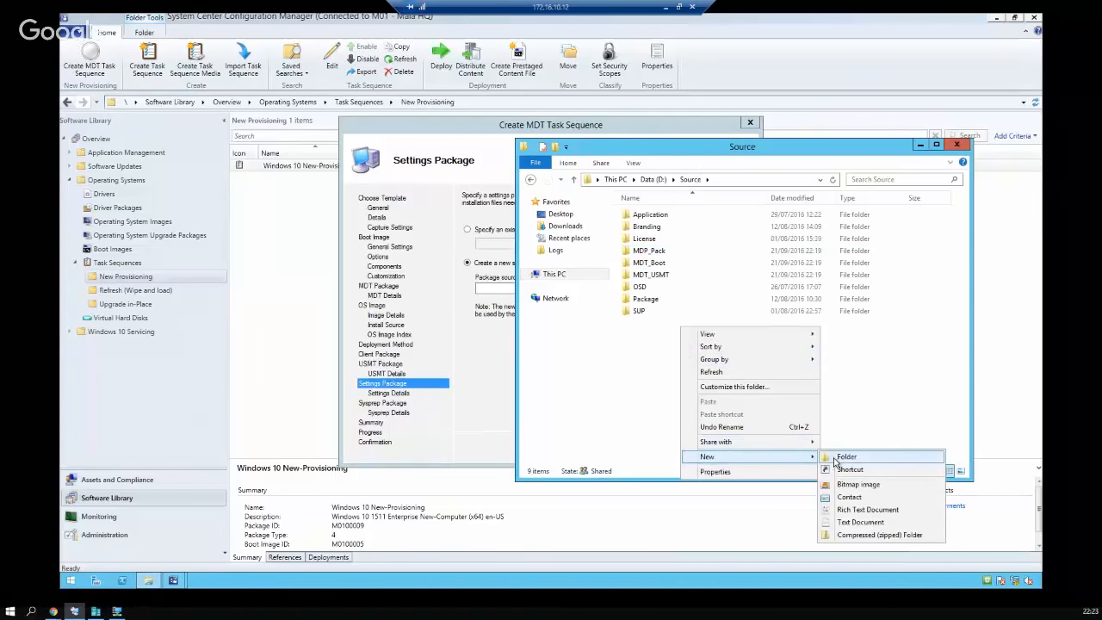
left_click(834, 458)
Name the new folder MDT_Config and use it as the settings package source
type("MDT_Co")
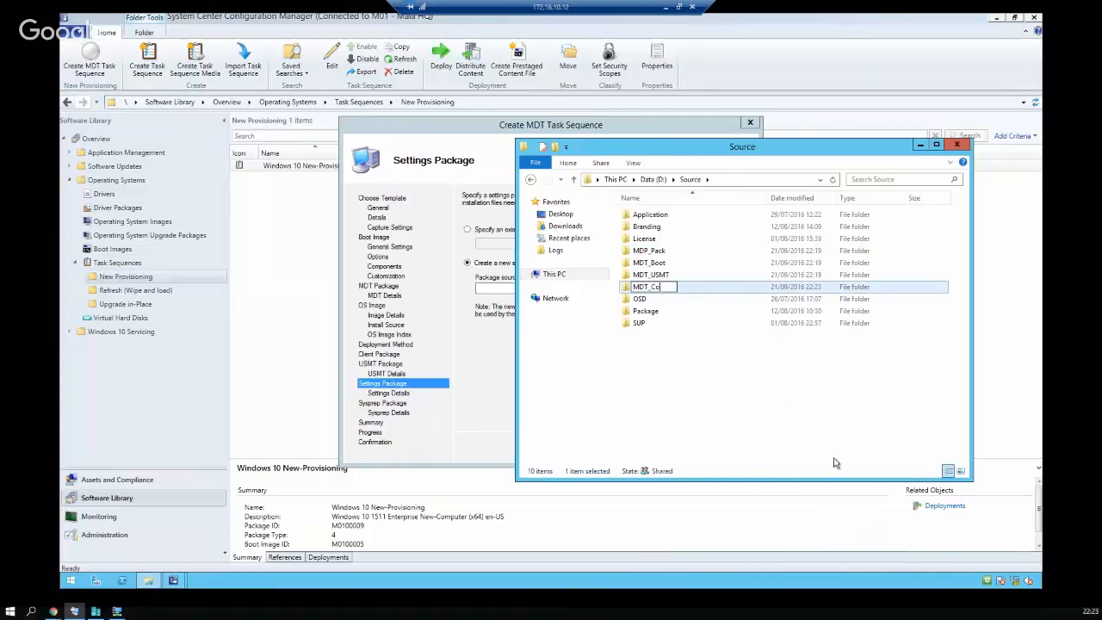
type("fngi")
key("BackSpace")
key("BackSpace")
key("BackSpace")
key("BackSpace")
type("ng")
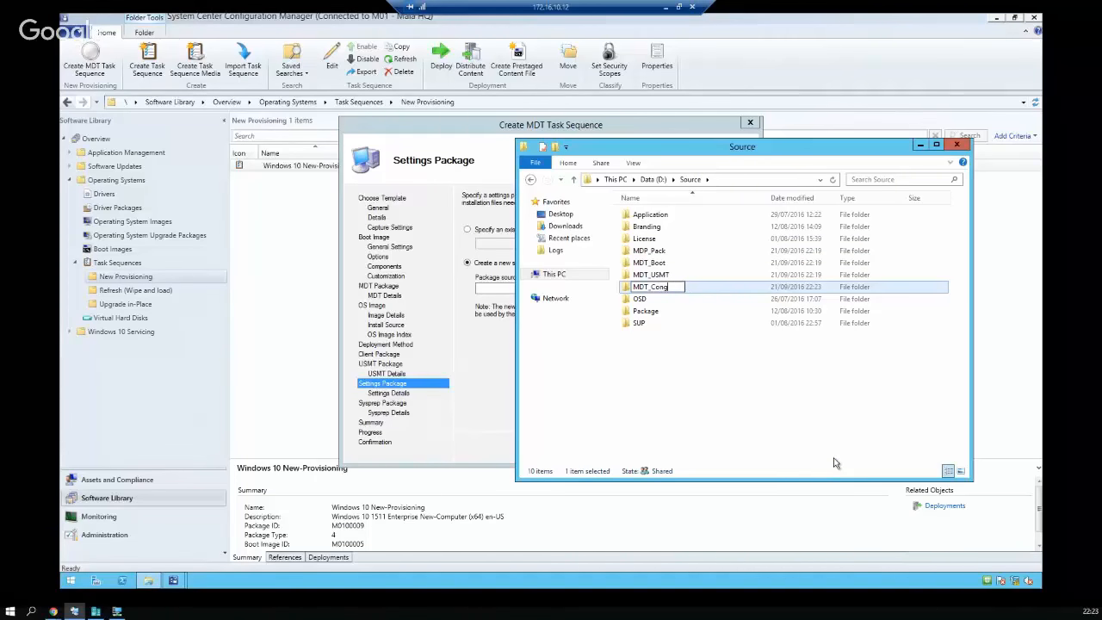
key("BackSpace")
type("fig")
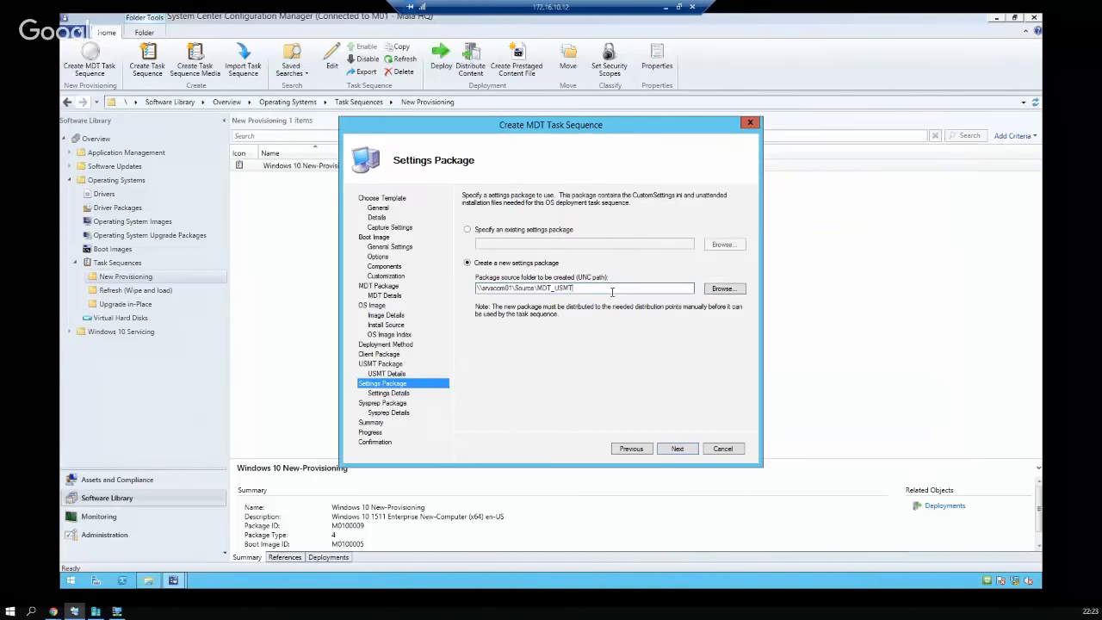
key("BackSpace")
key("BackSpace")
key("BackSpace")
key("BackSpace")
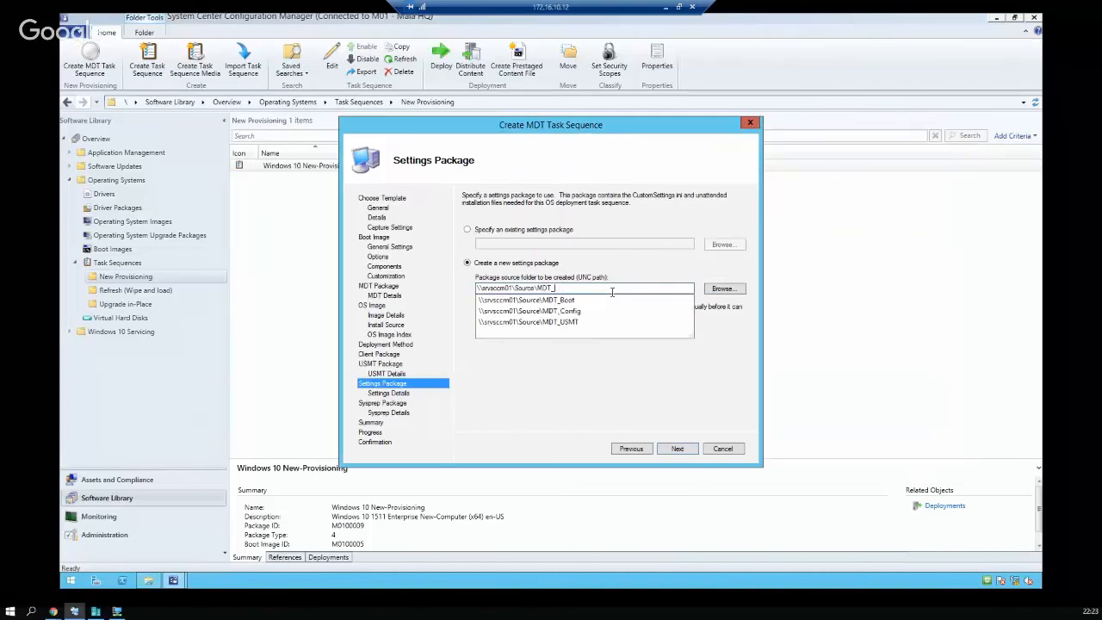
type("Config")
key("Return")
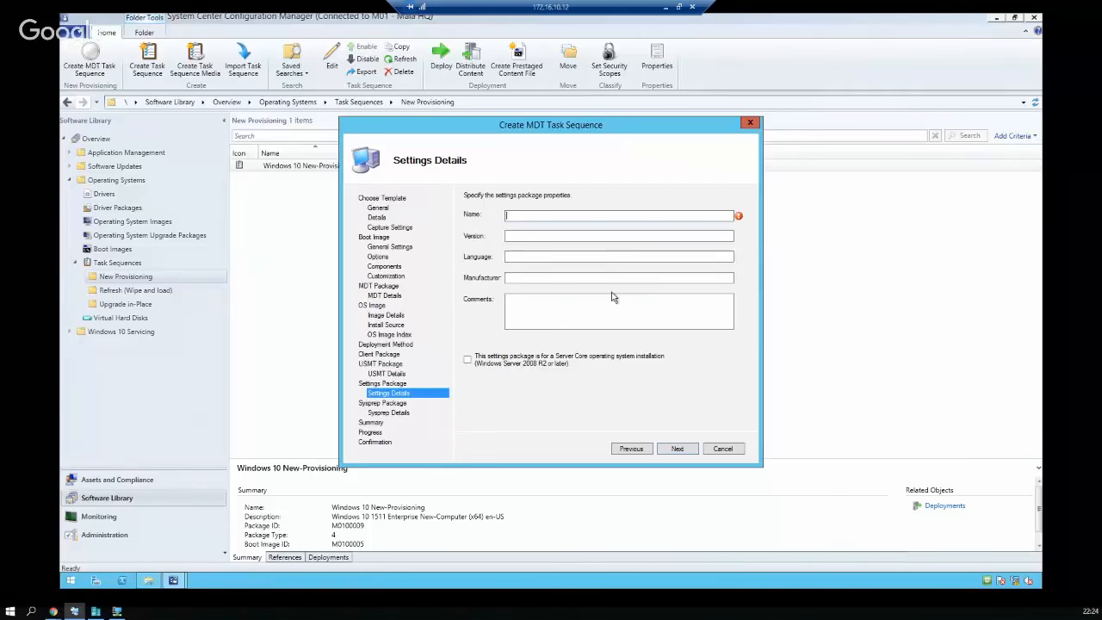
Name the settings package 'MDT Config', skip Sysprep and confirm the summary
type("MDT Config")
left_click(676, 450)
left_click(676, 449)
left_click(677, 449)
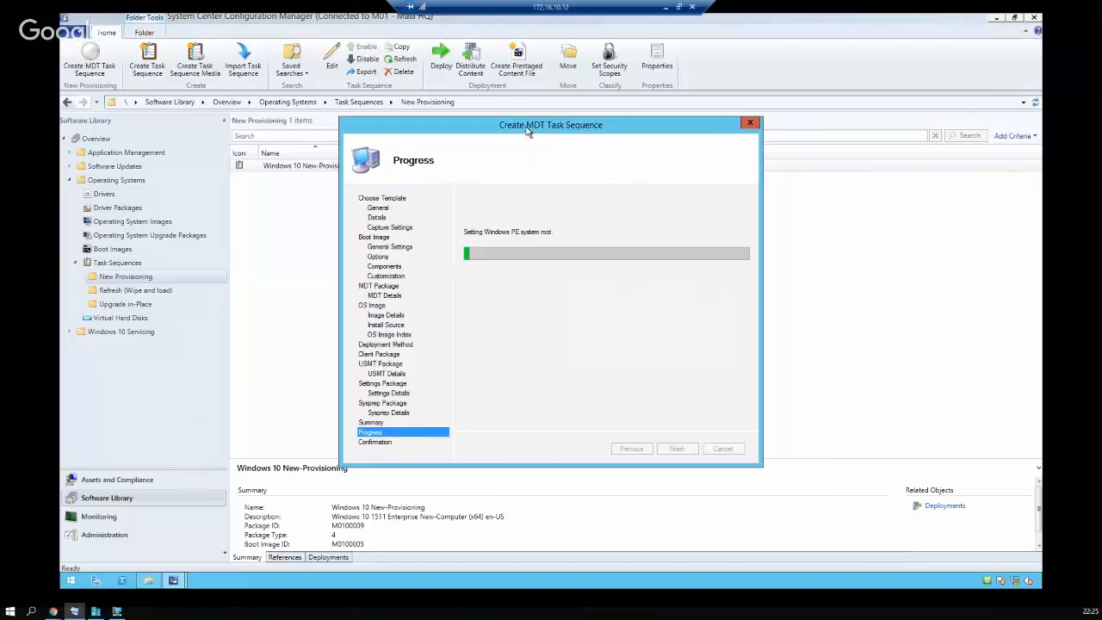
Open Application Management > Applications > Desktop and bring up the Desktop folder's context menu
left_click_drag(525, 131, 511, 153)
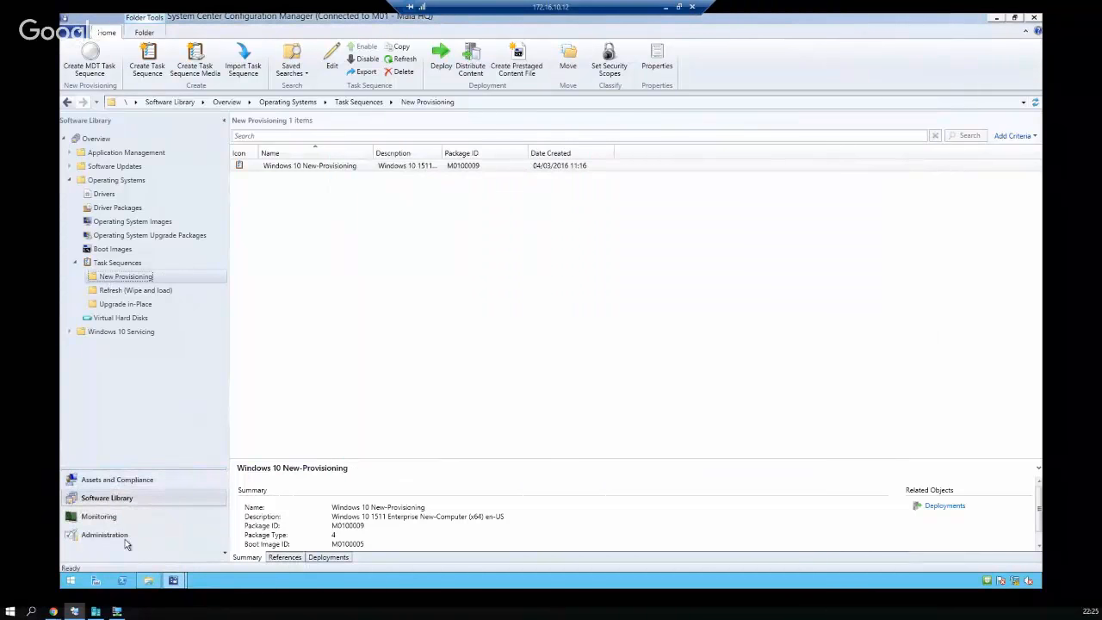
key("super")
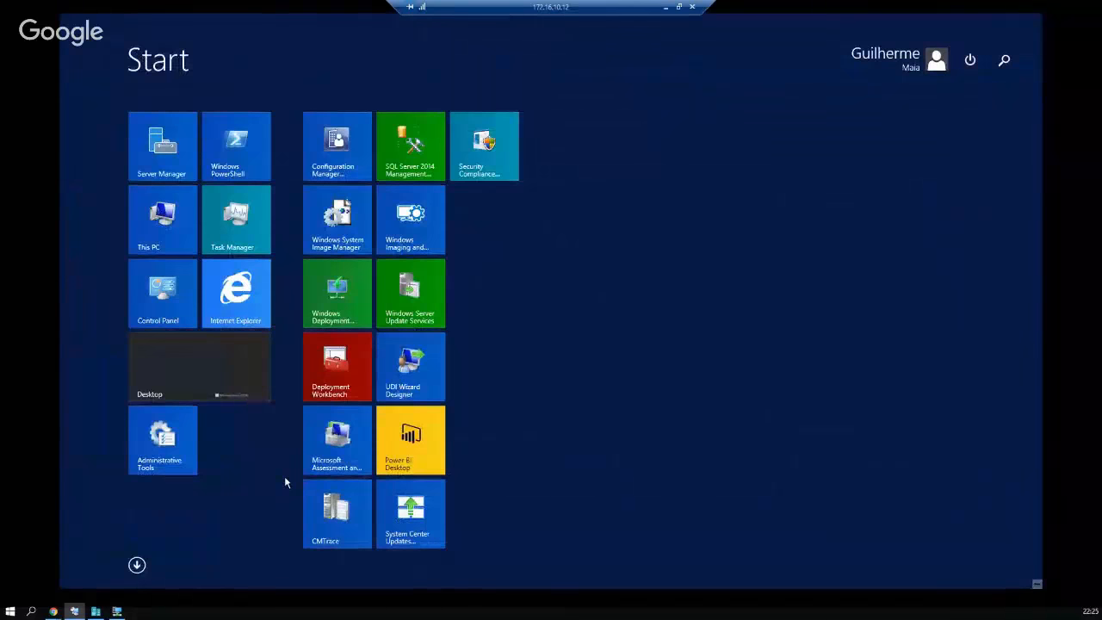
key("super")
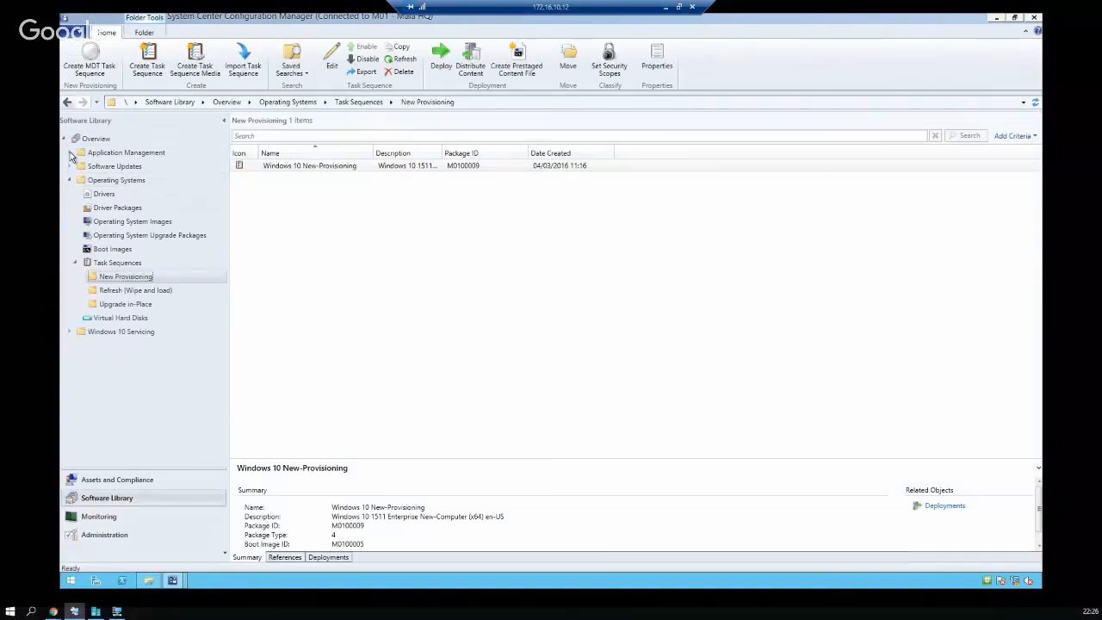
left_click(70, 152)
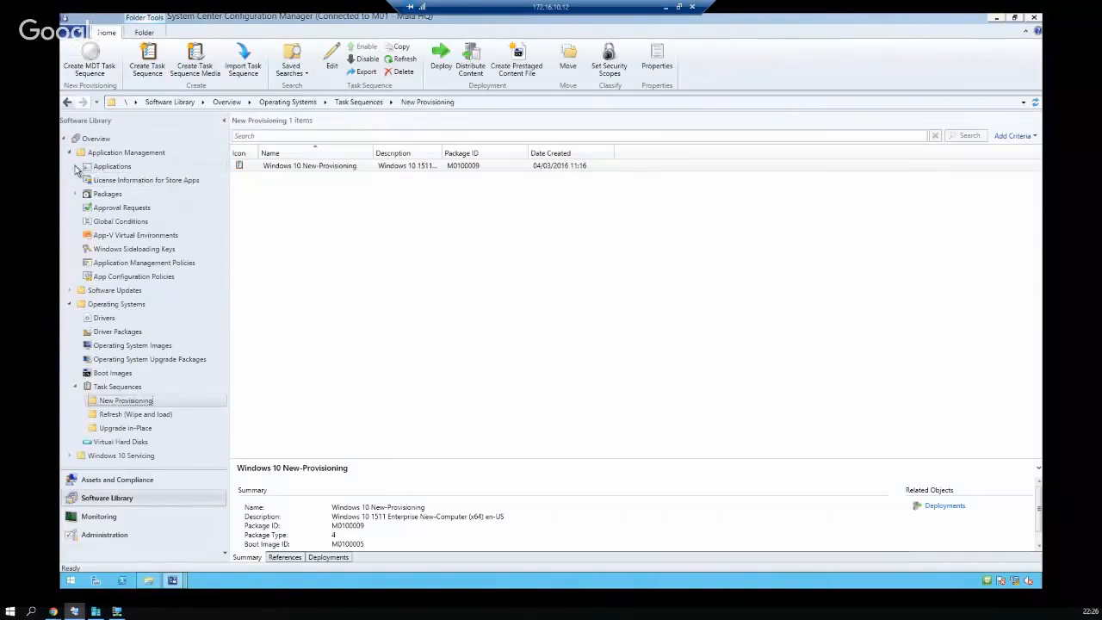
left_click(74, 166)
left_click(112, 180)
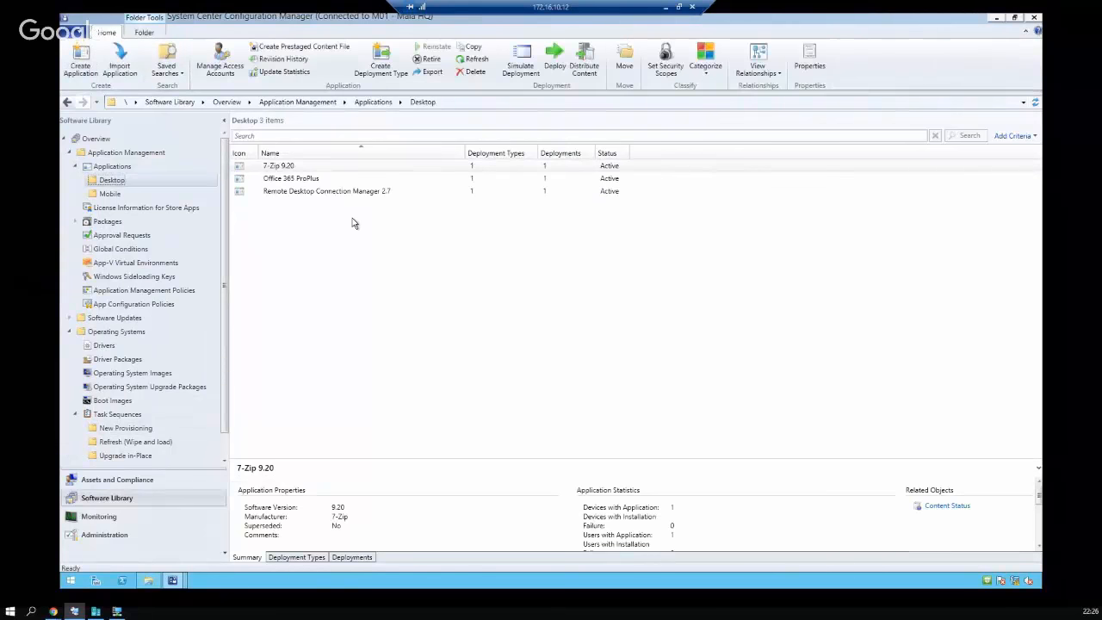
right_click(136, 182)
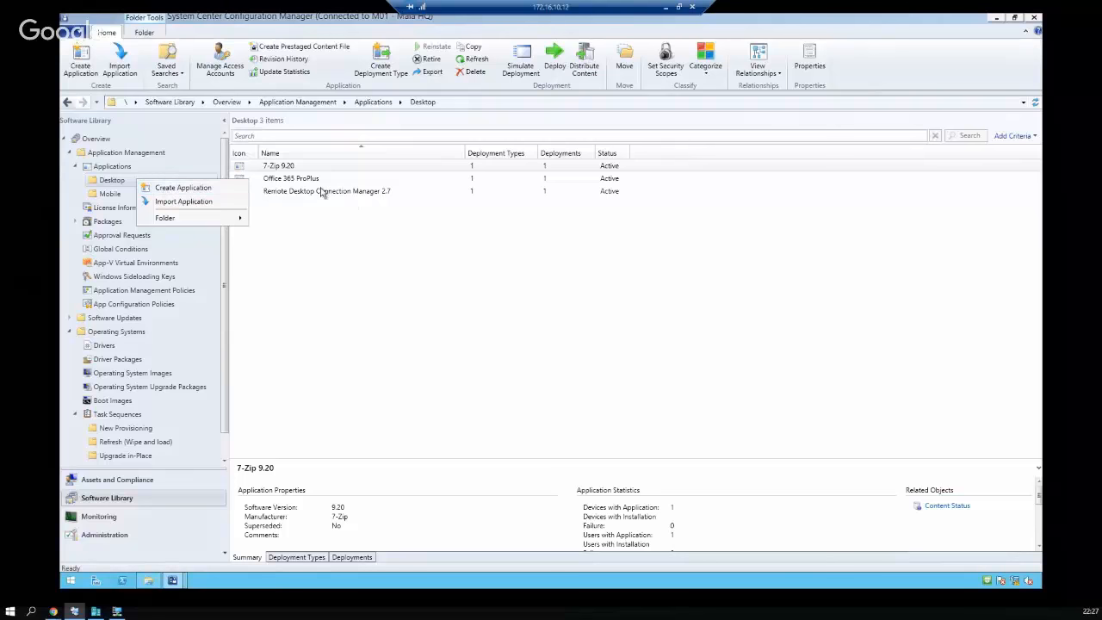
Start a new application with type Windows Installer (*.msi file)
left_click(196, 187)
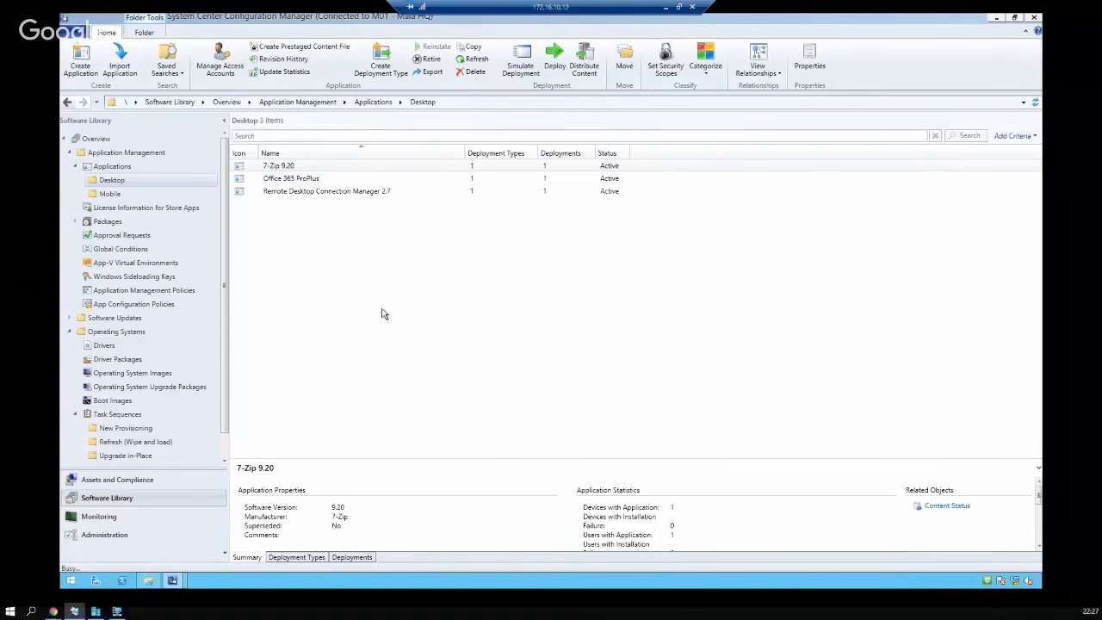
left_click(594, 284)
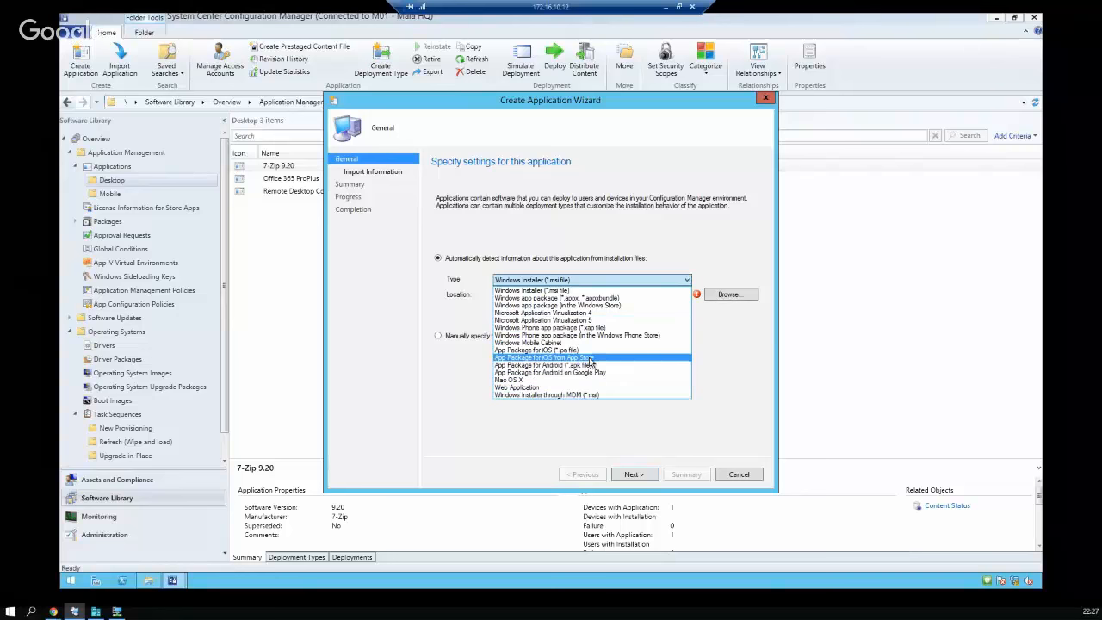
left_click(556, 290)
left_click(562, 293)
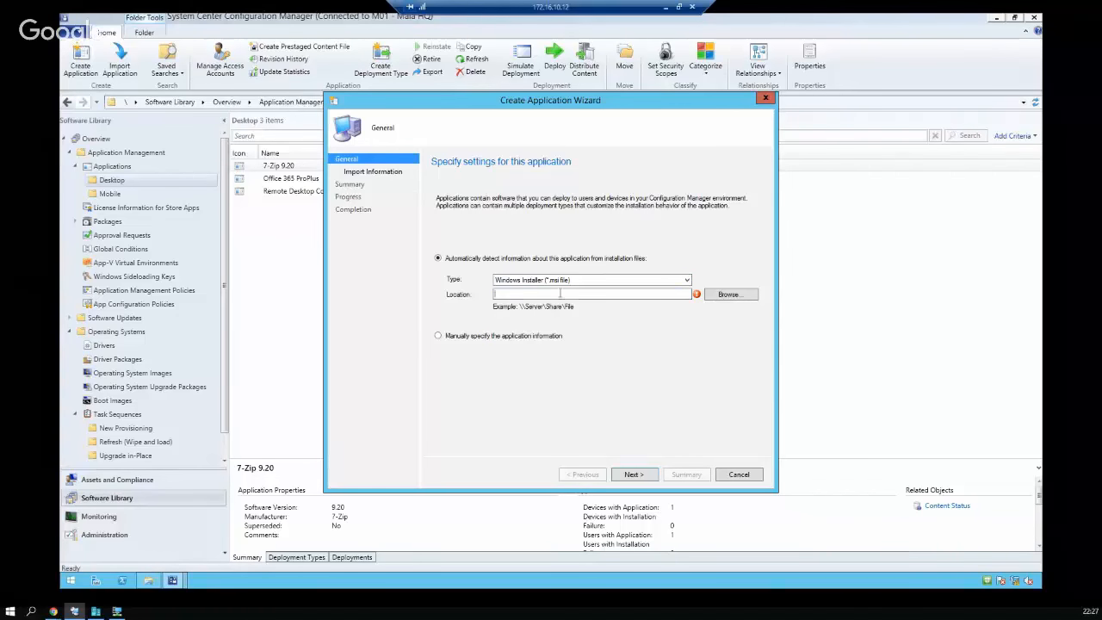
Copy the 7-zip folder's network path from its Sharing properties in Explorer
left_click(148, 580)
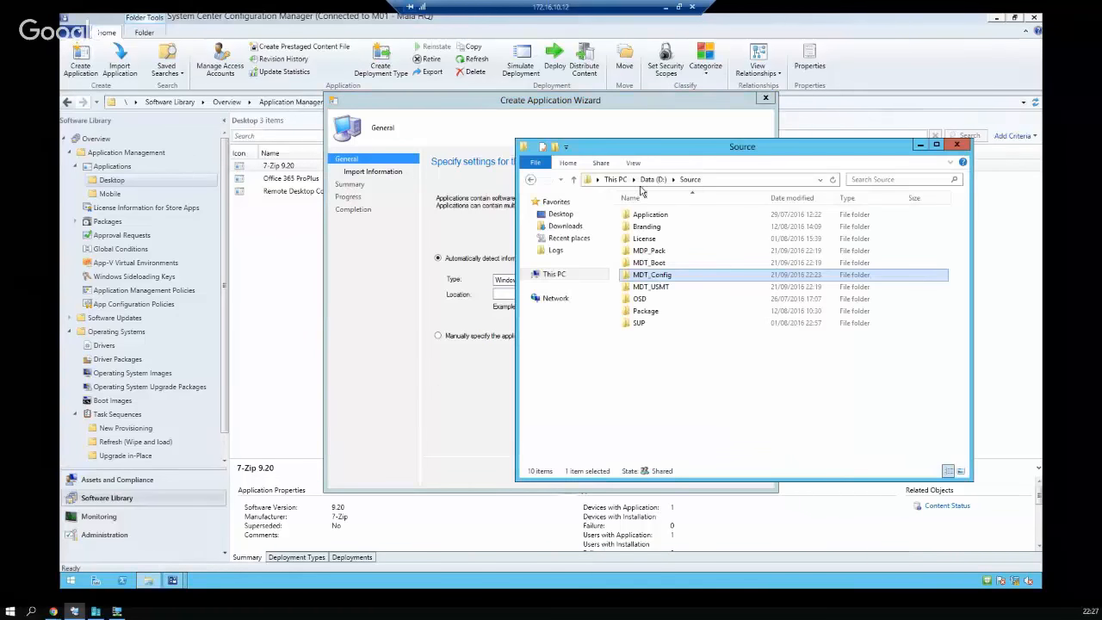
double_click(647, 215)
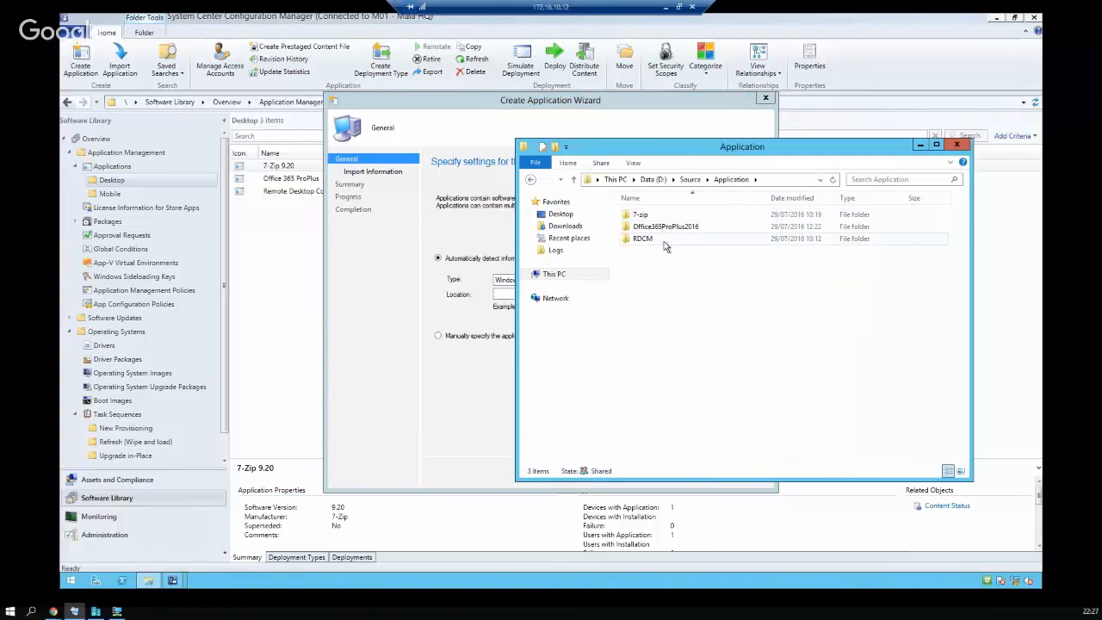
right_click(645, 215)
left_click(693, 399)
left_click(696, 244)
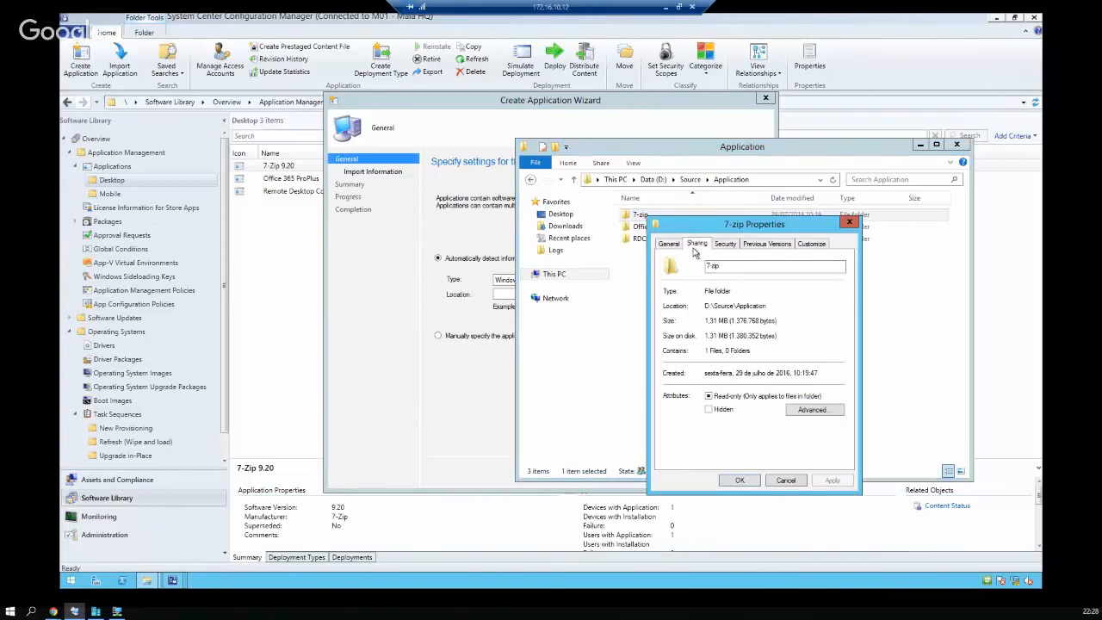
left_click_drag(671, 303, 804, 306)
key("ctrl+c")
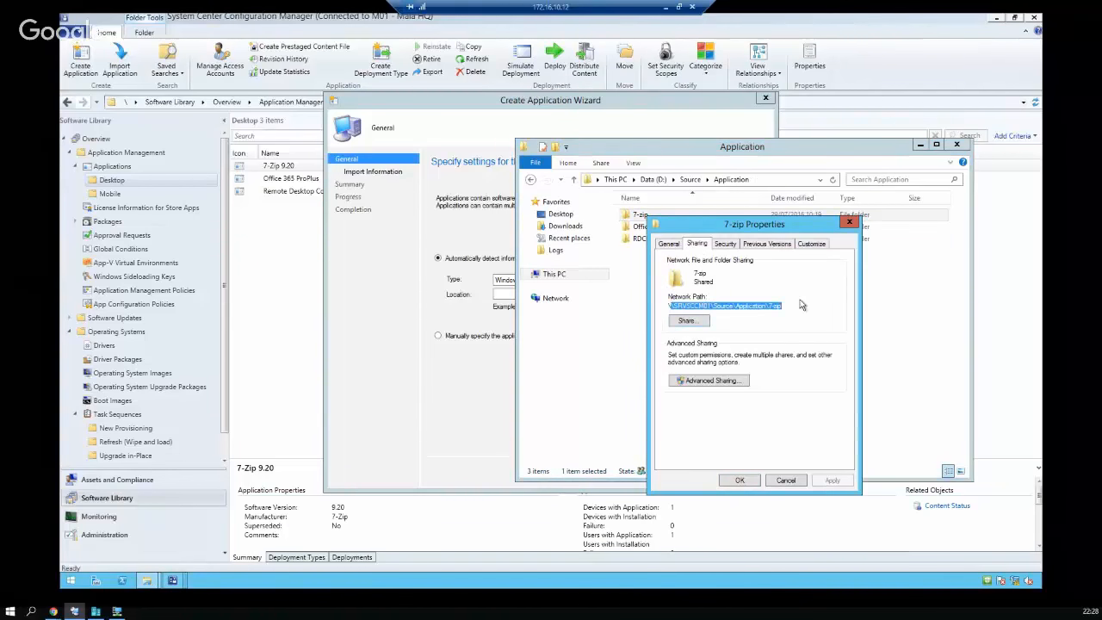
left_click(849, 222)
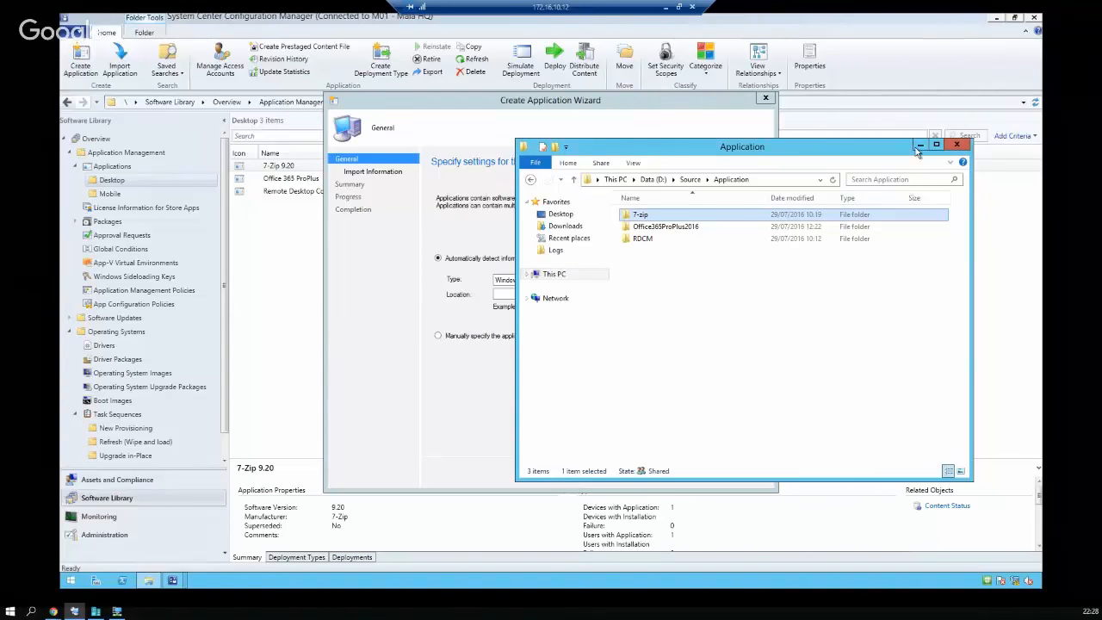
left_click(955, 143)
Paste the 7-zip share path into the location and file browser, dismissing the path-not-found error
key("ctrl+v")
type("\\")
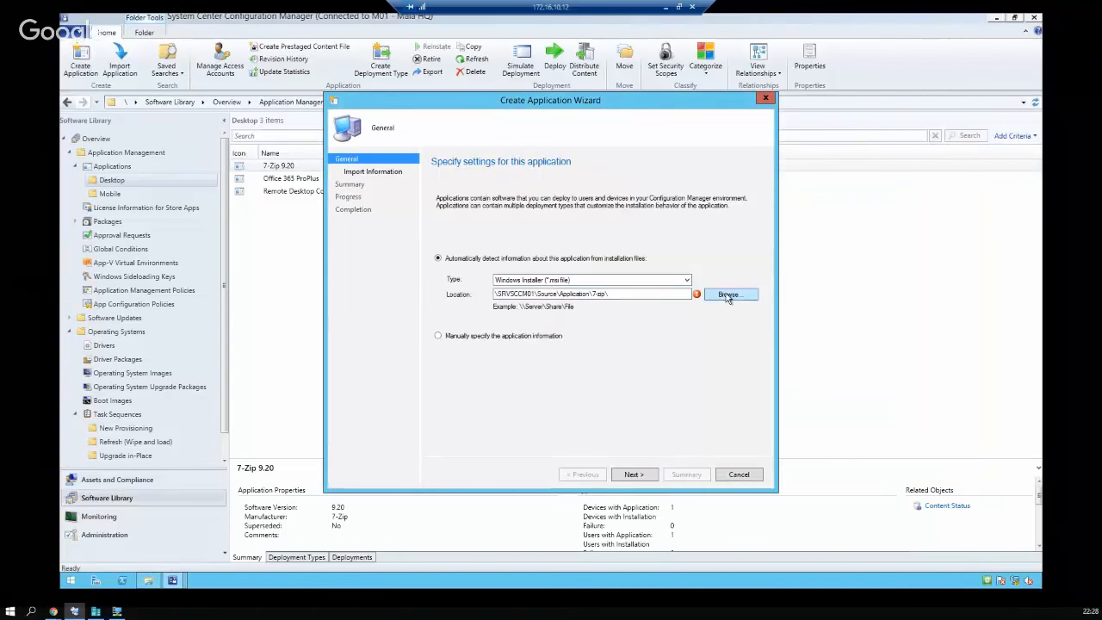
left_click(727, 294)
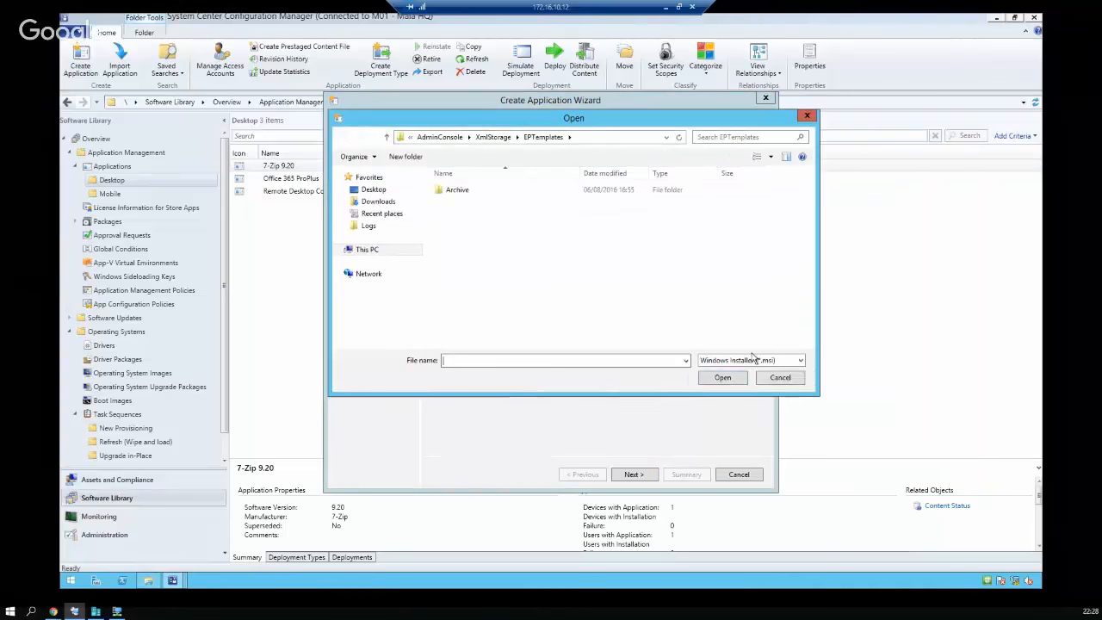
left_click(606, 139)
left_click(598, 138)
key("ctrl+v")
key("Return")
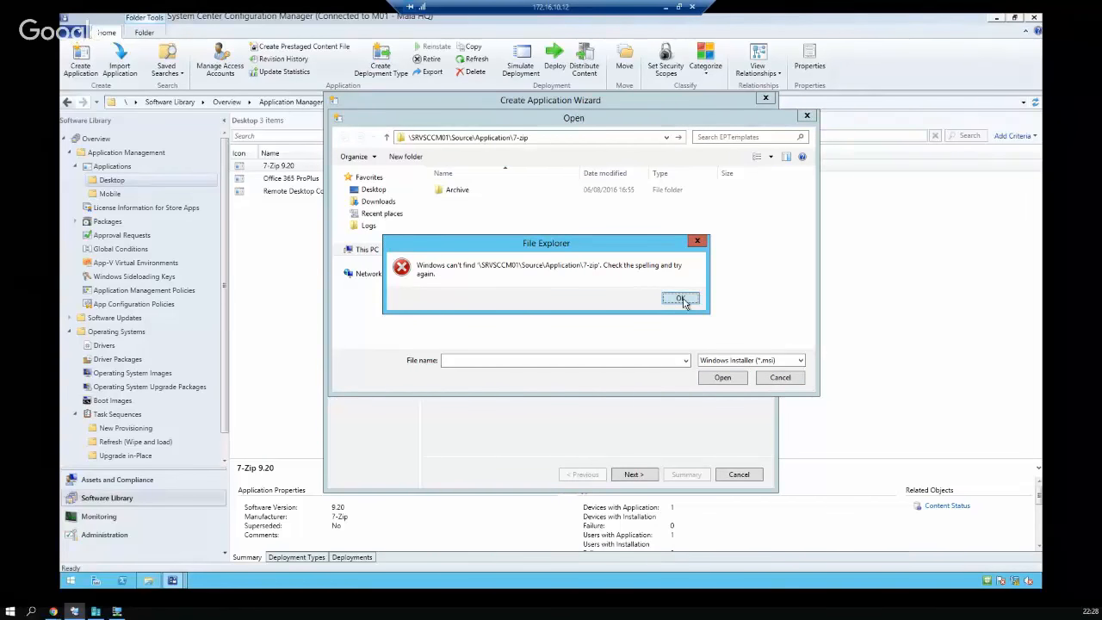
left_click(681, 298)
Fix the path's leading backslash, choose 7z920-x64.msi, and accept the unverified publisher warning
left_click(588, 136)
key("Left")
key("Left")
key("Left")
key("Left")
key("Left")
key("Left")
key("Left")
key("Left")
key("Left")
key("Left")
key("Left")
key("Left")
key("Left")
key("Left")
key("Left")
key("Left")
key("Left")
key("Left")
key("Left")
key("Left")
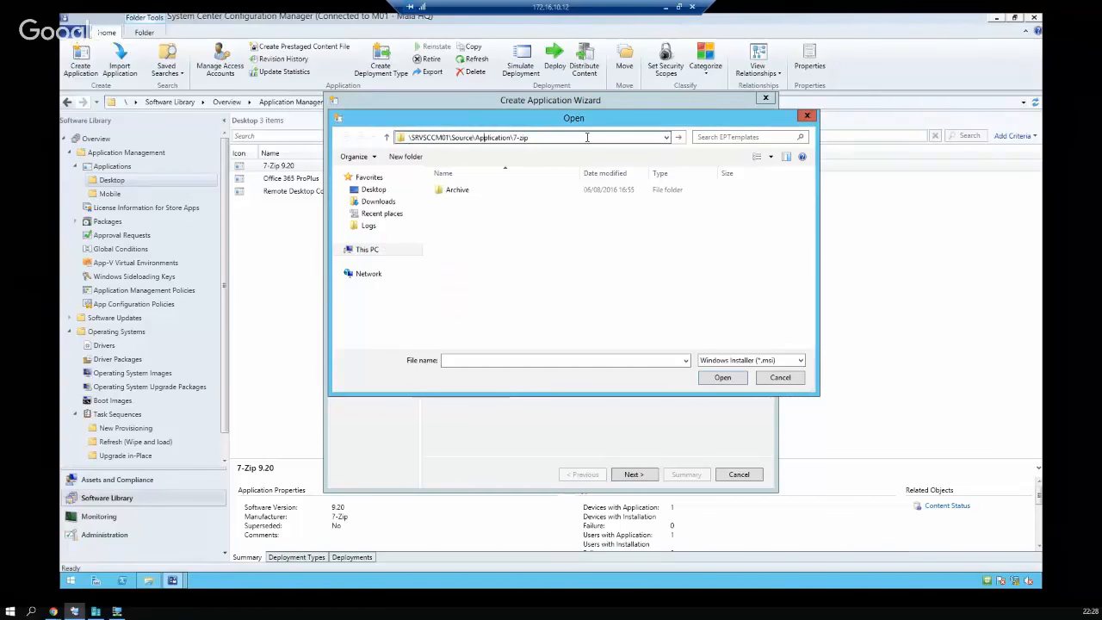
type("\\")
key("Return")
double_click(487, 191)
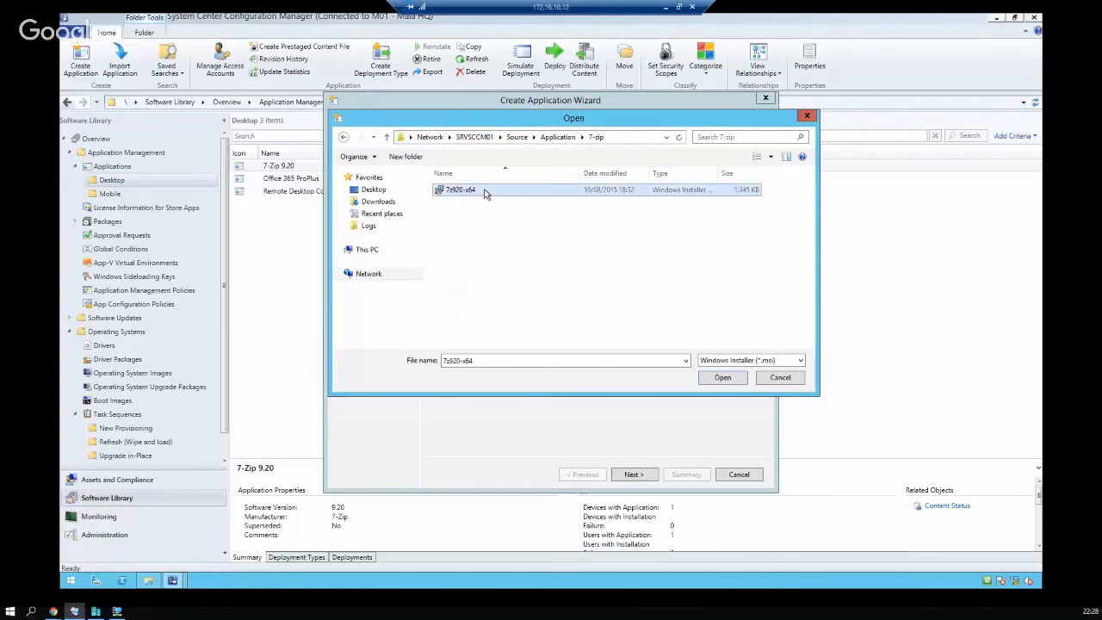
left_click(652, 476)
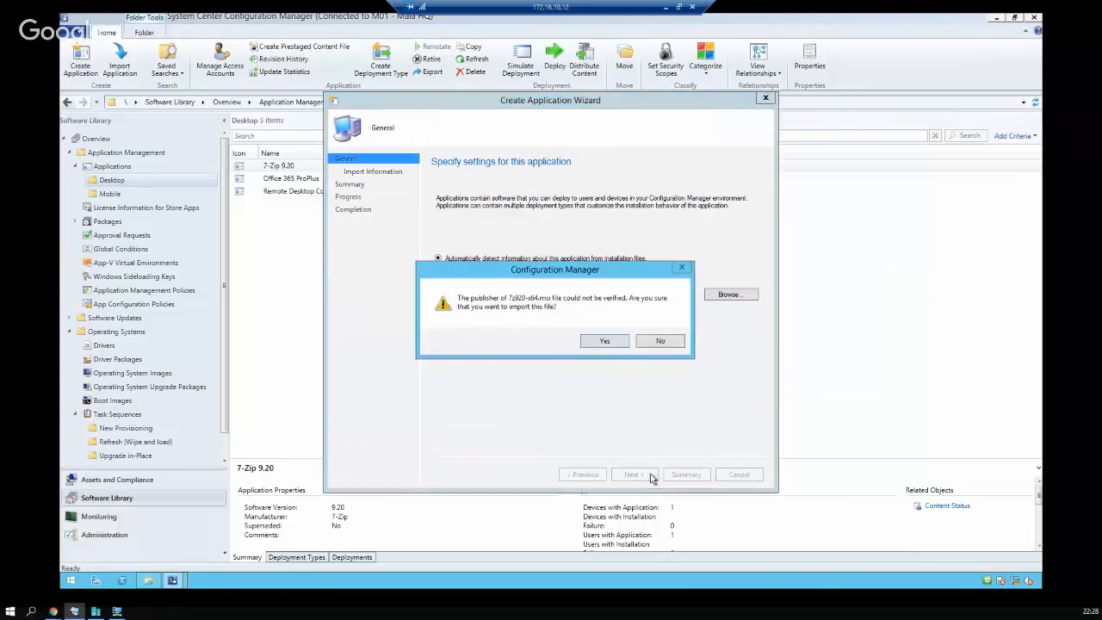
left_click(605, 341)
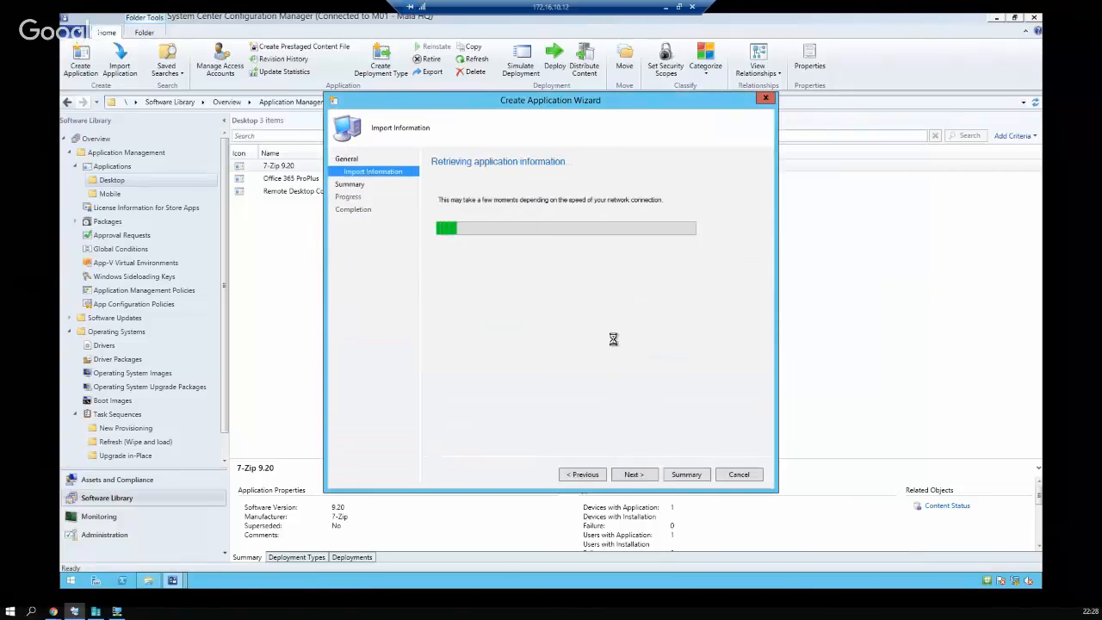
Review the 7-Zip 9.20 (x64 edition) name, msiexec install command and source folder, then continue
left_click(635, 474)
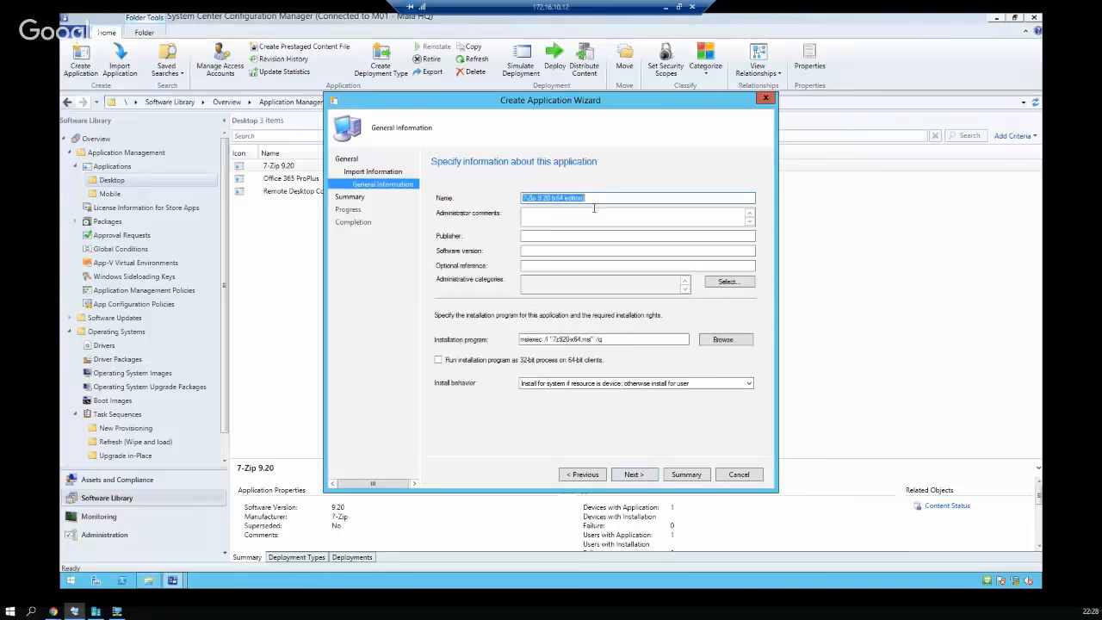
left_click(633, 196)
left_click_drag(633, 196, 475, 197)
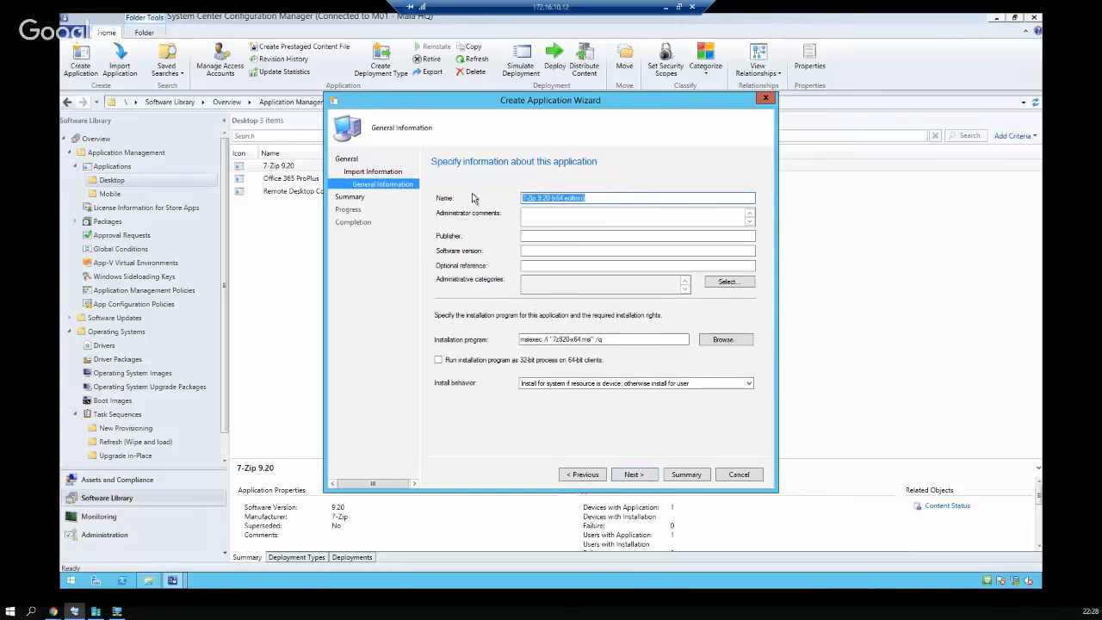
left_click(601, 219)
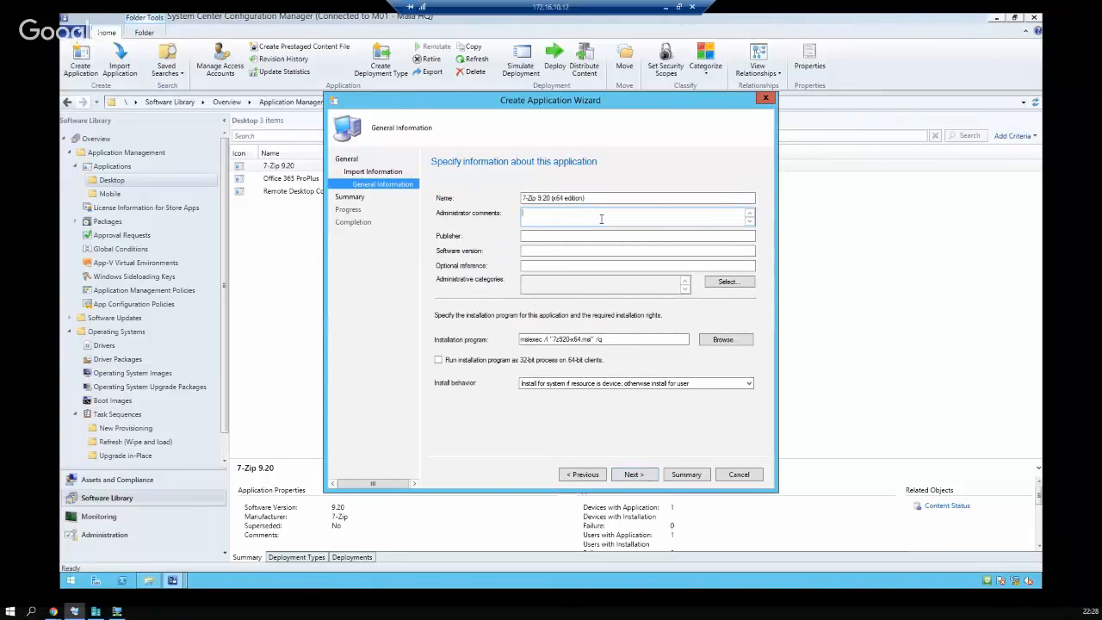
left_click_drag(680, 339, 473, 348)
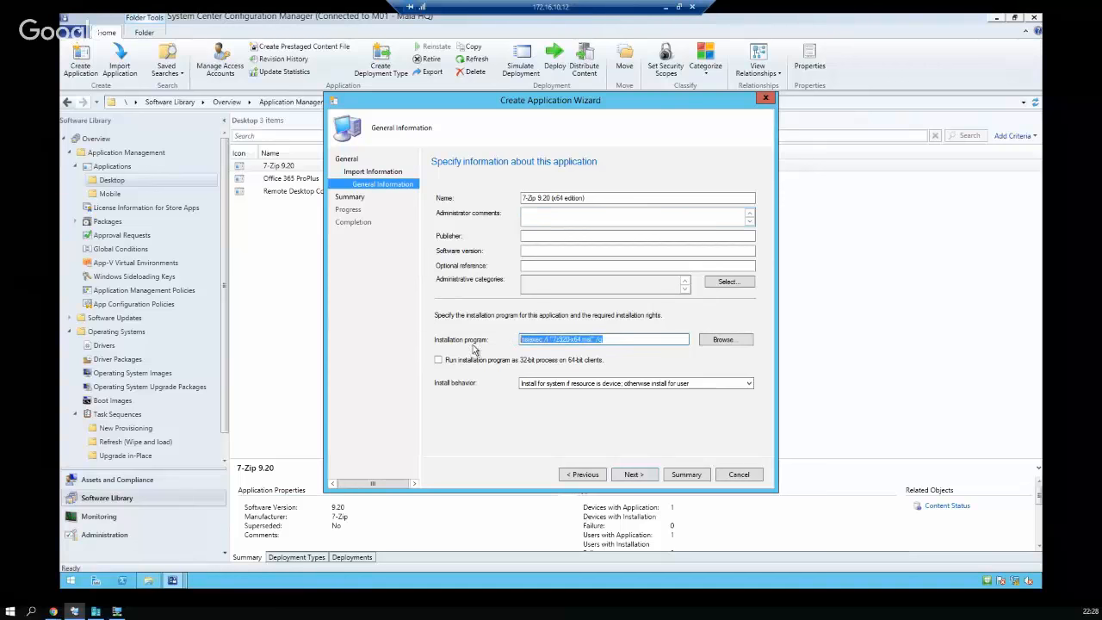
left_click_drag(641, 339, 474, 339)
left_click(723, 339)
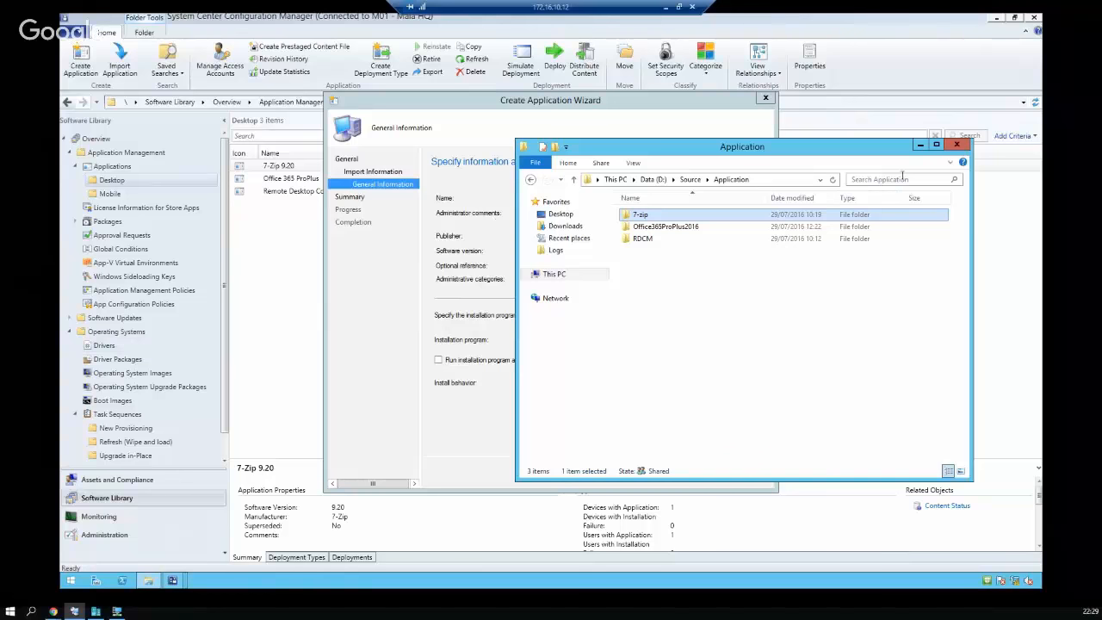
left_click(957, 145)
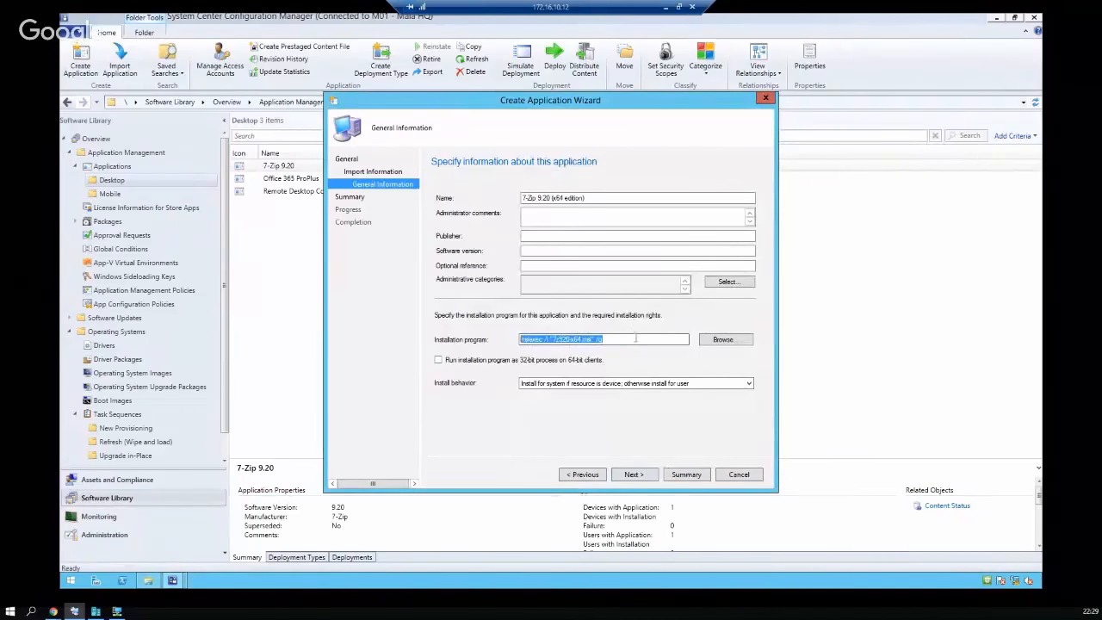
left_click(636, 476)
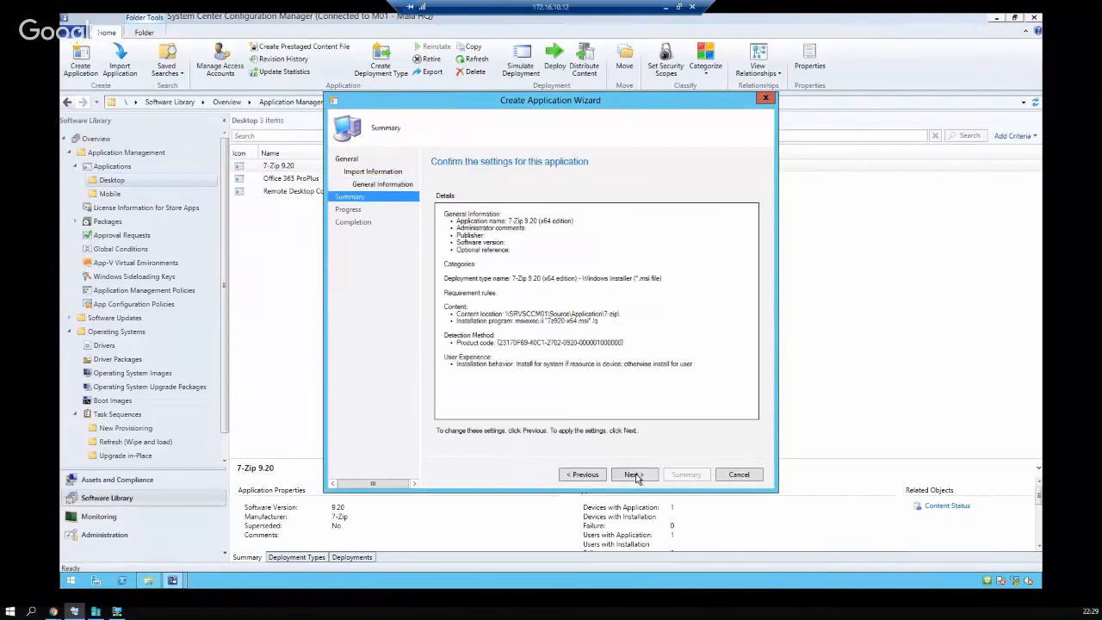
Create the 7-Zip application from the summary and switch to Assets and Compliance
left_click(633, 475)
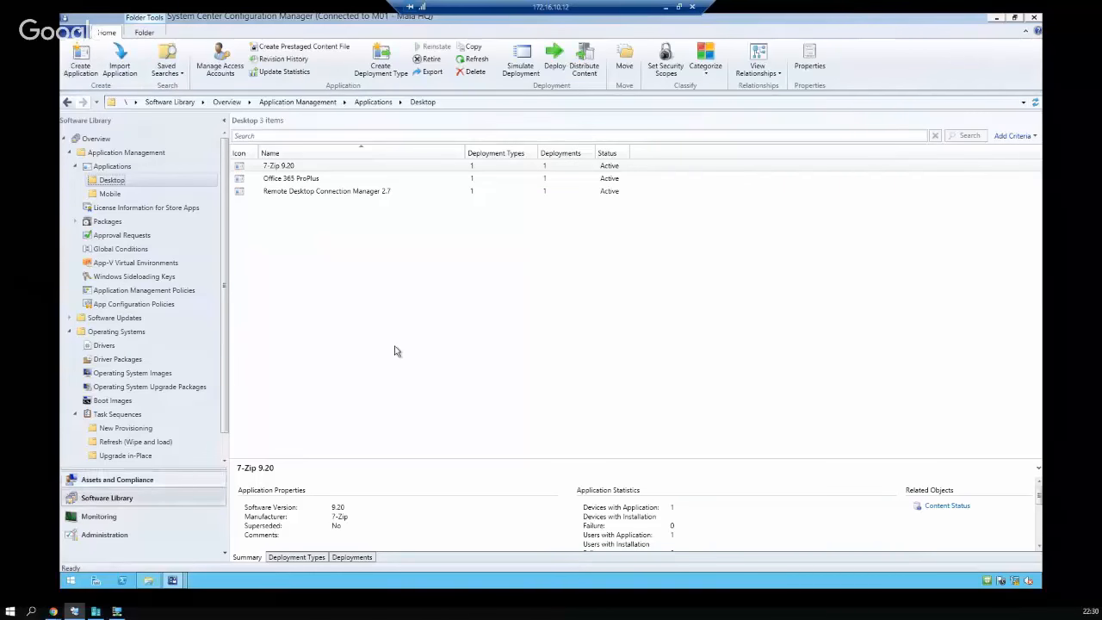
left_click(145, 488)
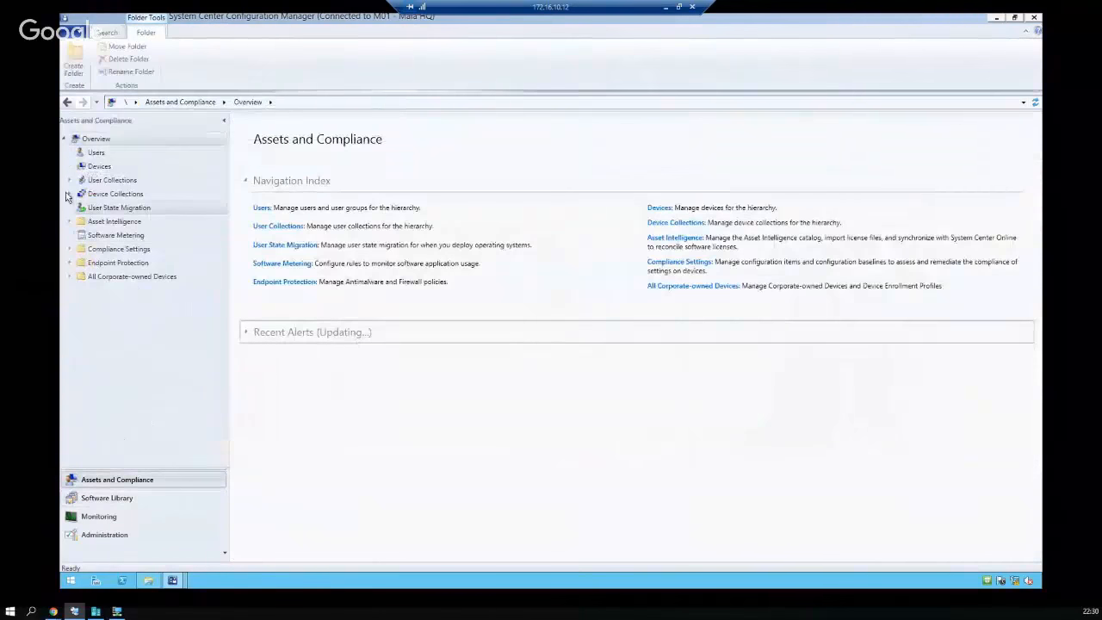
Open the Maia HQ device collections and inspect Windows 7, Windows 10 and Windows Server 2012 R2
left_click(69, 193)
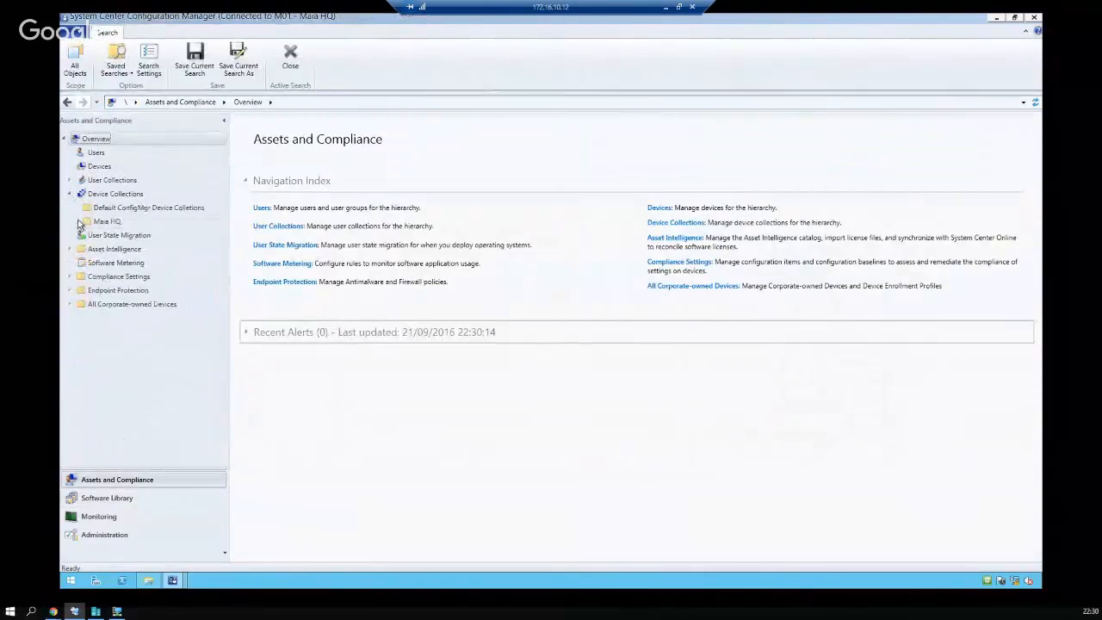
left_click(103, 221)
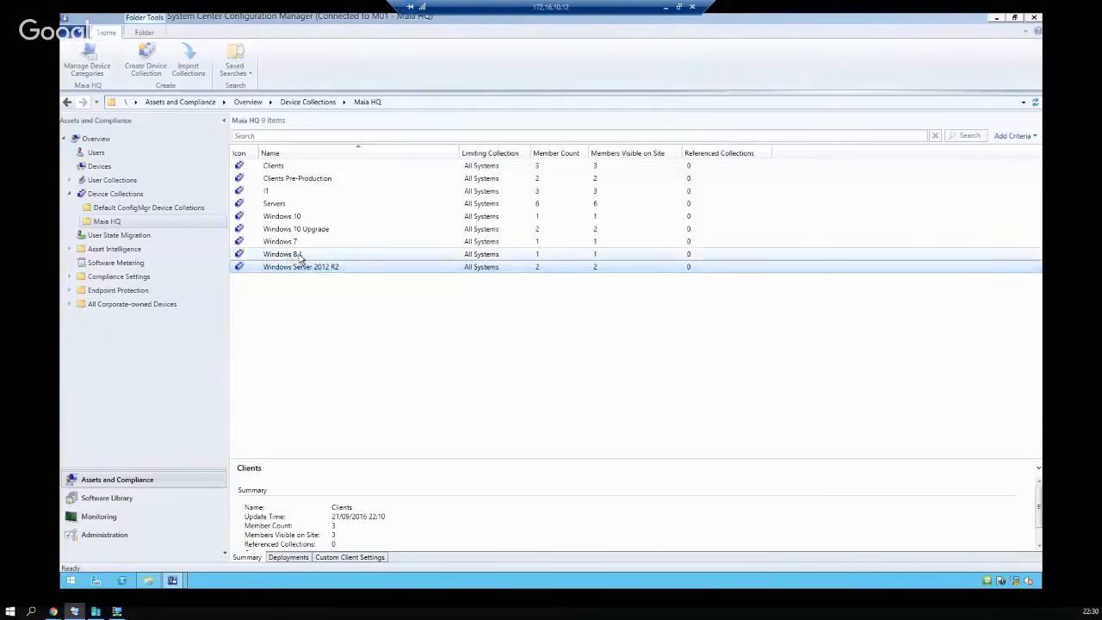
left_click(325, 246)
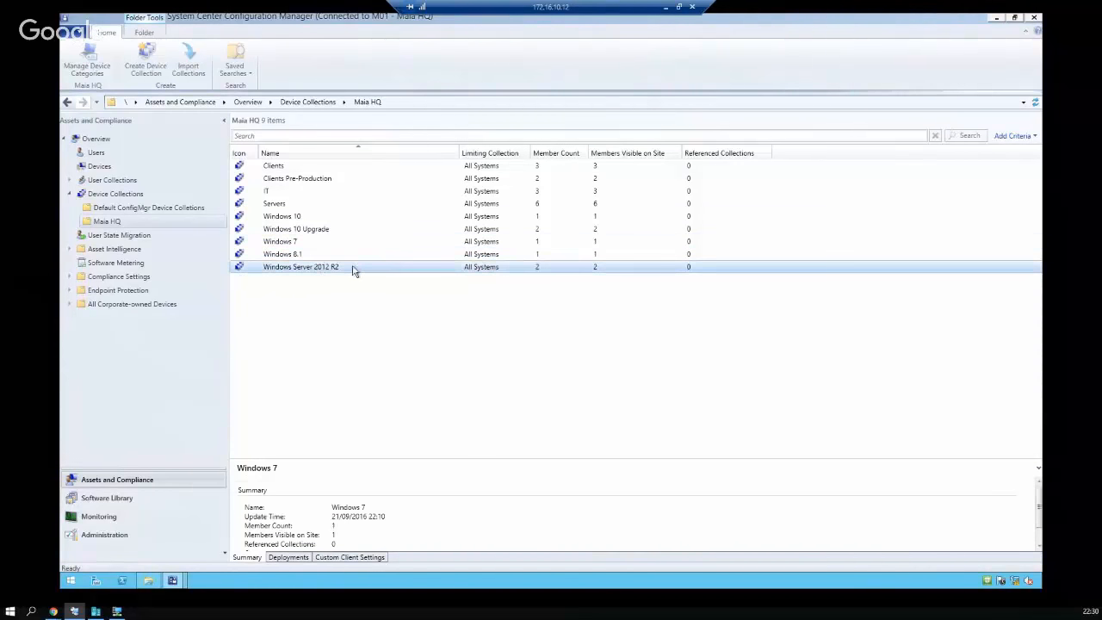
left_click(352, 269)
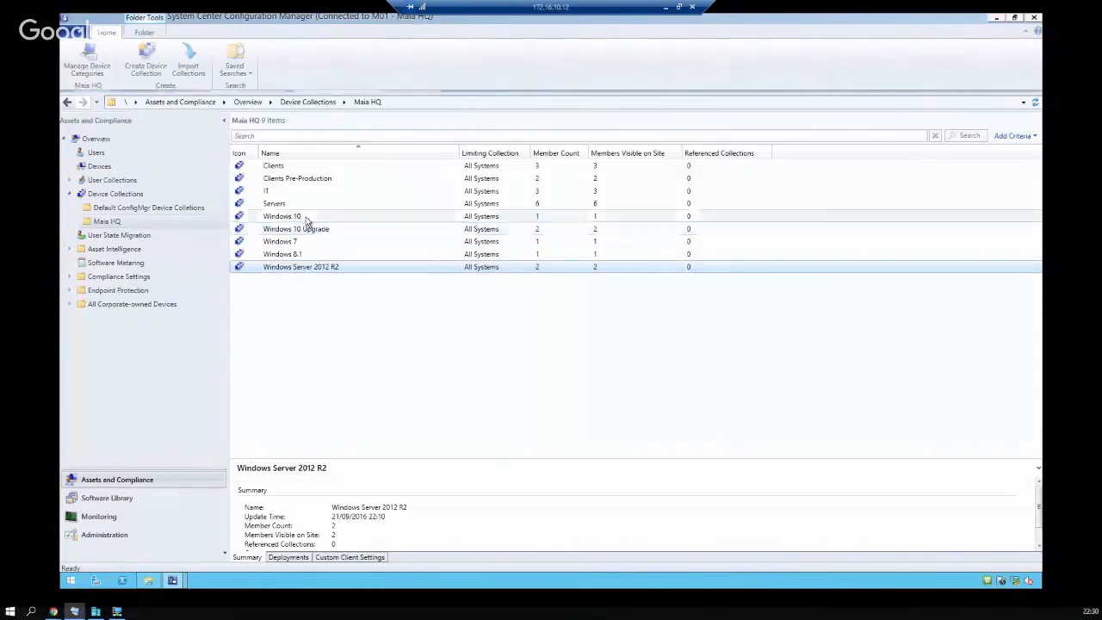
left_click(309, 218)
left_click(301, 243)
left_click(310, 269)
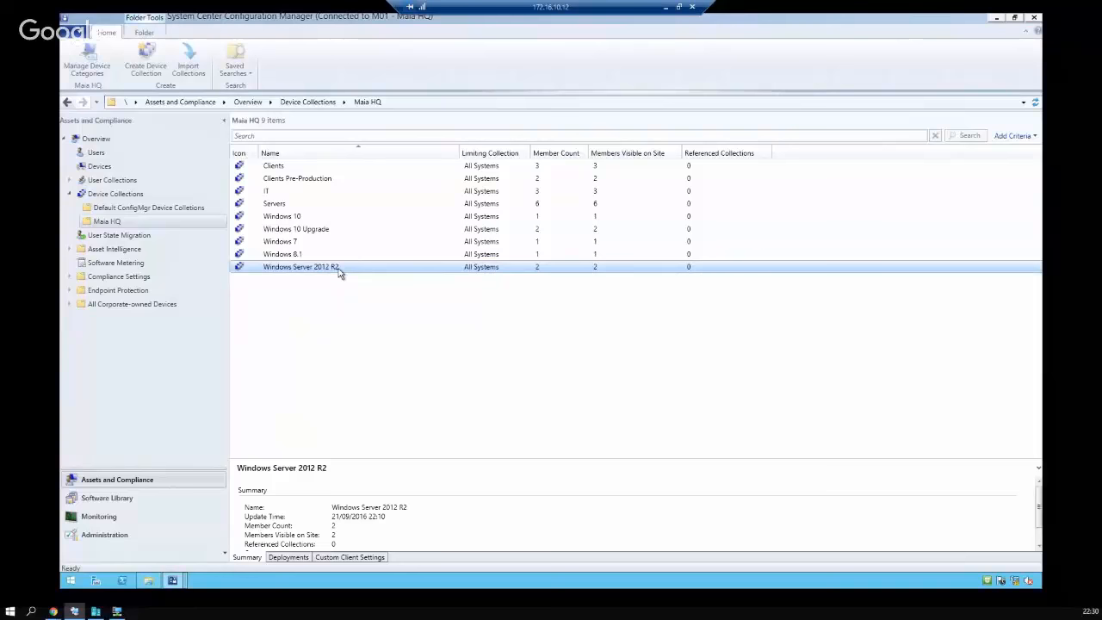
Open the Windows Server 2012 R2 collection's query membership rule for editing
right_click(340, 272)
left_click(386, 519)
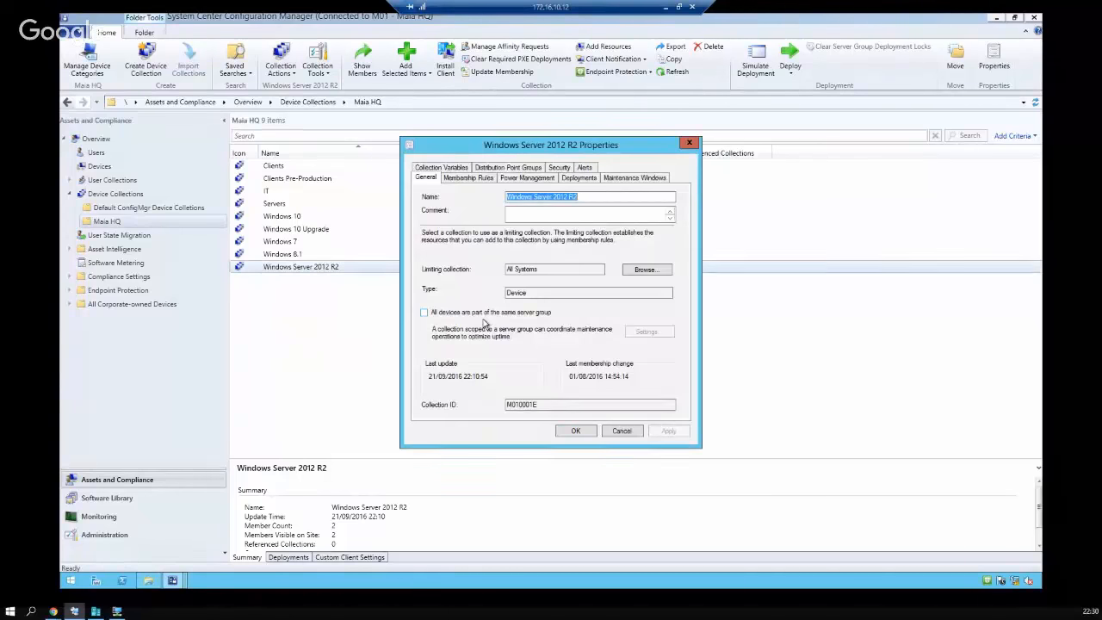
left_click(472, 178)
left_click(562, 275)
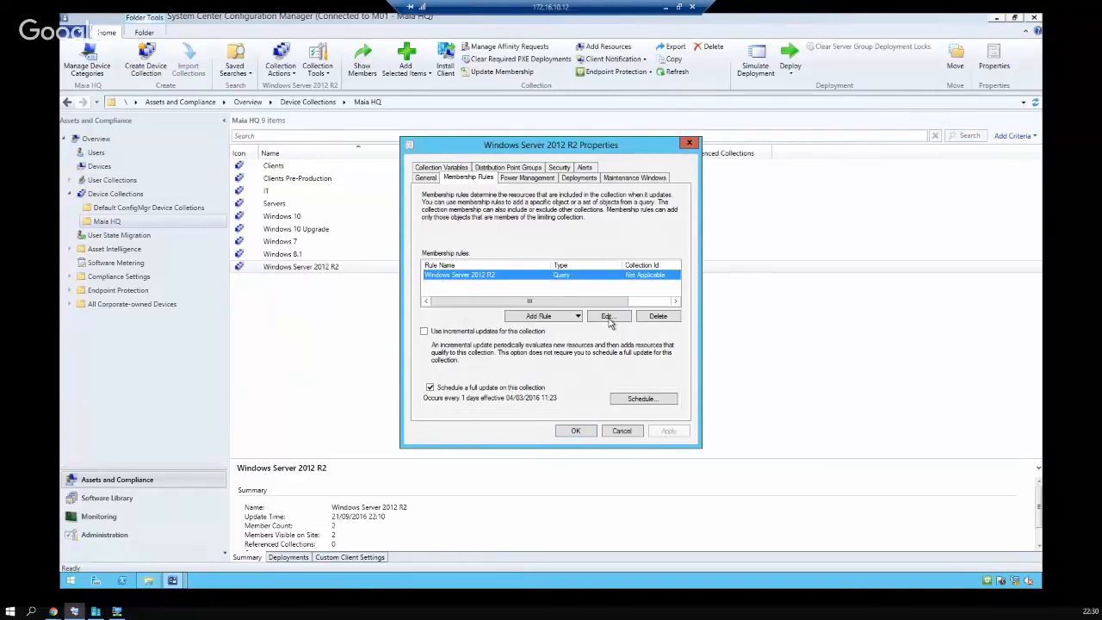
left_click(608, 323)
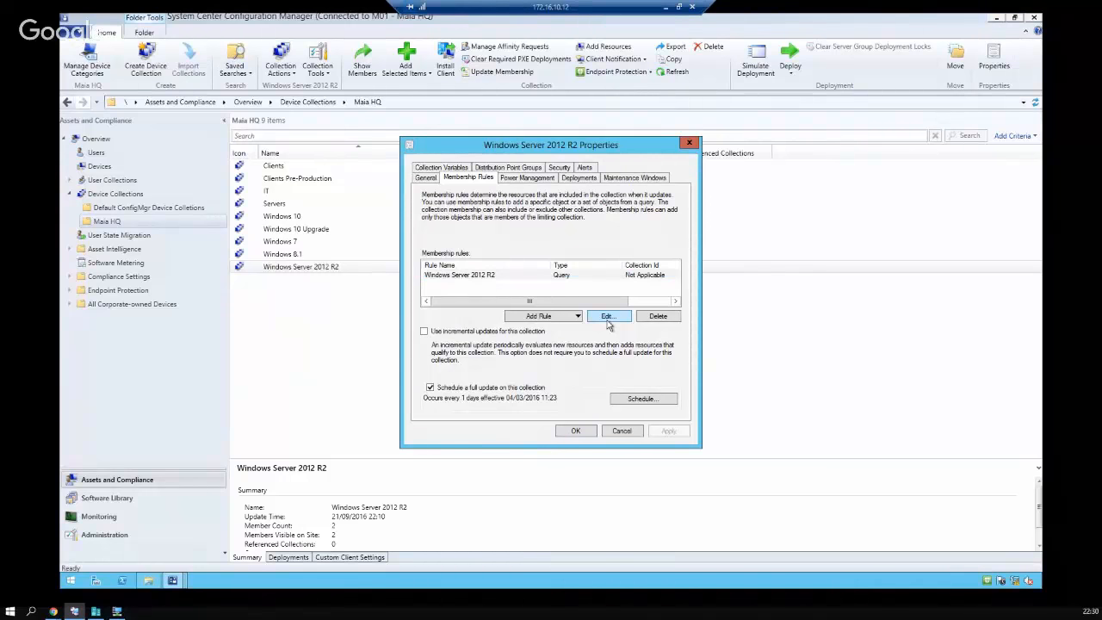
Review the query statement, then cancel out of the rule and collection properties unchanged
left_click_drag(532, 272, 606, 311)
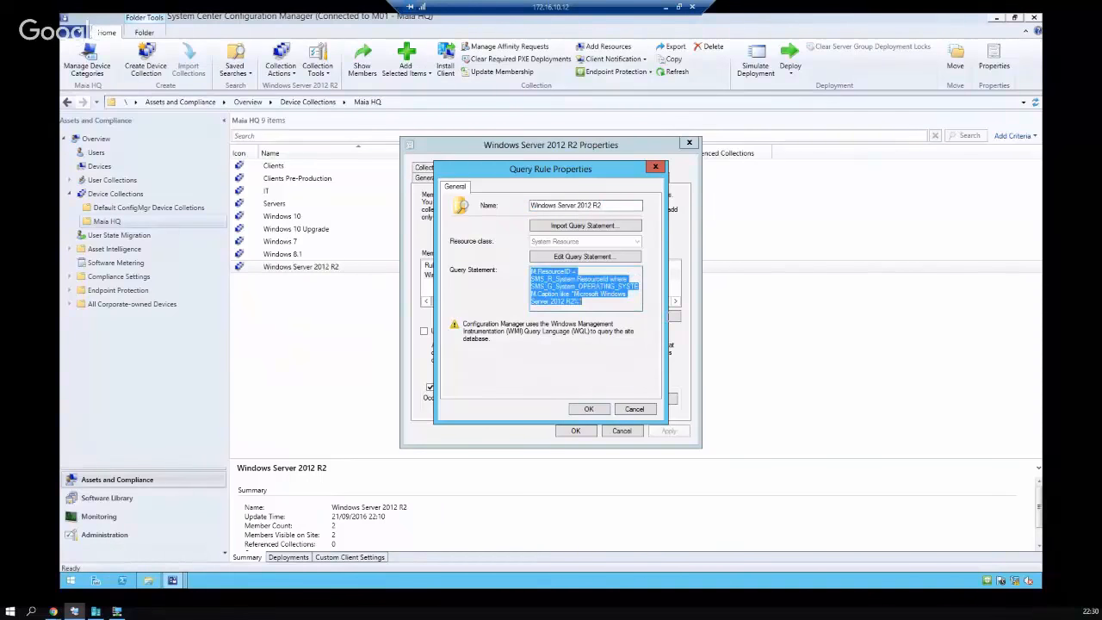
left_click(600, 301)
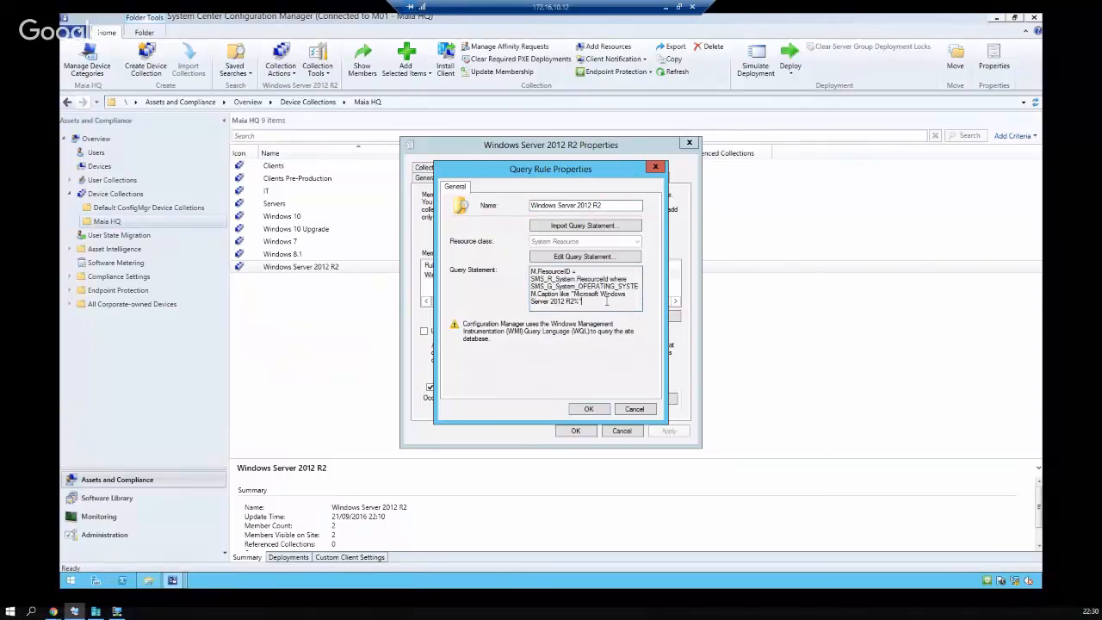
left_click(575, 293, "shift")
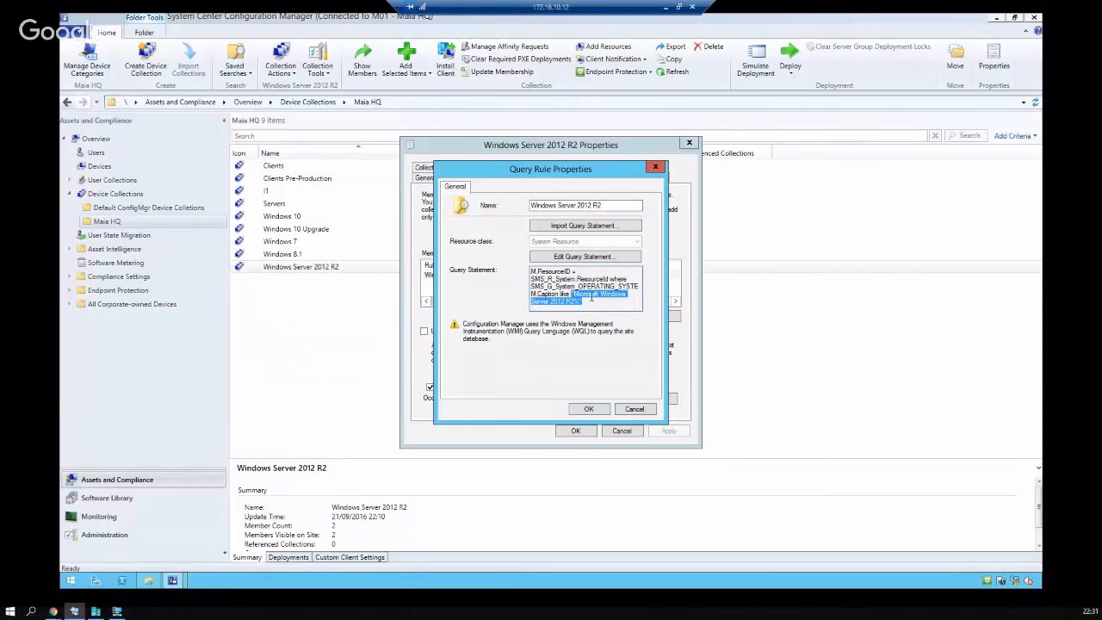
left_click(598, 303)
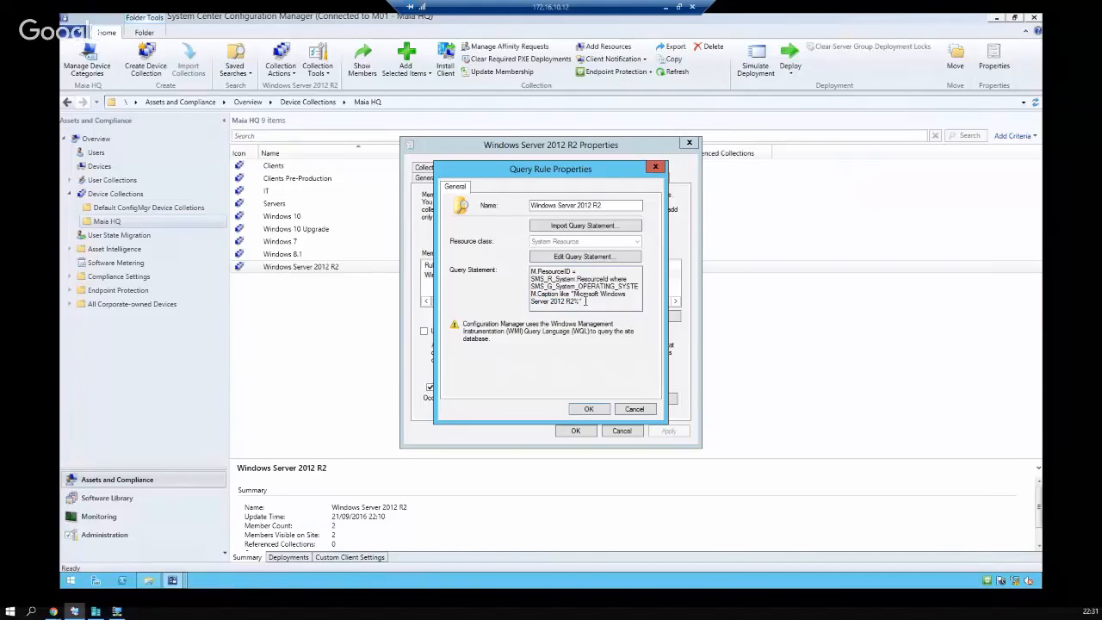
left_click_drag(586, 302, 571, 294)
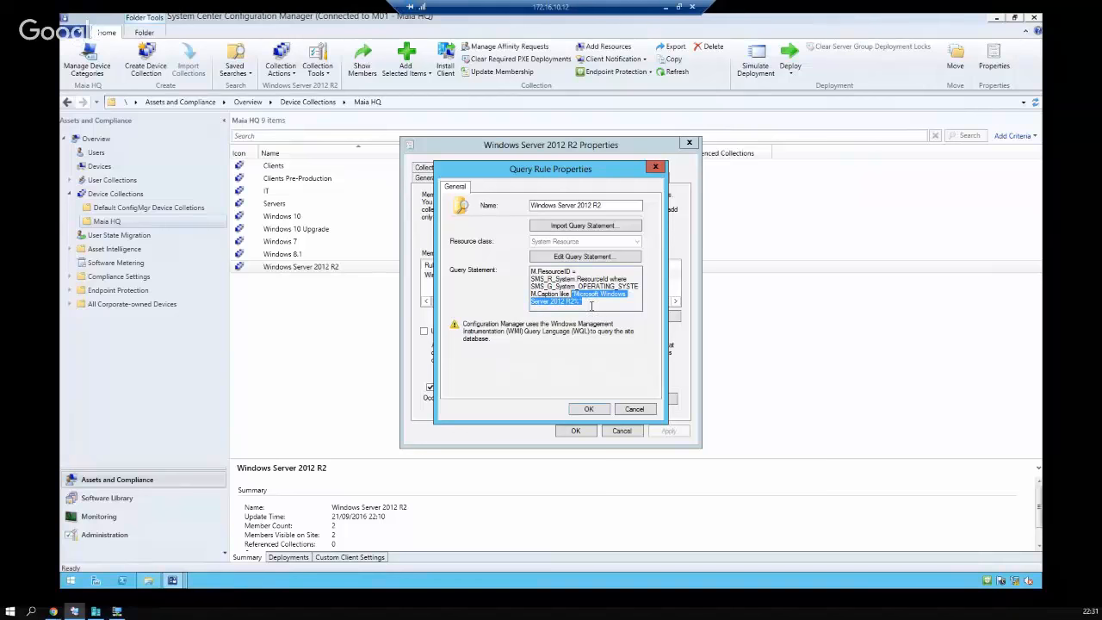
left_click(592, 304)
key("ctrl+a")
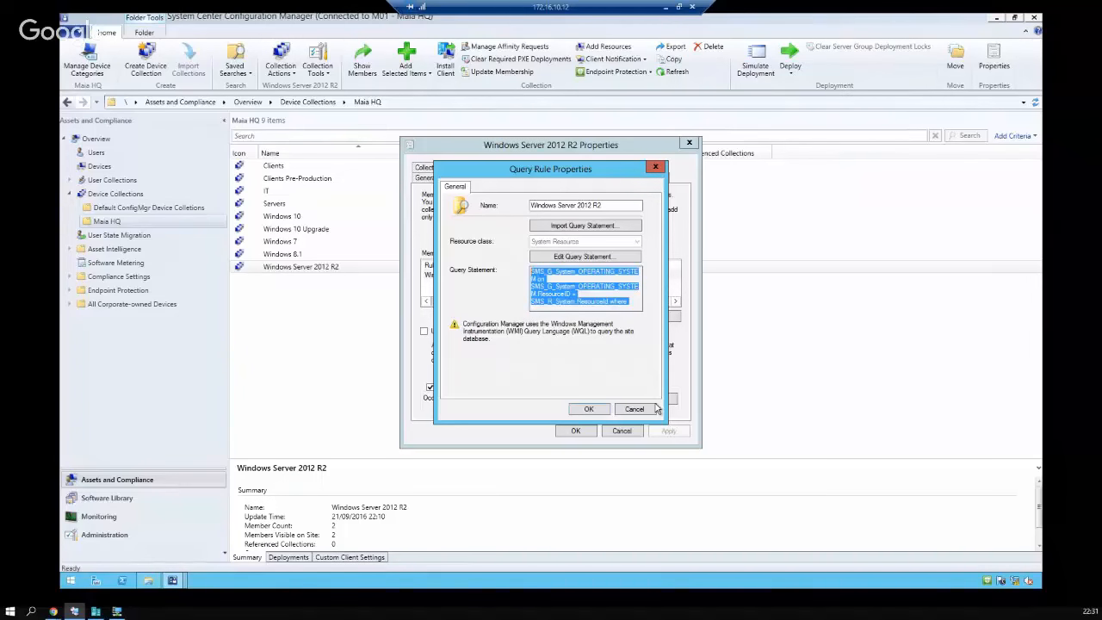
left_click(653, 409)
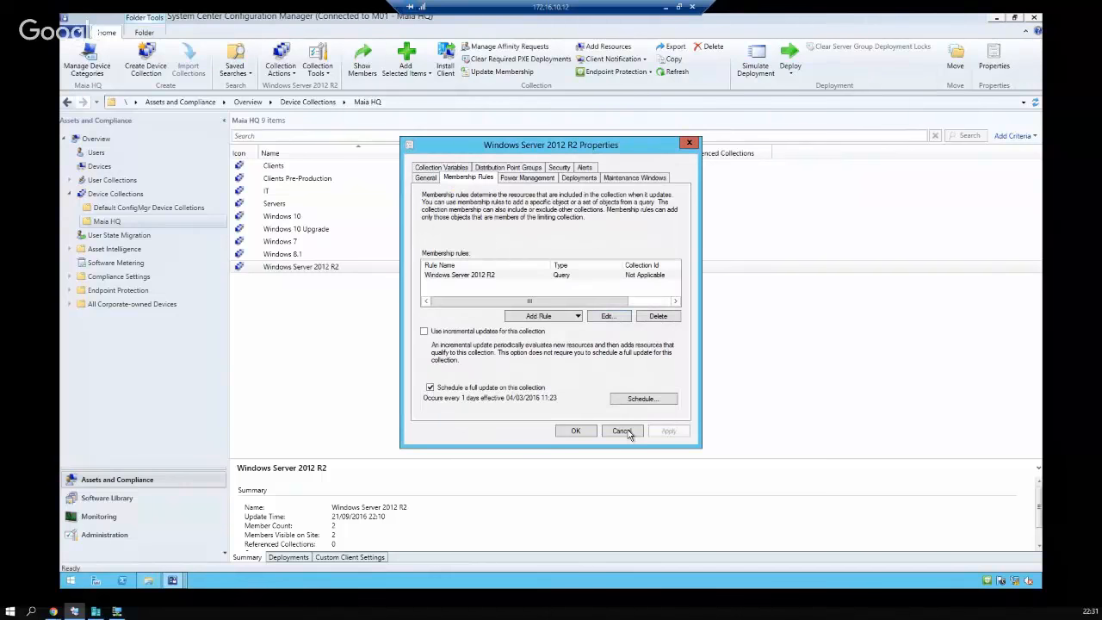
left_click(621, 431)
Pick the Windows 8.1 collection, glance at the MDT and Create Application Wizard windows, then return to the Configuration Manager console
left_click(310, 254)
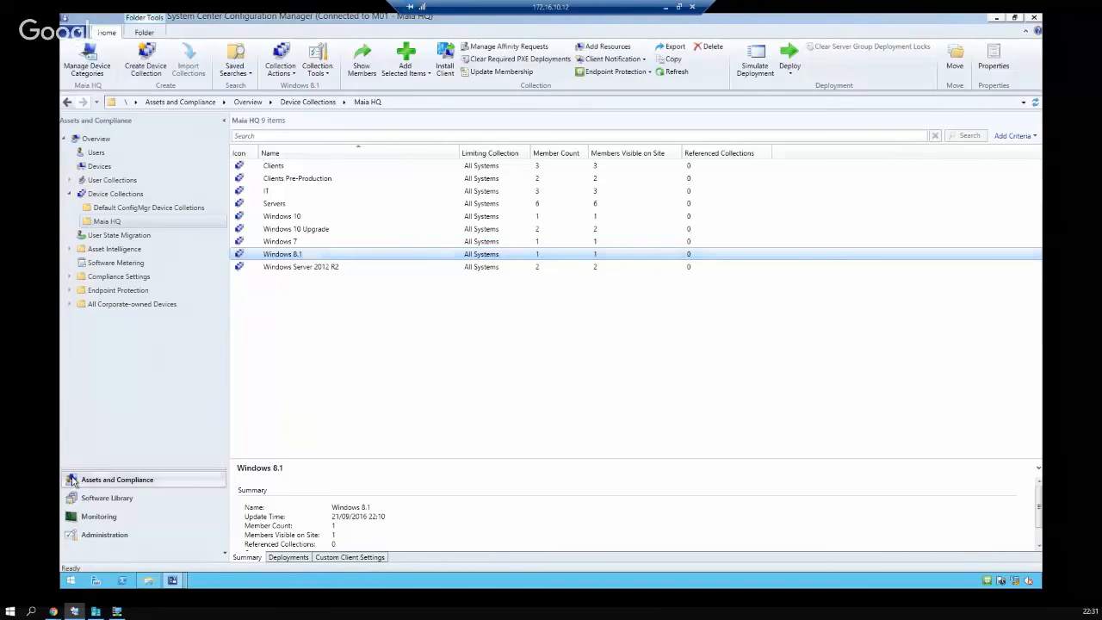
left_click(173, 582)
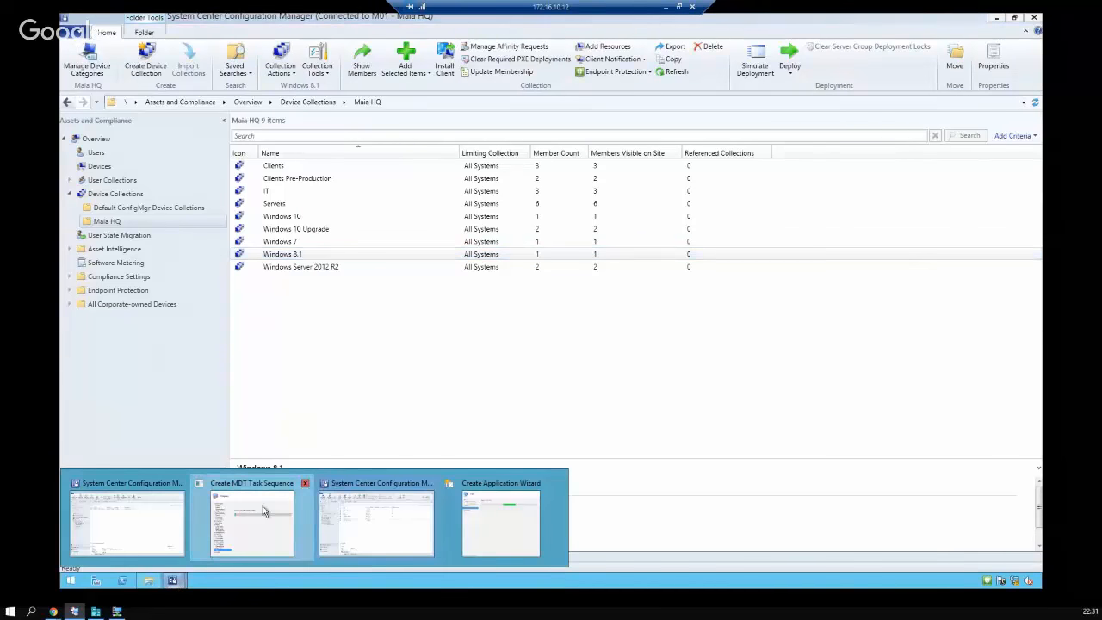
left_click(263, 511)
left_click(174, 582)
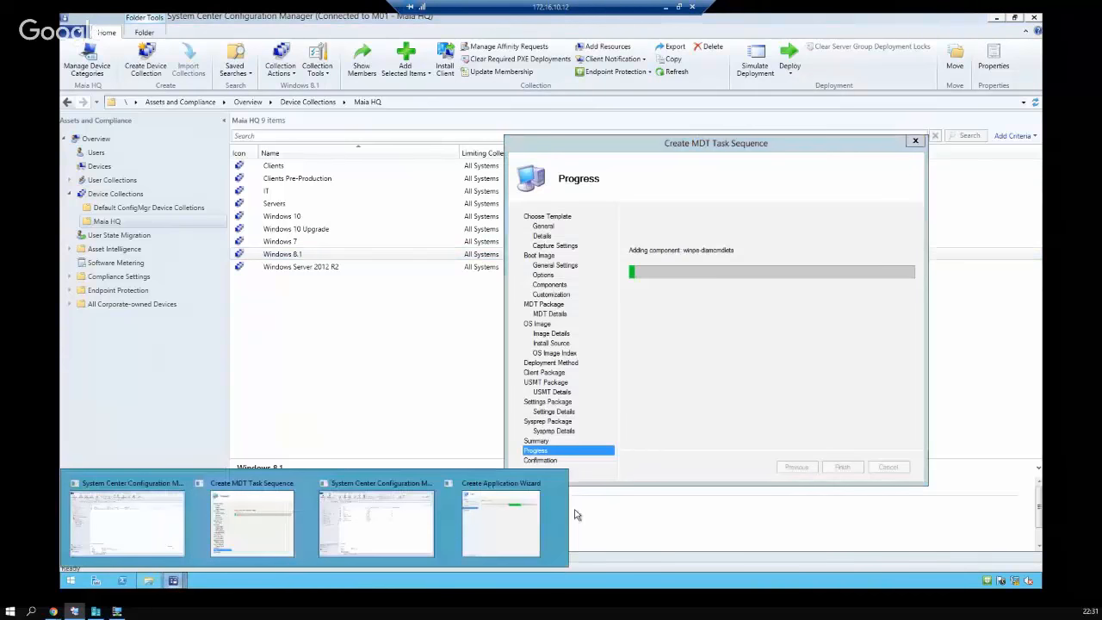
left_click(525, 513)
left_click(173, 583)
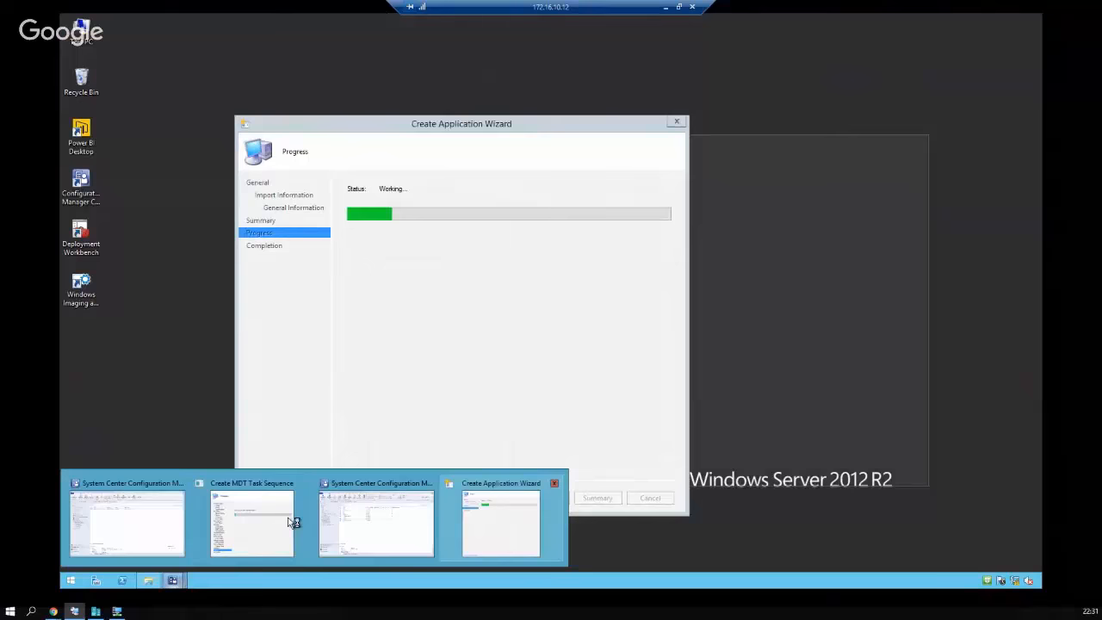
left_click(294, 510)
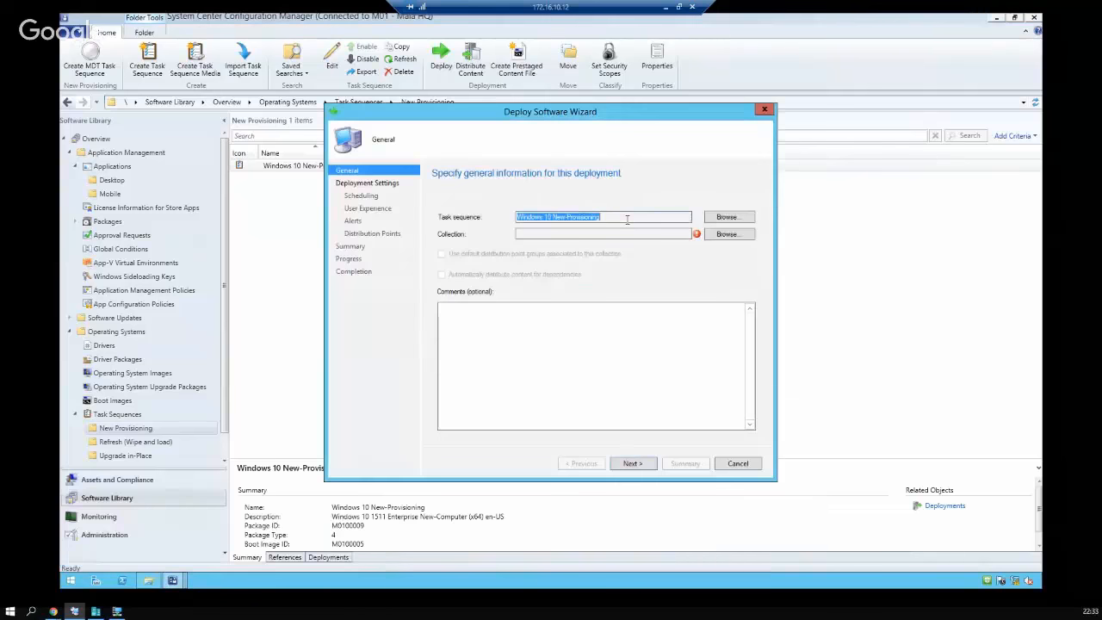
Target the Windows 10 New-Provisioning deployment at the Maia HQ Clients Pre-Production device collection
left_click_drag(639, 215, 485, 210)
left_click(739, 237)
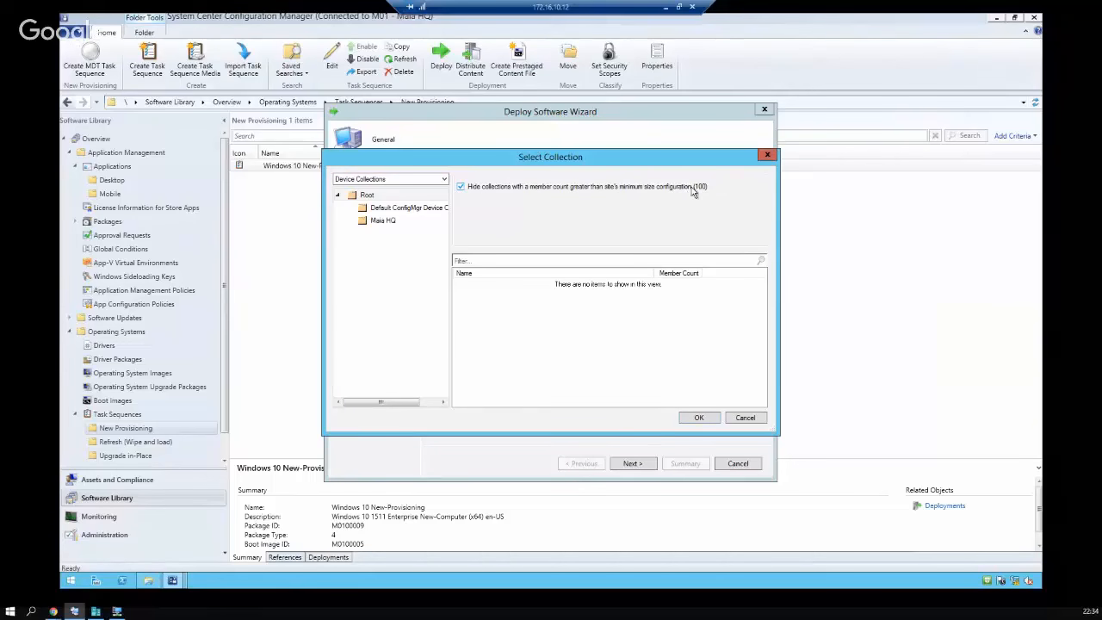
left_click(392, 209)
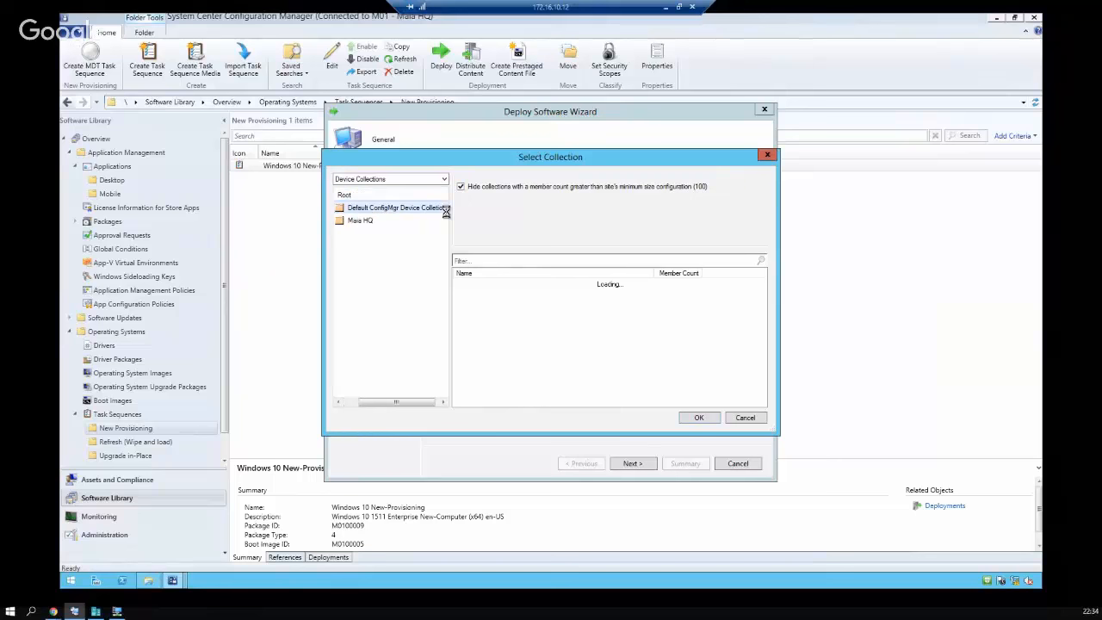
left_click(381, 221)
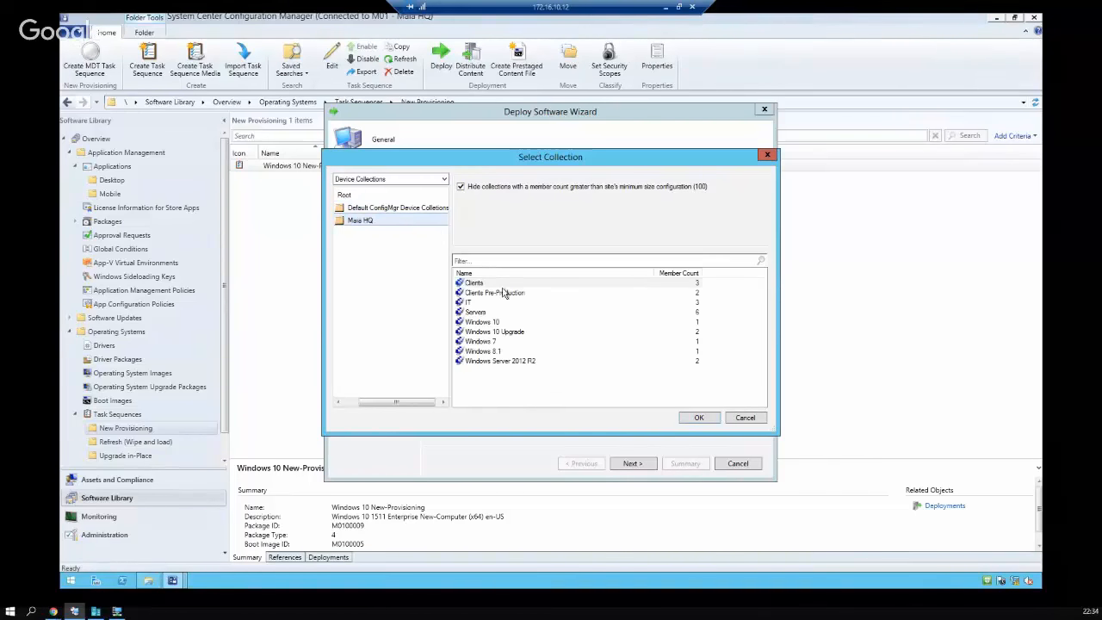
left_click(513, 294)
left_click(521, 283)
left_click(508, 294)
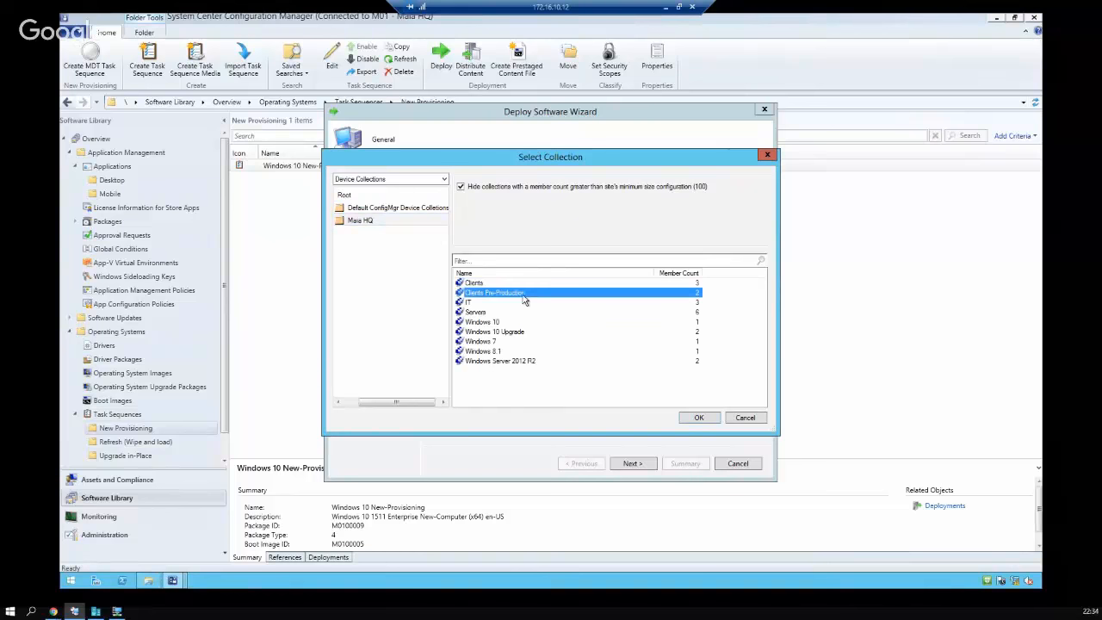
left_click(699, 418)
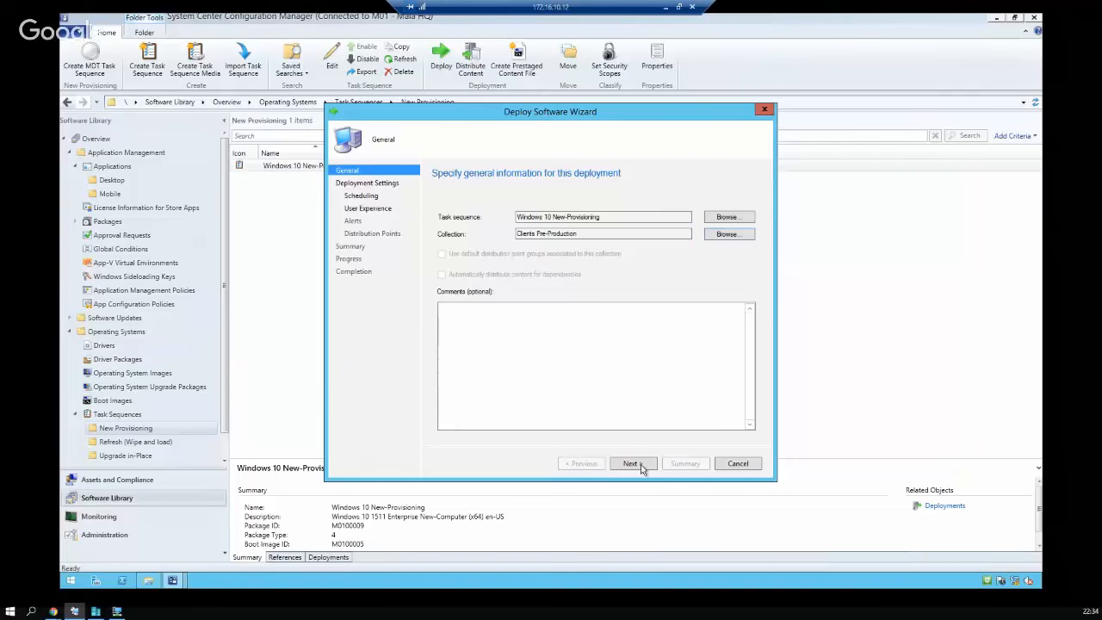
Set the deployment purpose to Required, available only to Configuration Manager clients
left_click(636, 463)
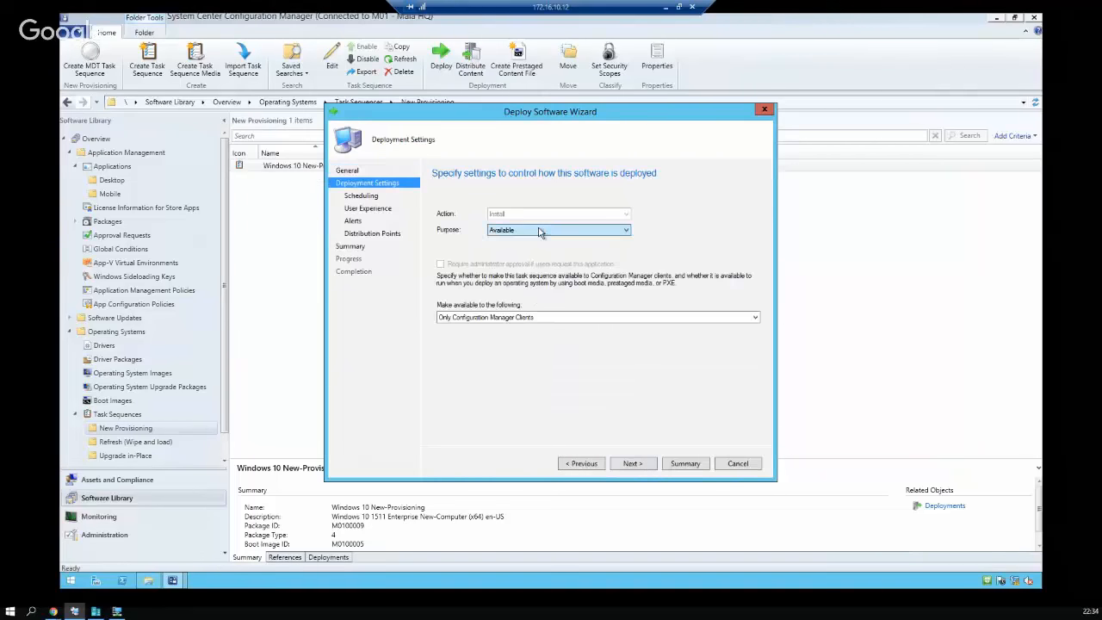
left_click(535, 229)
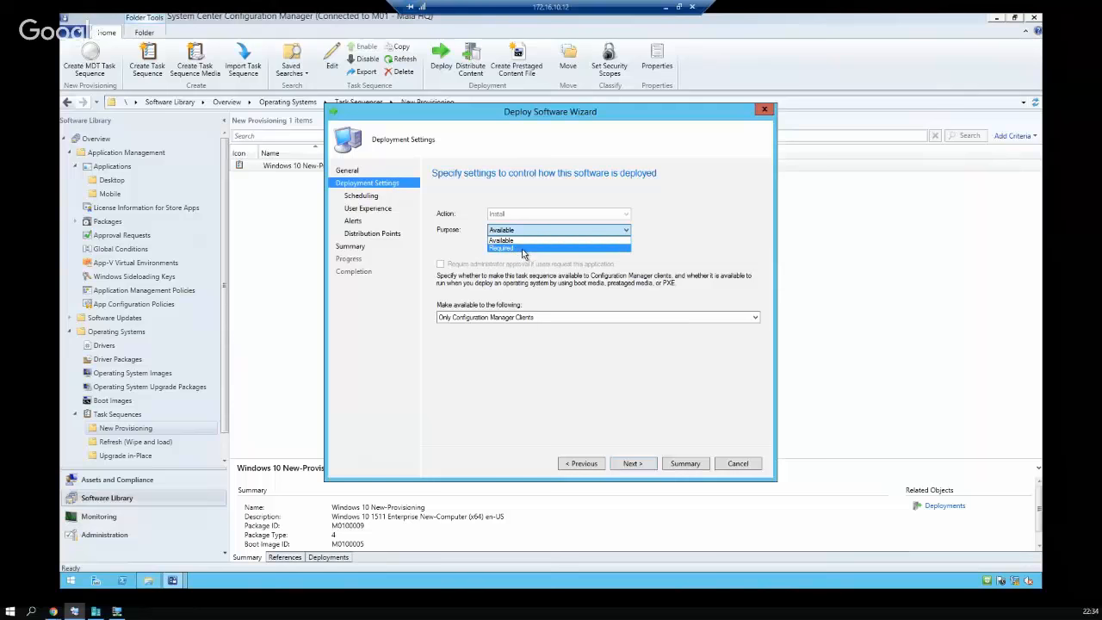
left_click(520, 248)
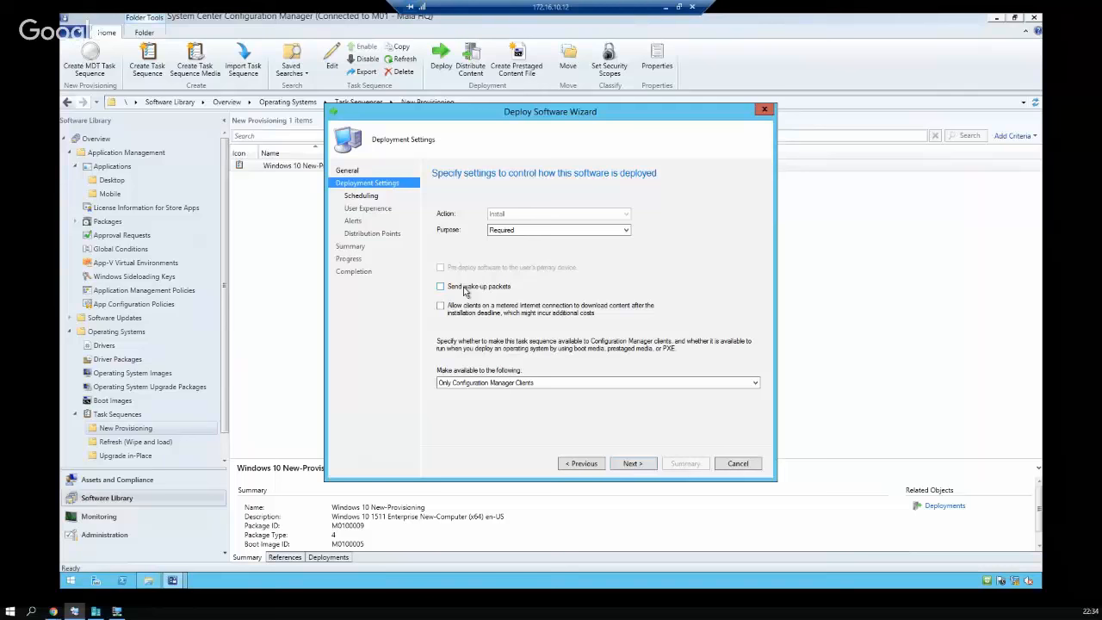
left_click(536, 383)
left_click(551, 389)
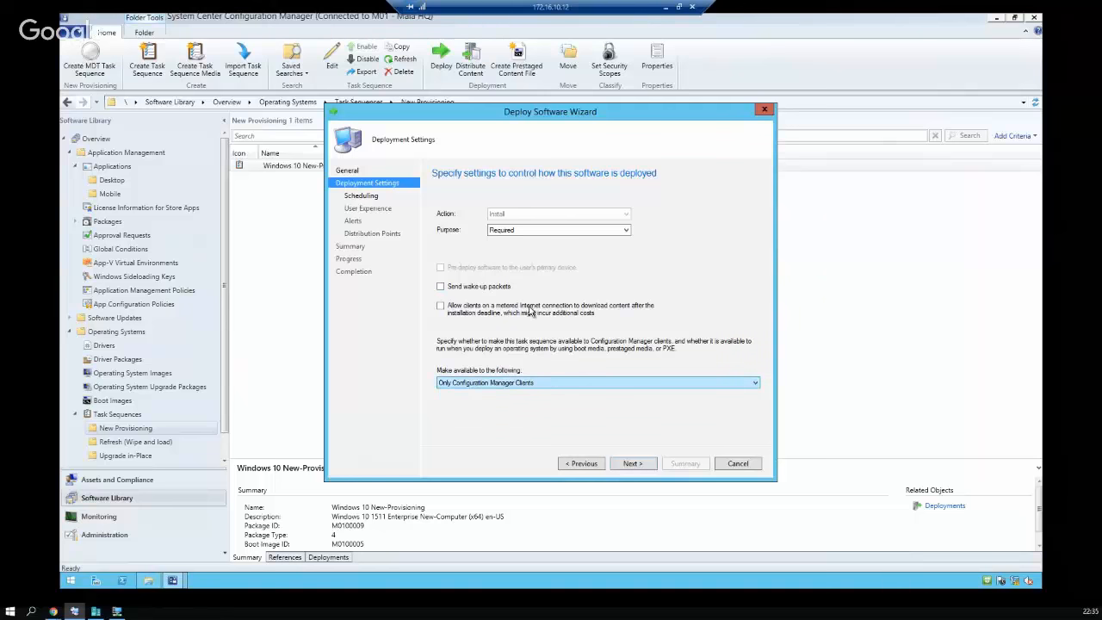
left_click(534, 384)
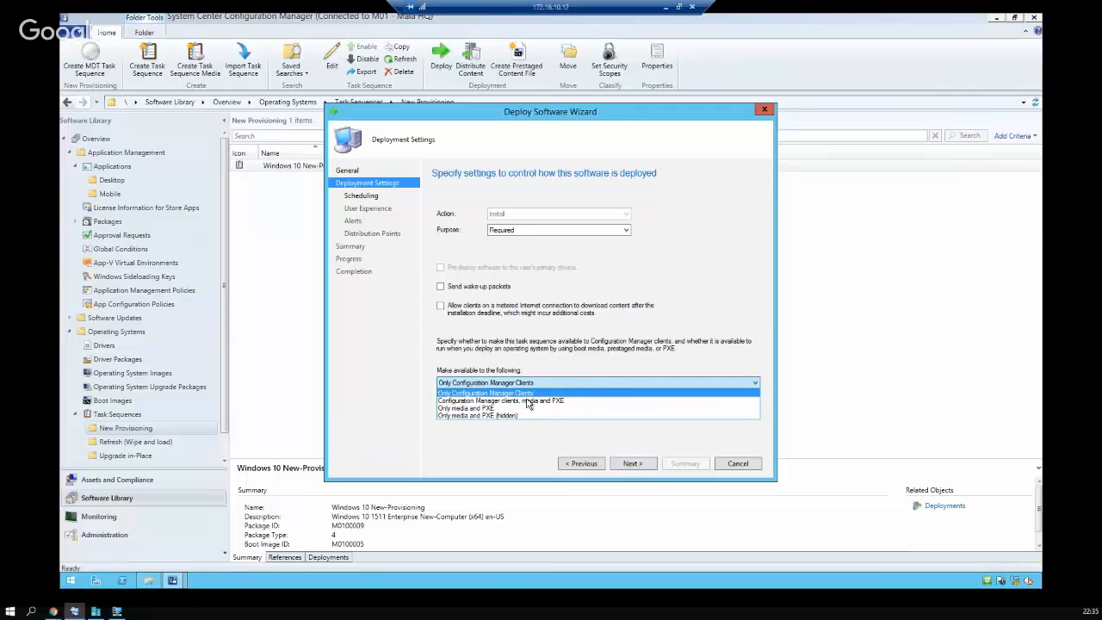
left_click(613, 436)
left_click(633, 463)
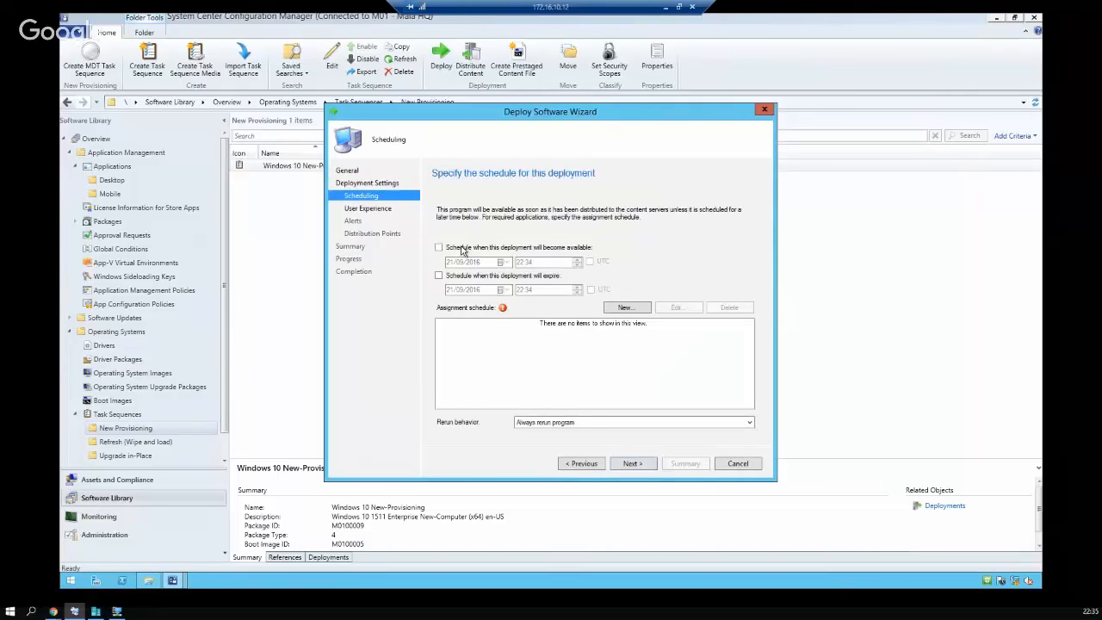
Enable availability from 21/09/2016 22:00 and expiry on 23/09/2016 at 18:00
left_click(460, 250)
left_click(522, 262)
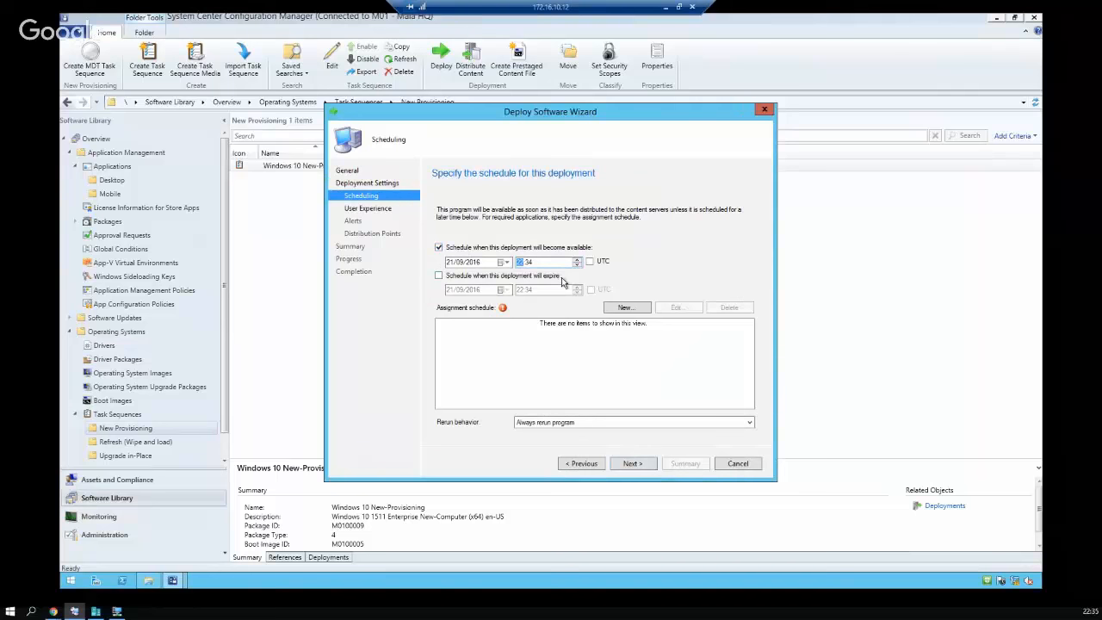
key("Right")
left_click(540, 276)
left_click(522, 290)
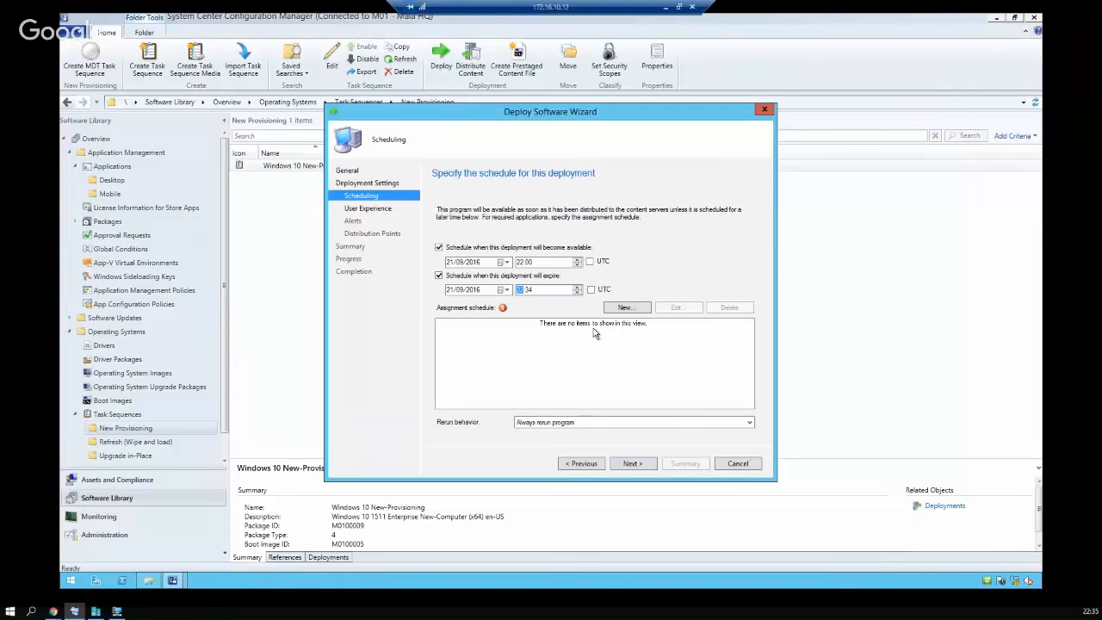
left_click(454, 293)
type("23")
left_click(521, 290)
type("18:00")
Add an assignment schedule set to As soon as possible
left_click(621, 309)
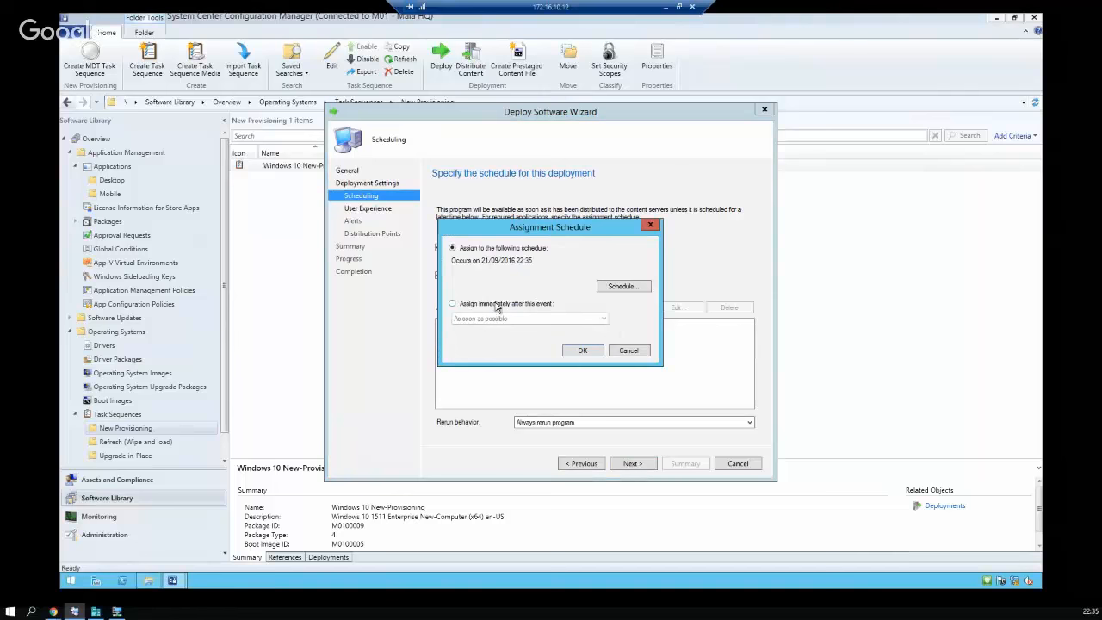
left_click(514, 305)
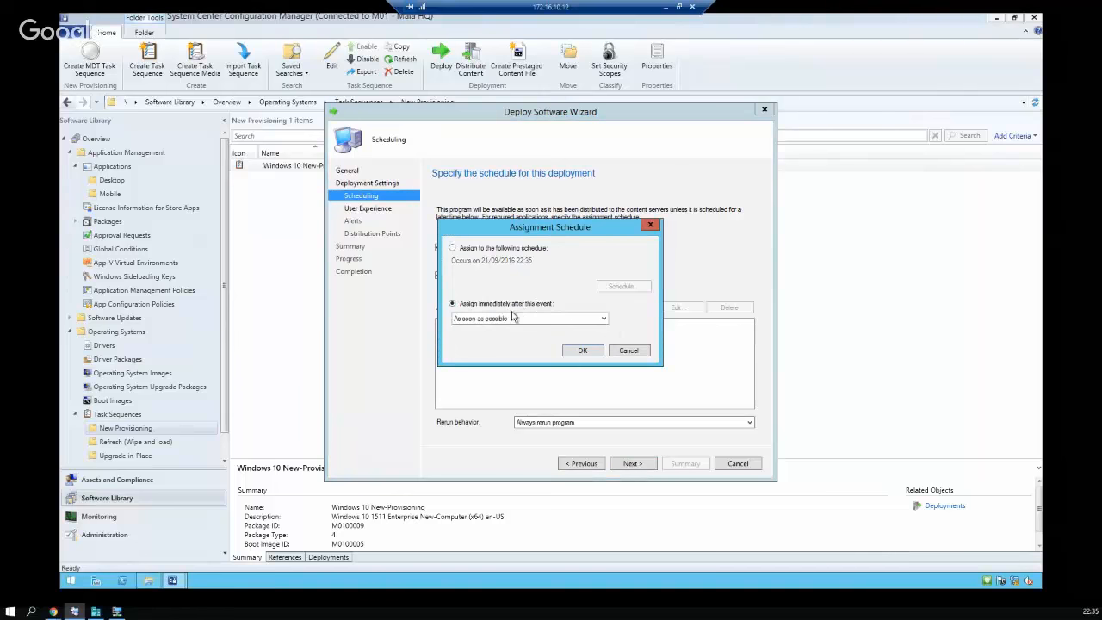
left_click(582, 352)
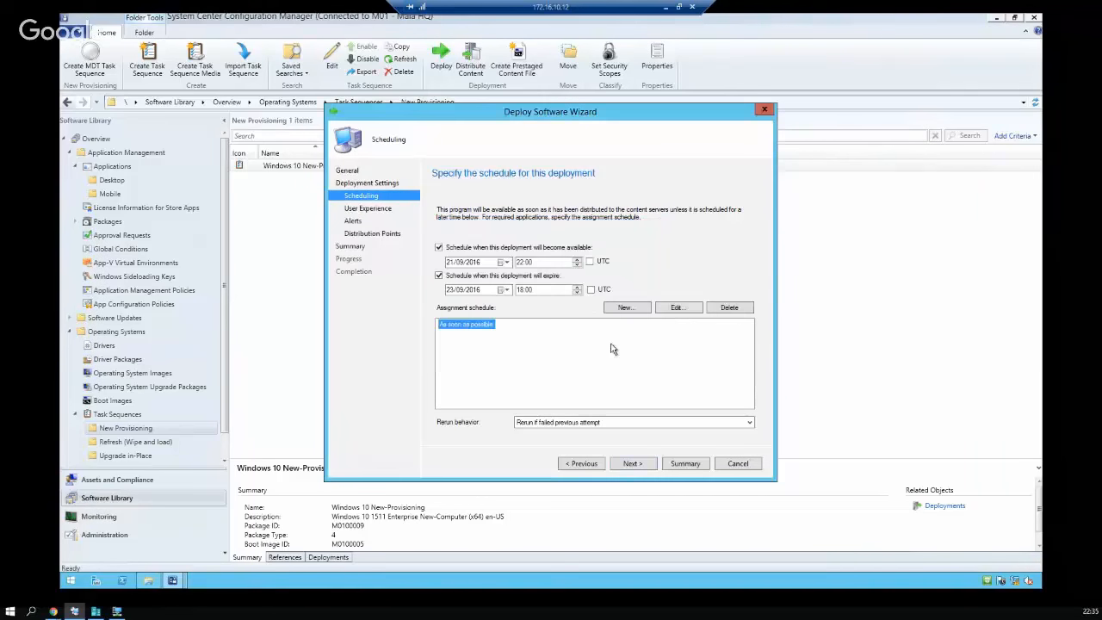
left_click(632, 464)
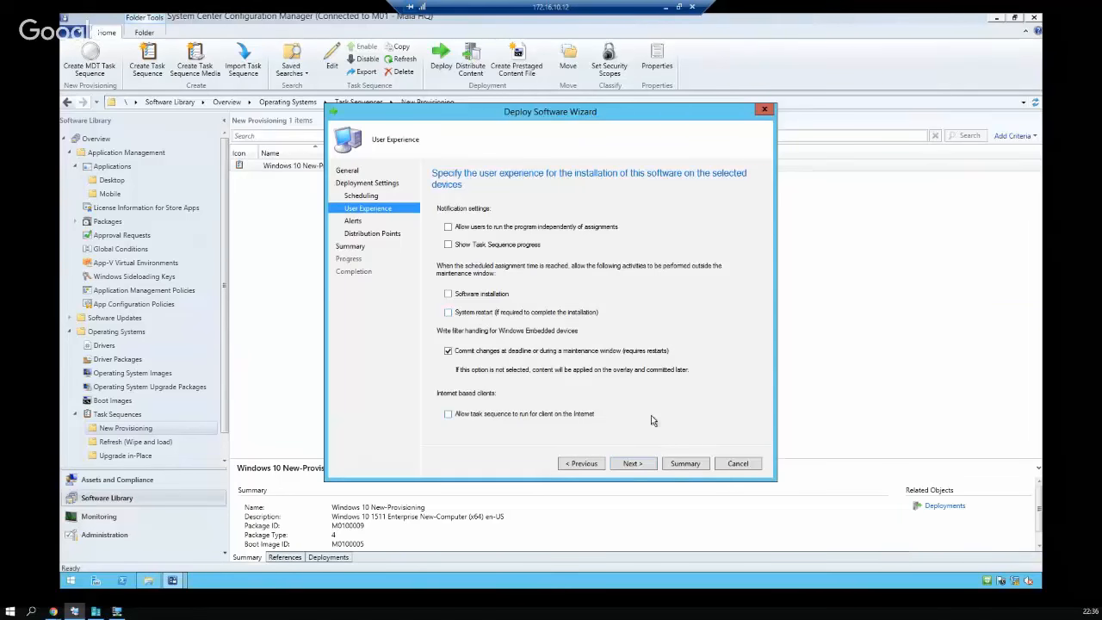
Turn on a deployment alert for when Percent success falls below 90
left_click(630, 465)
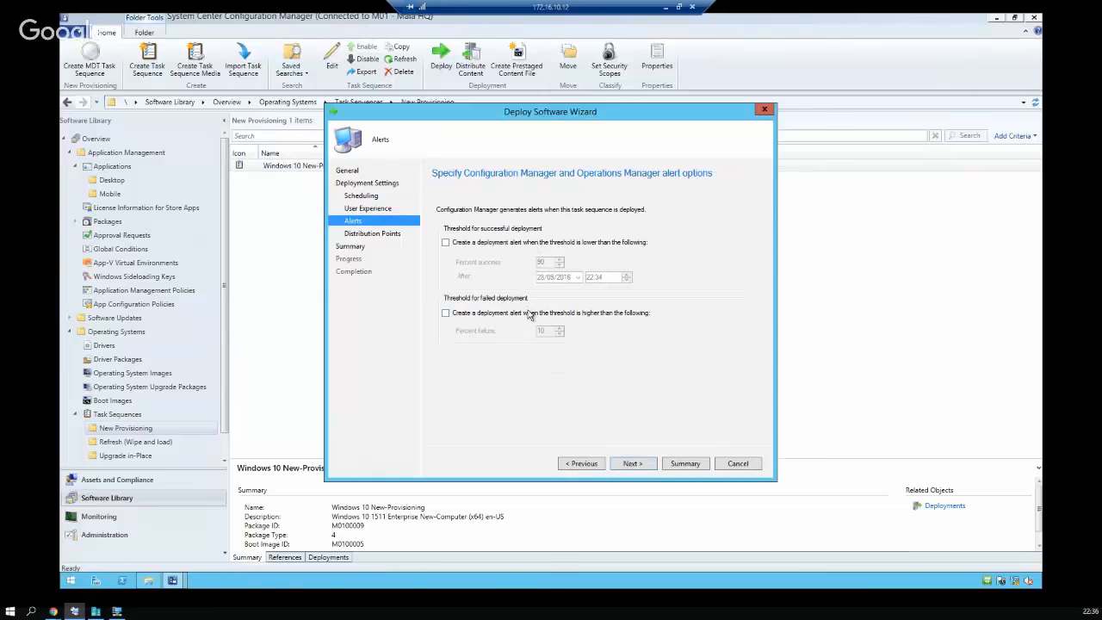
left_click(520, 246)
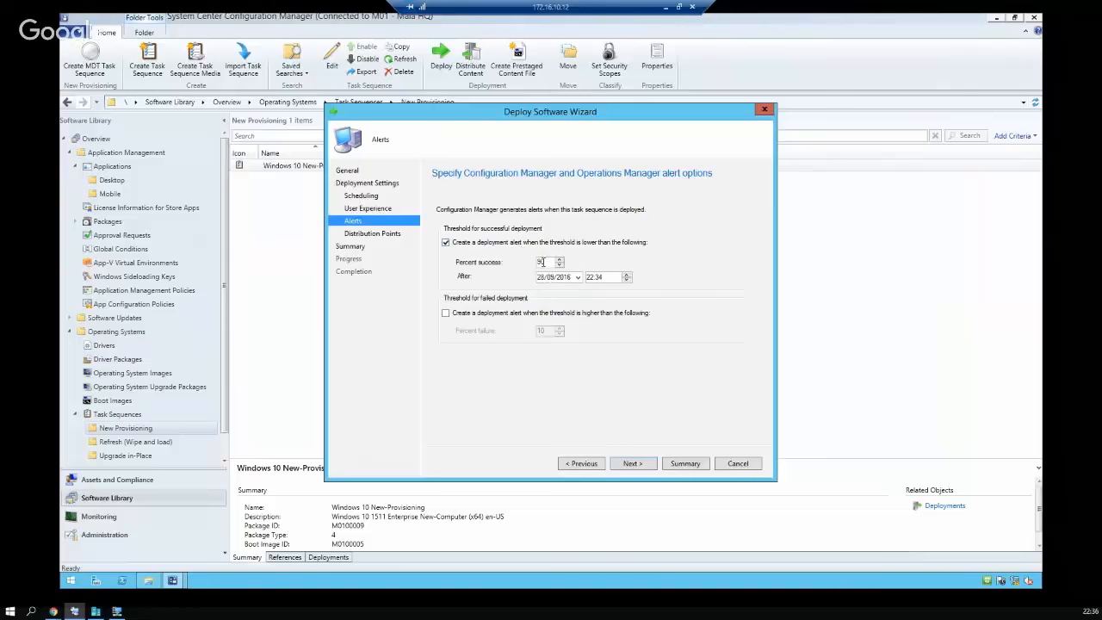
left_click_drag(546, 261, 528, 262)
left_click(632, 464)
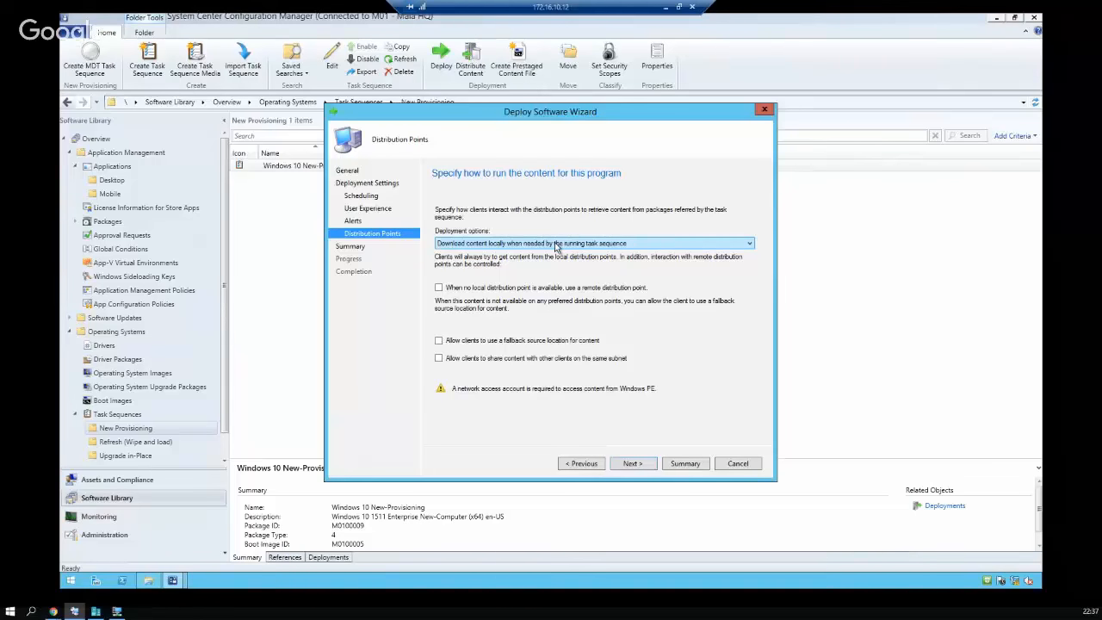
Review the deployment summary, then cancel the wizard and discard the unsaved deployment
left_click(641, 463)
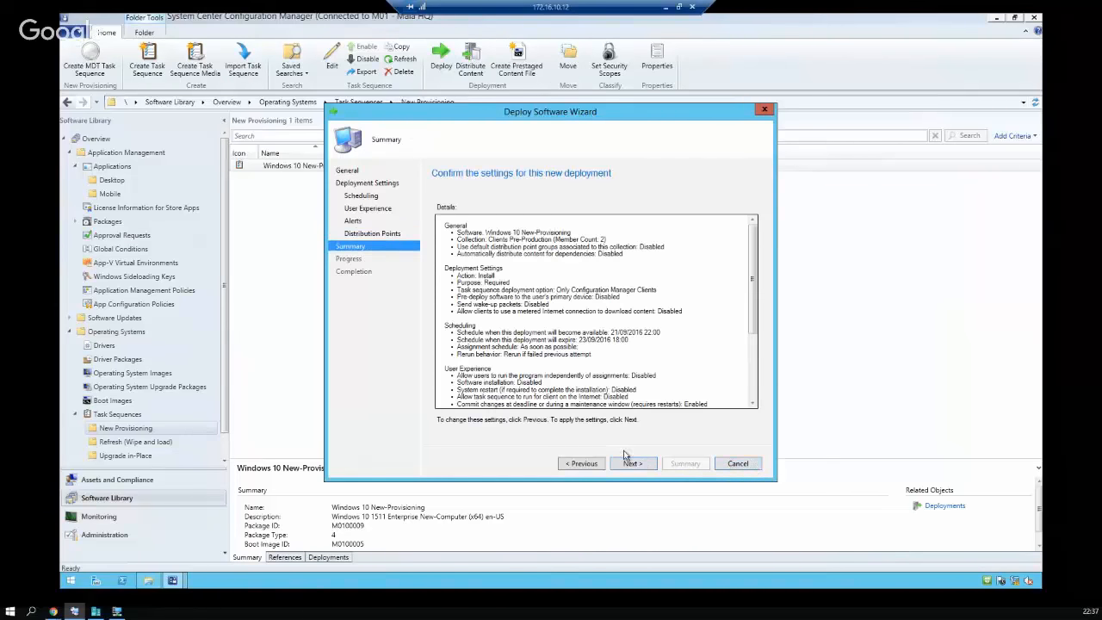
left_click(740, 465)
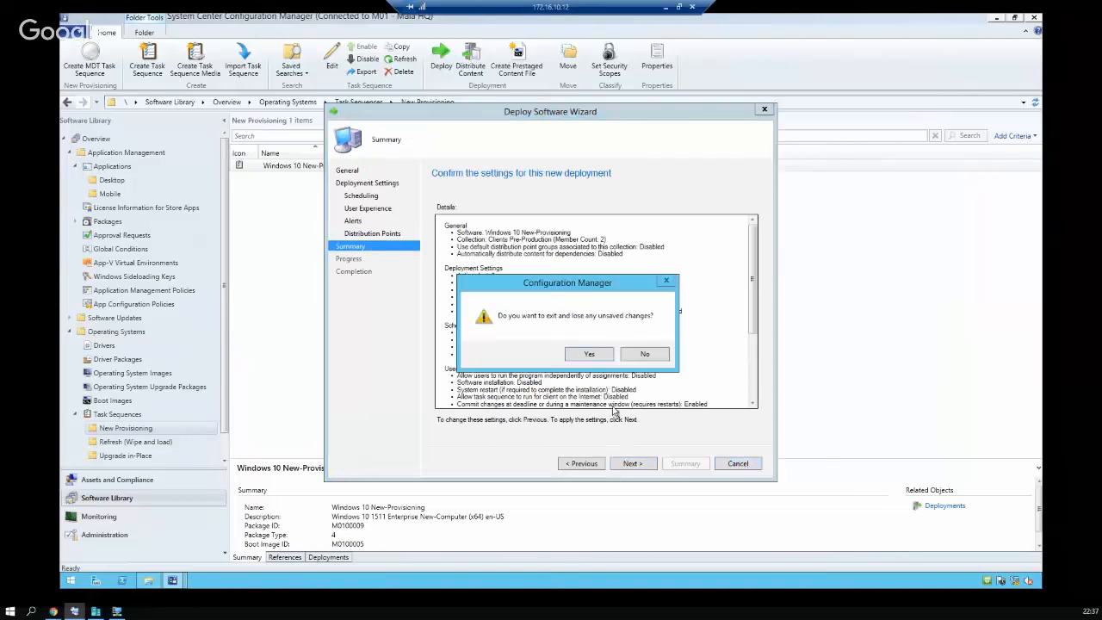
left_click(589, 355)
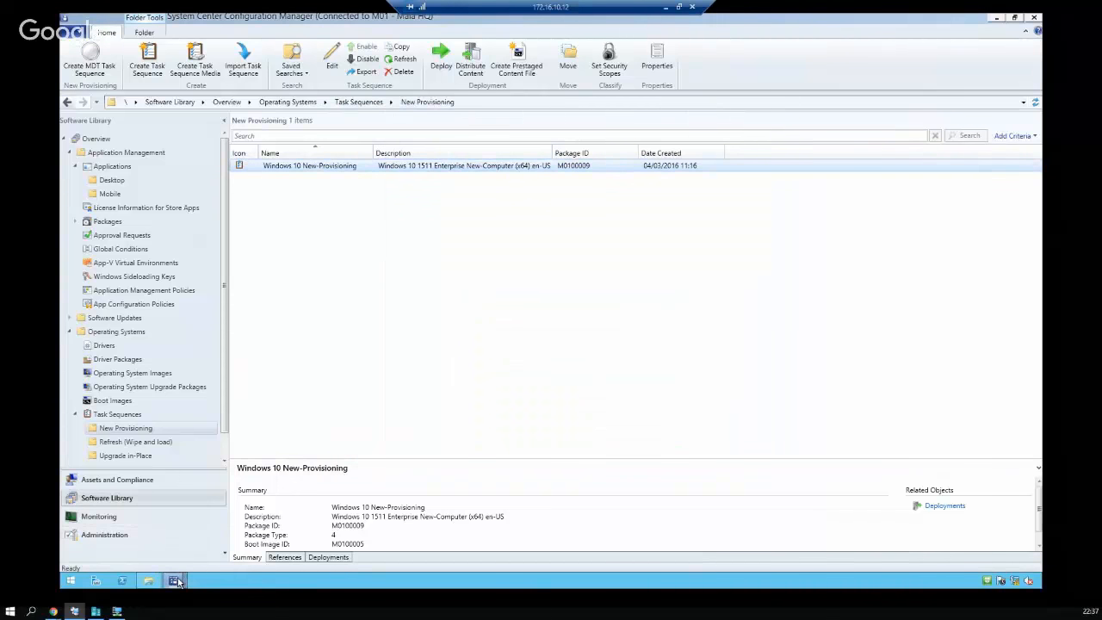
Close the finished 7-Zip application wizard, expand Windows 10 Servicing, and minimize the remote session
mouse_move(175, 581)
left_click(541, 514)
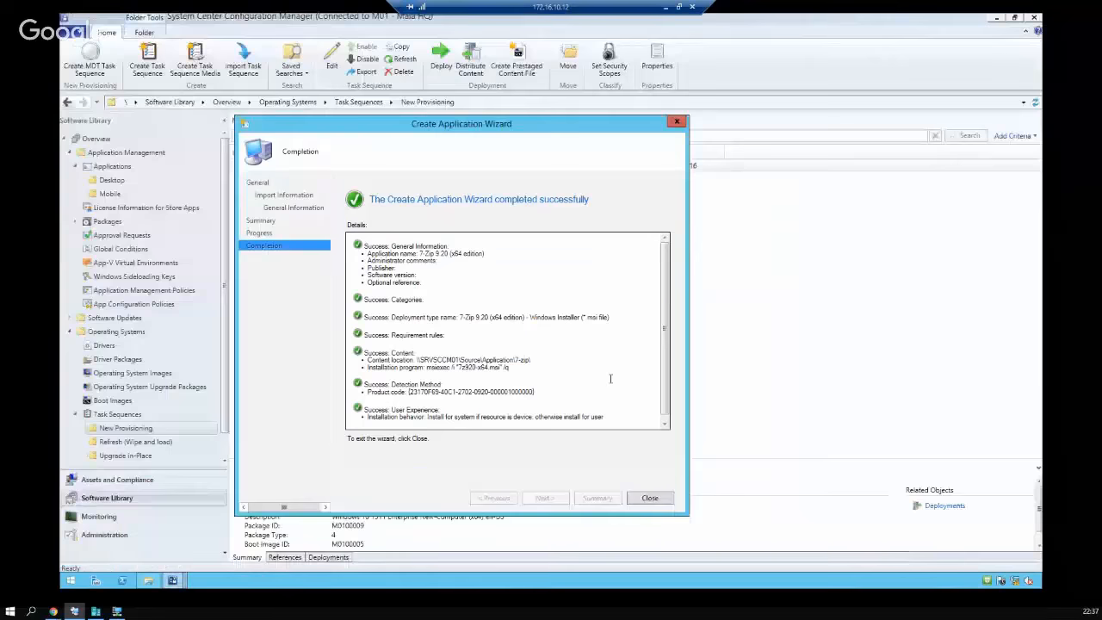
left_click(649, 498)
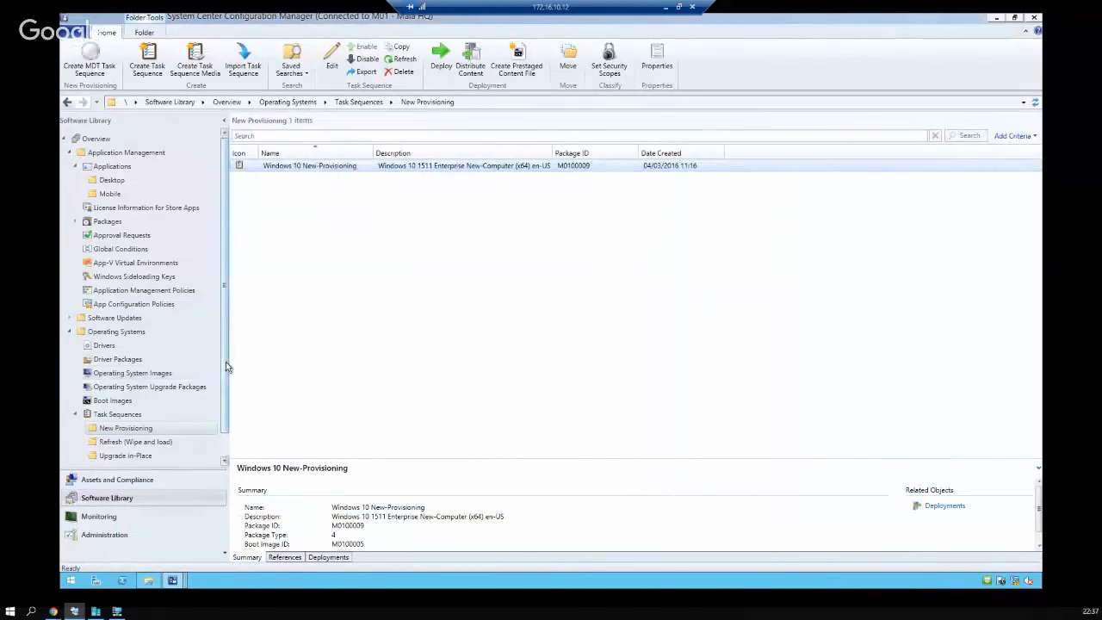
scroll(226, 374, "down", 1)
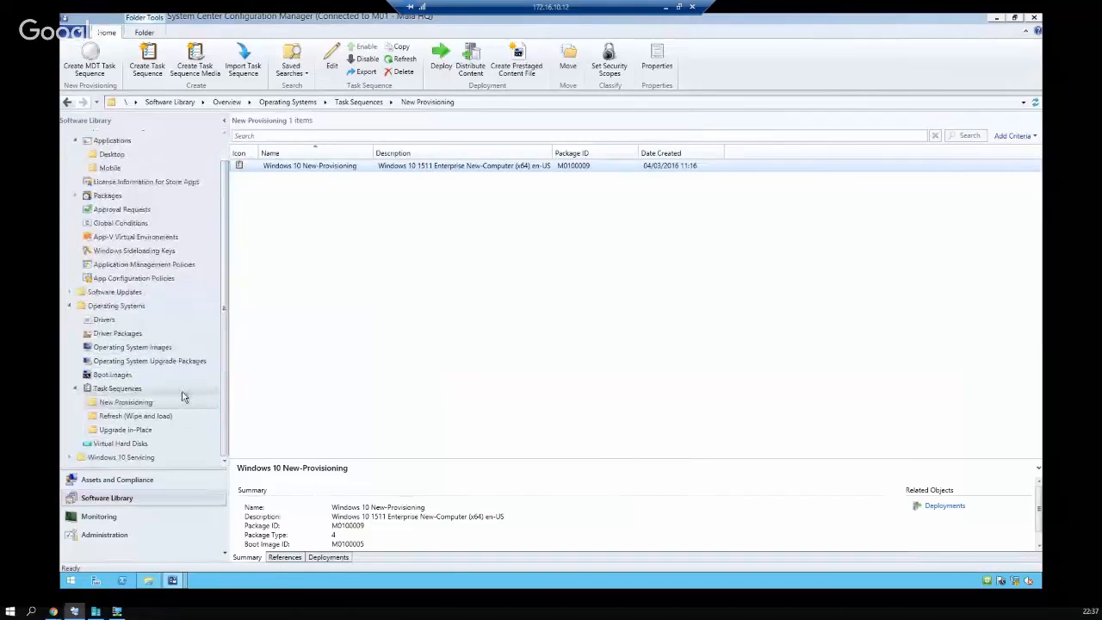
left_click(70, 457)
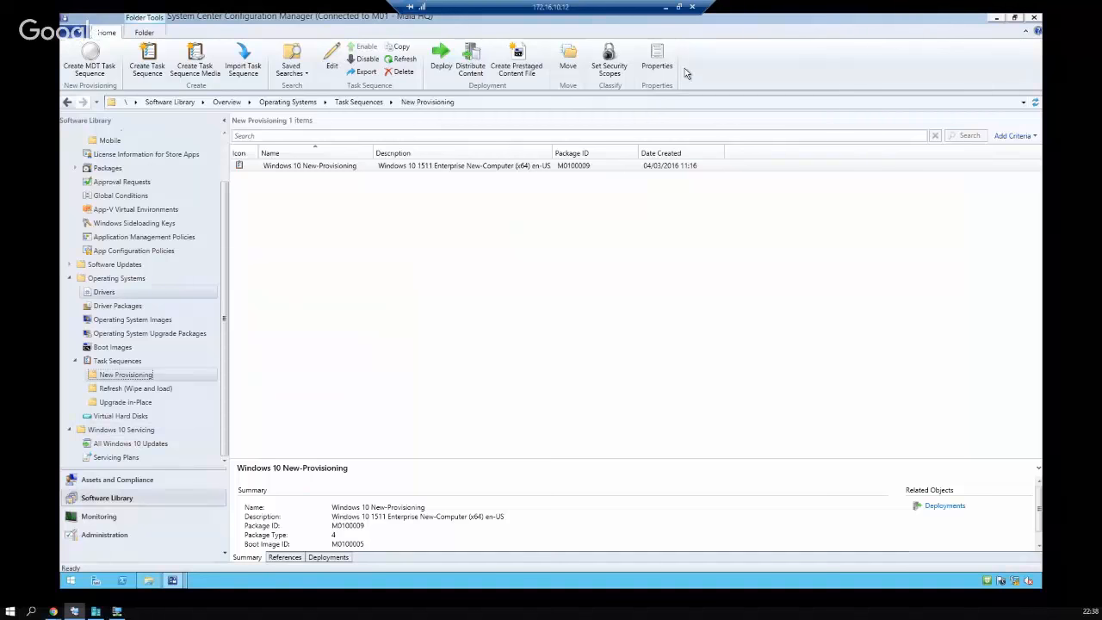
left_click(665, 7)
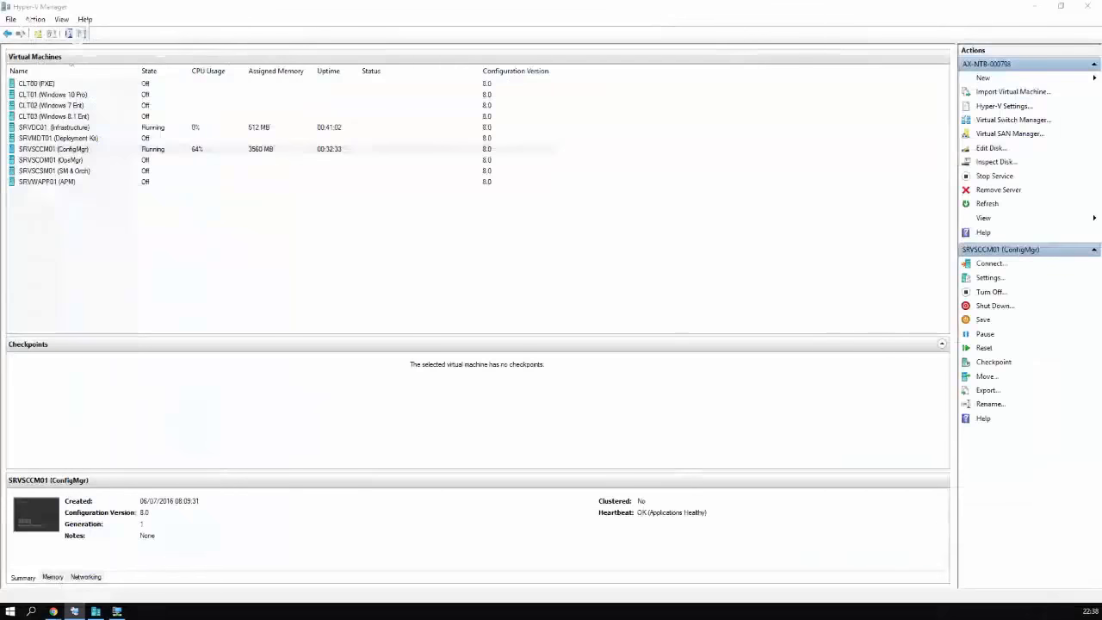